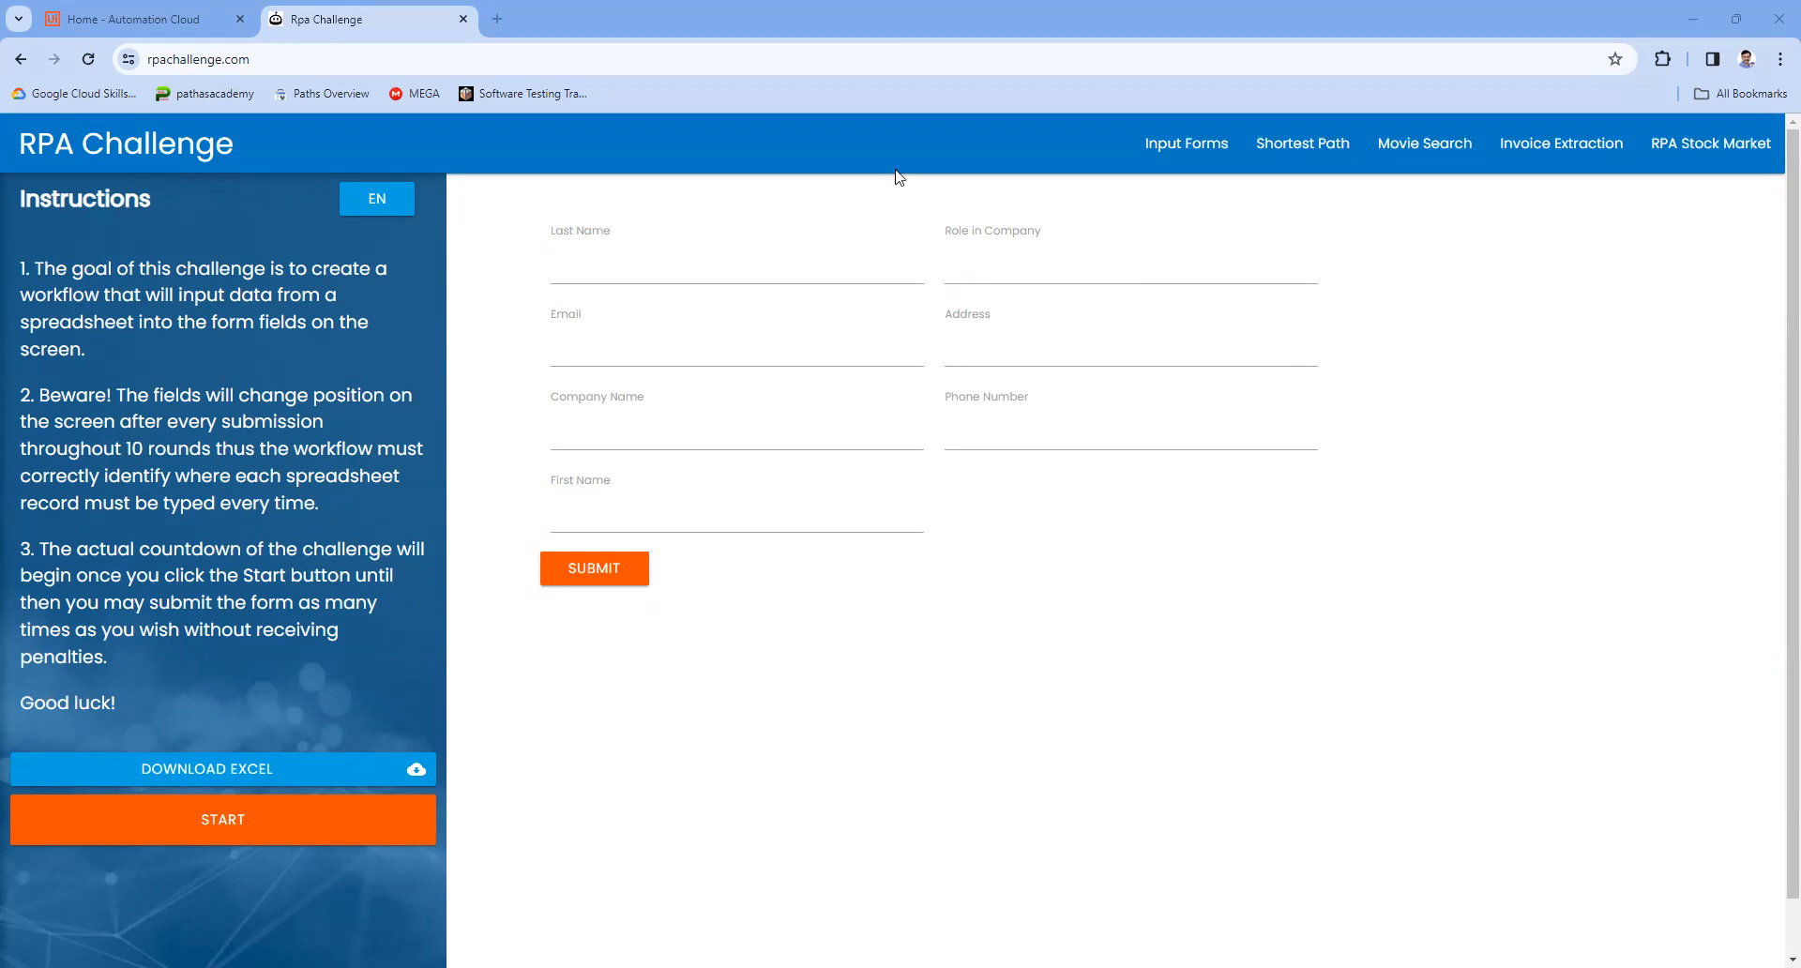
# Step: Open the Studio projects list from Automation Cloud and review the RPA Challenge instructions and input form
pyautogui.click(112, 11)
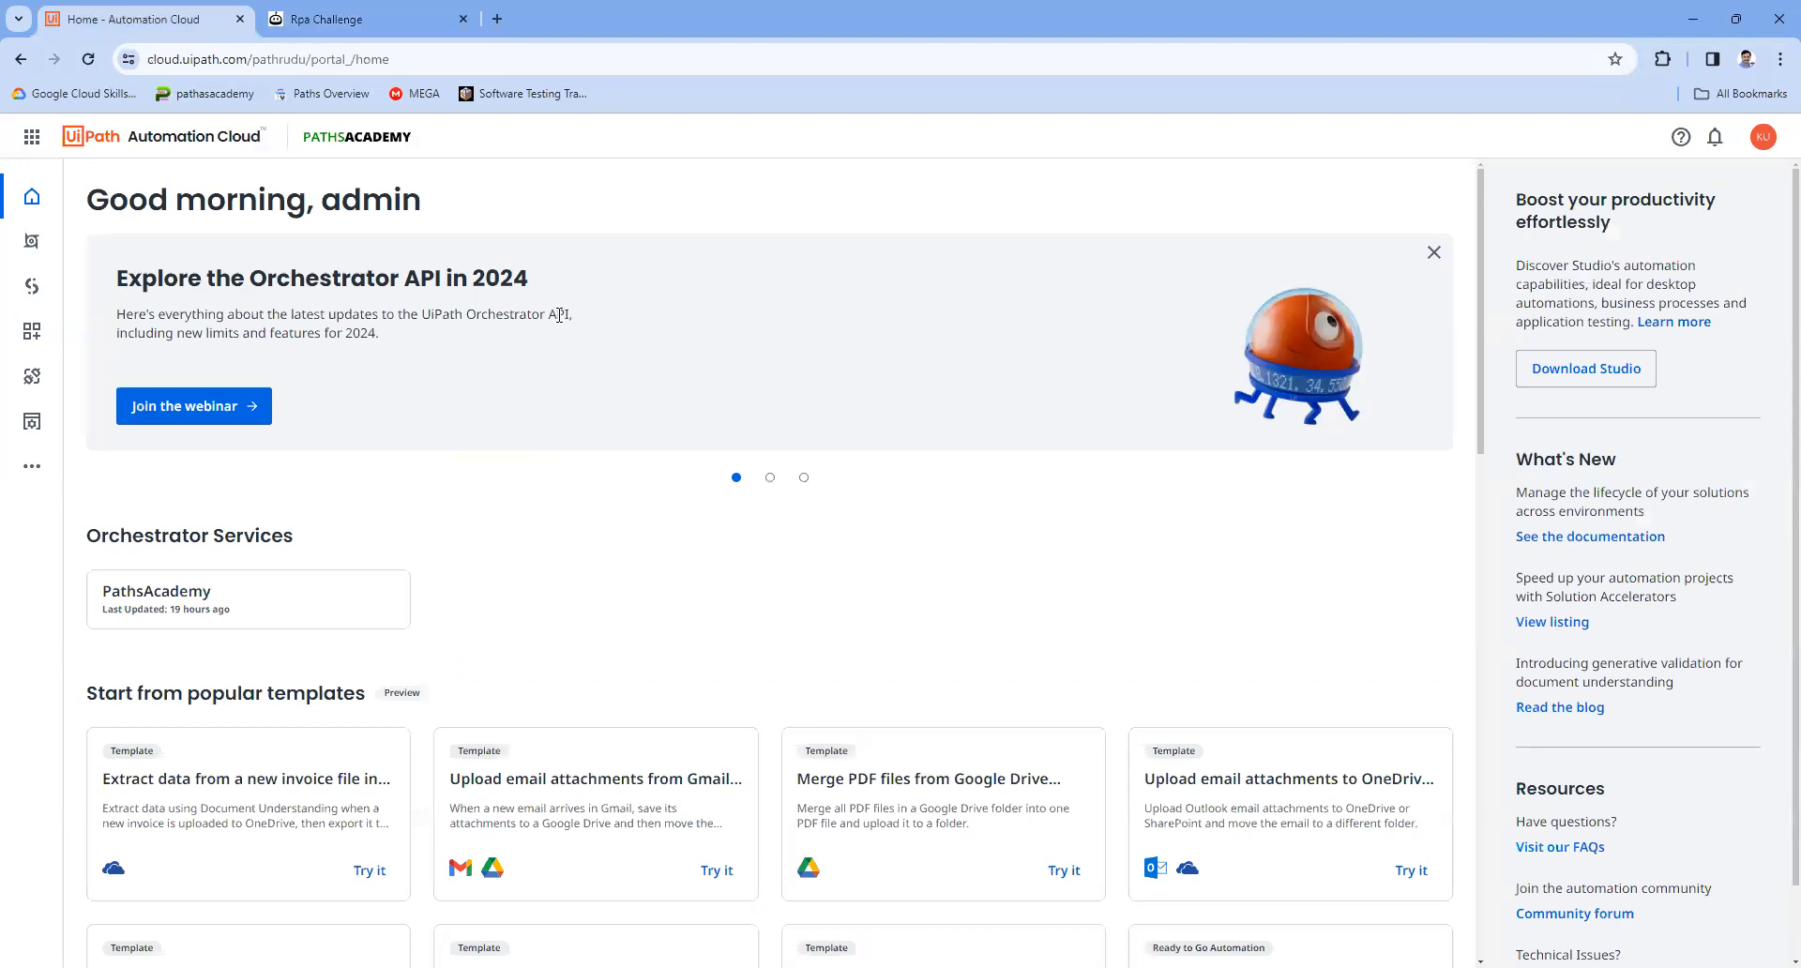
pyautogui.click(31, 284)
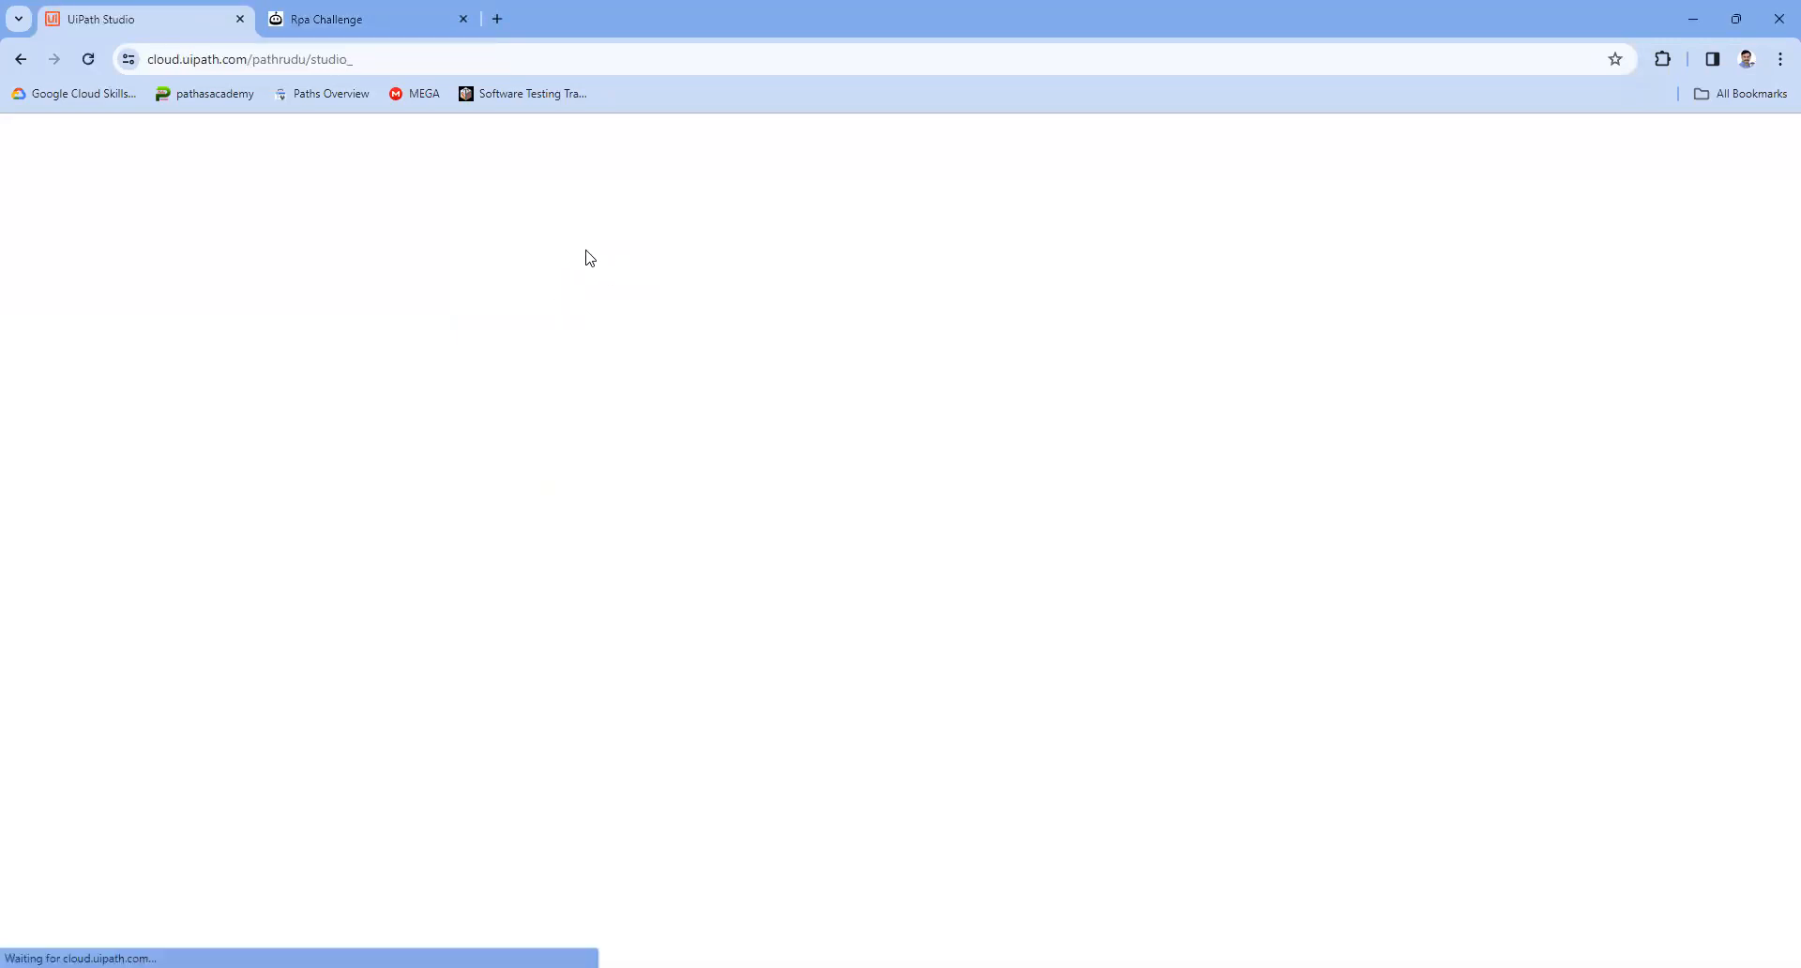
pyautogui.click(394, 11)
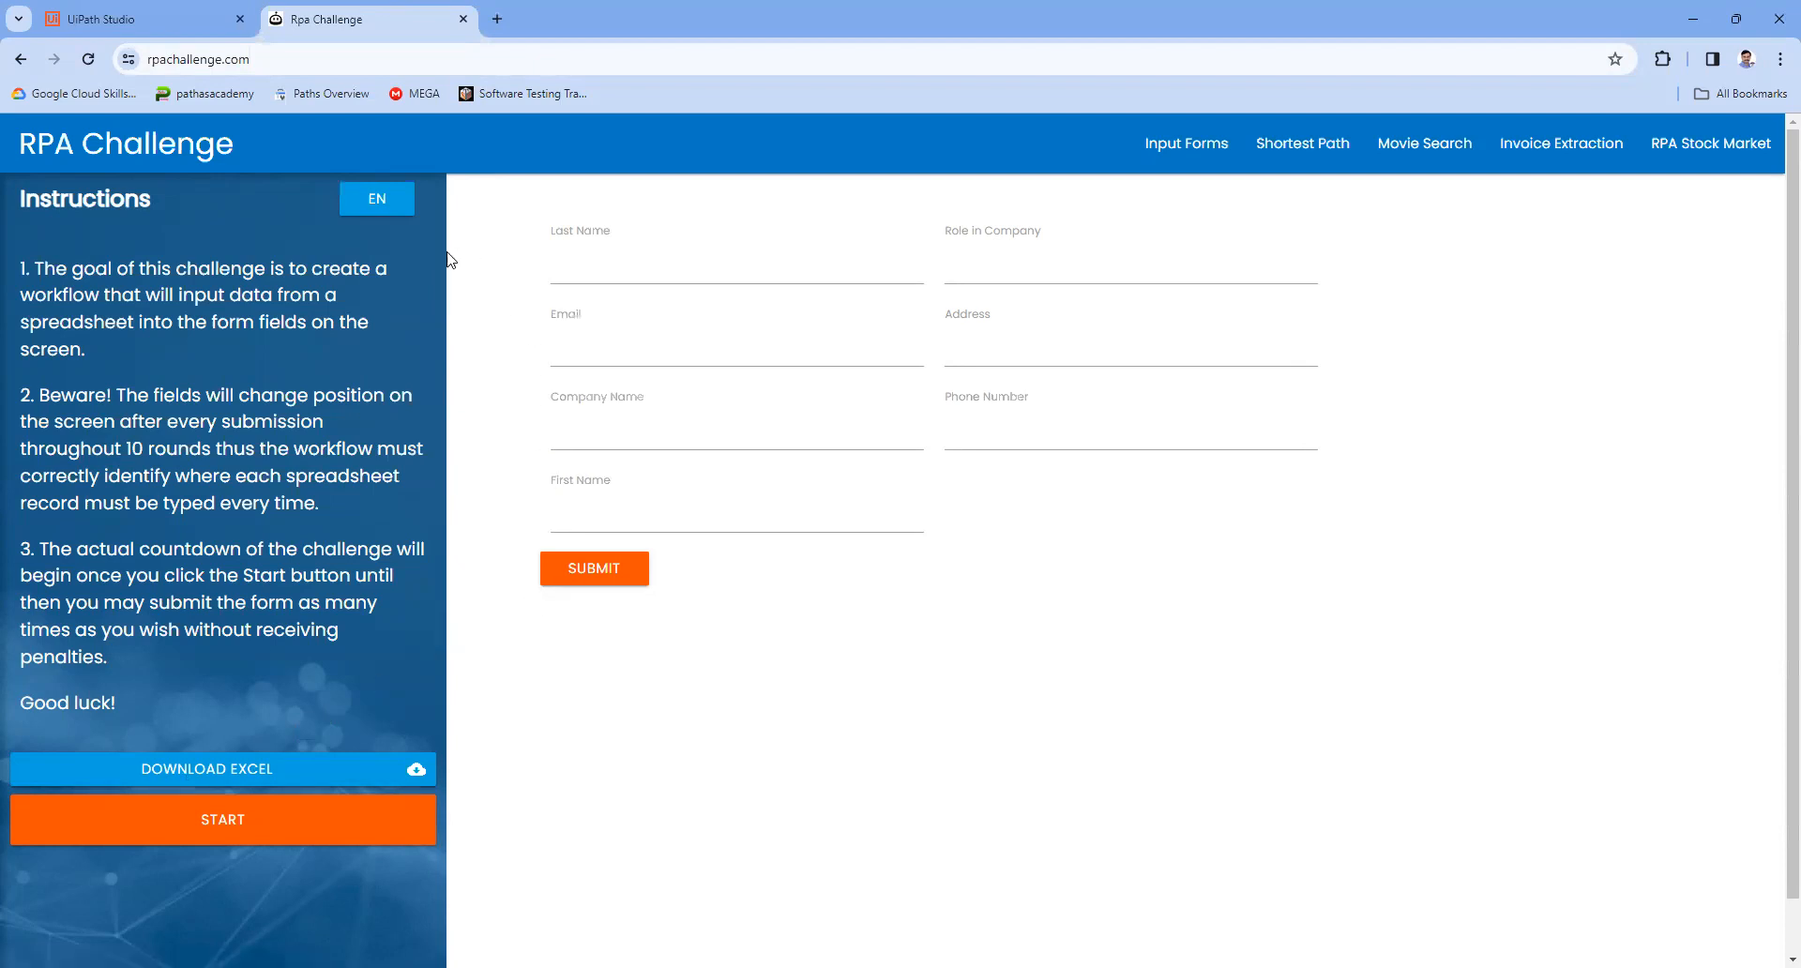
pyautogui.click(84, 20)
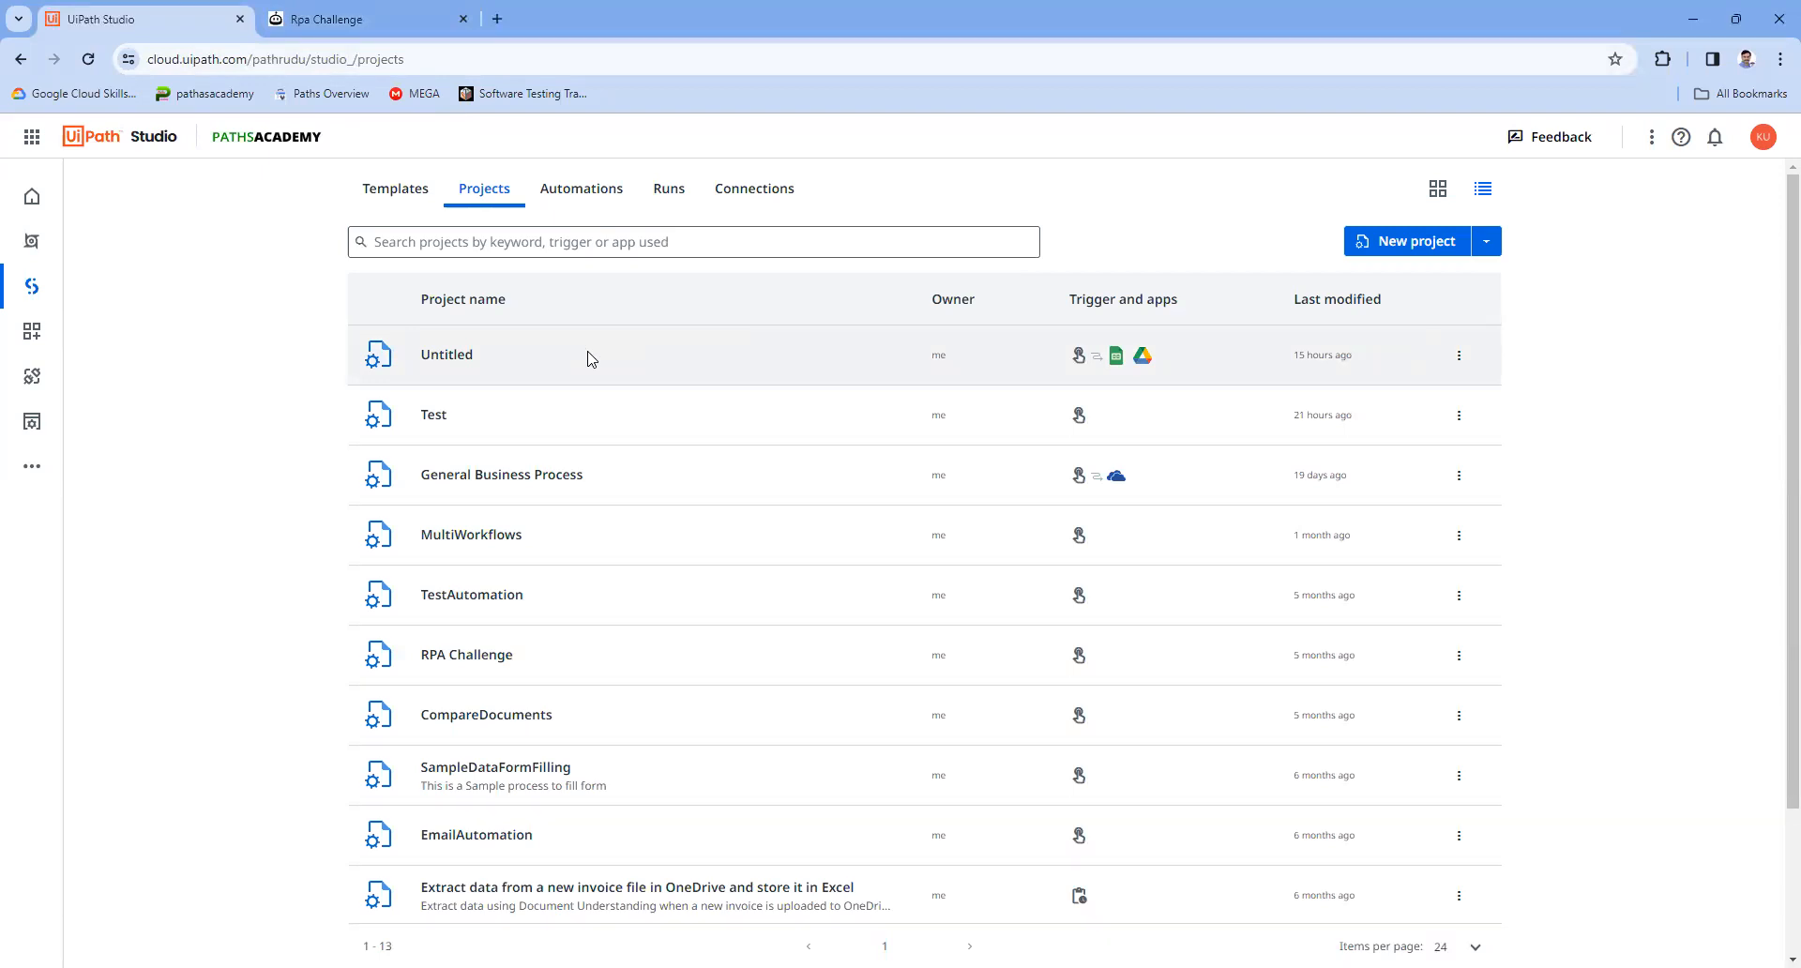
pyautogui.click(397, 13)
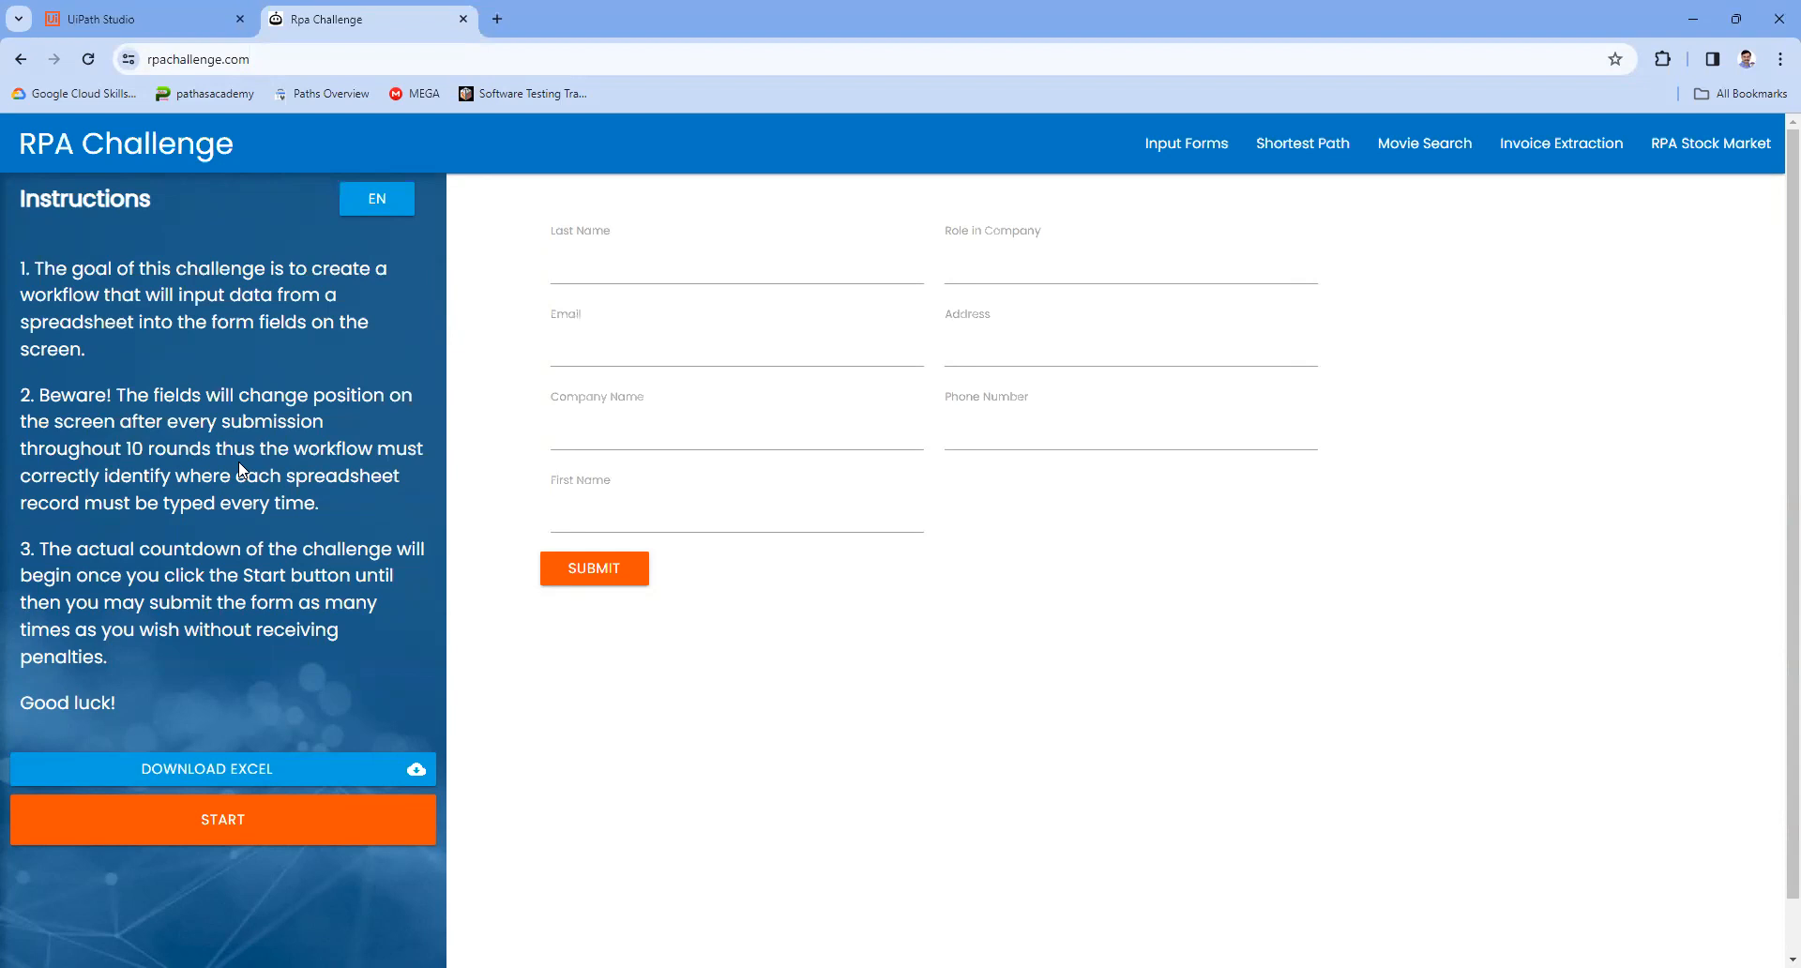
pyautogui.click(81, 20)
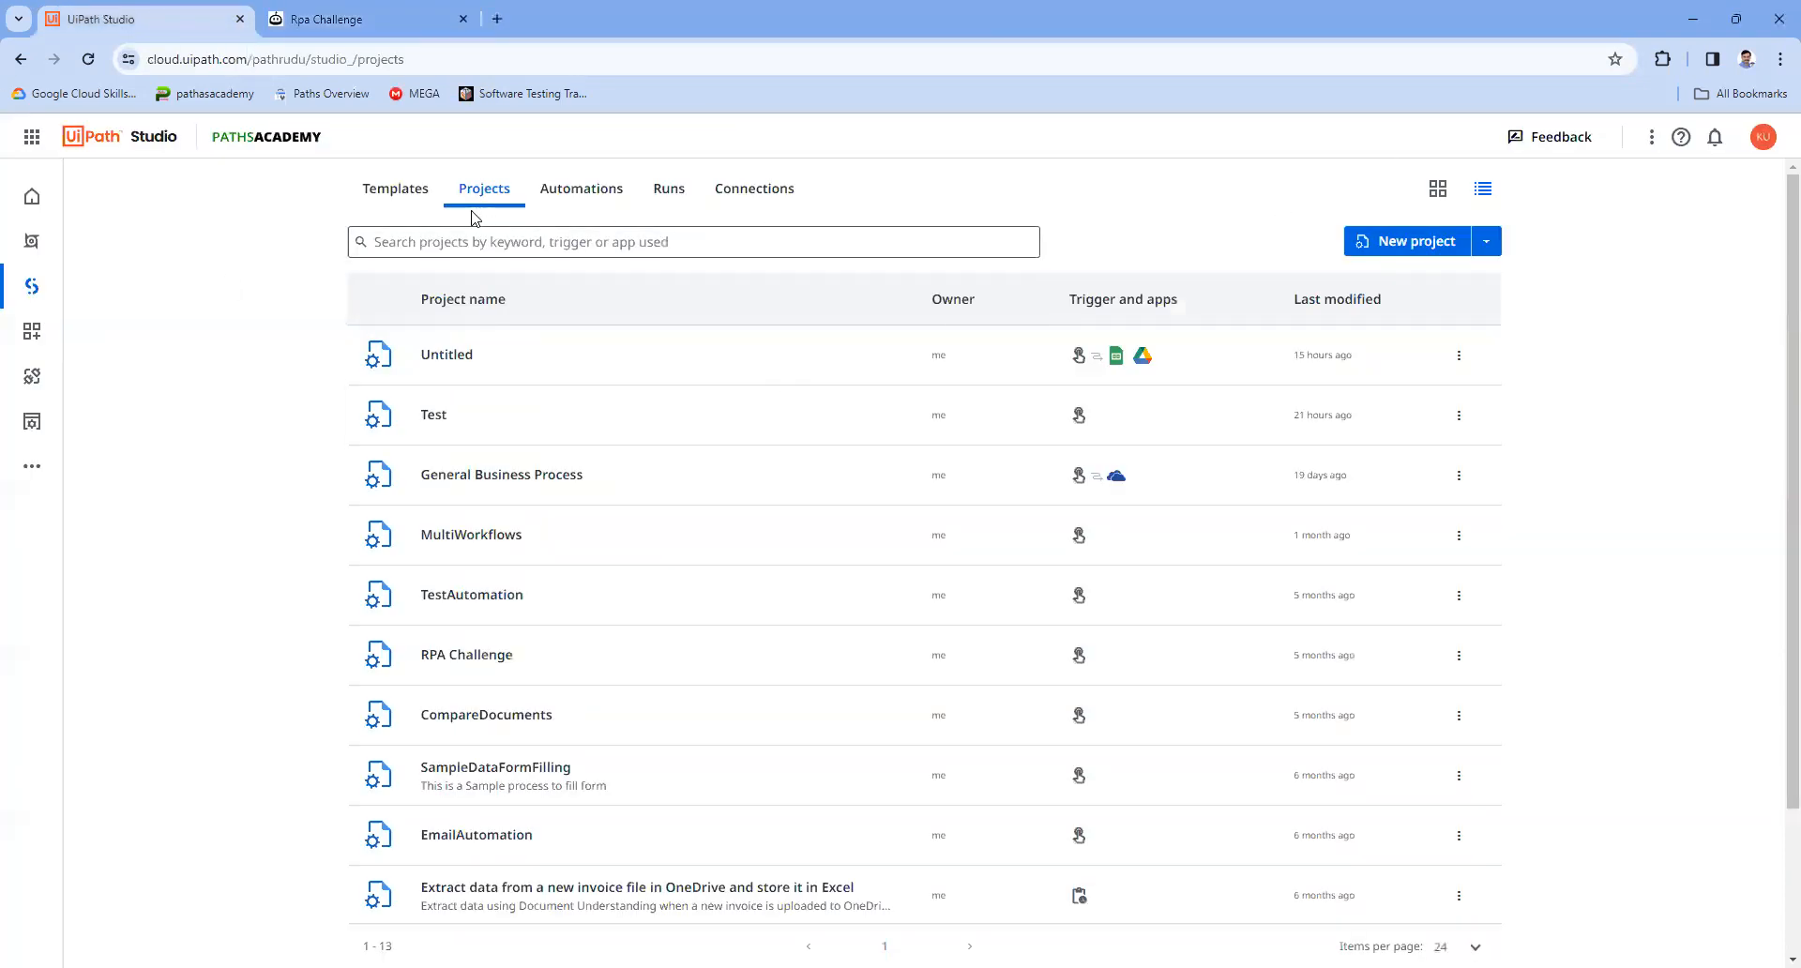
# Step: Open Orchestrator in a separate browser tab and dismiss its introductory tour
pyautogui.middleClick(38, 244)
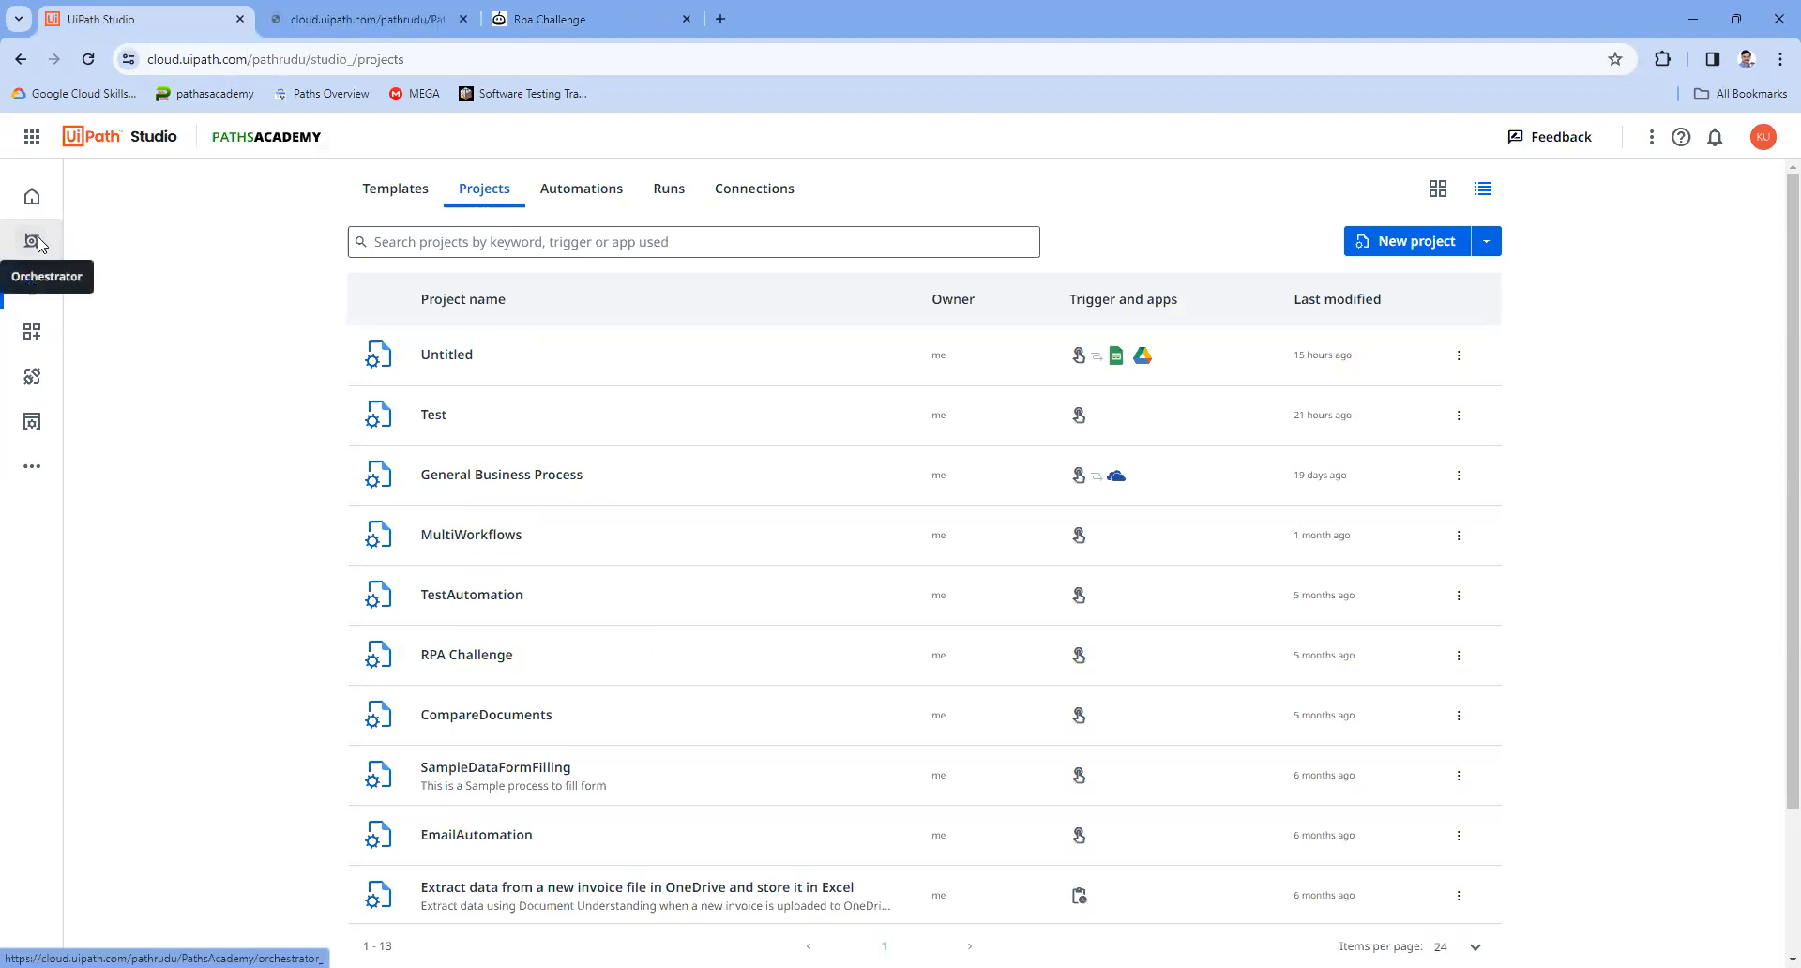
pyautogui.click(401, 10)
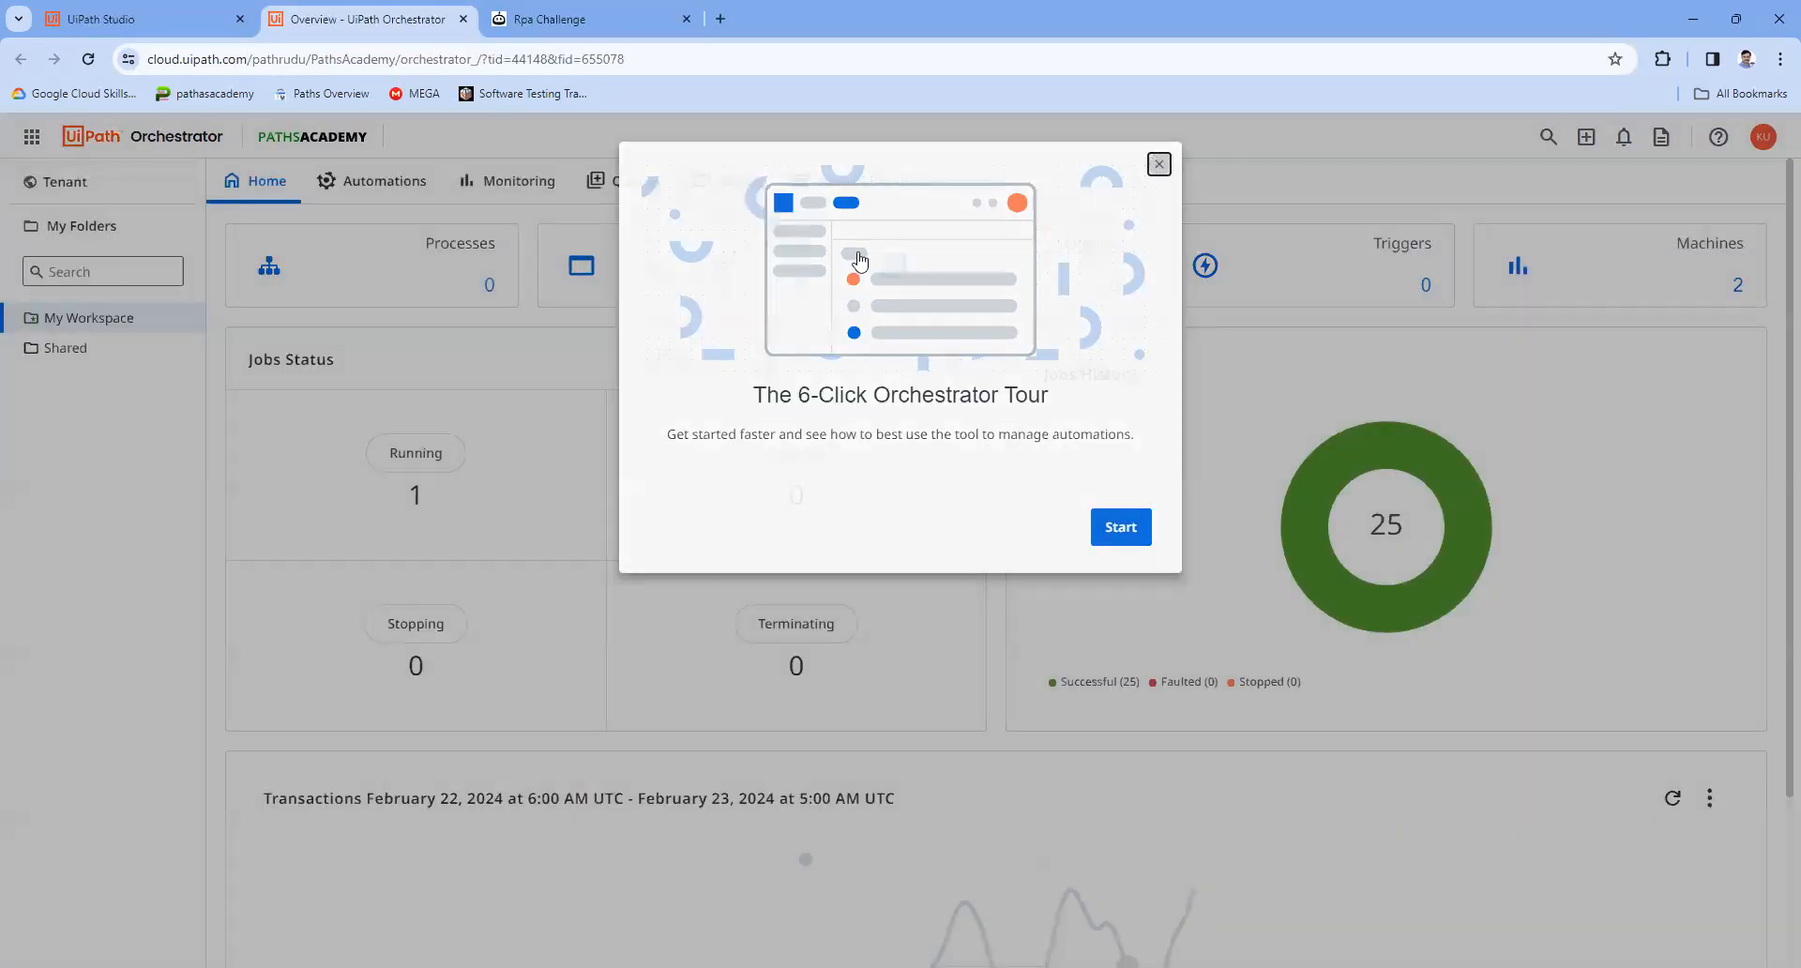
pyautogui.click(1159, 163)
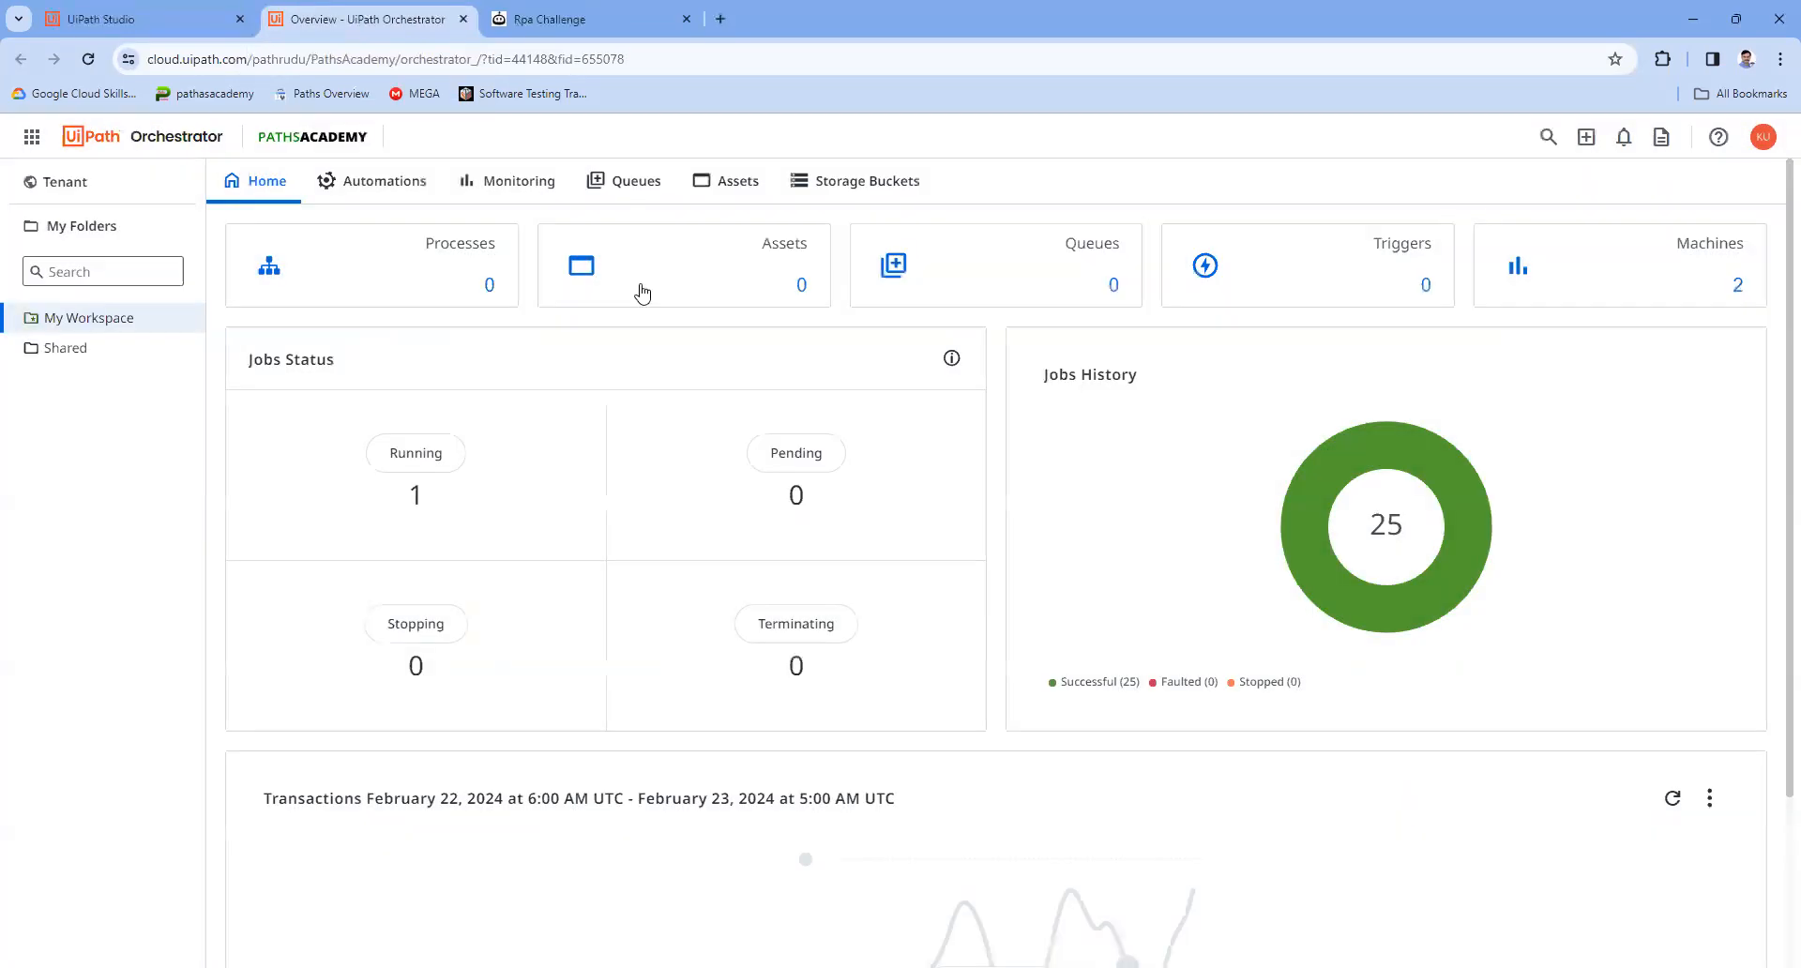
# Step: Go to Integration Service and display the existing connections in My Workspace
pyautogui.click(32, 138)
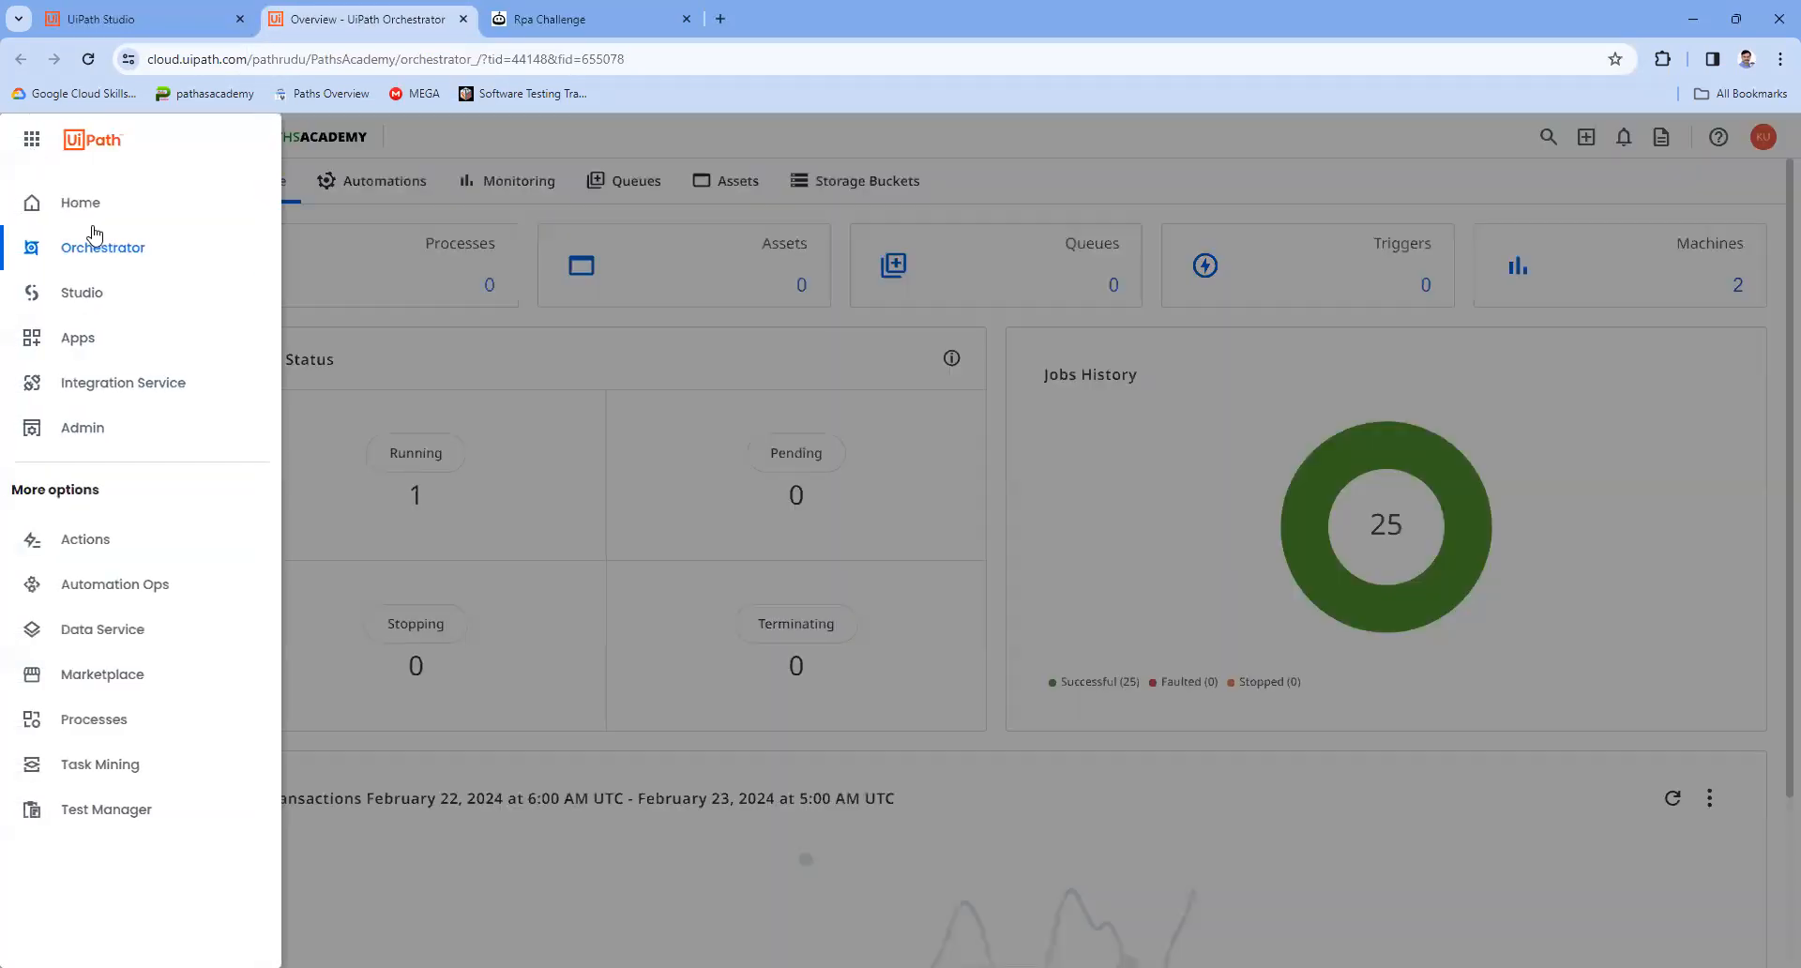
pyautogui.click(145, 384)
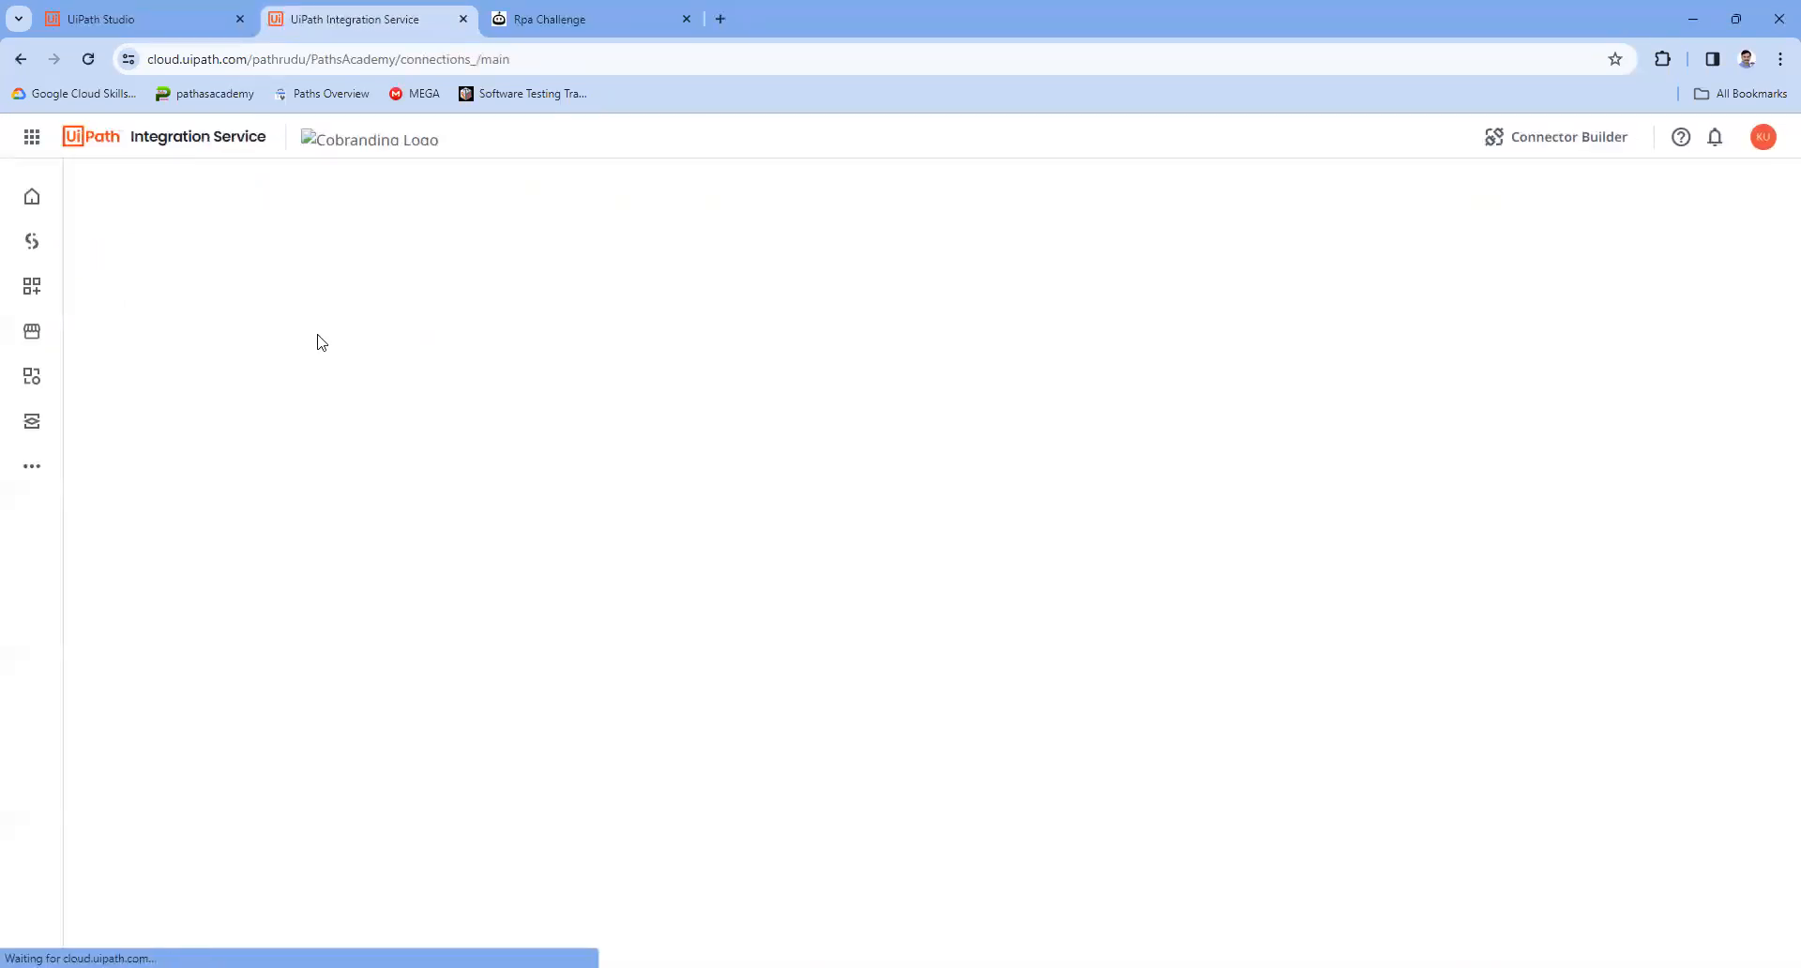
pyautogui.click(482, 227)
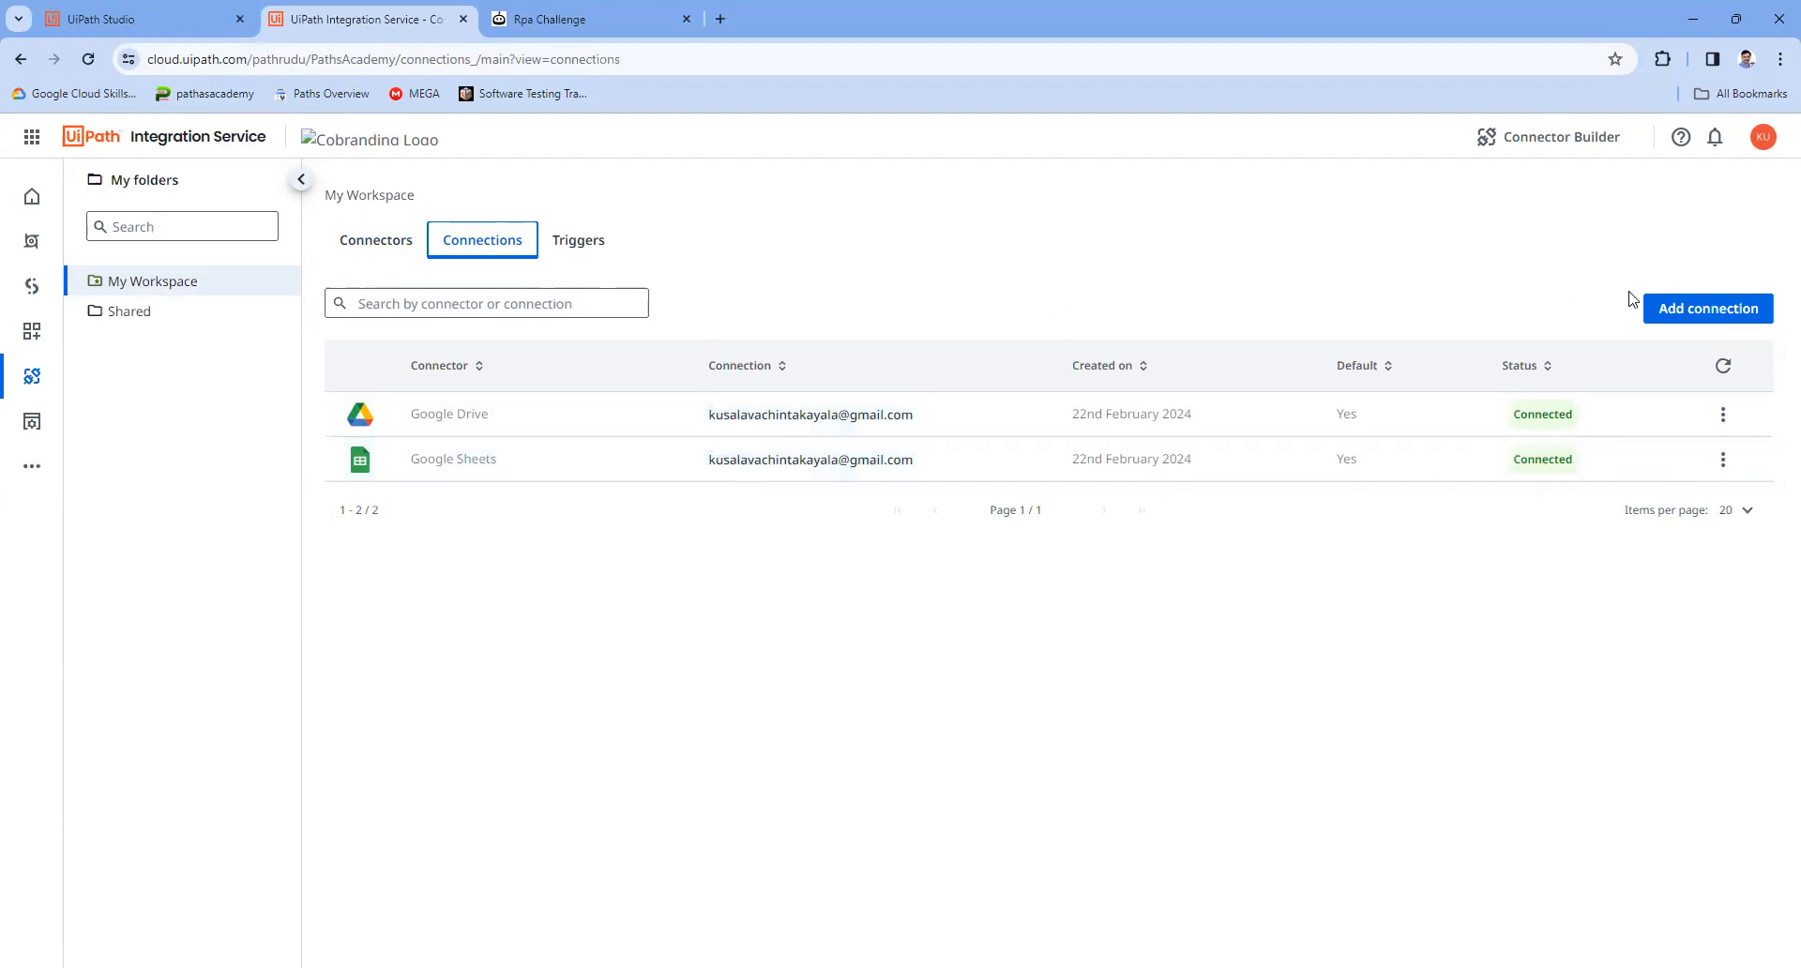
# Step: Look up the connectors matching "google" that are available for a new connection, without adding one
pyautogui.click(1753, 315)
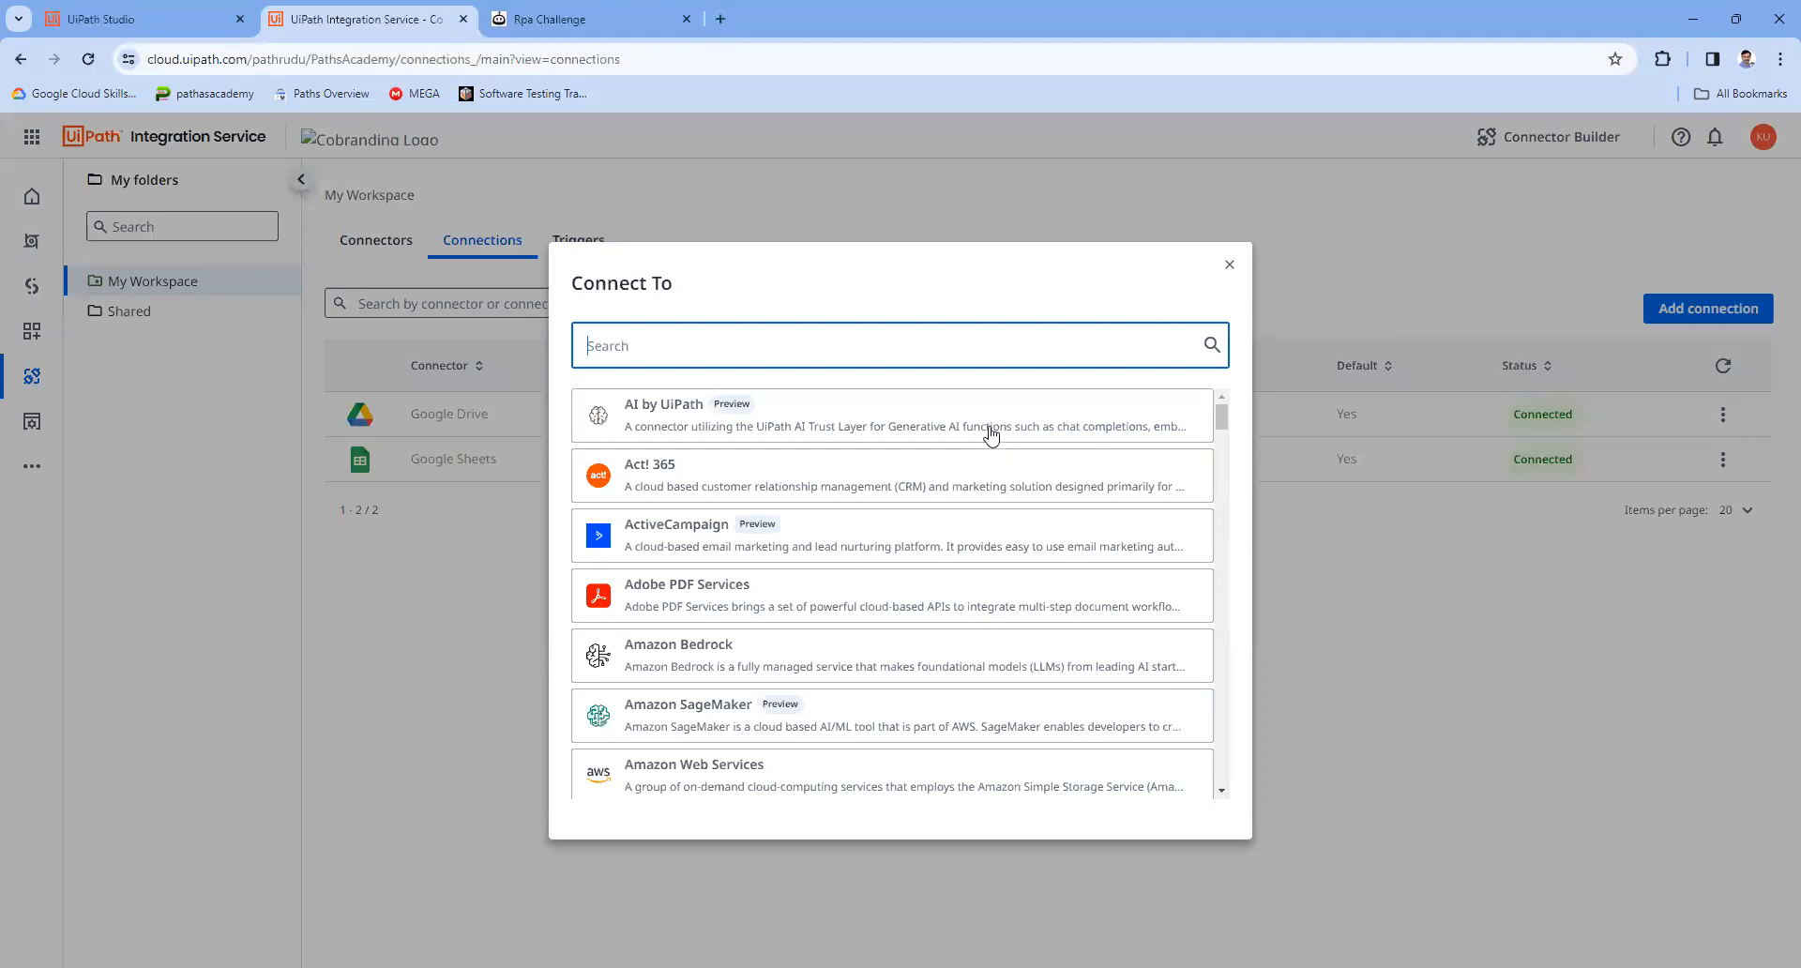
pyautogui.write('google')
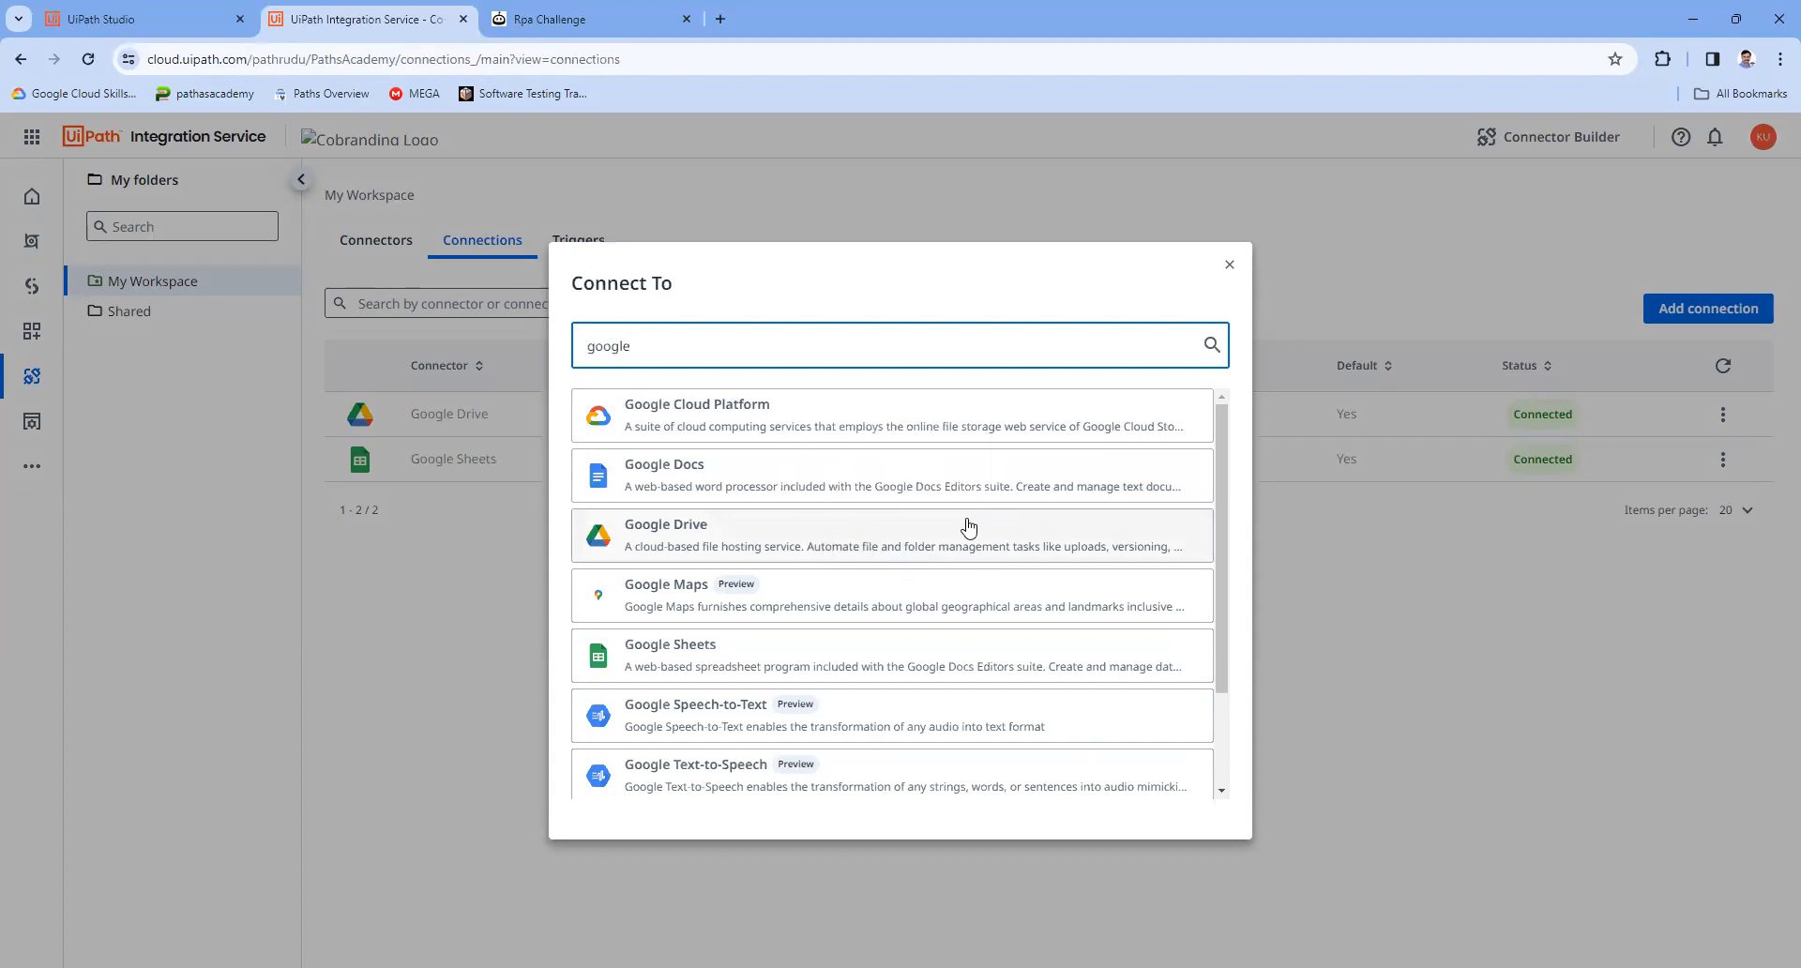
pyautogui.click(1229, 265)
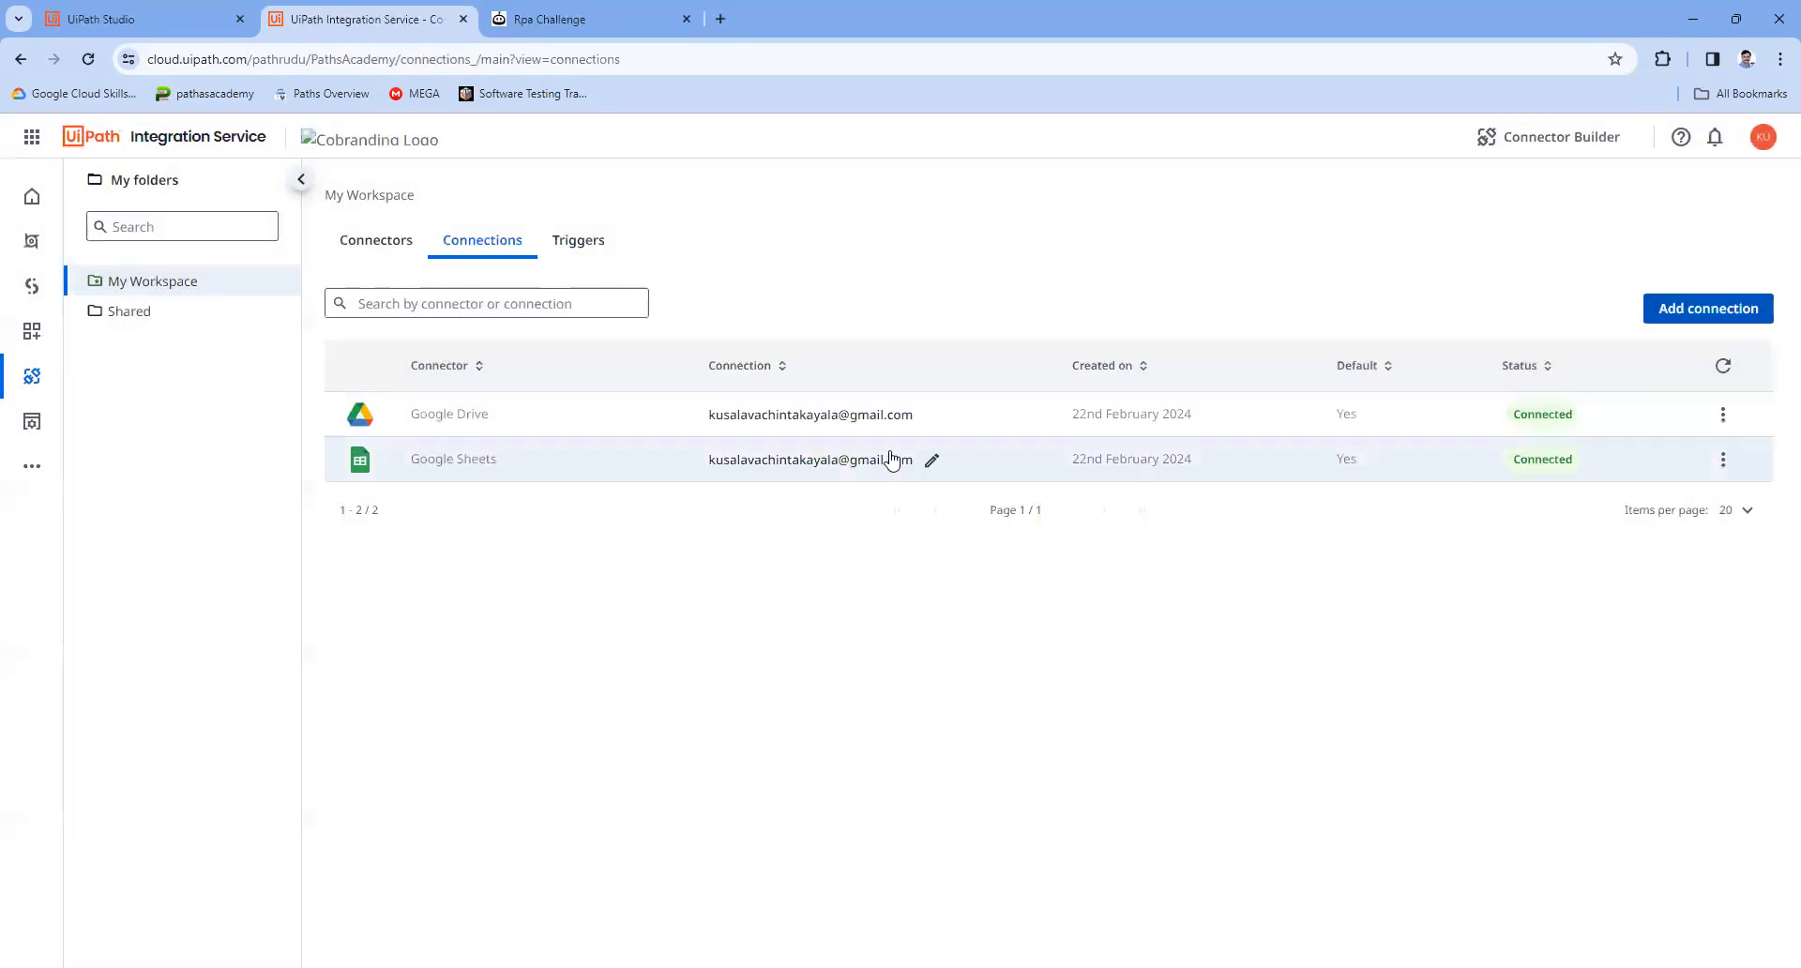
# Step: Switch to Google Drive in a new browser tab and open the Studio Web folder in My Drive
pyautogui.click(721, 19)
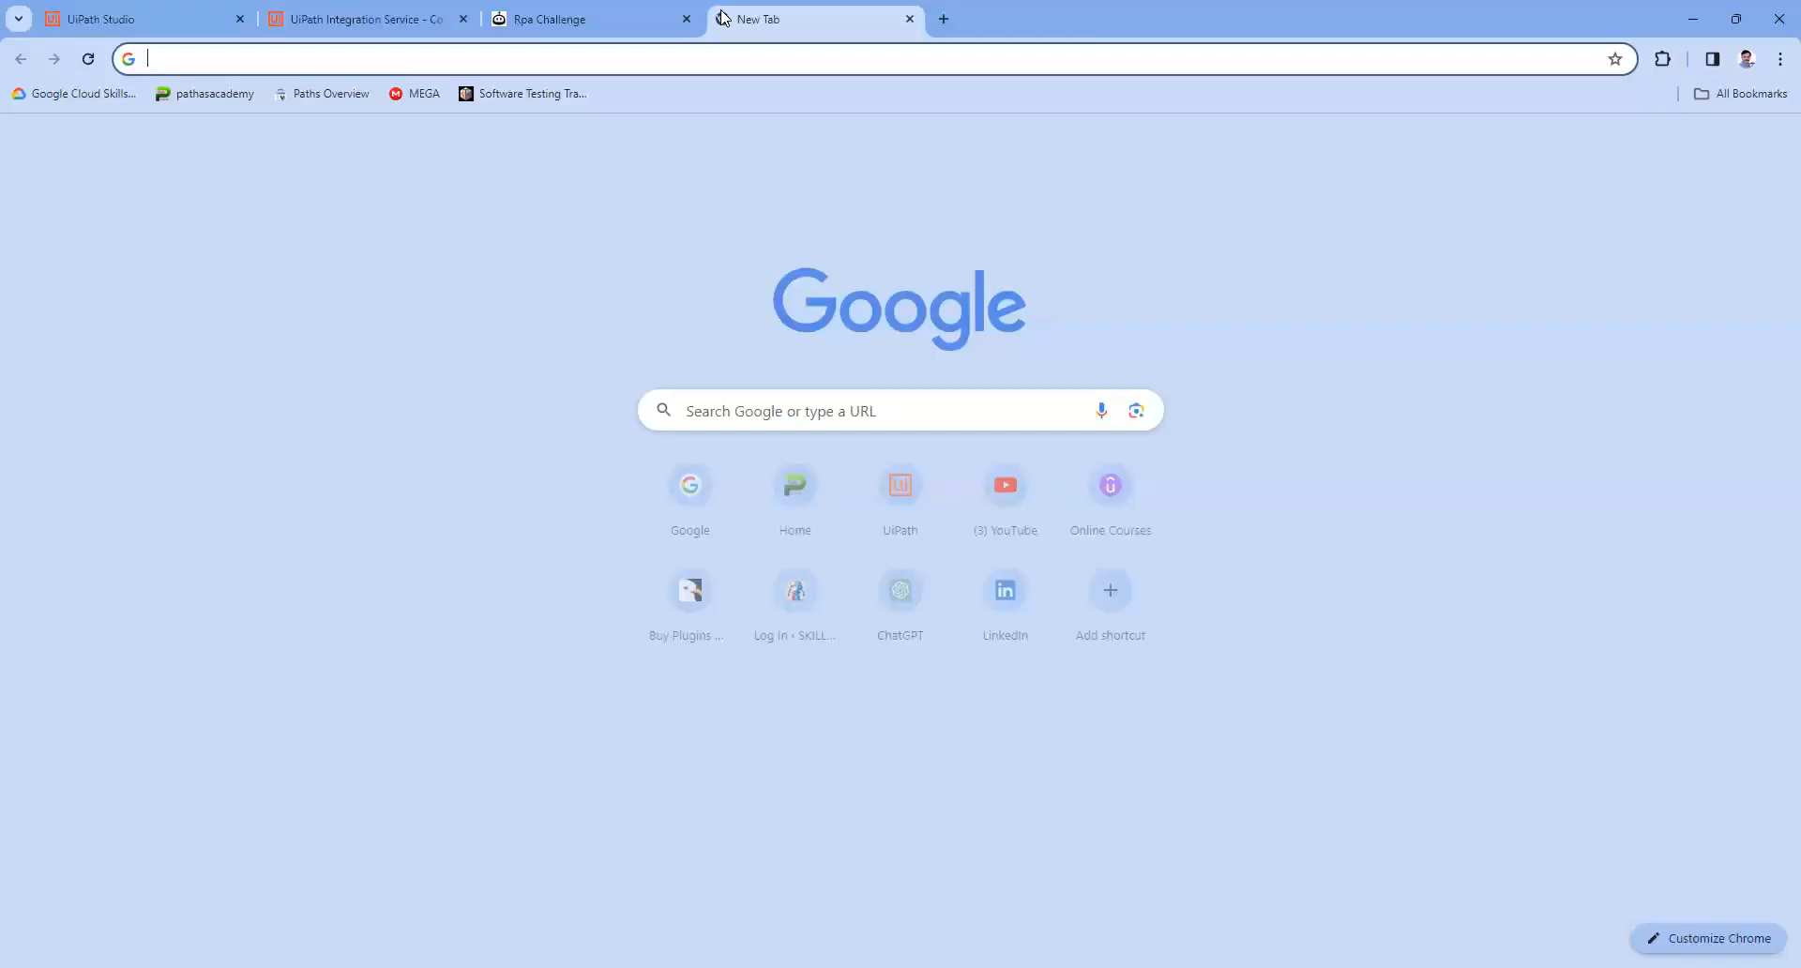
pyautogui.click(1726, 143)
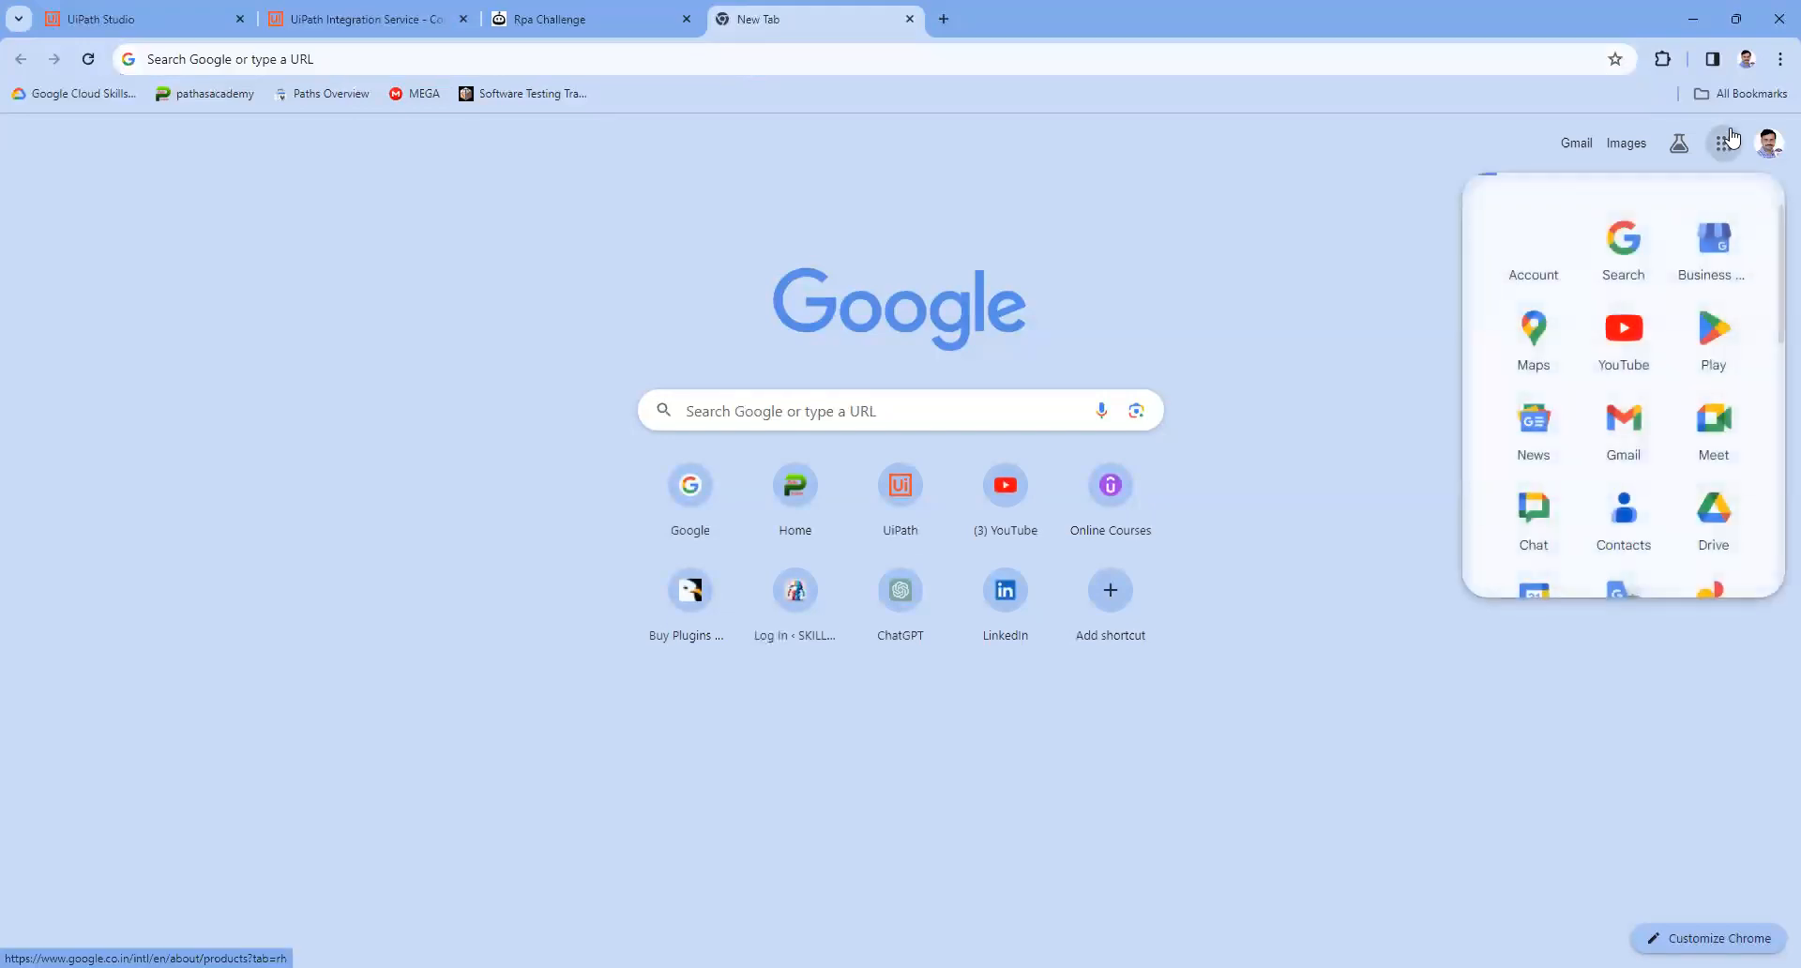
pyautogui.click(1713, 526)
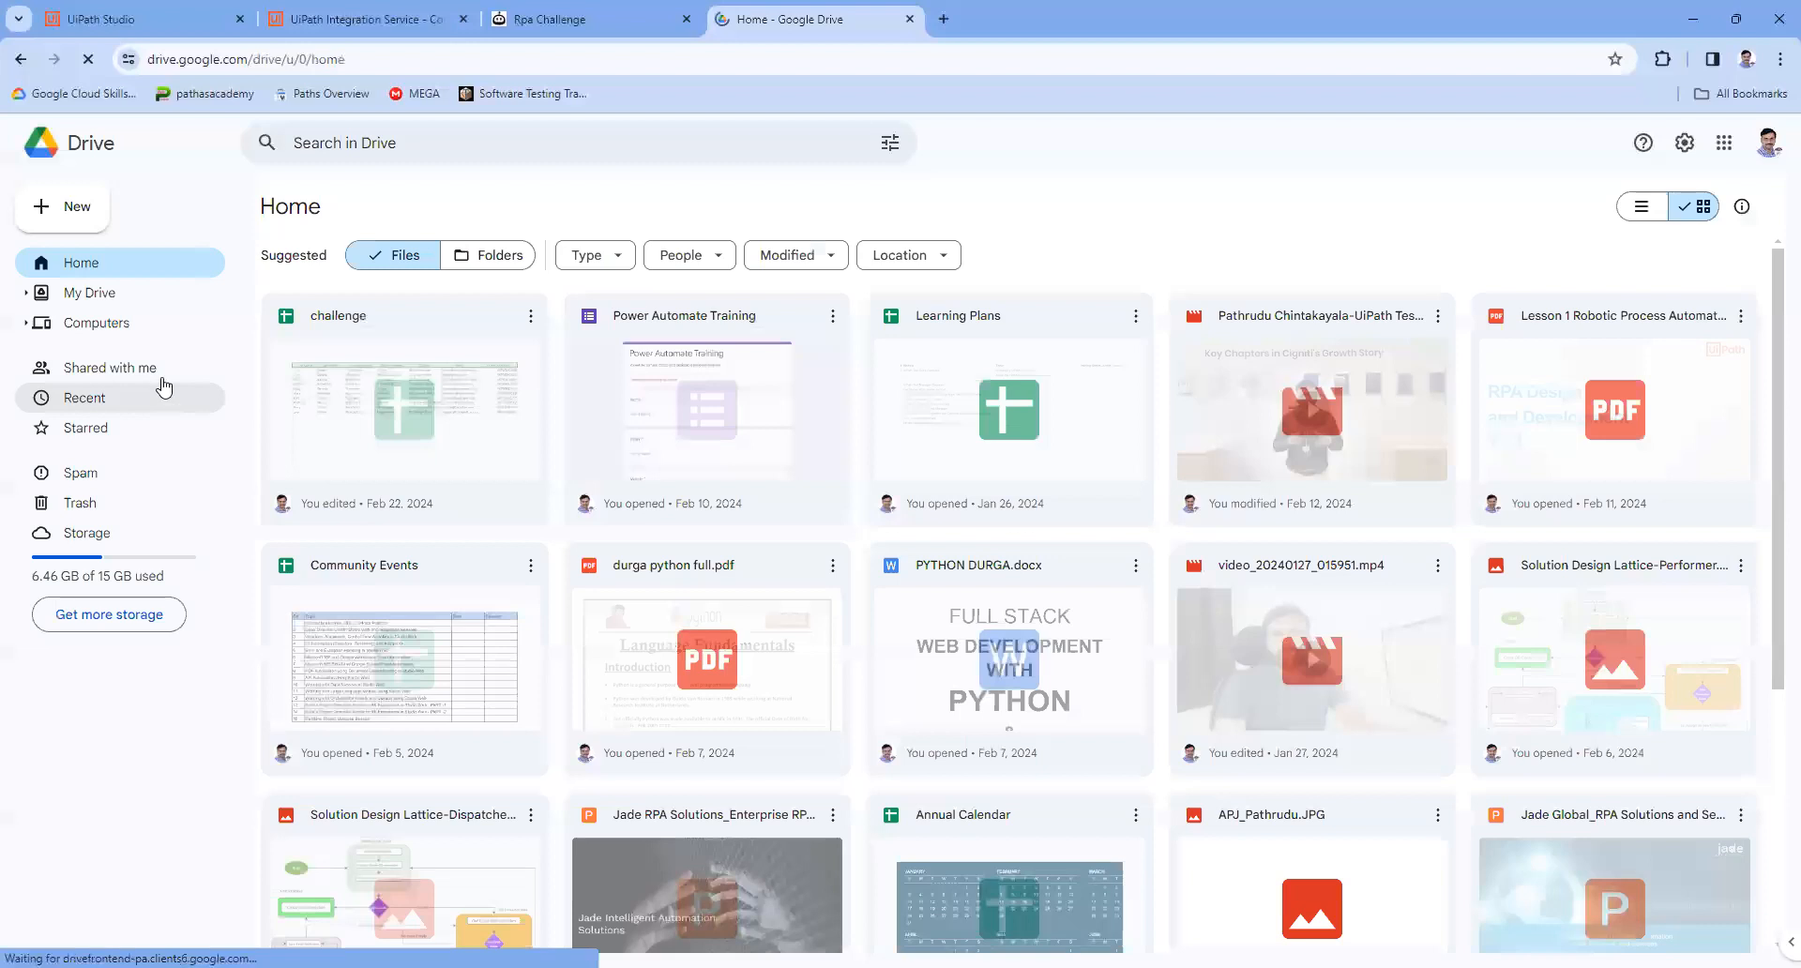
pyautogui.click(112, 291)
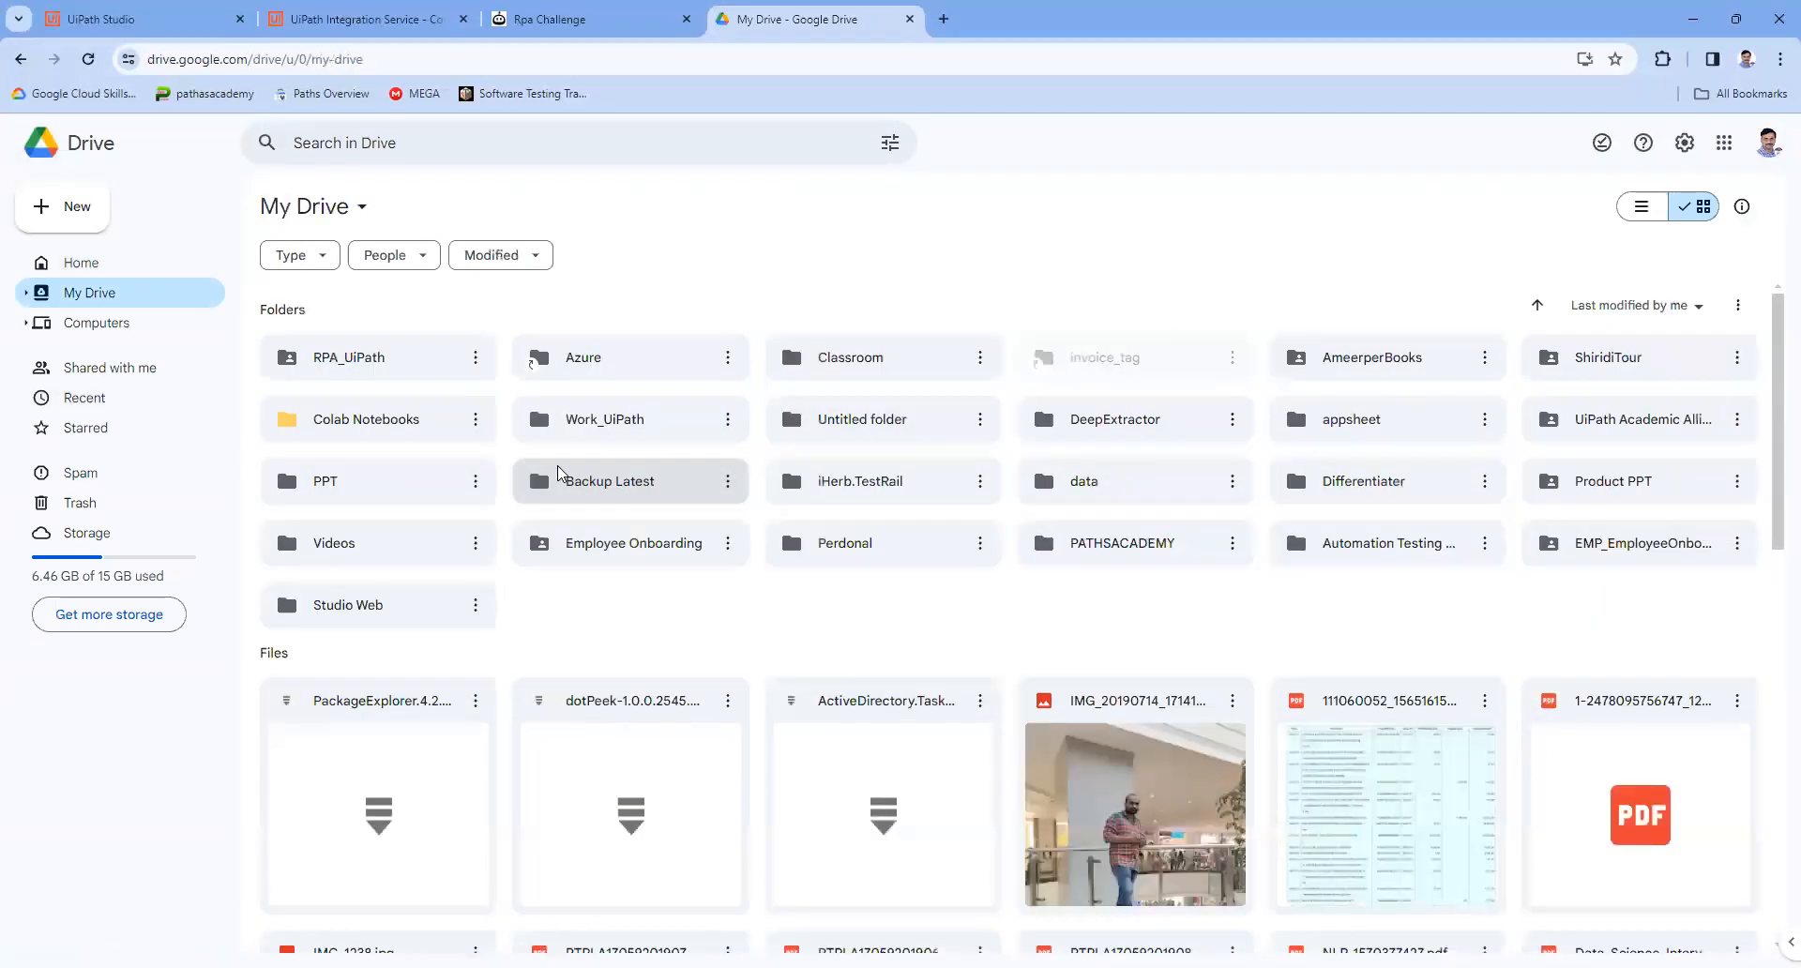
pyautogui.doubleClick(382, 612)
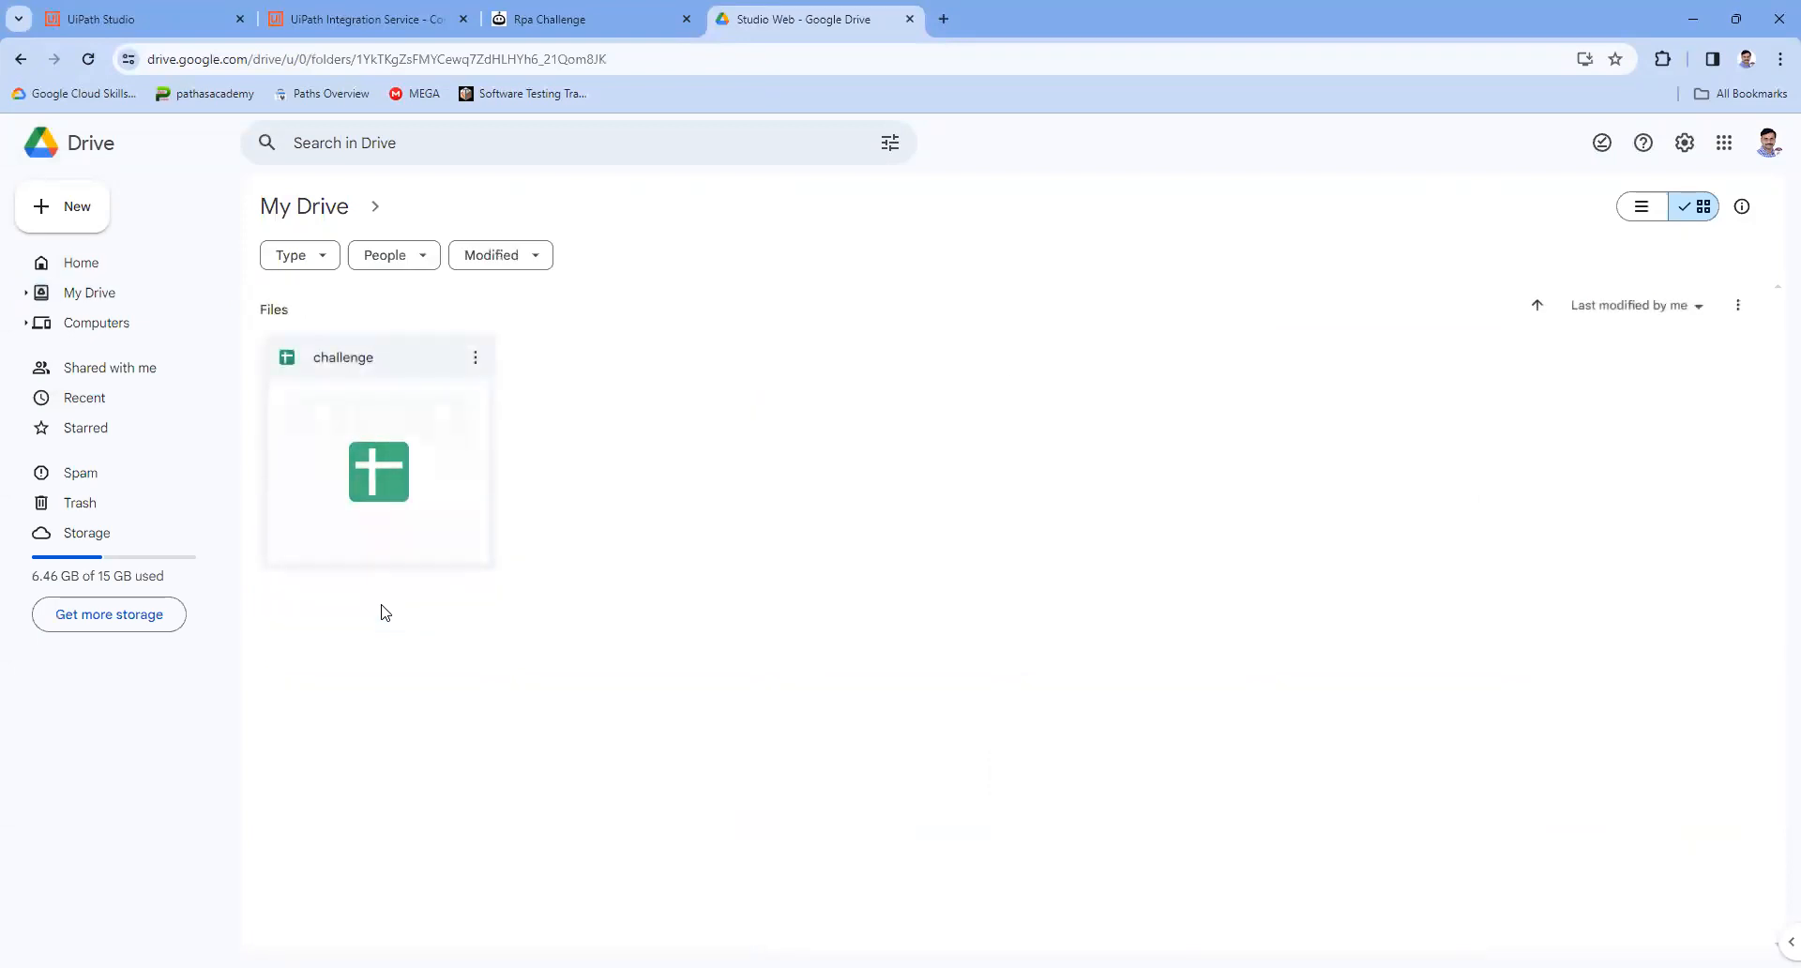
# Step: Move the challenge spreadsheet in the Studio Web folder to the trash and refresh the folder
pyautogui.click(478, 361)
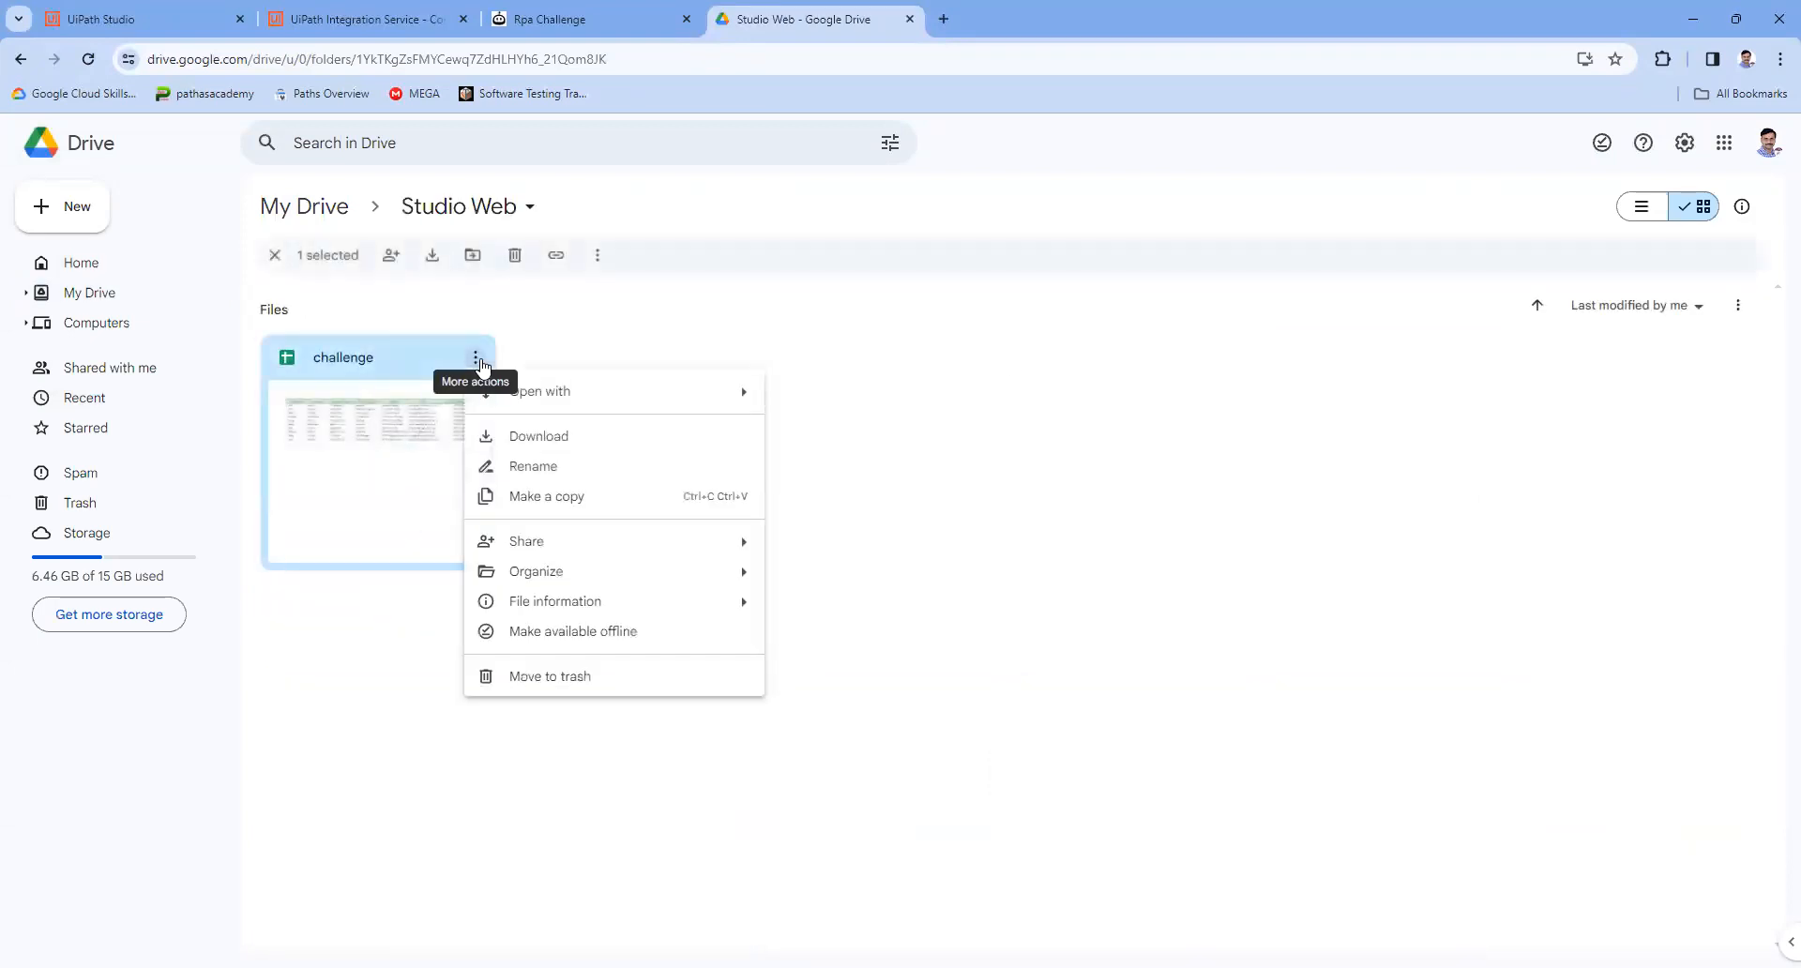
pyautogui.click(627, 681)
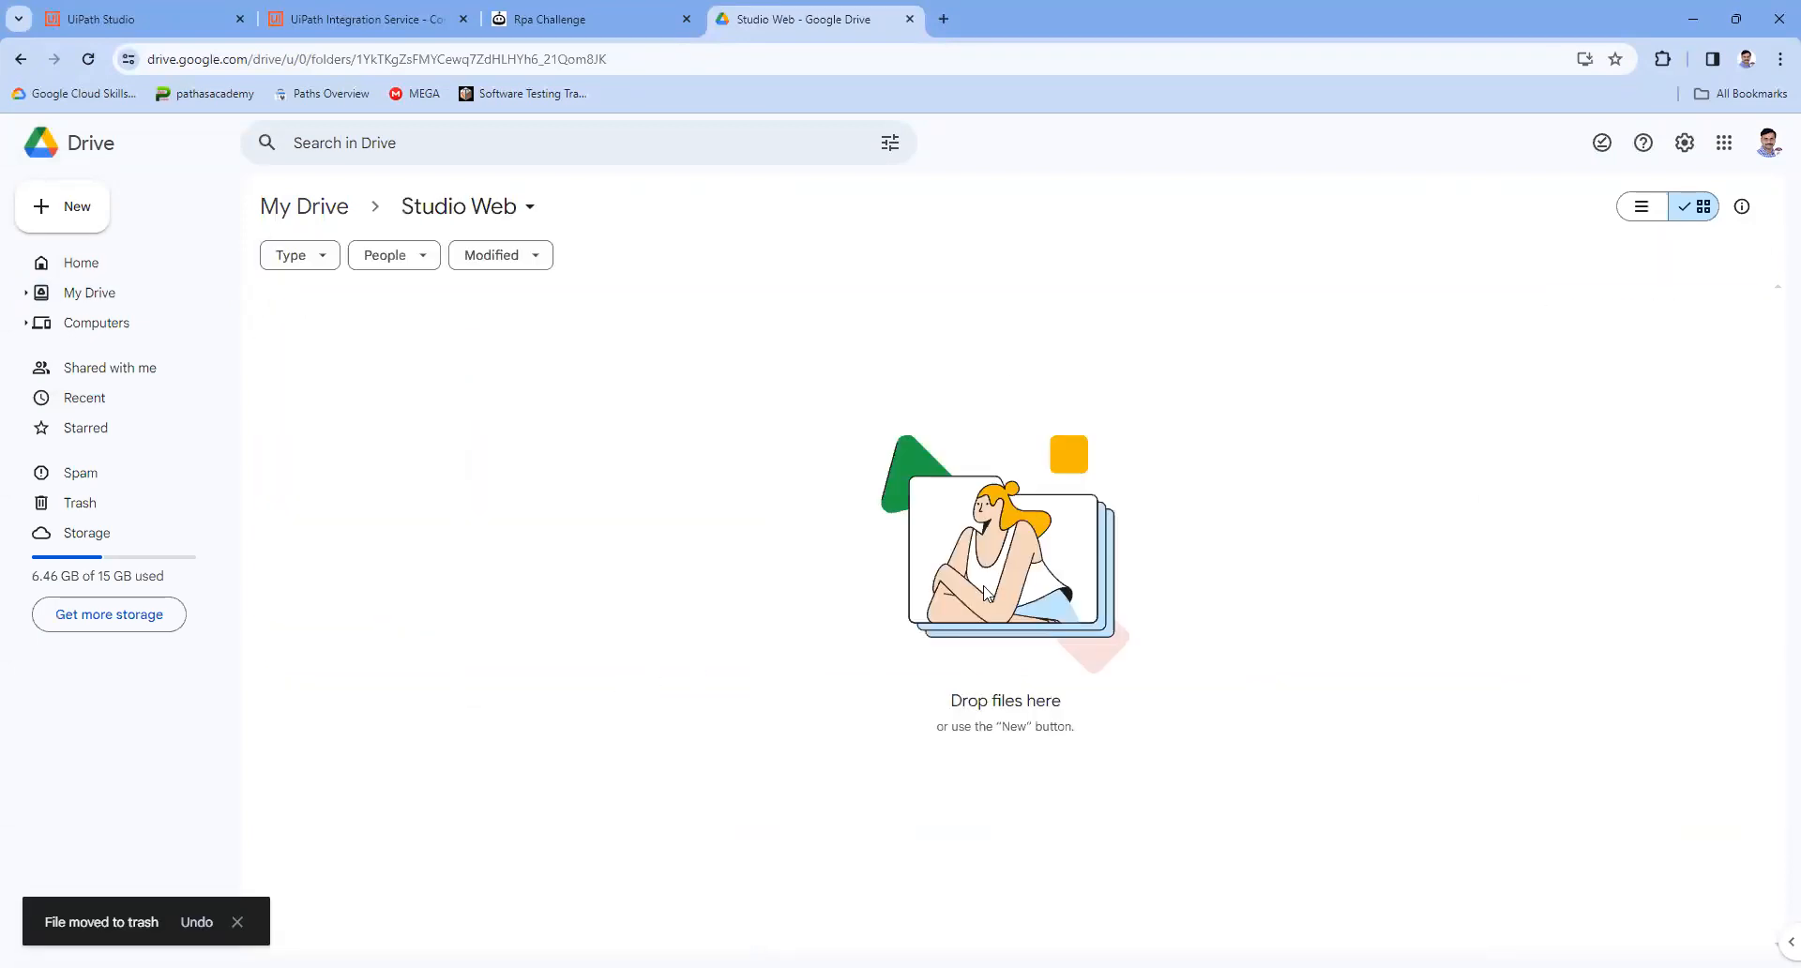
pyautogui.press('F5')
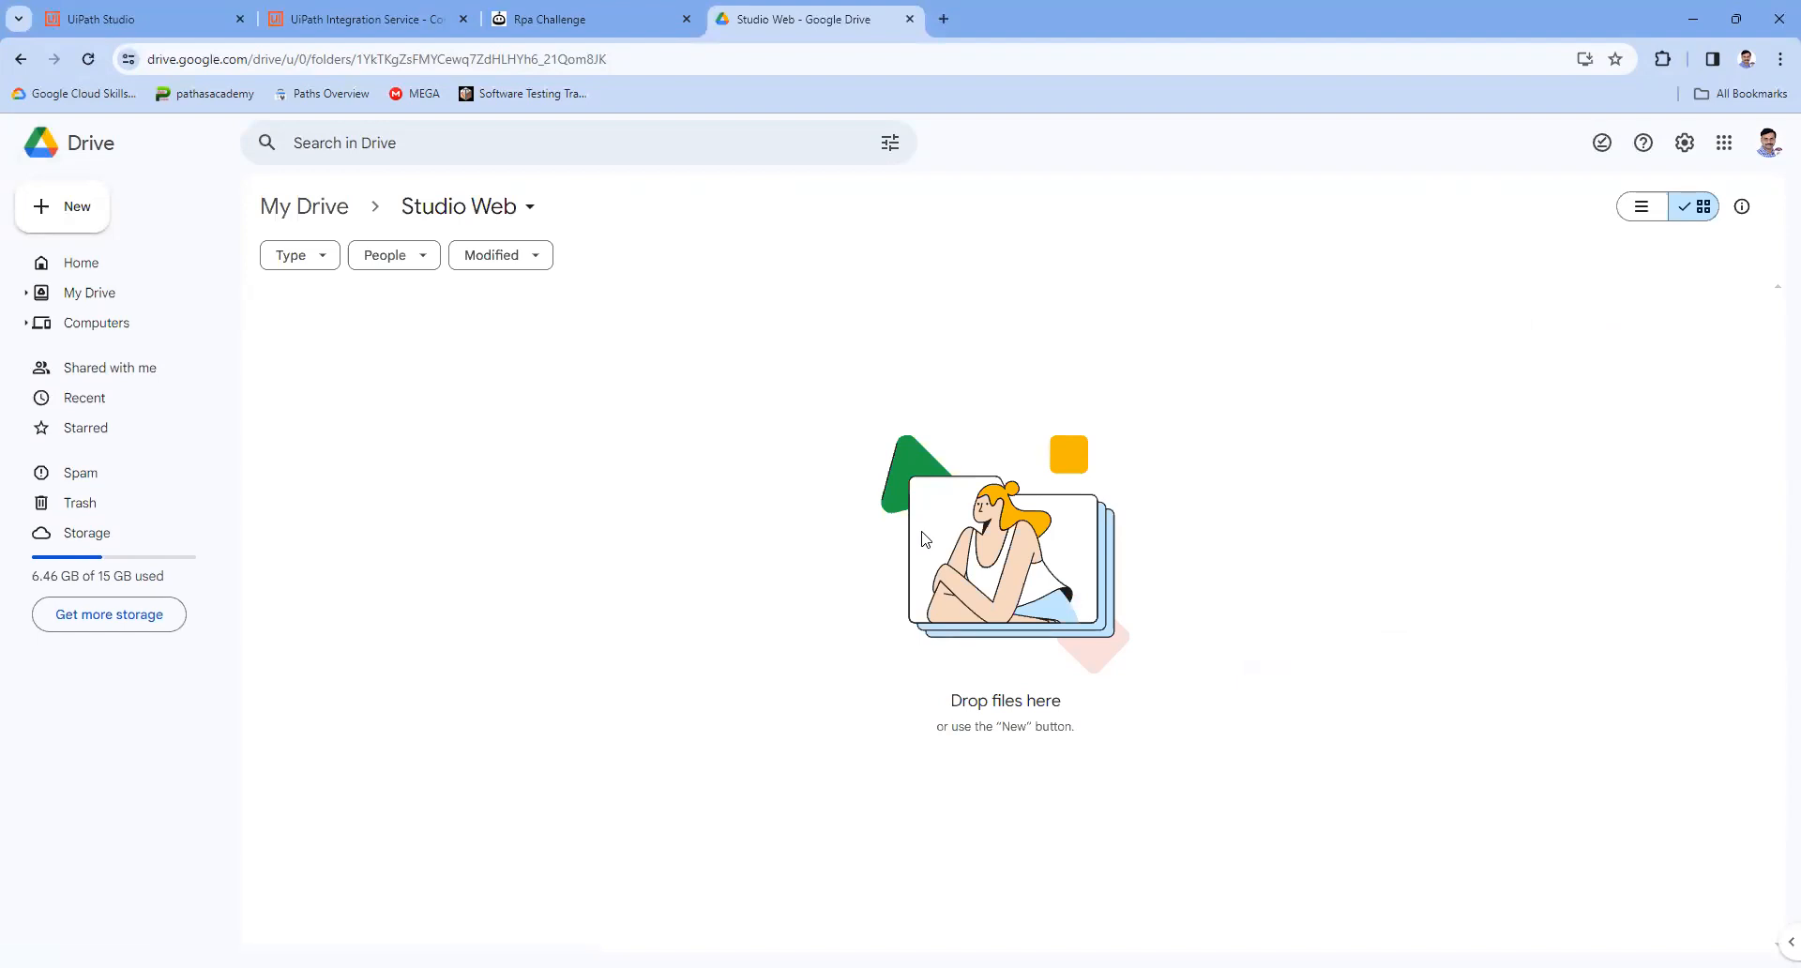
# Step: Switch back to UiPath Studio and create a new project that starts with the Manual automation trigger
pyautogui.click(548, 10)
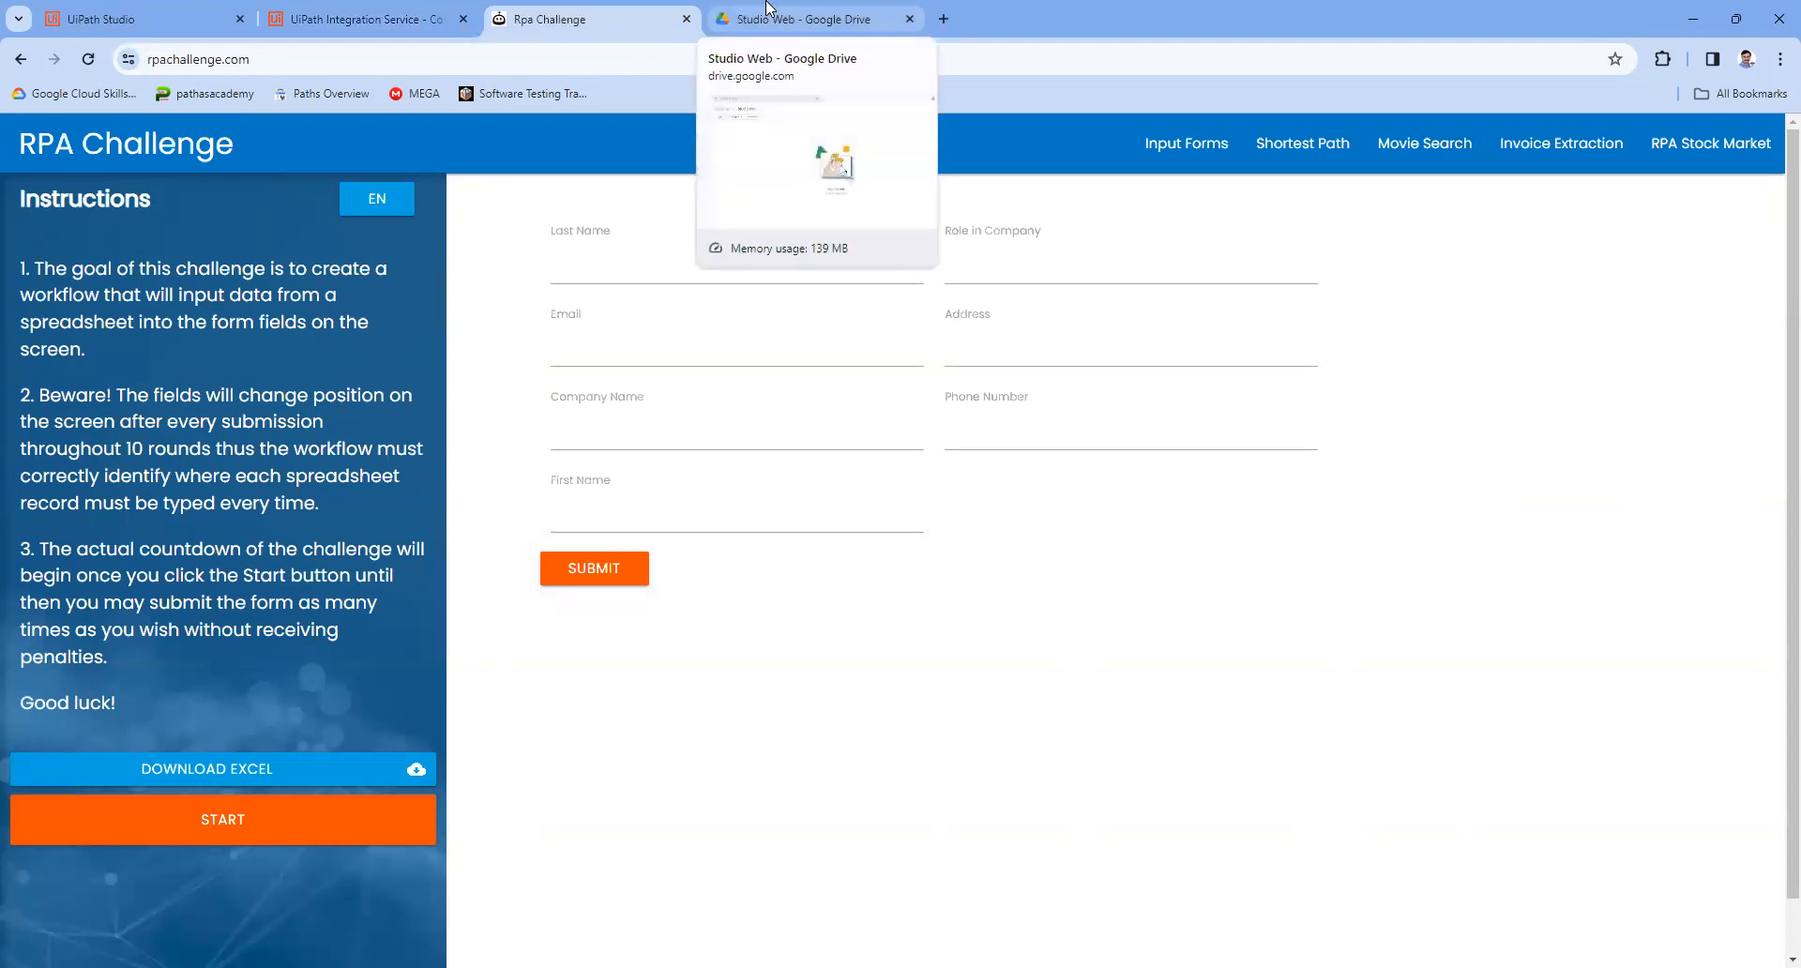
pyautogui.click(141, 19)
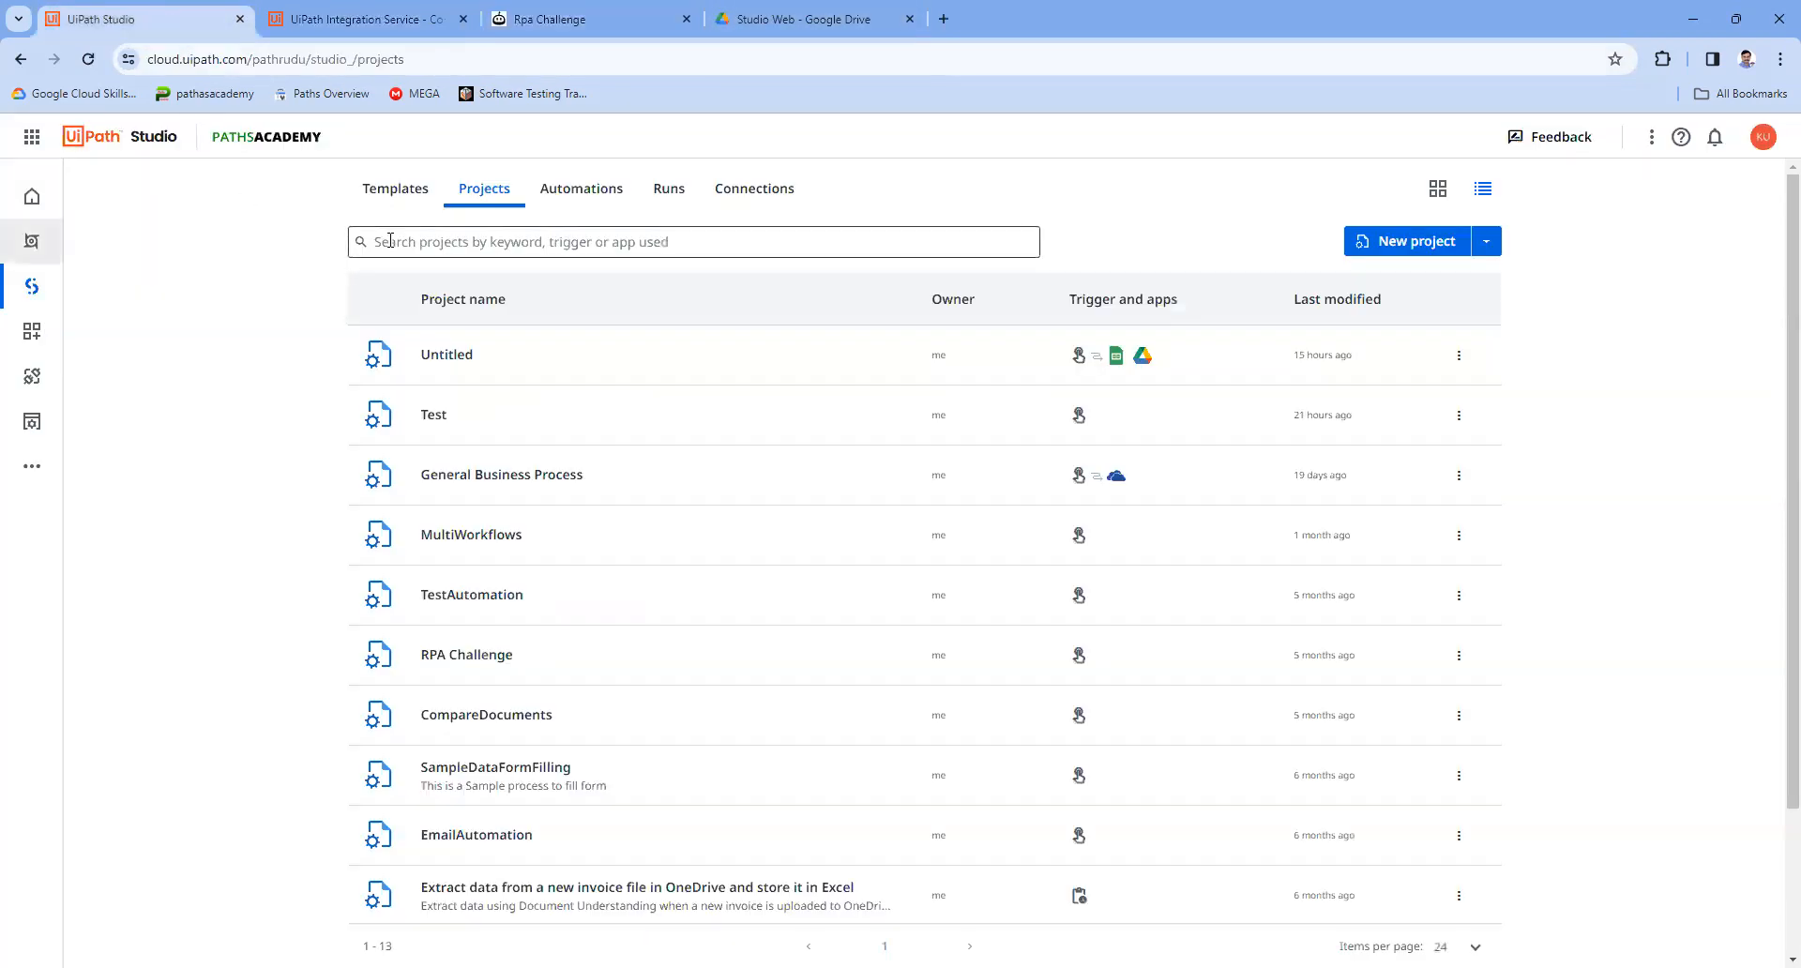
pyautogui.click(1479, 240)
pyautogui.click(1395, 246)
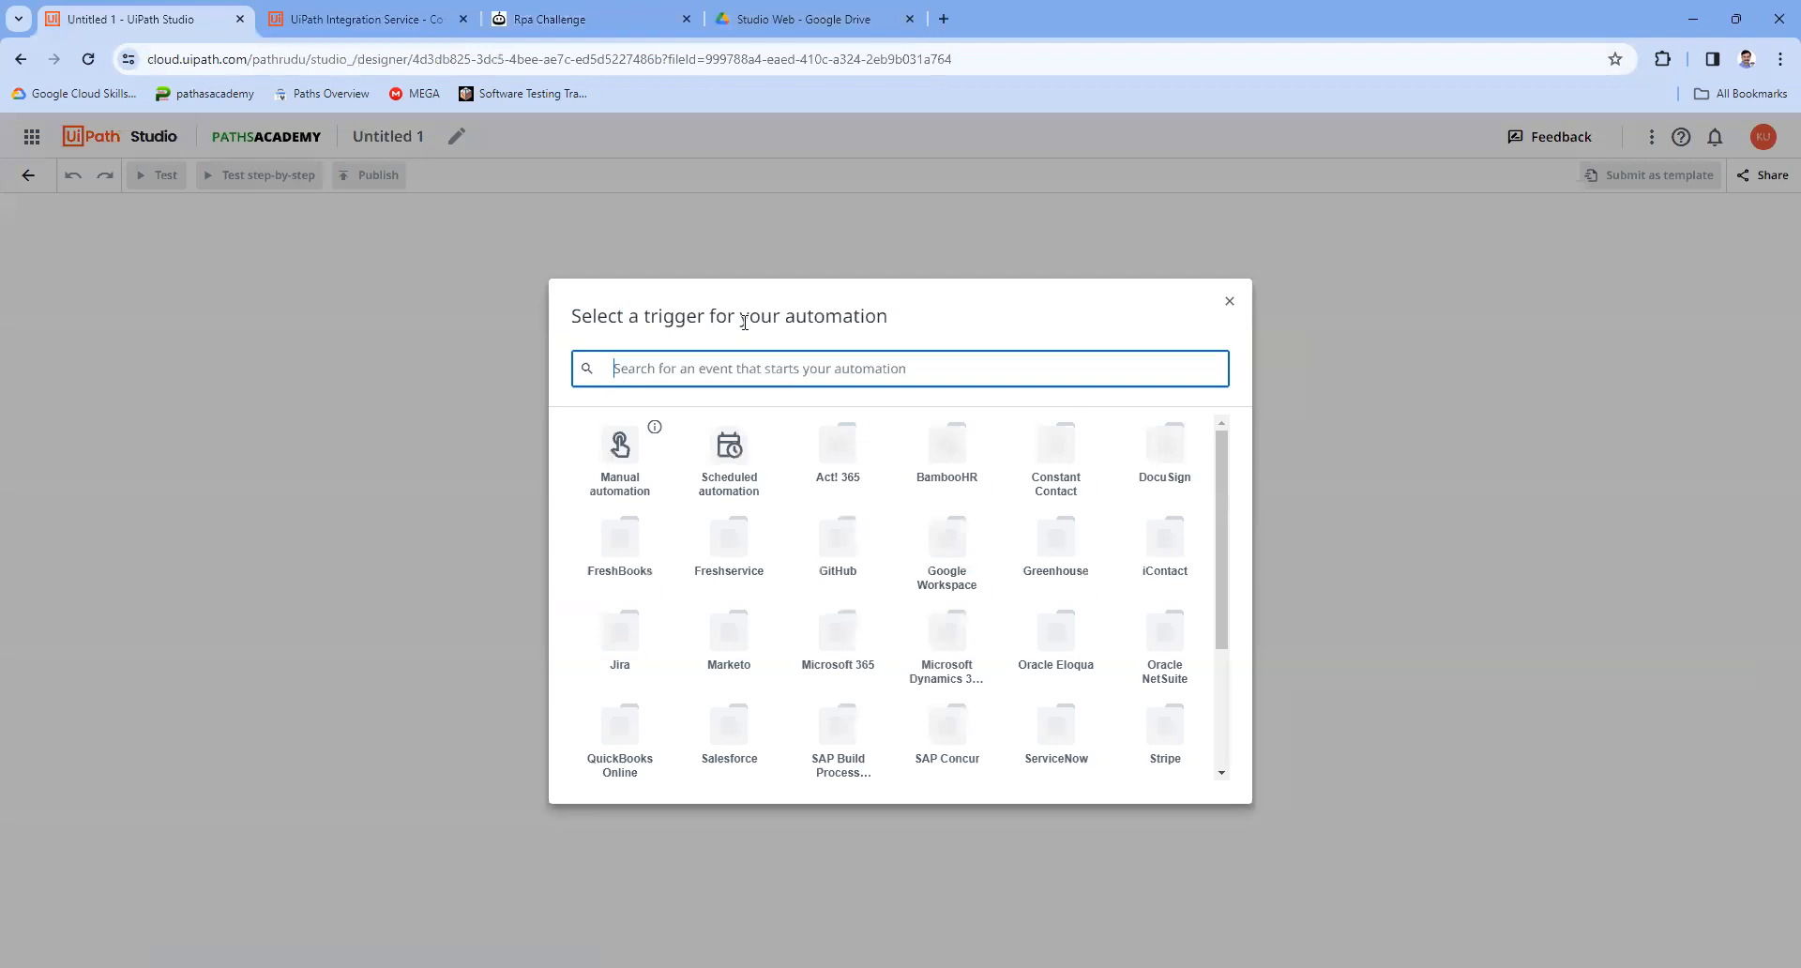
pyautogui.click(627, 449)
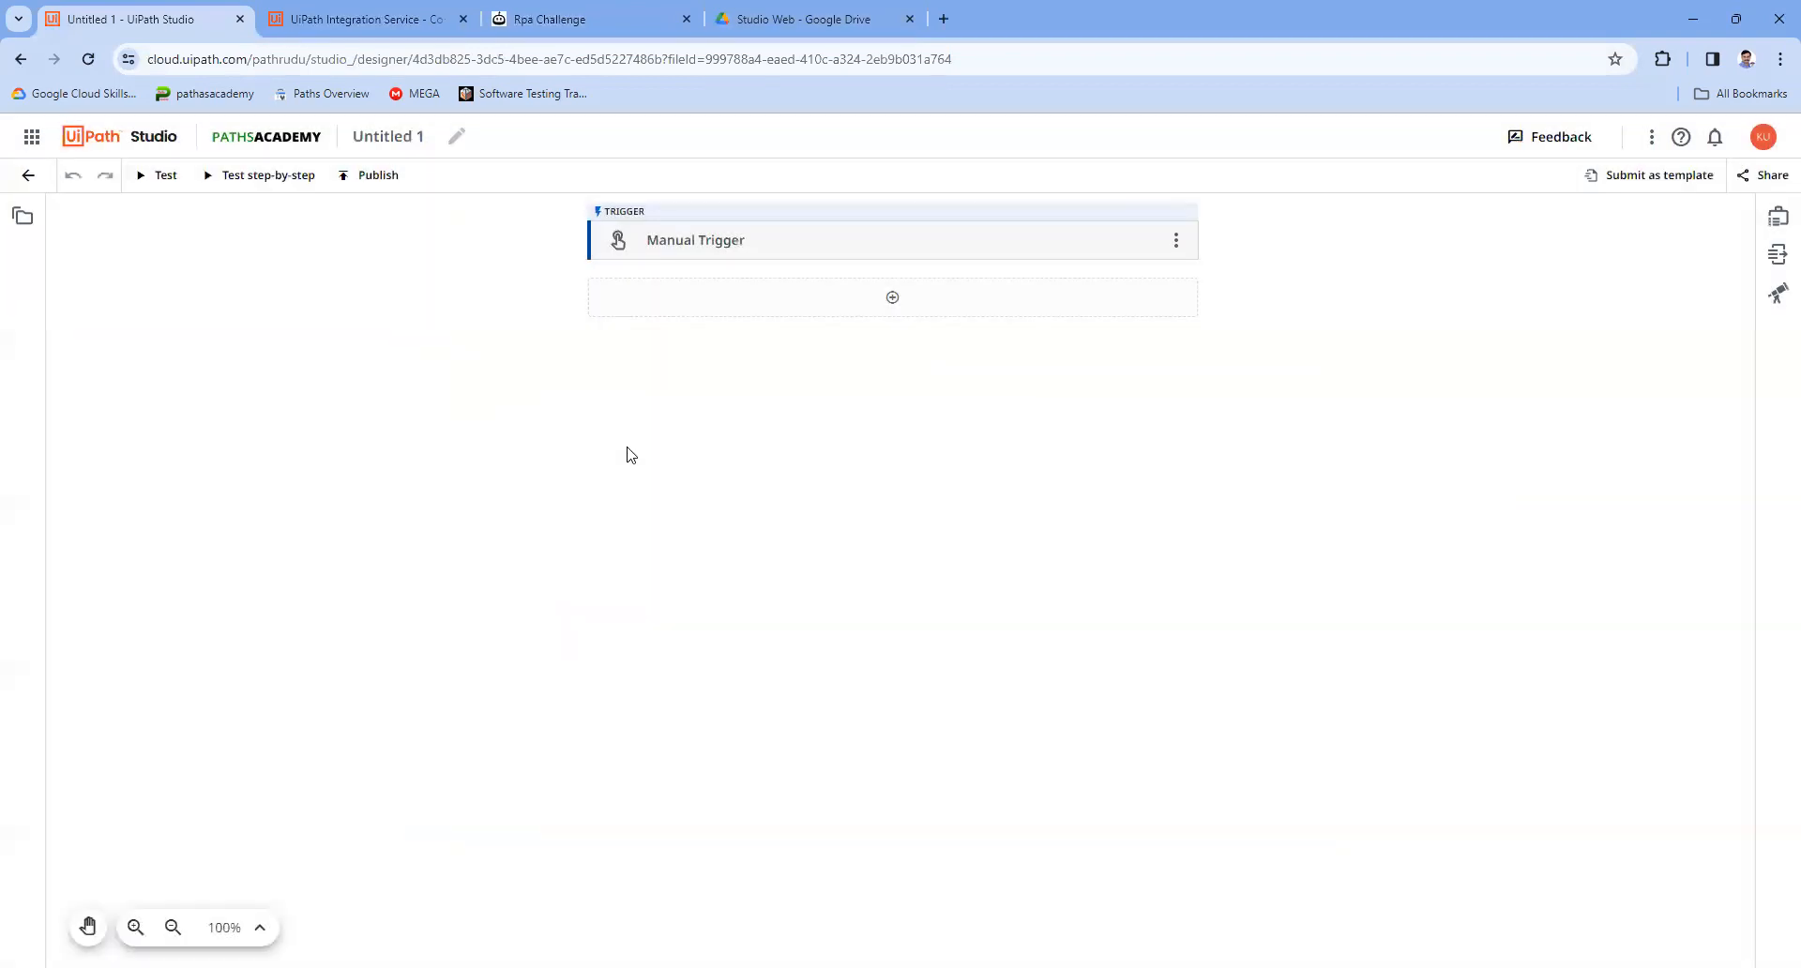
# Step: Rename the new project as RPA Challenge
pyautogui.click(439, 135)
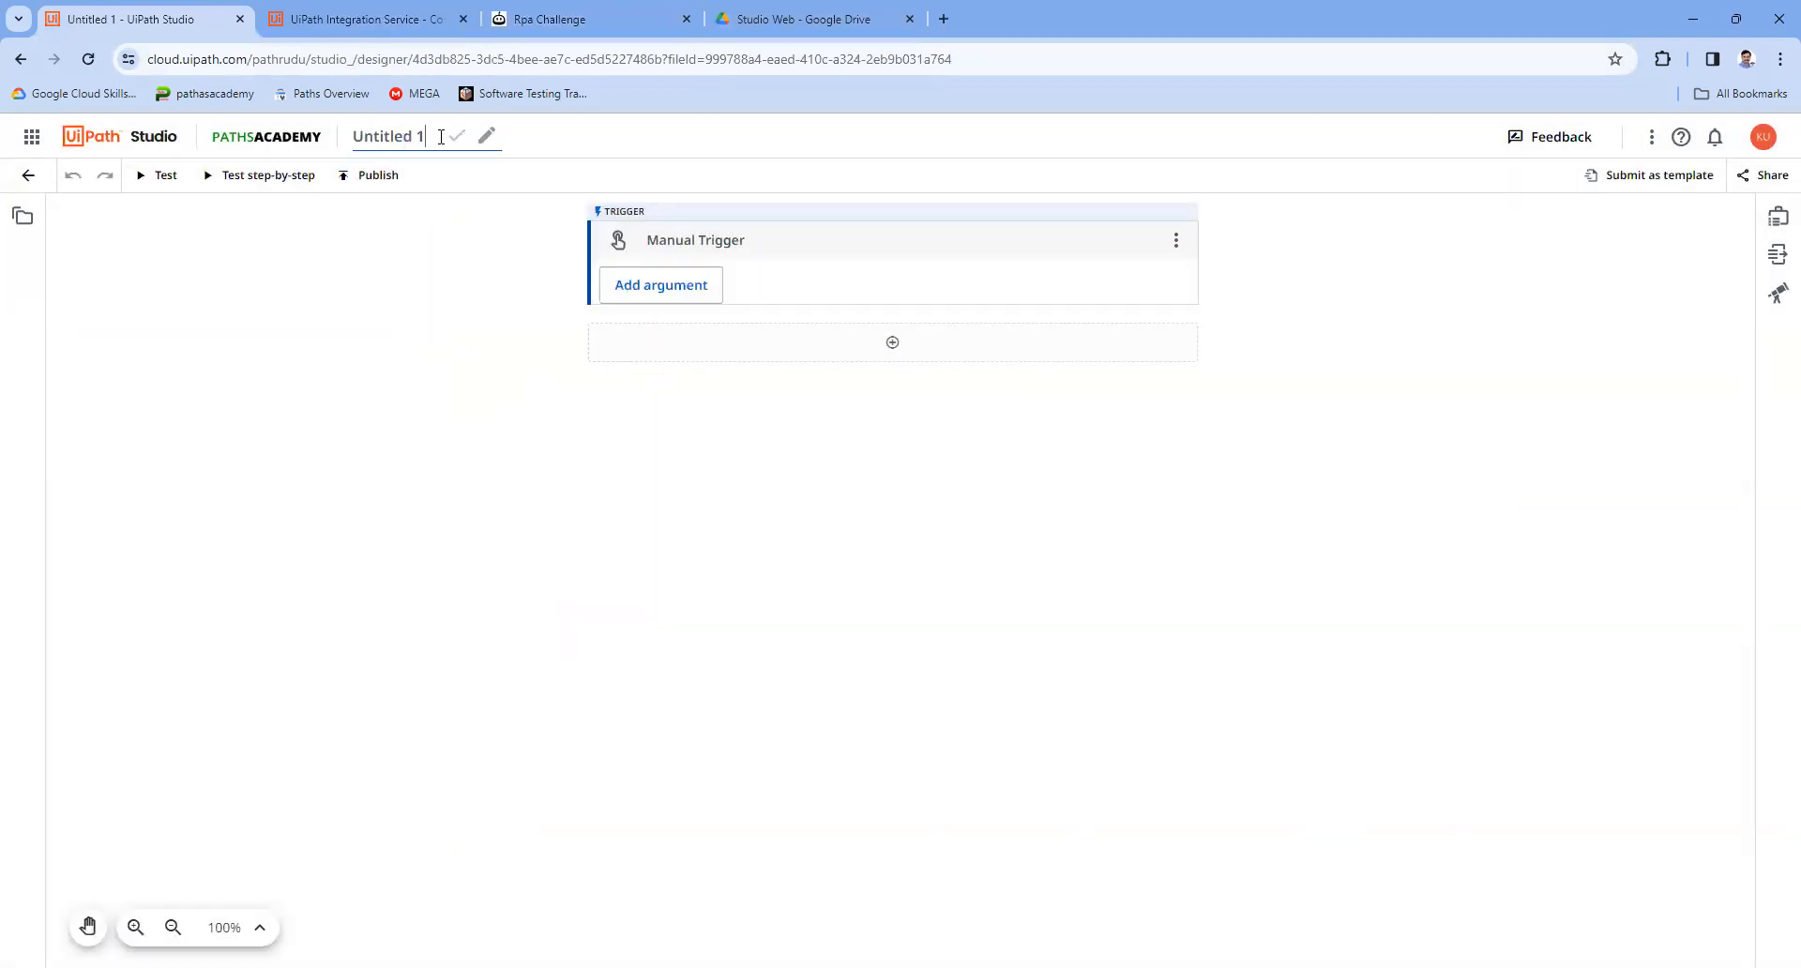
pyautogui.moveTo(440, 135); pyautogui.dragTo(311, 139)
pyautogui.write('RPA Challenge')
pyautogui.click(321, 380)
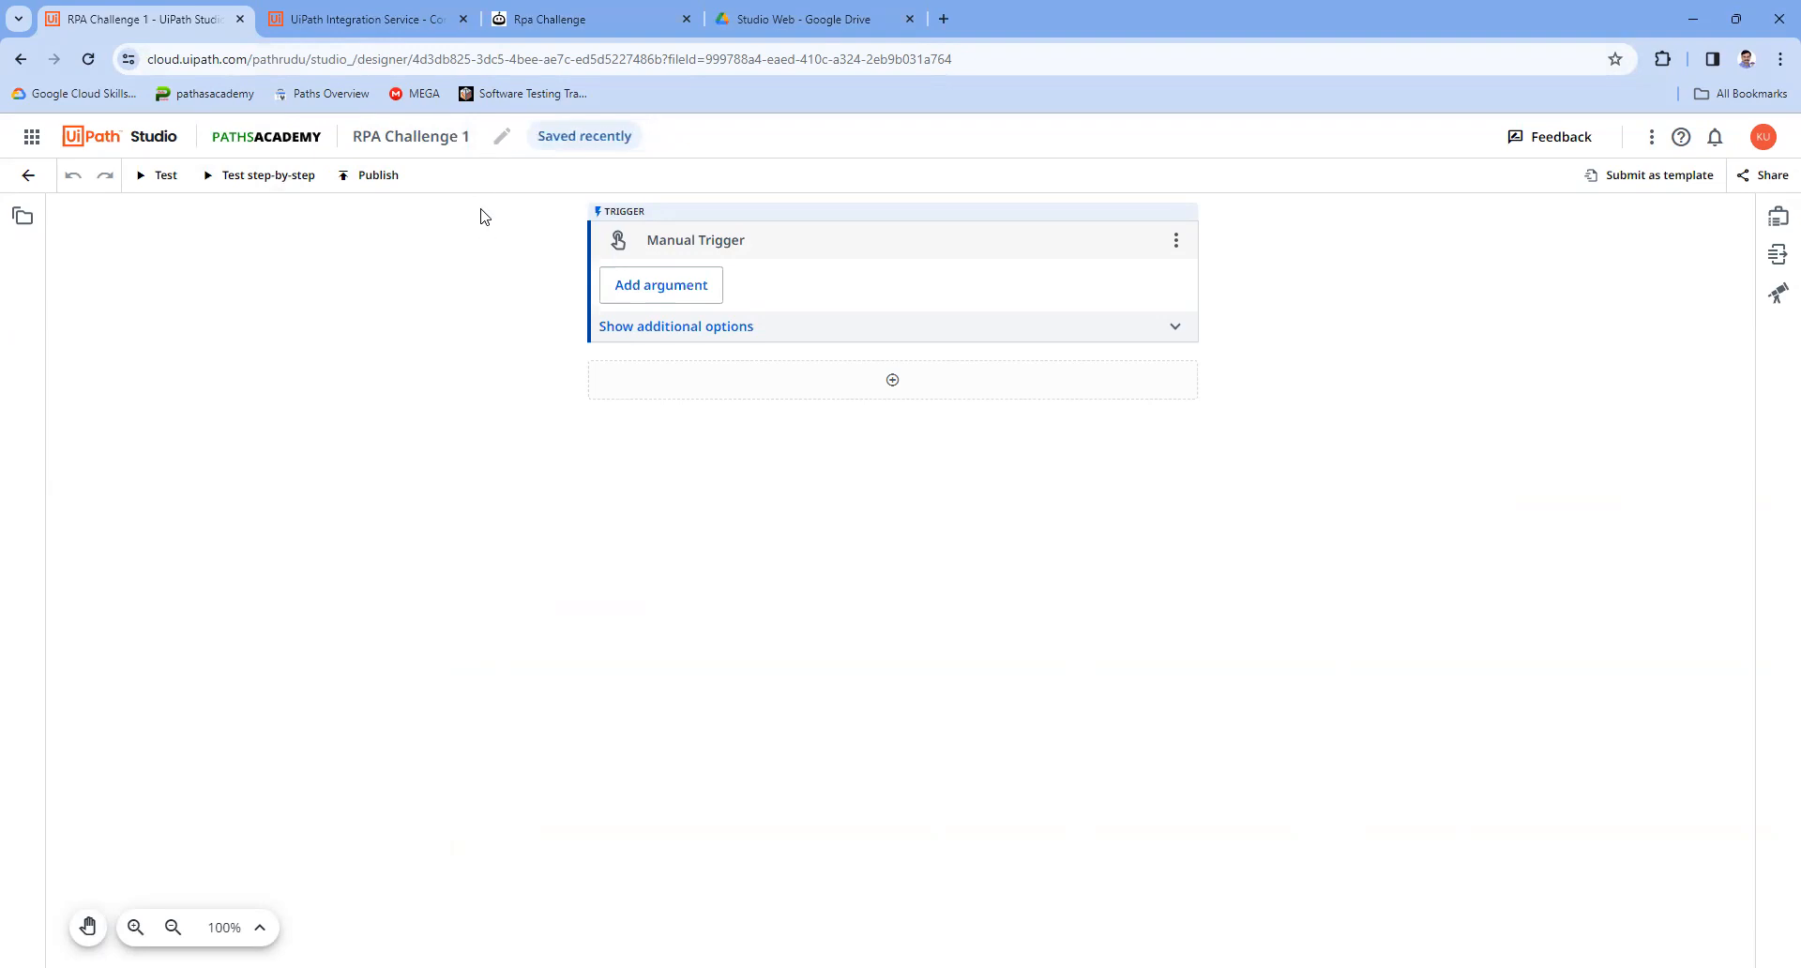
# Step: Return to the projects list and delete the old RPA Challenge project last modified 5 months ago
pyautogui.click(134, 139)
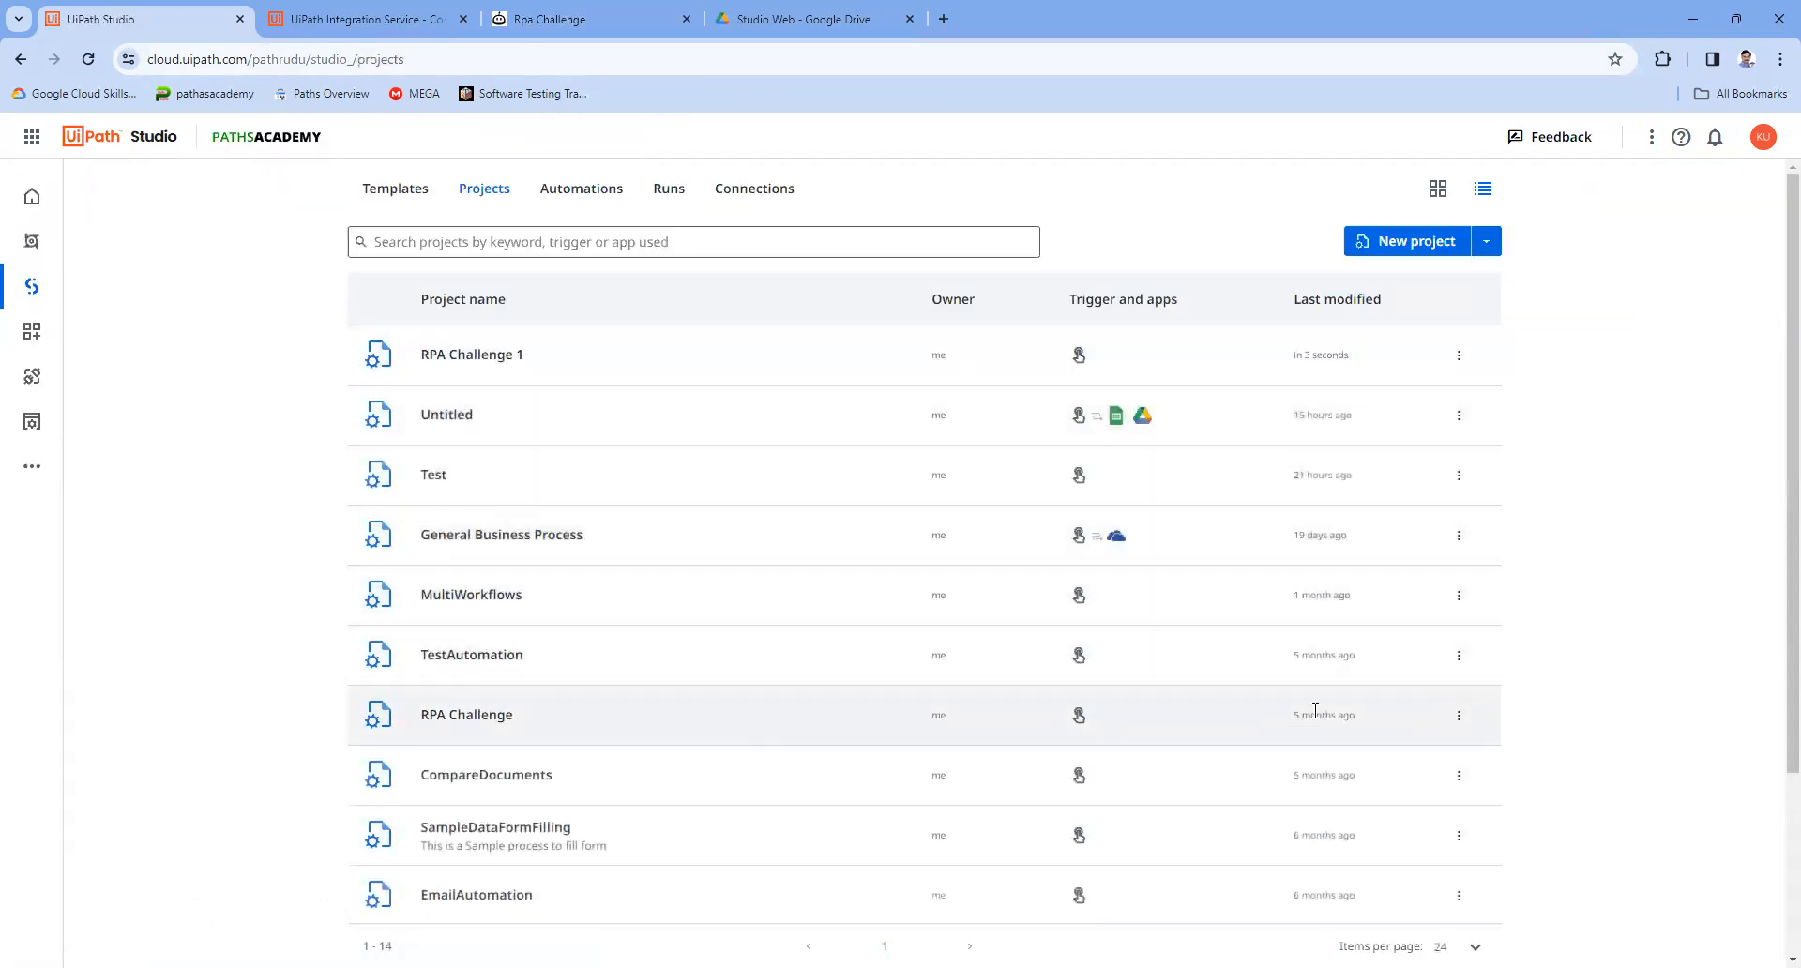
pyautogui.click(1459, 715)
pyautogui.click(1537, 682)
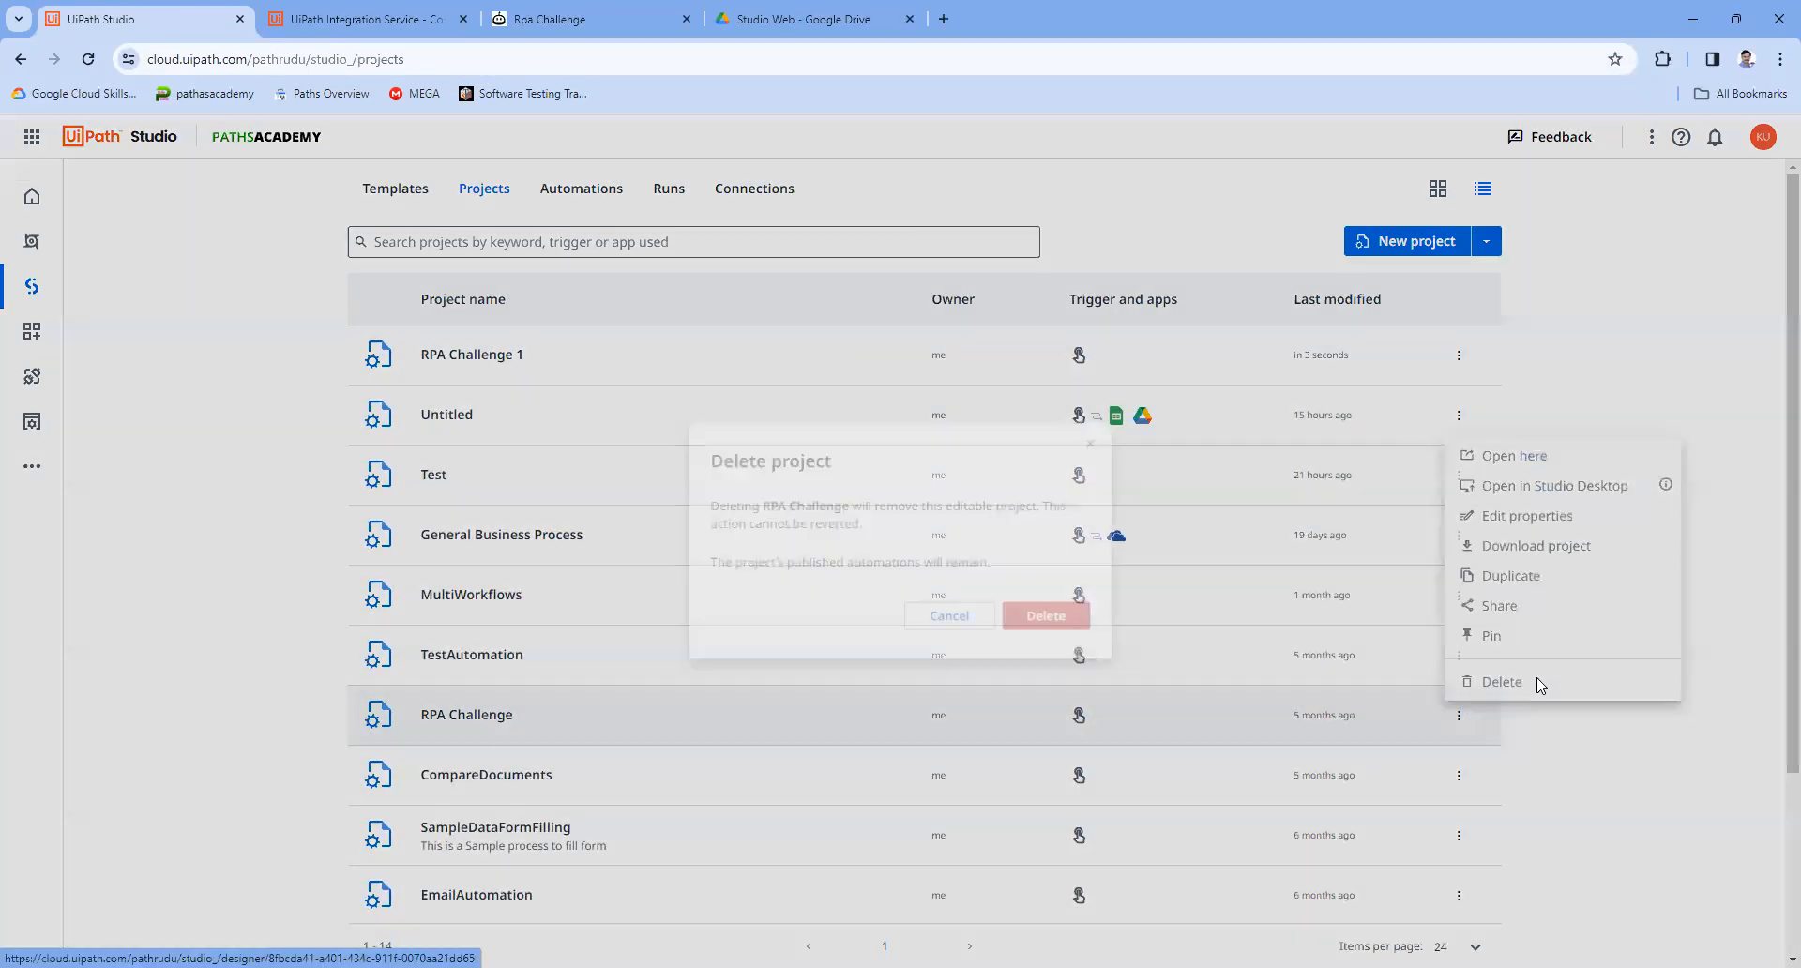
pyautogui.click(1023, 620)
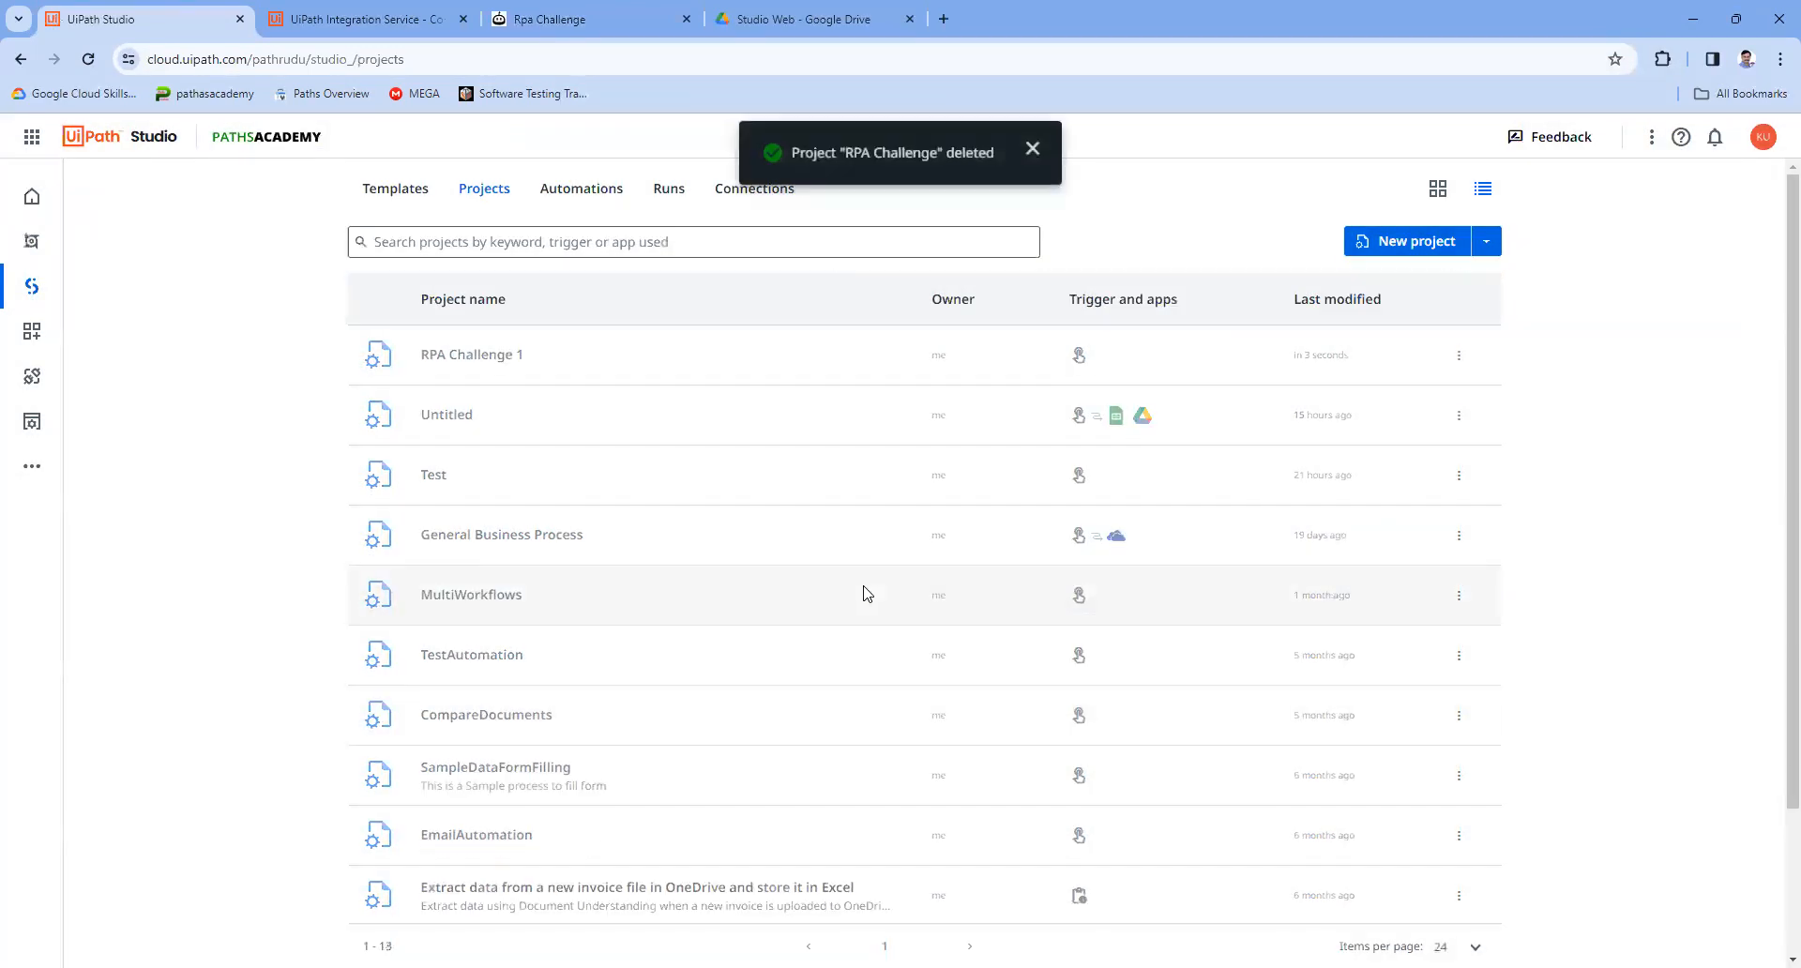
# Step: Open the RPA Challenge 1 project and rename it as RPA Challenge
pyautogui.click(1460, 356)
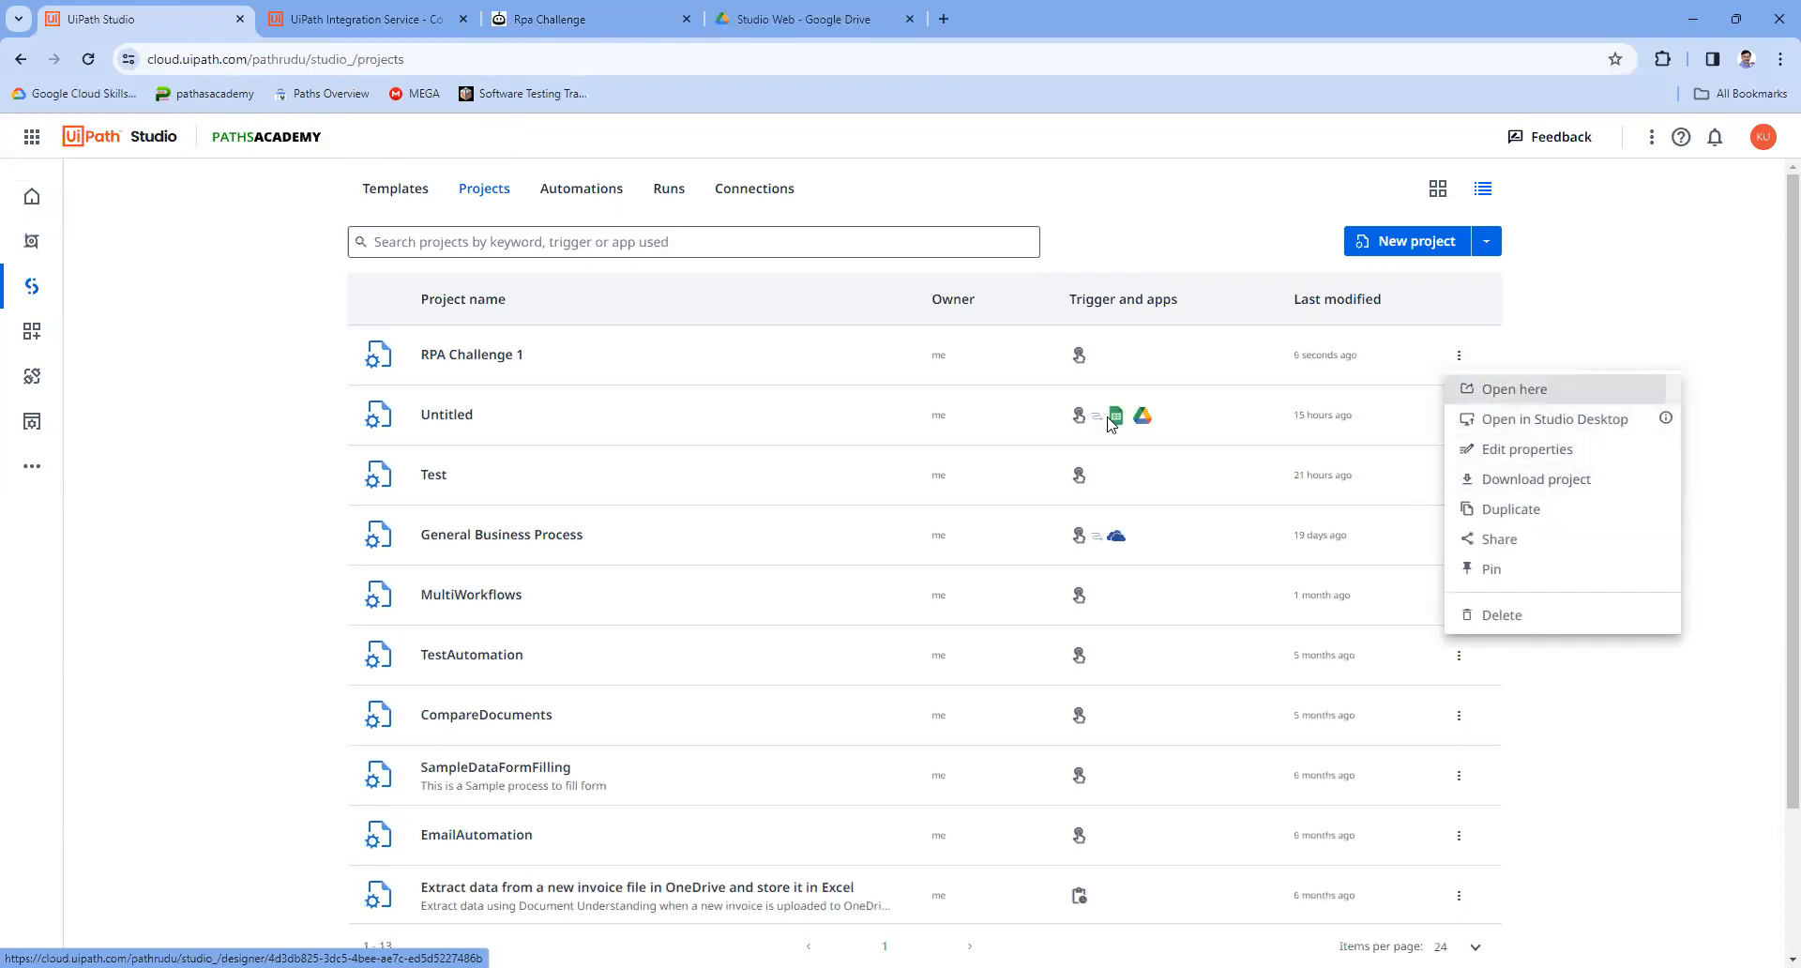
pyautogui.click(1527, 392)
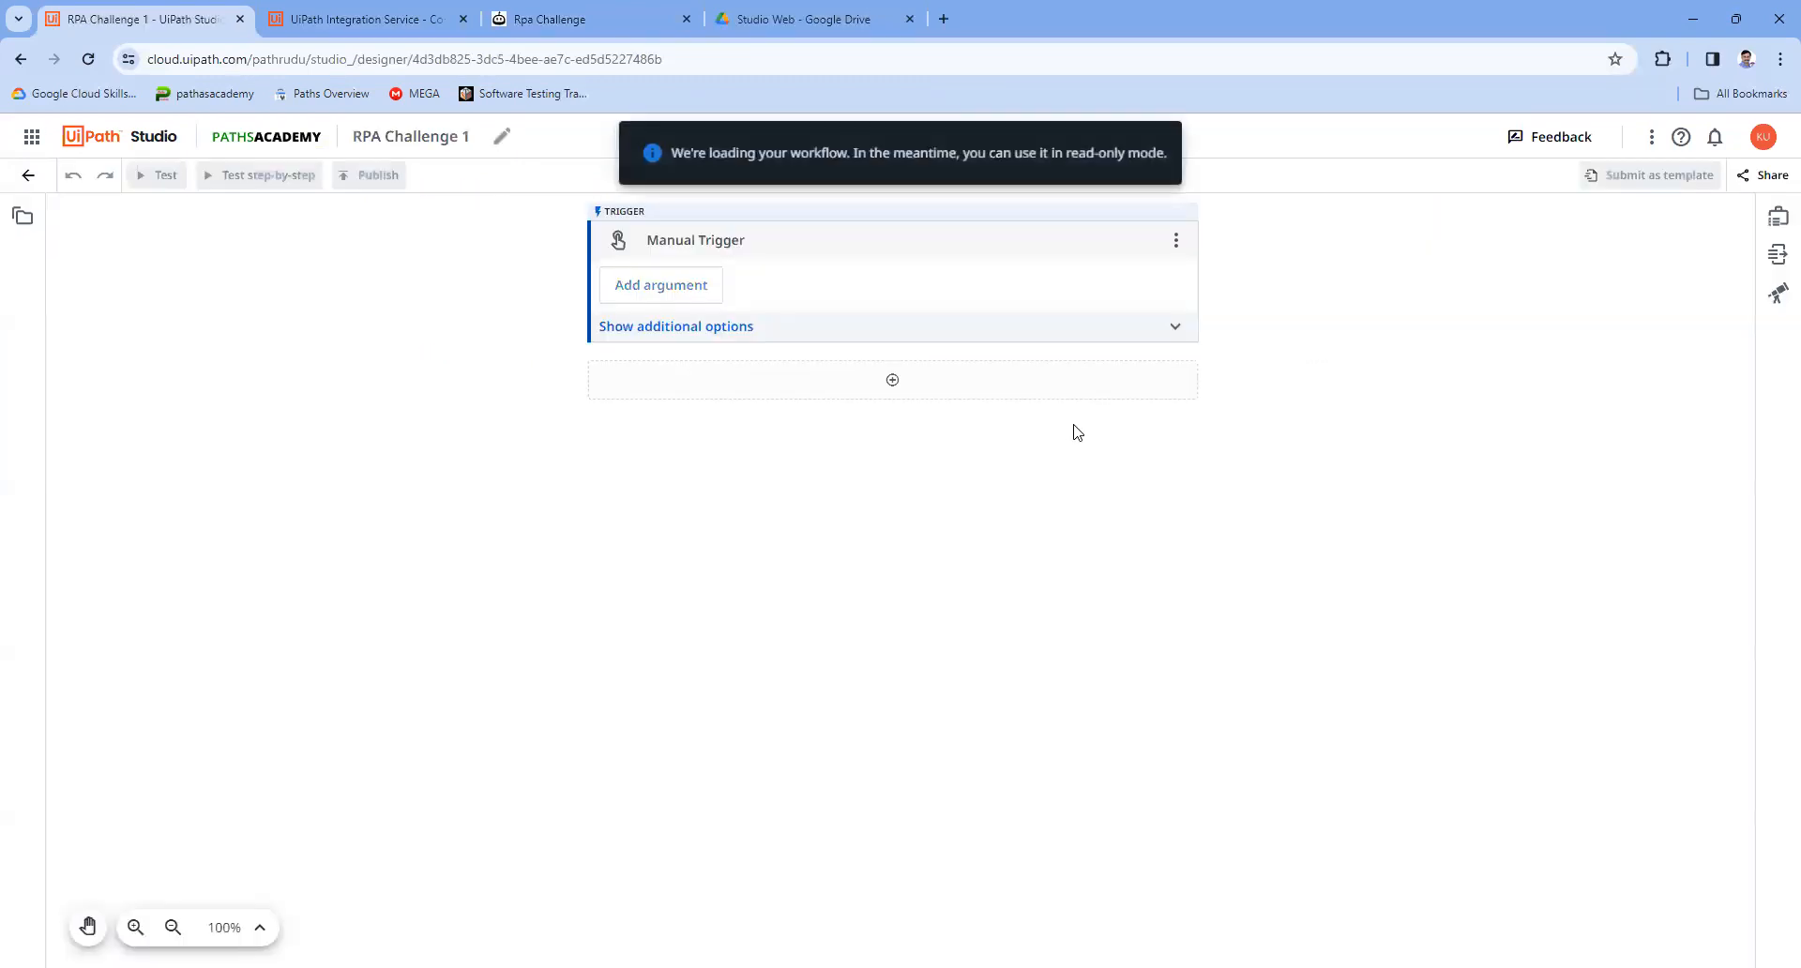
pyautogui.click(469, 137)
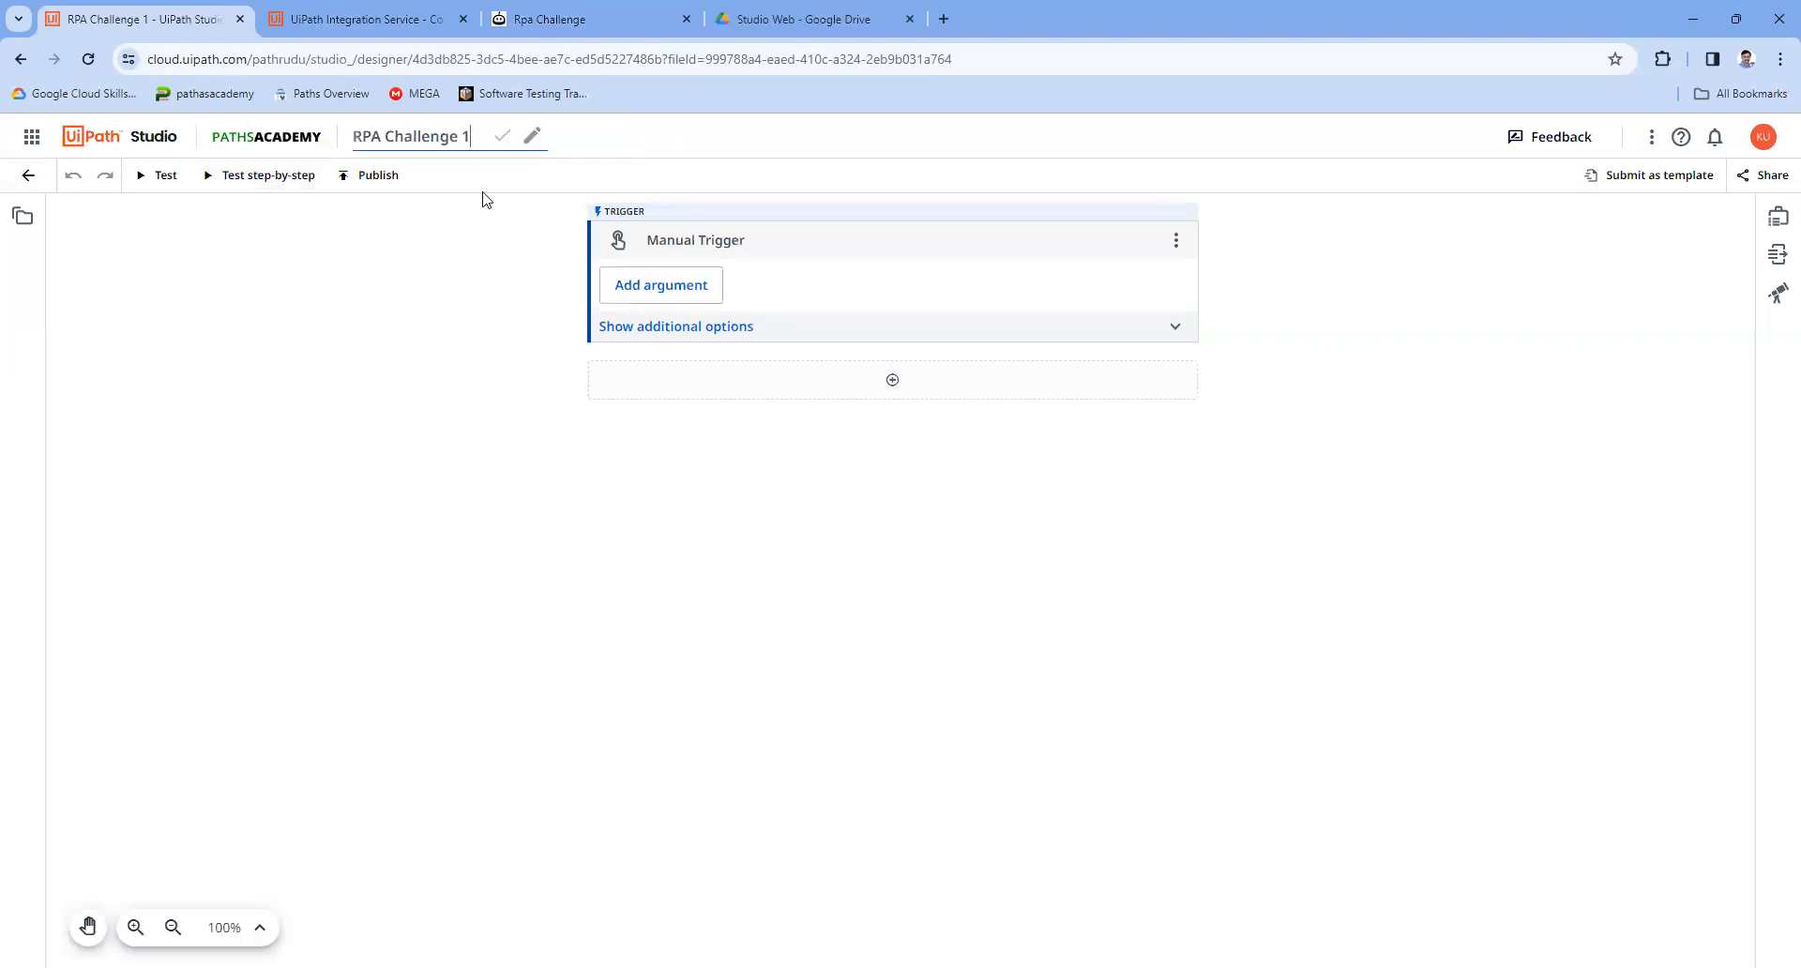
pyautogui.press('BackSpace')
pyautogui.press('BackSpace')
pyautogui.click(491, 392)
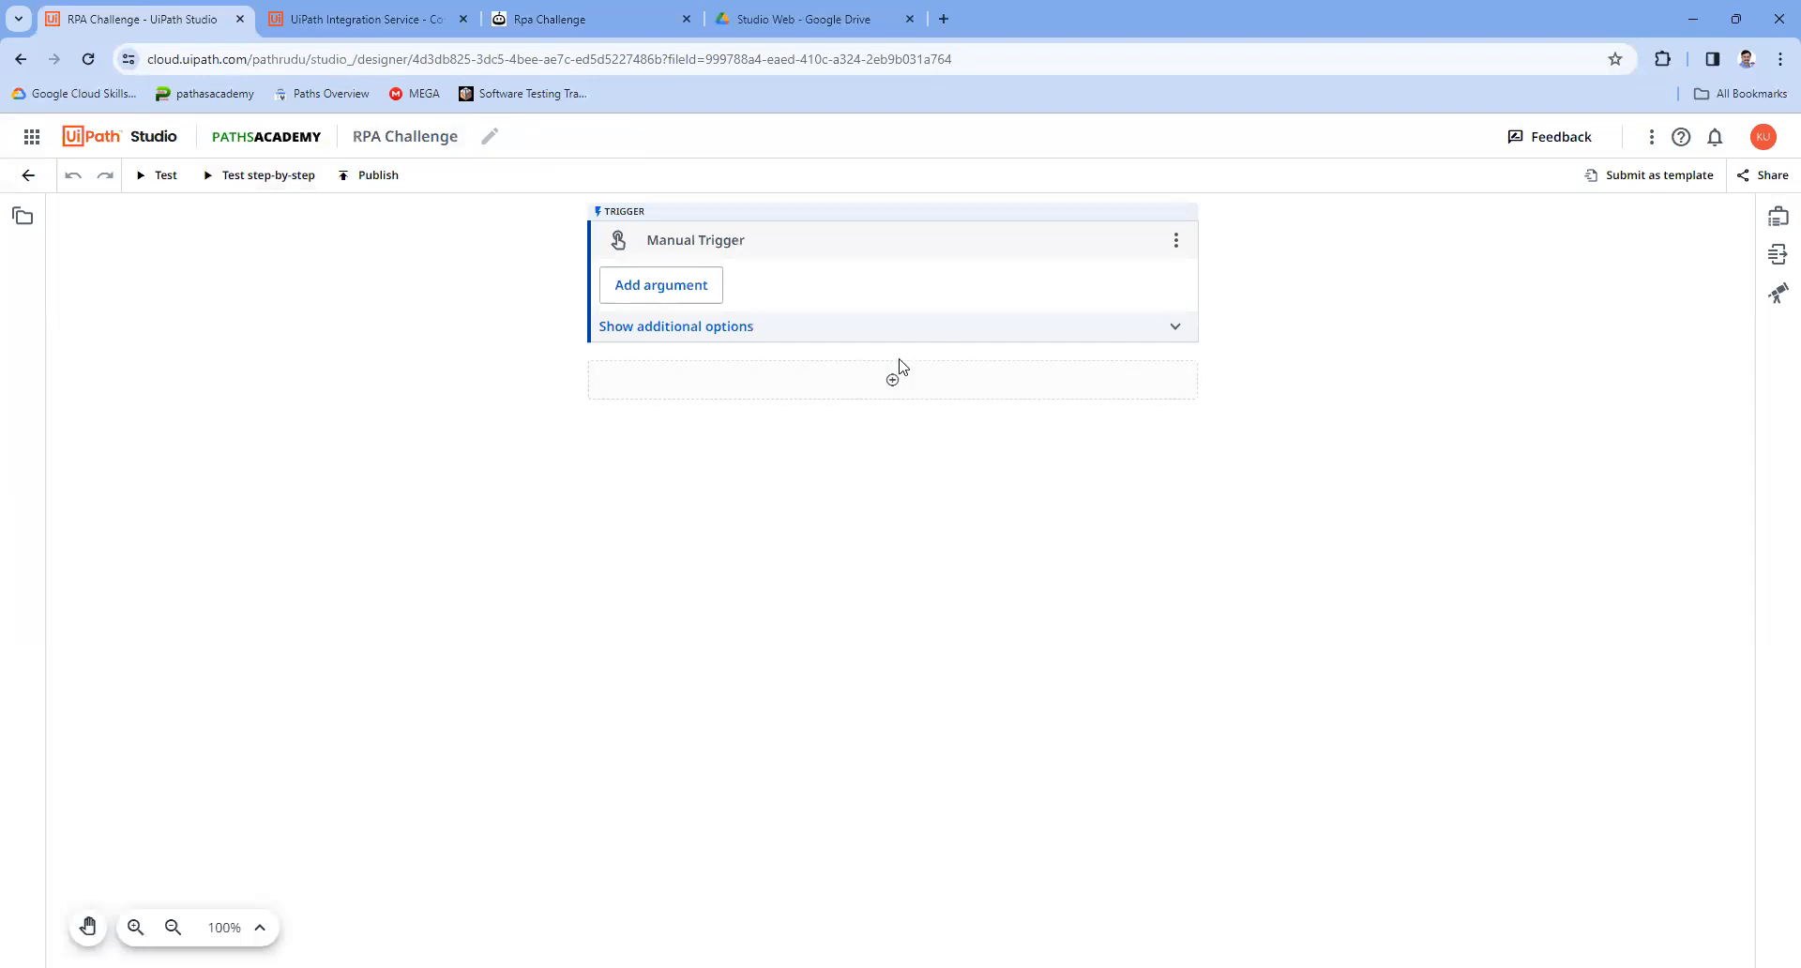
# Step: Add a Use Browser activity below the Manual Trigger and set its scope to the Rpa Challenge browser tab
pyautogui.click(630, 10)
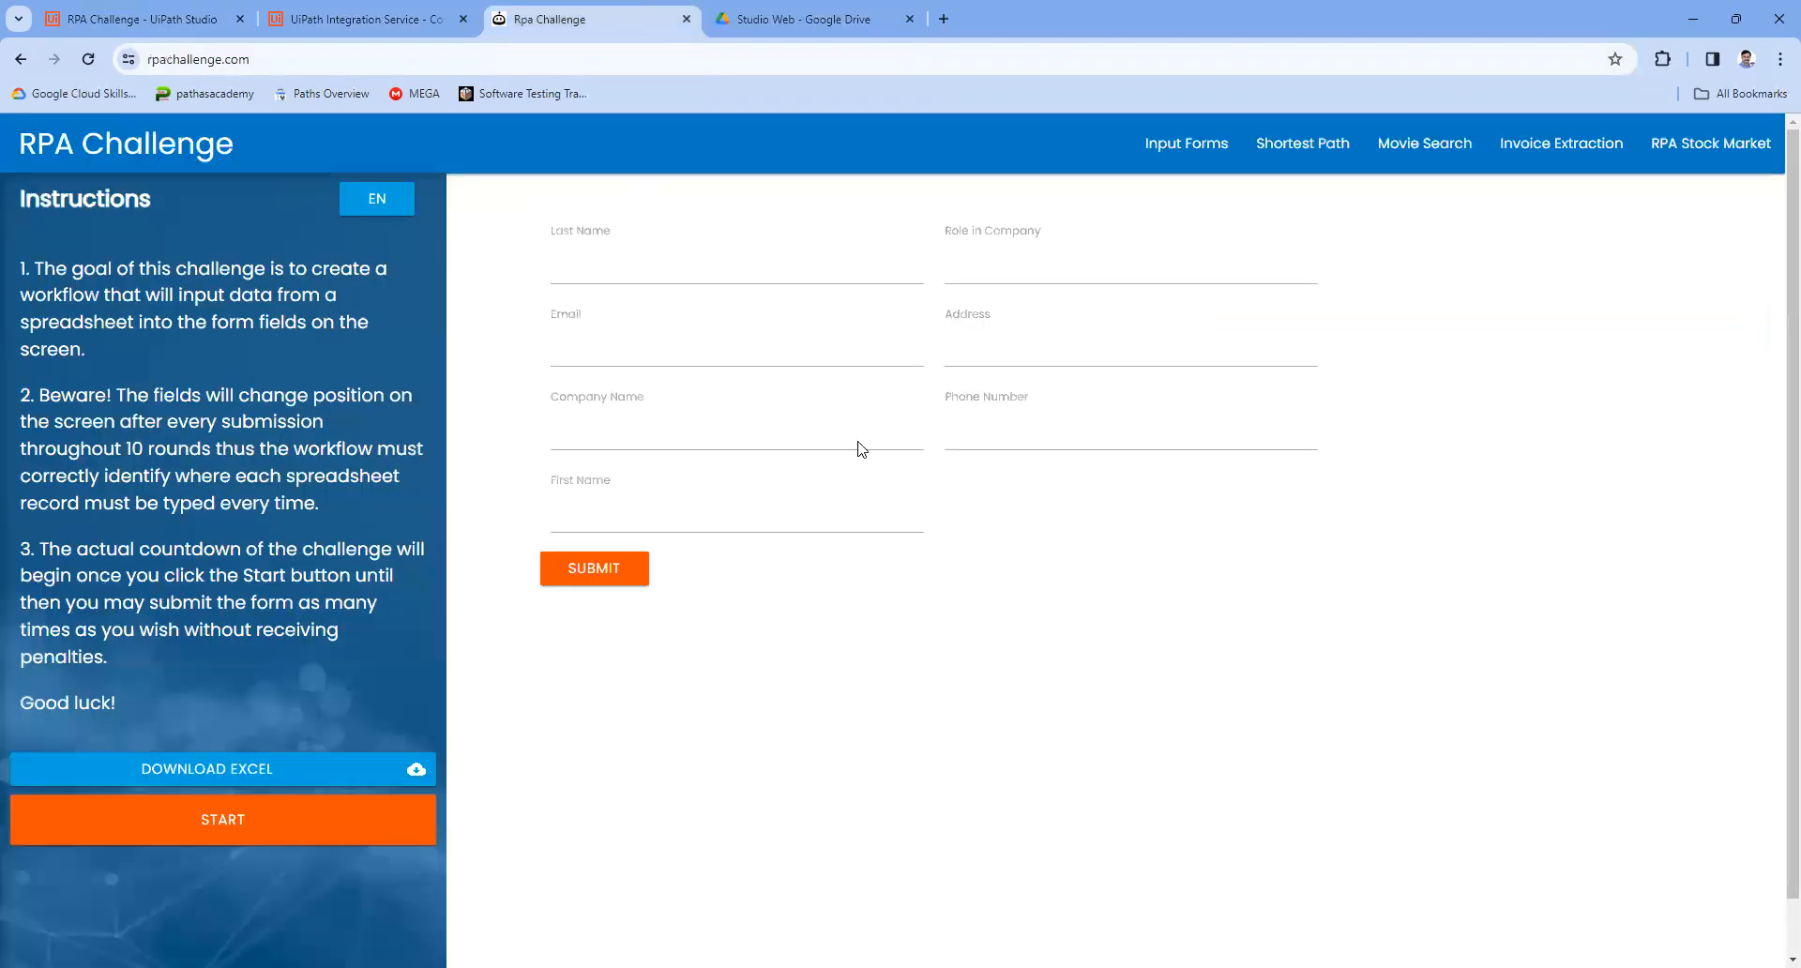
pyautogui.click(141, 19)
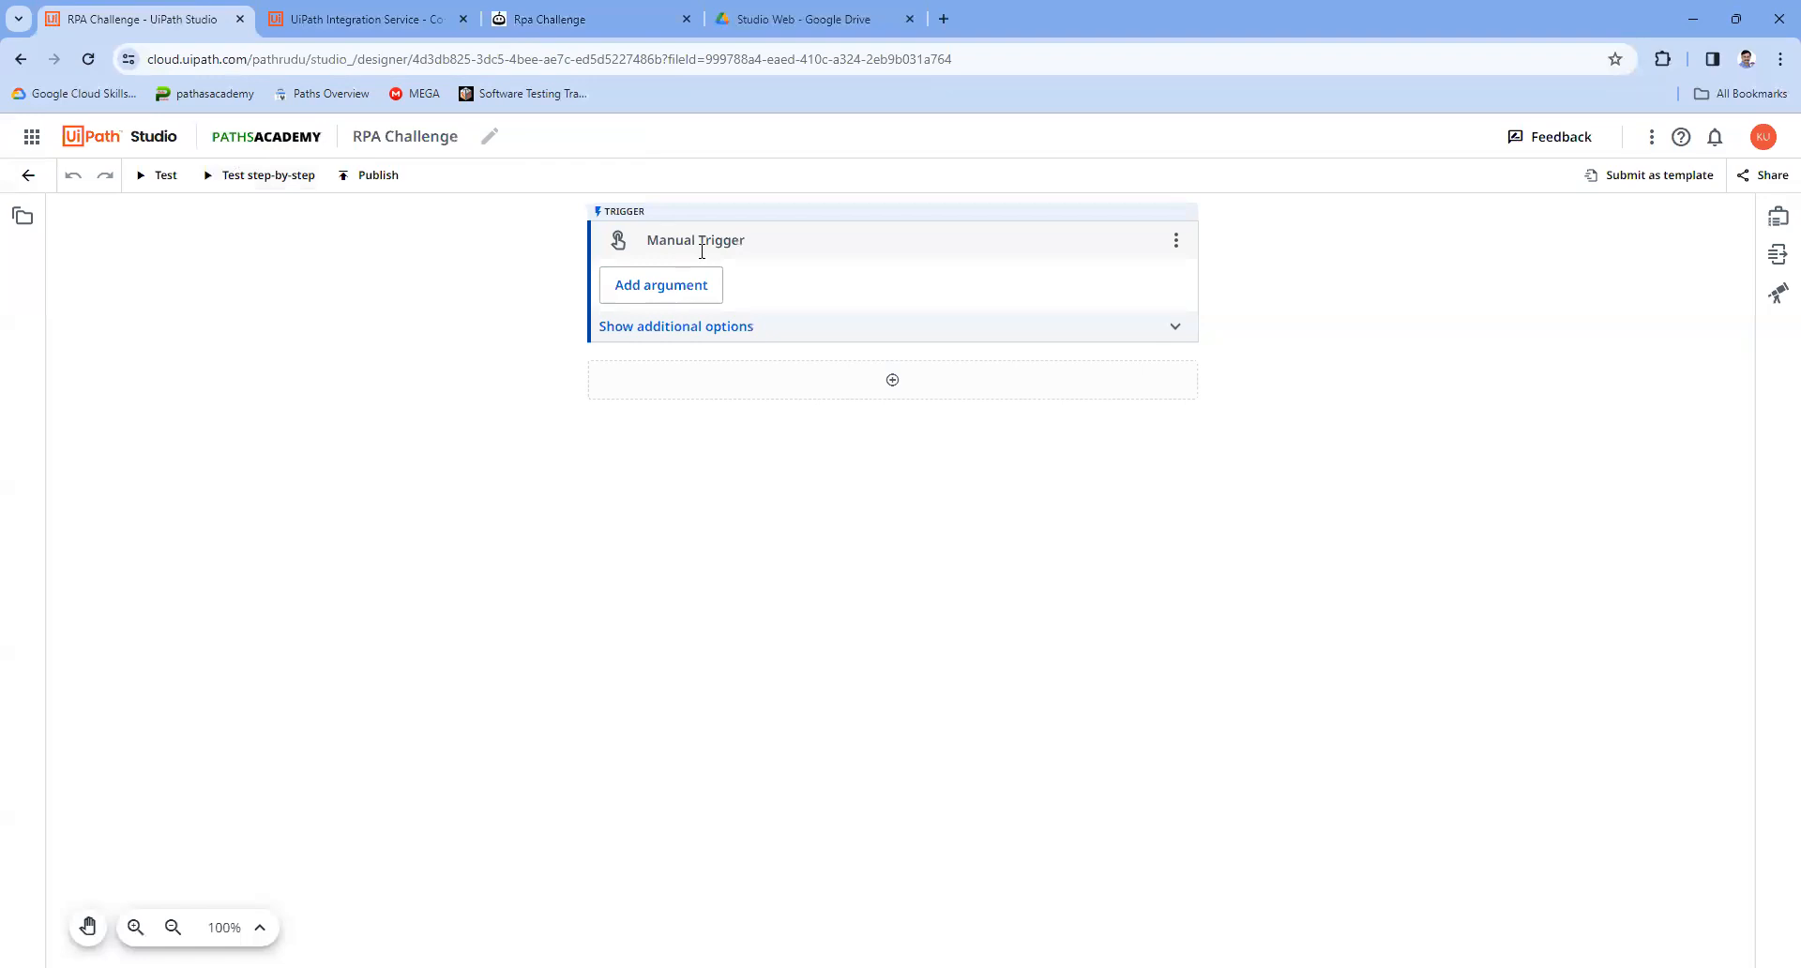
pyautogui.click(896, 380)
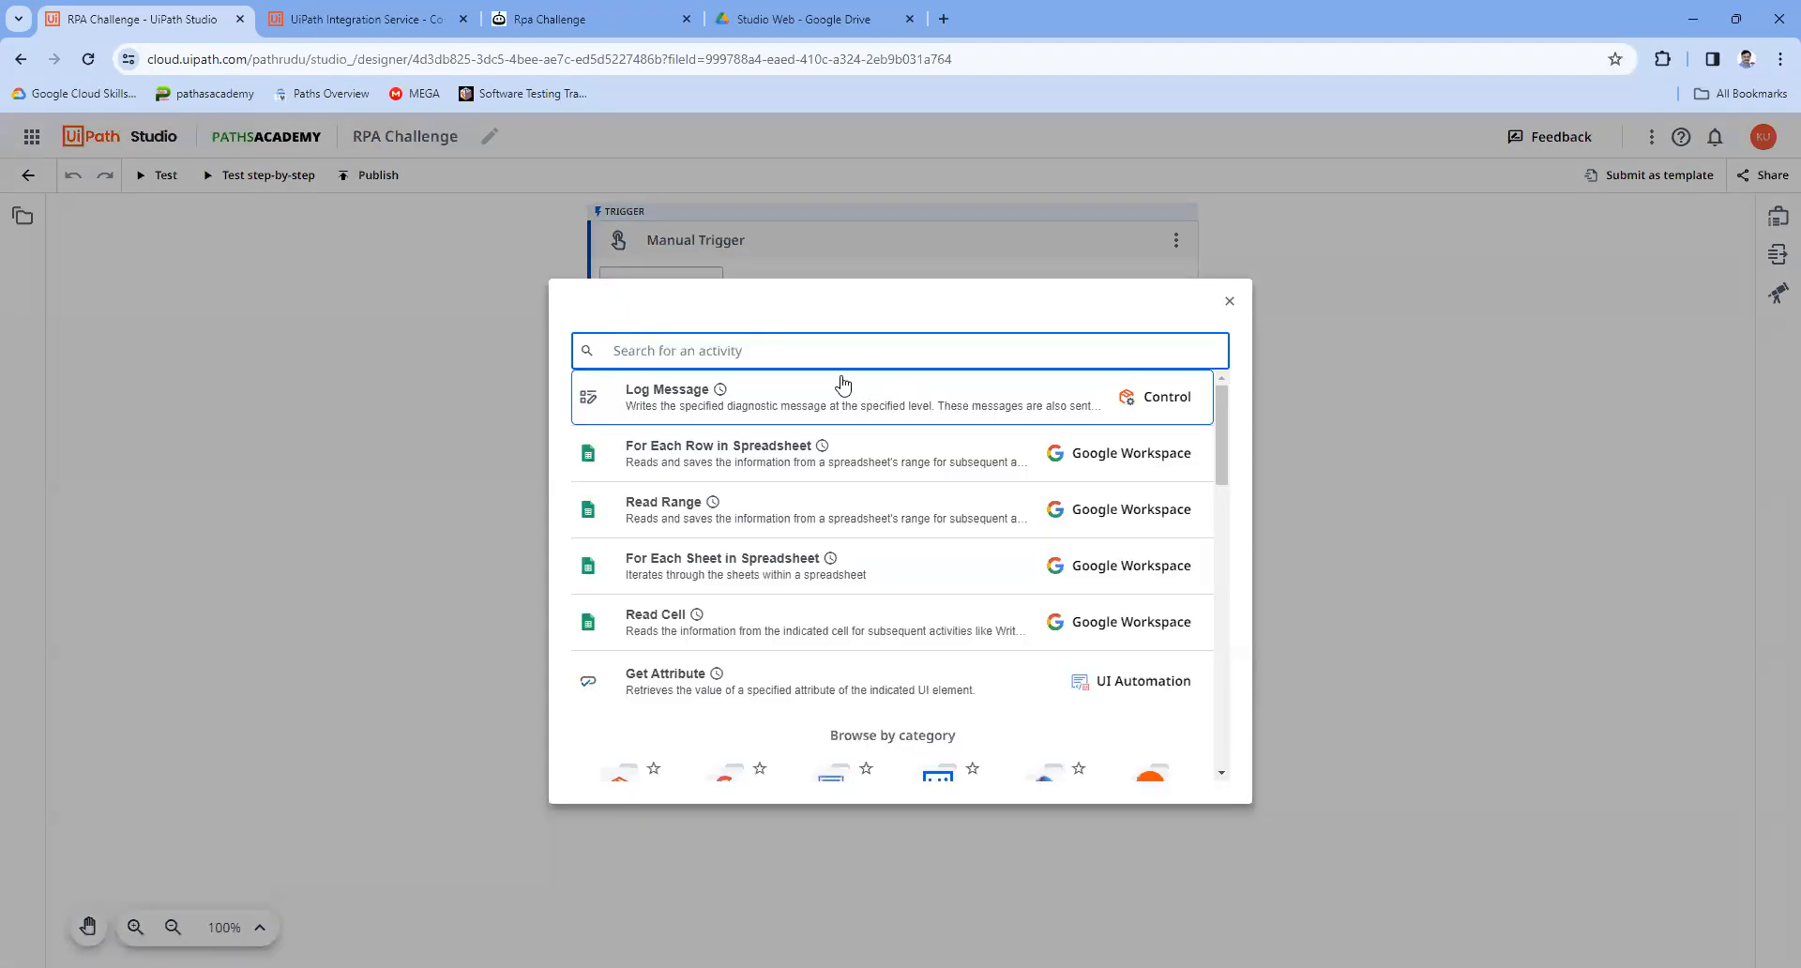
pyautogui.write('use')
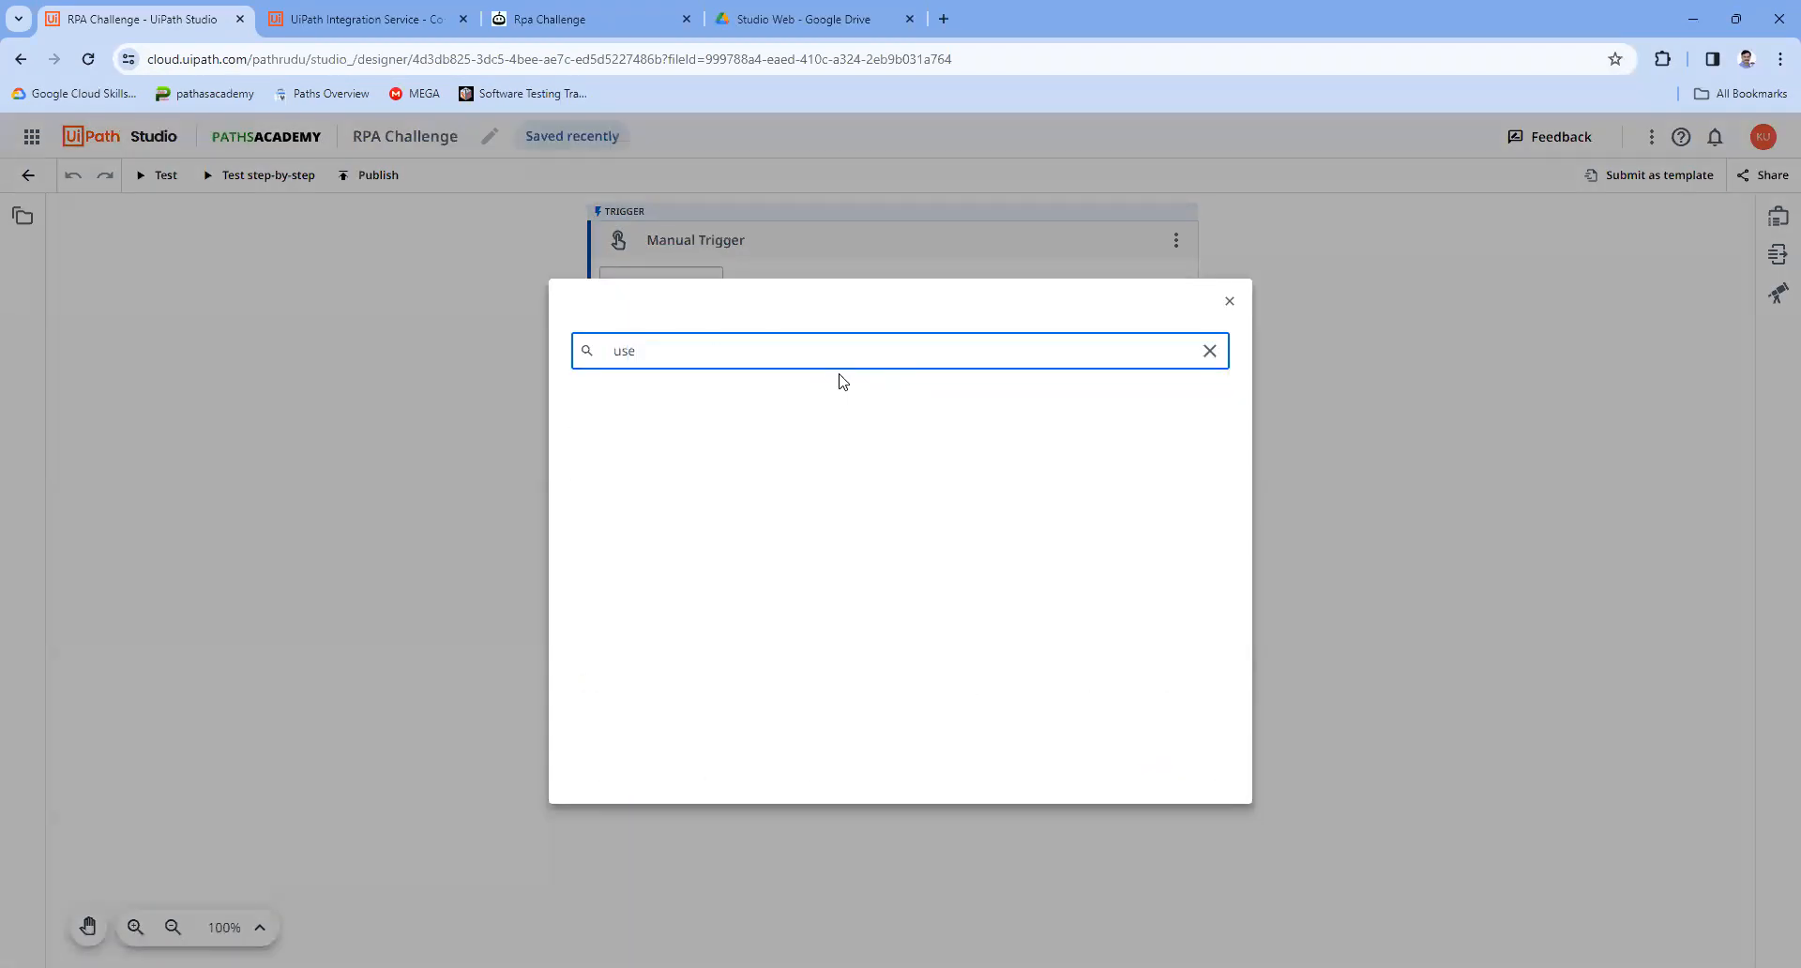
pyautogui.click(812, 403)
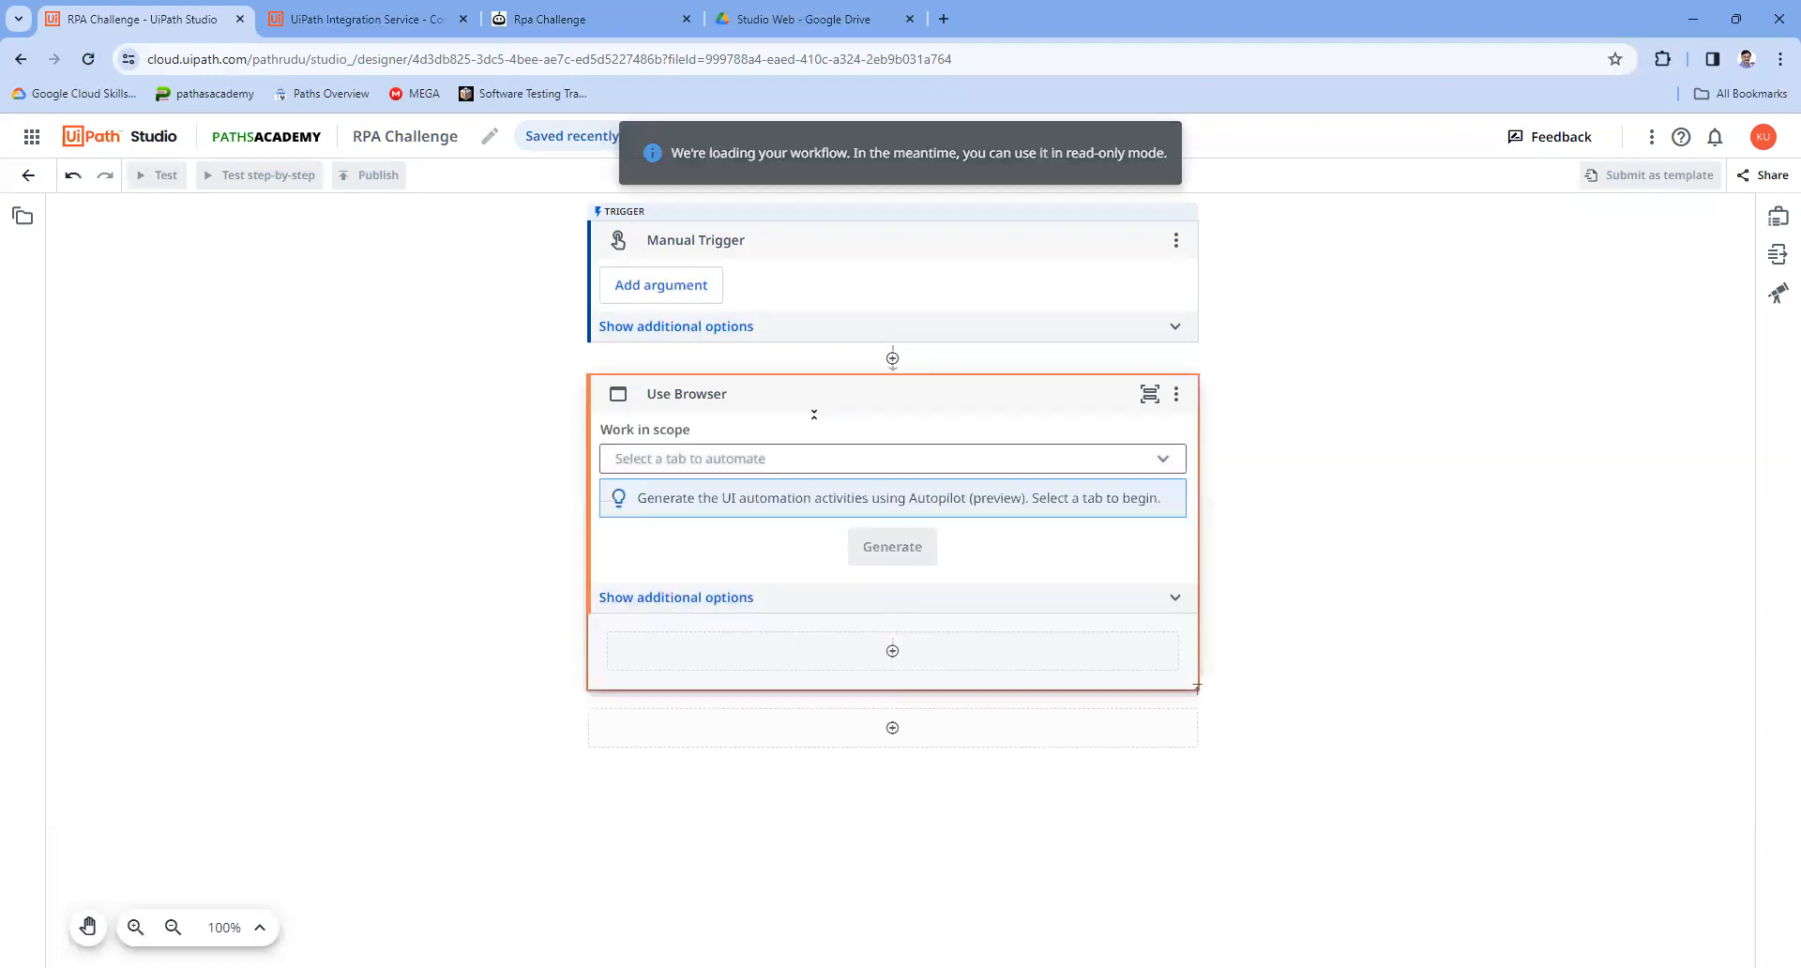
pyautogui.click(1173, 464)
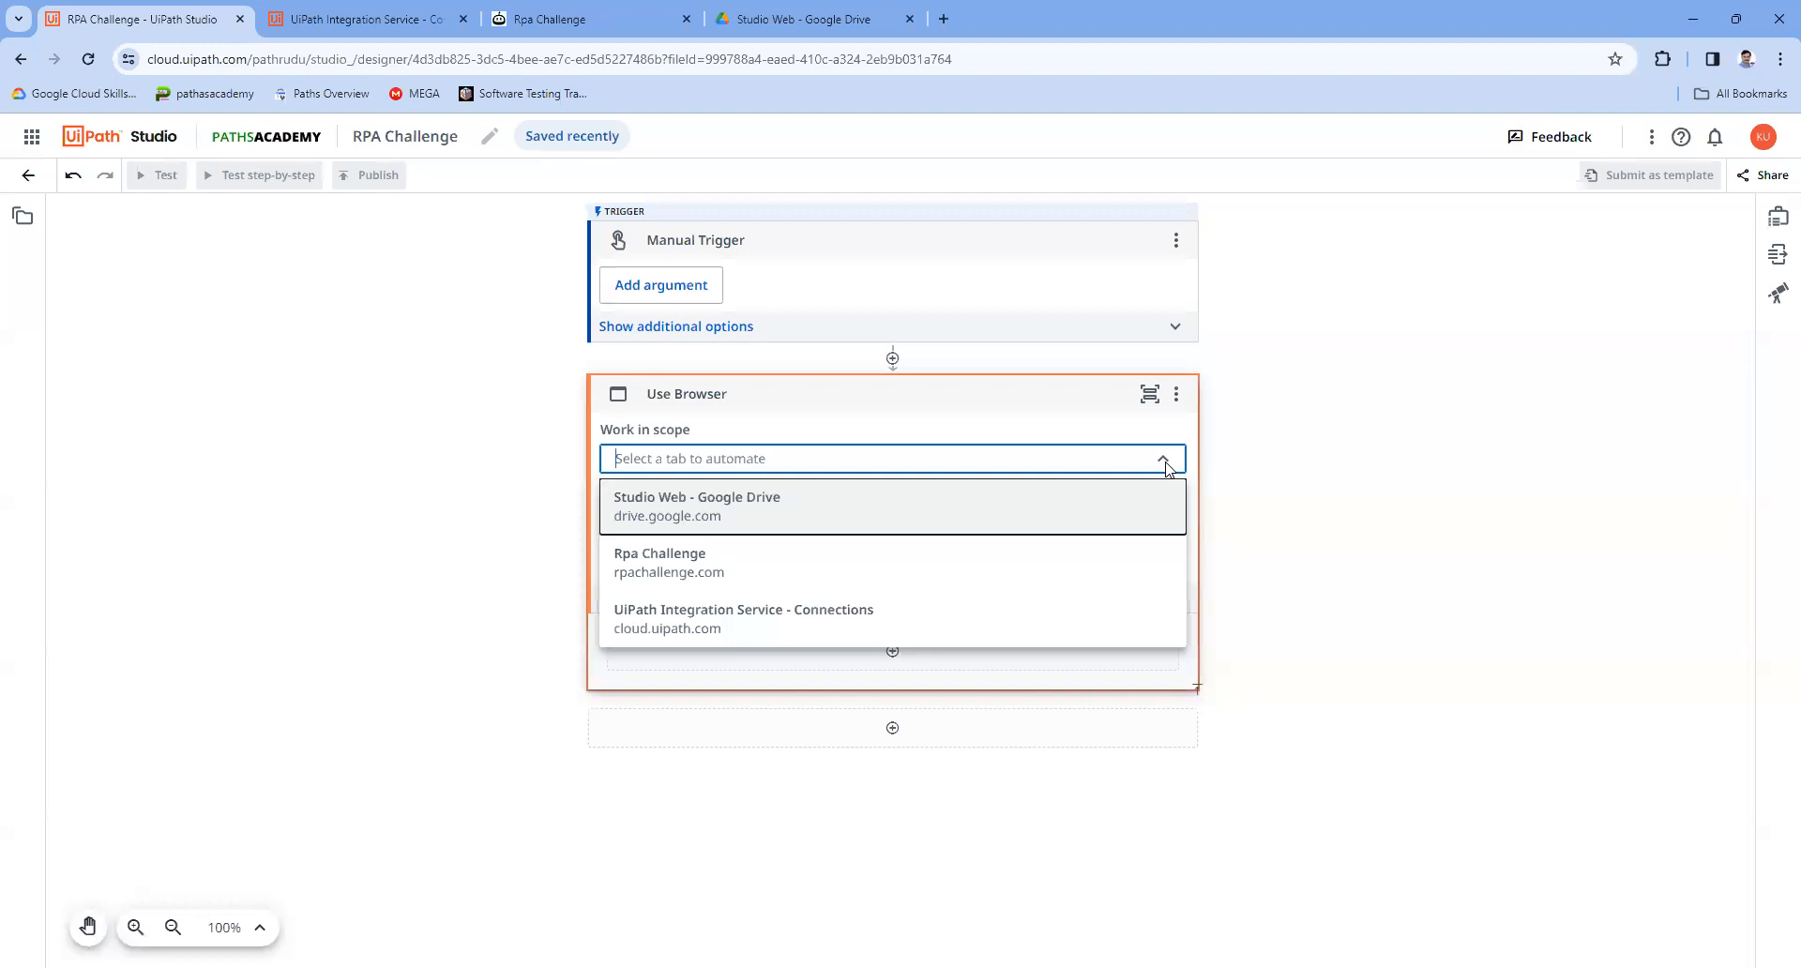
pyautogui.click(887, 579)
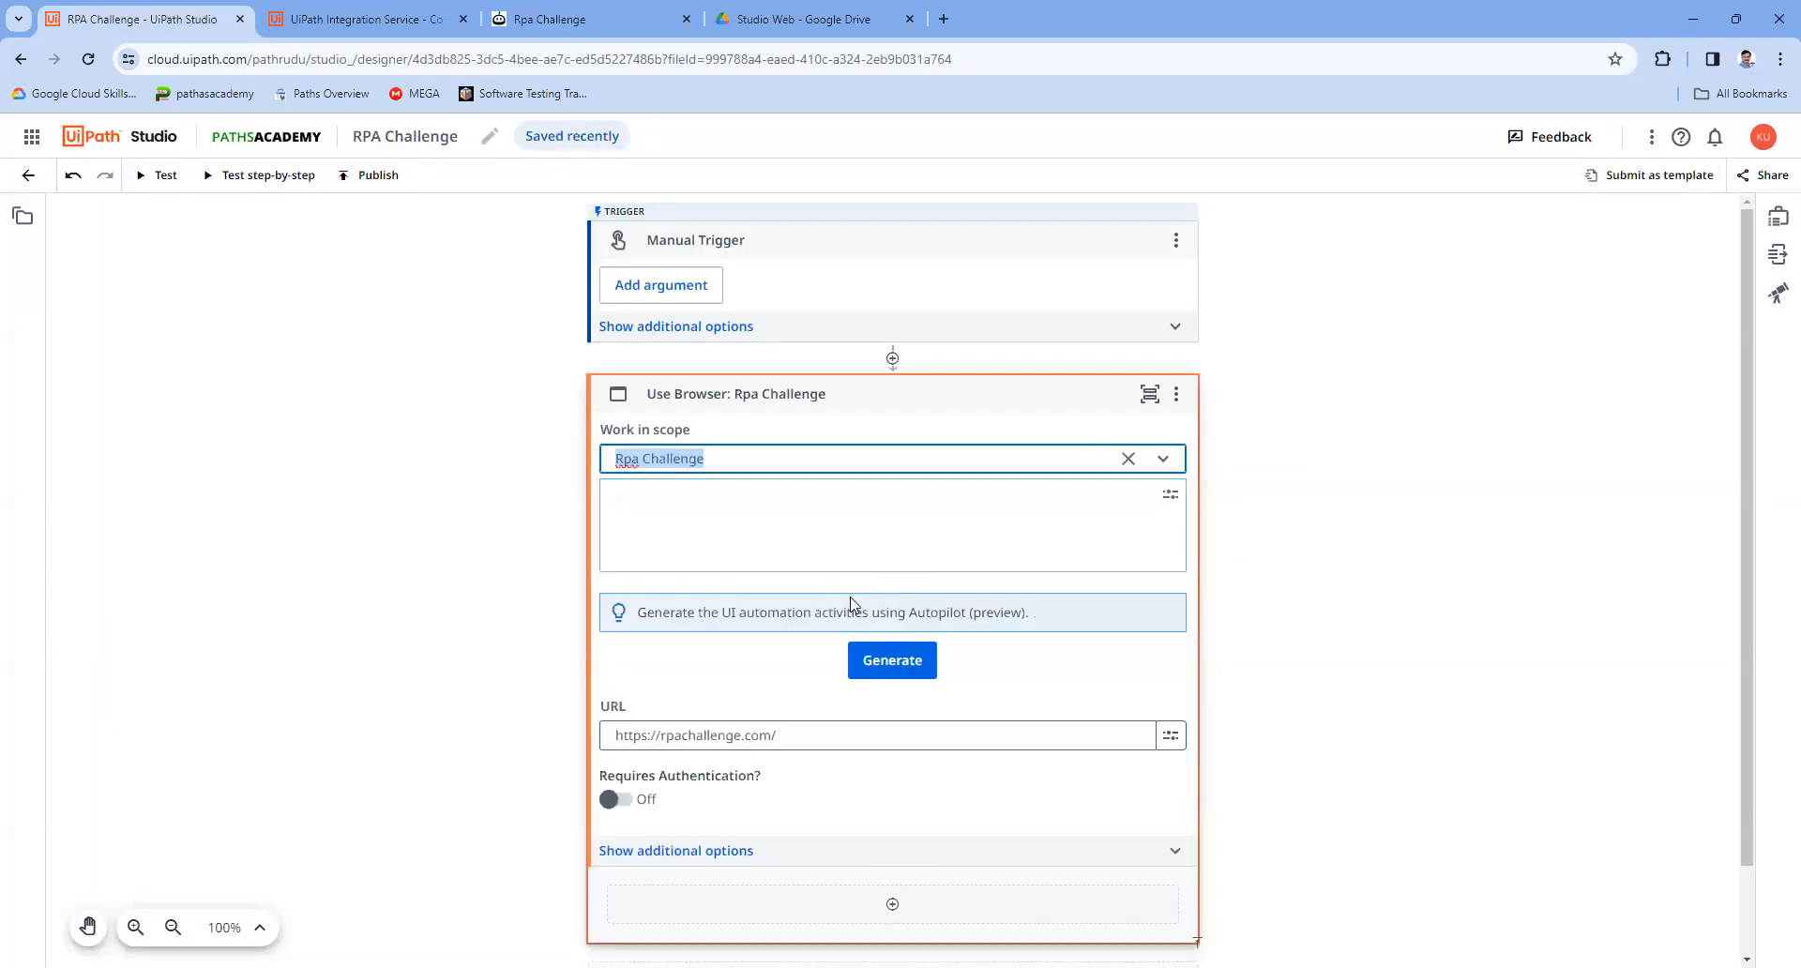
pyautogui.scroll(-2, 434, 494)
pyautogui.click(408, 566)
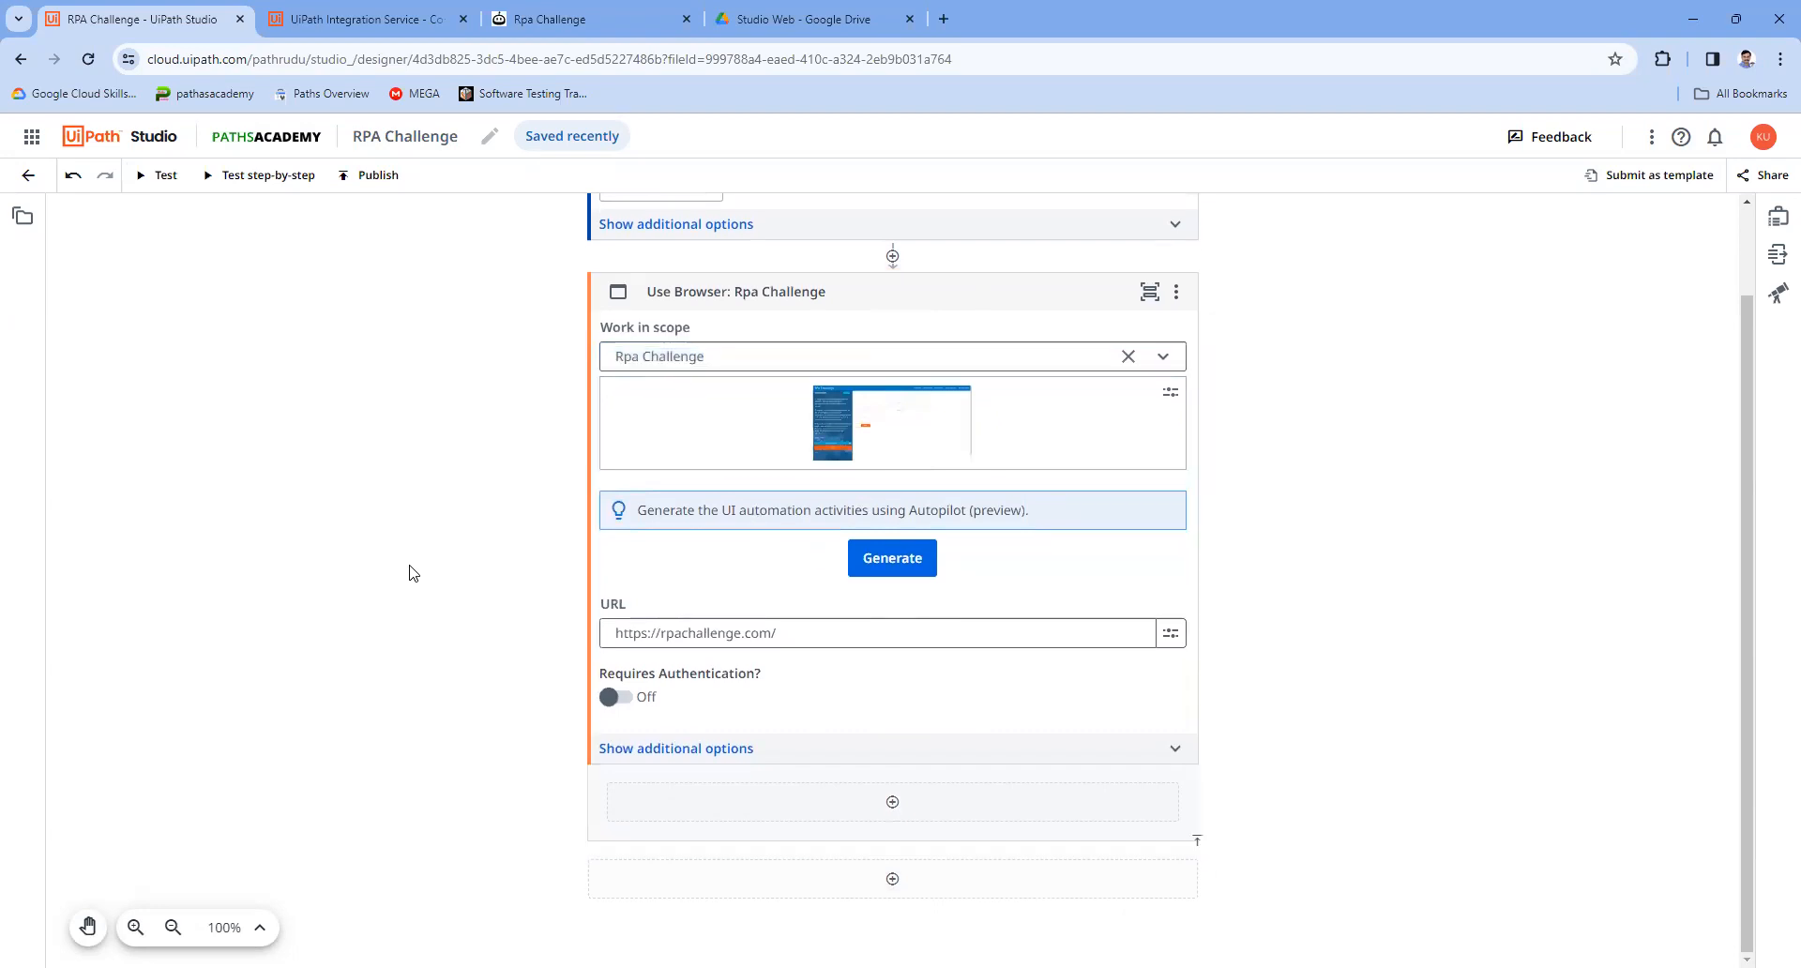
# Step: Add a Click activity inside the Use Browser scope and indicate the challenge page's Download Excel button as its target
pyautogui.click(557, 8)
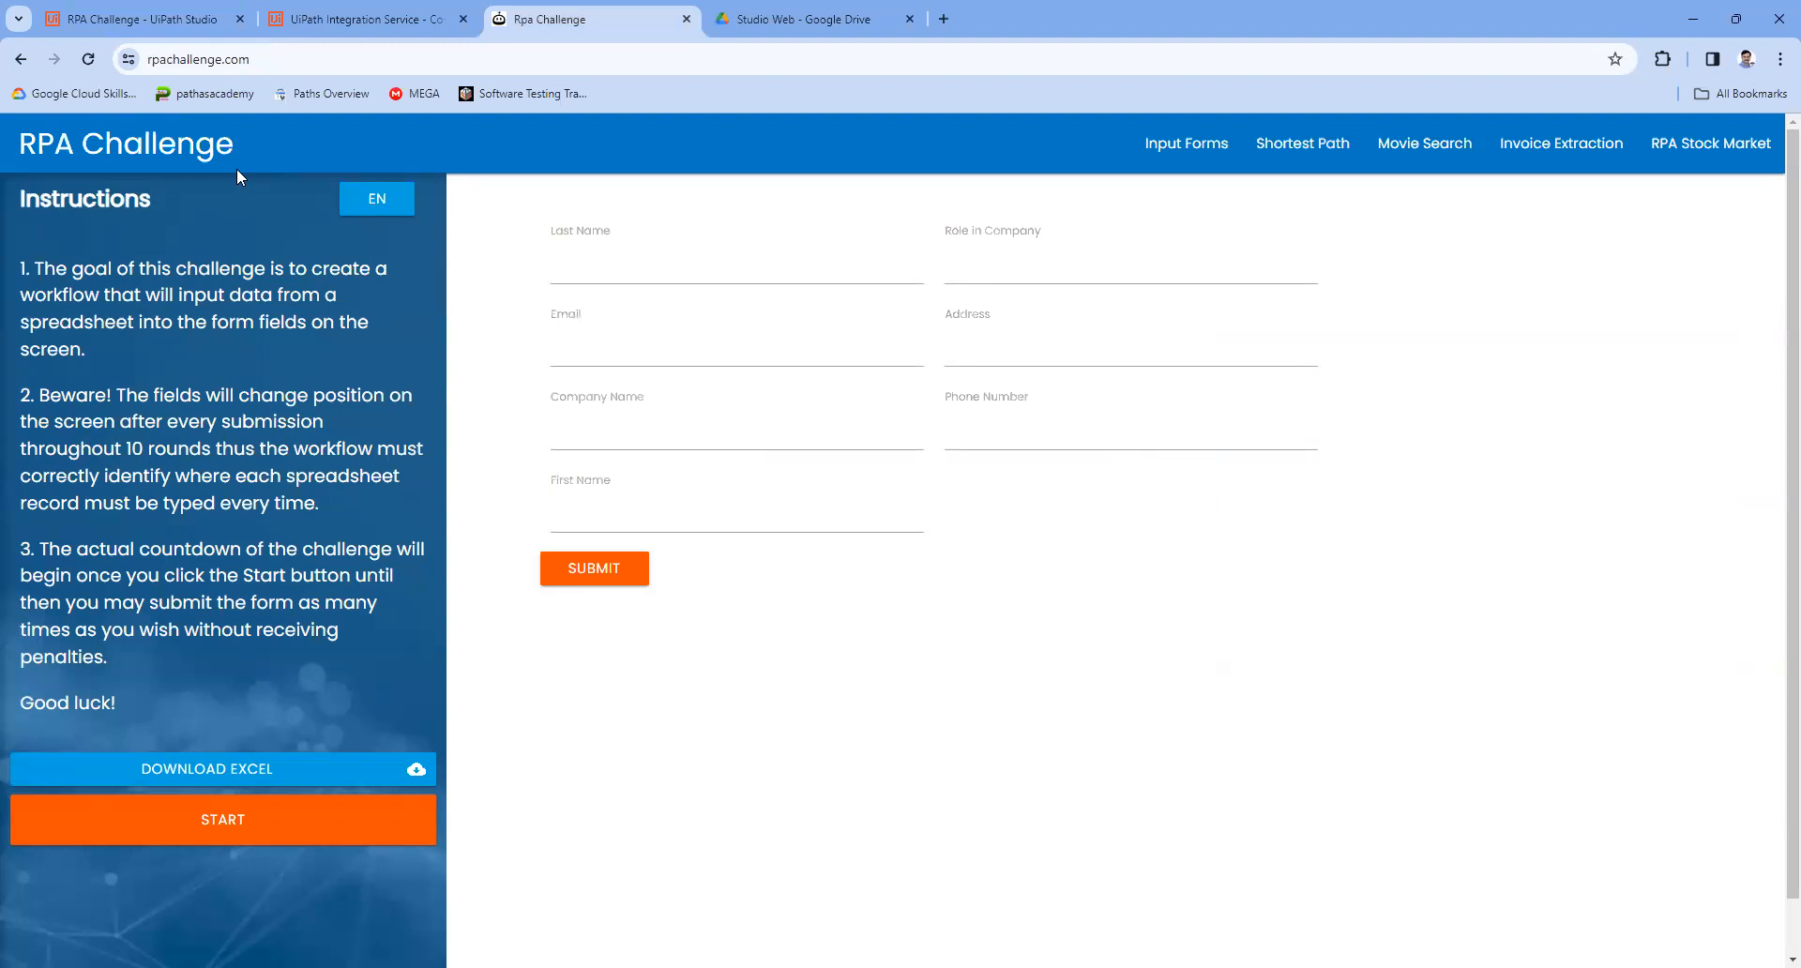
pyautogui.click(174, 14)
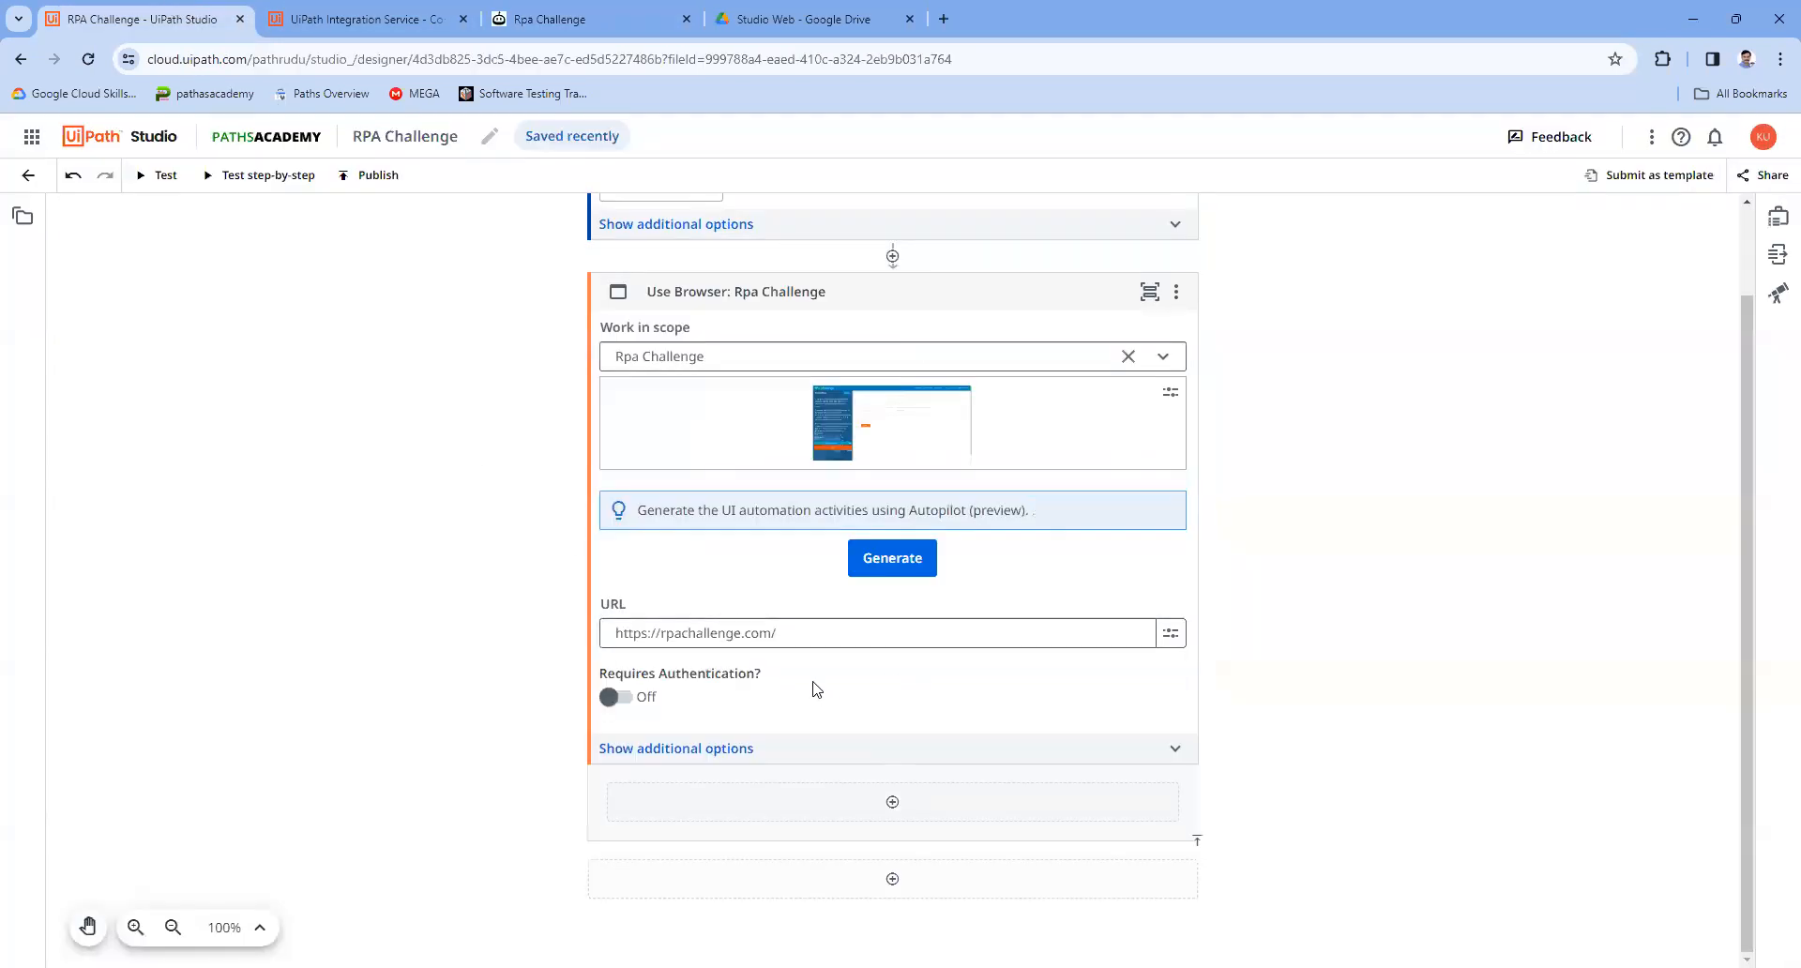
pyautogui.click(892, 802)
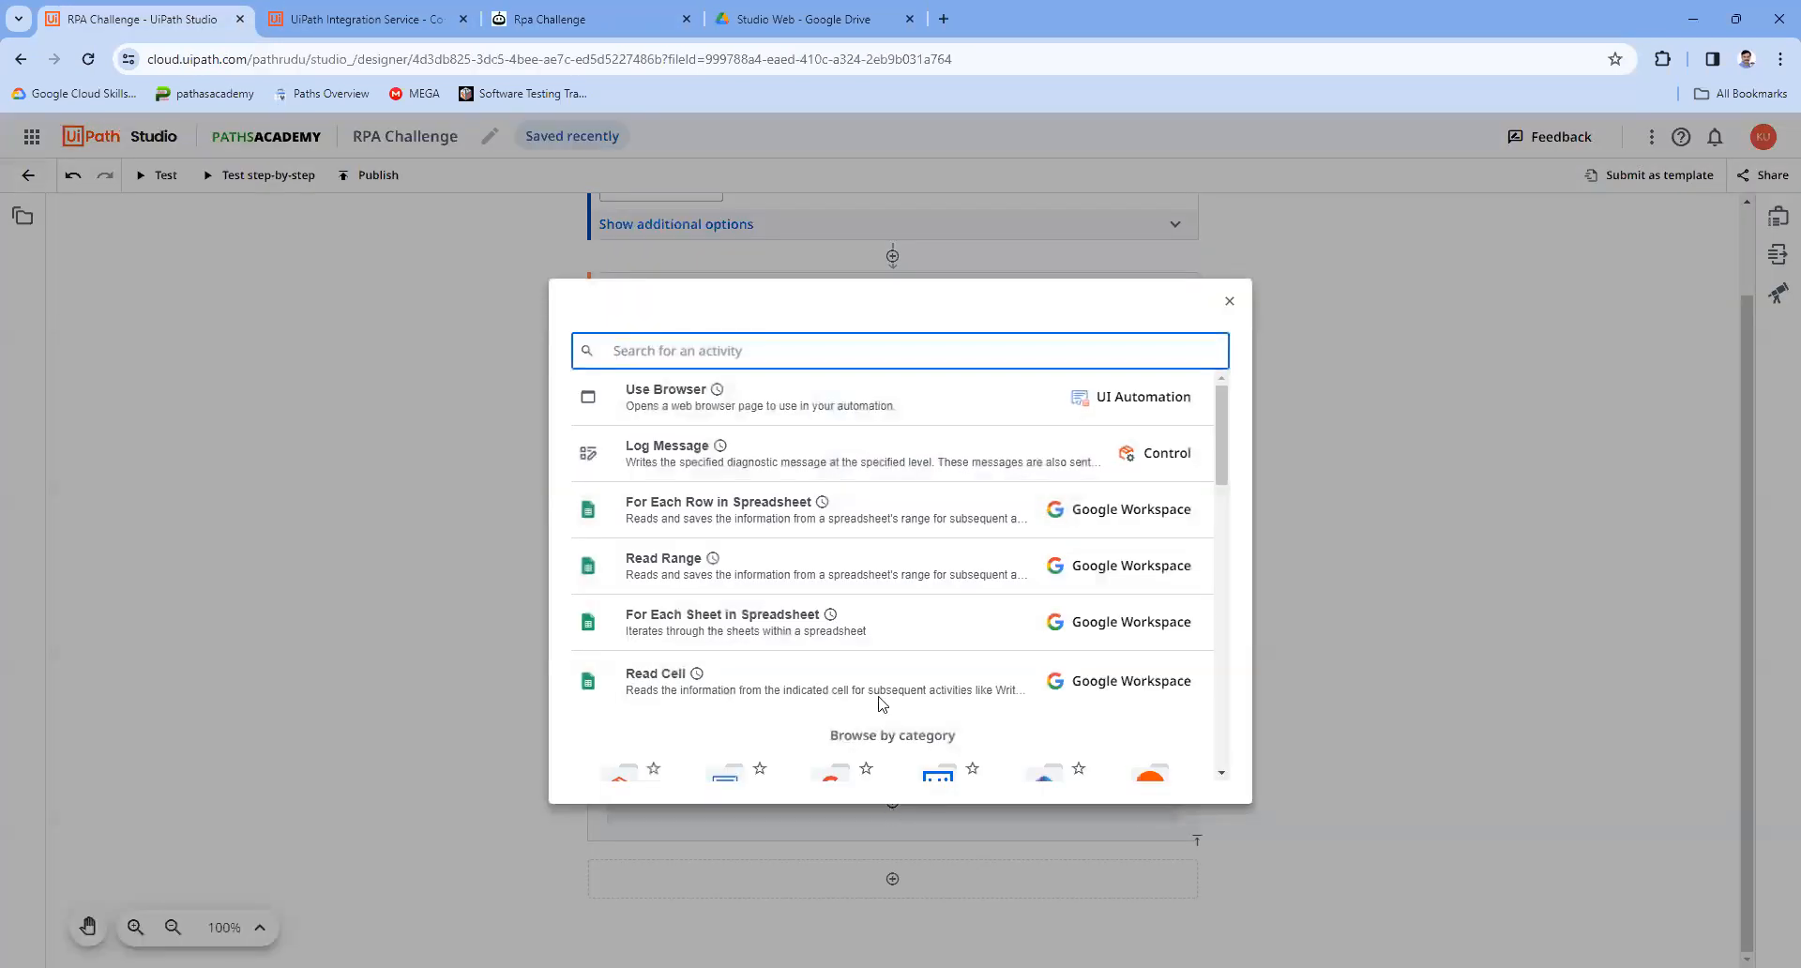
pyautogui.write('cl')
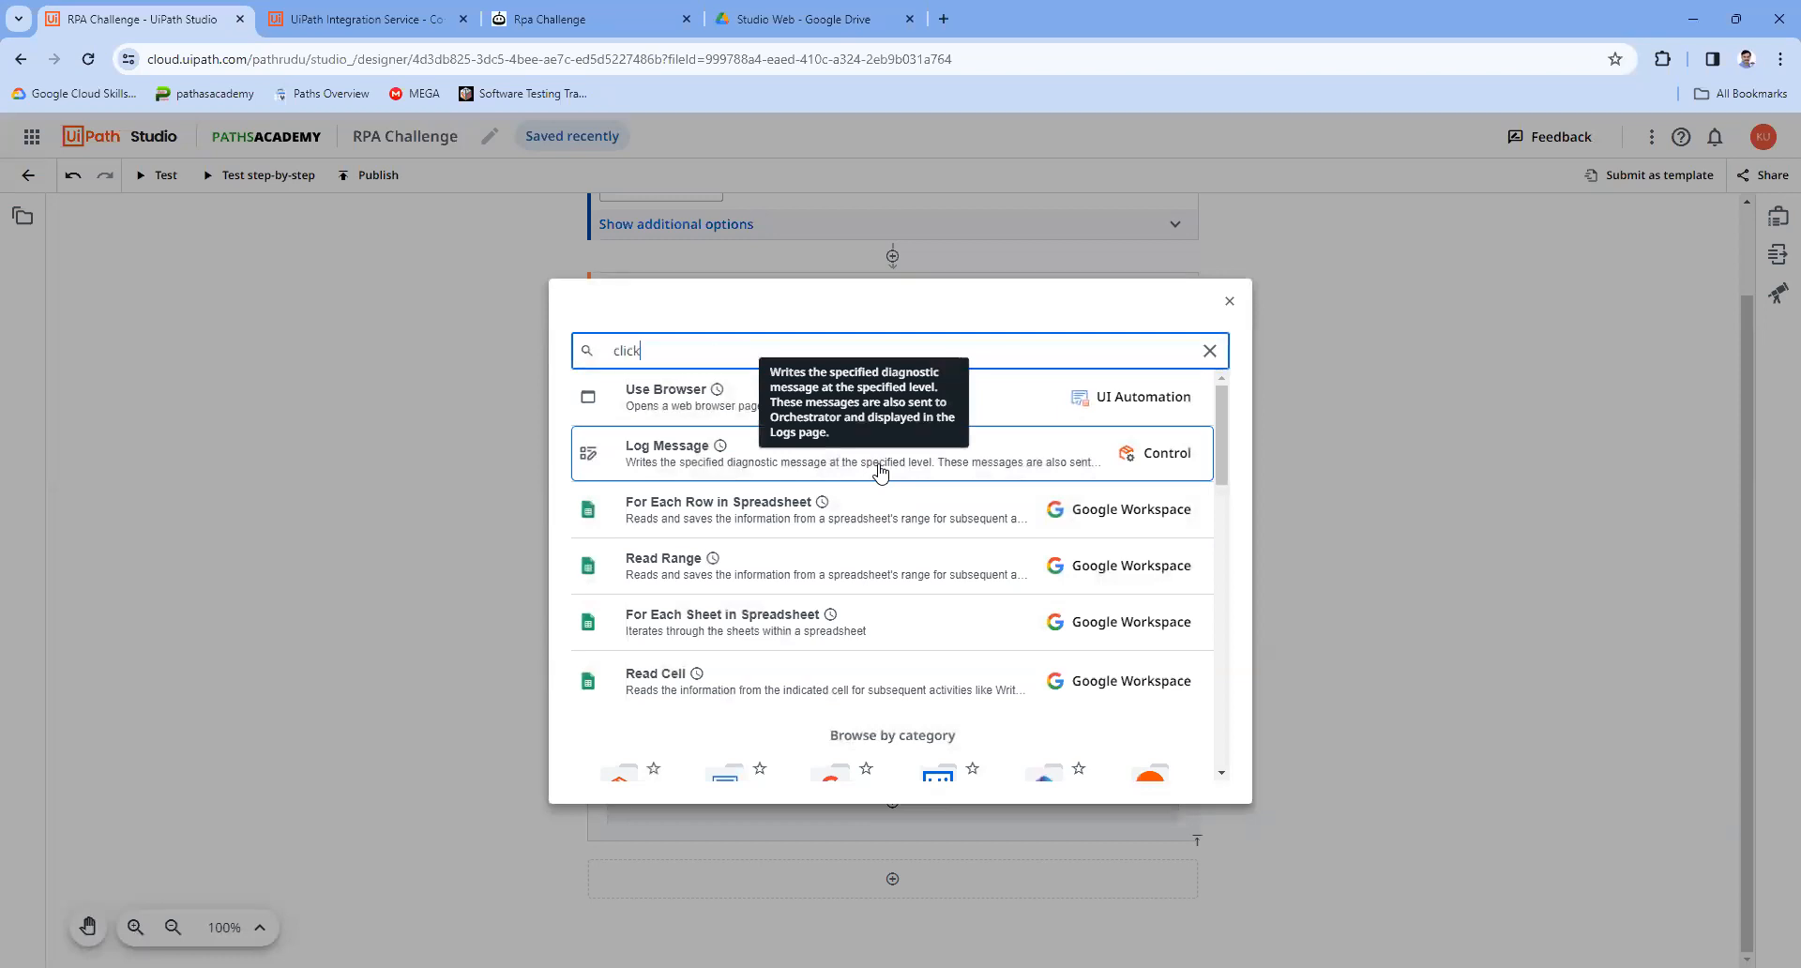
pyautogui.write('ick')
pyautogui.click(830, 392)
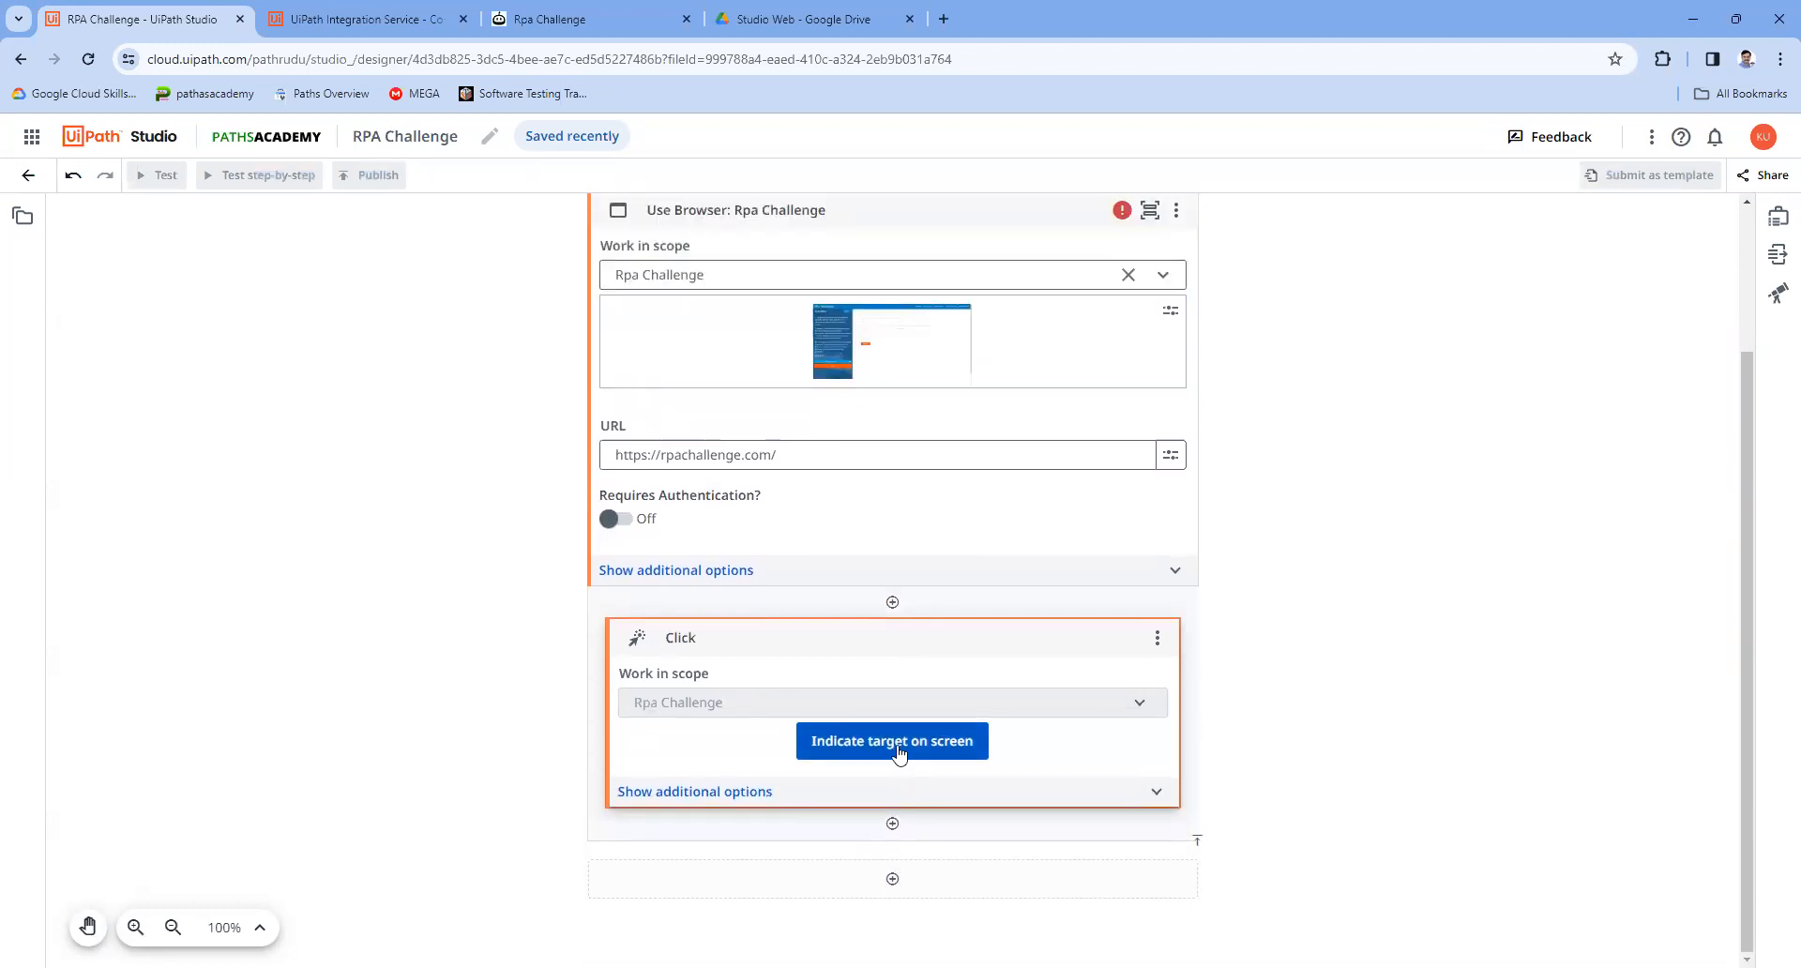
pyautogui.click(898, 754)
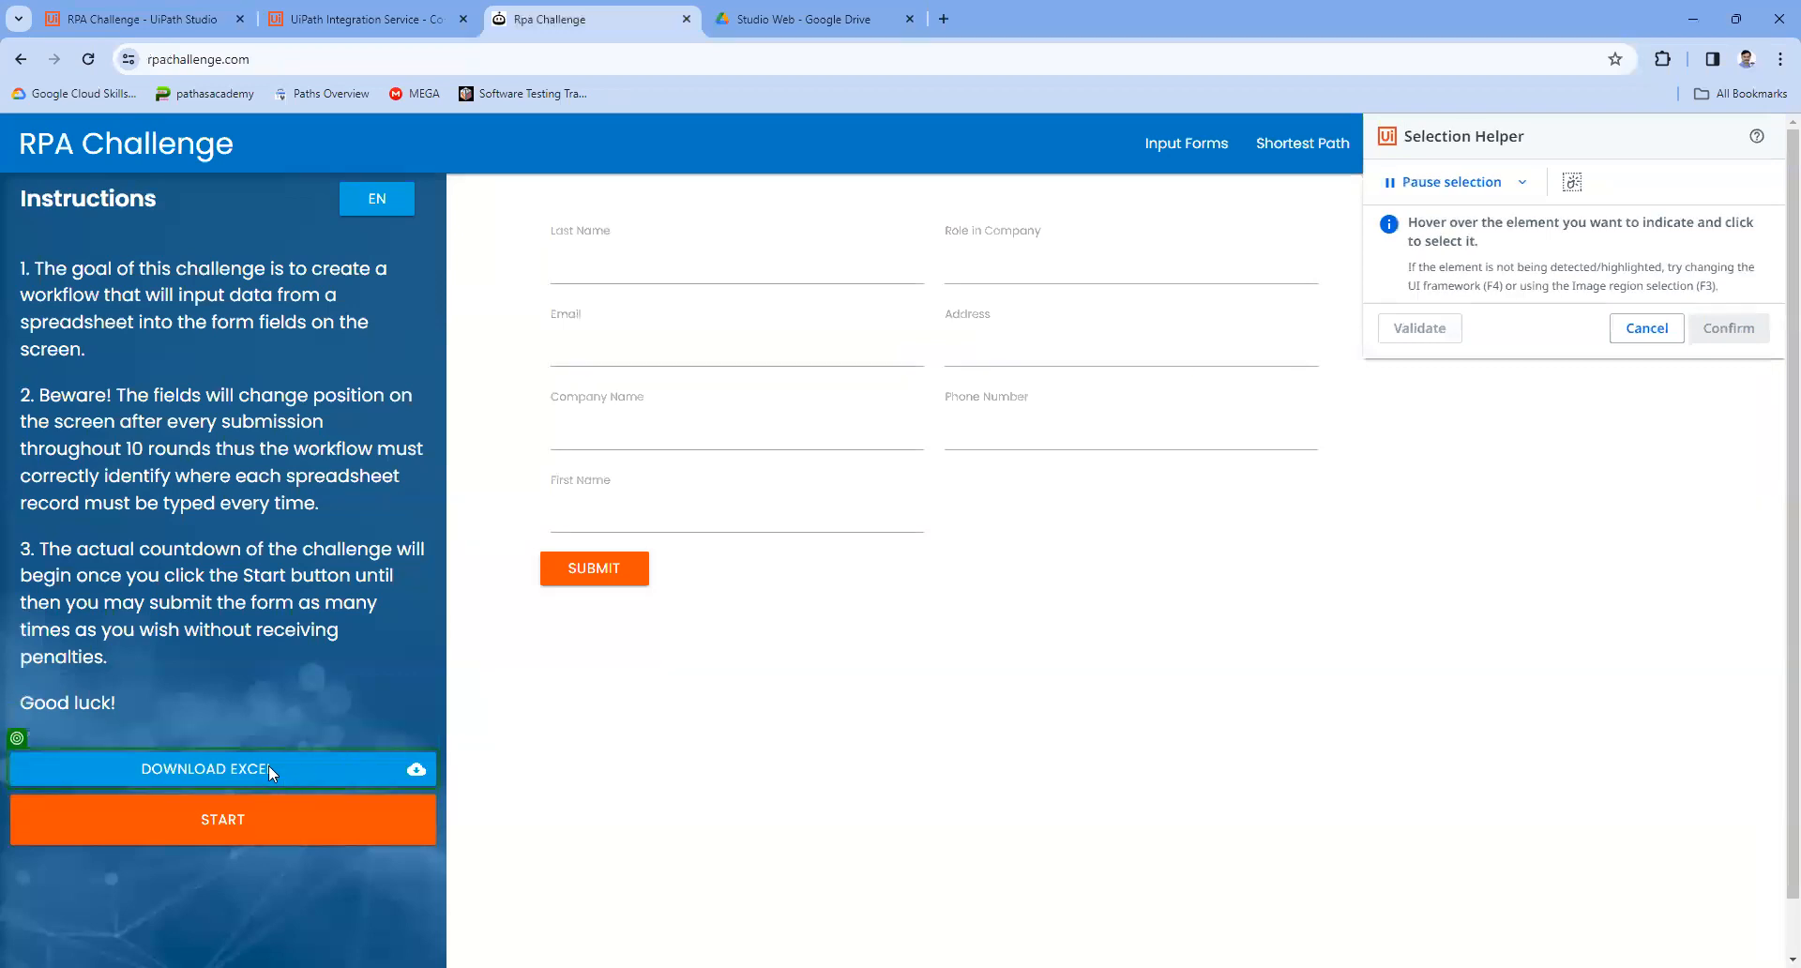
pyautogui.click(266, 768)
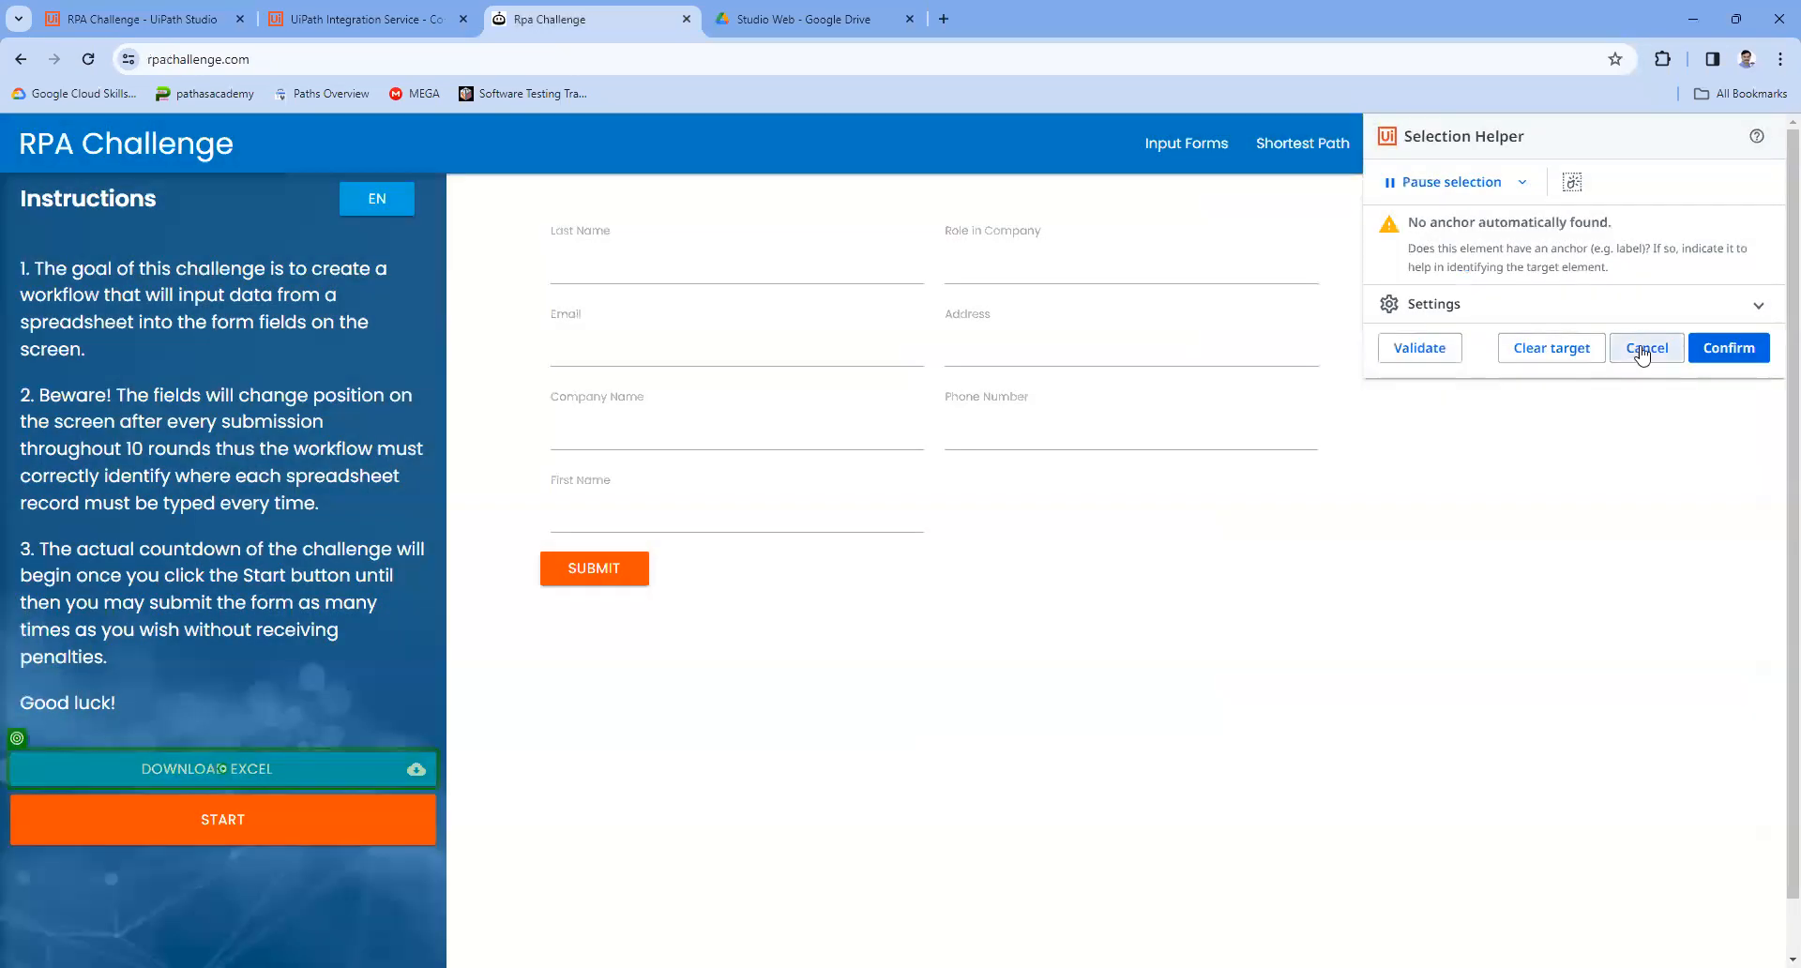
pyautogui.click(1728, 346)
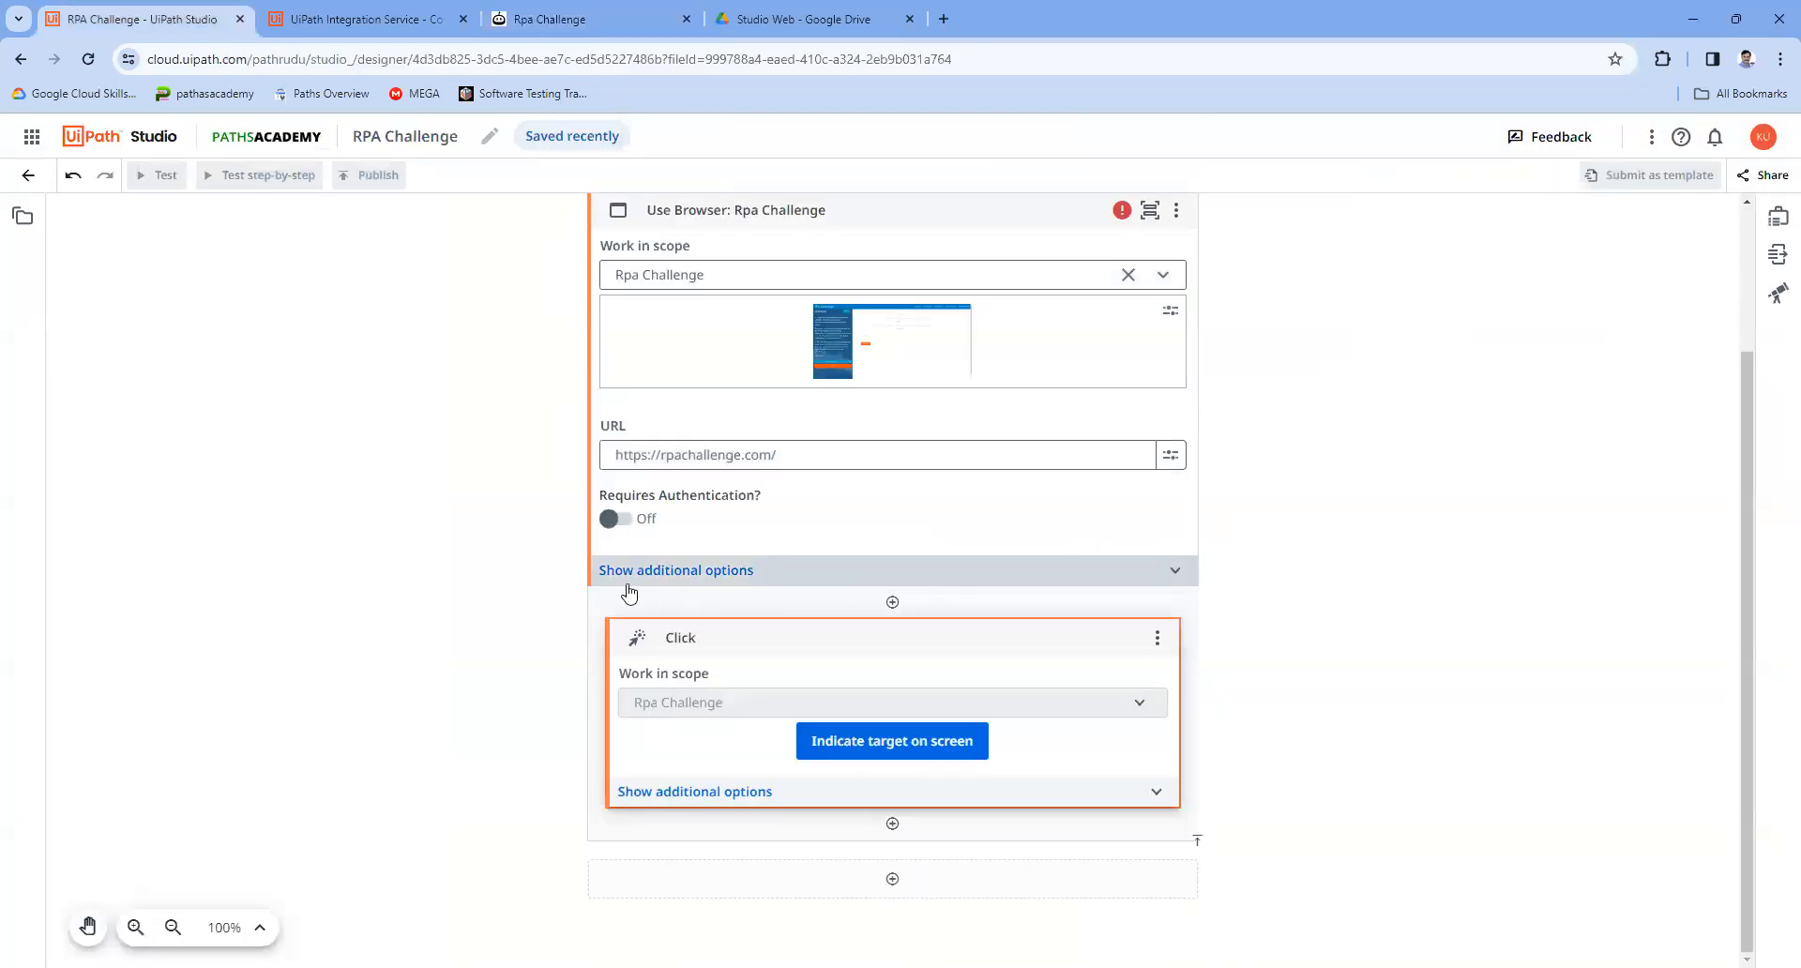
pyautogui.click(540, 10)
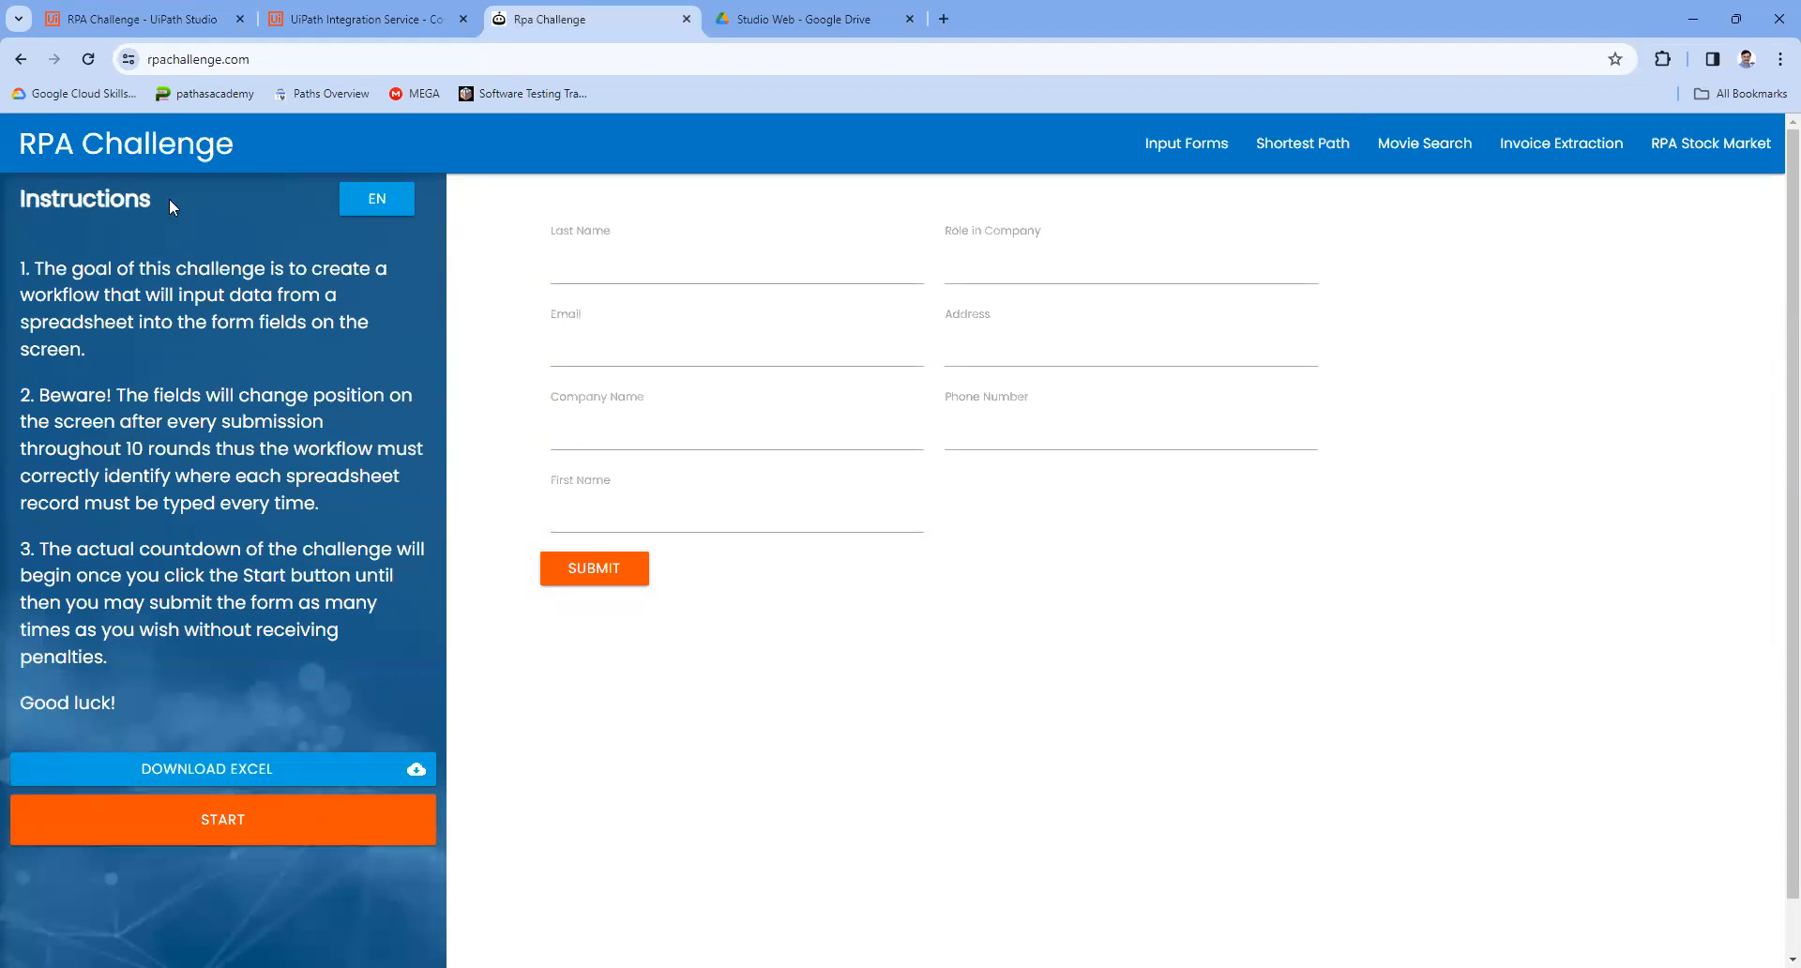
pyautogui.click(107, 9)
pyautogui.click(617, 9)
pyautogui.click(625, 255)
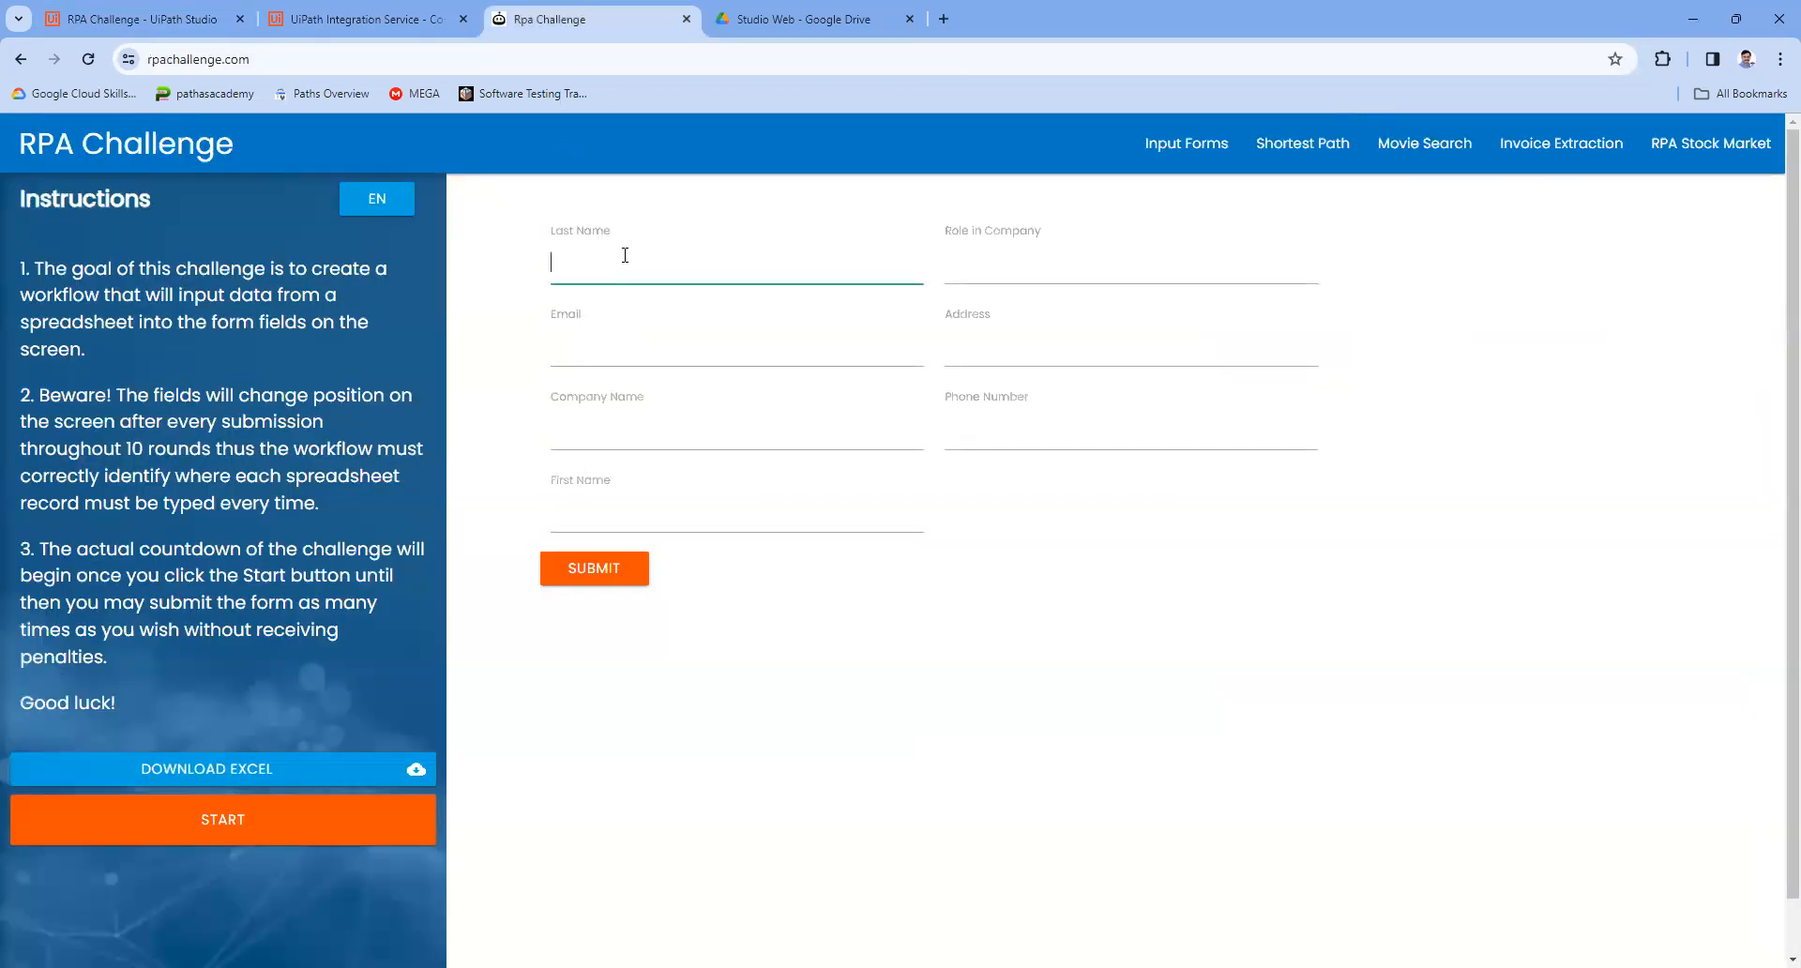
pyautogui.click(145, 10)
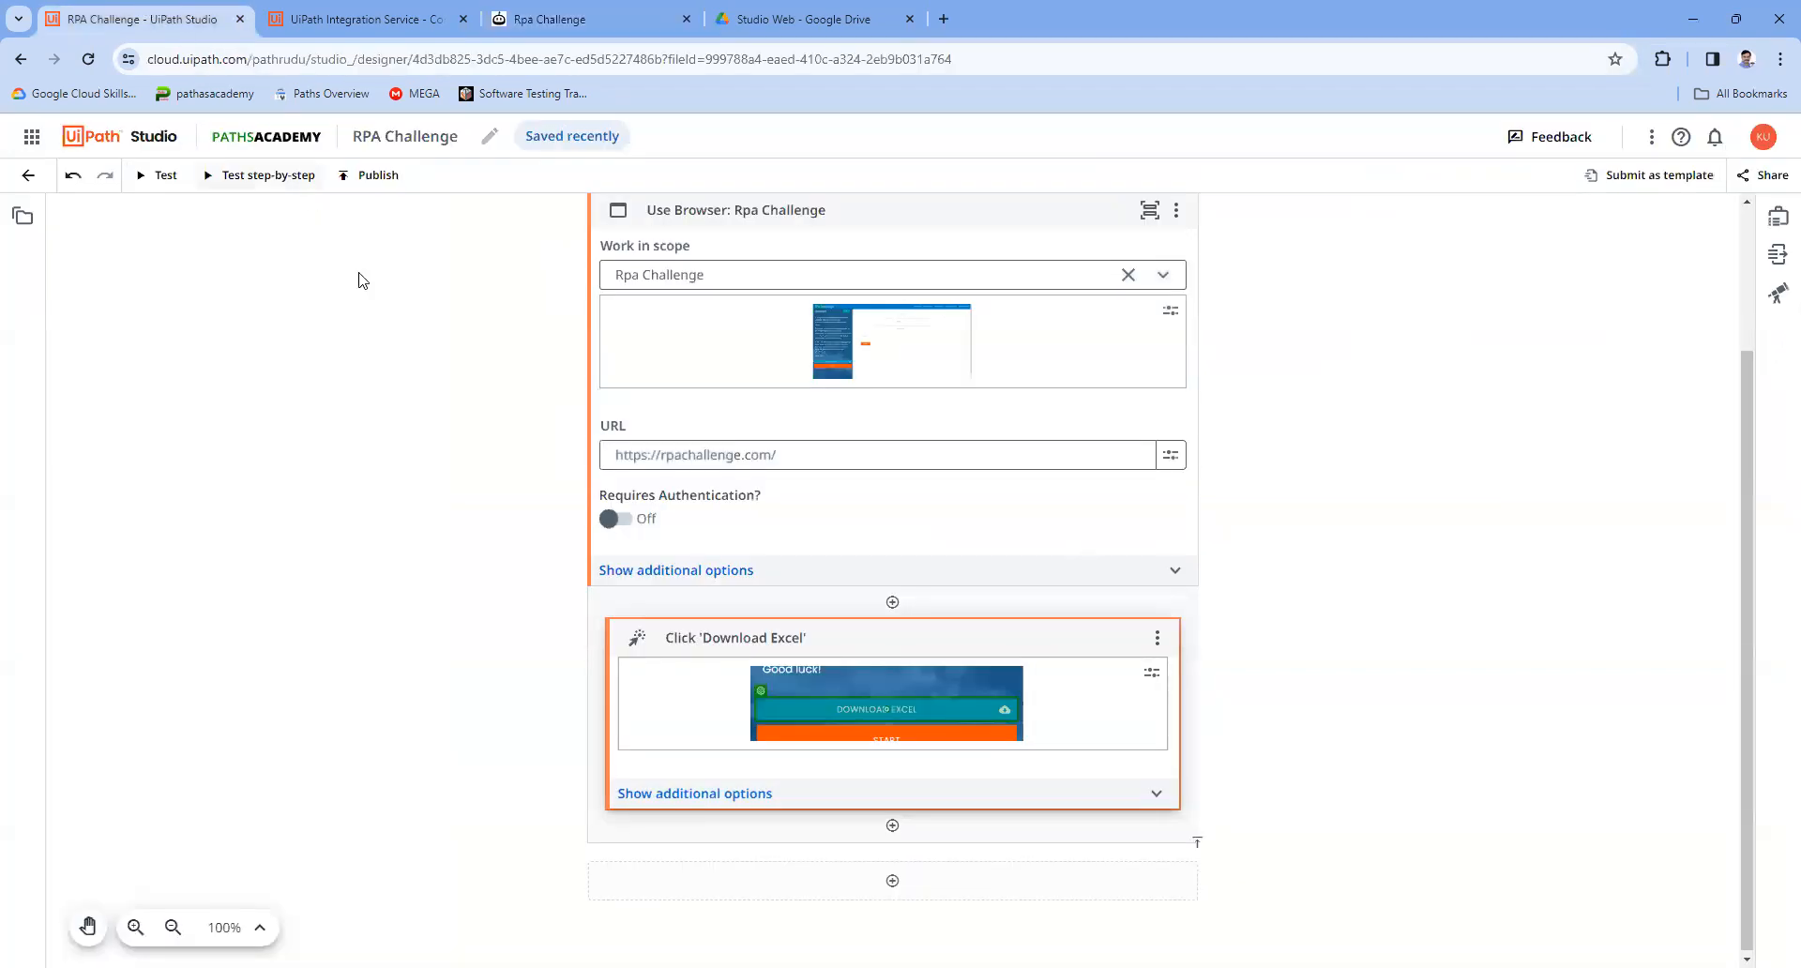
# Step: Add a second Click activity after the Download Excel one and indicate the form's Last Name field as its target
pyautogui.click(883, 828)
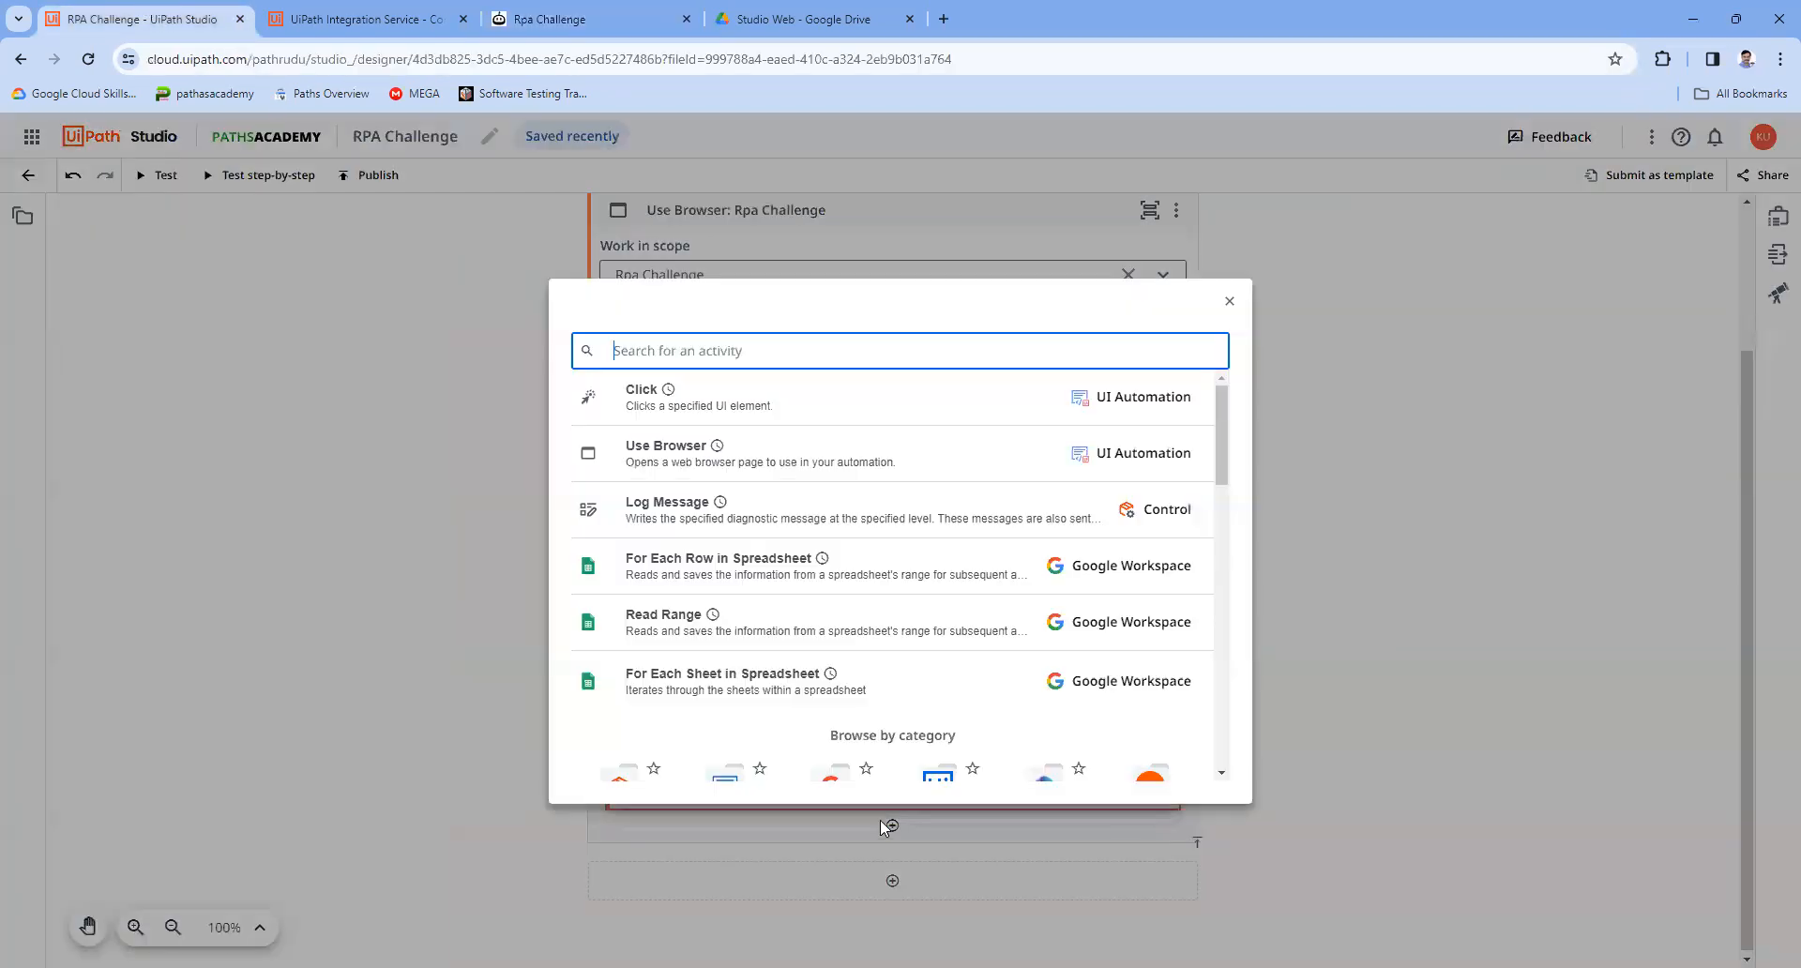
pyautogui.press('Escape')
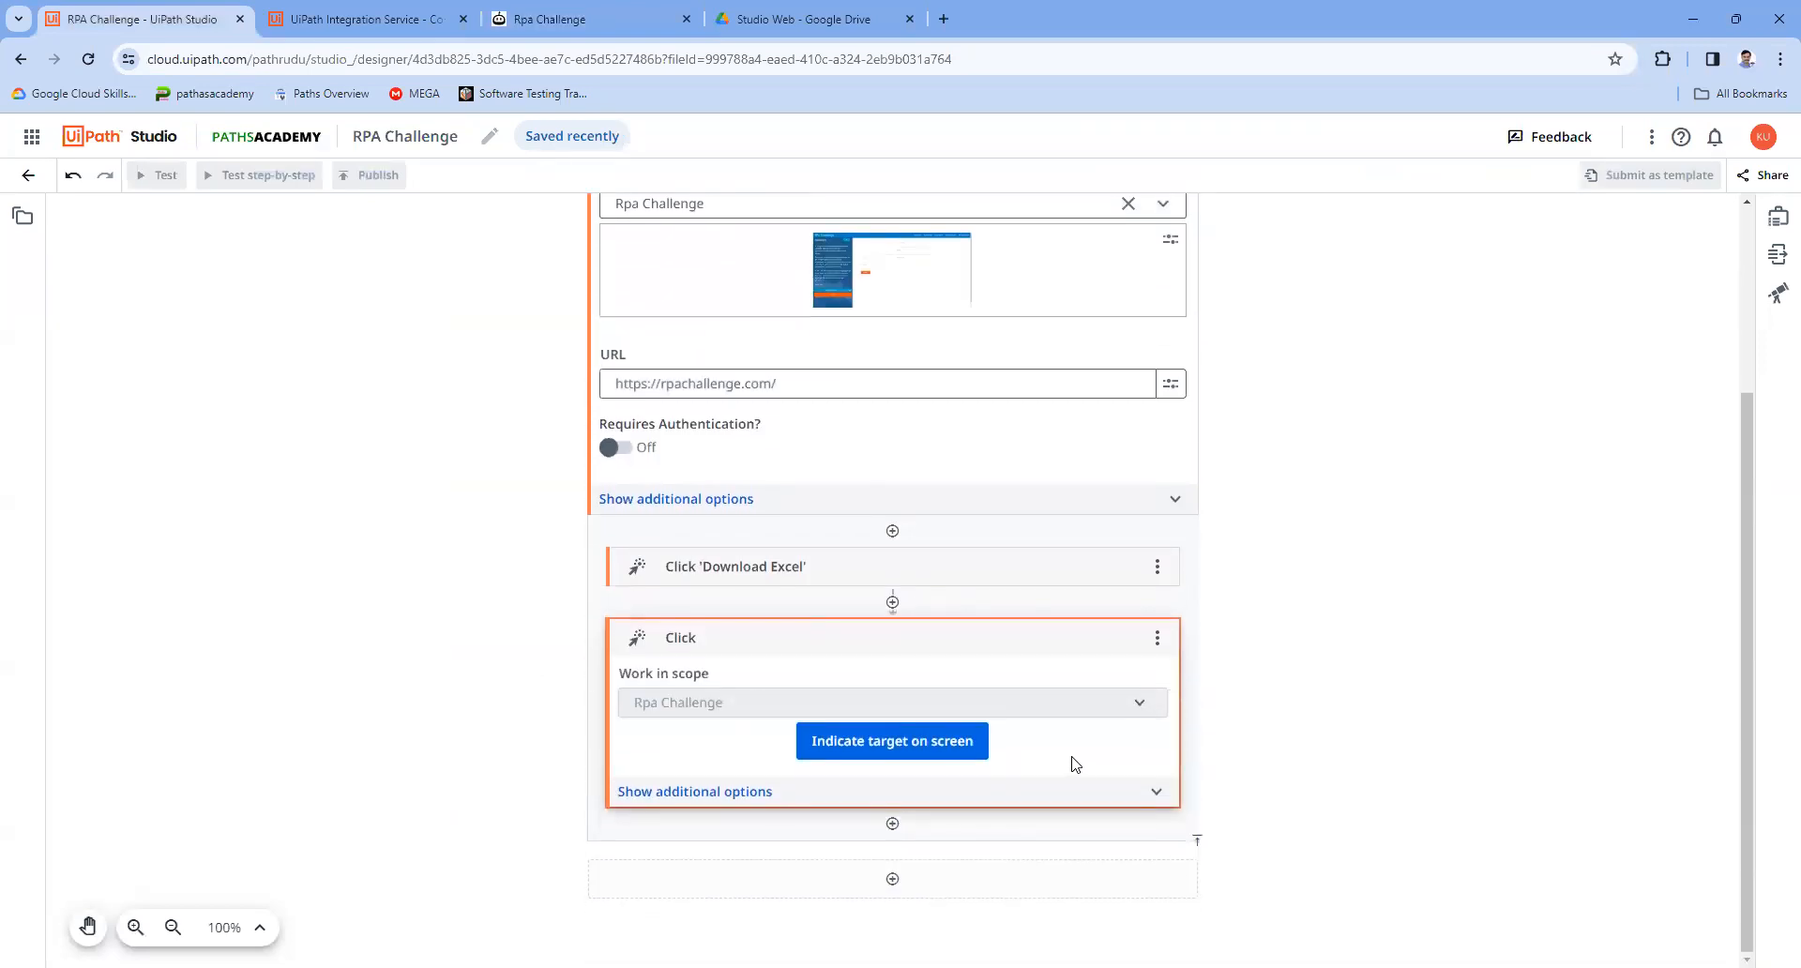
pyautogui.click(915, 747)
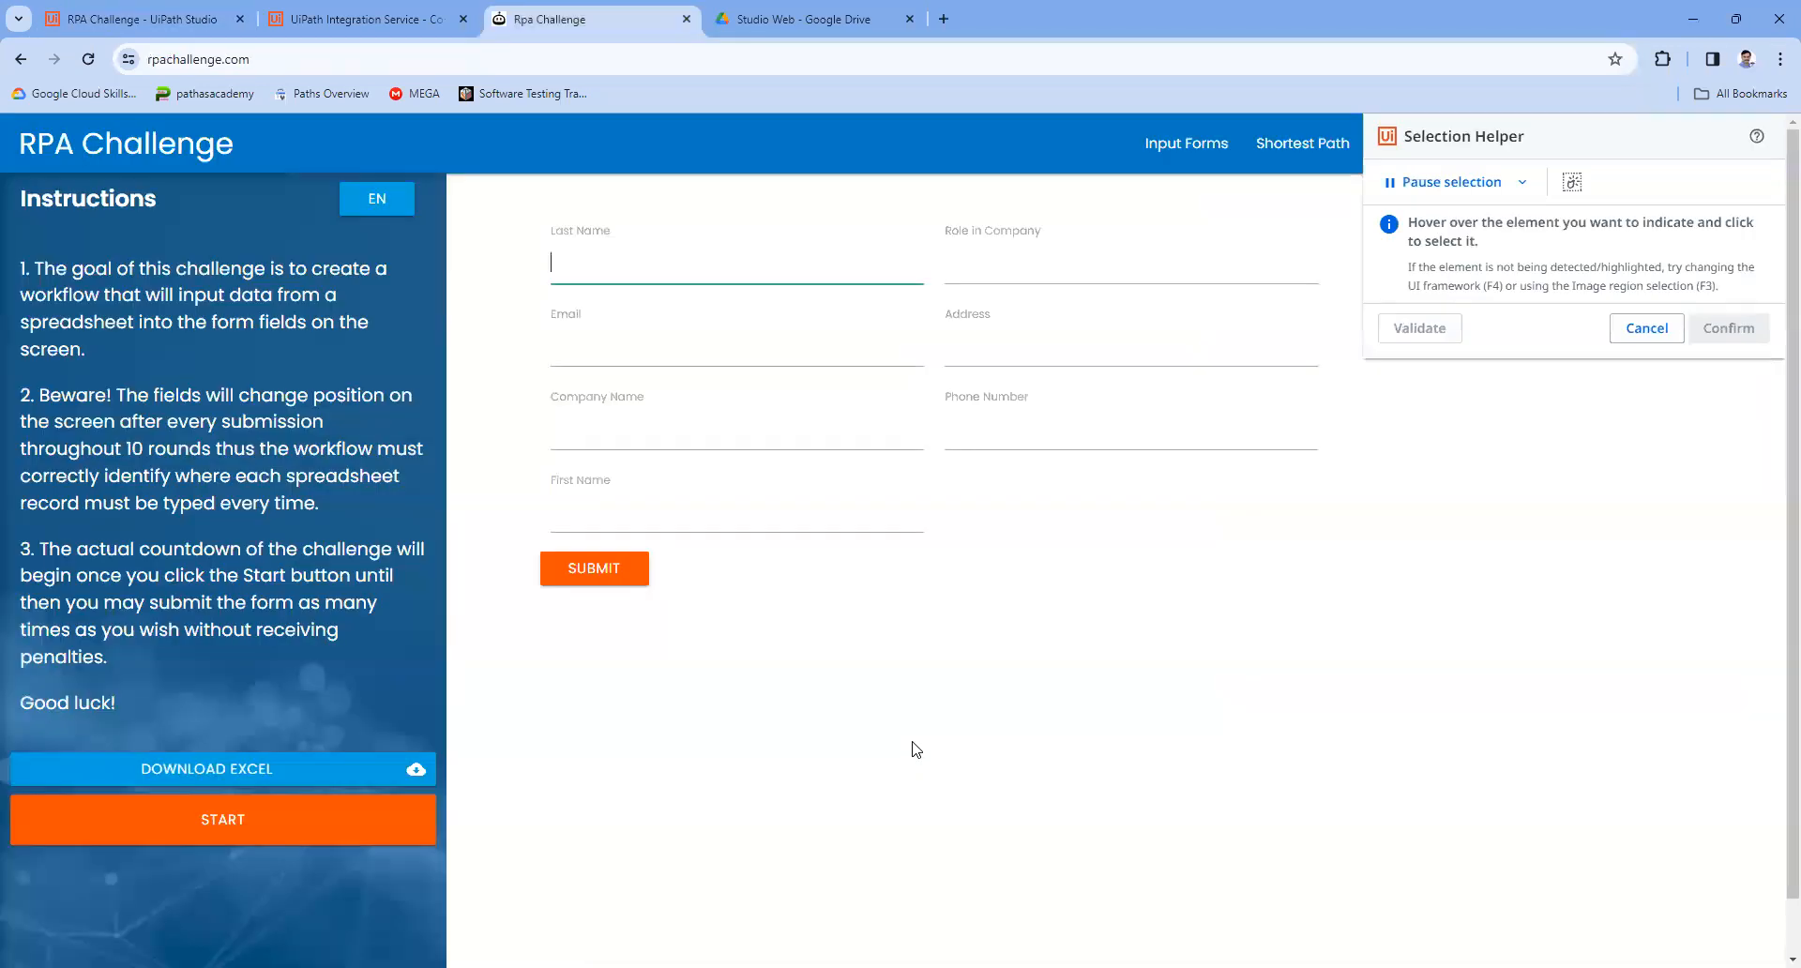
pyautogui.click(601, 245)
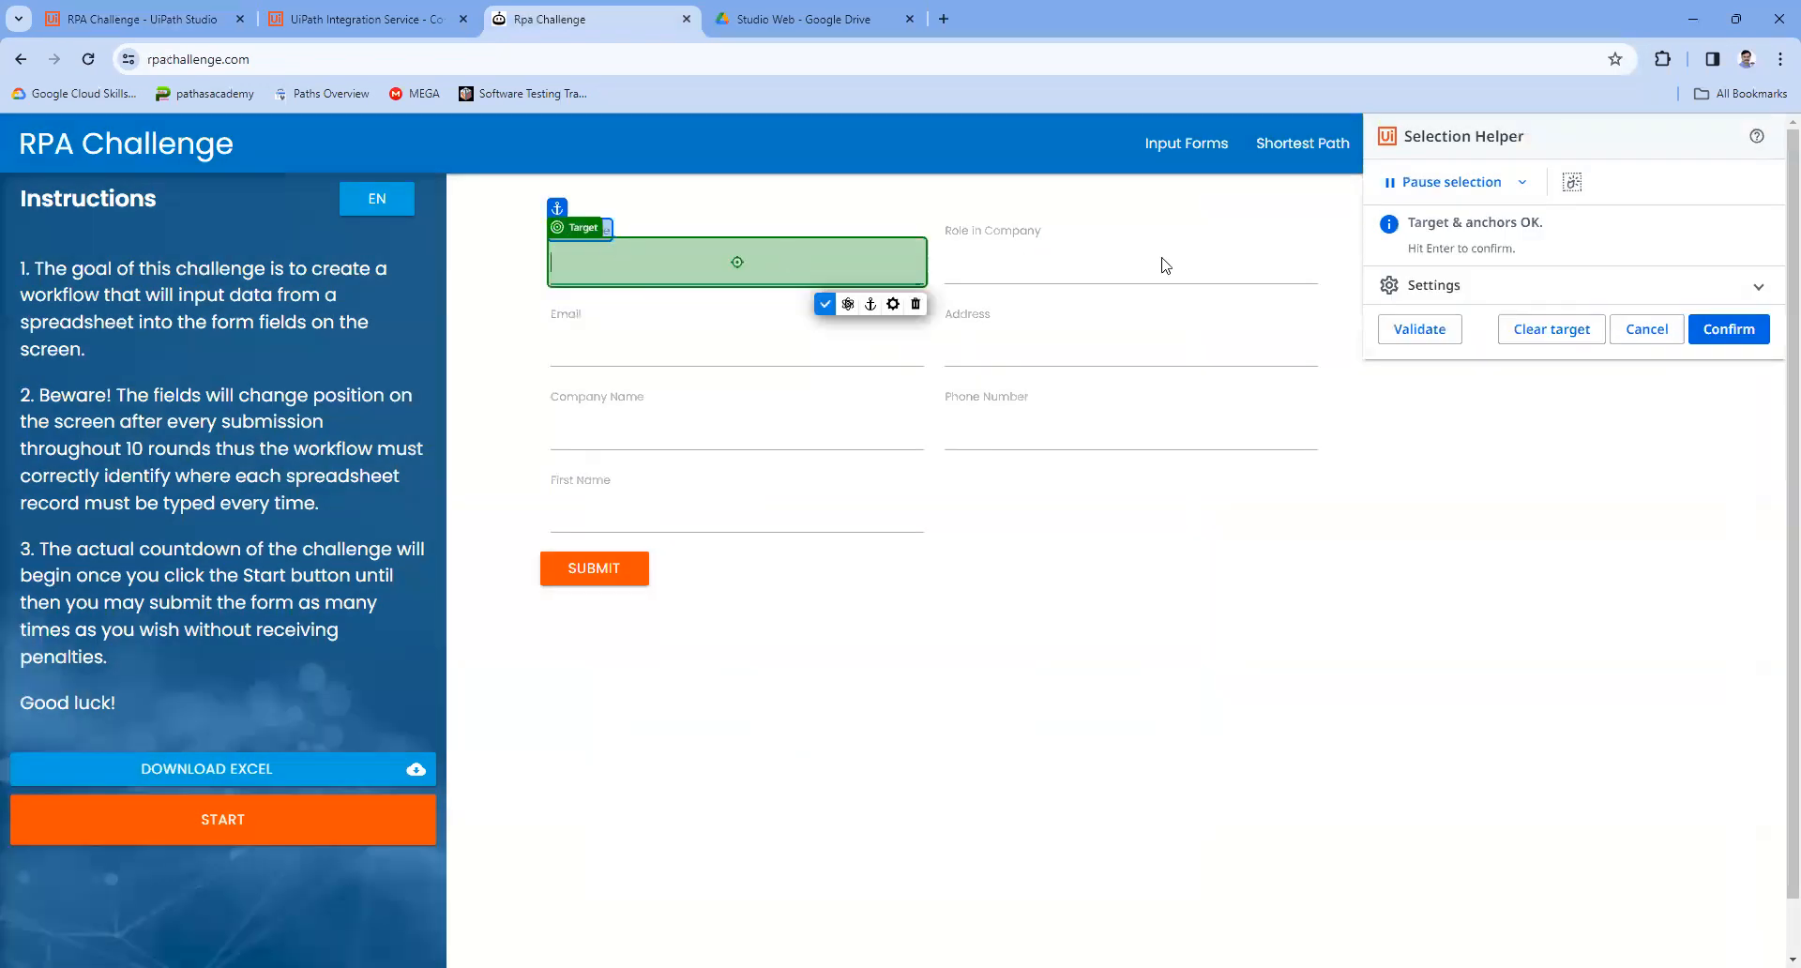
pyautogui.click(1745, 336)
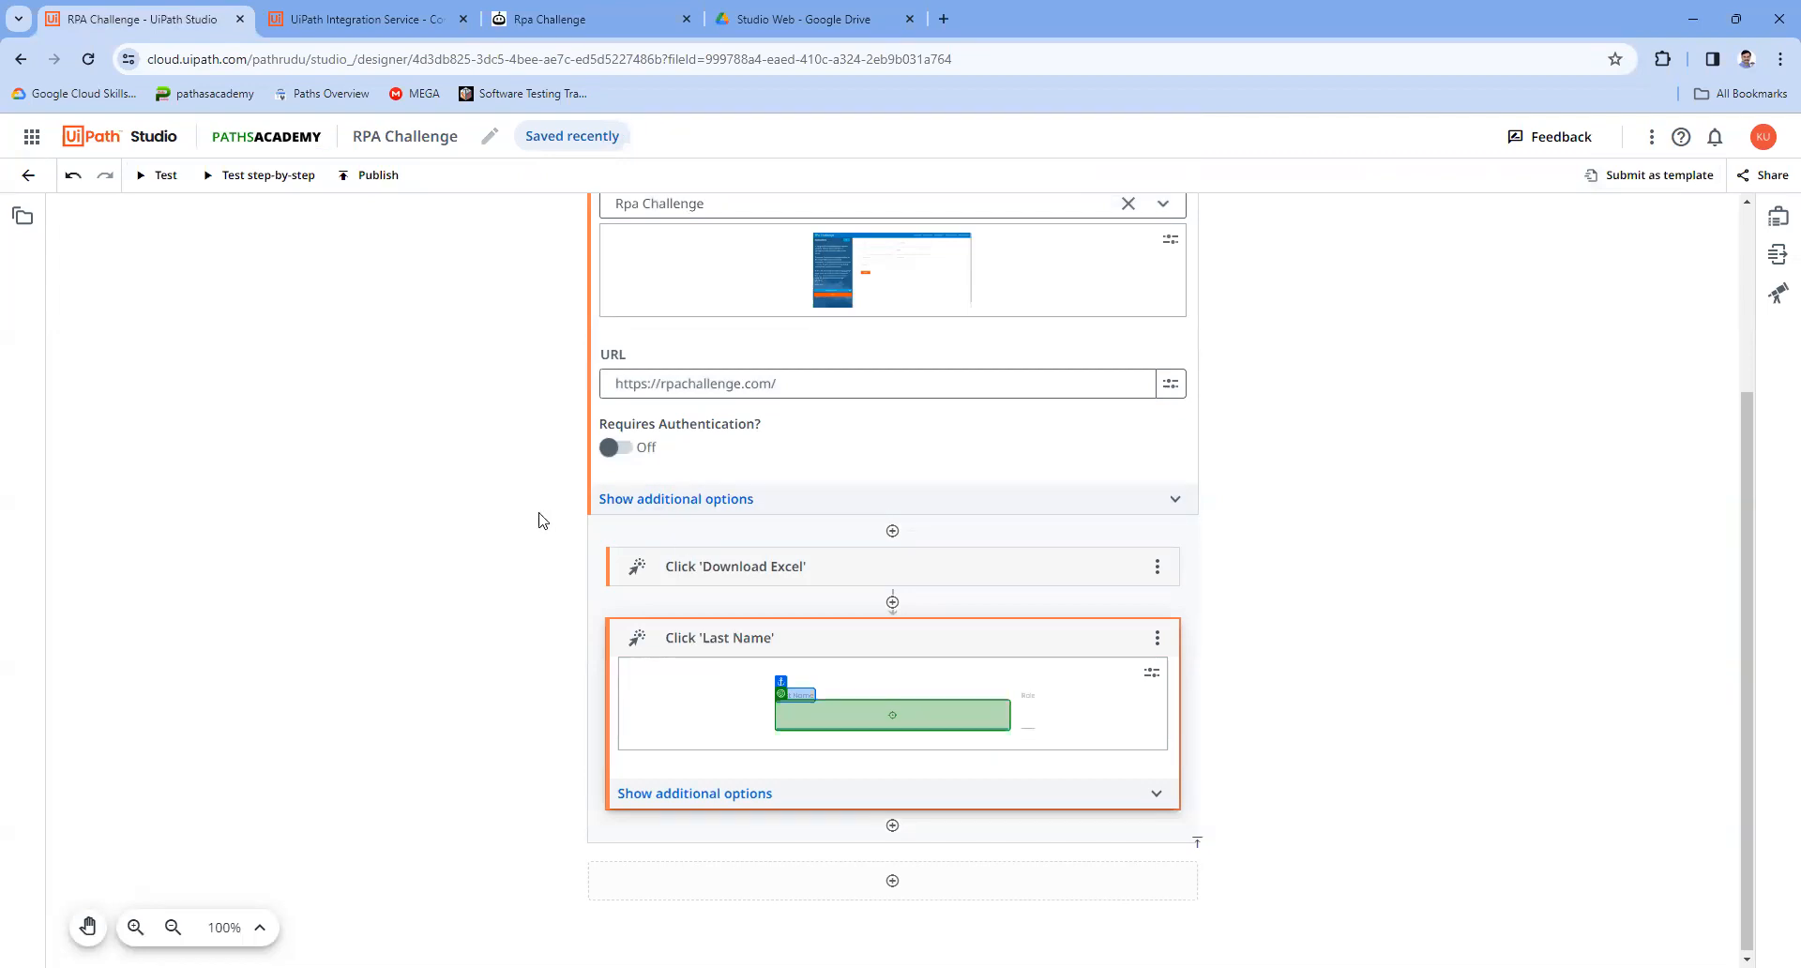
# Step: Test the workflow step by step, advancing past the Manual Trigger and through the Use Browser activity
pyautogui.click(259, 178)
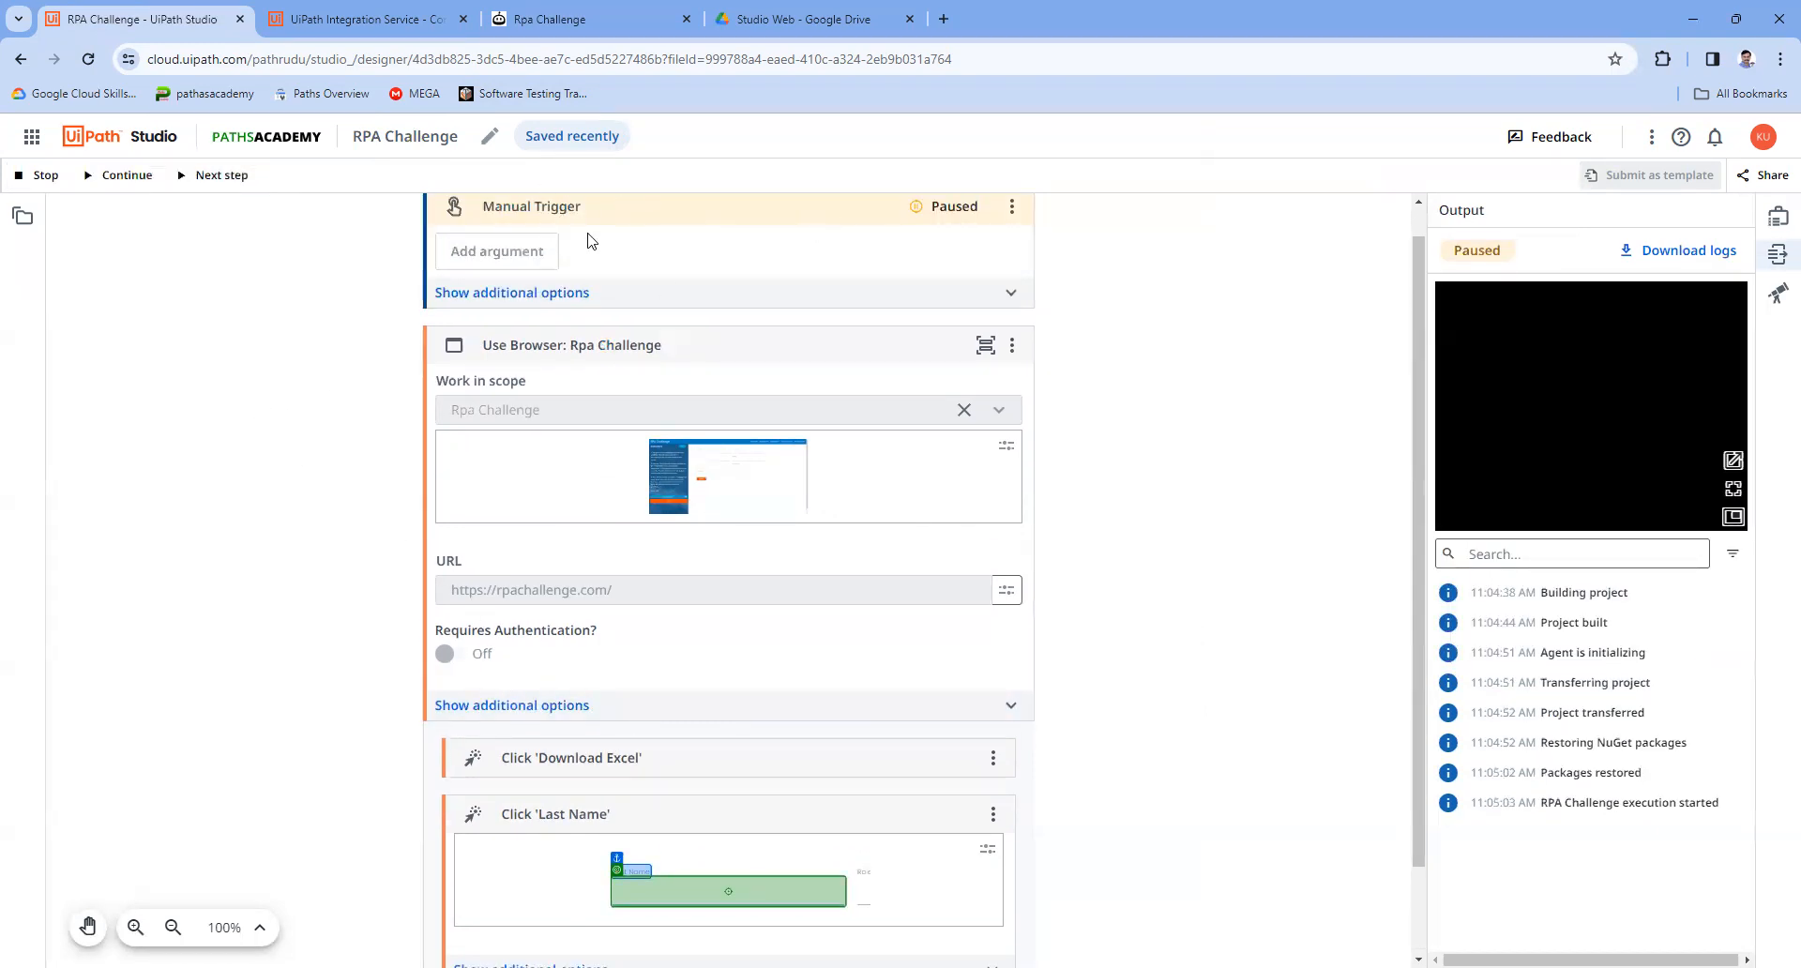
pyautogui.click(206, 177)
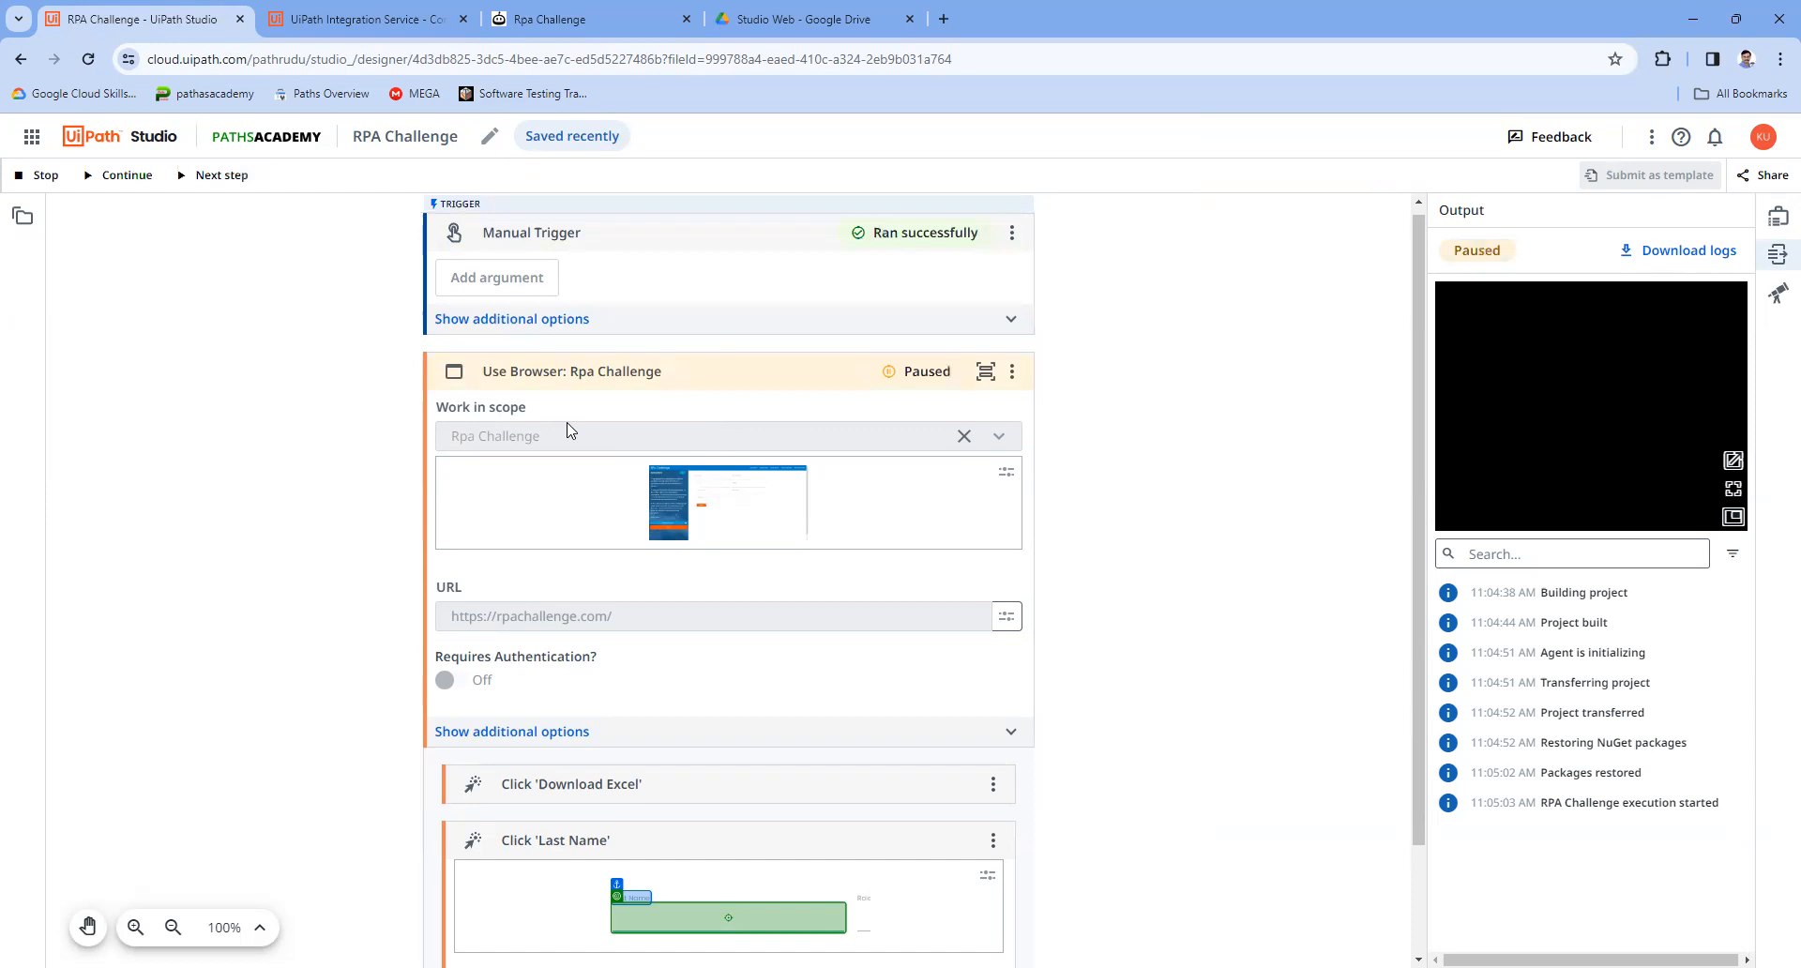
pyautogui.click(220, 176)
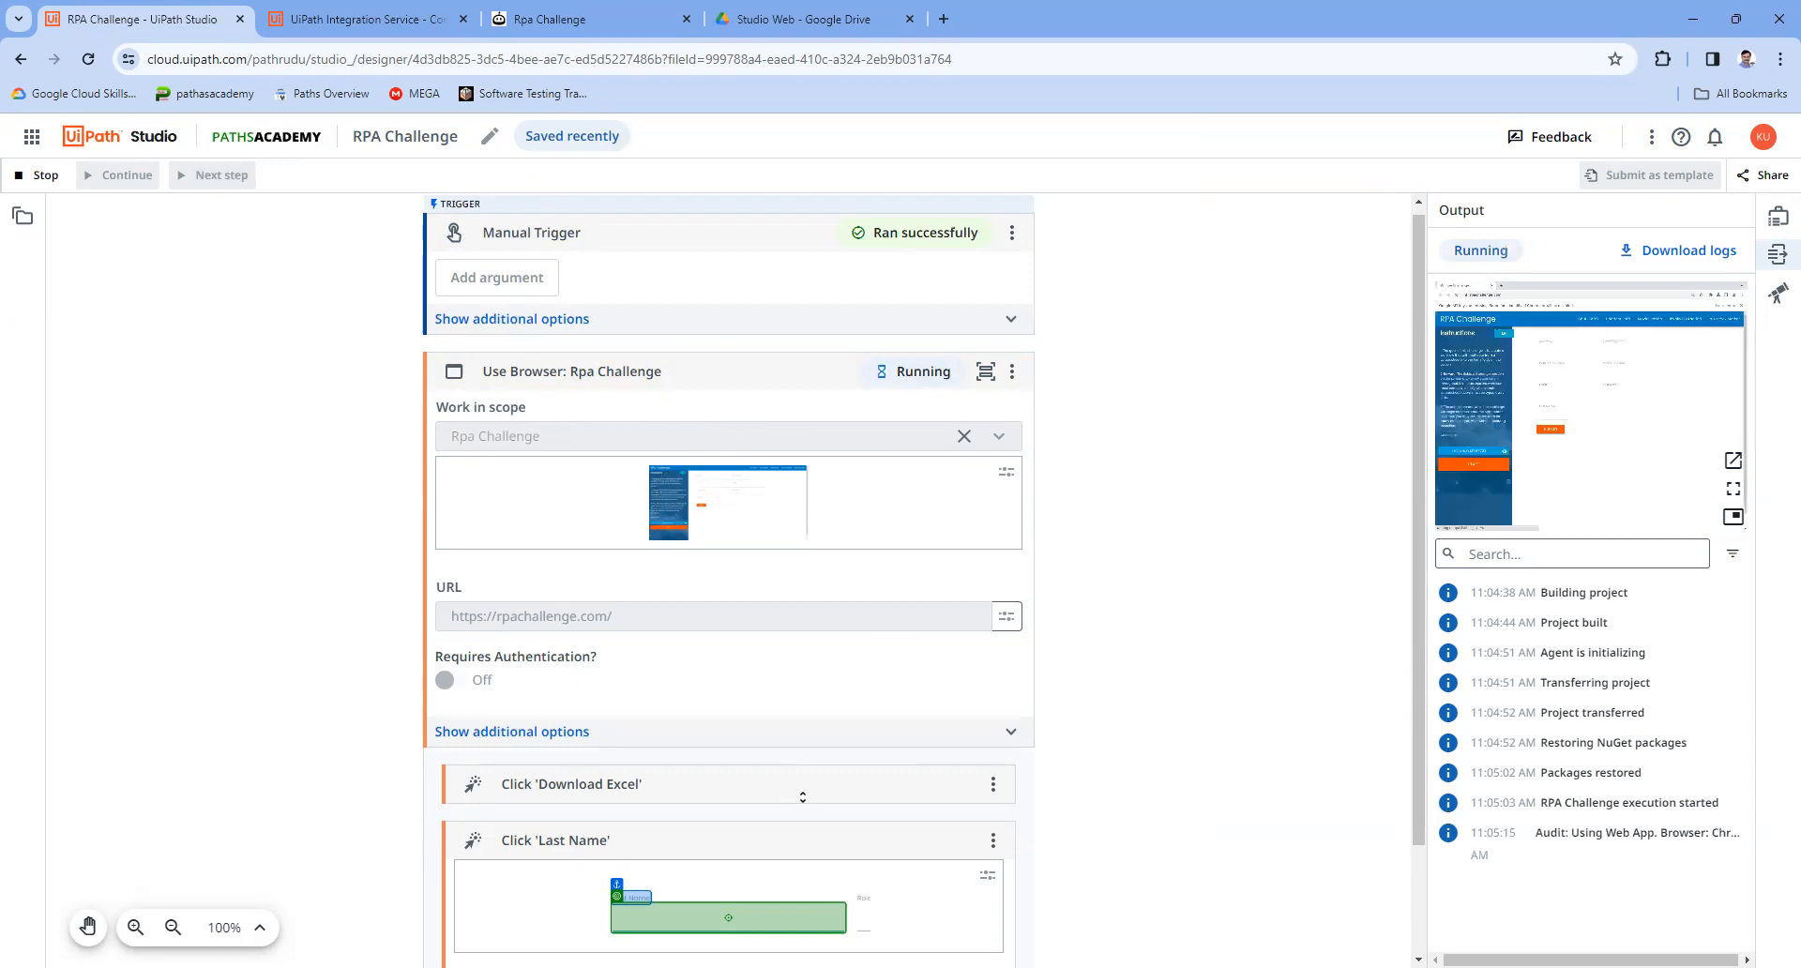
# Step: Open the test run's live stream, then take remote control and download the challenge Excel file from the remote page
pyautogui.click(1733, 461)
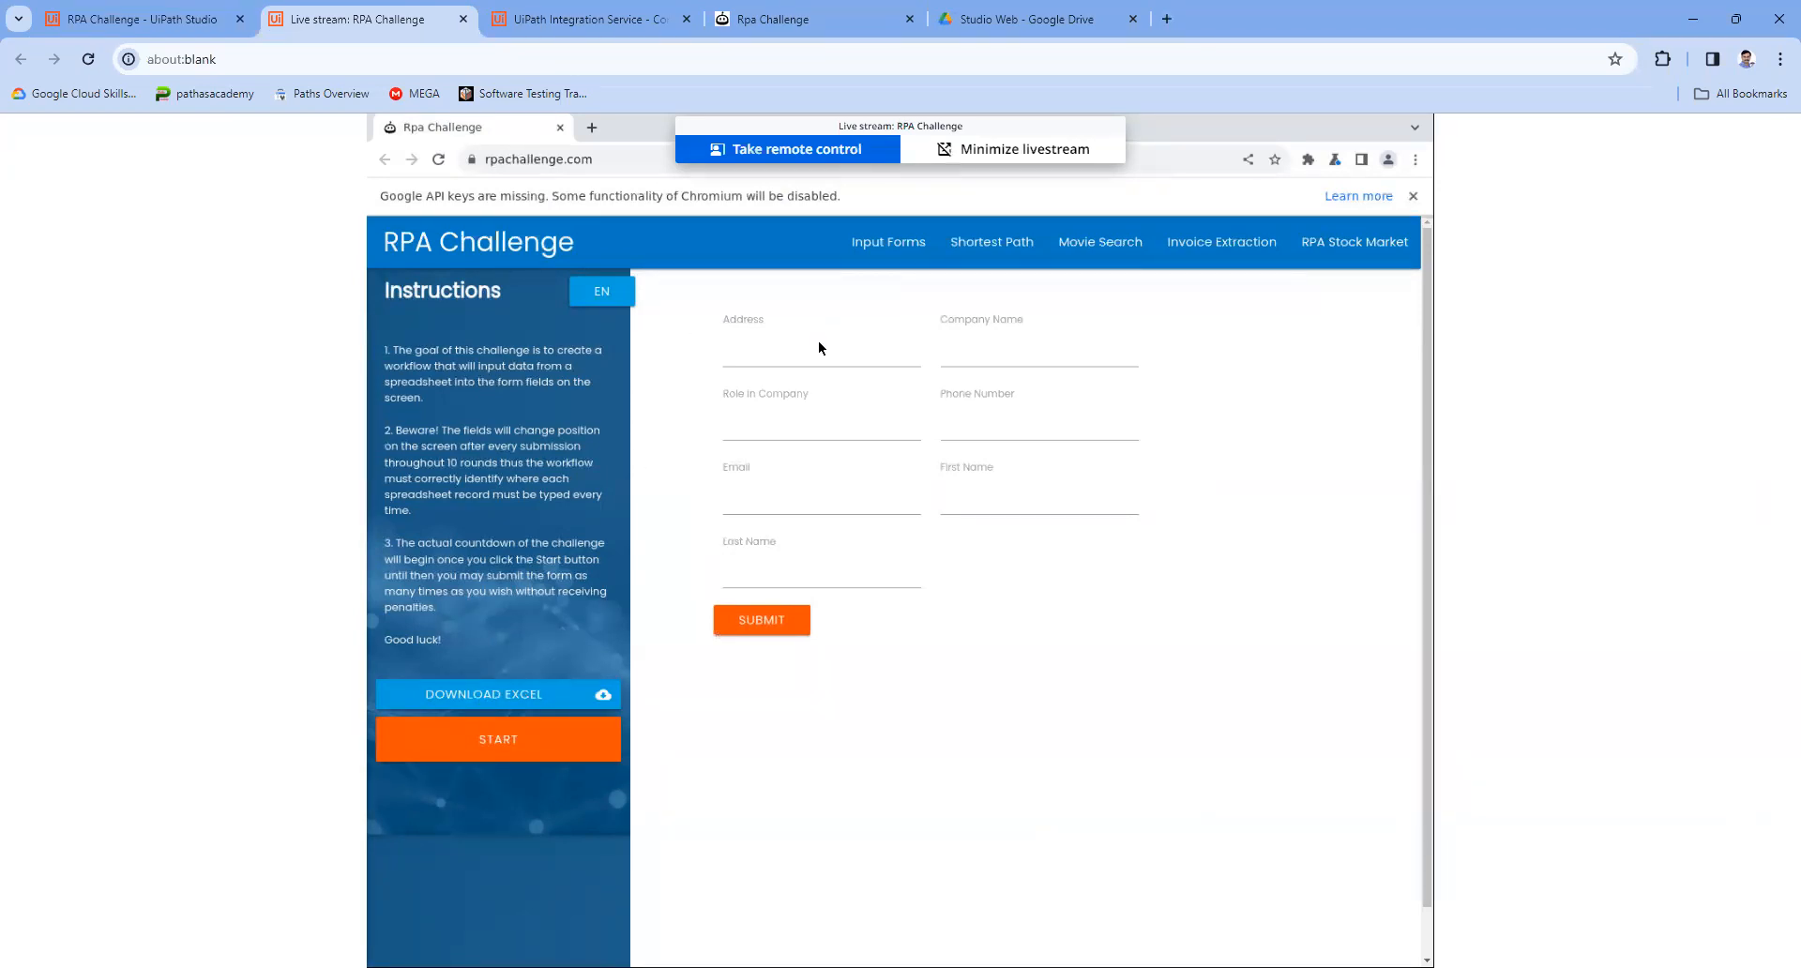
pyautogui.click(793, 152)
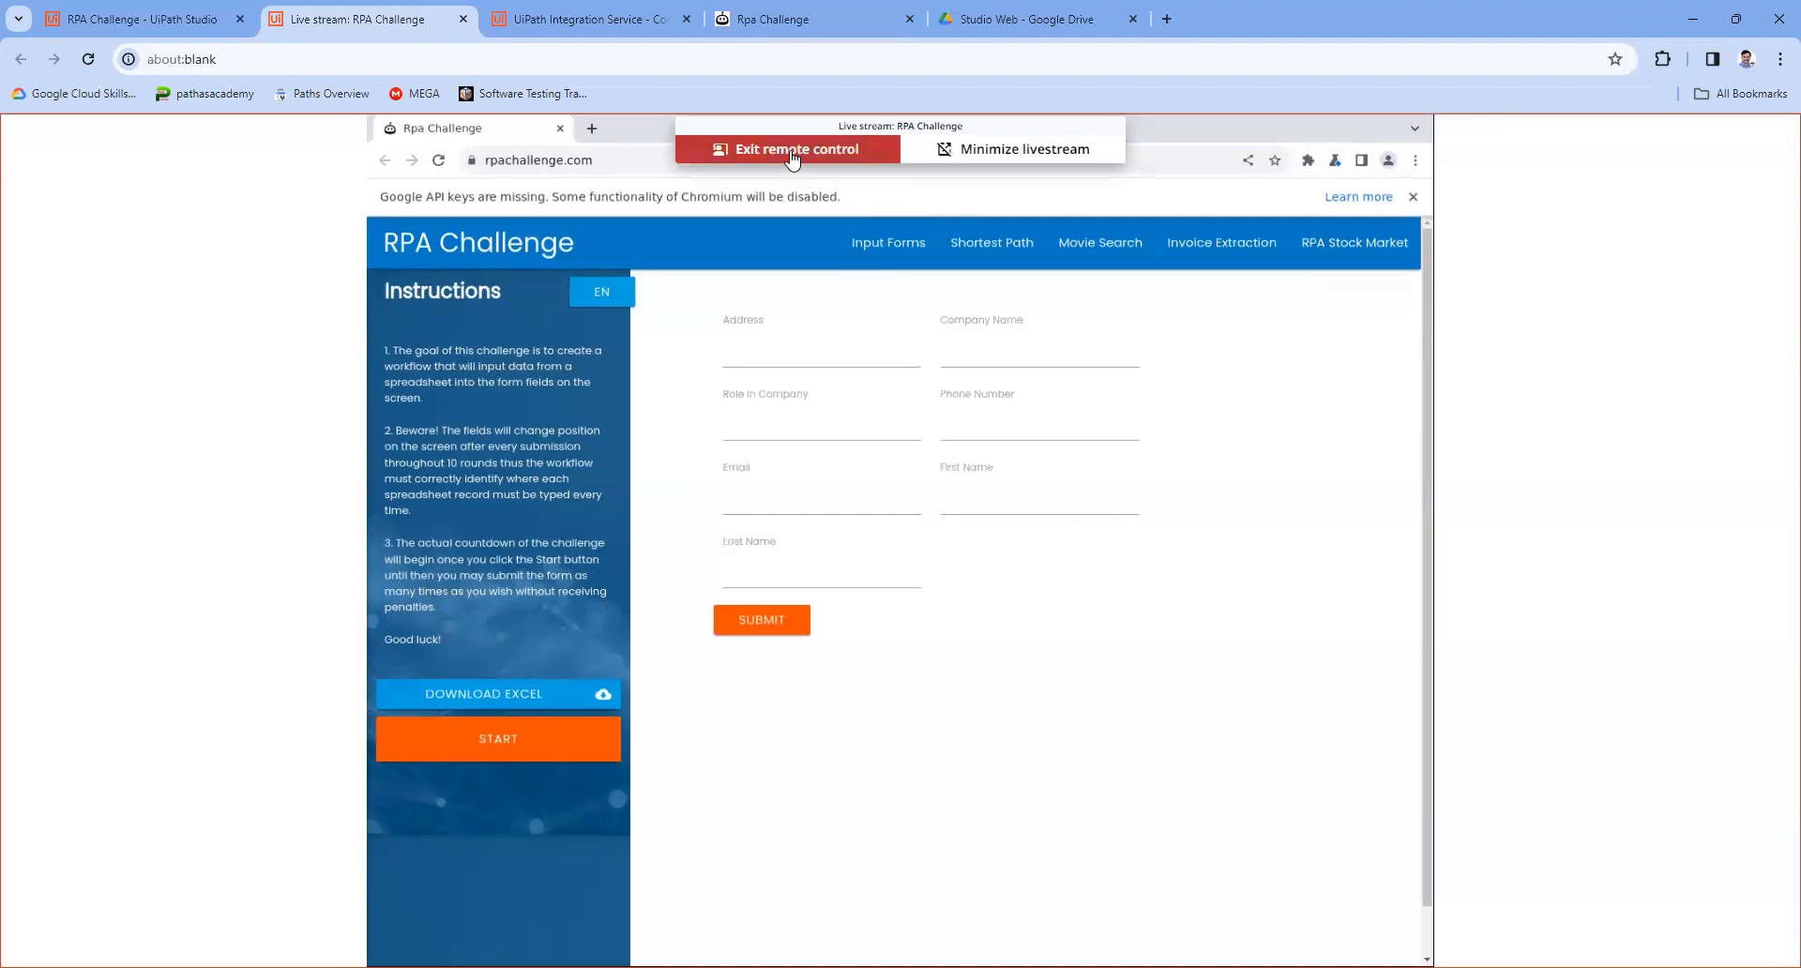
pyautogui.click(492, 696)
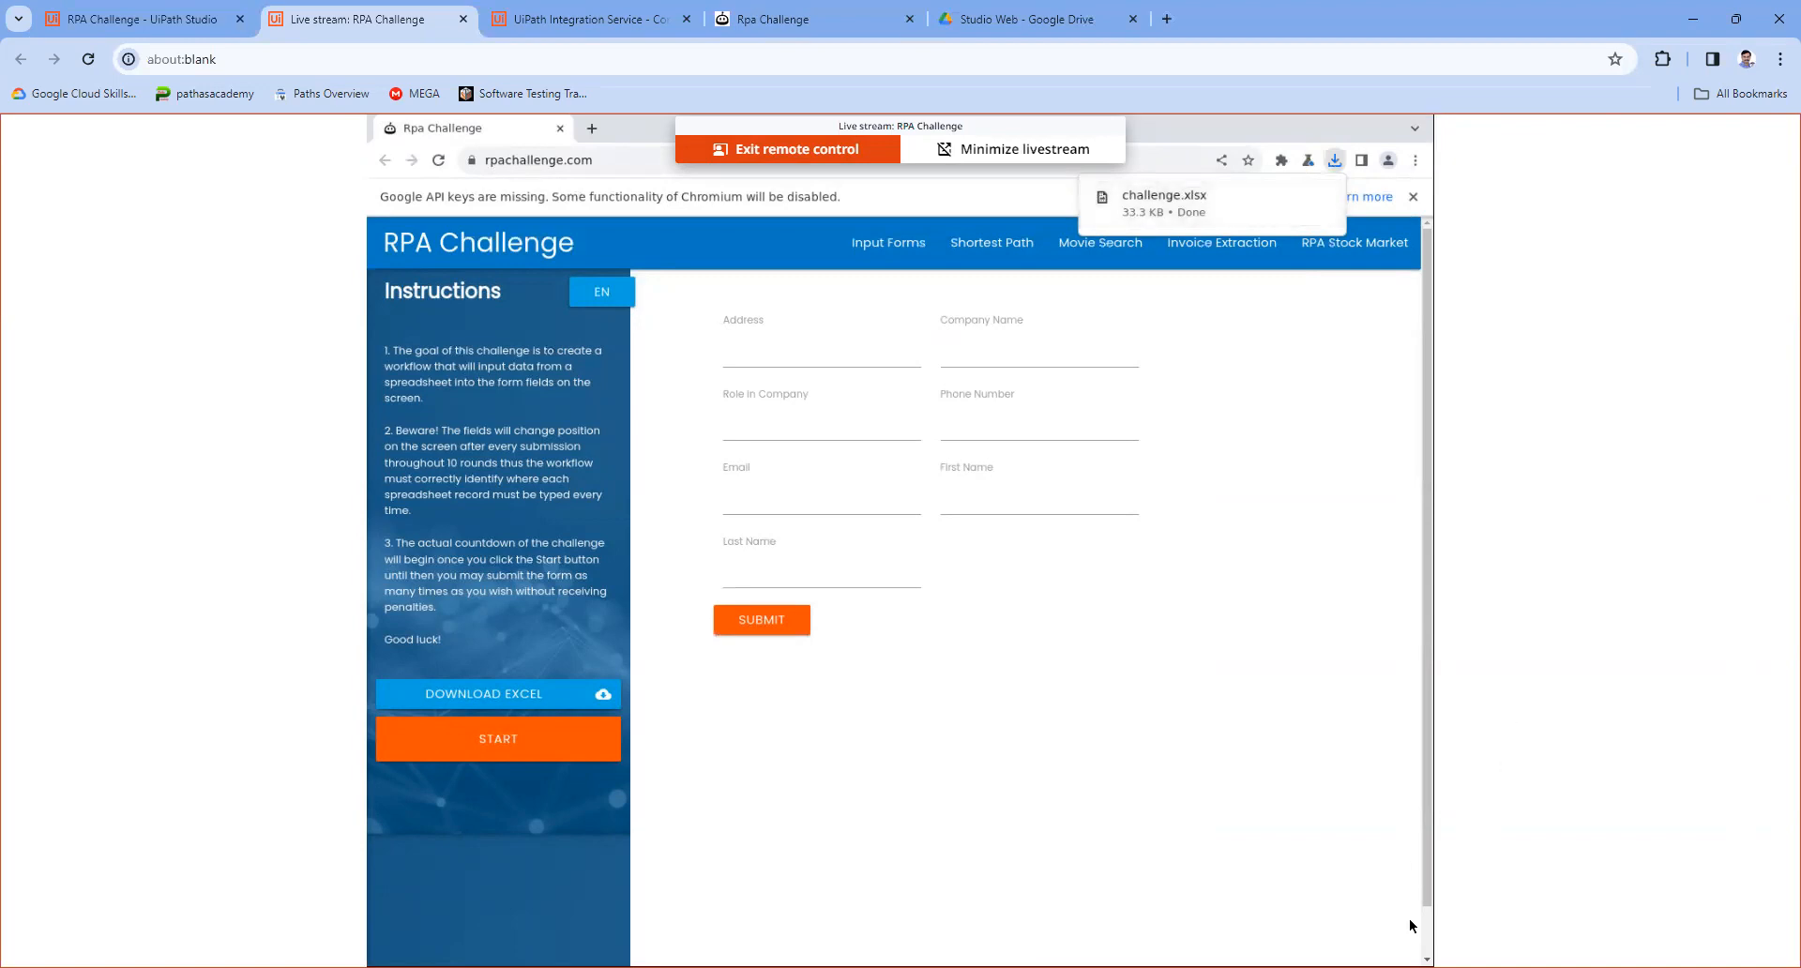
pyautogui.click(1426, 950)
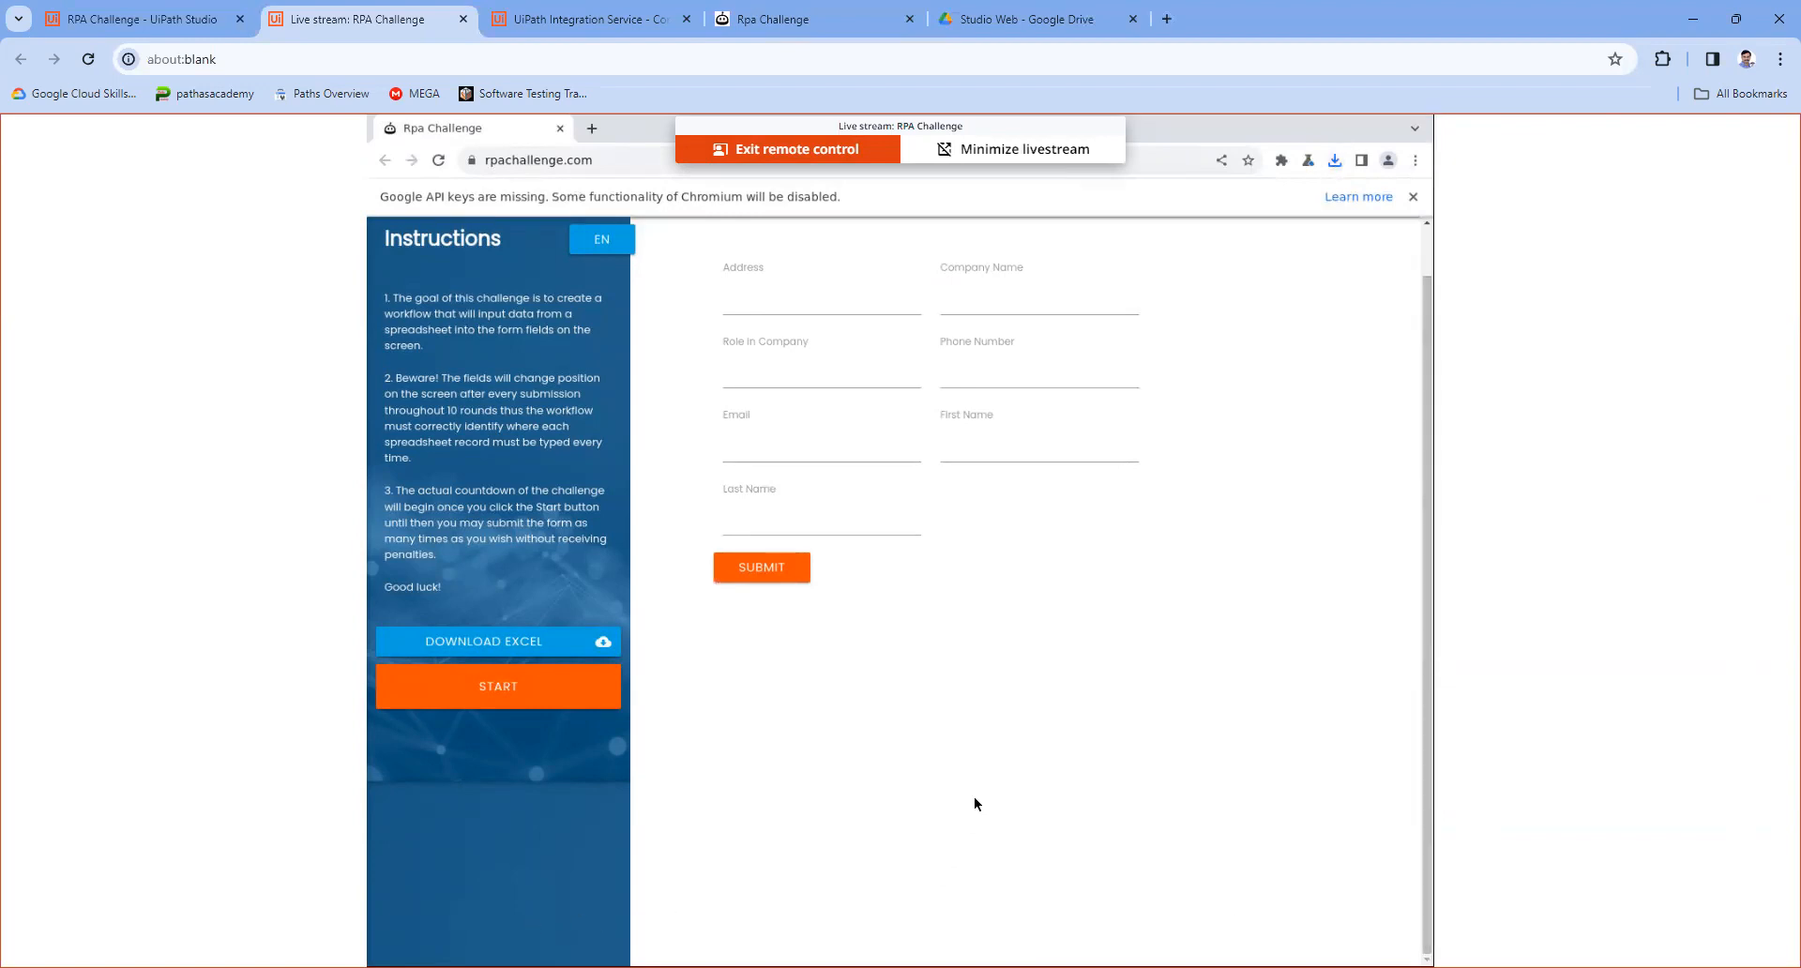
# Step: Open the remote browser's full downloads list, highlight the source URL of challenge.xlsx and try to show the file in its folder
pyautogui.click(1336, 159)
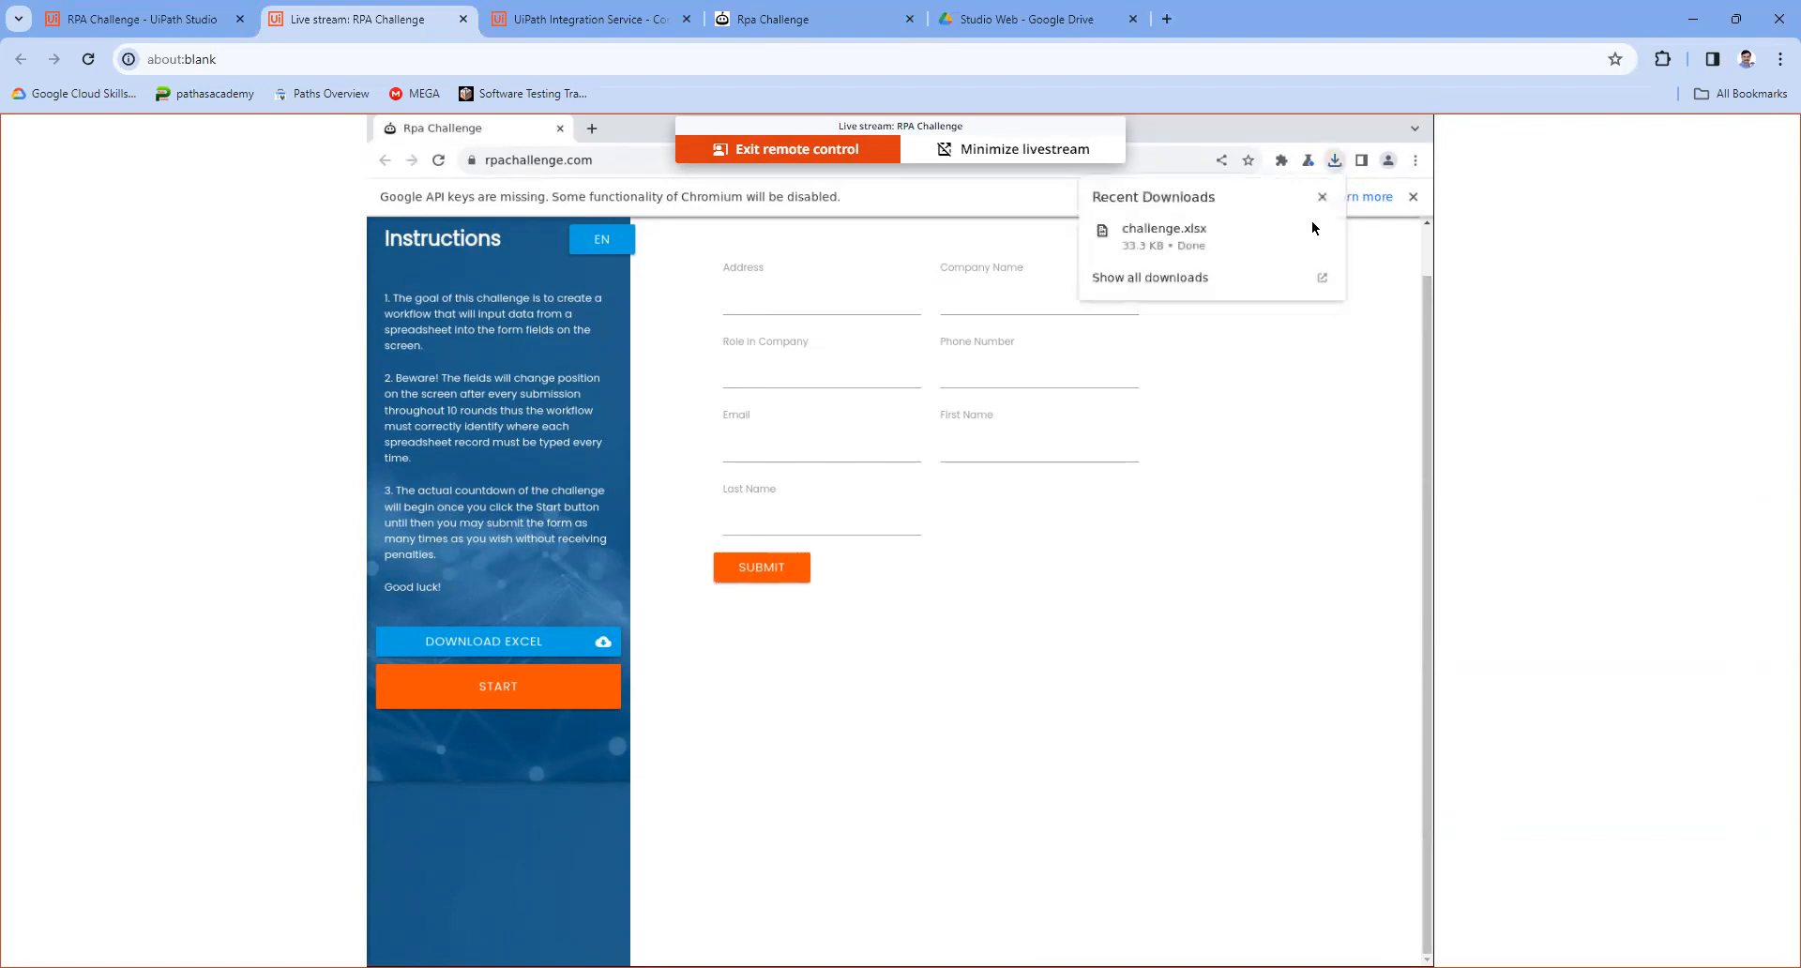
pyautogui.click(1183, 278)
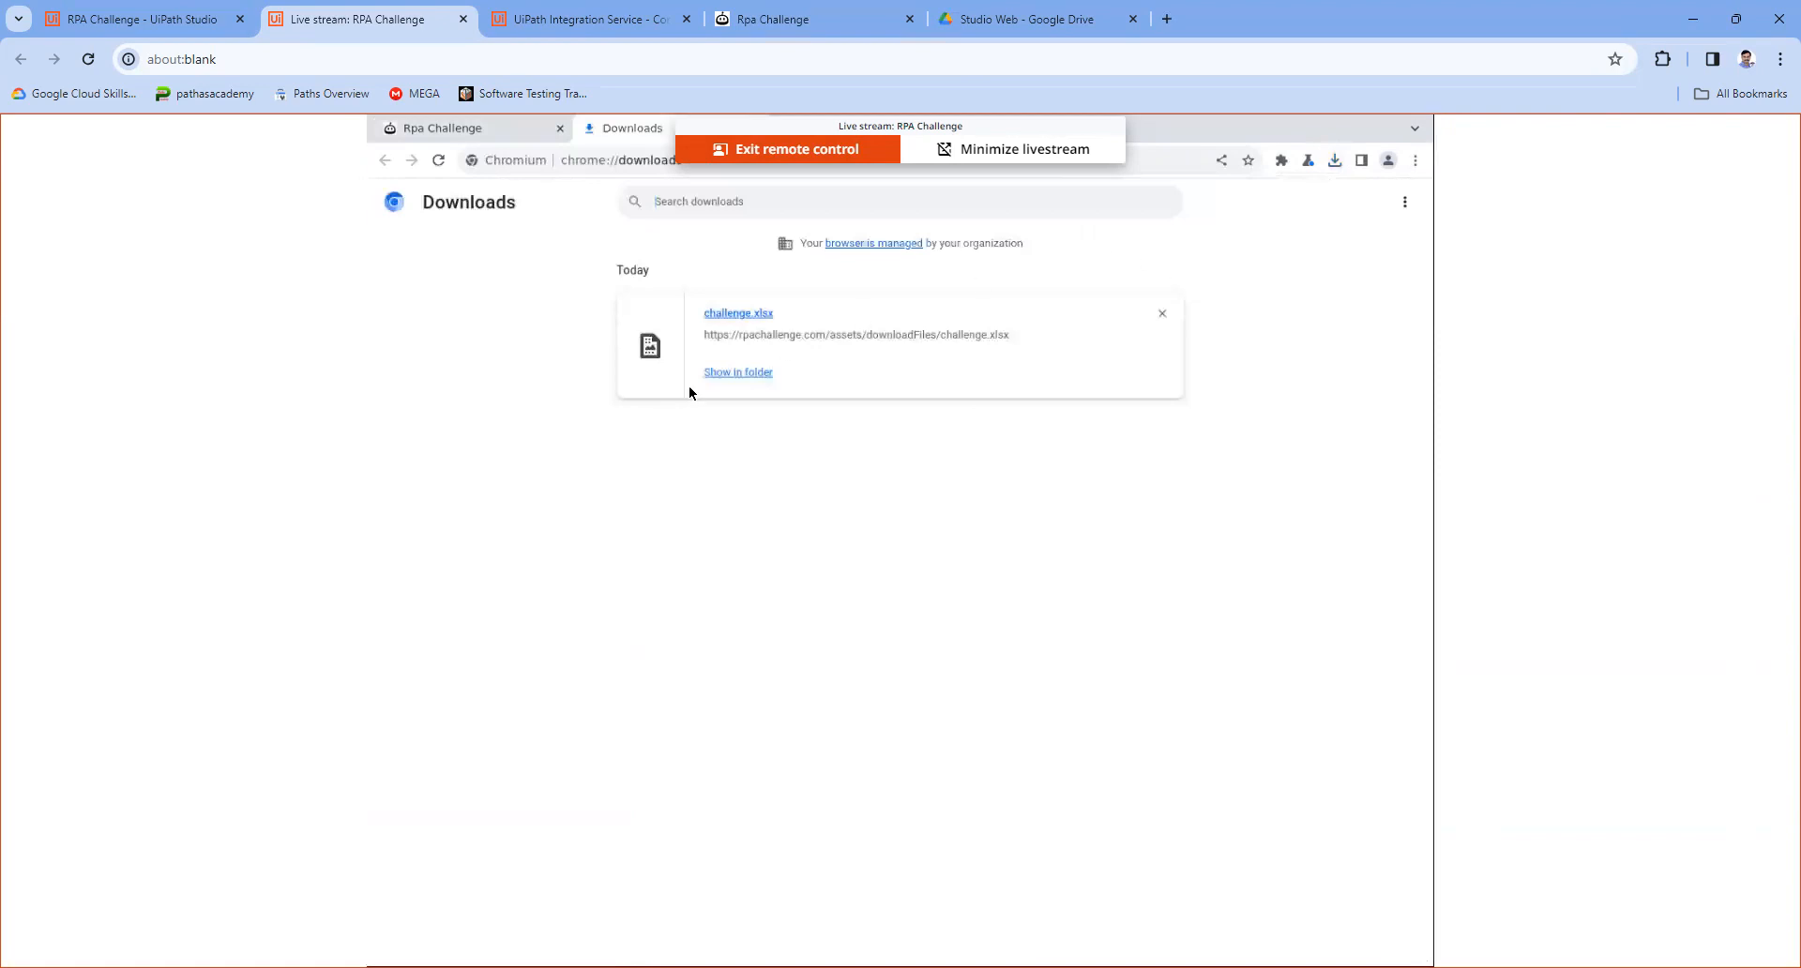
pyautogui.moveTo(699, 335); pyautogui.dragTo(1016, 335)
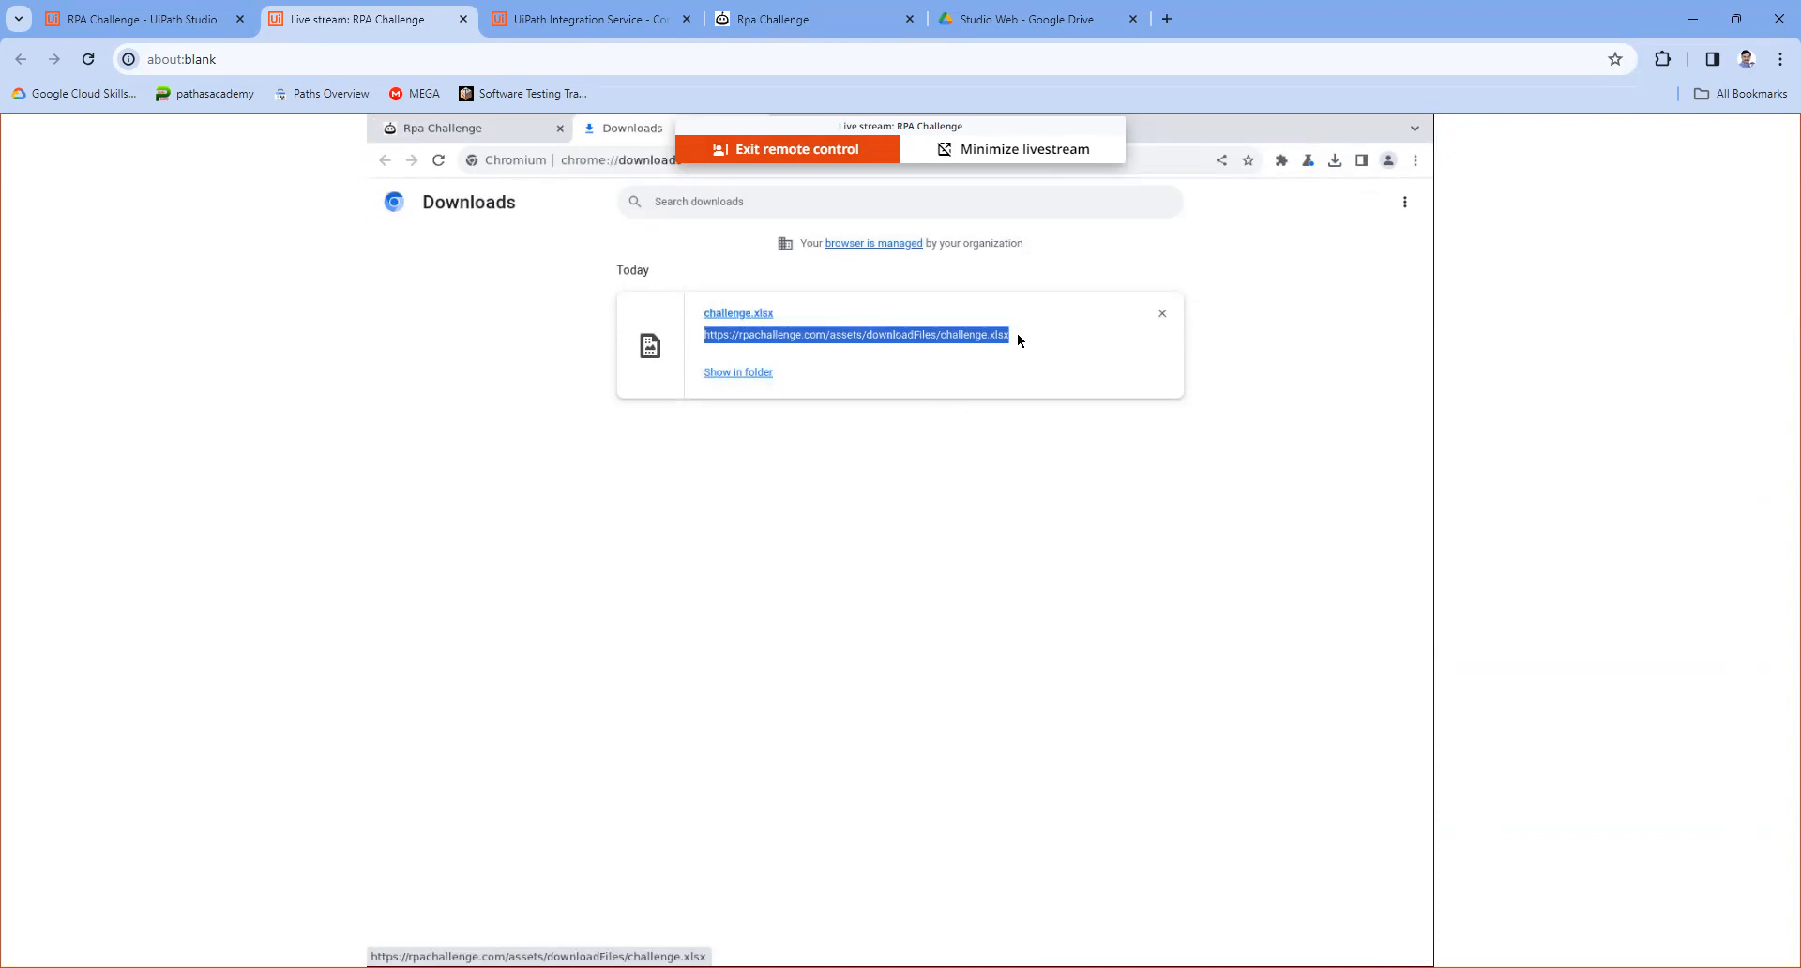
pyautogui.moveTo(1017, 335); pyautogui.dragTo(747, 362)
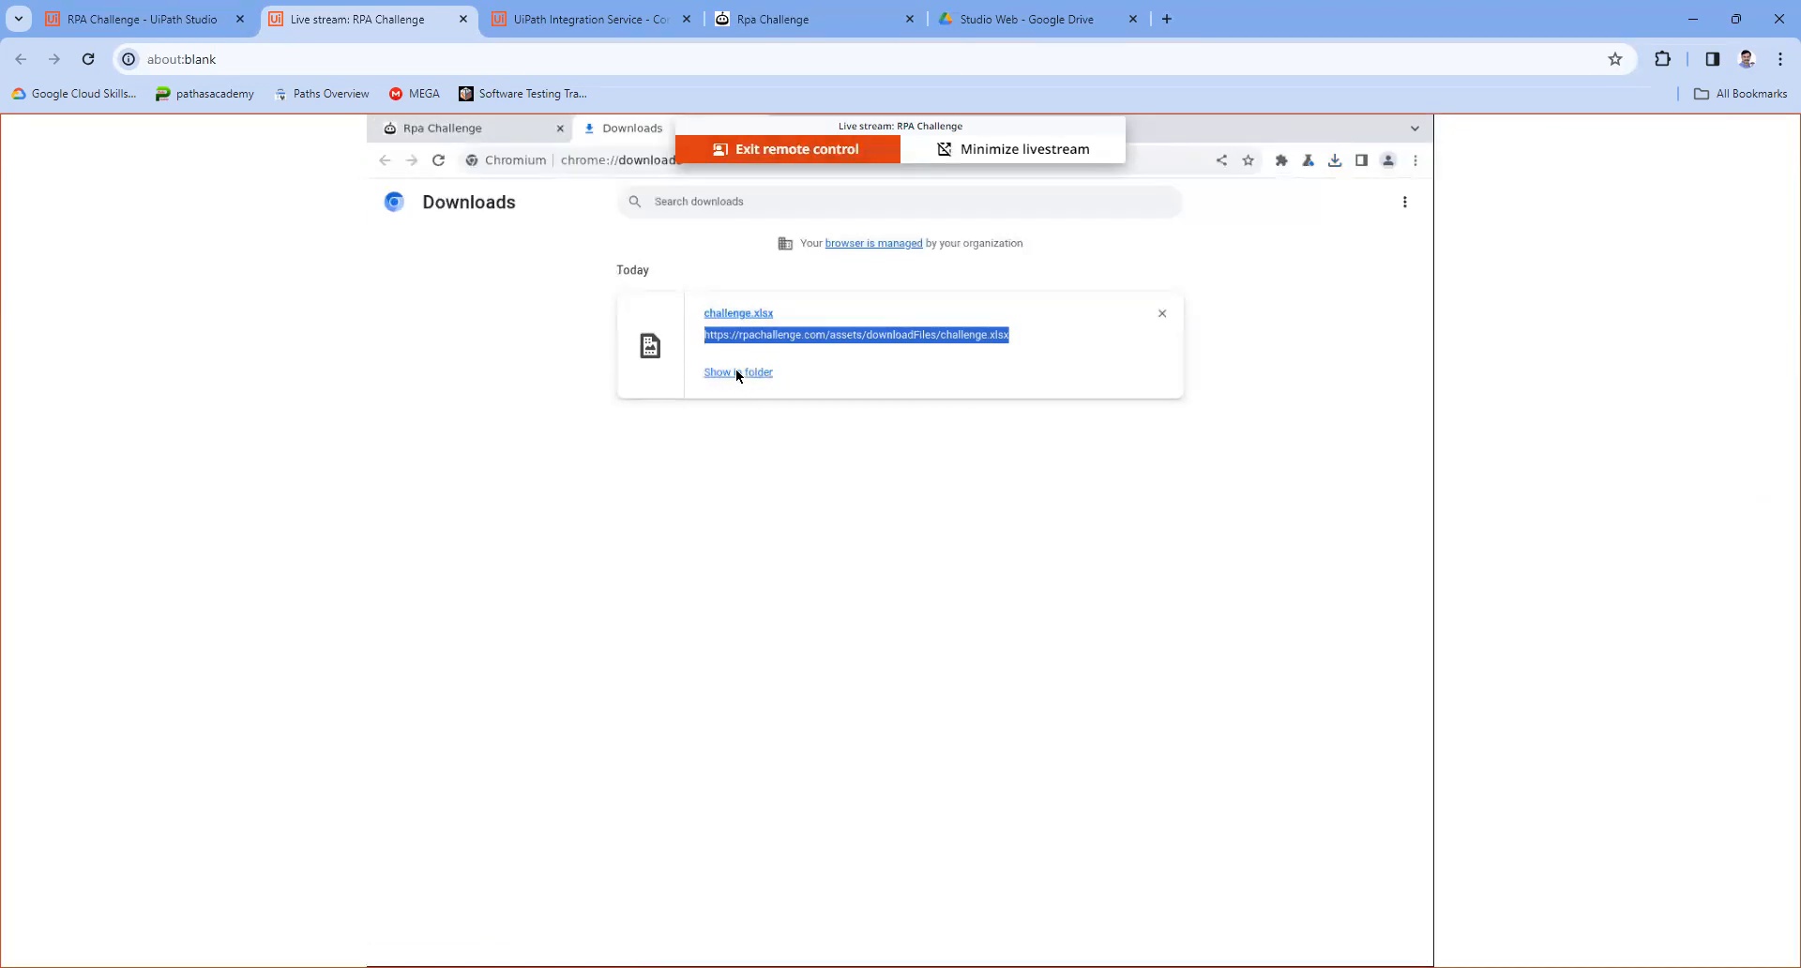
pyautogui.click(738, 373)
pyautogui.click(741, 379)
pyautogui.click(744, 379)
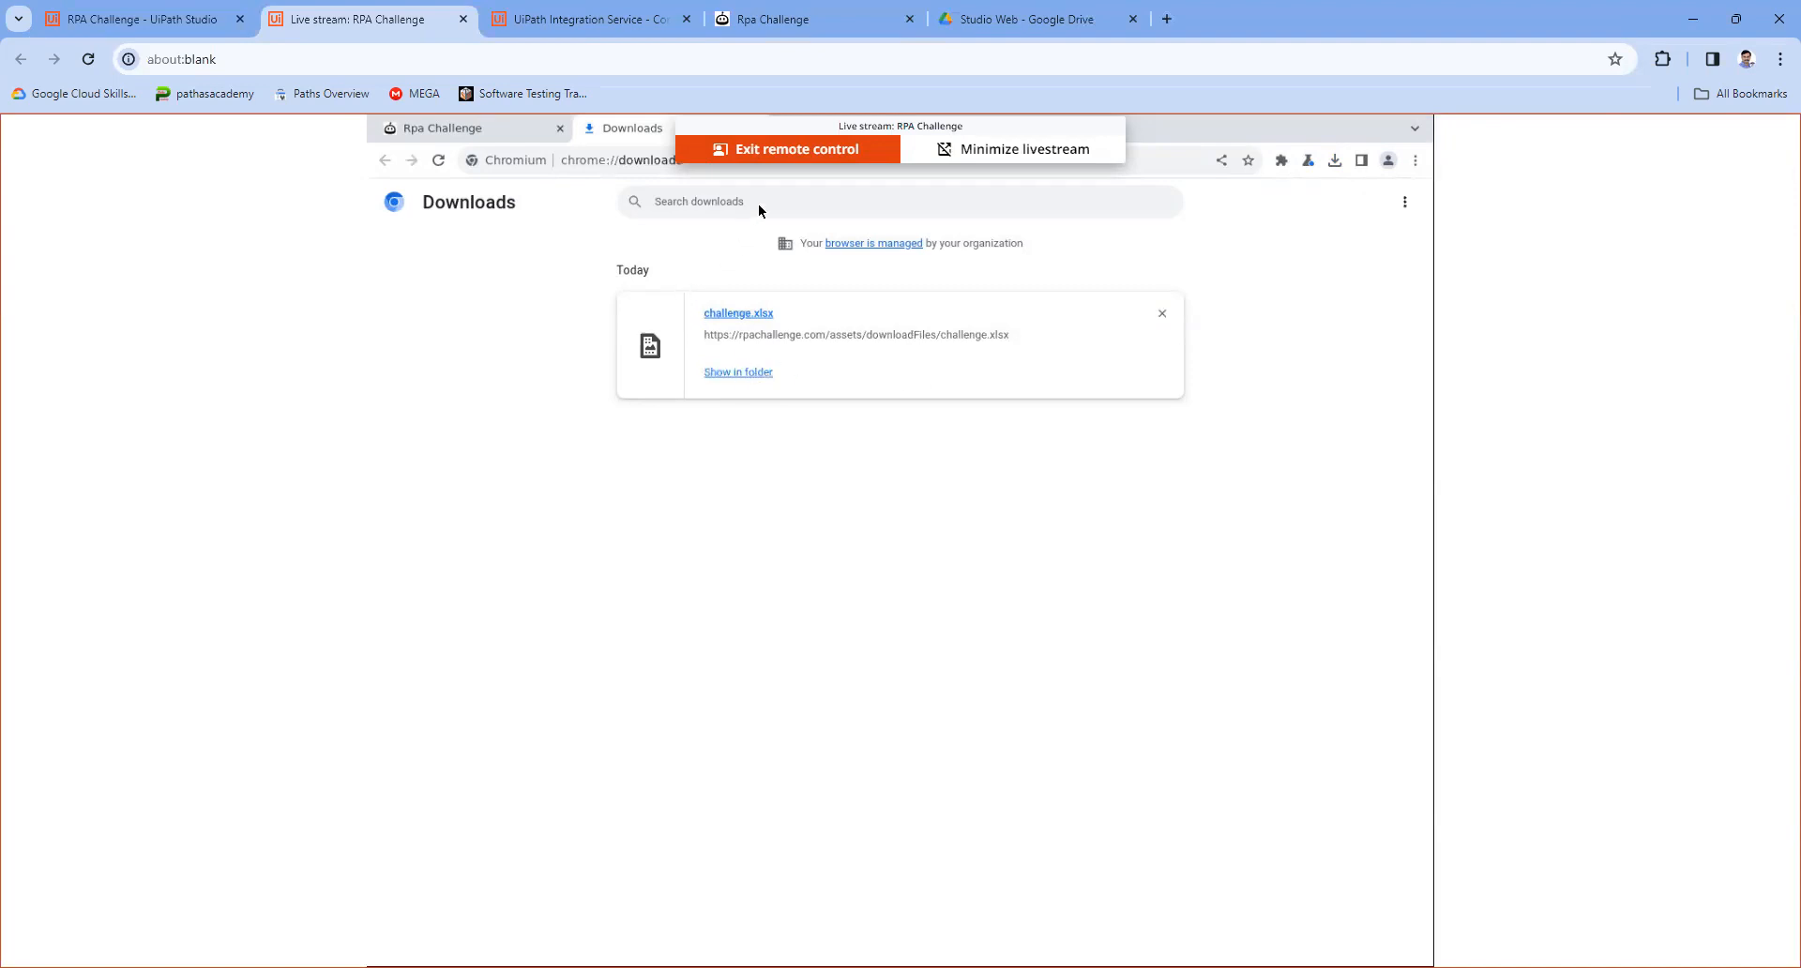
# Step: Exit remote control of the live stream and stop the paused test run of the workflow
pyautogui.click(790, 156)
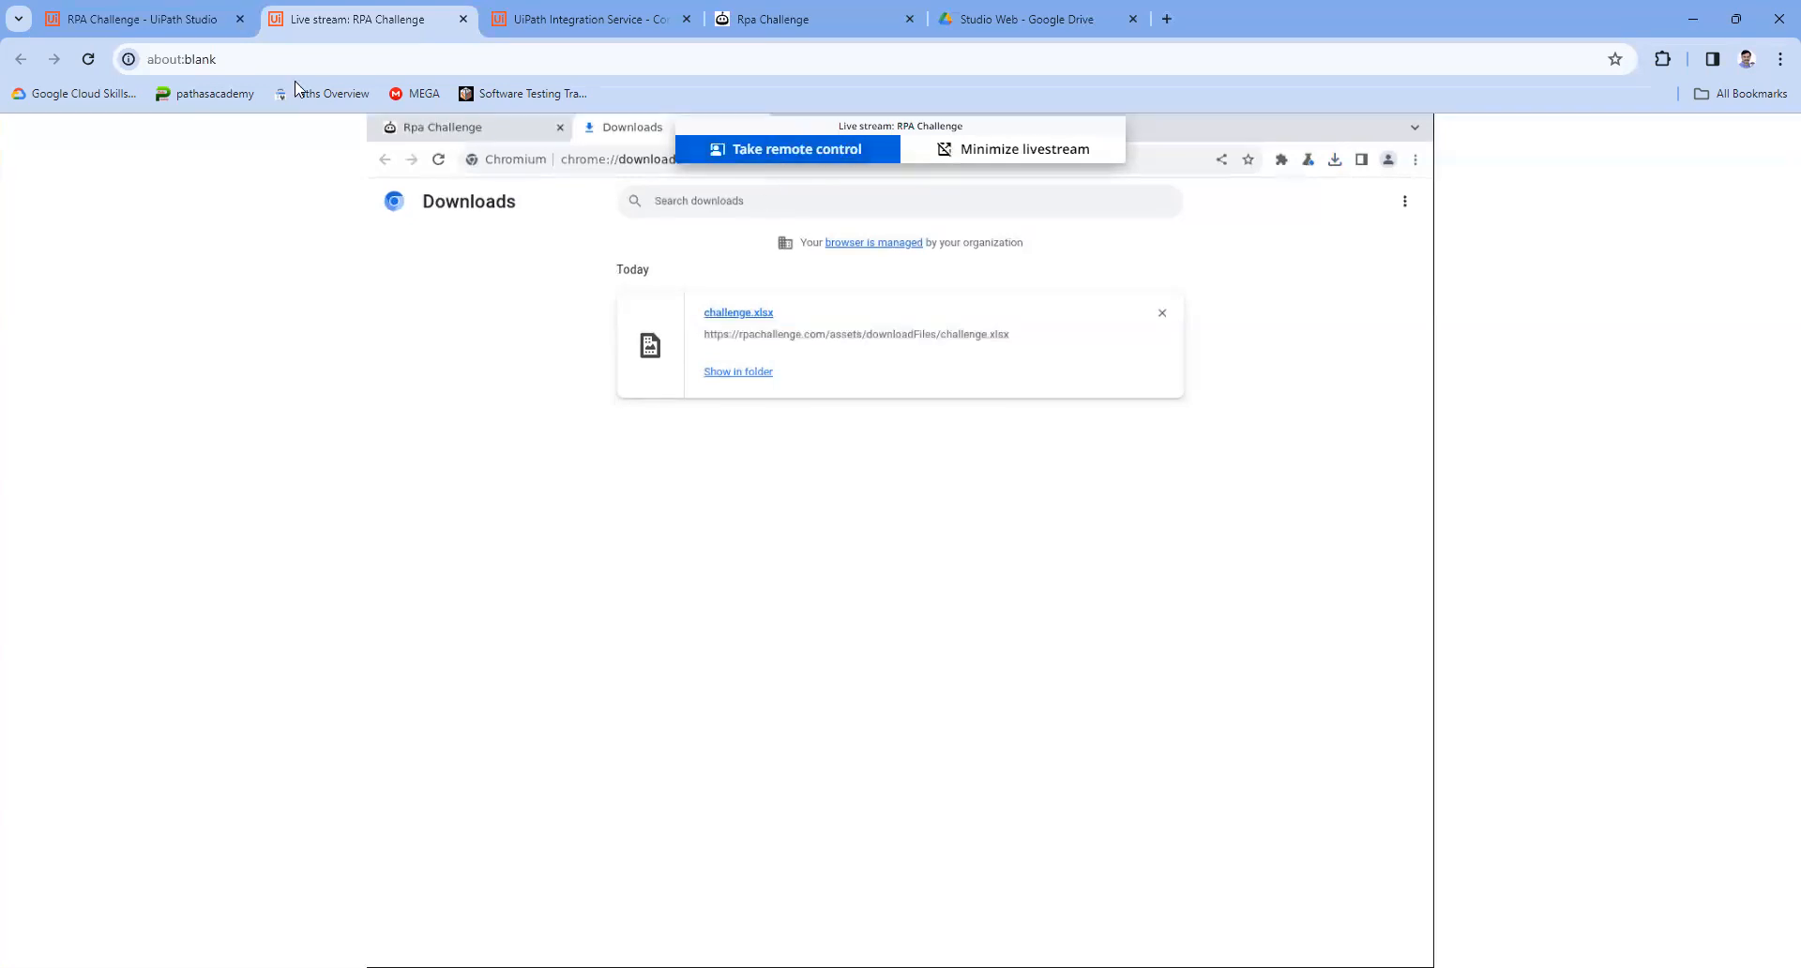
pyautogui.click(138, 18)
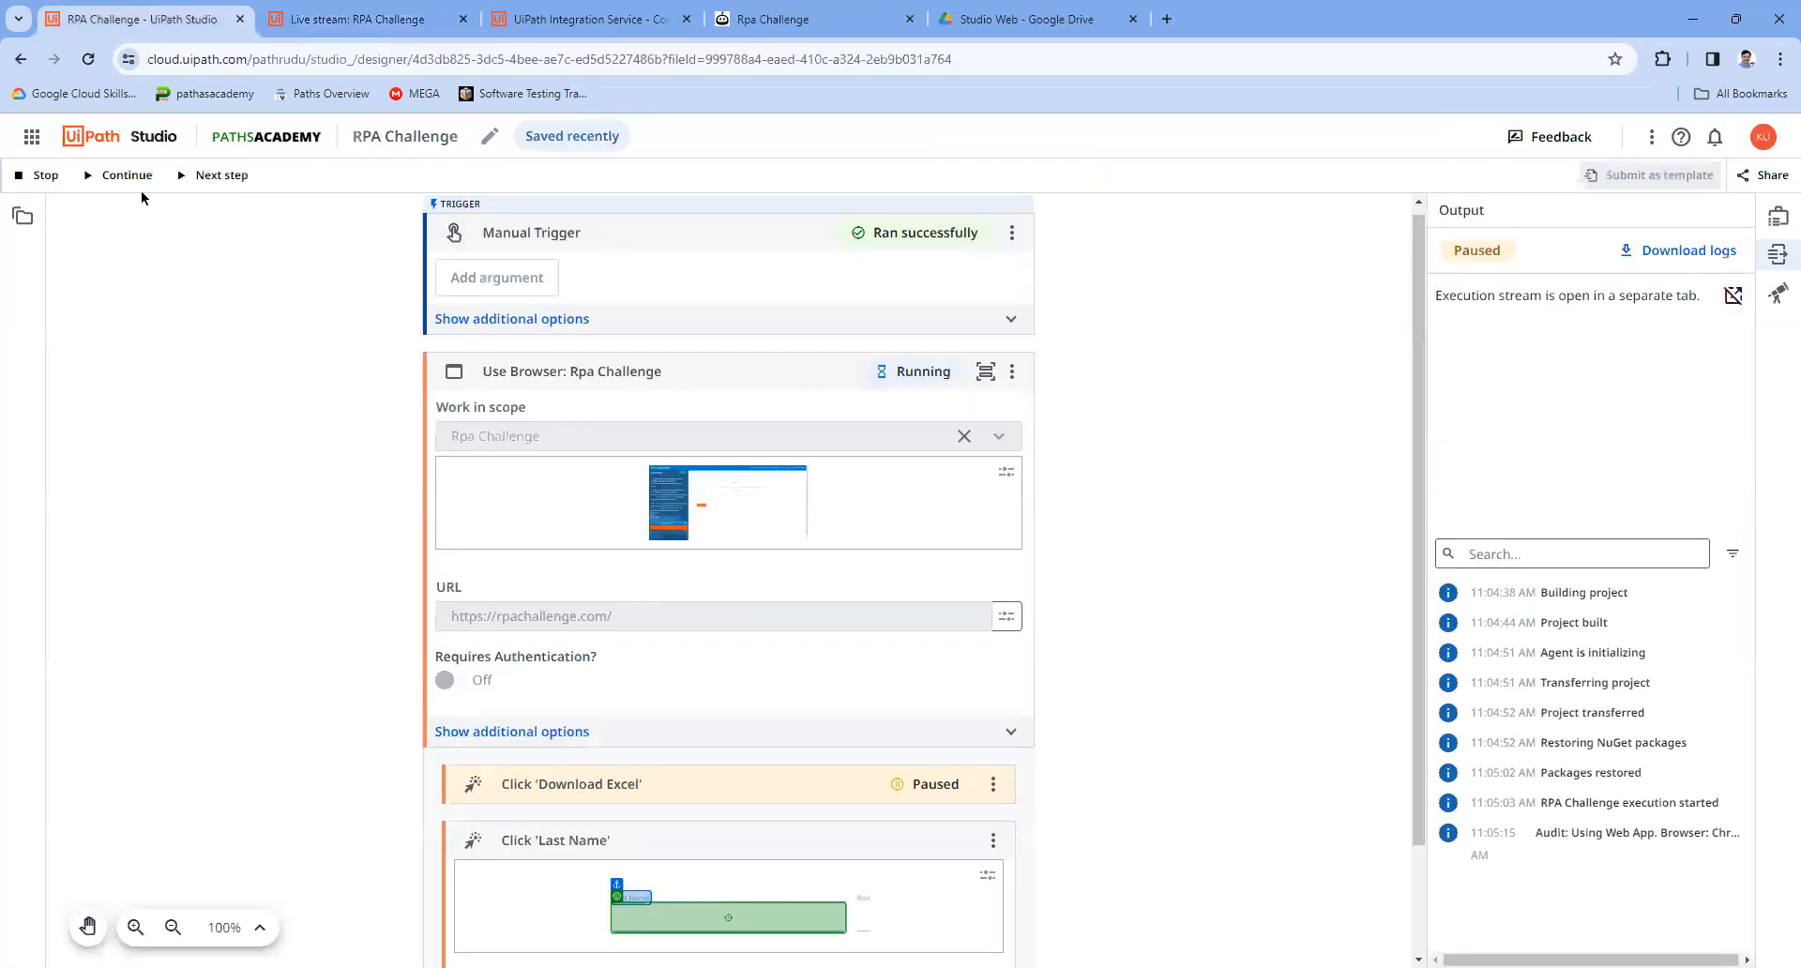
pyautogui.click(35, 176)
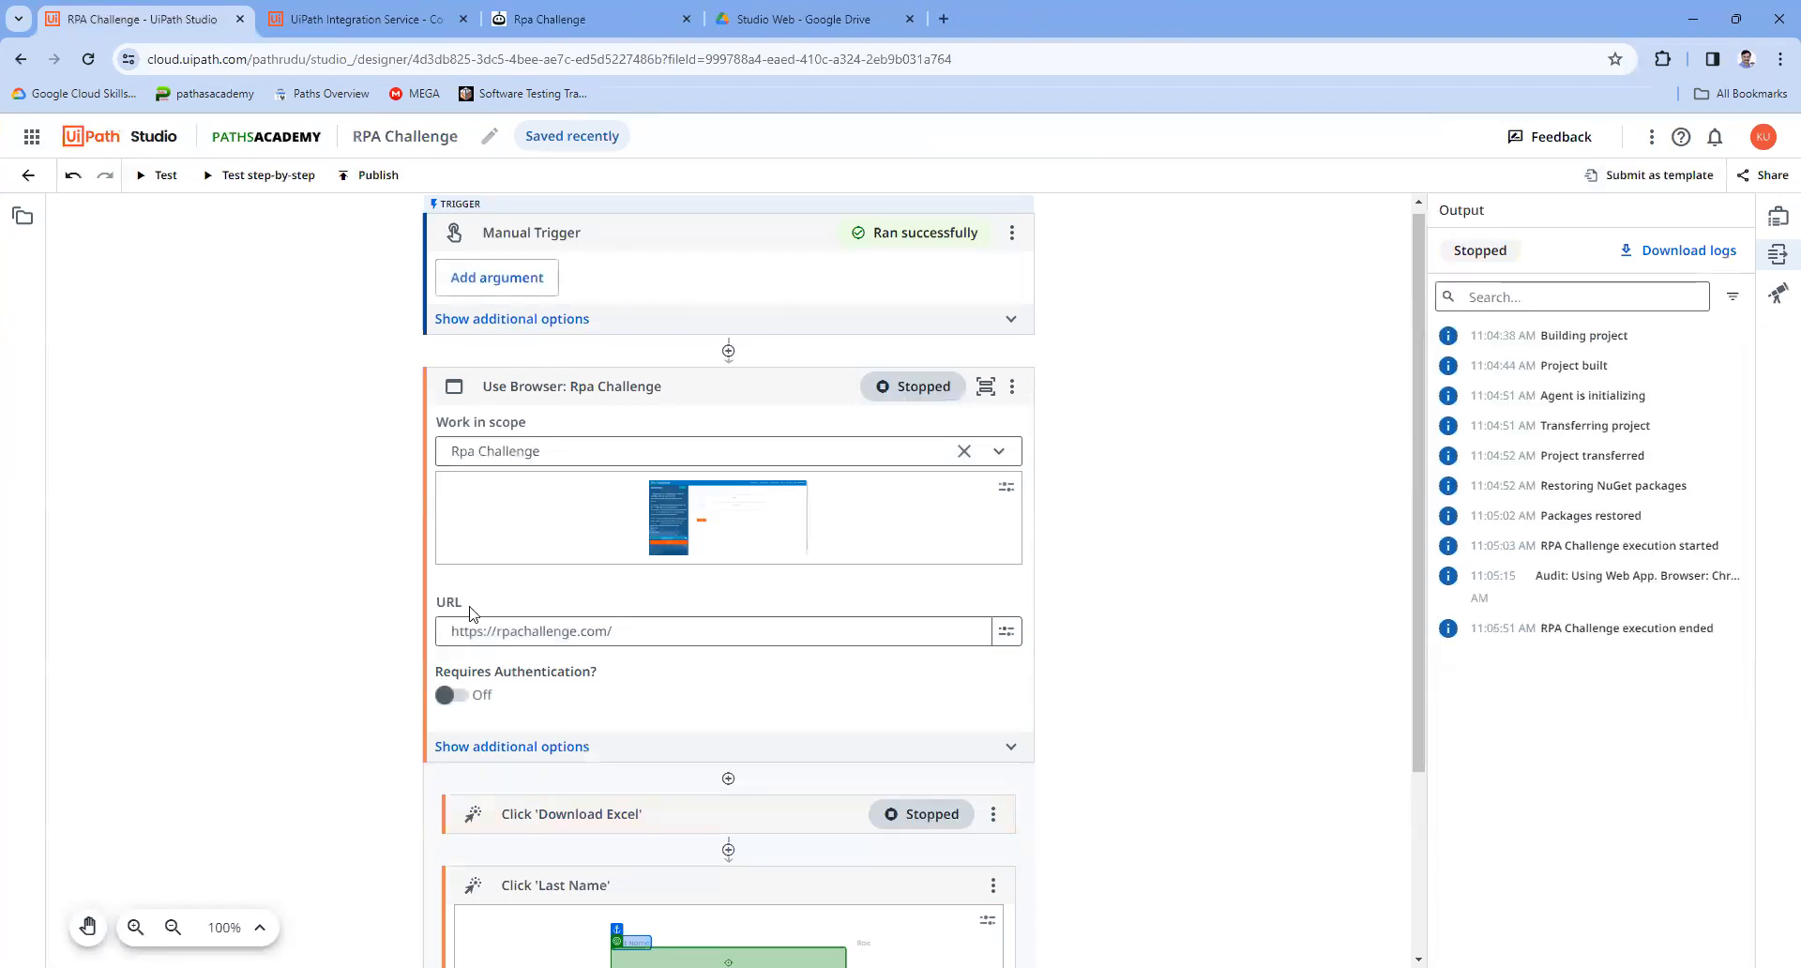
# Step: Remove the Click 'Download Excel' and Click 'Last Name' activities from the Use Browser scope
pyautogui.scroll(-3, 366, 573)
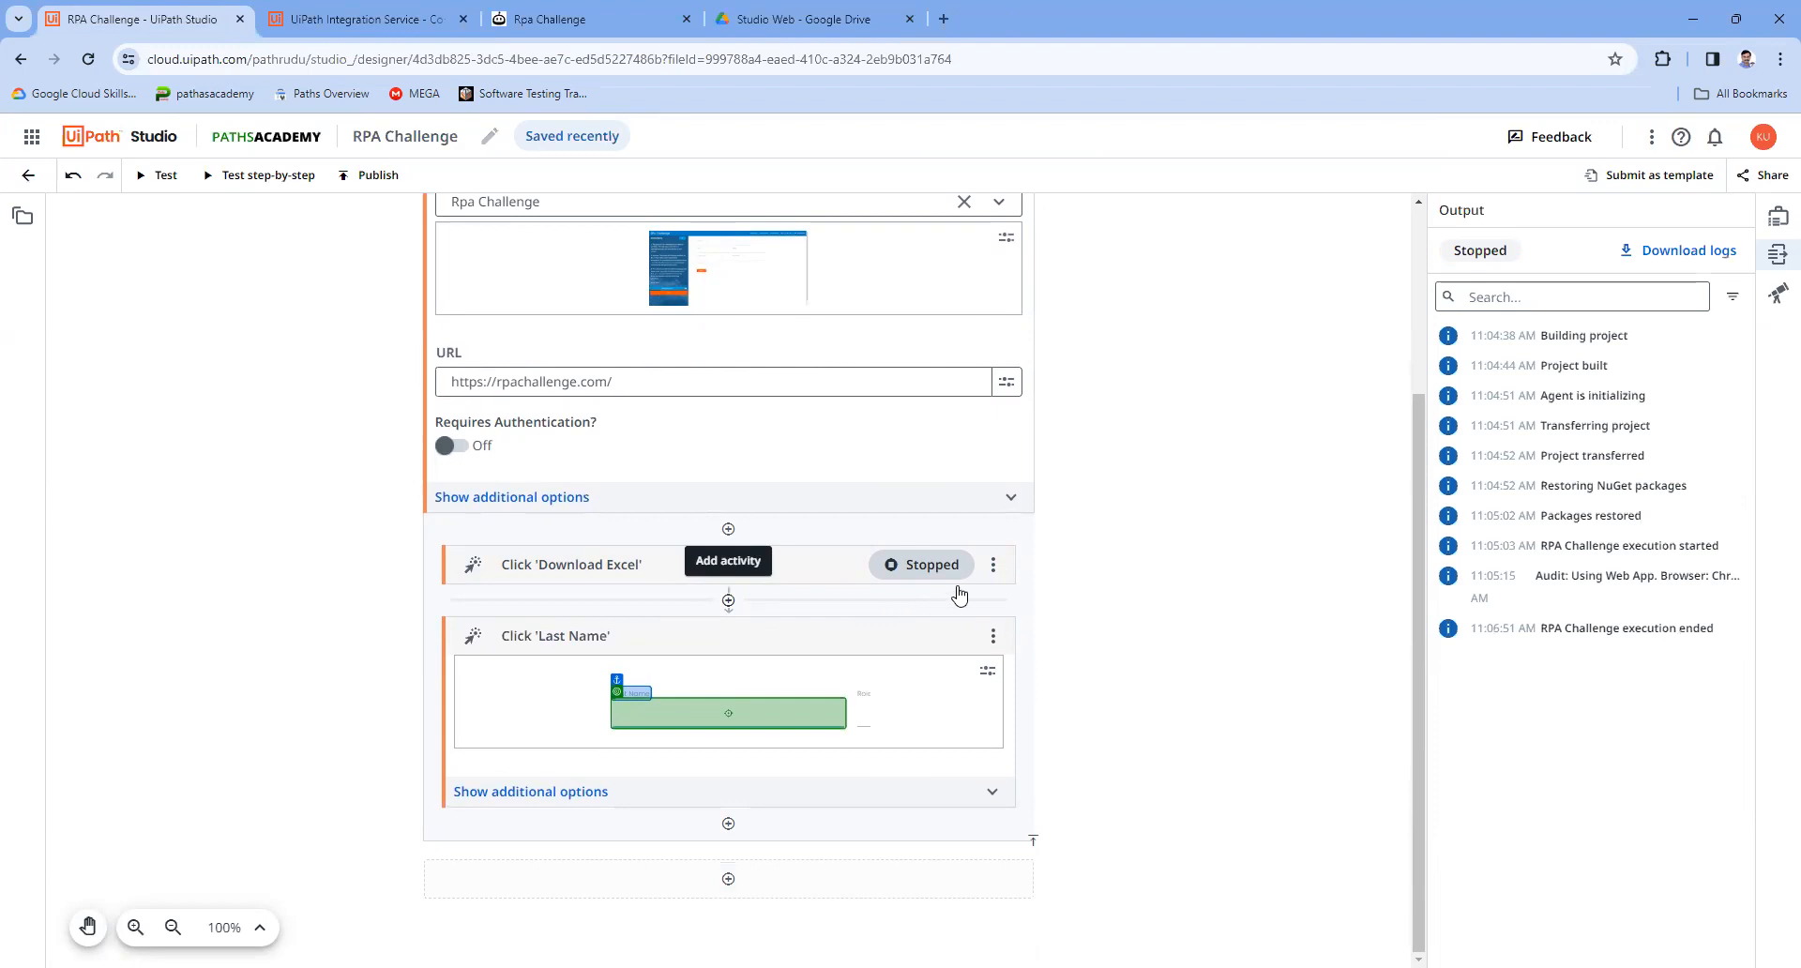
pyautogui.click(994, 568)
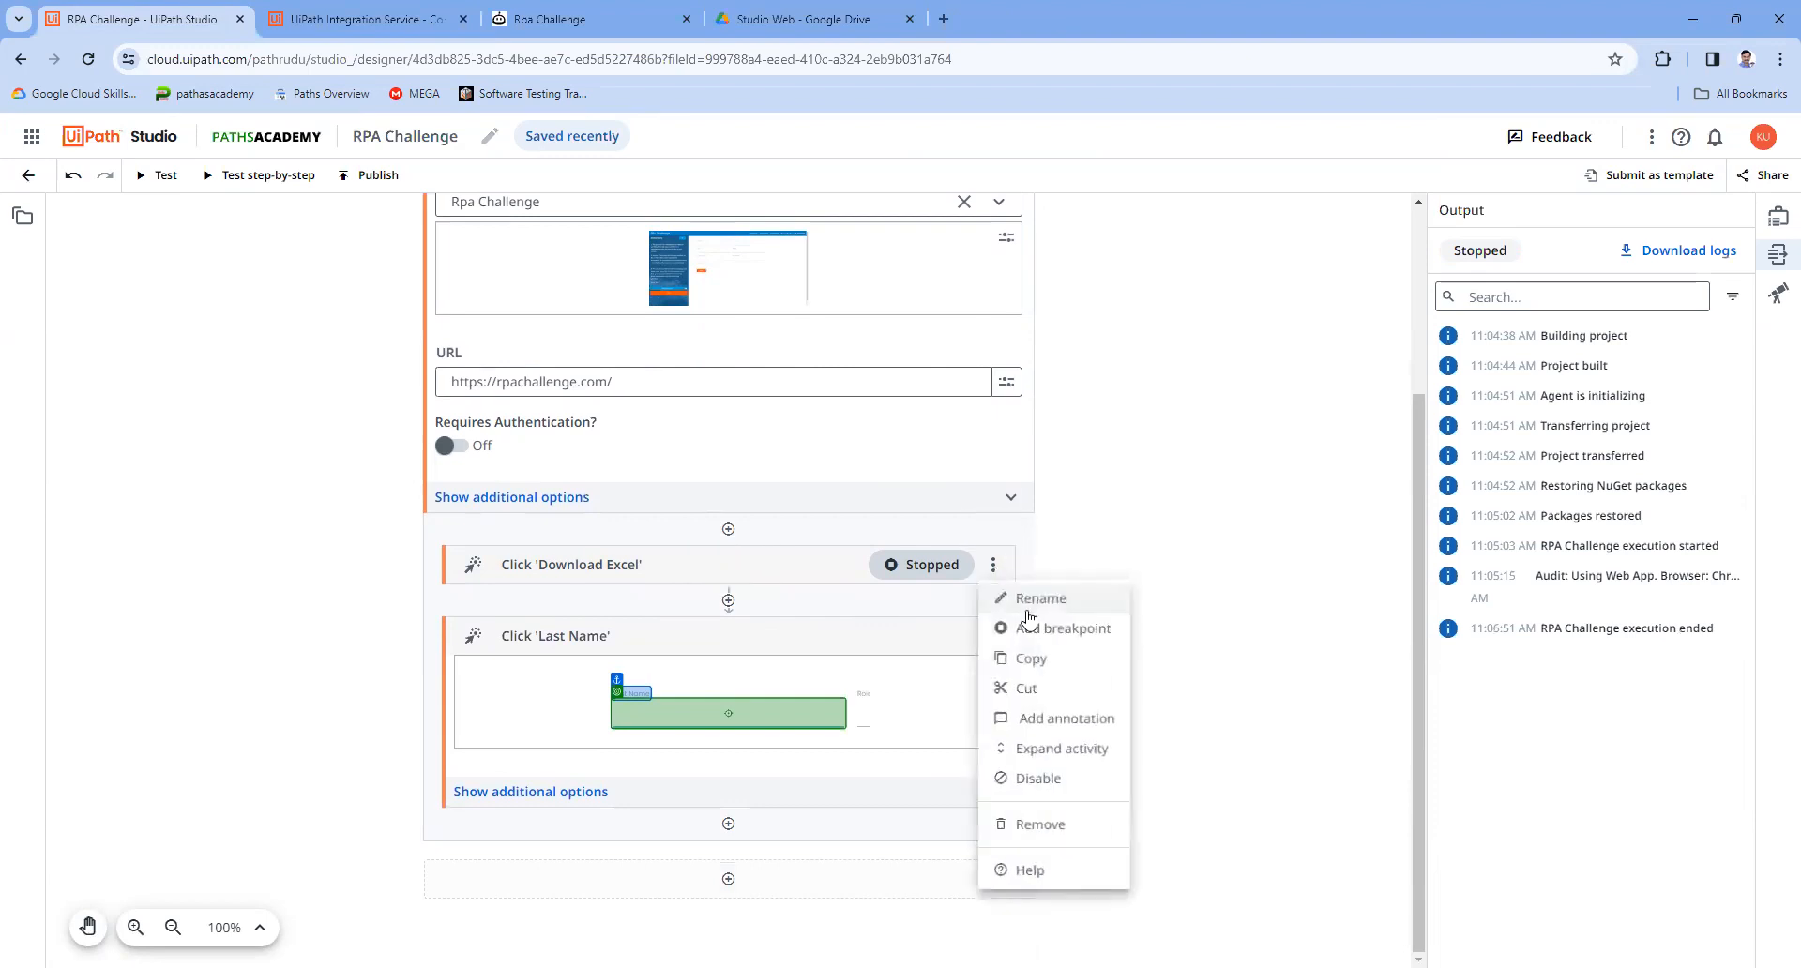
pyautogui.click(1041, 825)
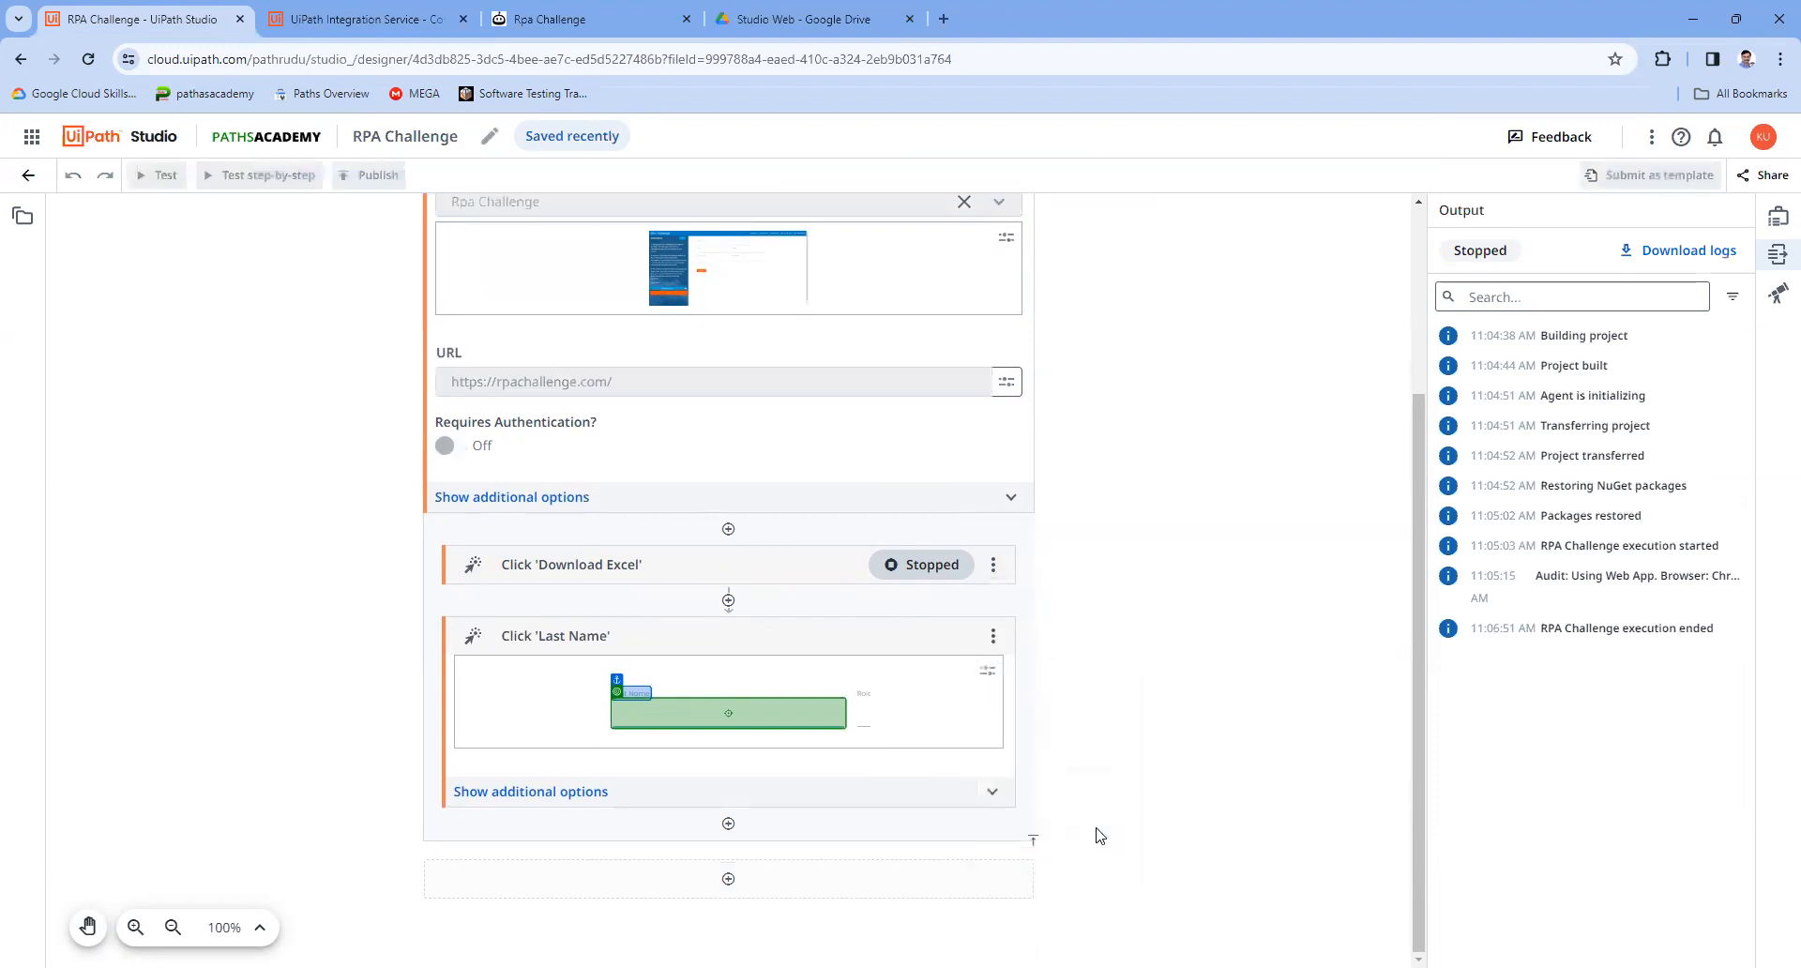
pyautogui.click(993, 636)
pyautogui.click(1056, 898)
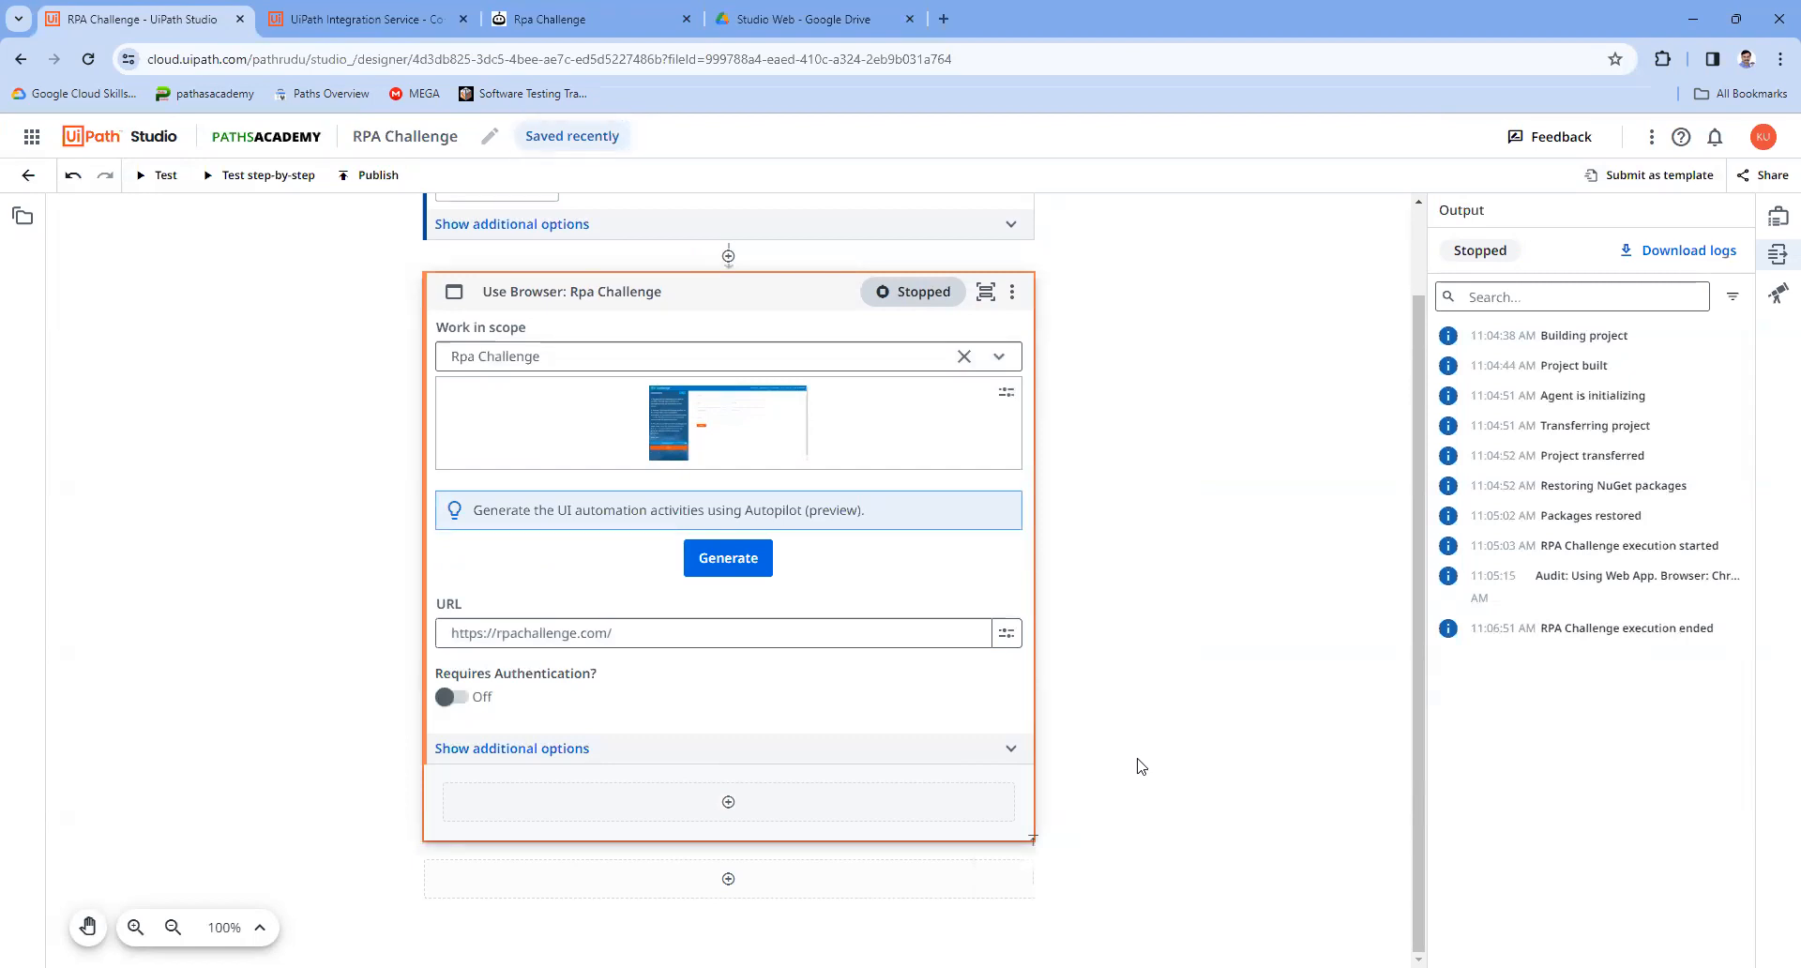
pyautogui.click(778, 11)
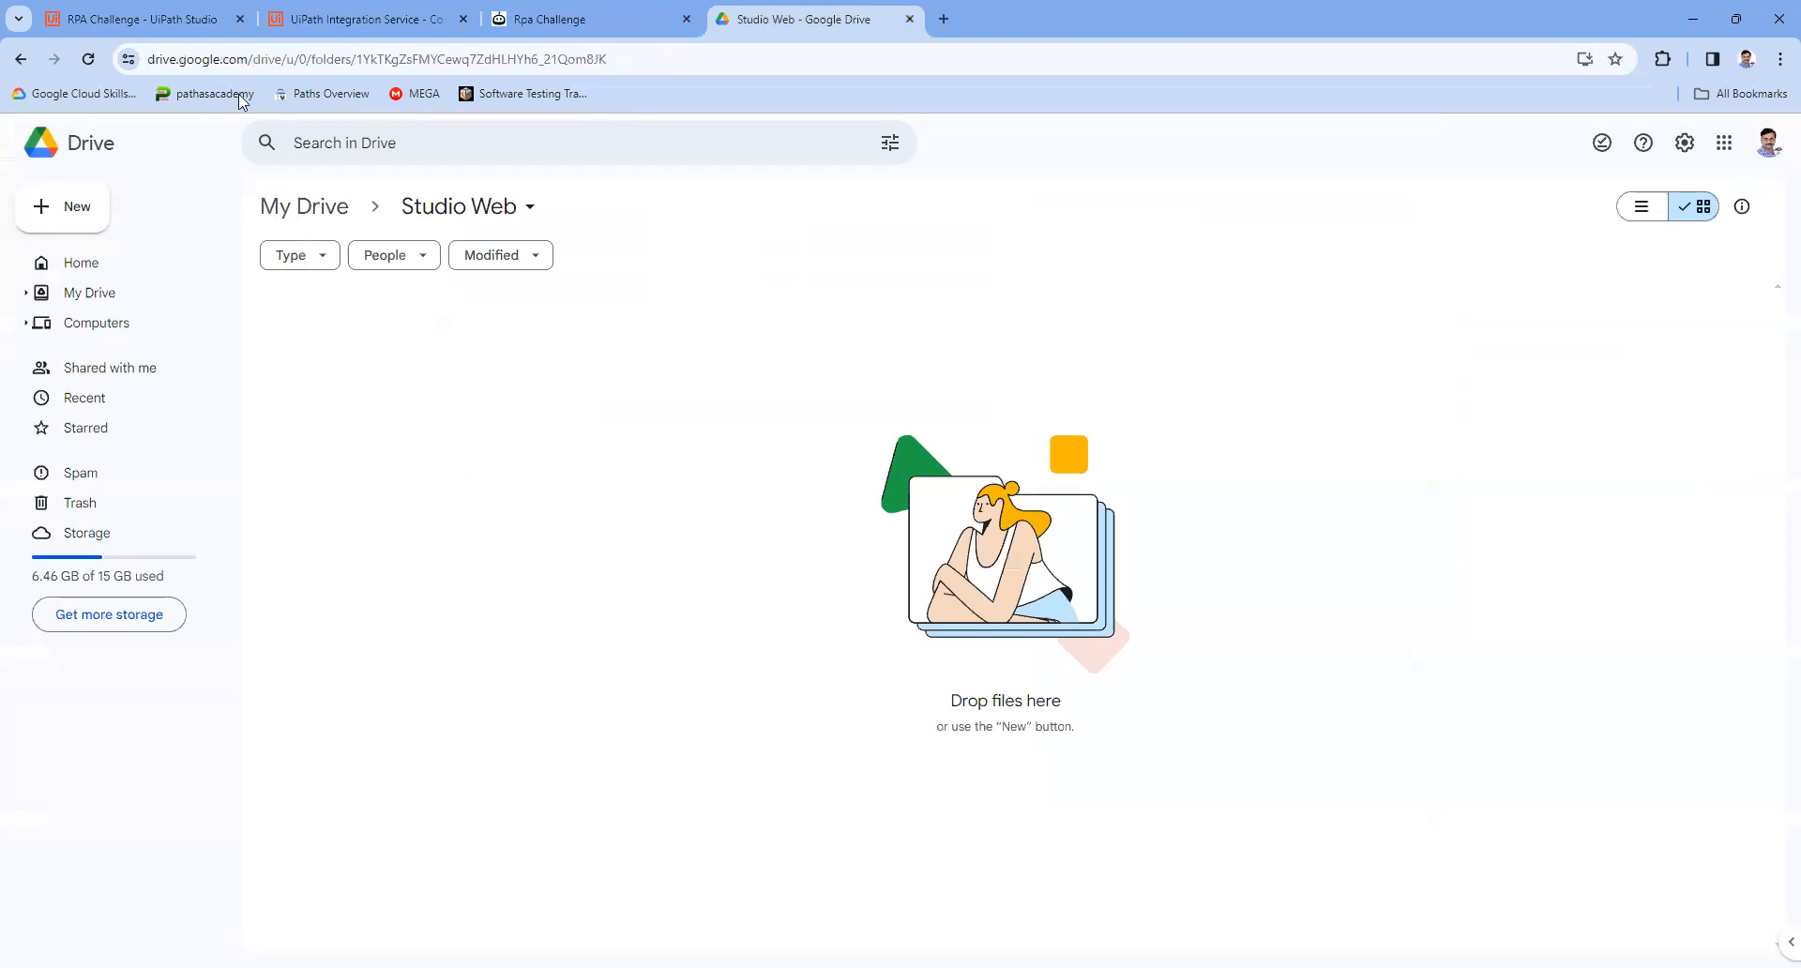
pyautogui.click(141, 18)
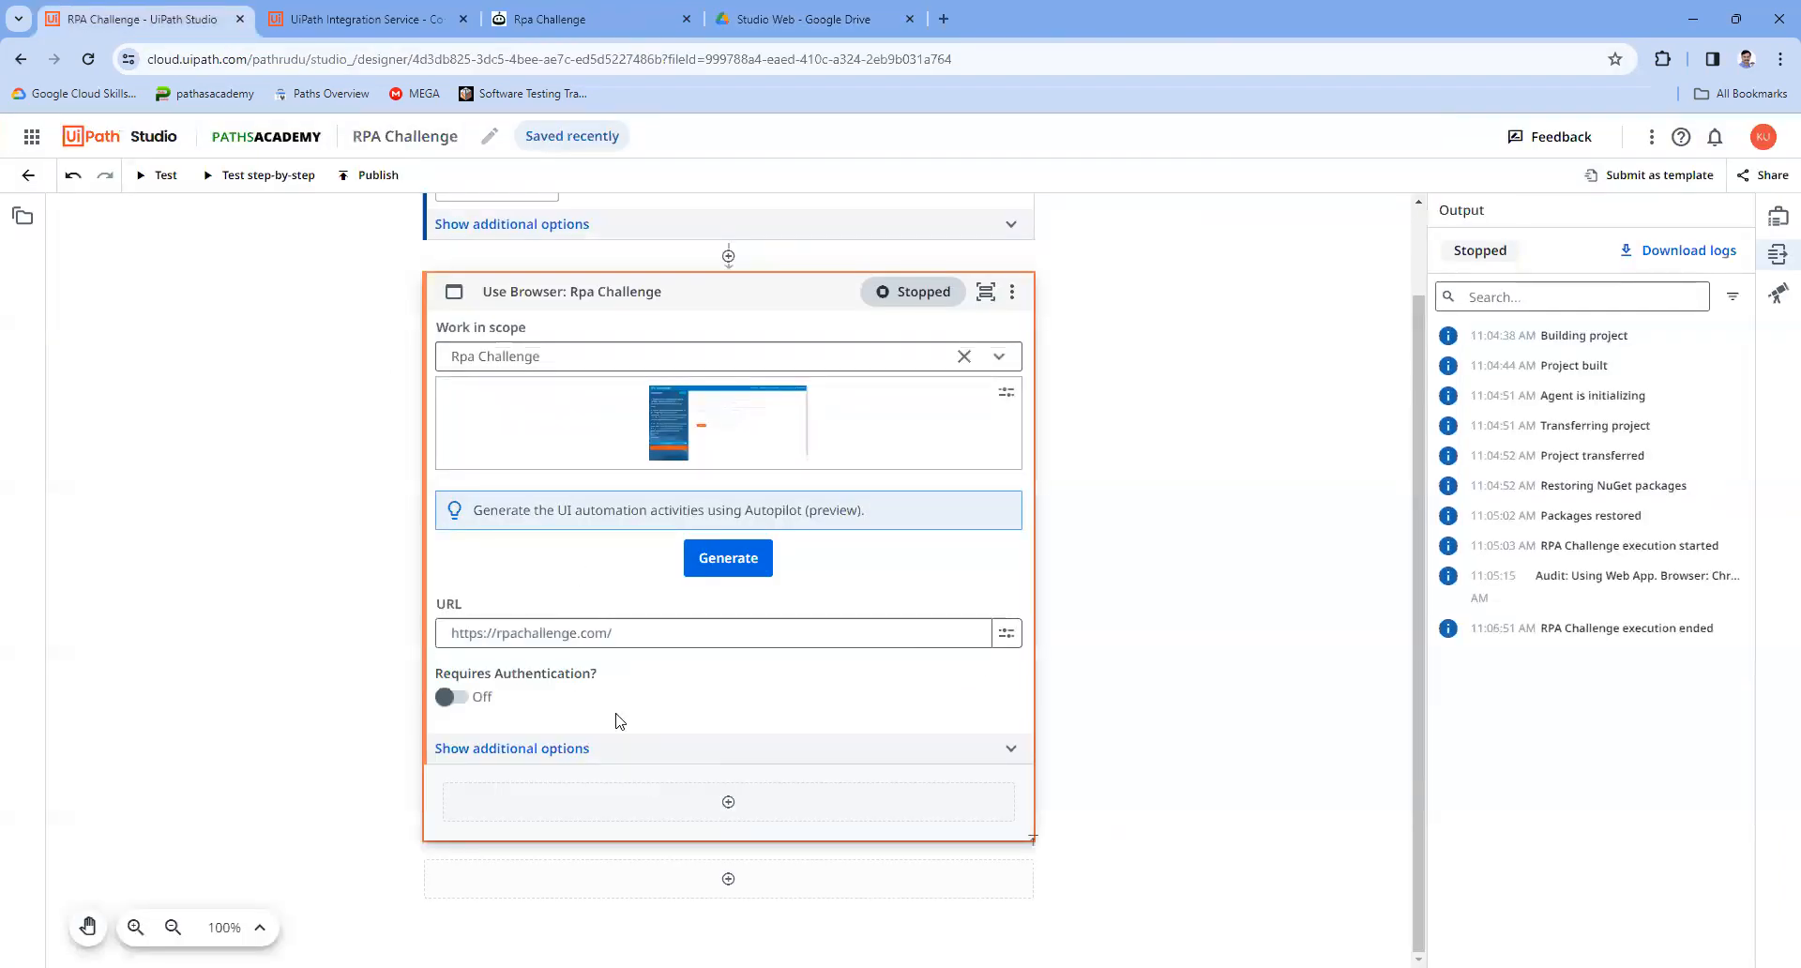
pyautogui.click(605, 17)
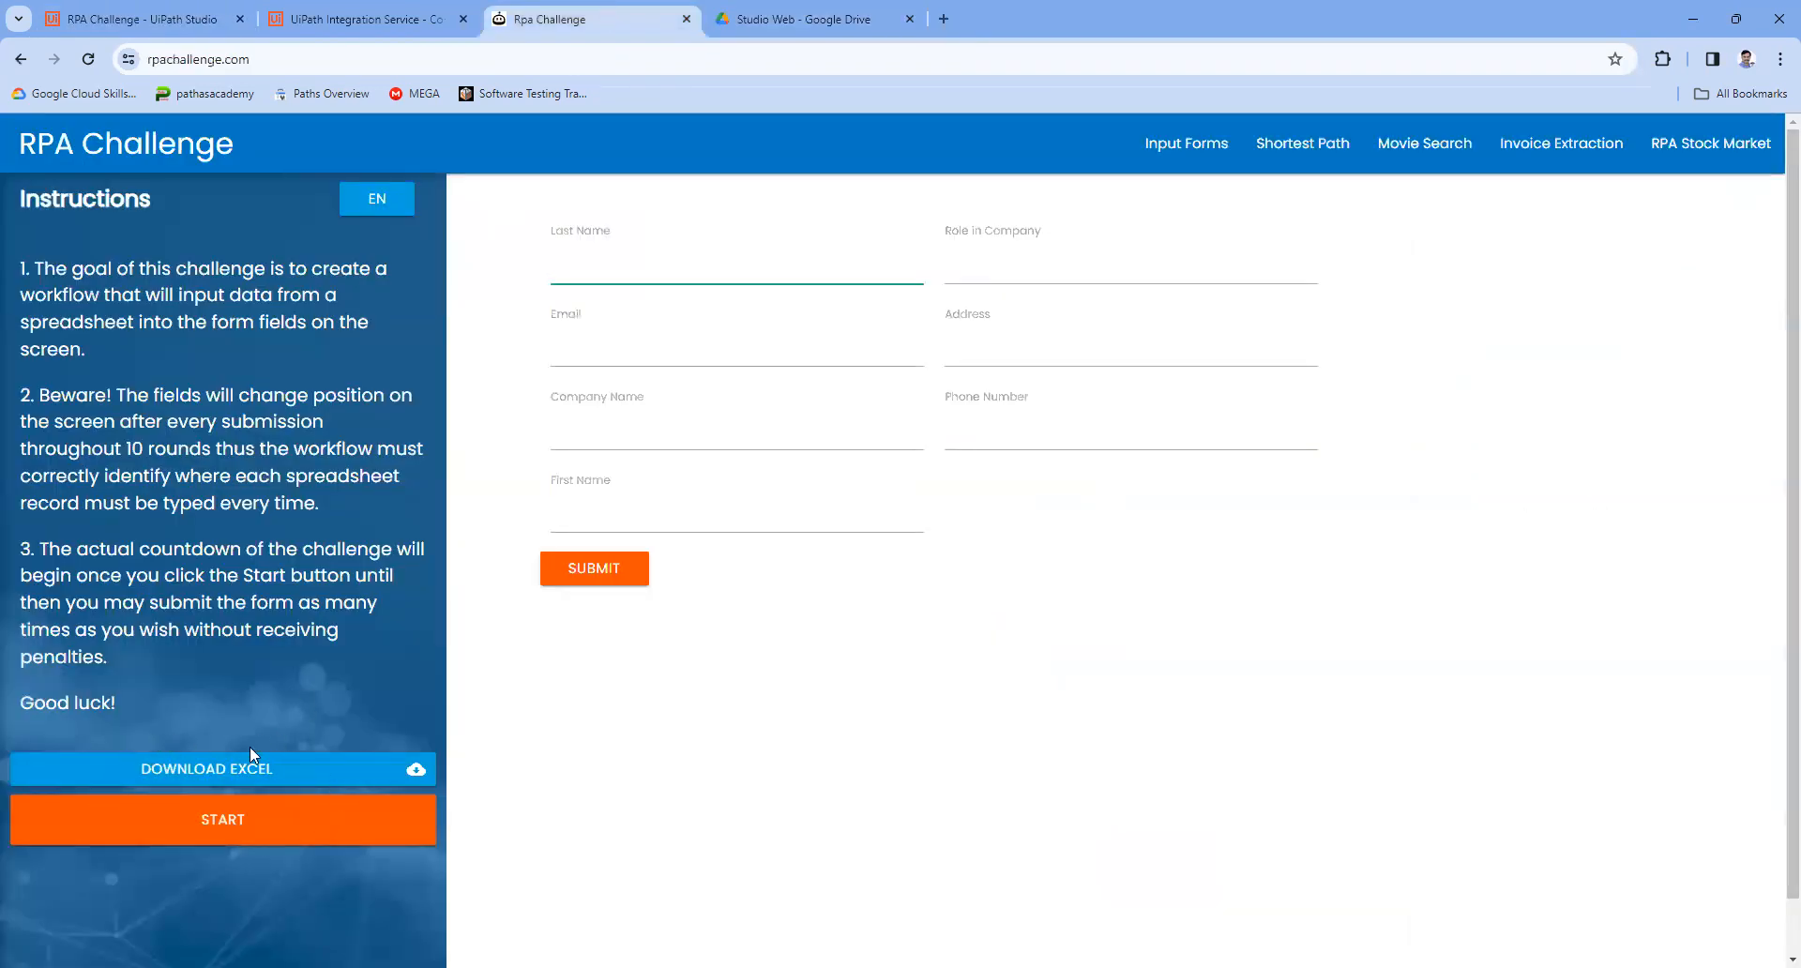
pyautogui.click(140, 19)
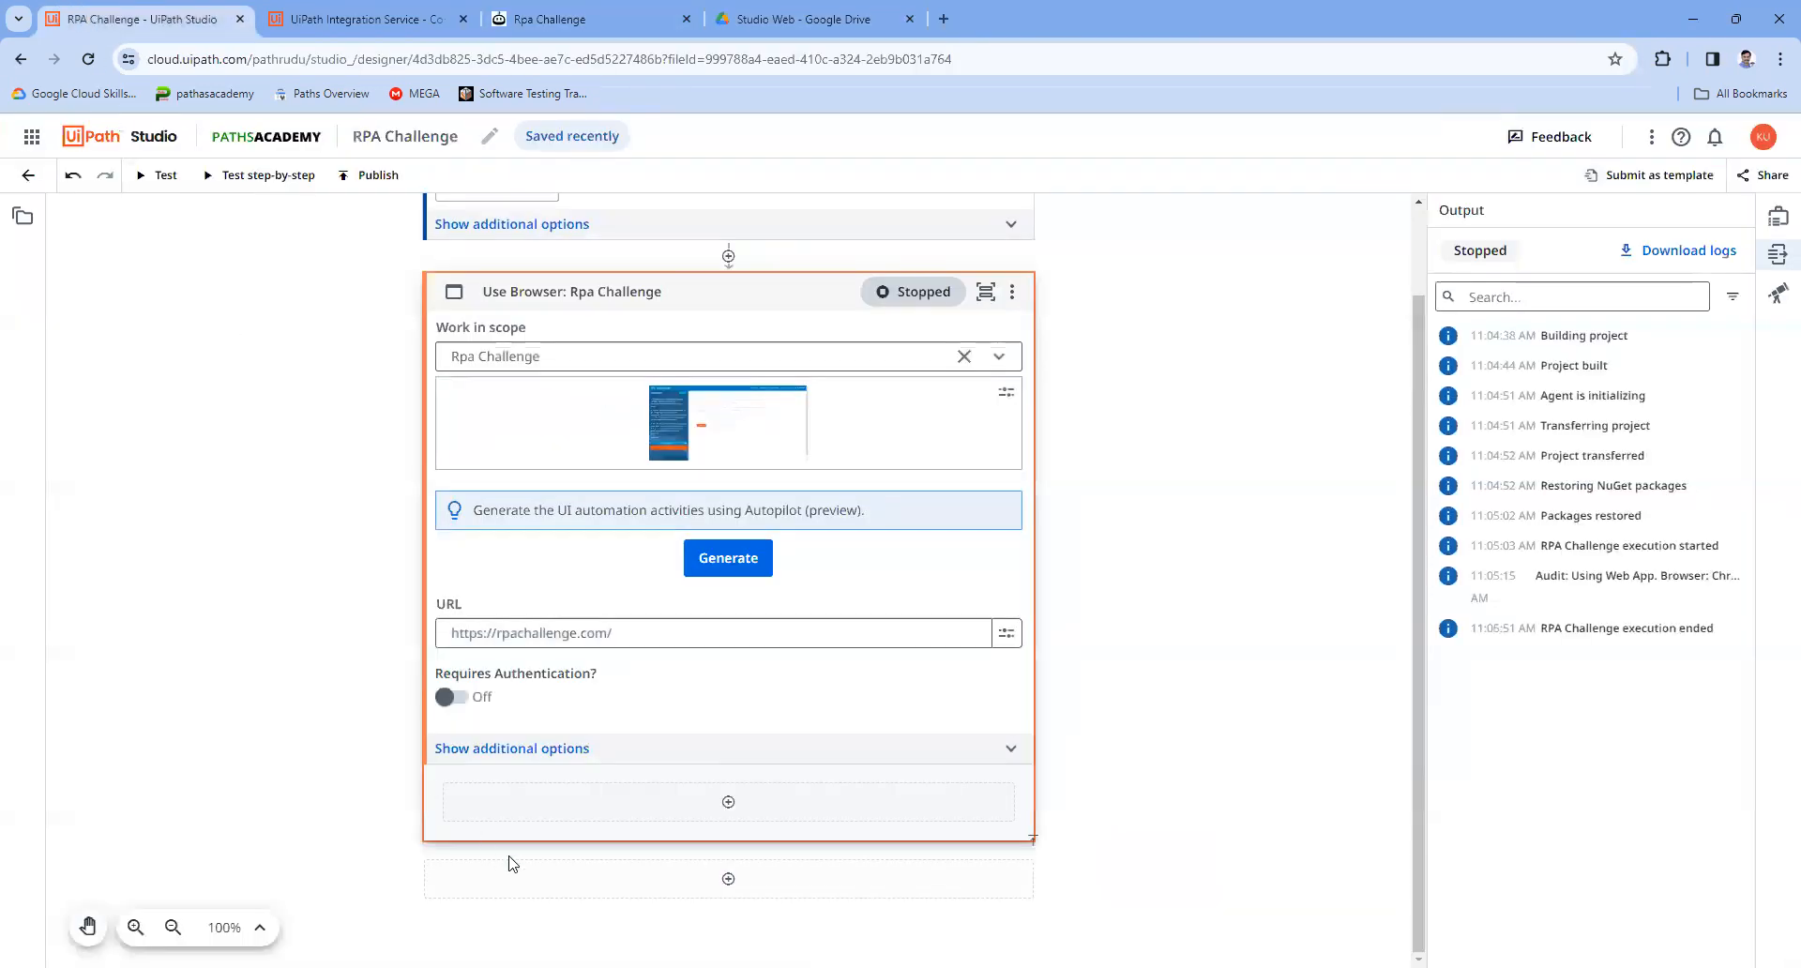
# Step: Add a Get Attribute activity inside the Use Browser scope and indicate the challenge page's Download Excel button as its target
pyautogui.click(728, 803)
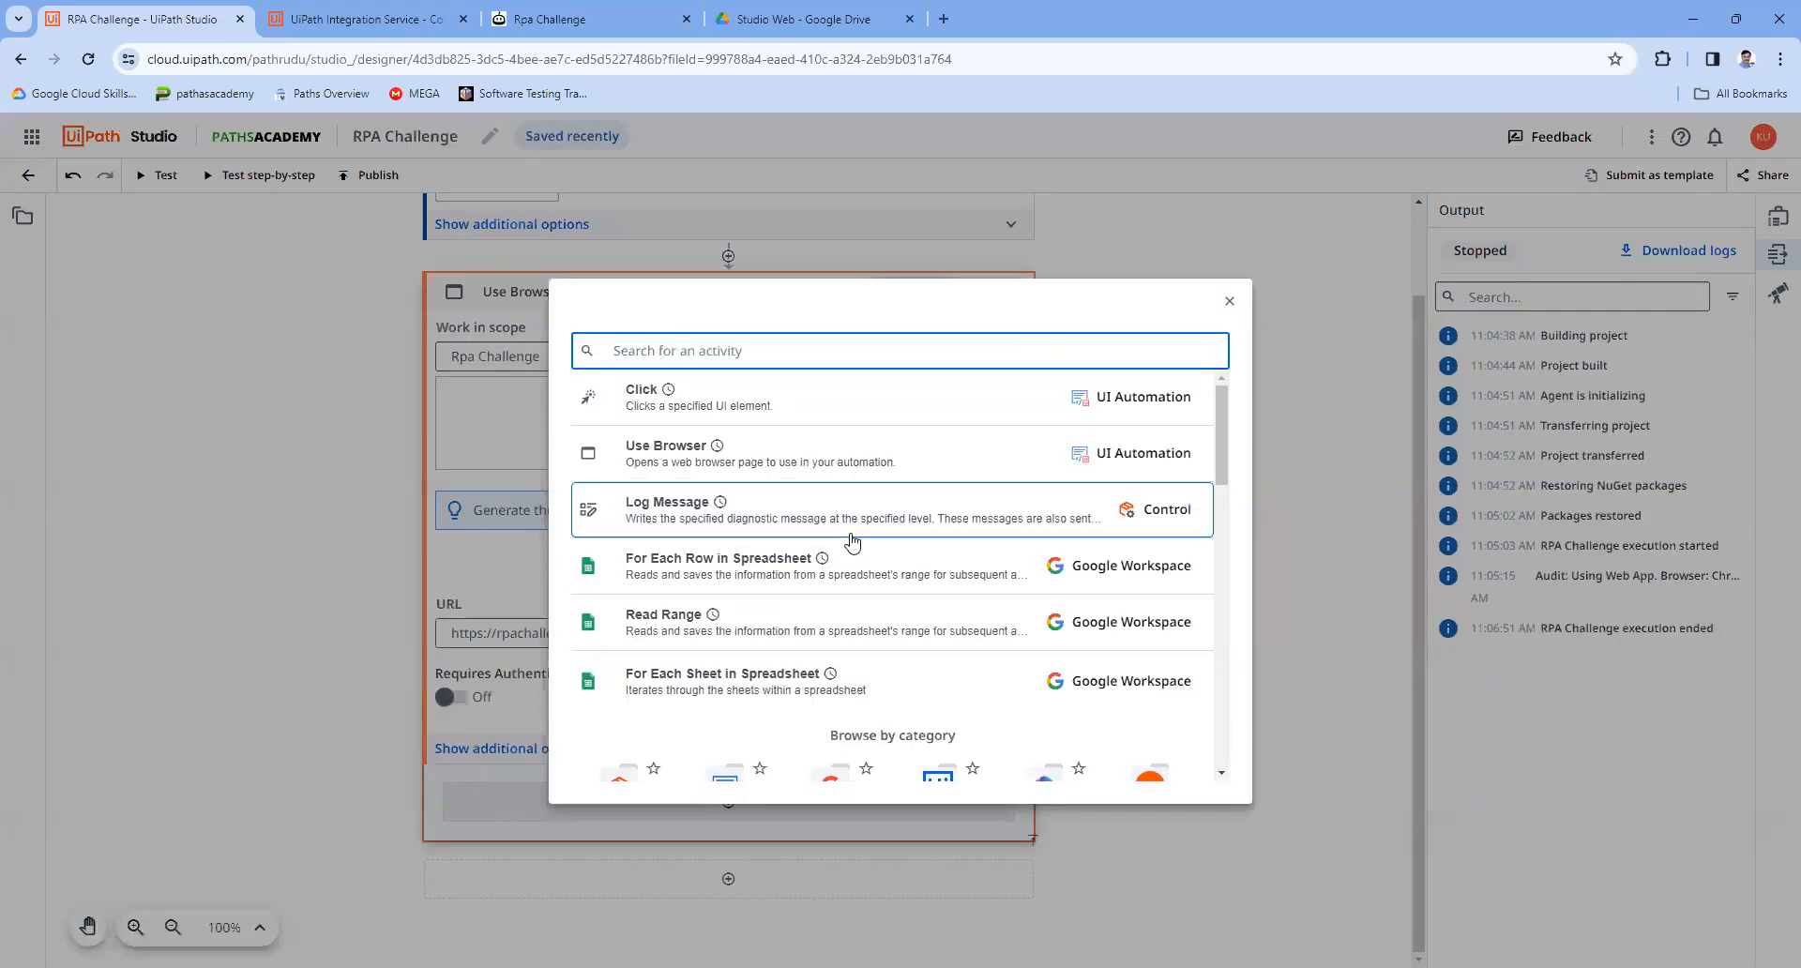
pyautogui.write('get attr')
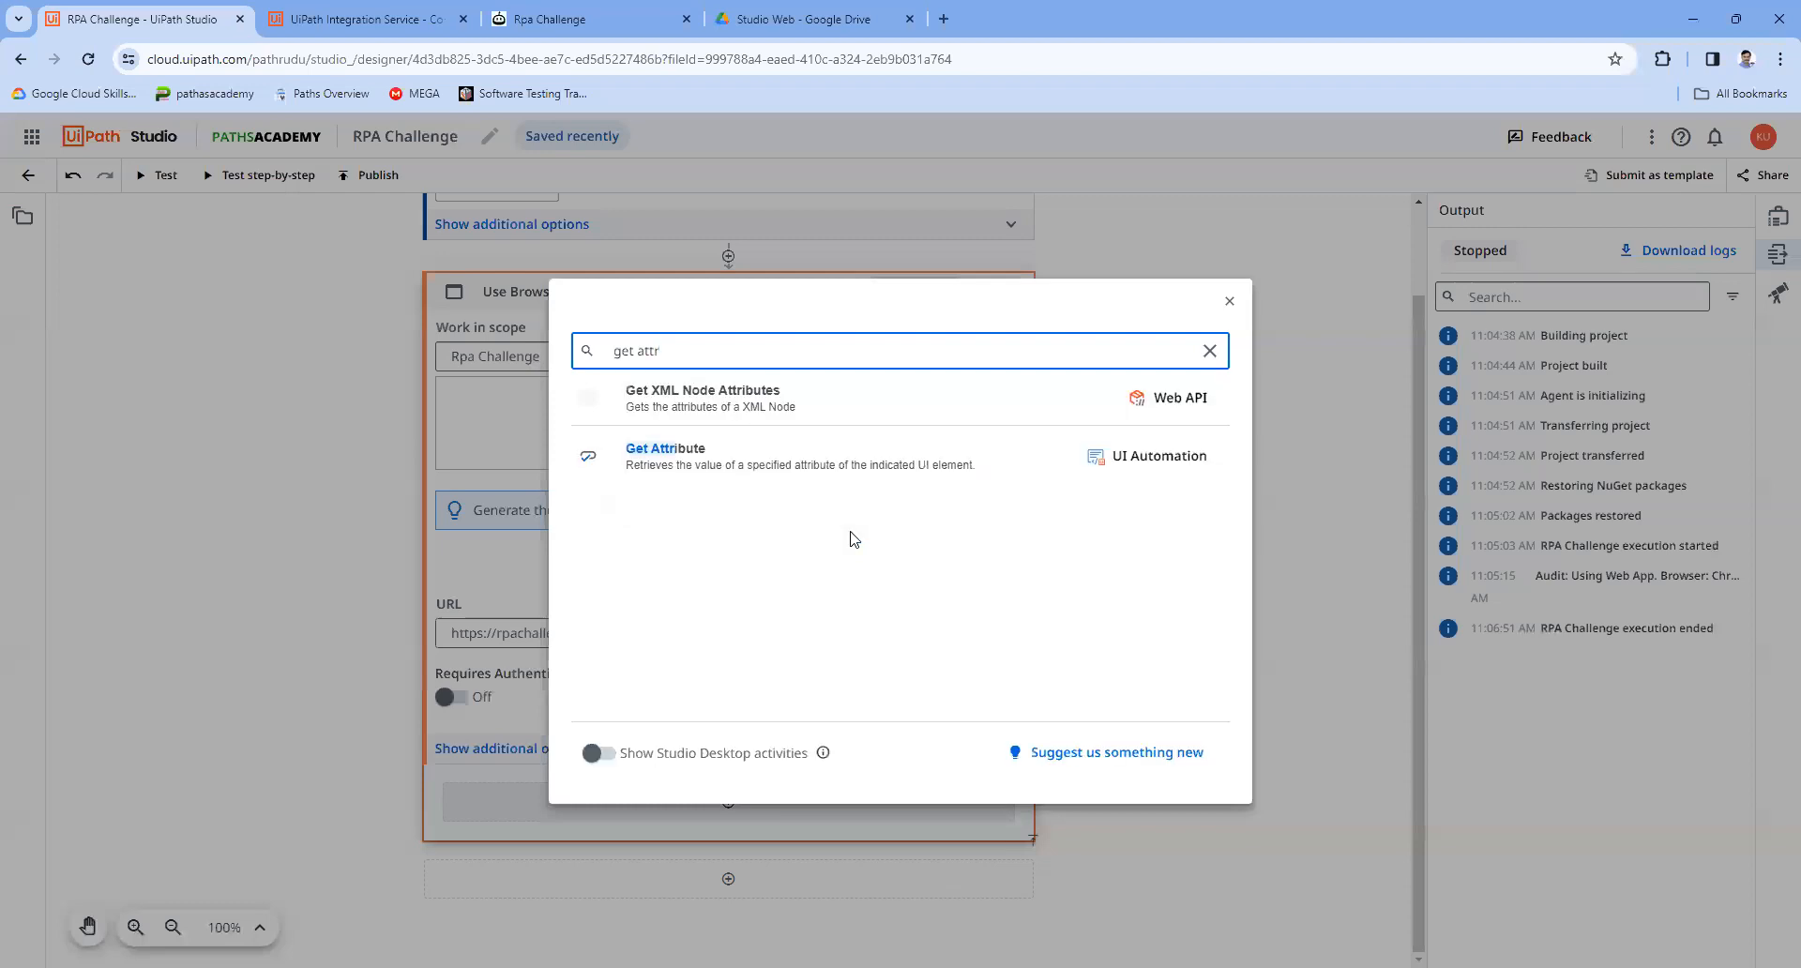
pyautogui.click(794, 466)
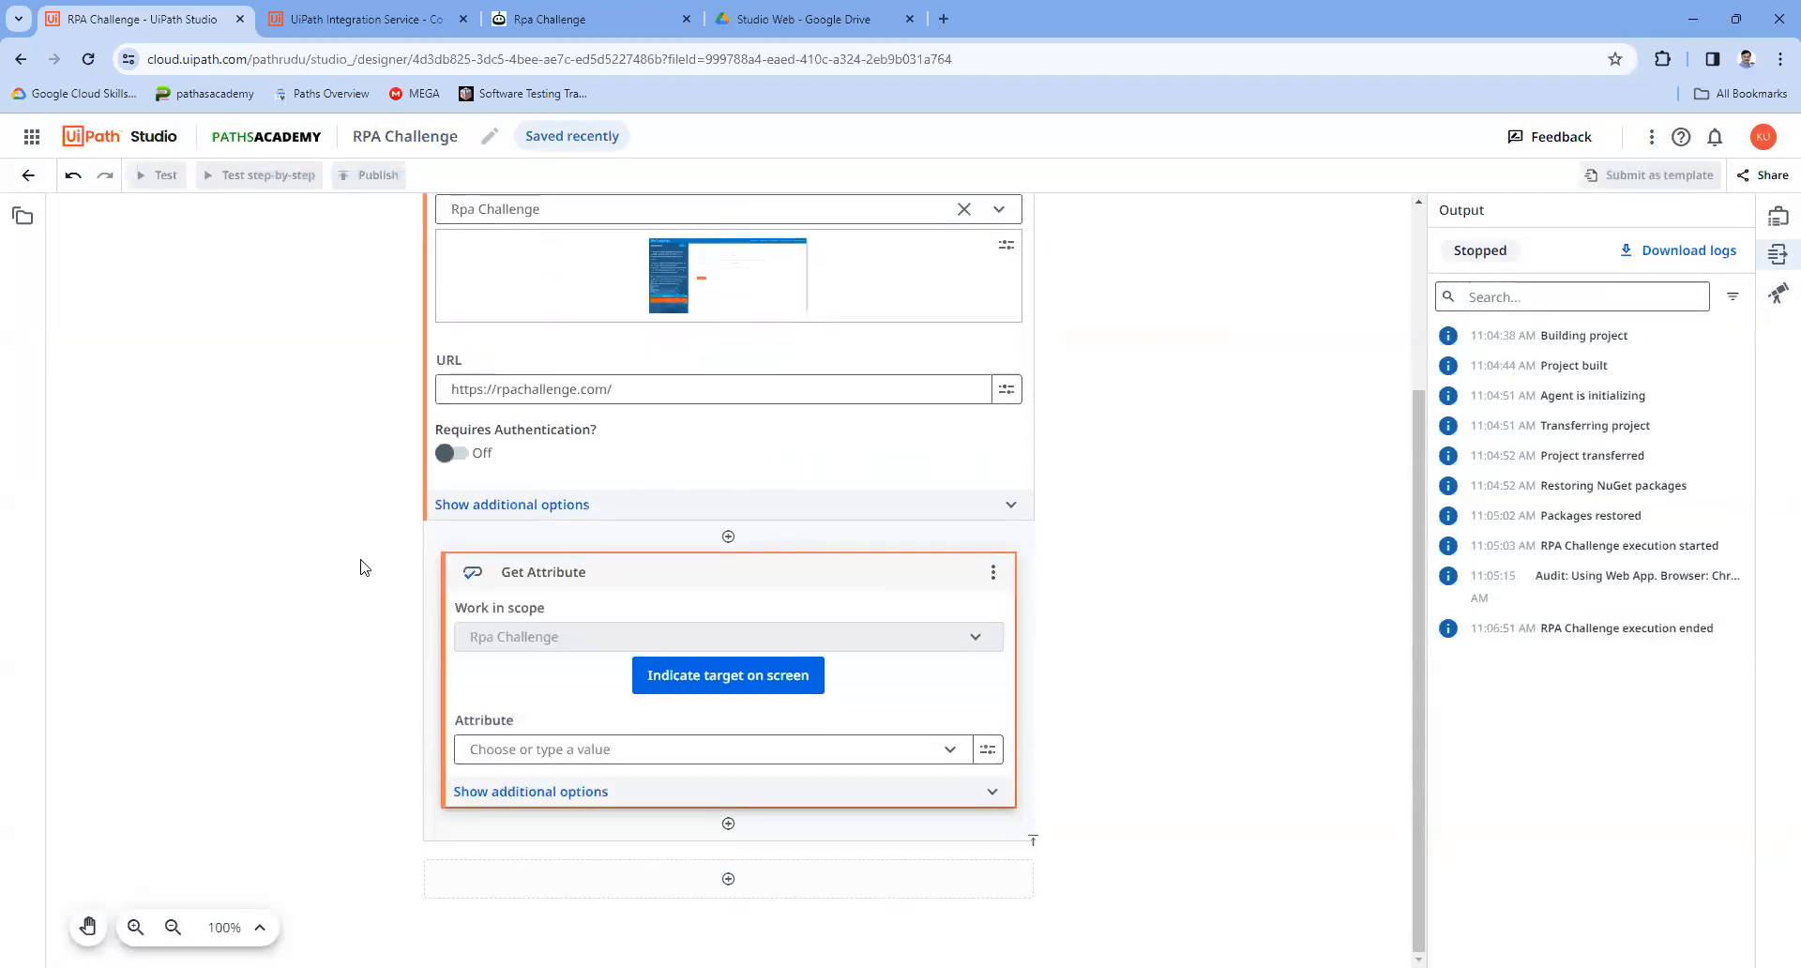
pyautogui.click(758, 676)
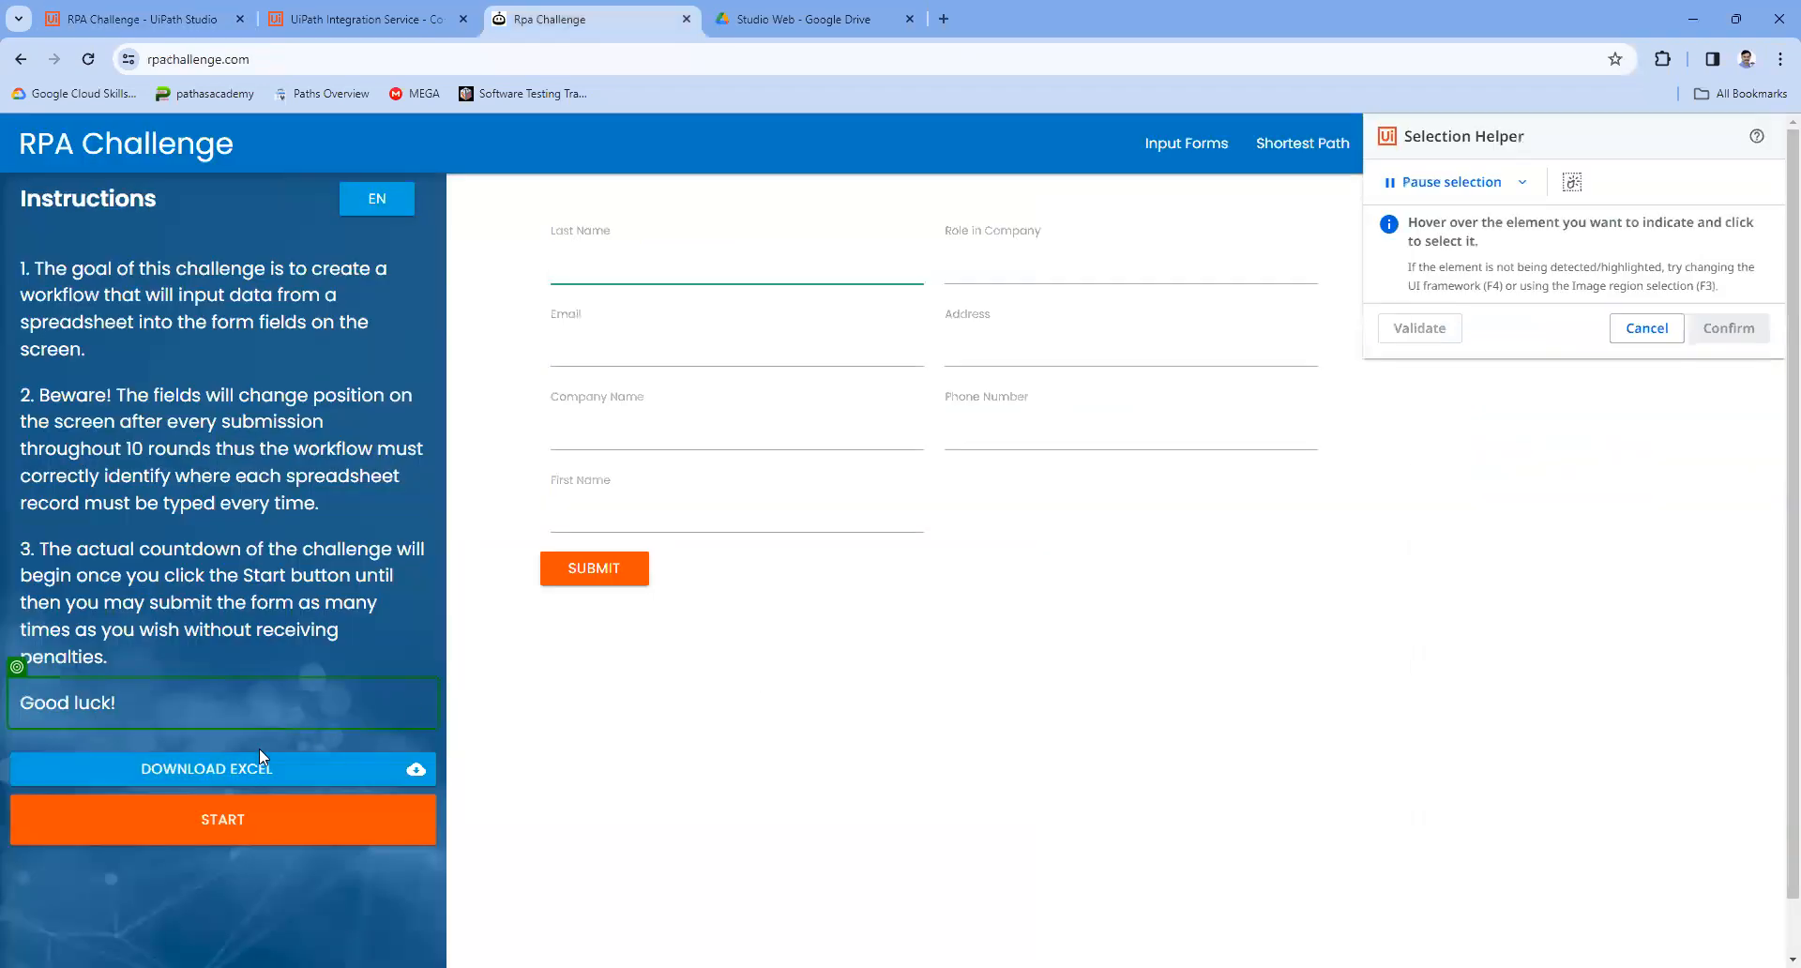
pyautogui.click(242, 766)
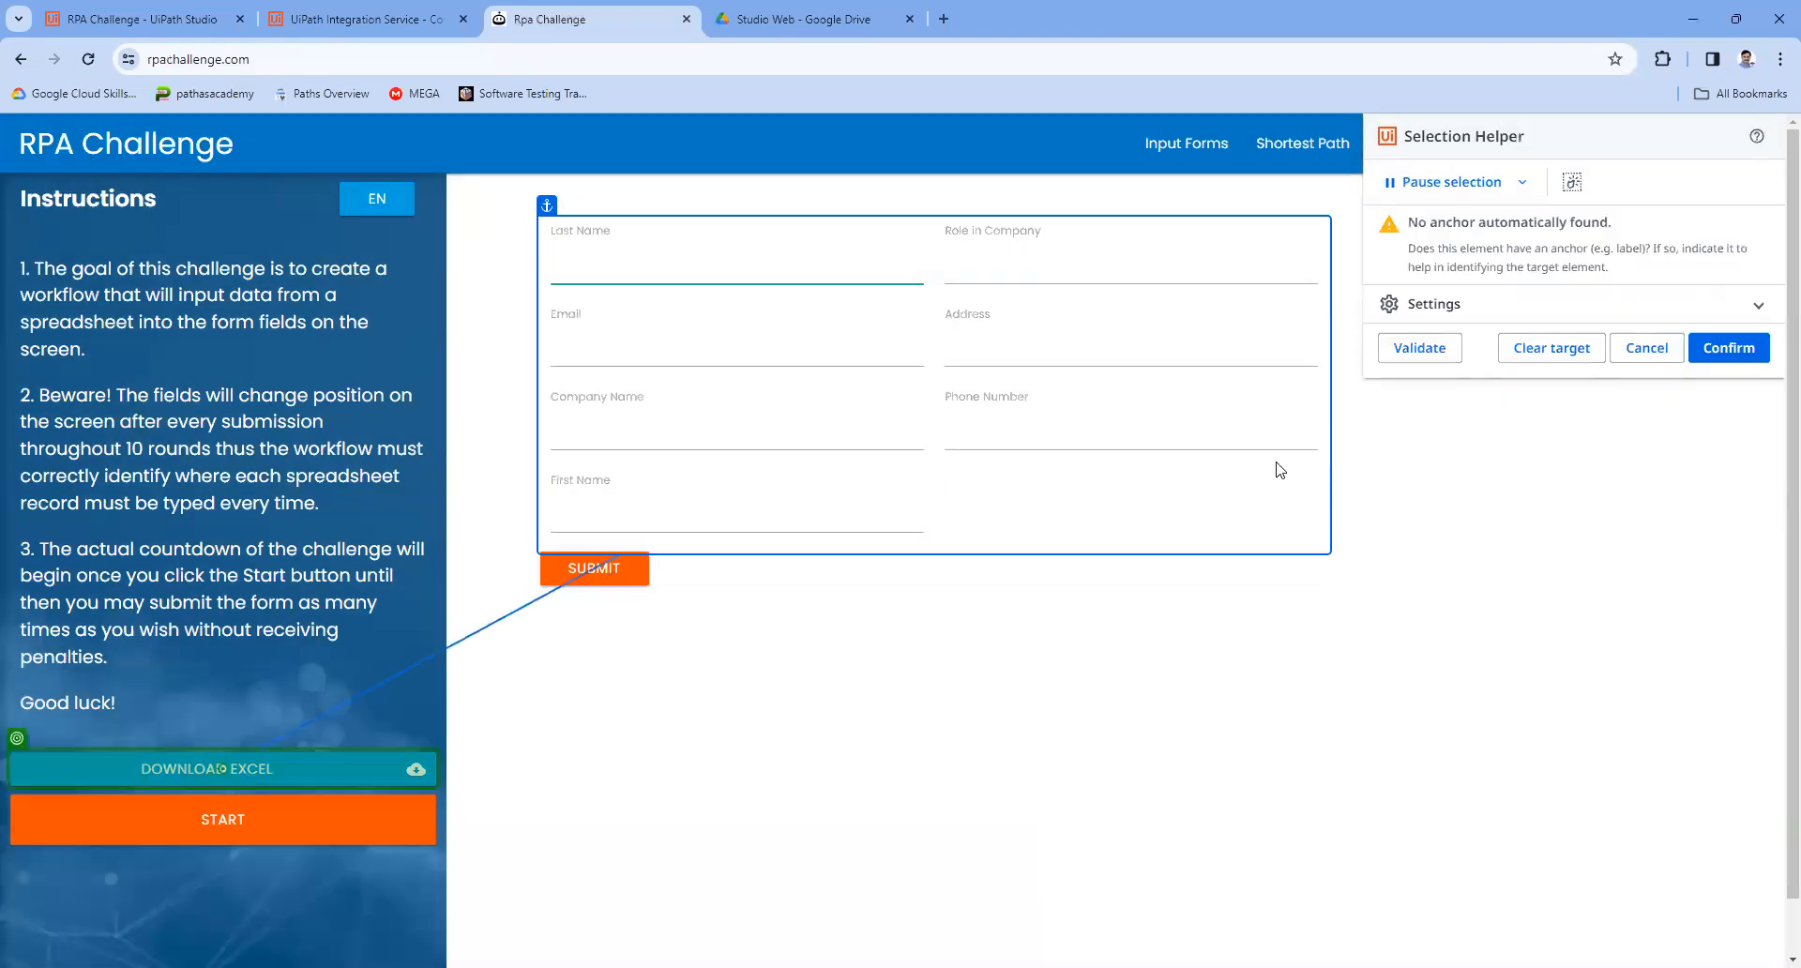
pyautogui.click(1729, 349)
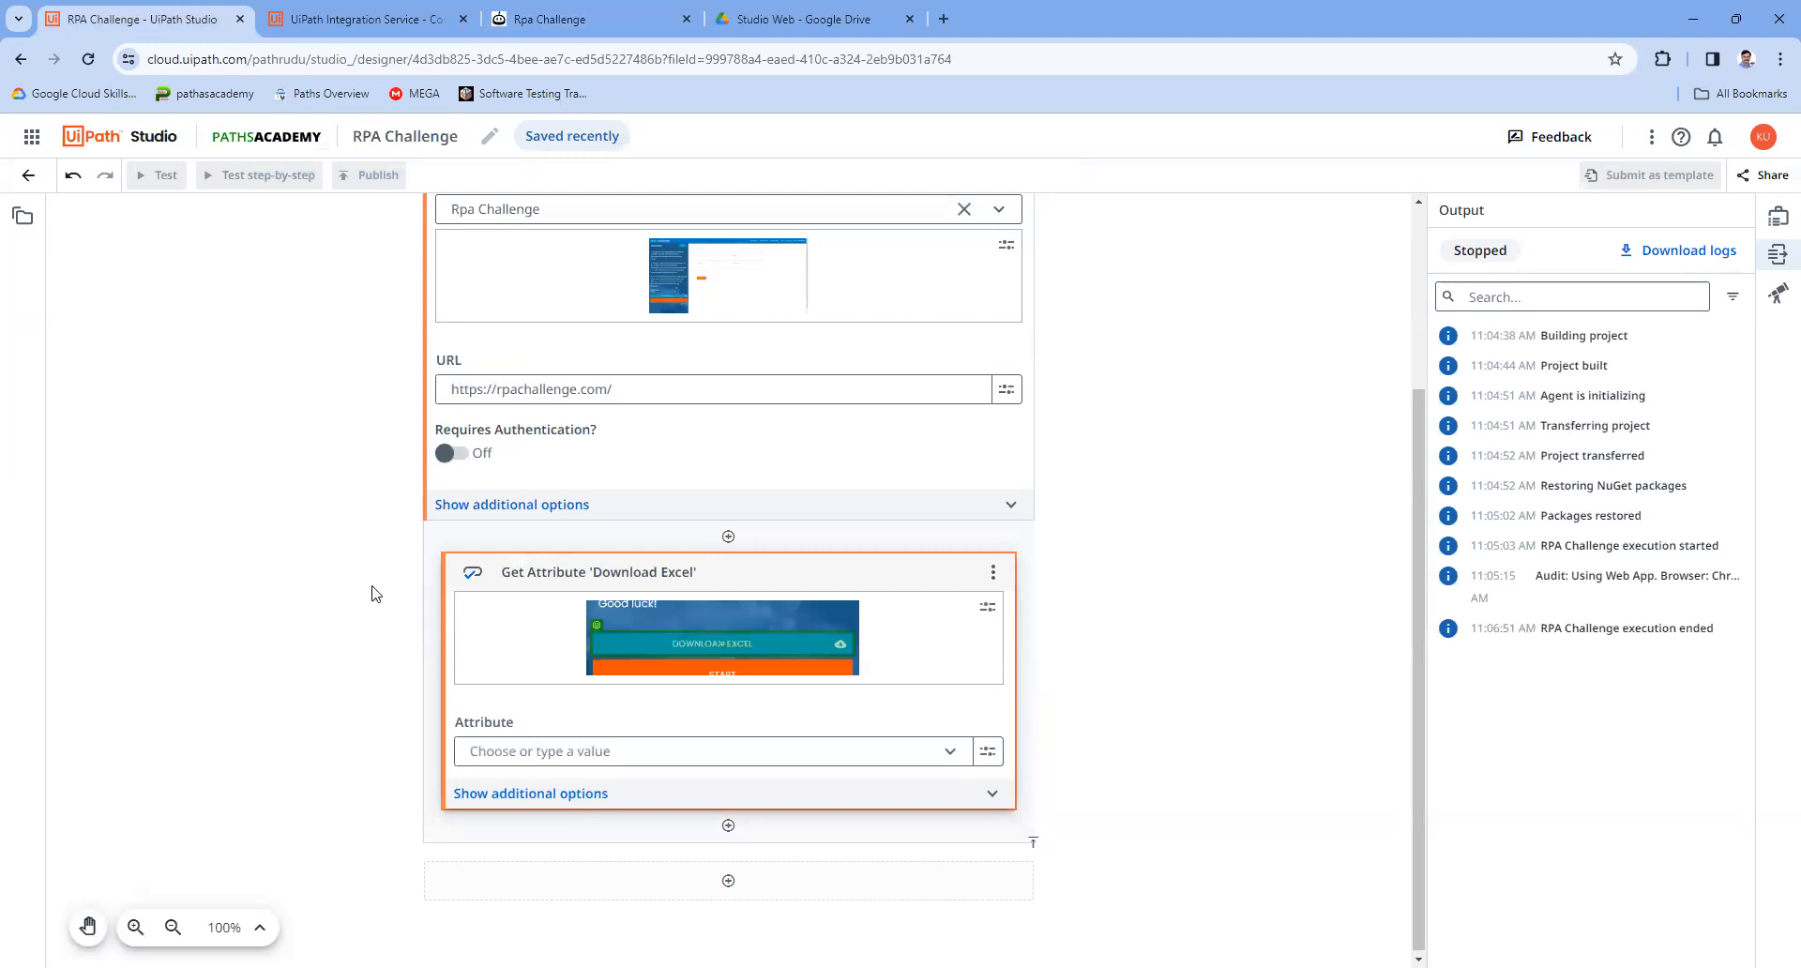
# Step: Set the Get Attribute activity to retrieve the button's href attribute (./assets/downloadFiles/challenge.xlsx)
pyautogui.click(950, 751)
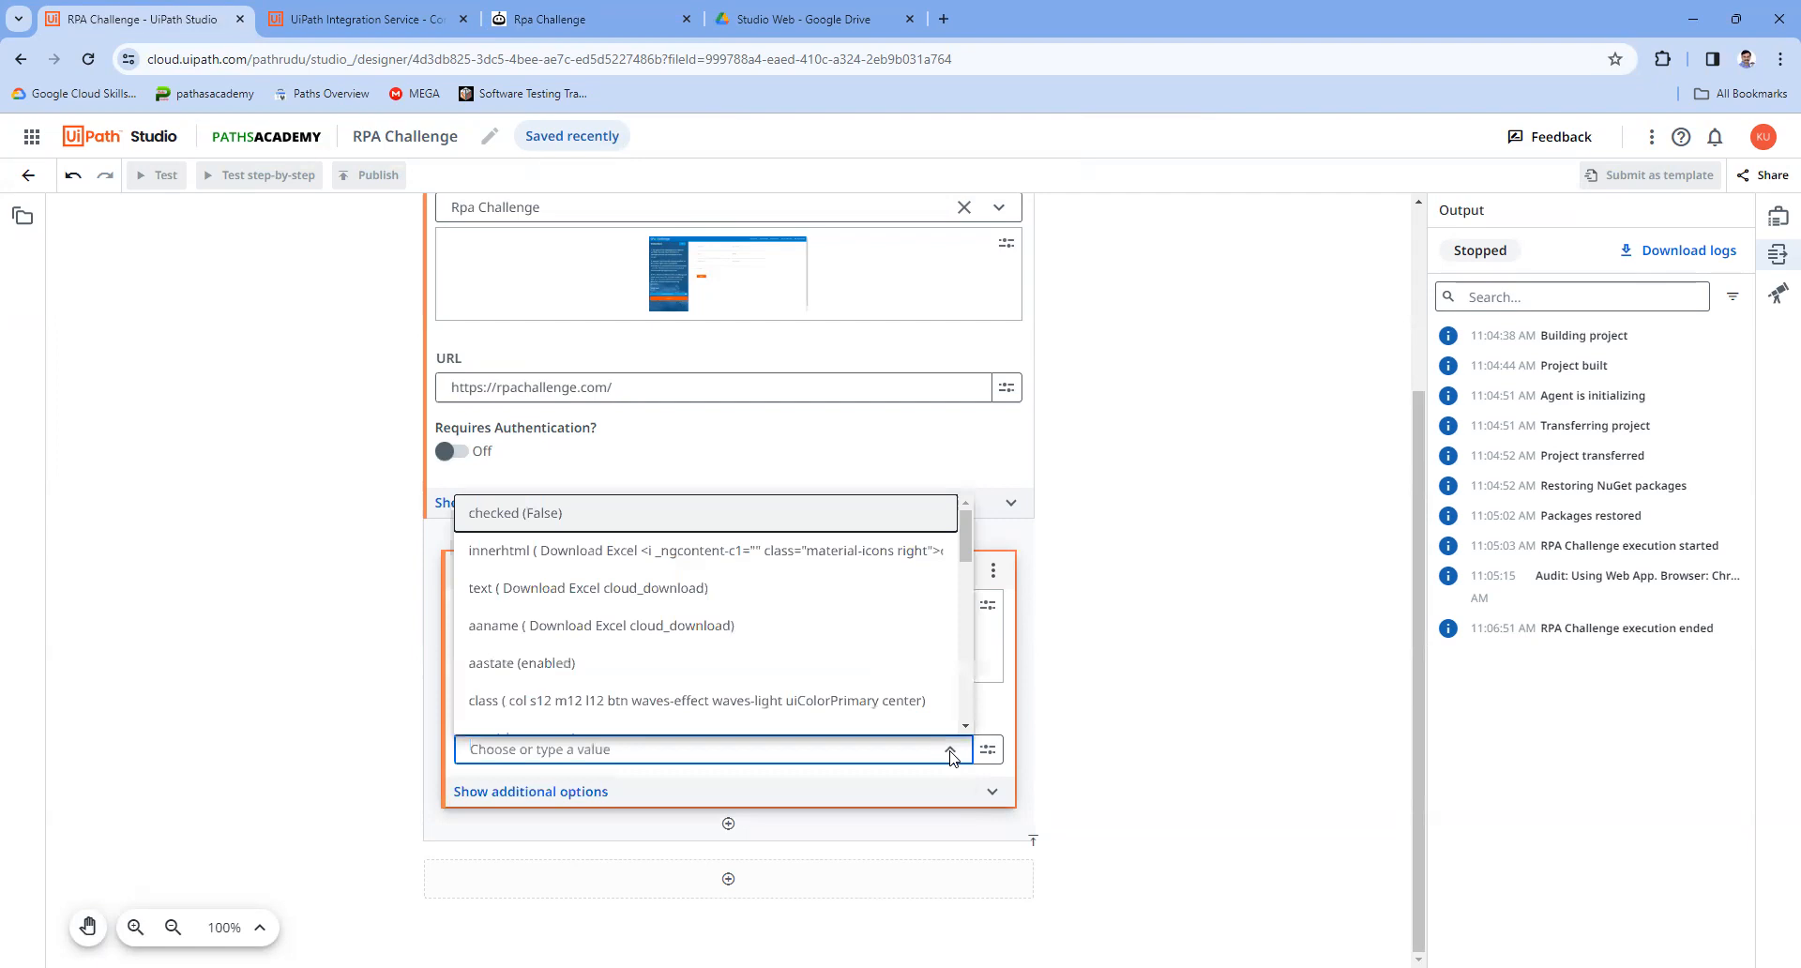
pyautogui.write('hre')
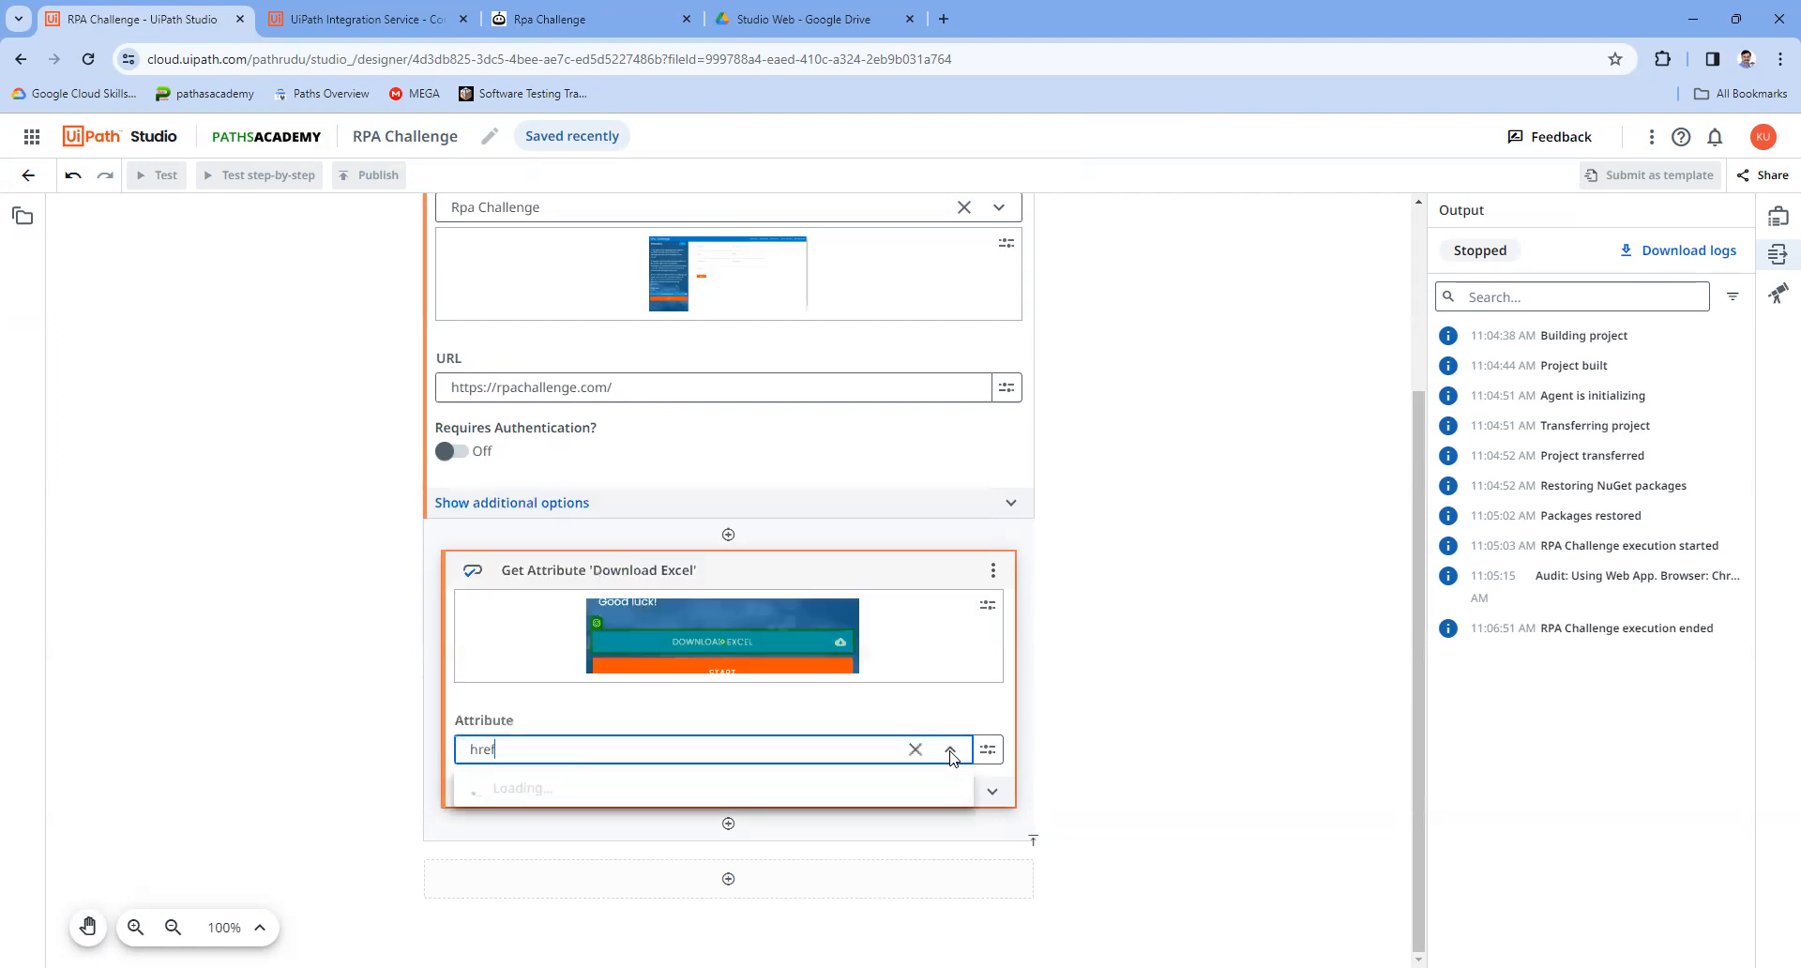
pyautogui.write('f')
pyautogui.click(713, 791)
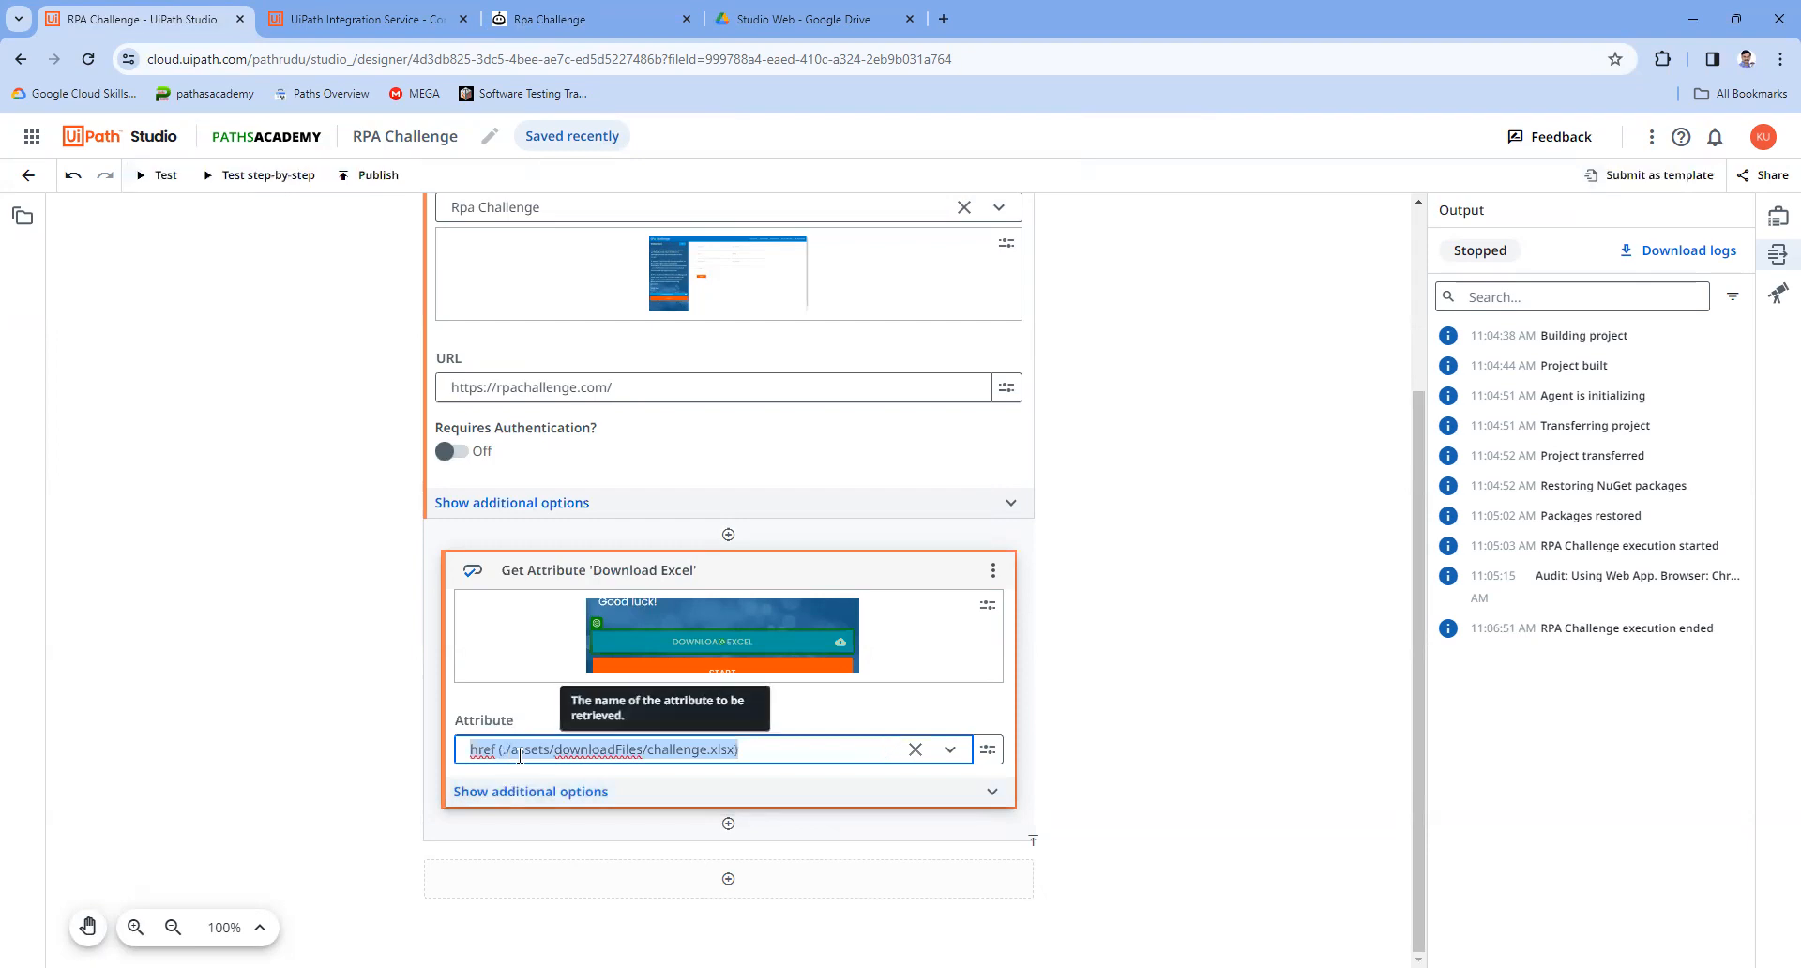
pyautogui.click(312, 642)
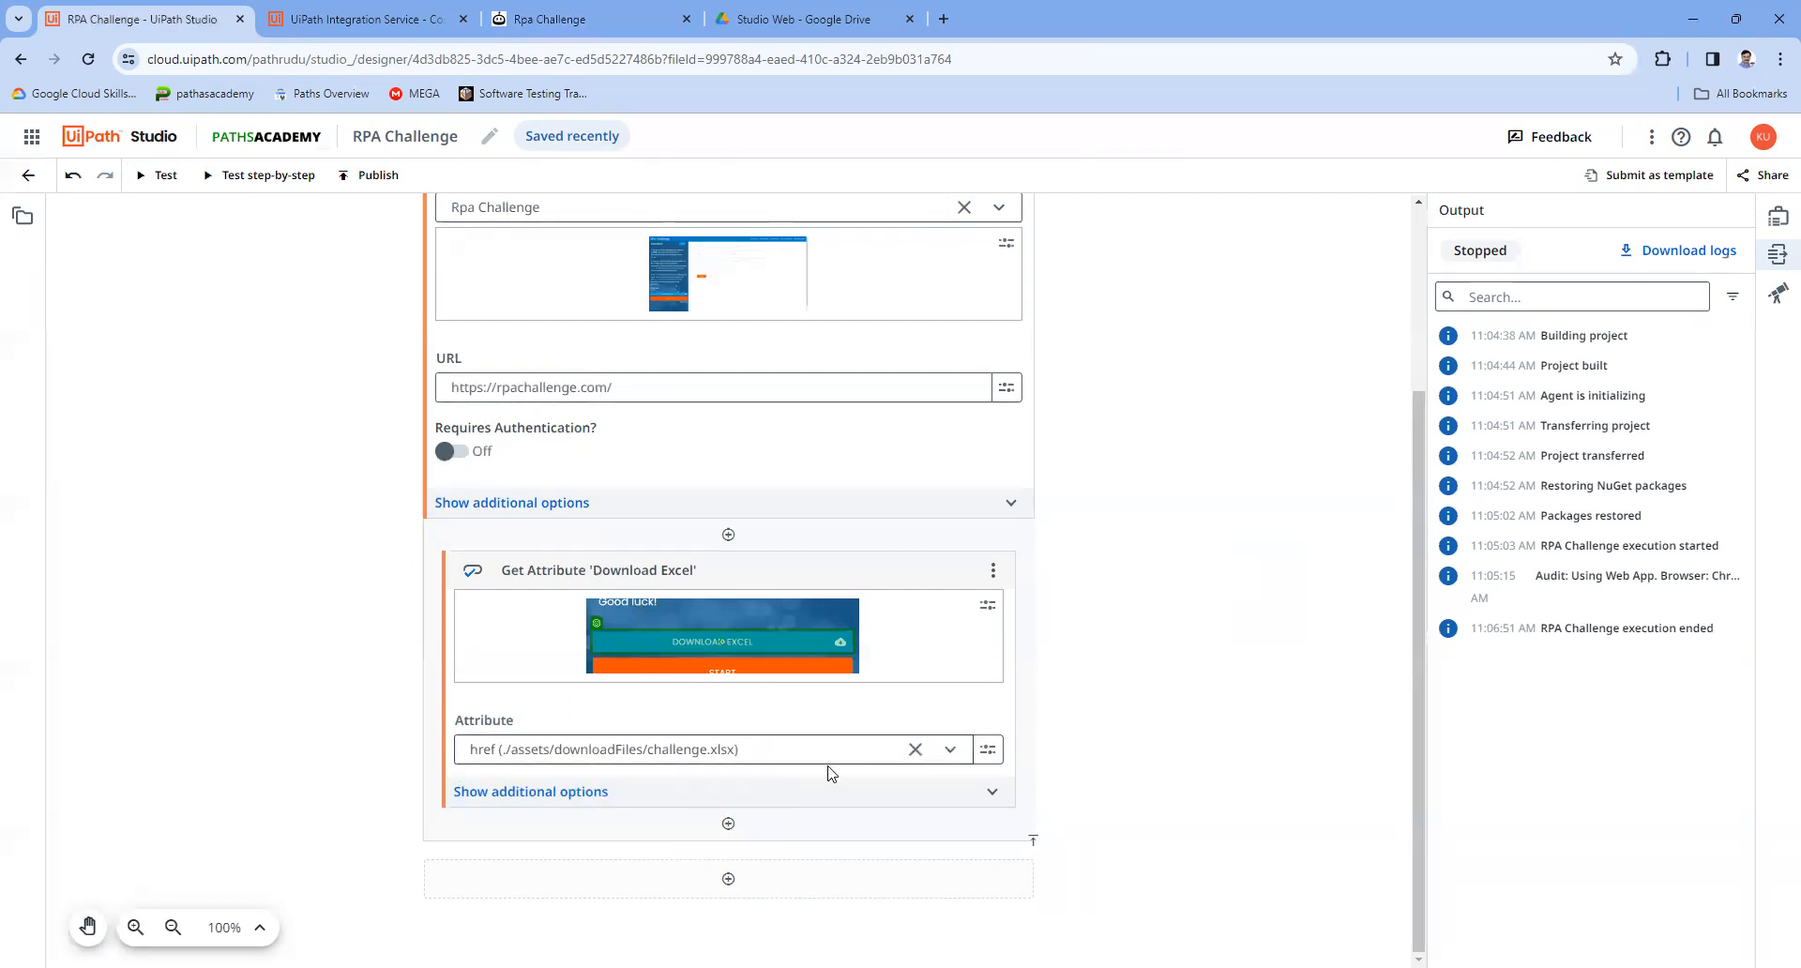
# Step: Create a Text variable named ChallengeFileEndPoint for the workflow
pyautogui.click(1778, 217)
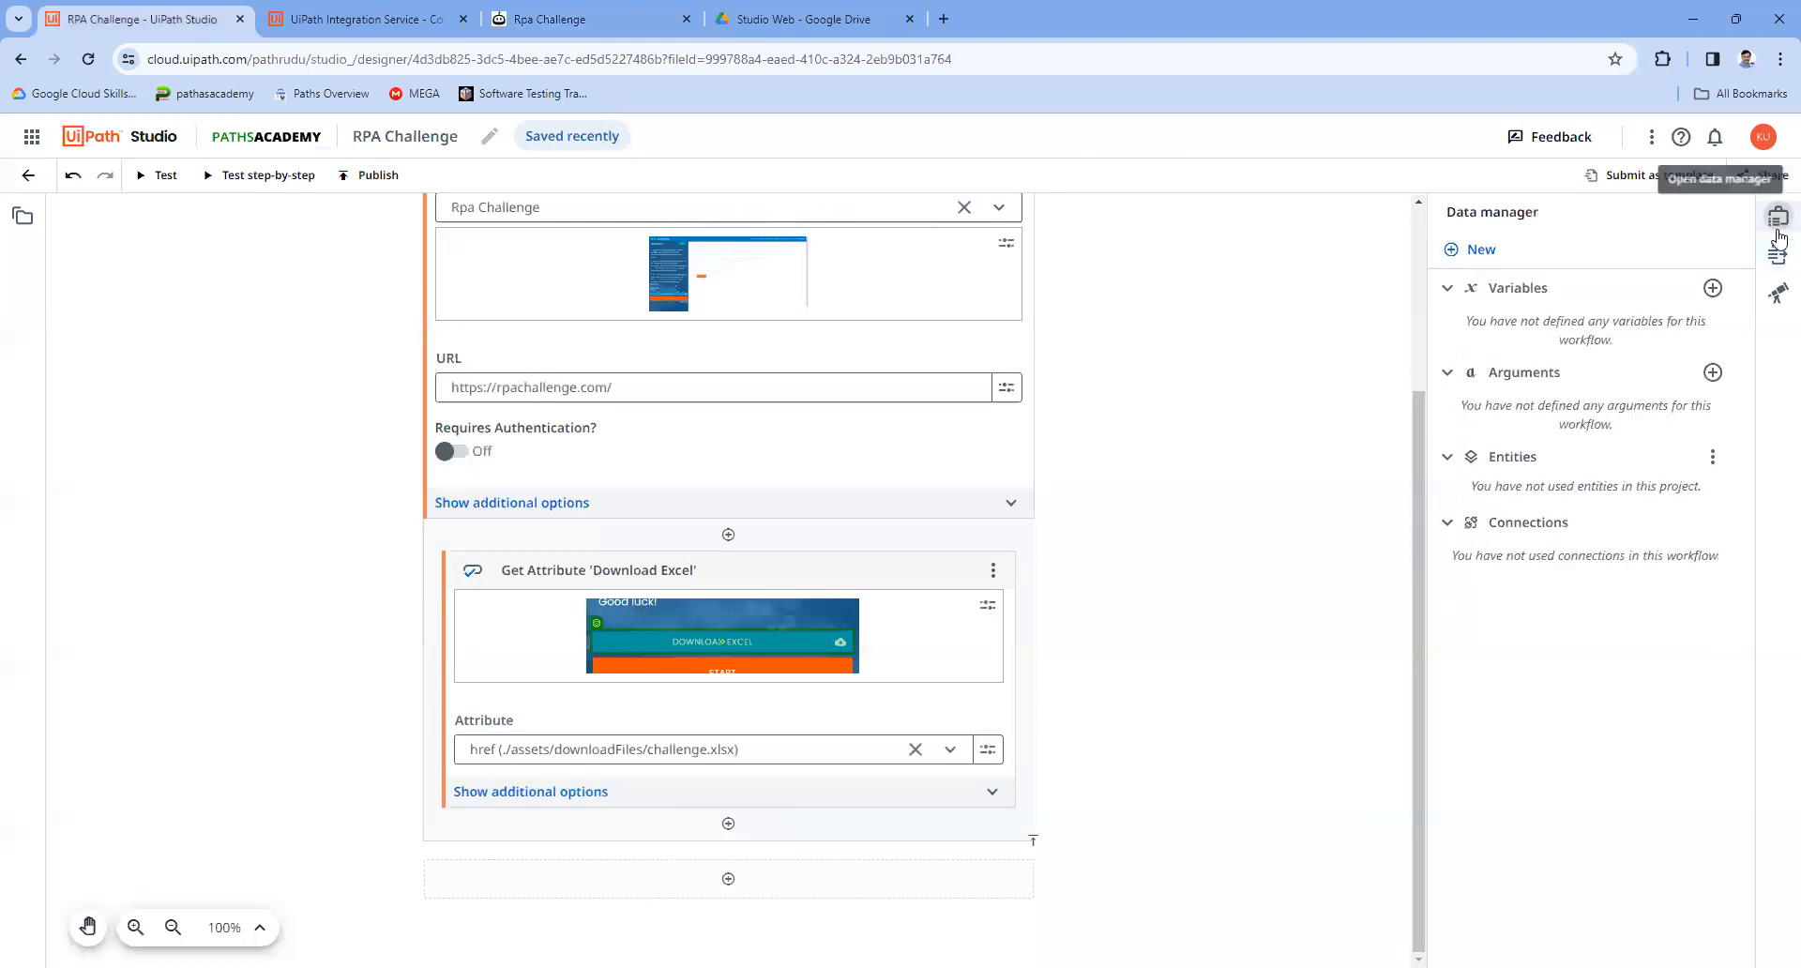
pyautogui.click(1714, 289)
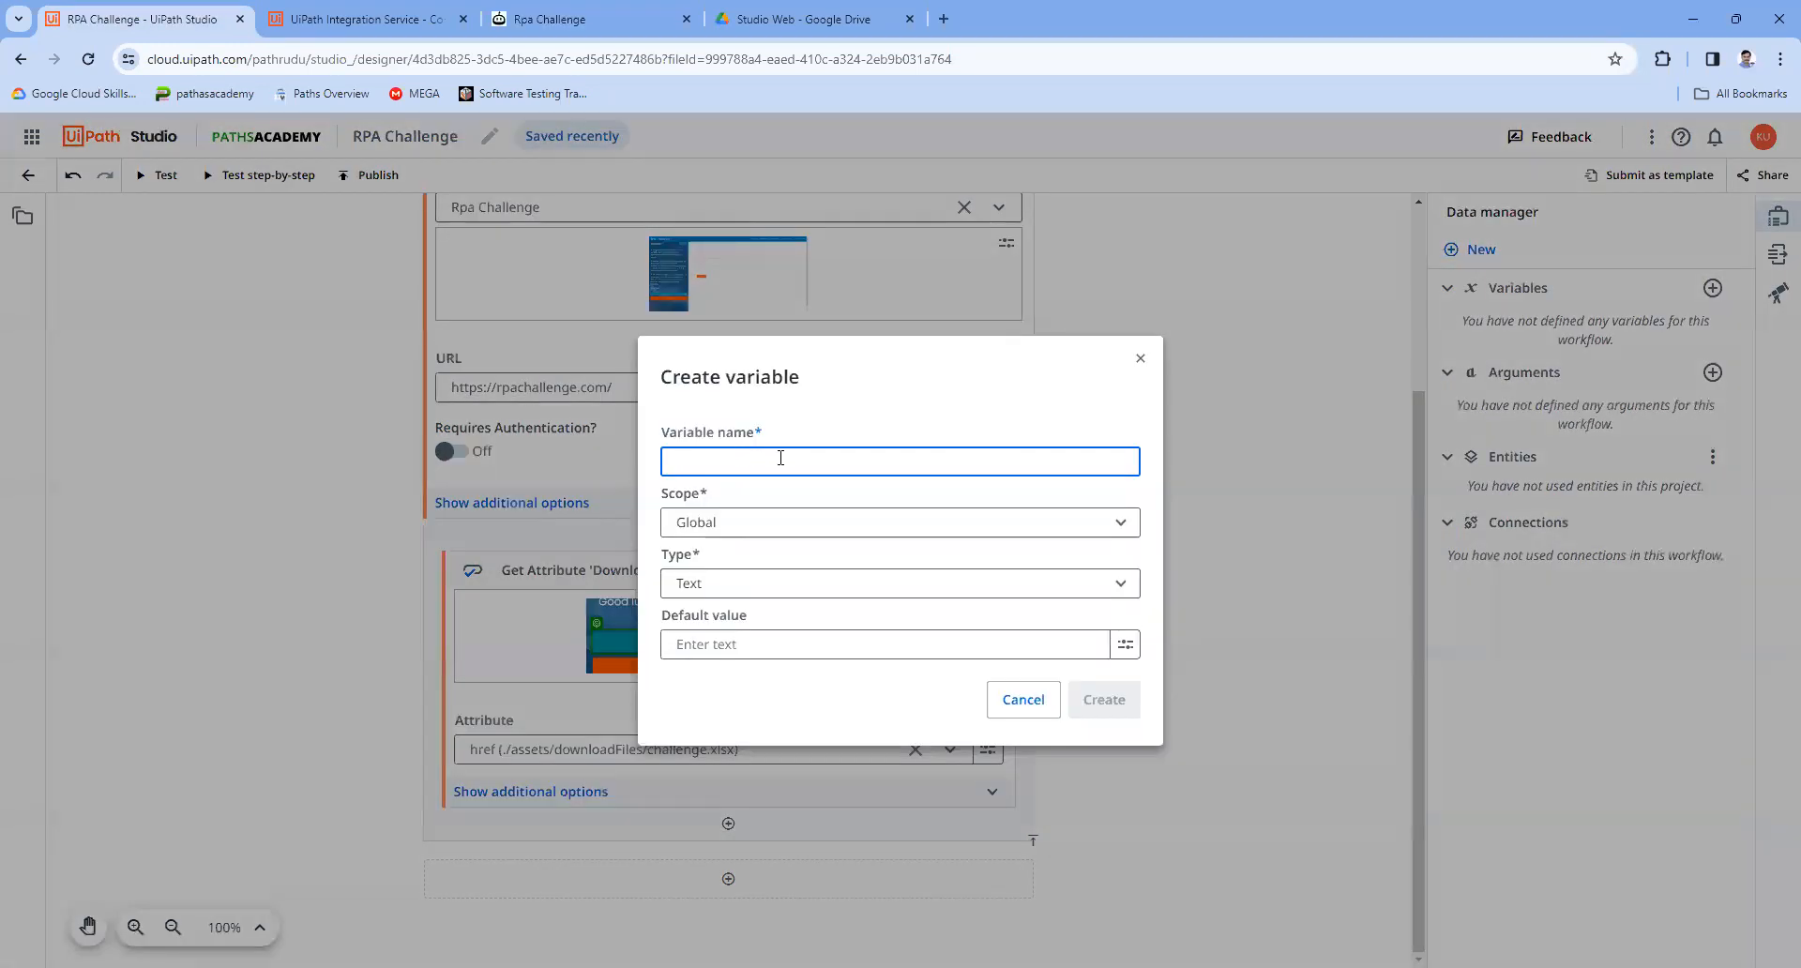
pyautogui.write('Challen')
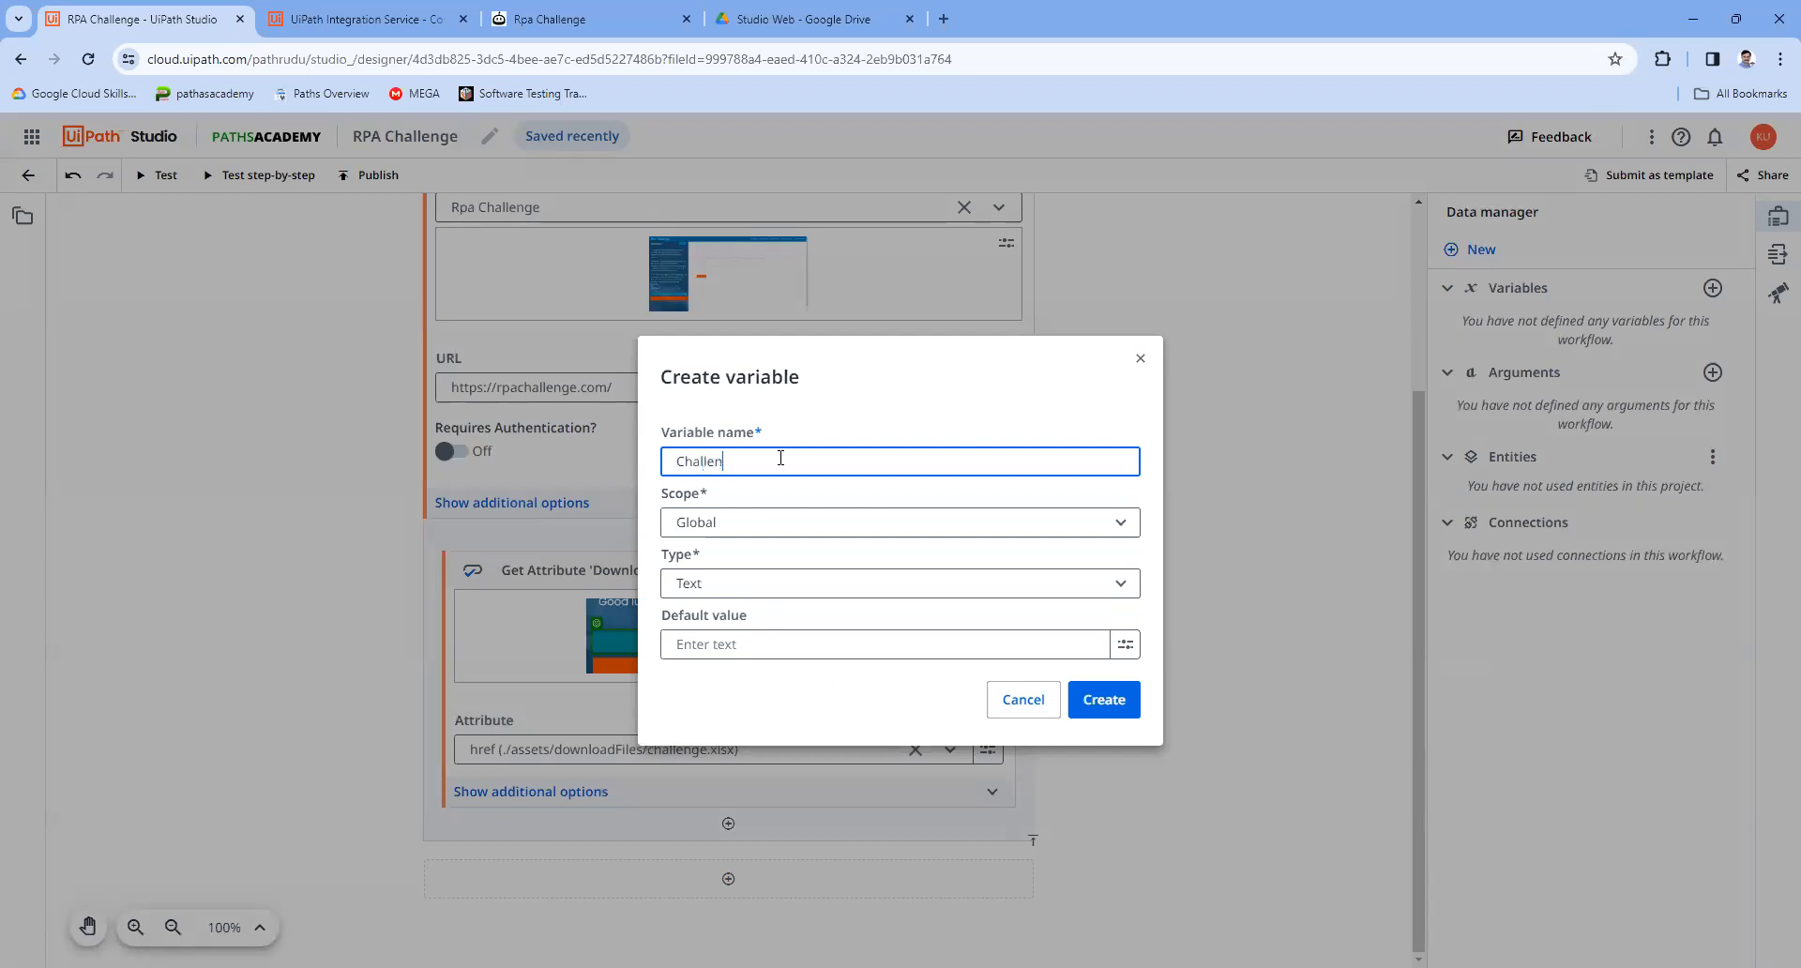
pyautogui.write('geFileEndPoint')
pyautogui.click(1053, 527)
pyautogui.click(1050, 553)
pyautogui.click(1104, 703)
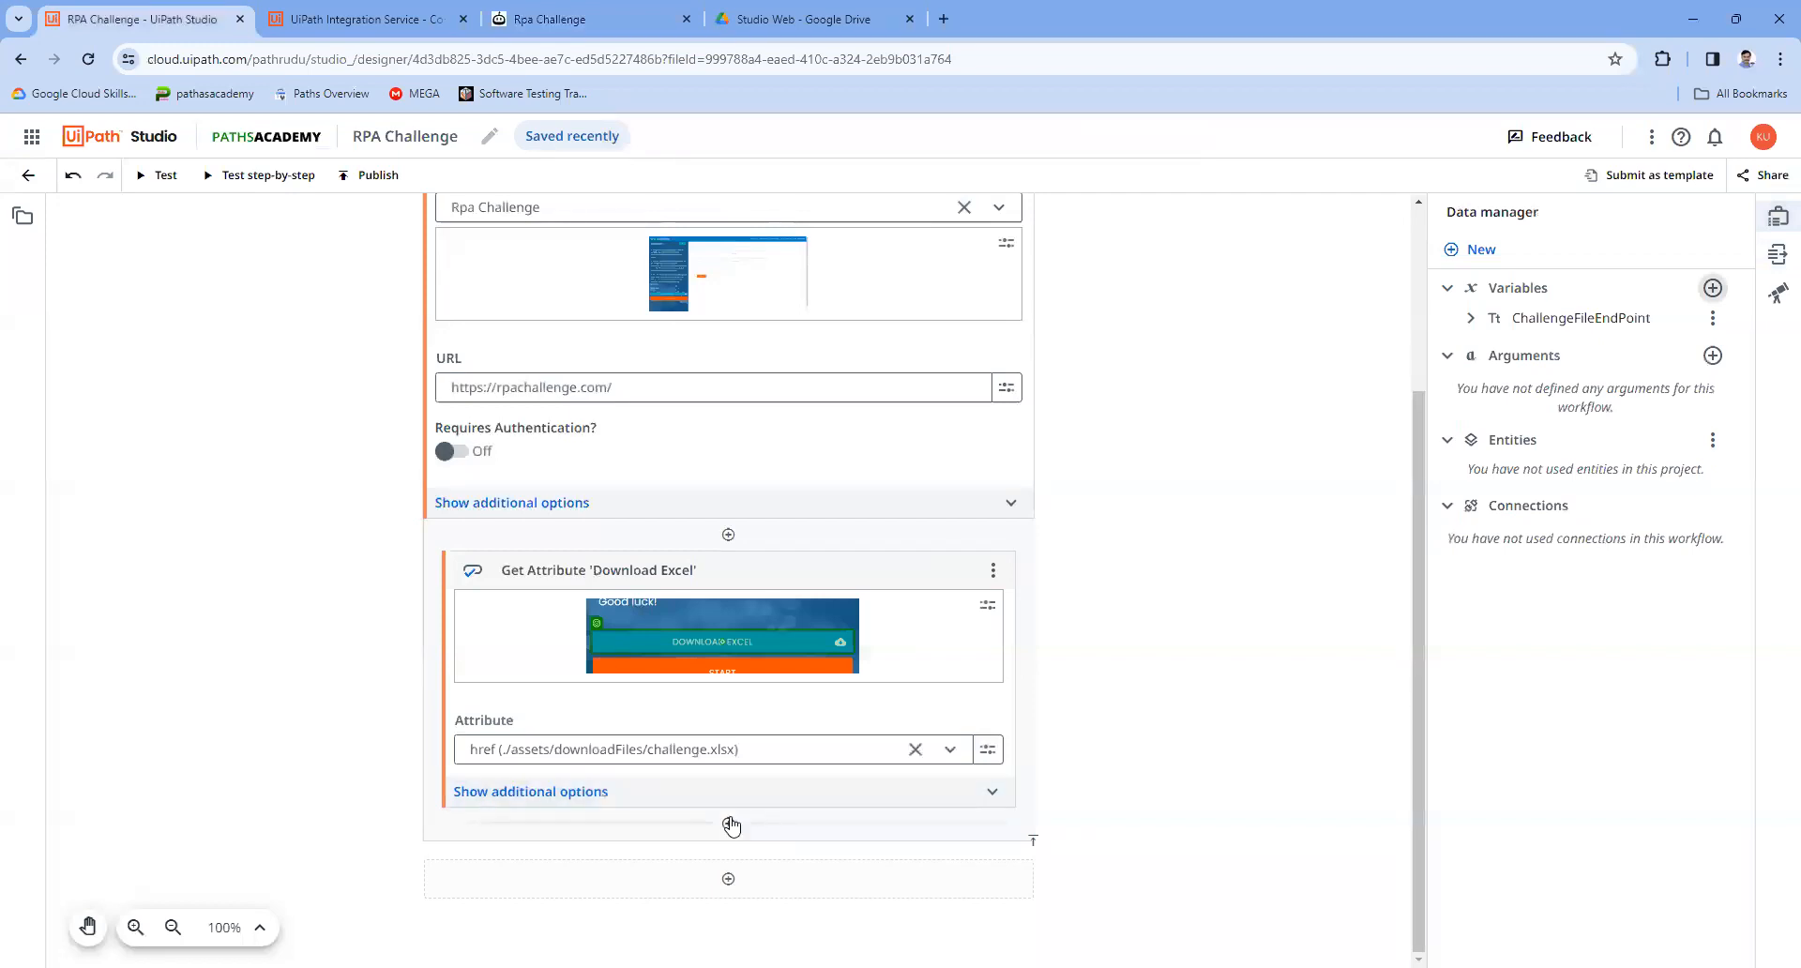
# Step: Add a Set Variable Value activity after Get Attribute and choose ChallengeFileEndPoint as the variable it writes to
pyautogui.click(730, 825)
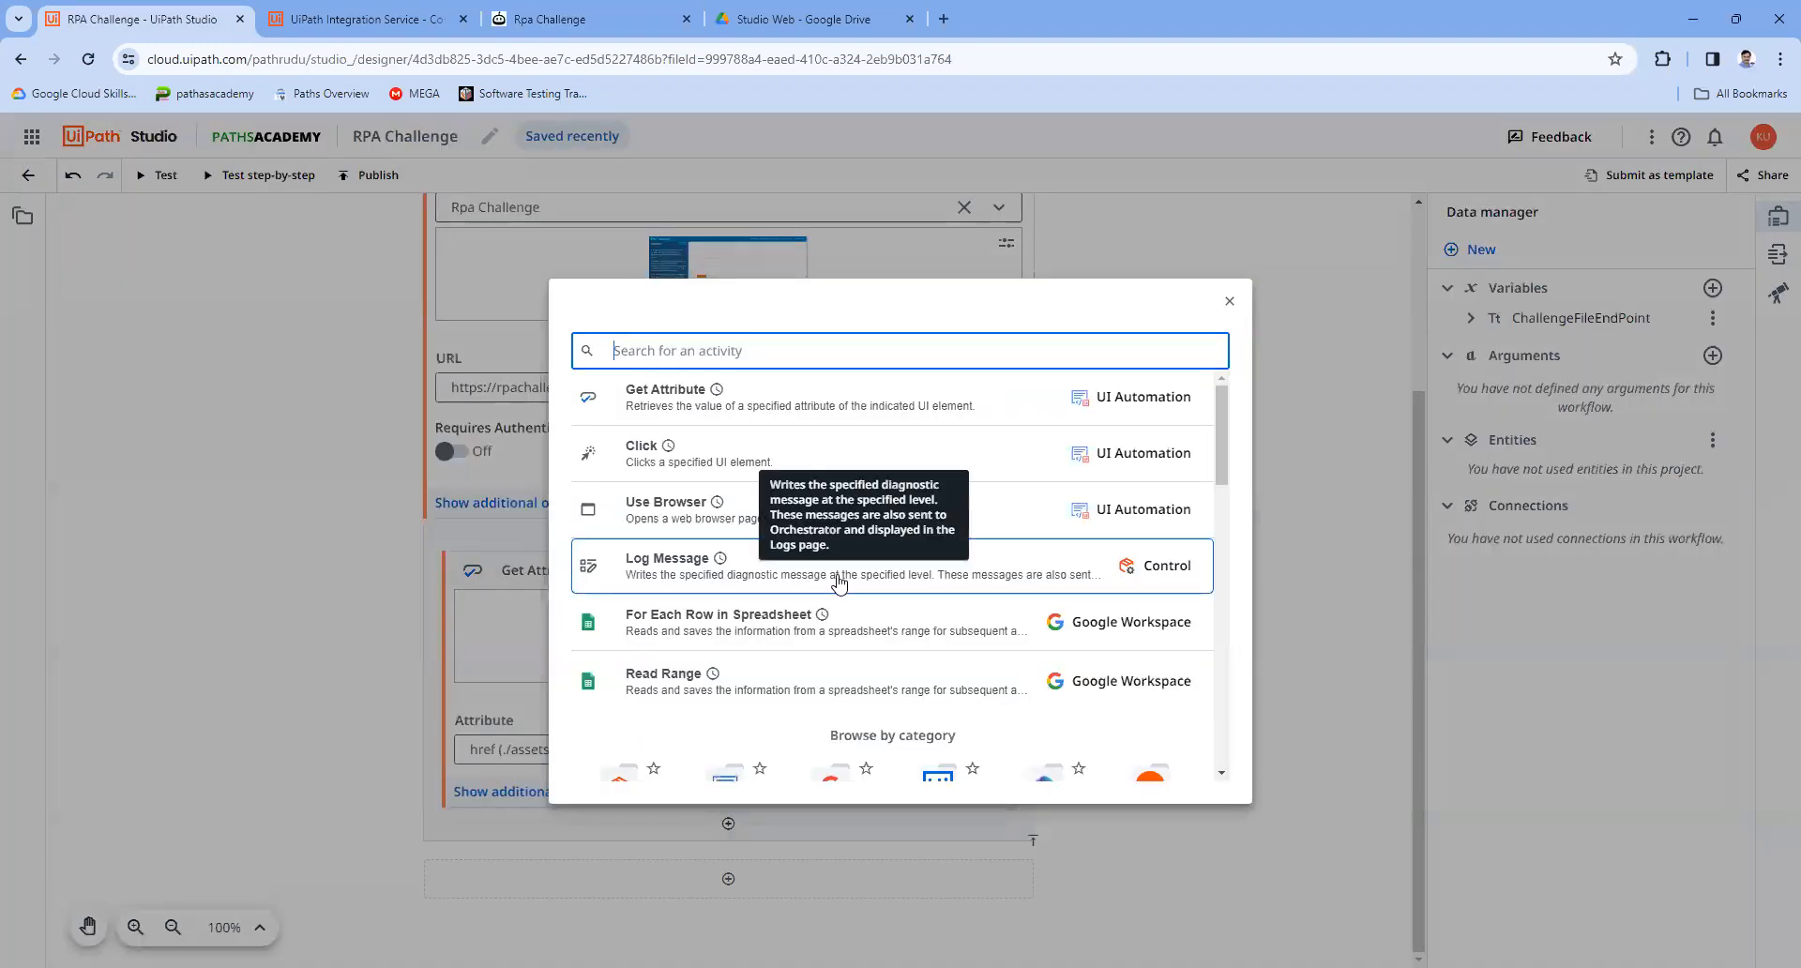
pyautogui.write('set')
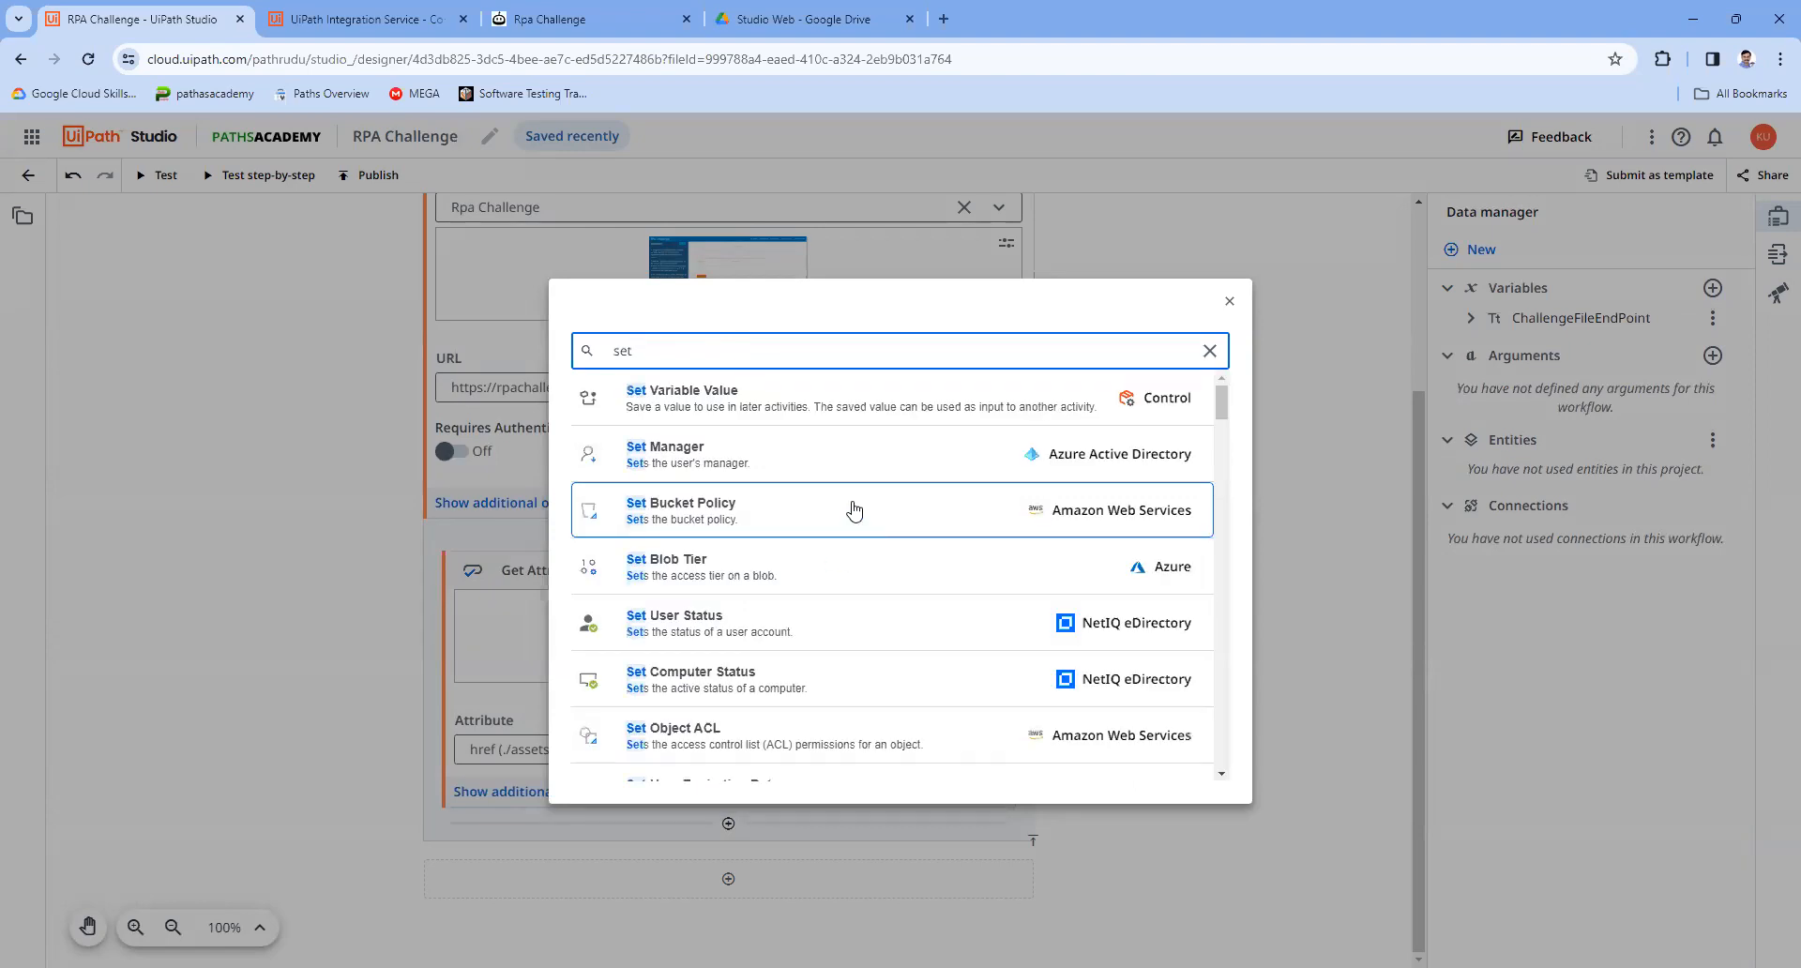
pyautogui.click(853, 398)
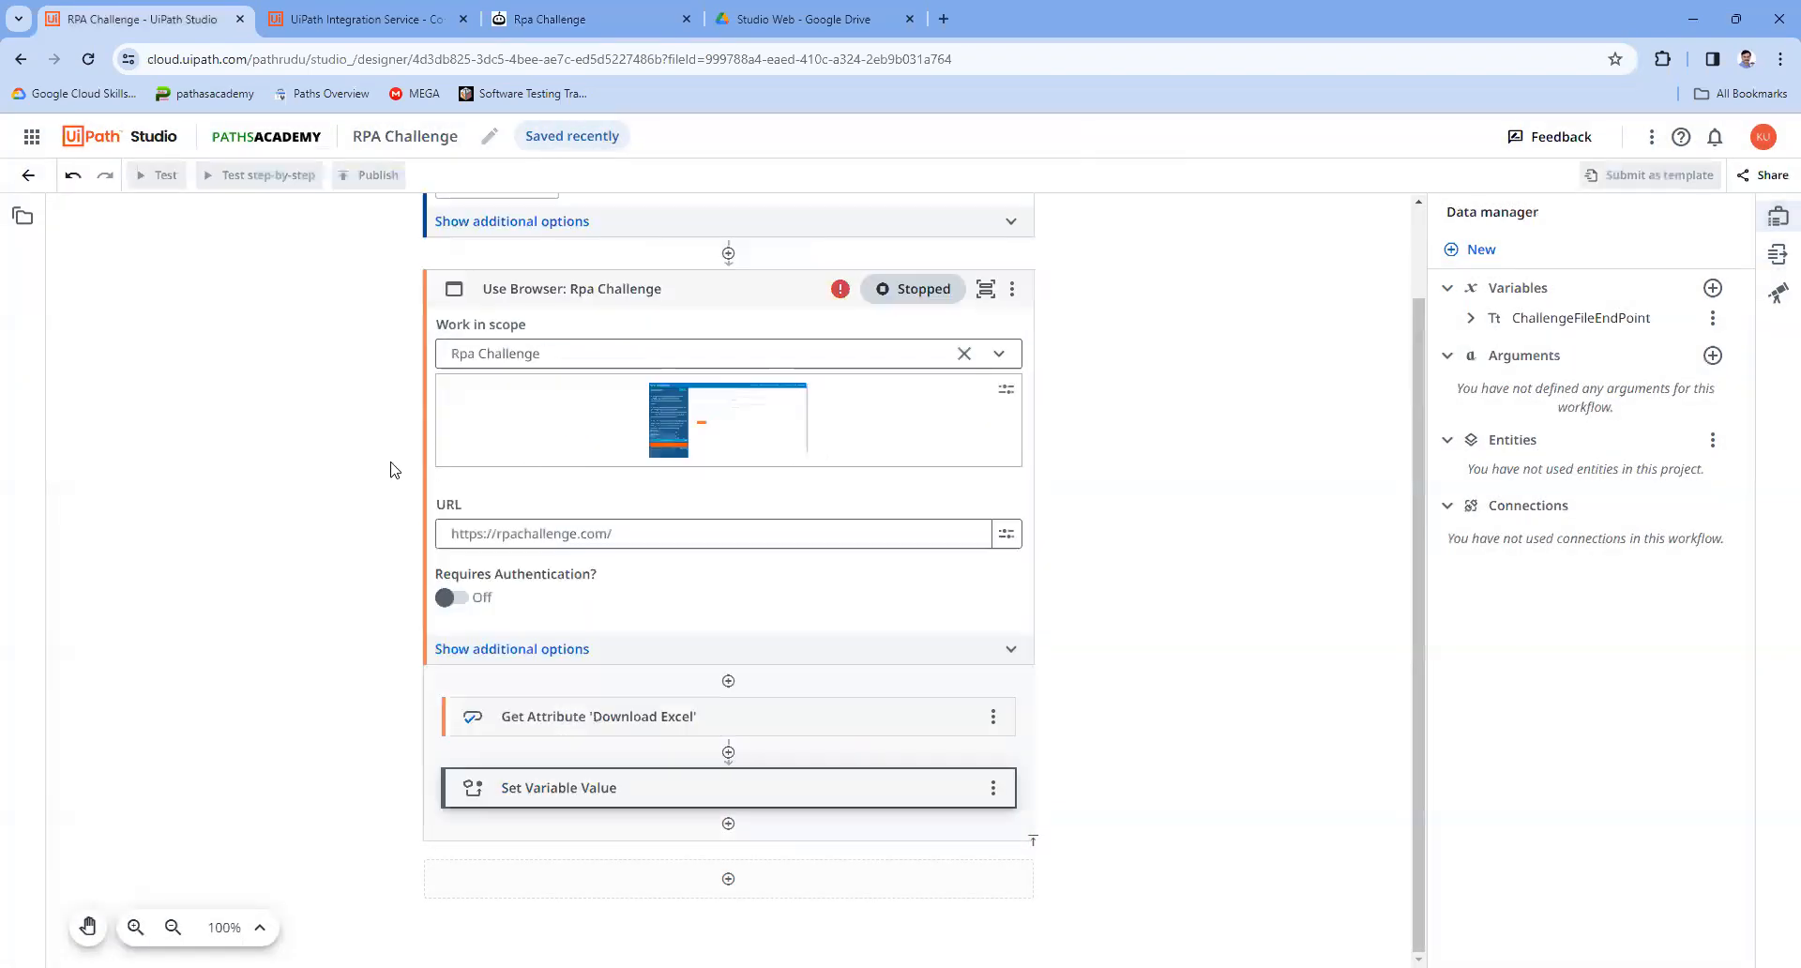
pyautogui.click(627, 791)
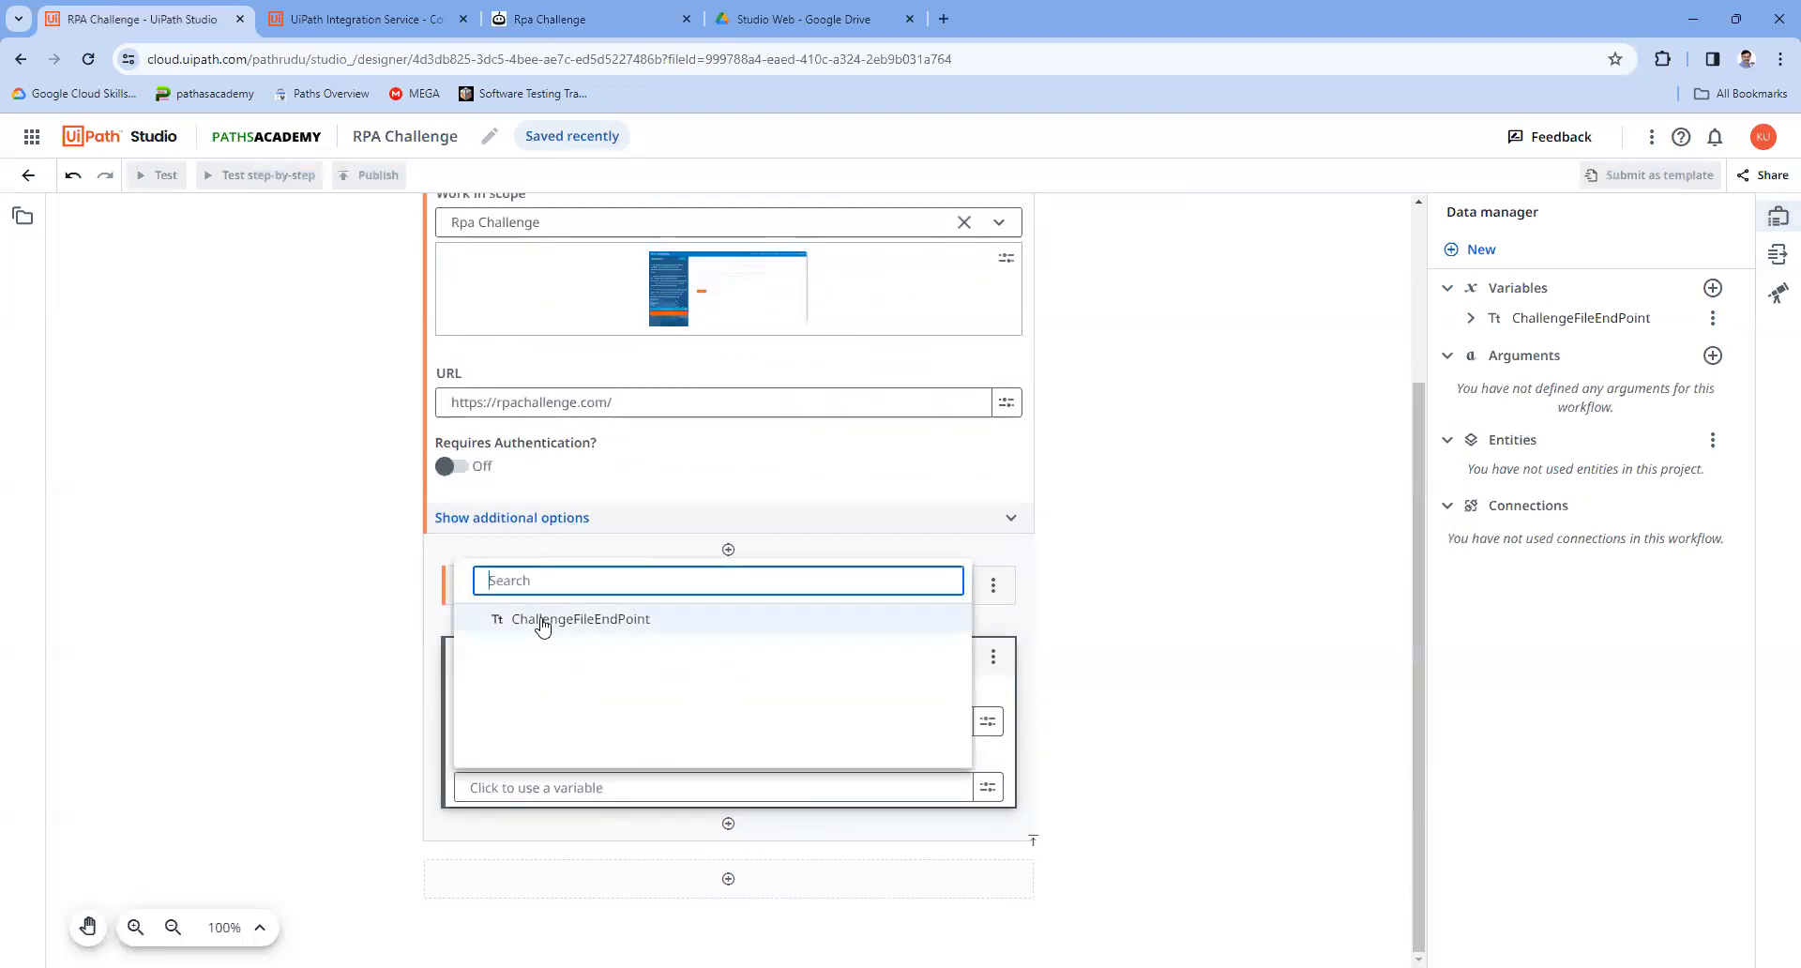
pyautogui.click(542, 621)
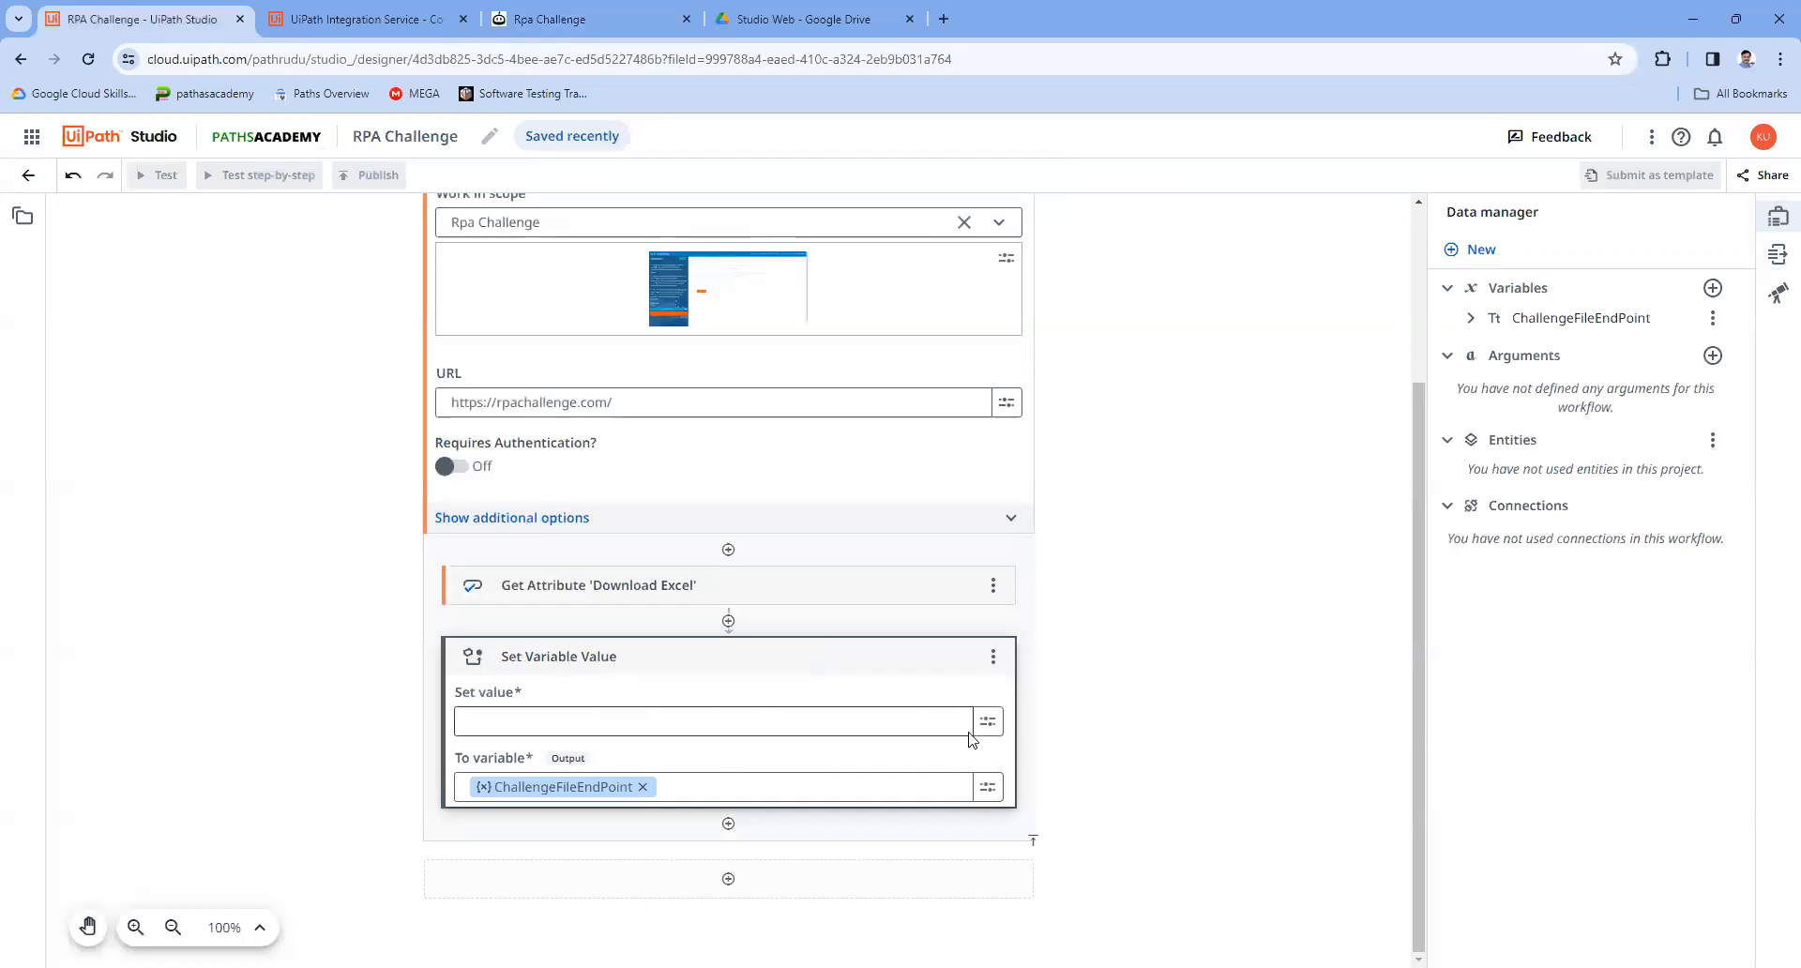
pyautogui.scroll(3, 222, 555)
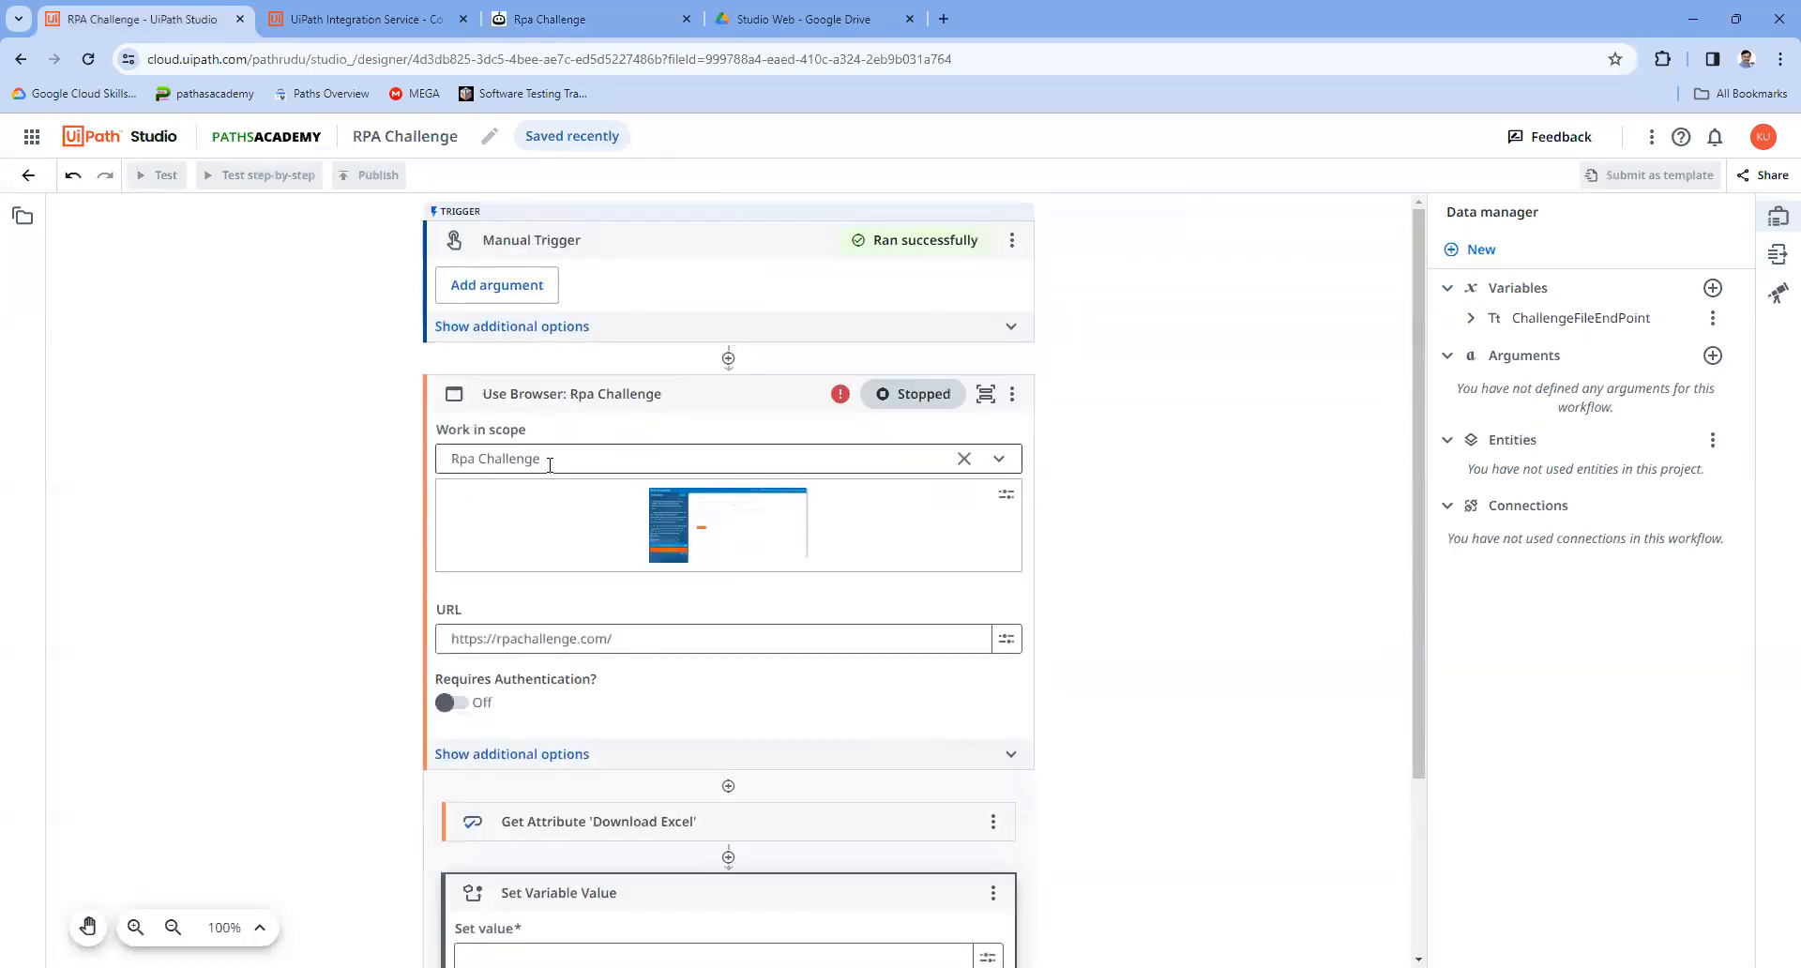
pyautogui.click(675, 641)
pyautogui.hotkey('ctrl', 'c')
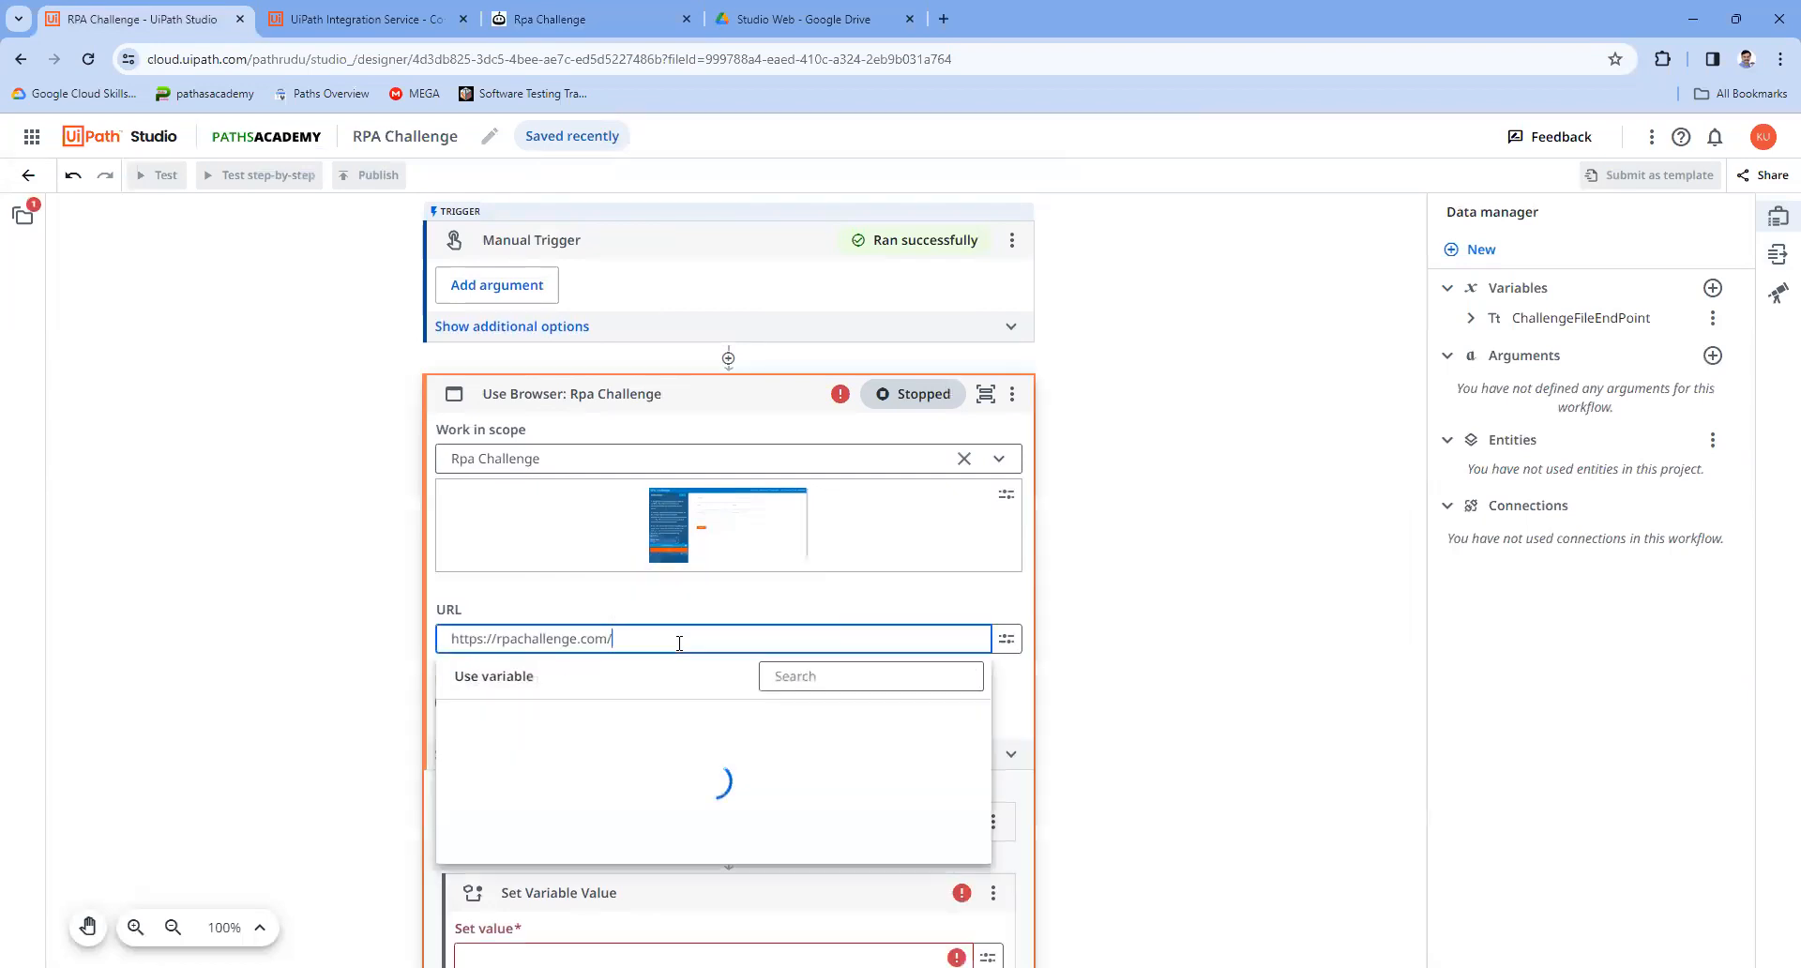
pyautogui.click(212, 606)
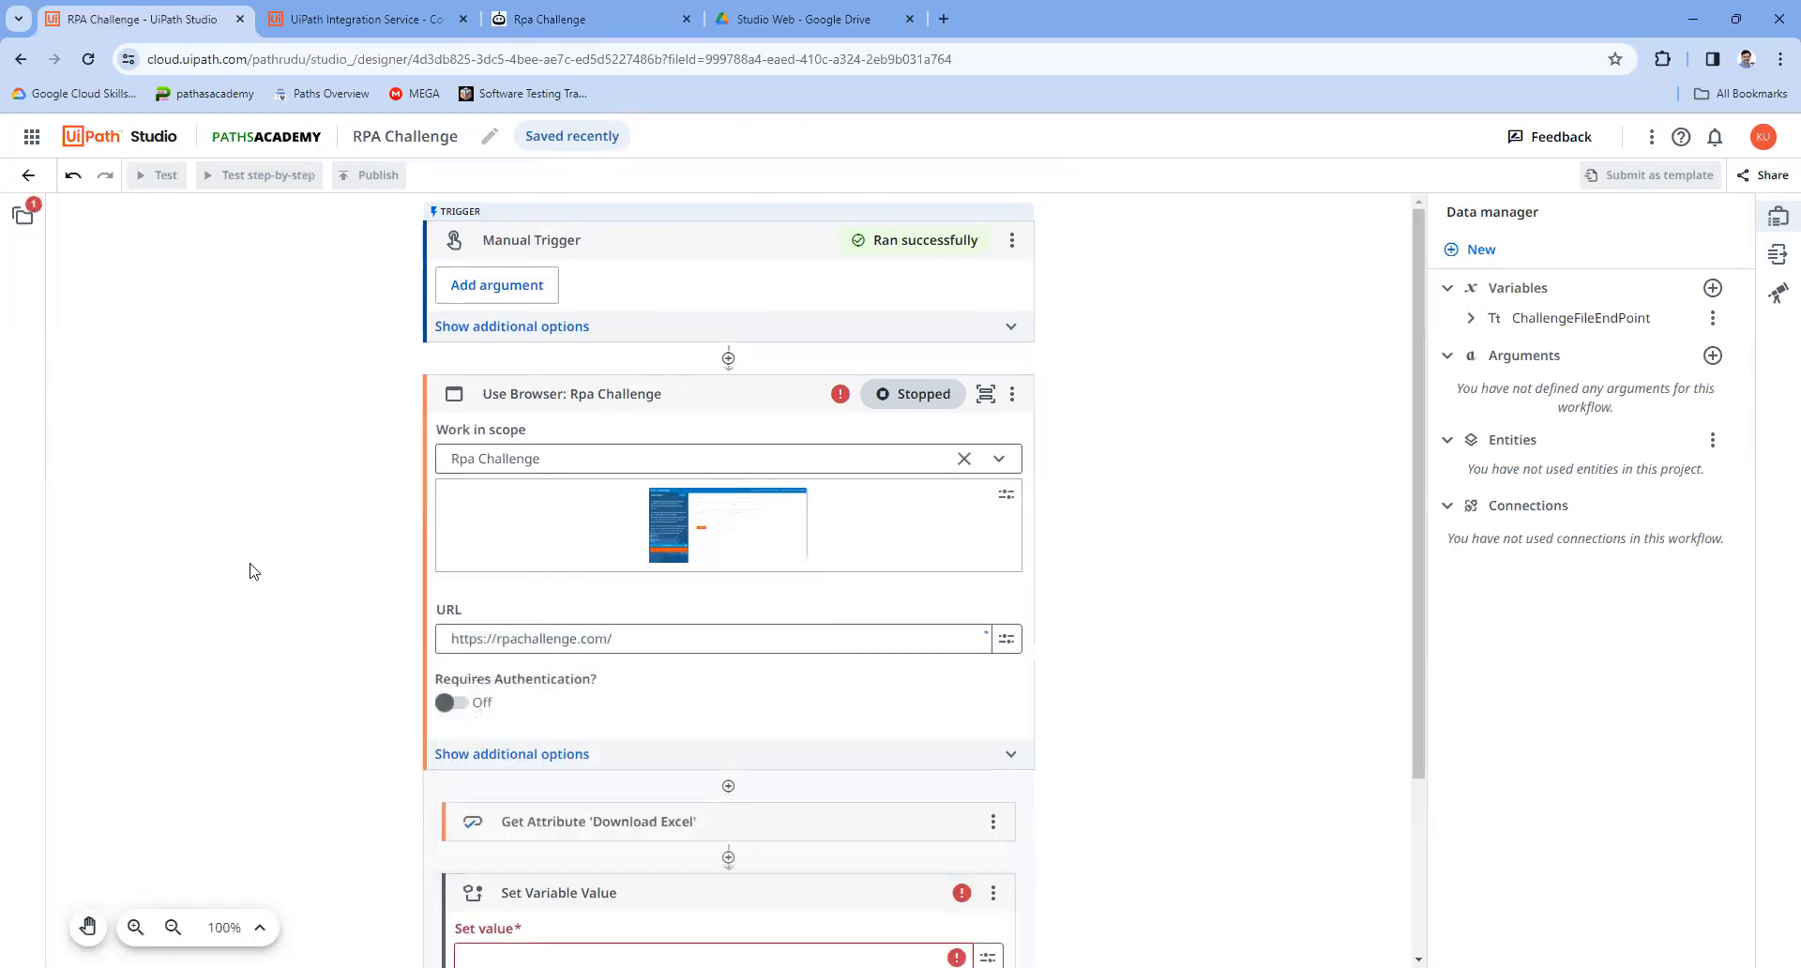
pyautogui.scroll(-3, 272, 568)
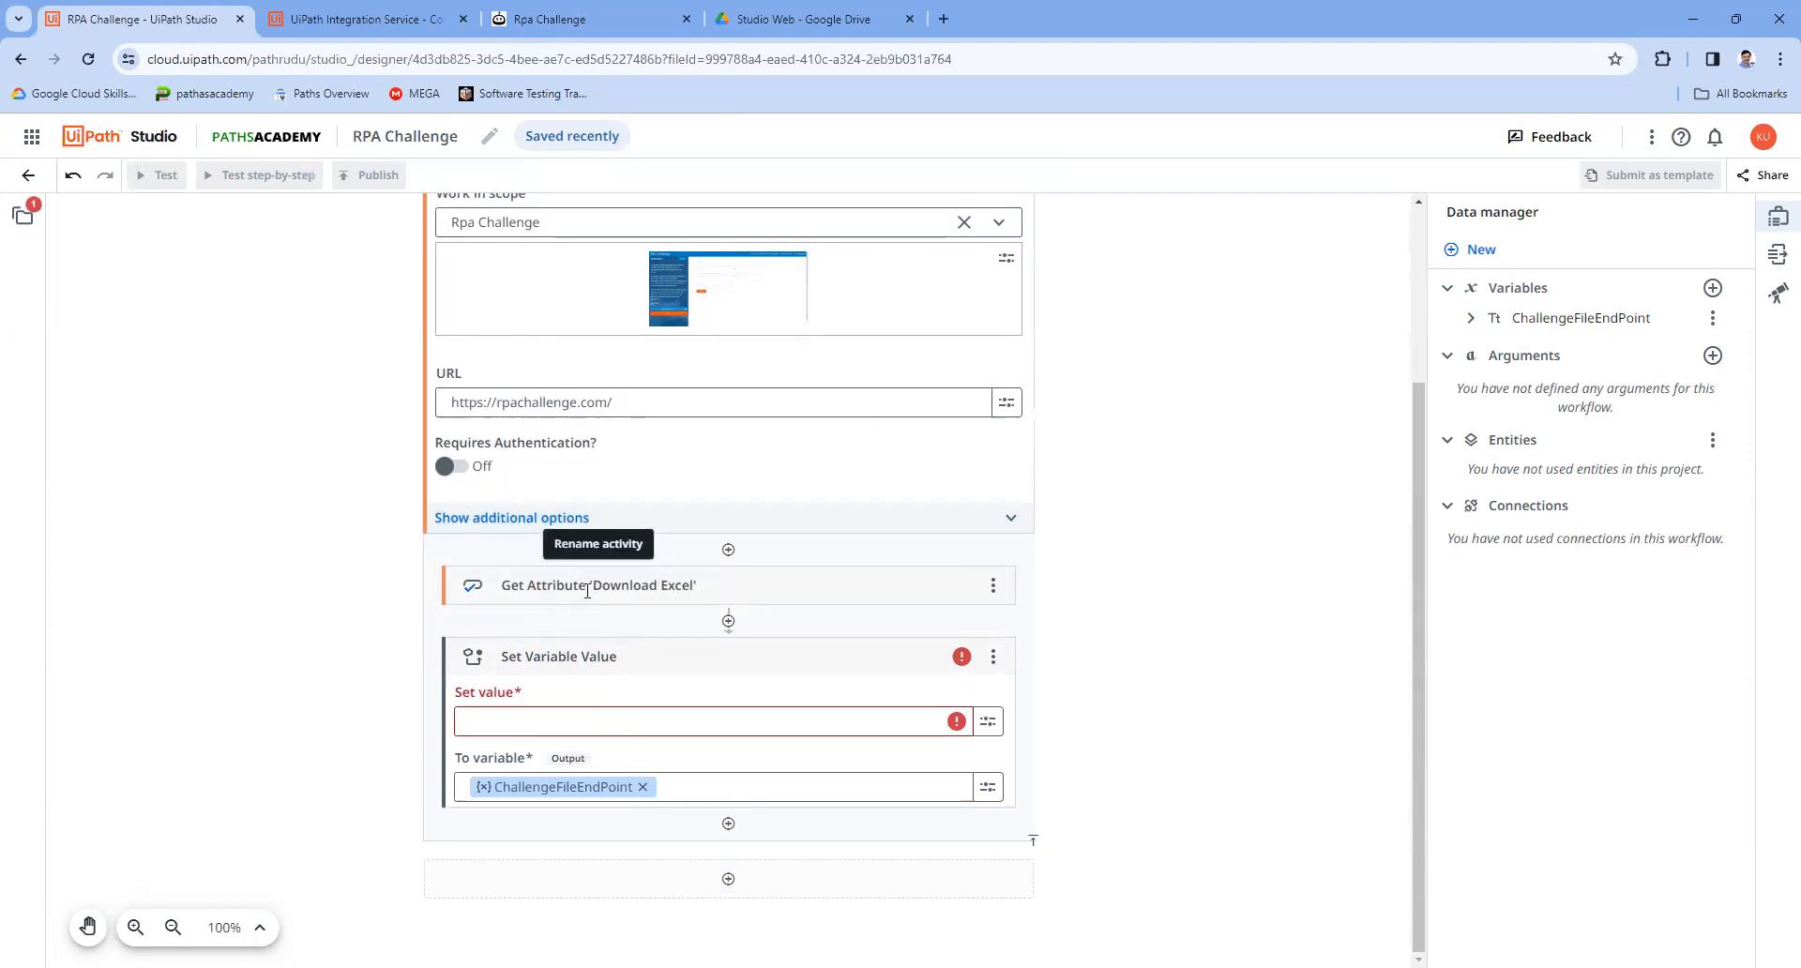
pyautogui.click(987, 722)
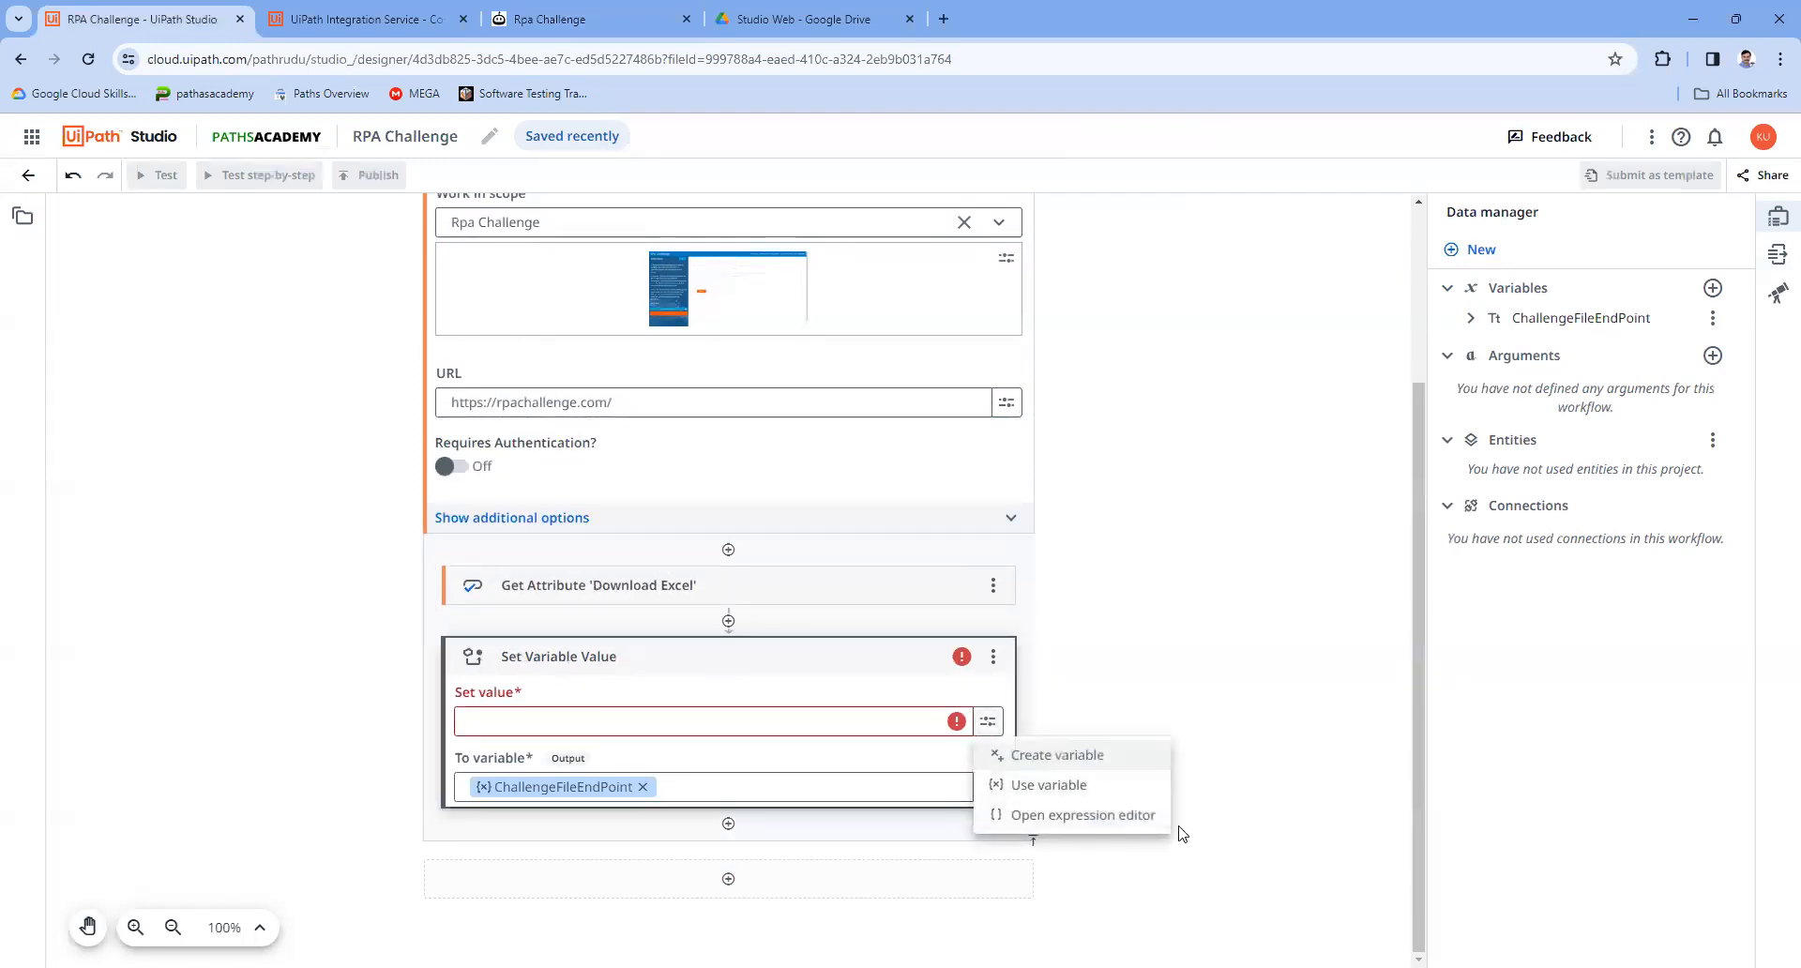
pyautogui.click(1128, 818)
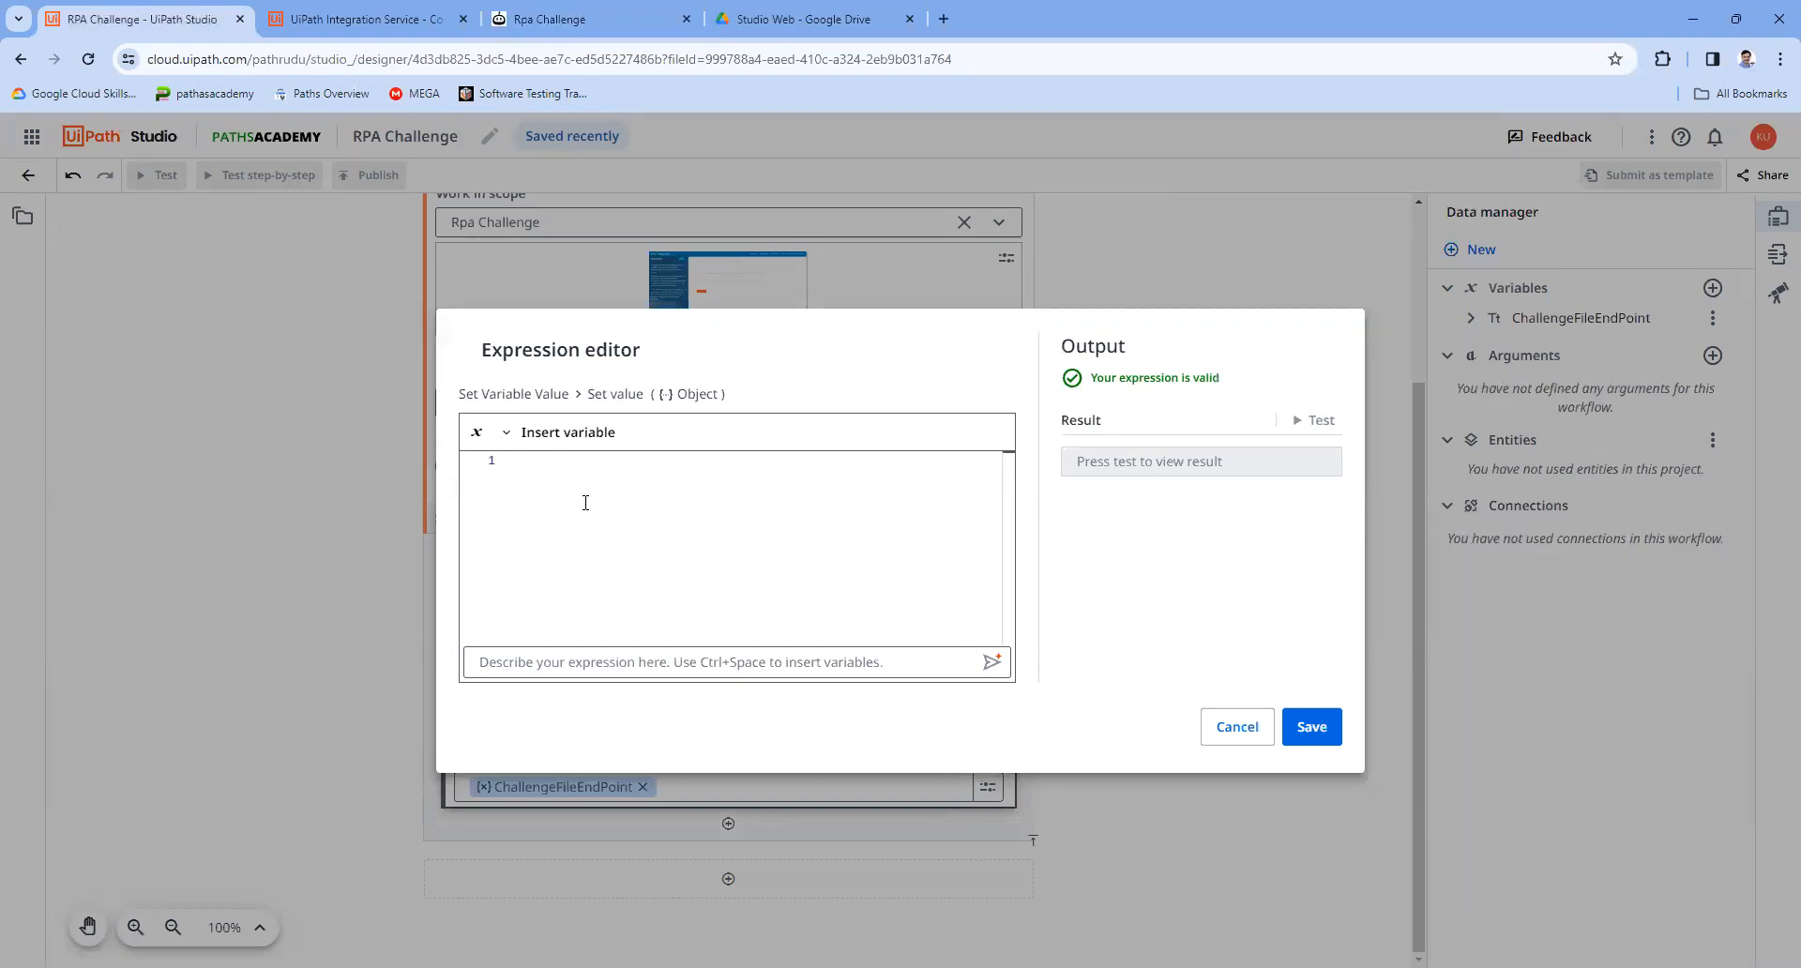
pyautogui.write('"')
pyautogui.hotkey('ctrl', 'v')
pyautogui.press('End')
pyautogui.write('+')
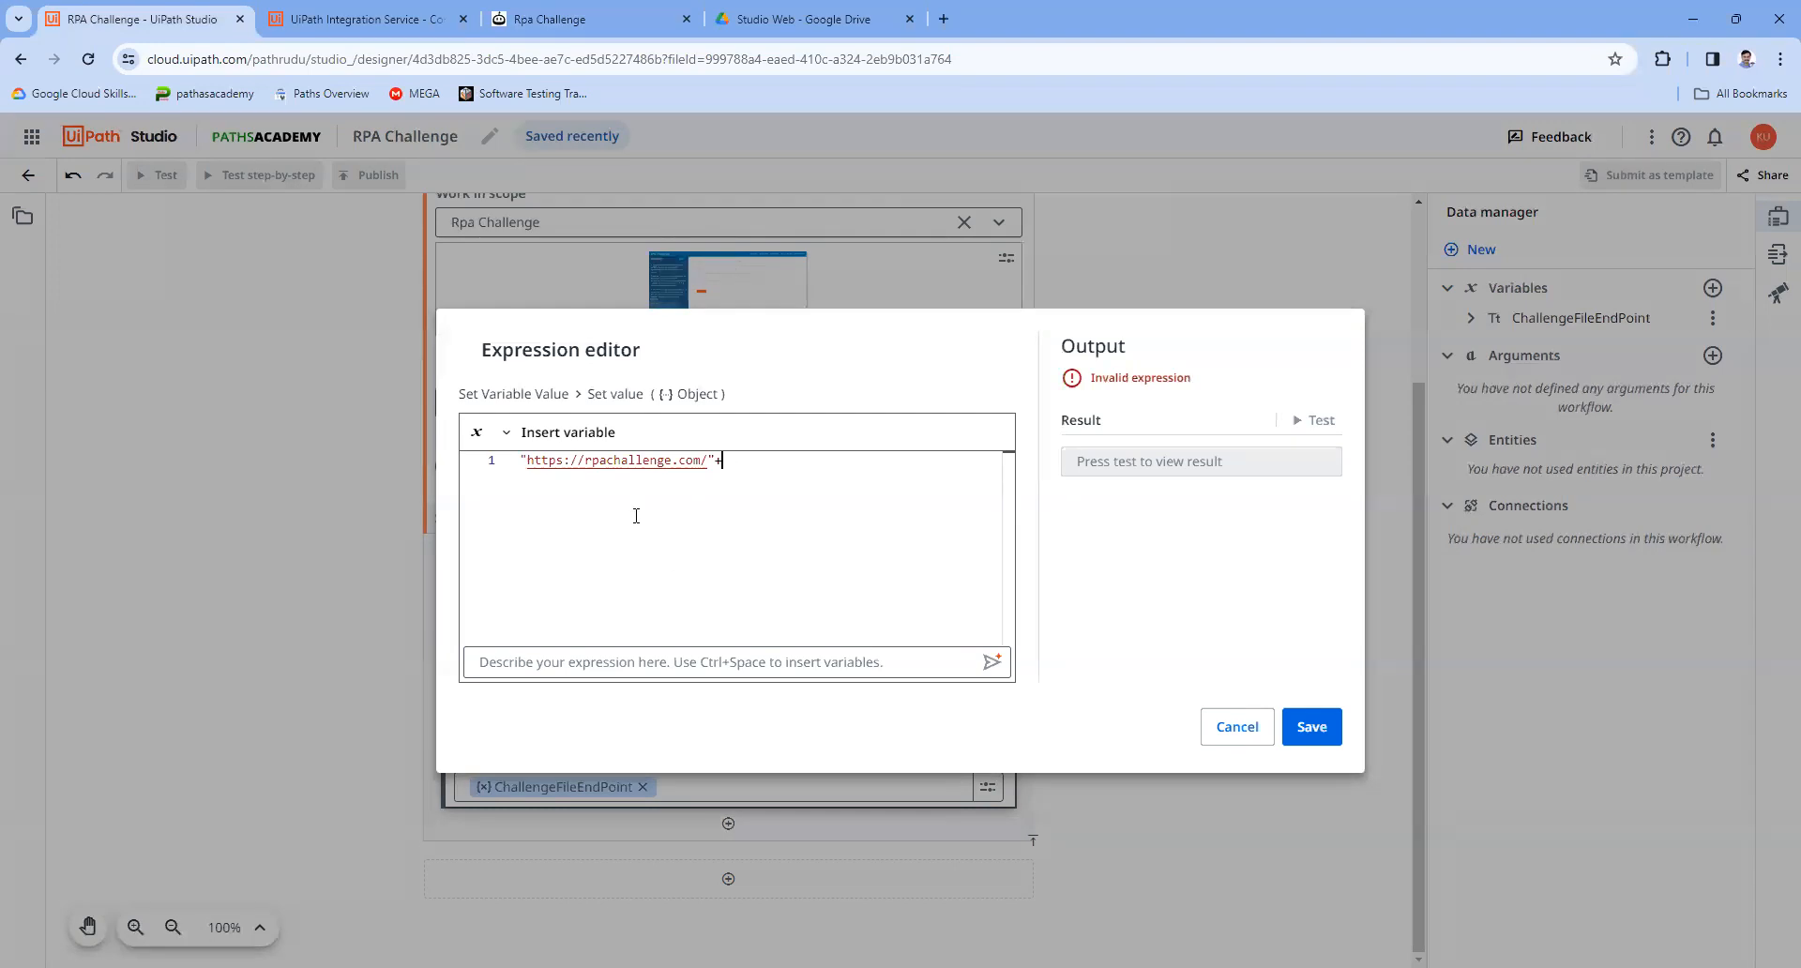
pyautogui.click(547, 432)
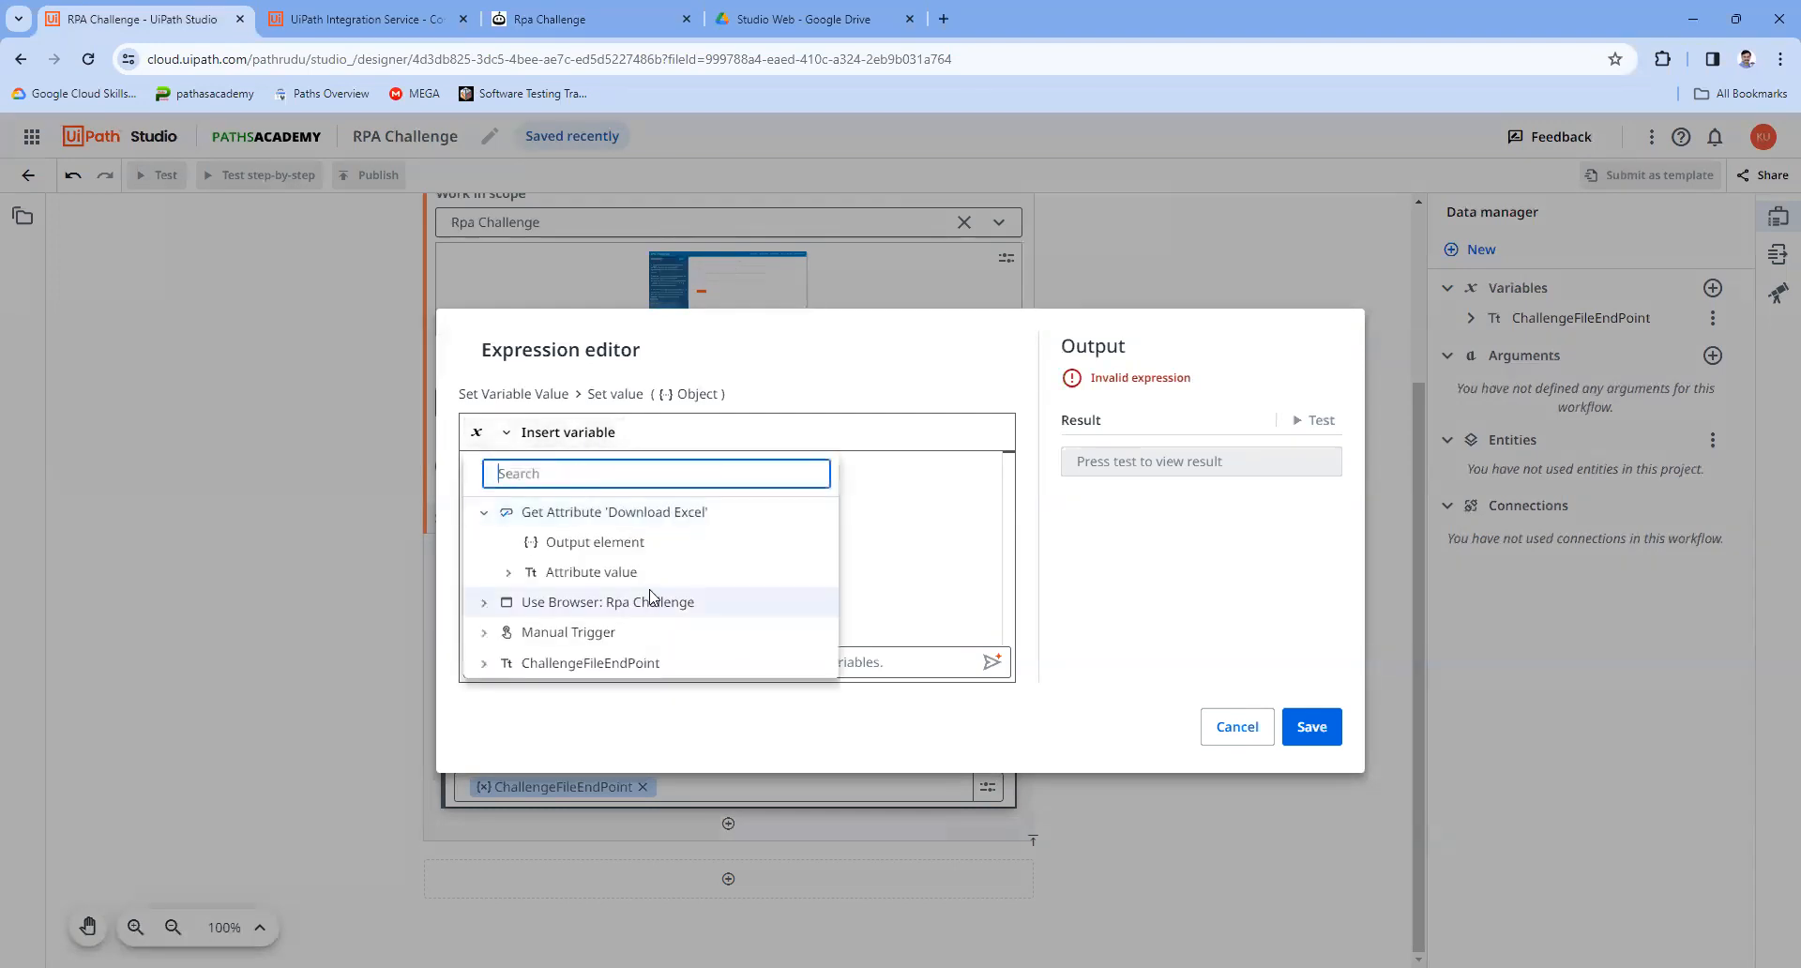
pyautogui.click(587, 571)
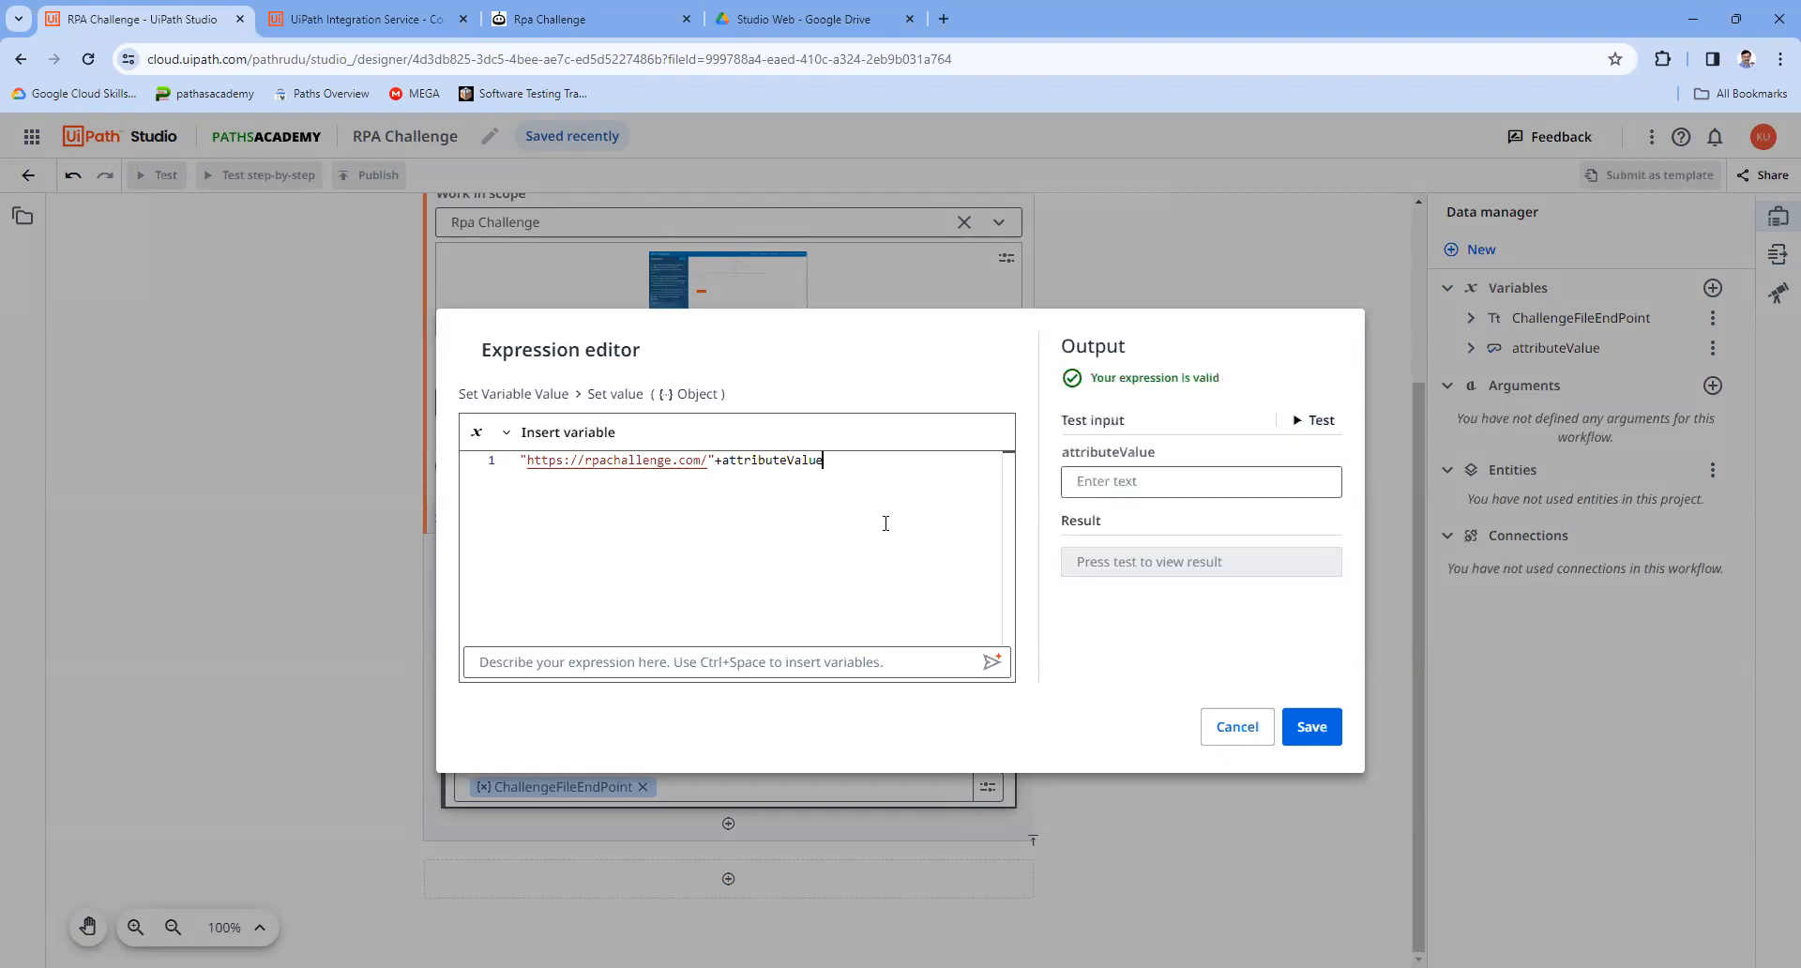
# Step: Extend the expression's attributeValue with .Substring(2, attributeValue.Length-2) to strip its first two characters
pyautogui.write('.sub')
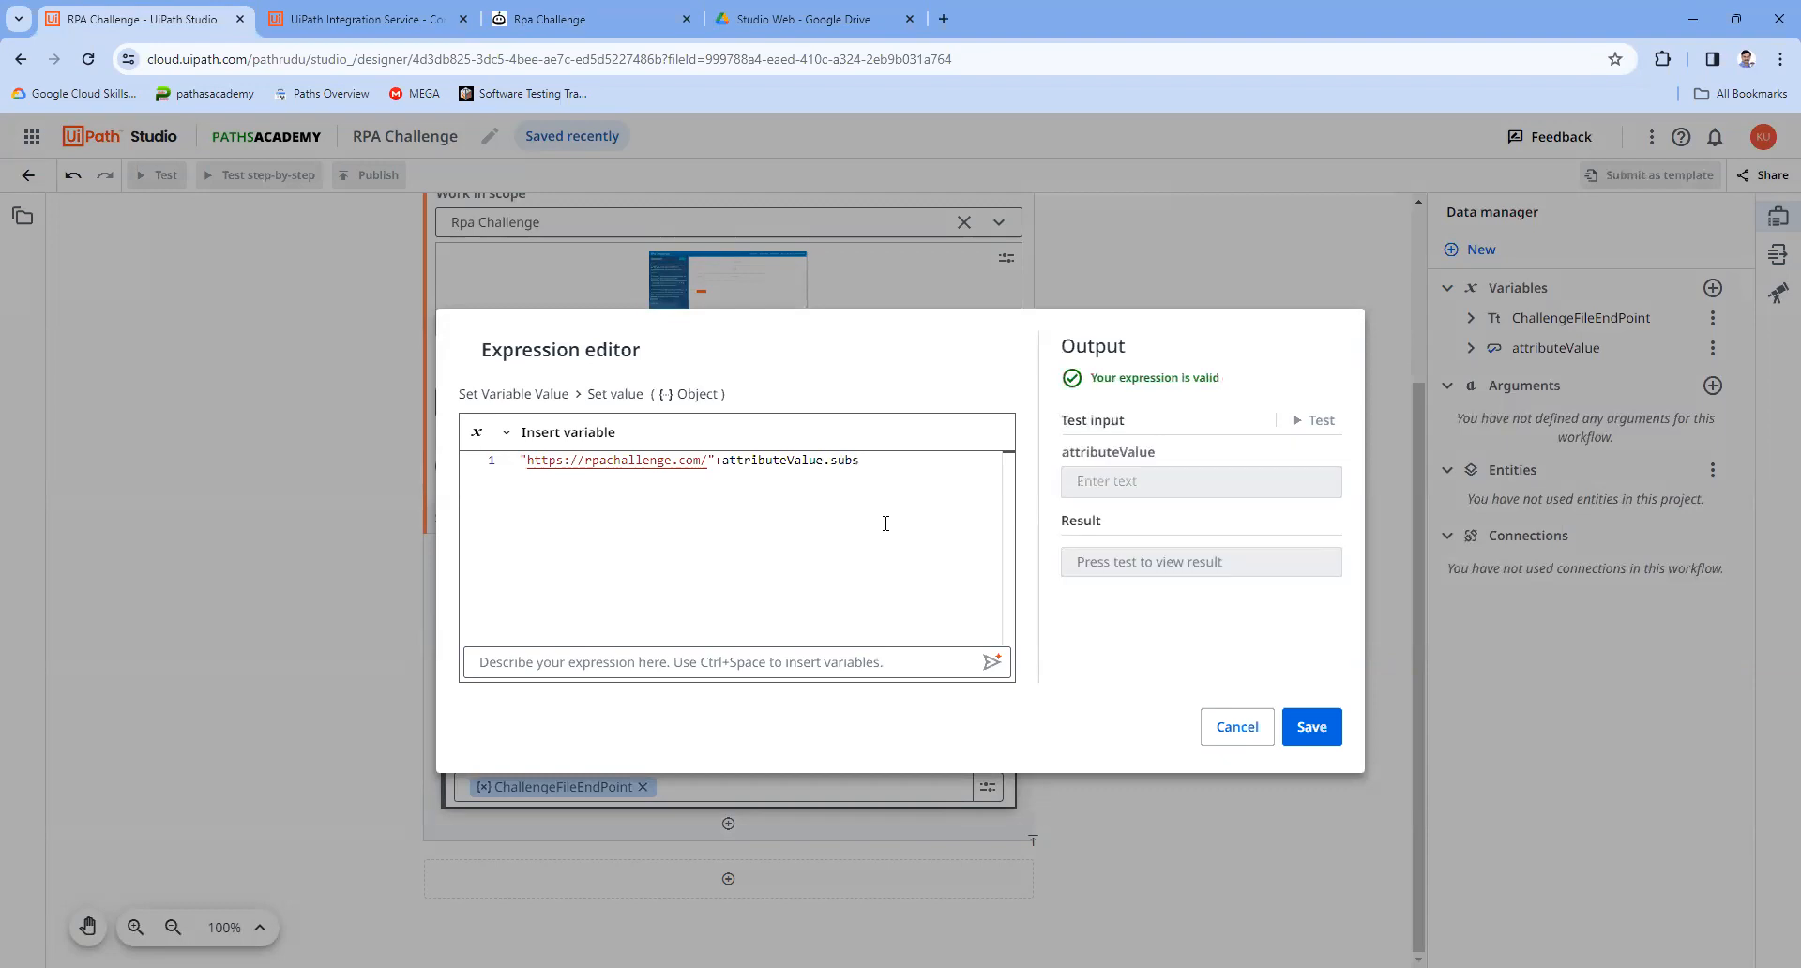
pyautogui.write('s')
pyautogui.press('Tab')
pyautogui.write('(')
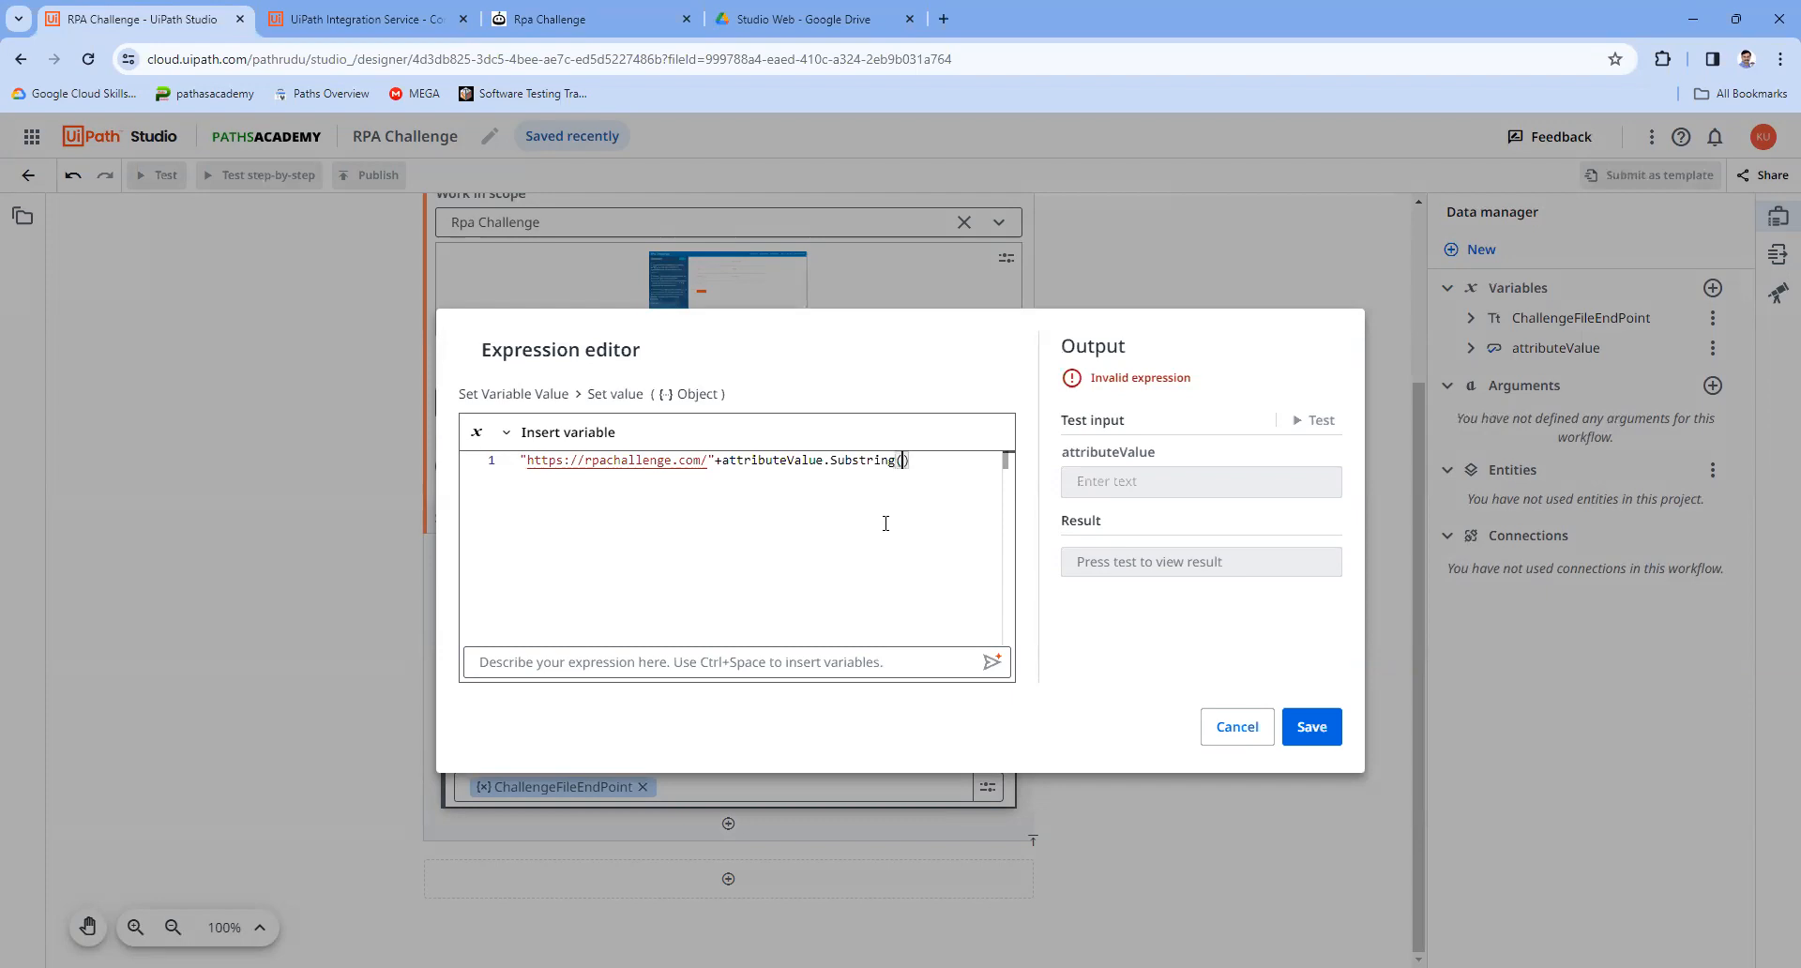
pyautogui.write('2, attr')
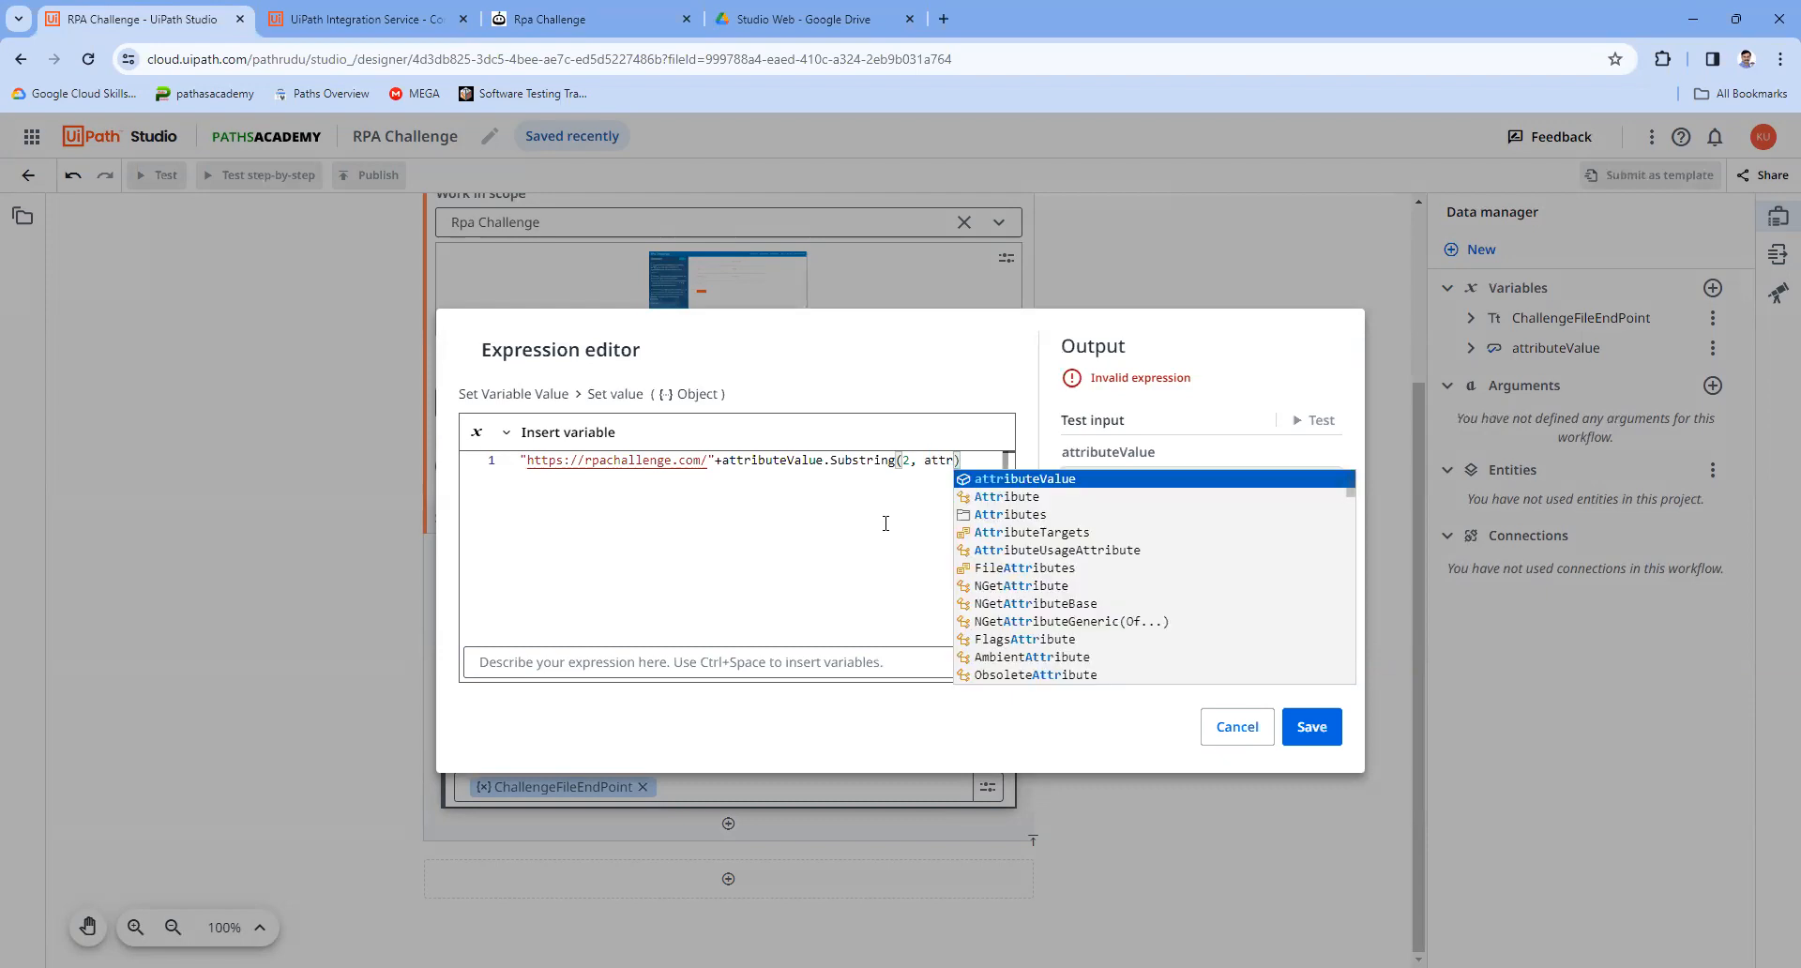
pyautogui.press('Return')
pyautogui.write('.le')
pyautogui.press('Return')
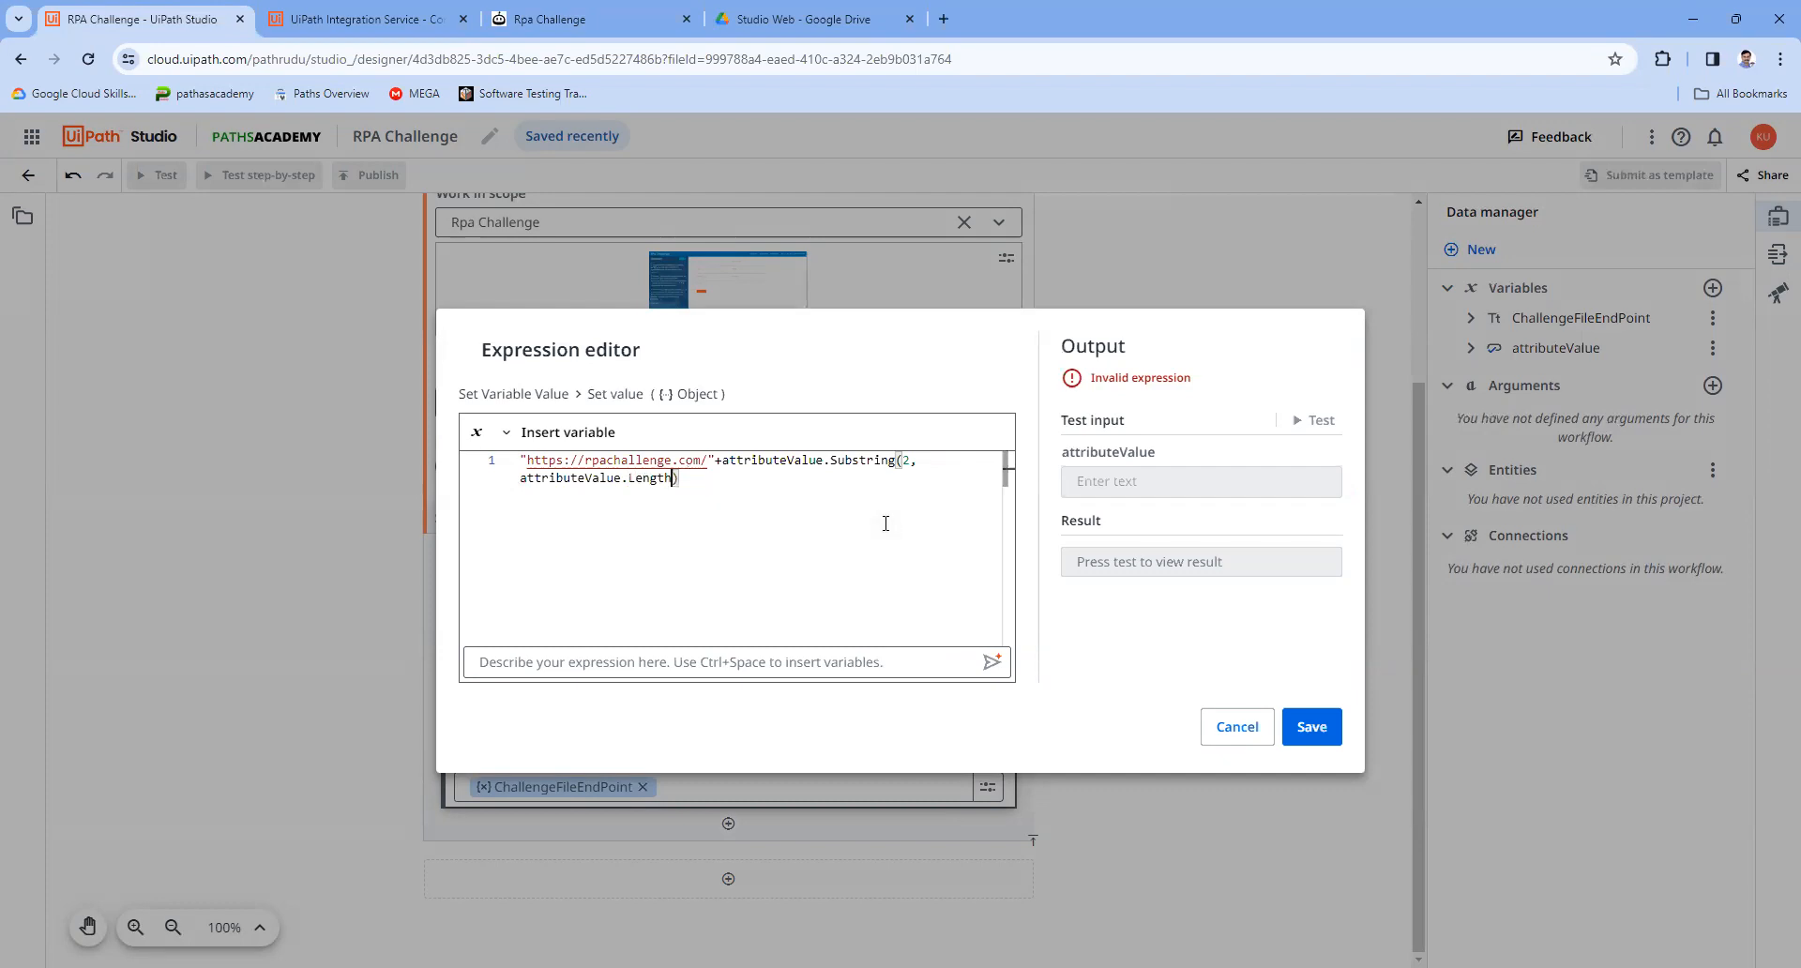
pyautogui.write('-2')
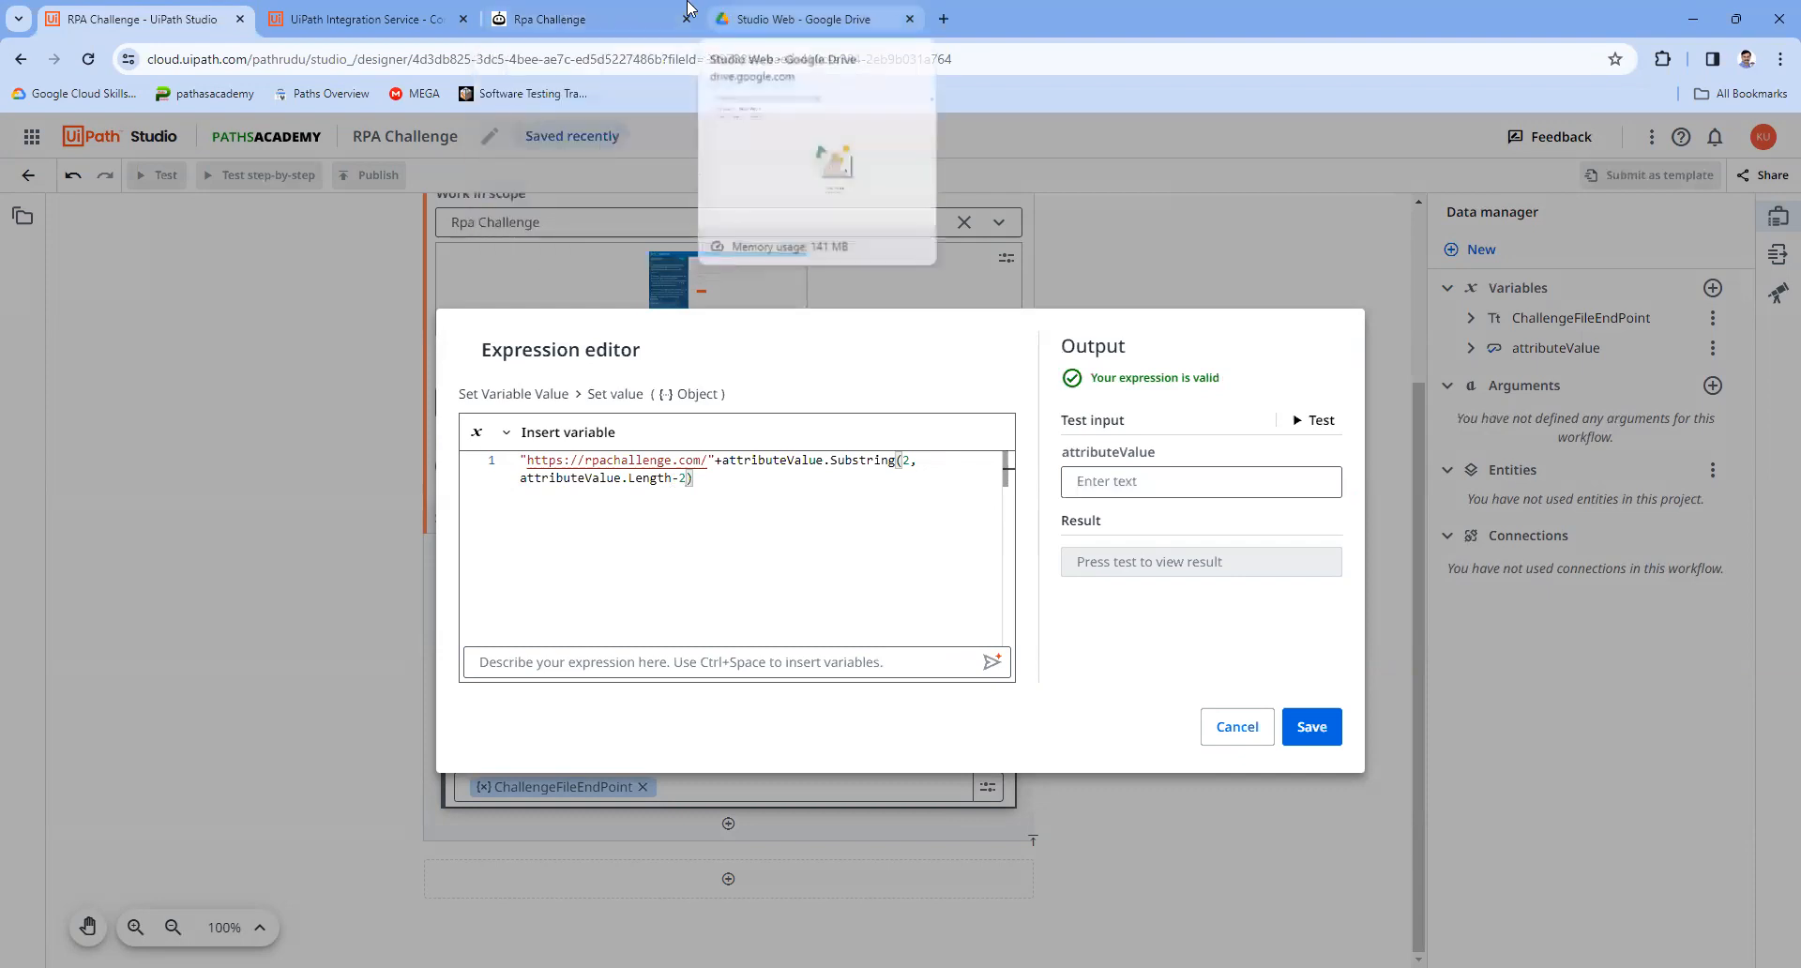
# Step: Test the expression with ./assets as the attributeValue input and save it
pyautogui.click(1116, 487)
pyautogui.write('.')
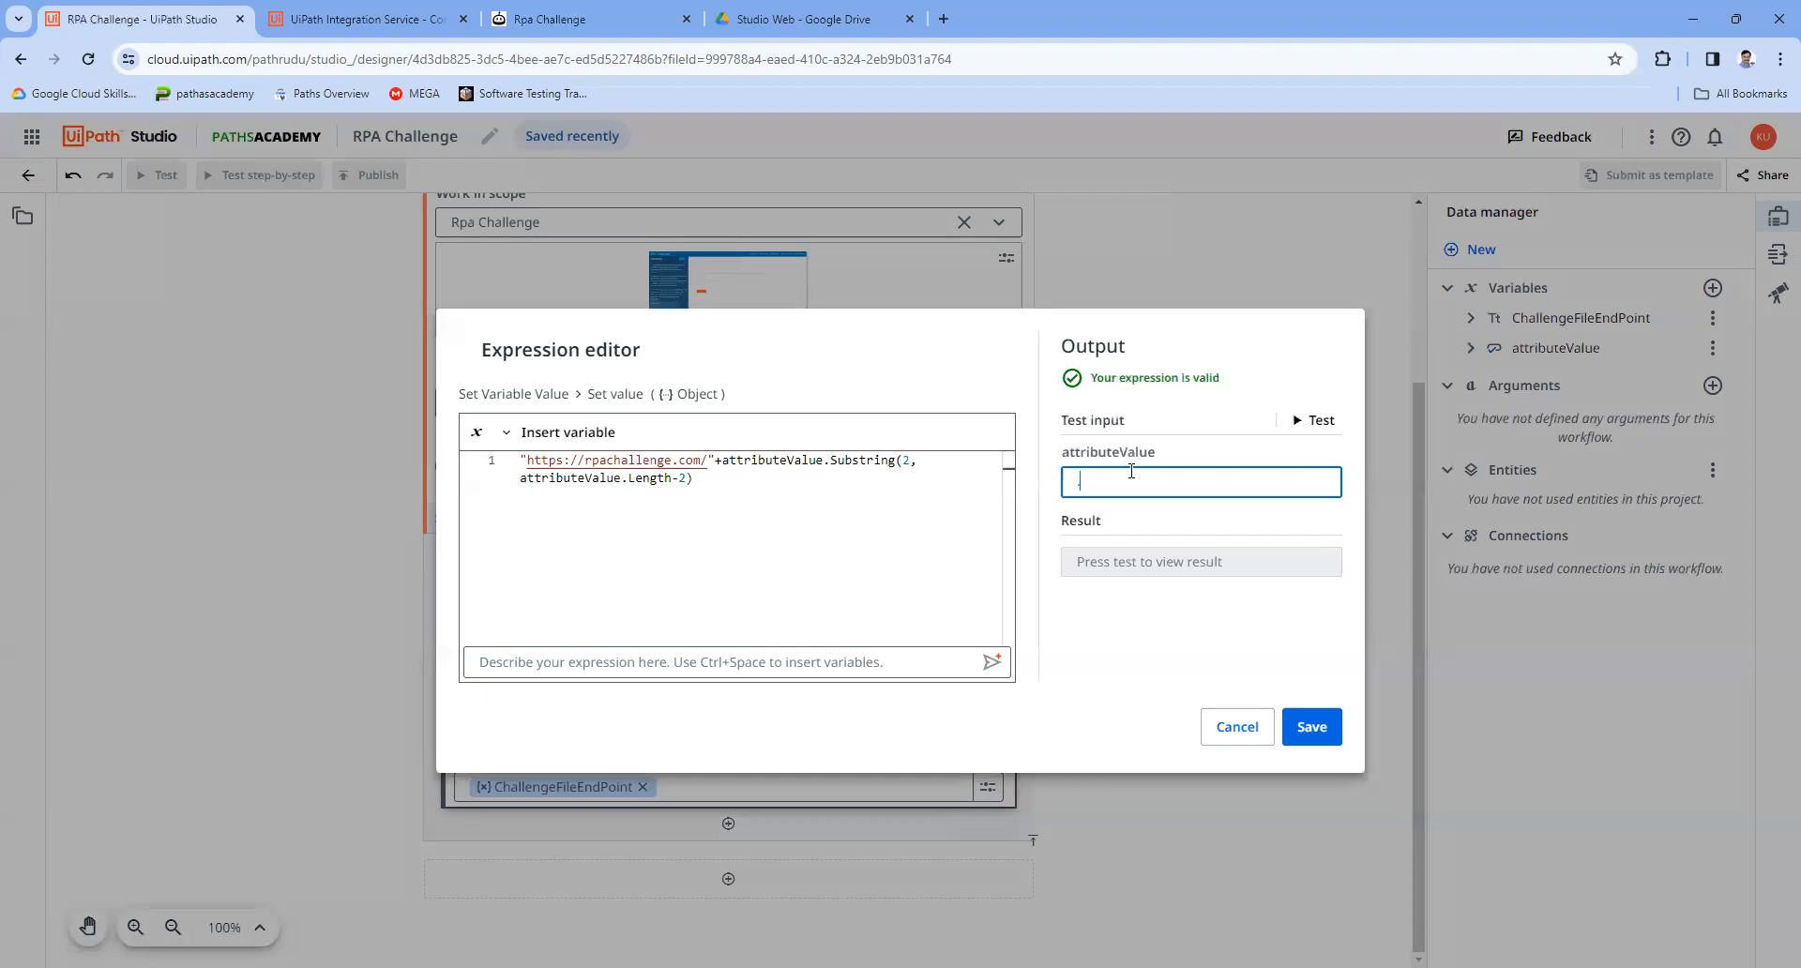
pyautogui.write('/assets')
pyautogui.click(1322, 424)
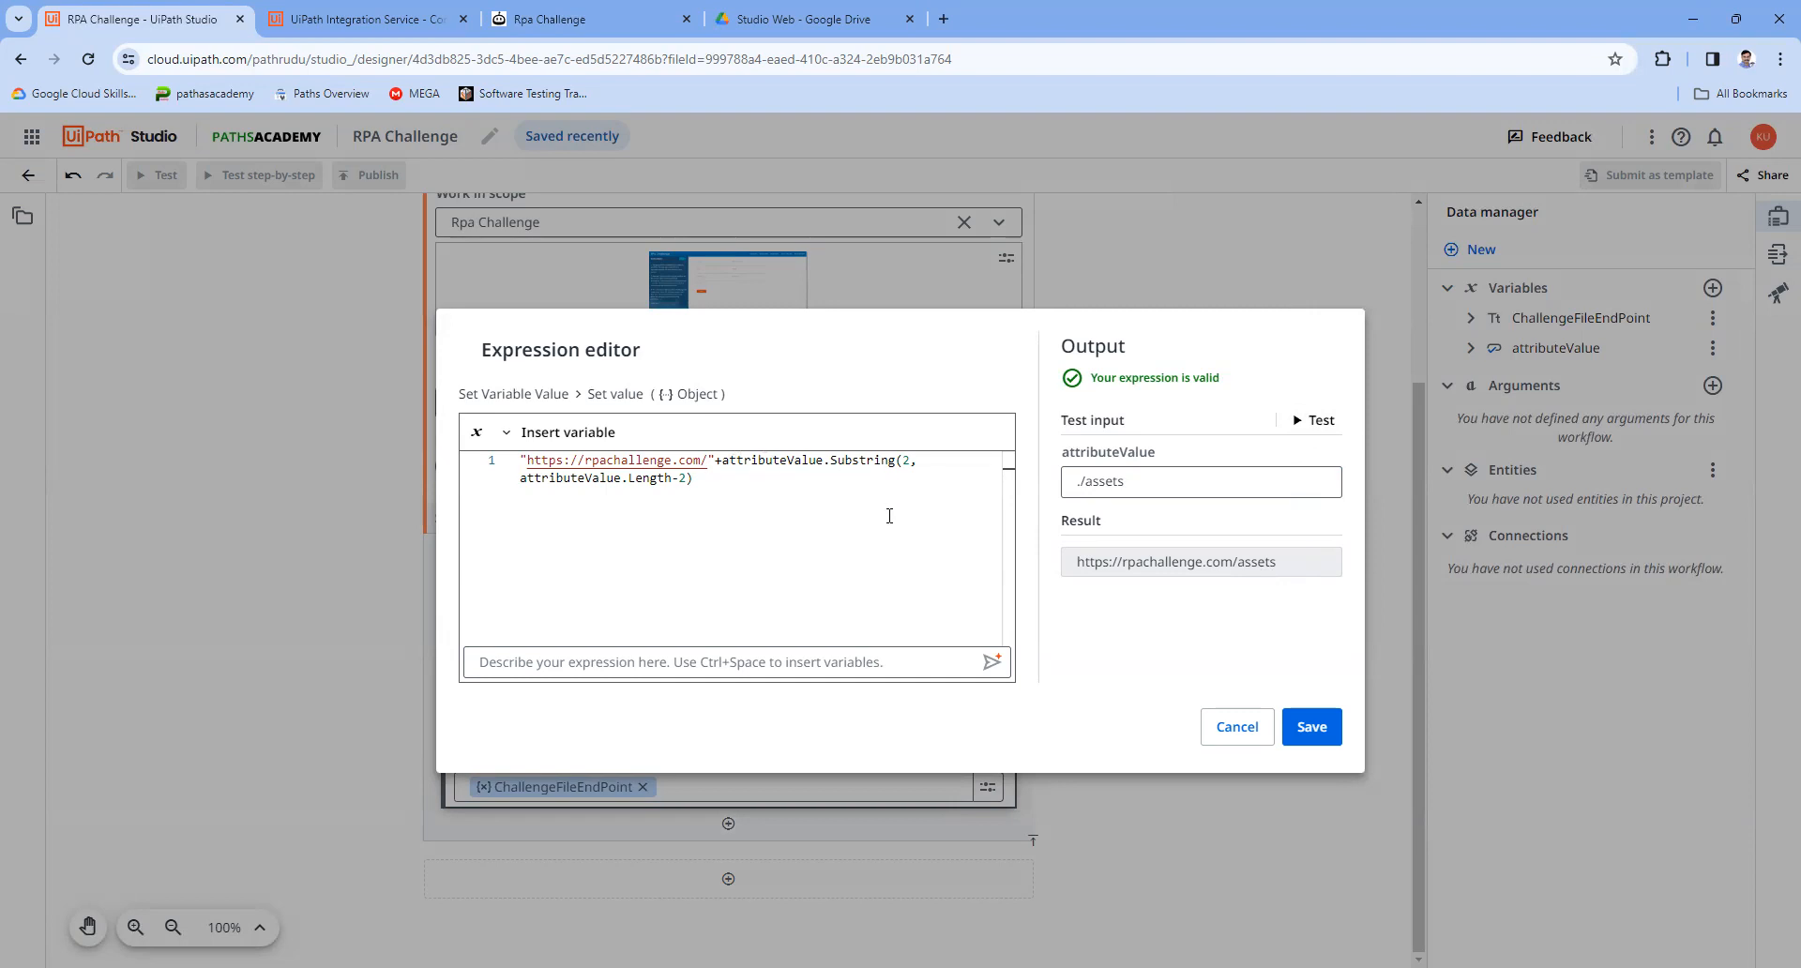
pyautogui.click(1323, 729)
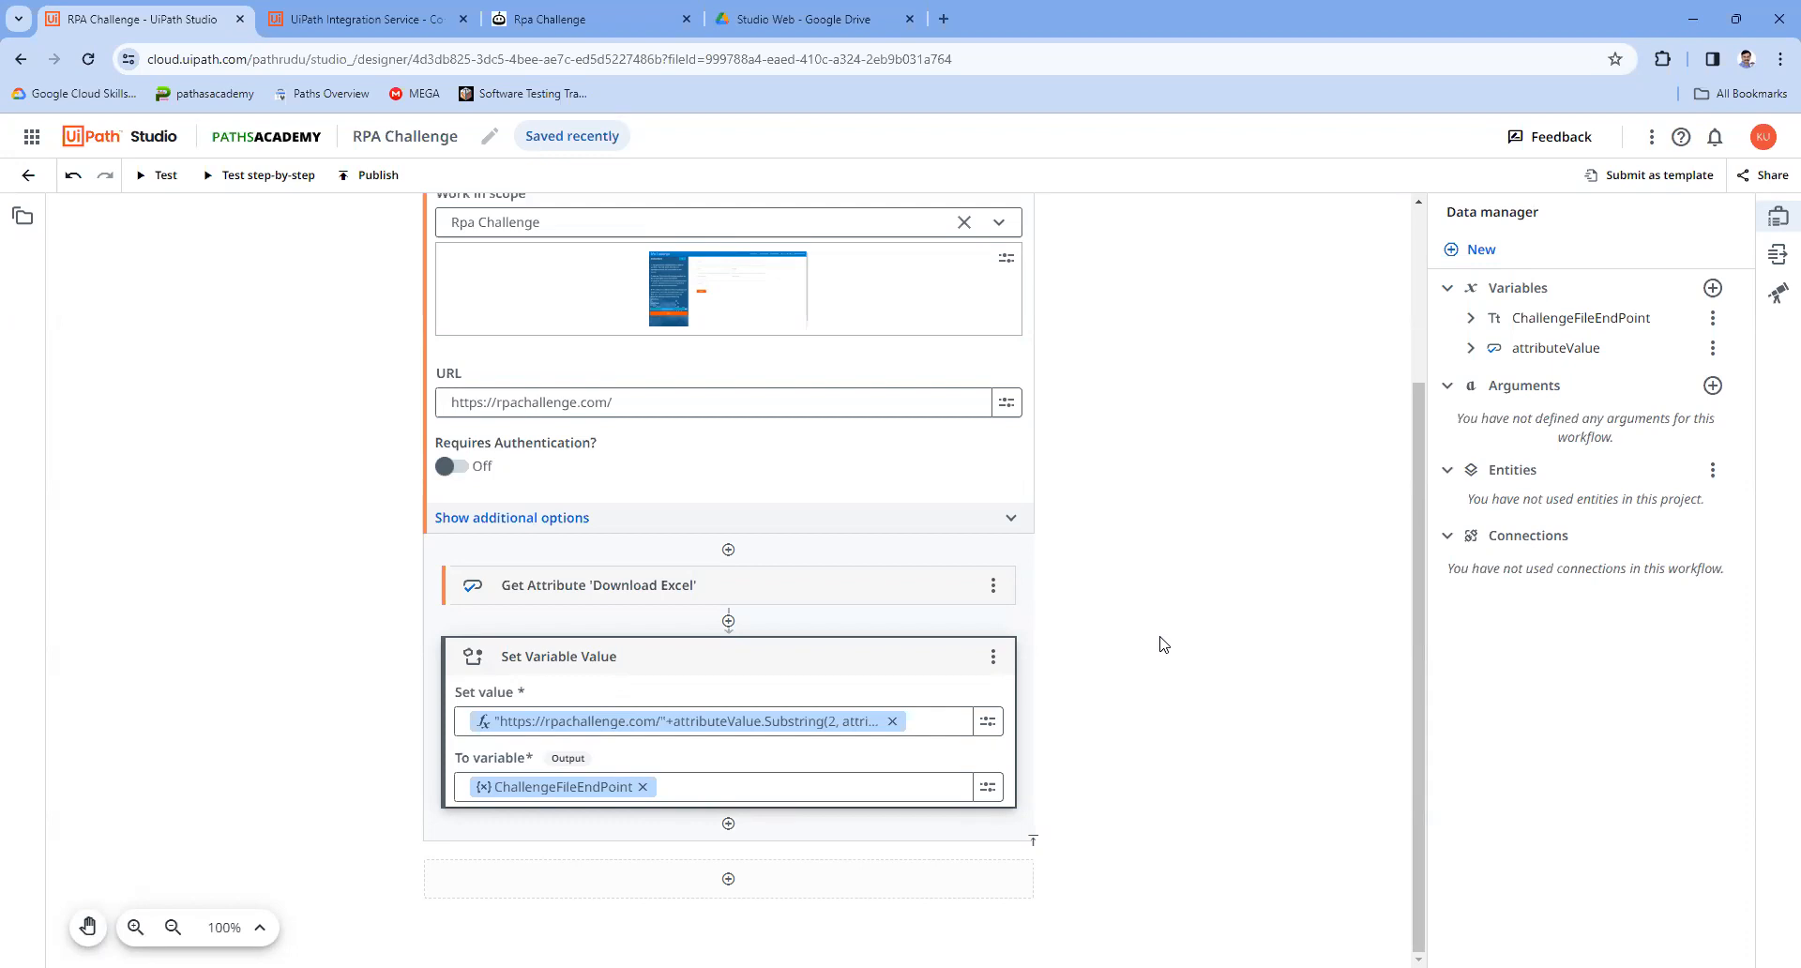
# Step: Add an HTTP Request activity after Set Variable Value and use ChallengeFileEndPoint as its request URL
pyautogui.click(729, 825)
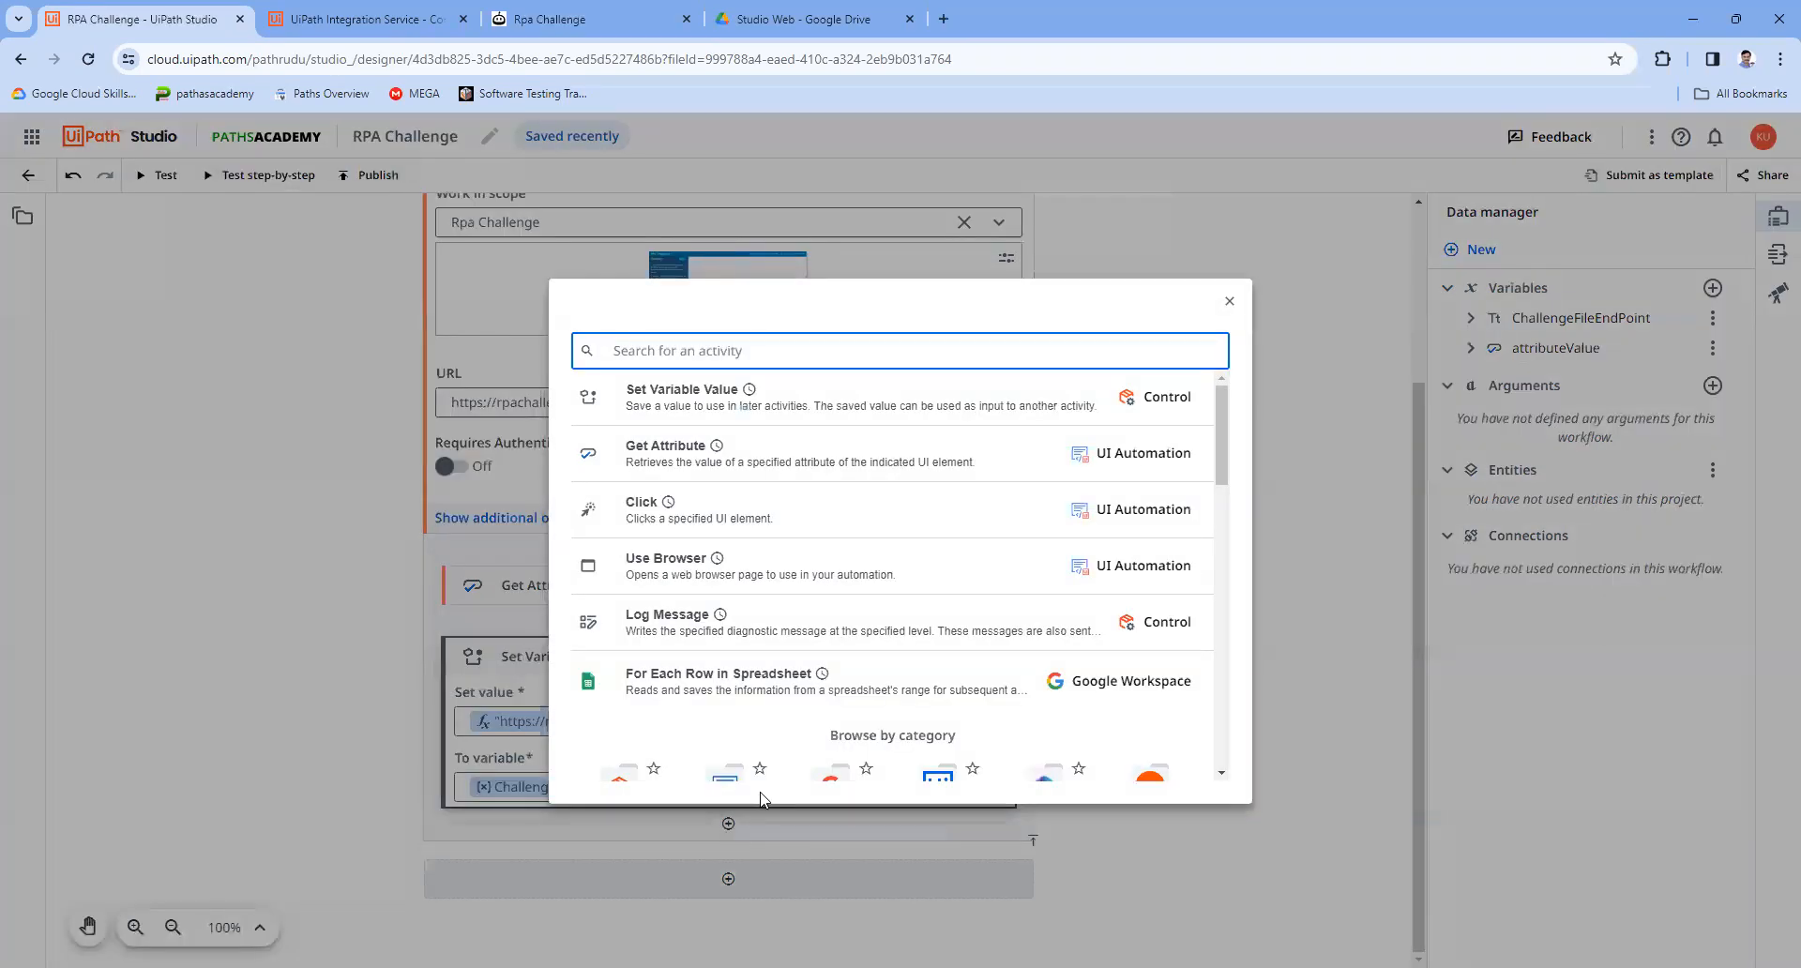
pyautogui.write('http')
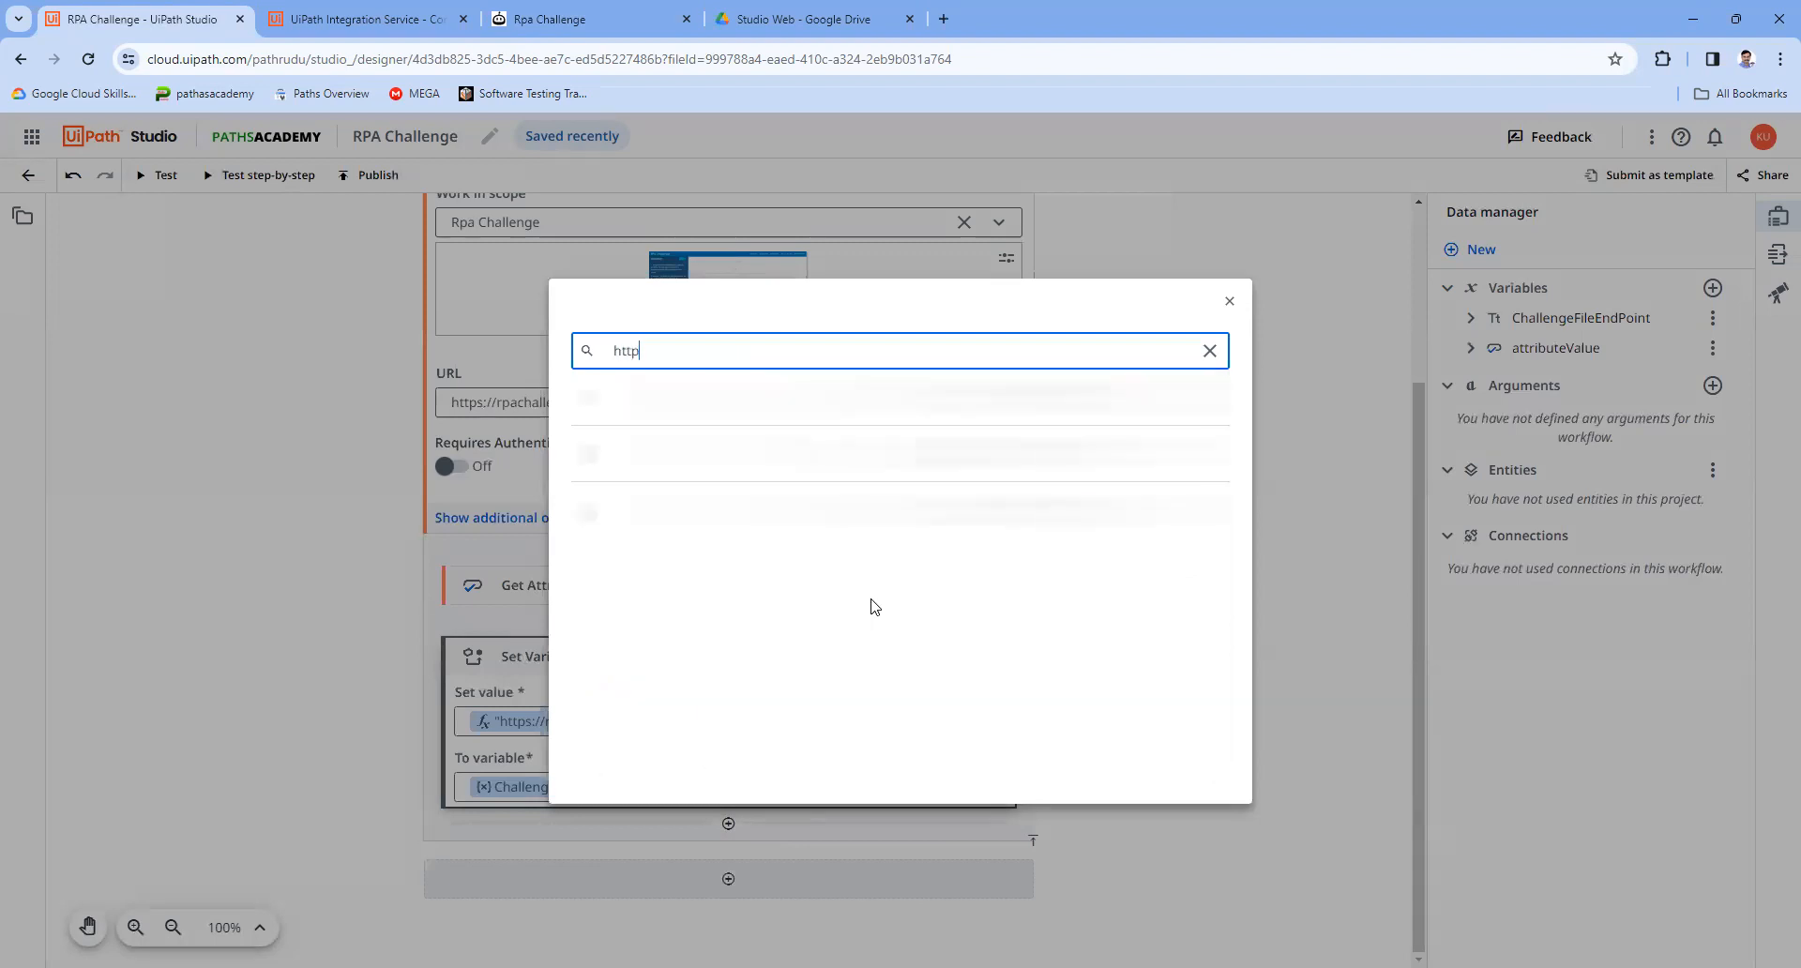
pyautogui.click(786, 407)
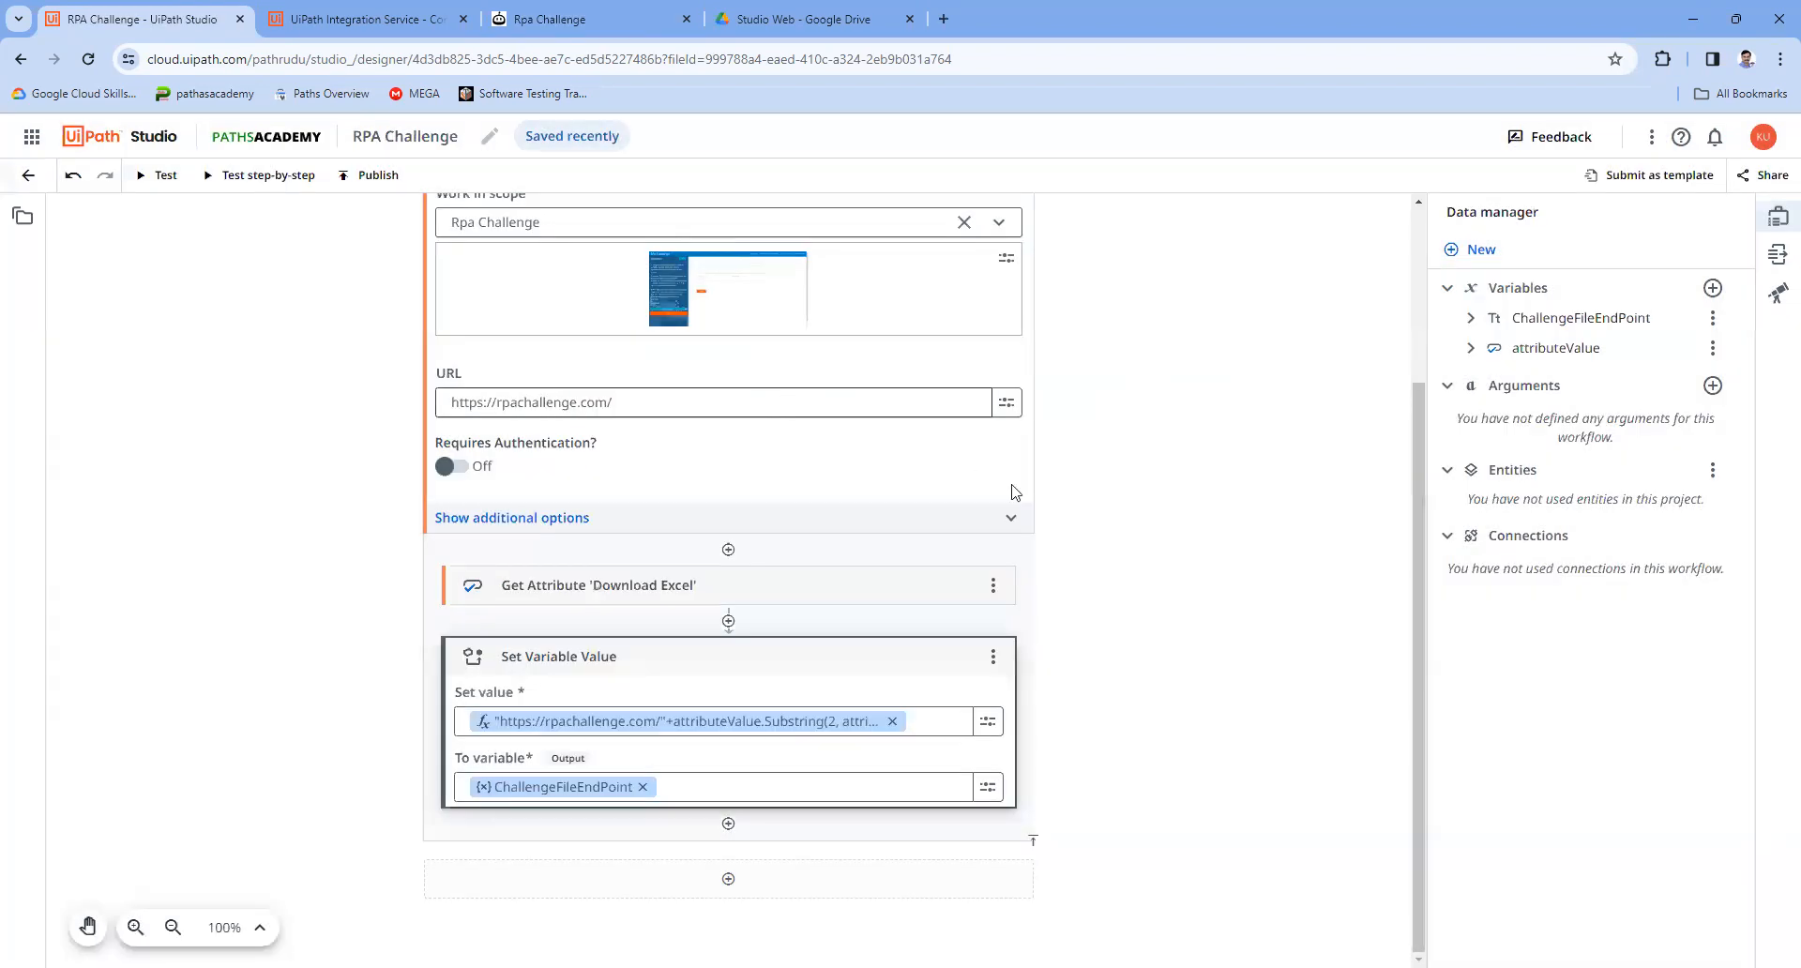
pyautogui.scroll(-4, 1138, 541)
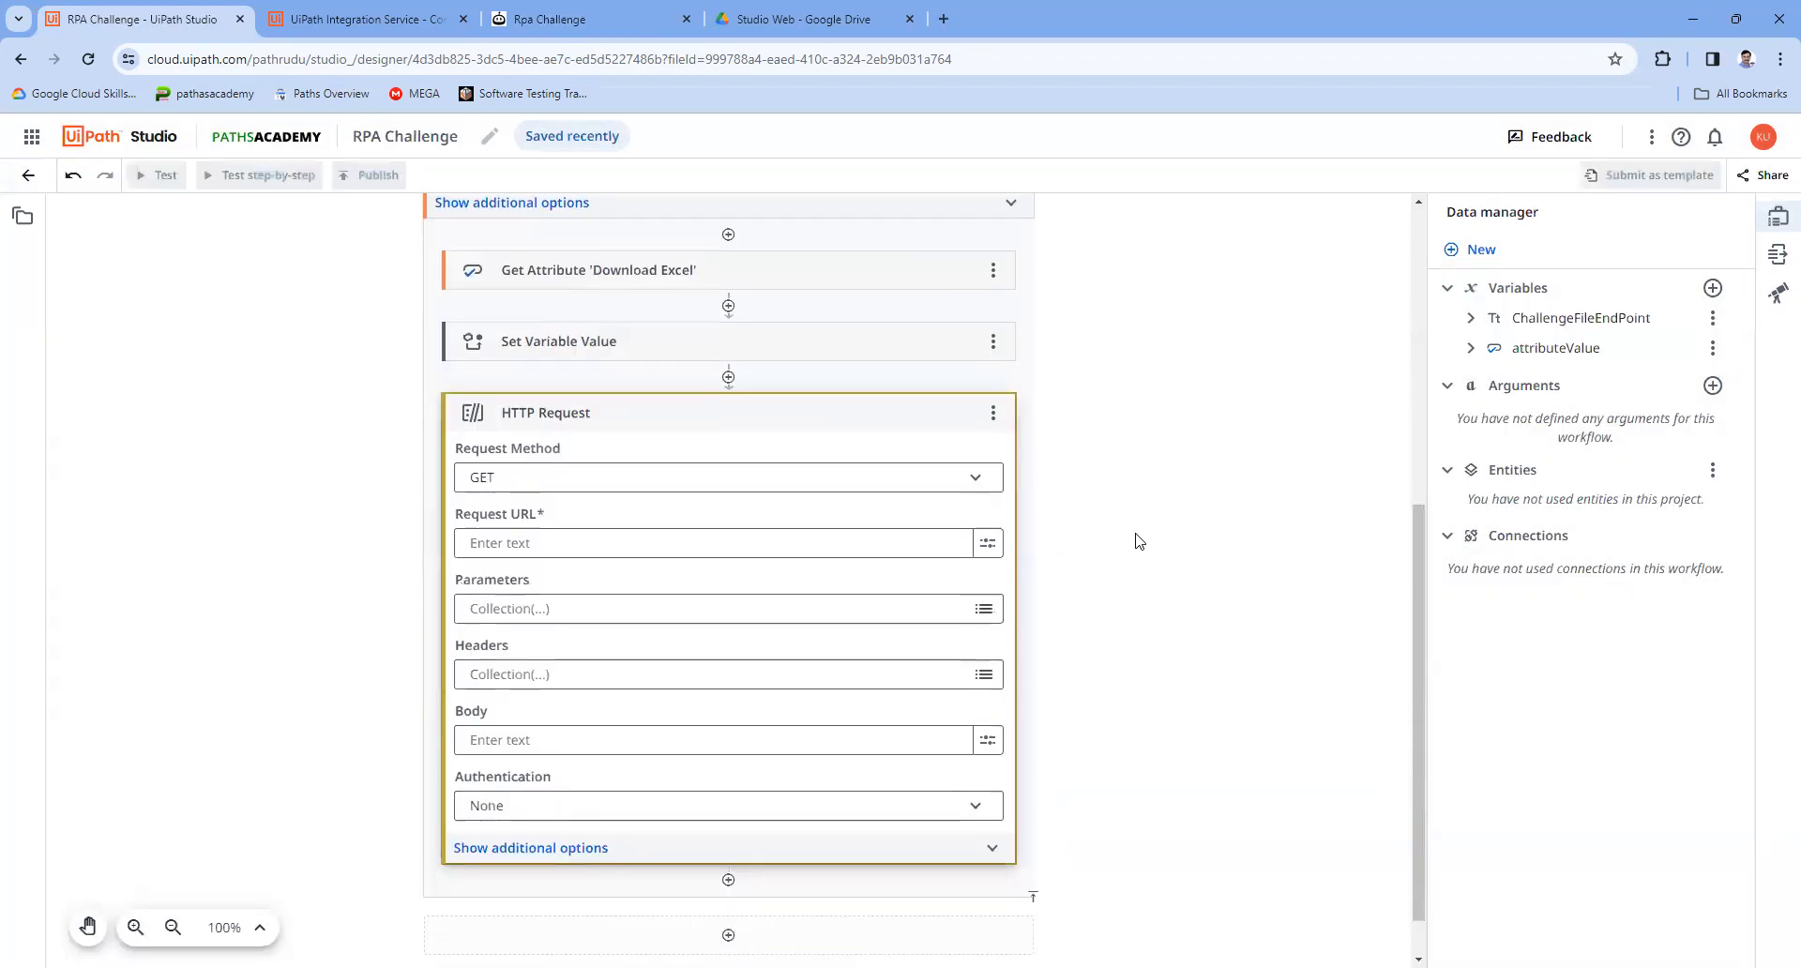
pyautogui.click(507, 545)
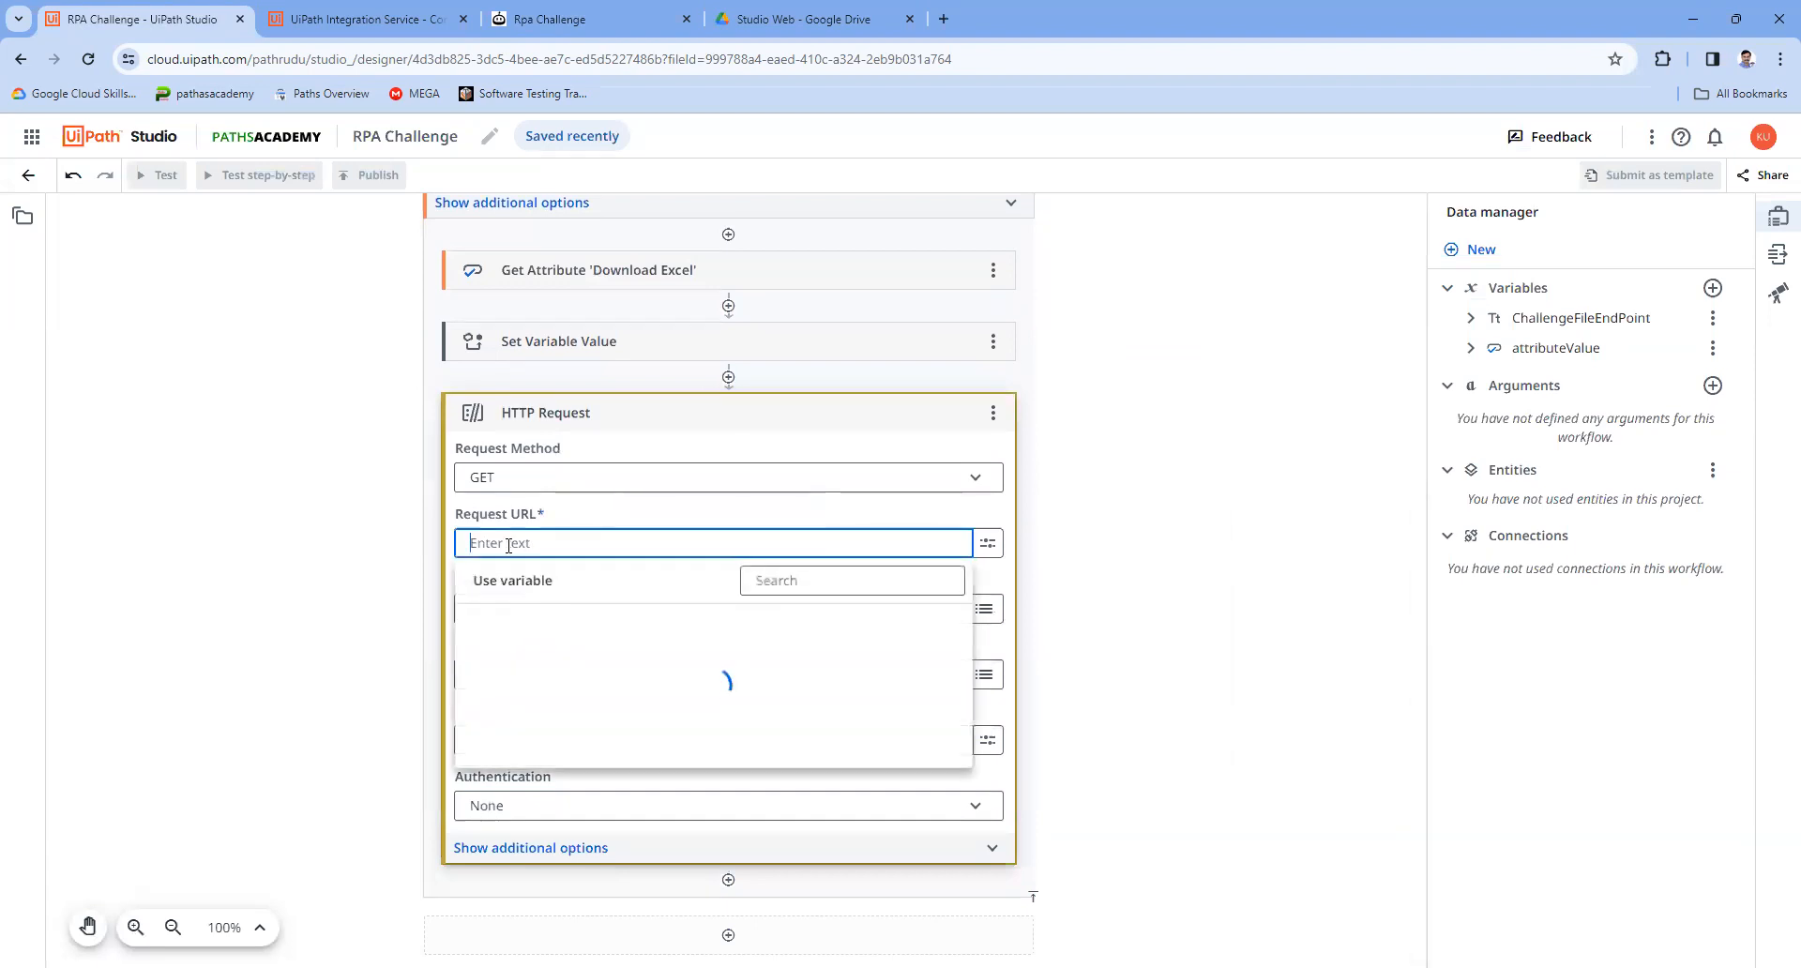
pyautogui.click(745, 661)
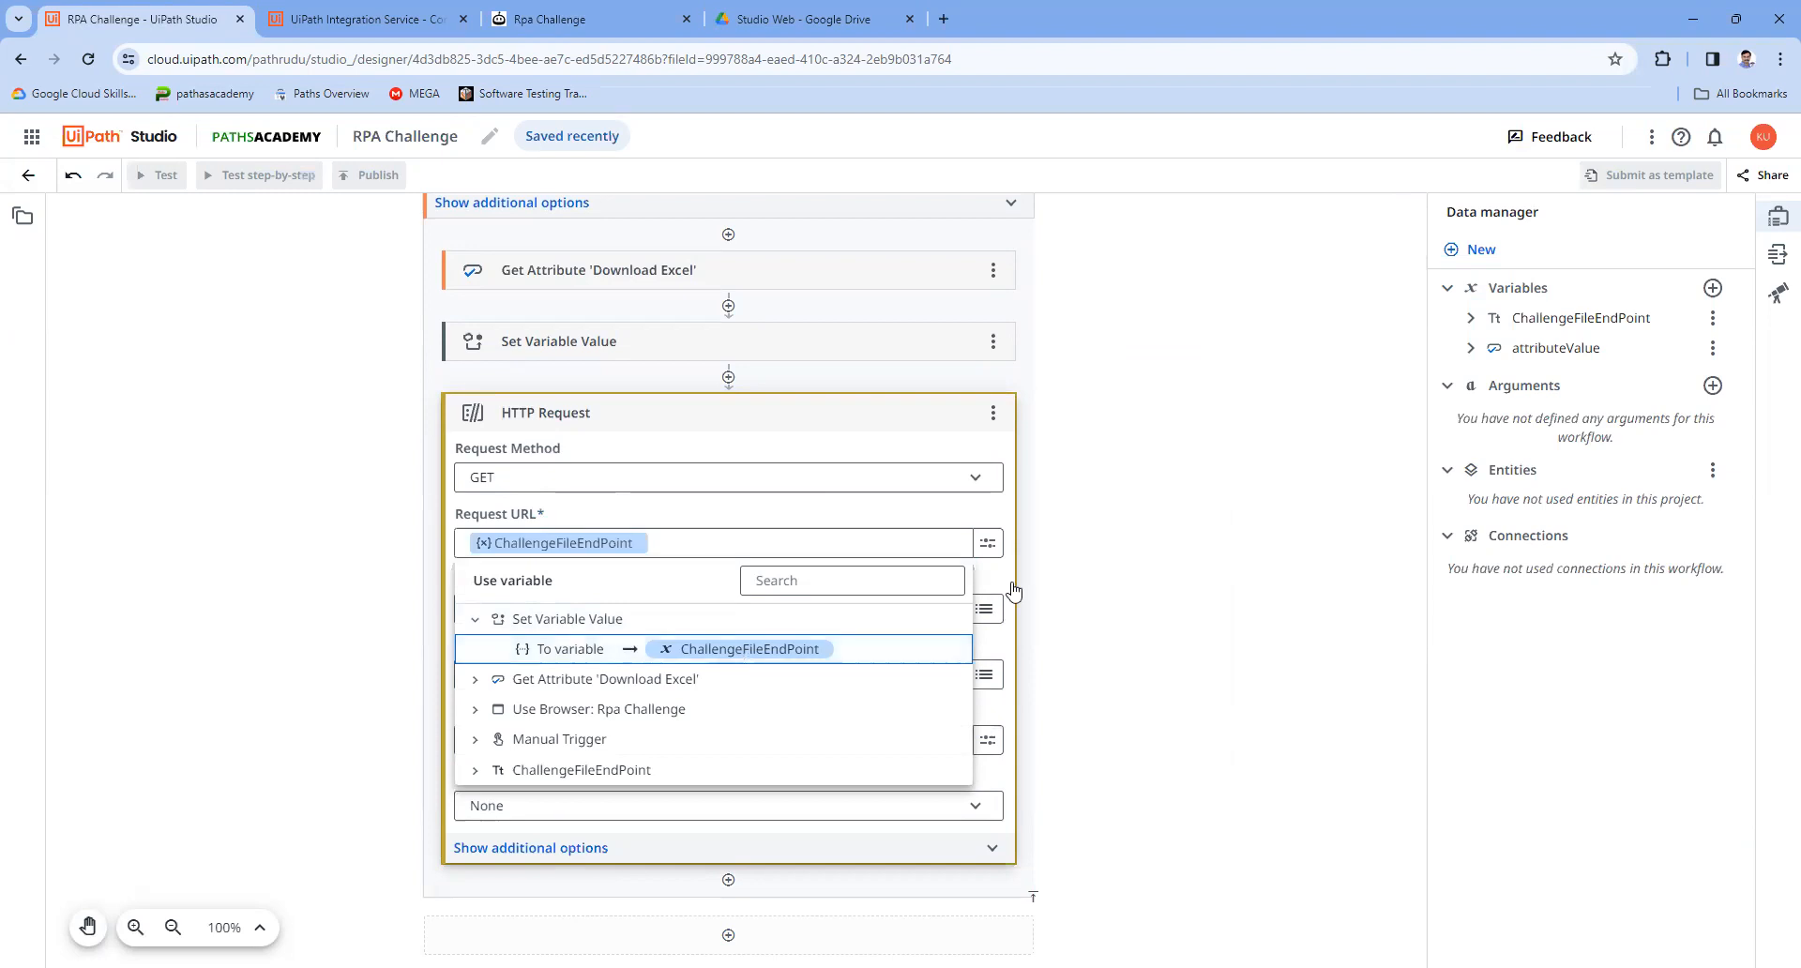
pyautogui.click(1082, 542)
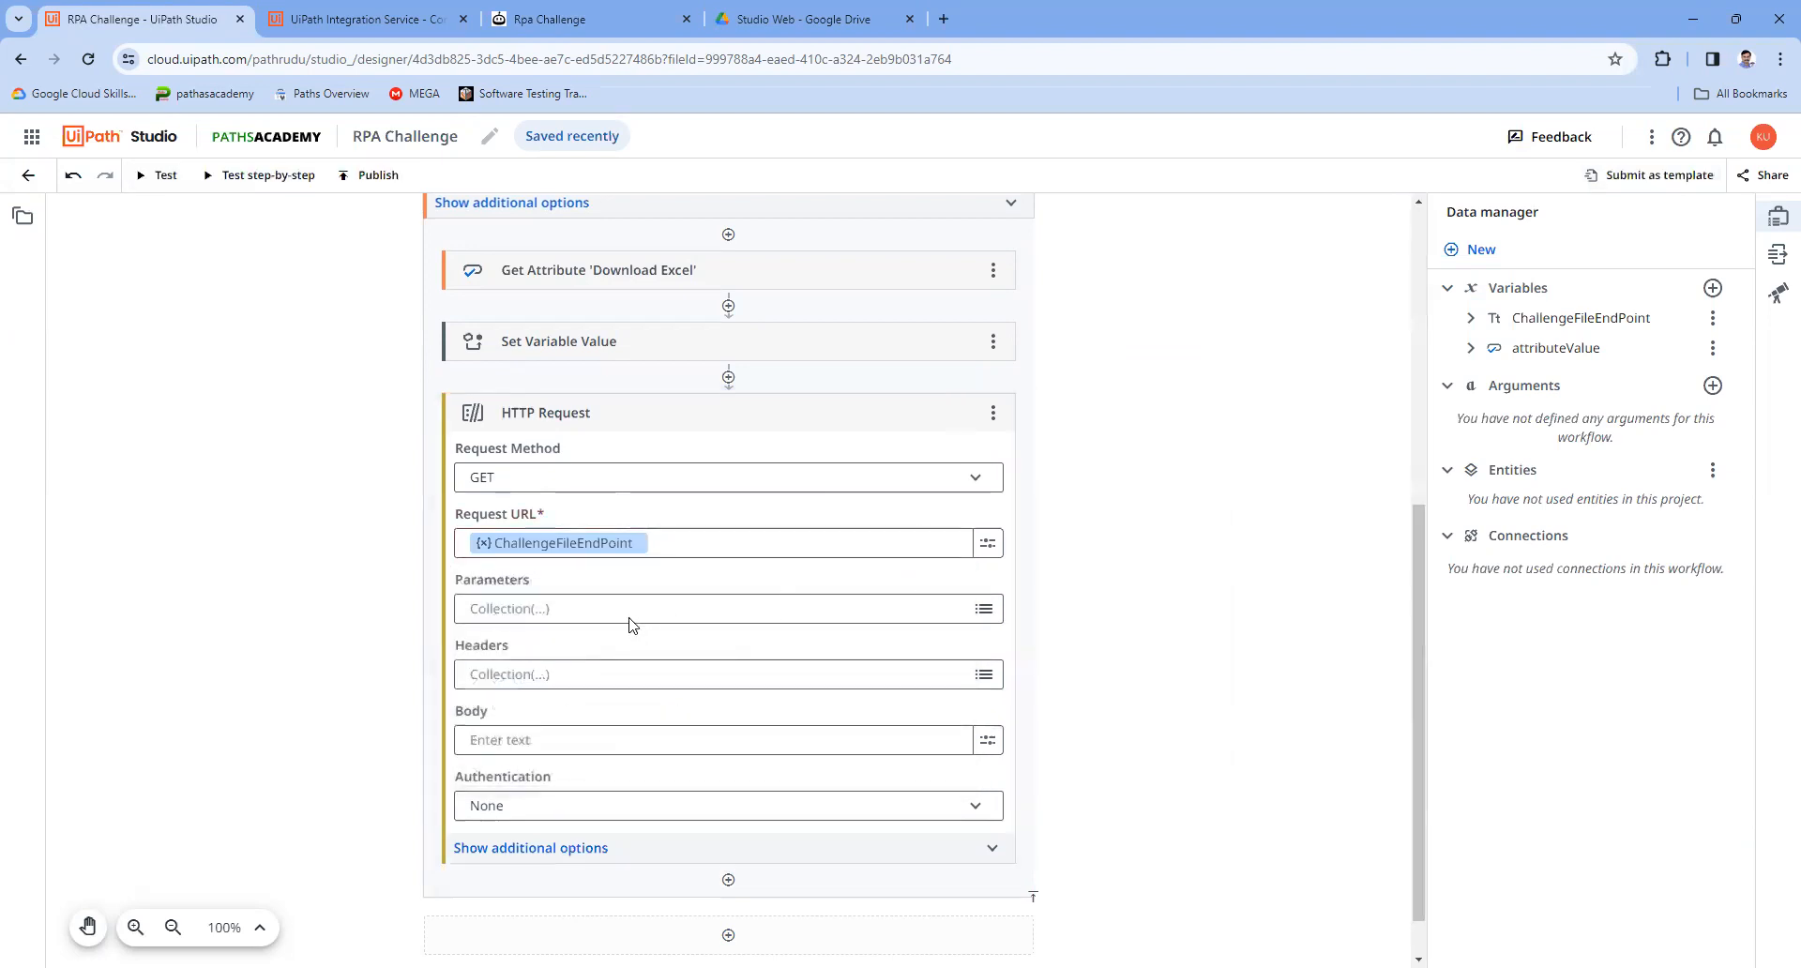
# Step: Set the HTTP Request activity's filename for the response attachment to challenge.xlsx in its additional options
pyautogui.scroll(-1, 709, 666)
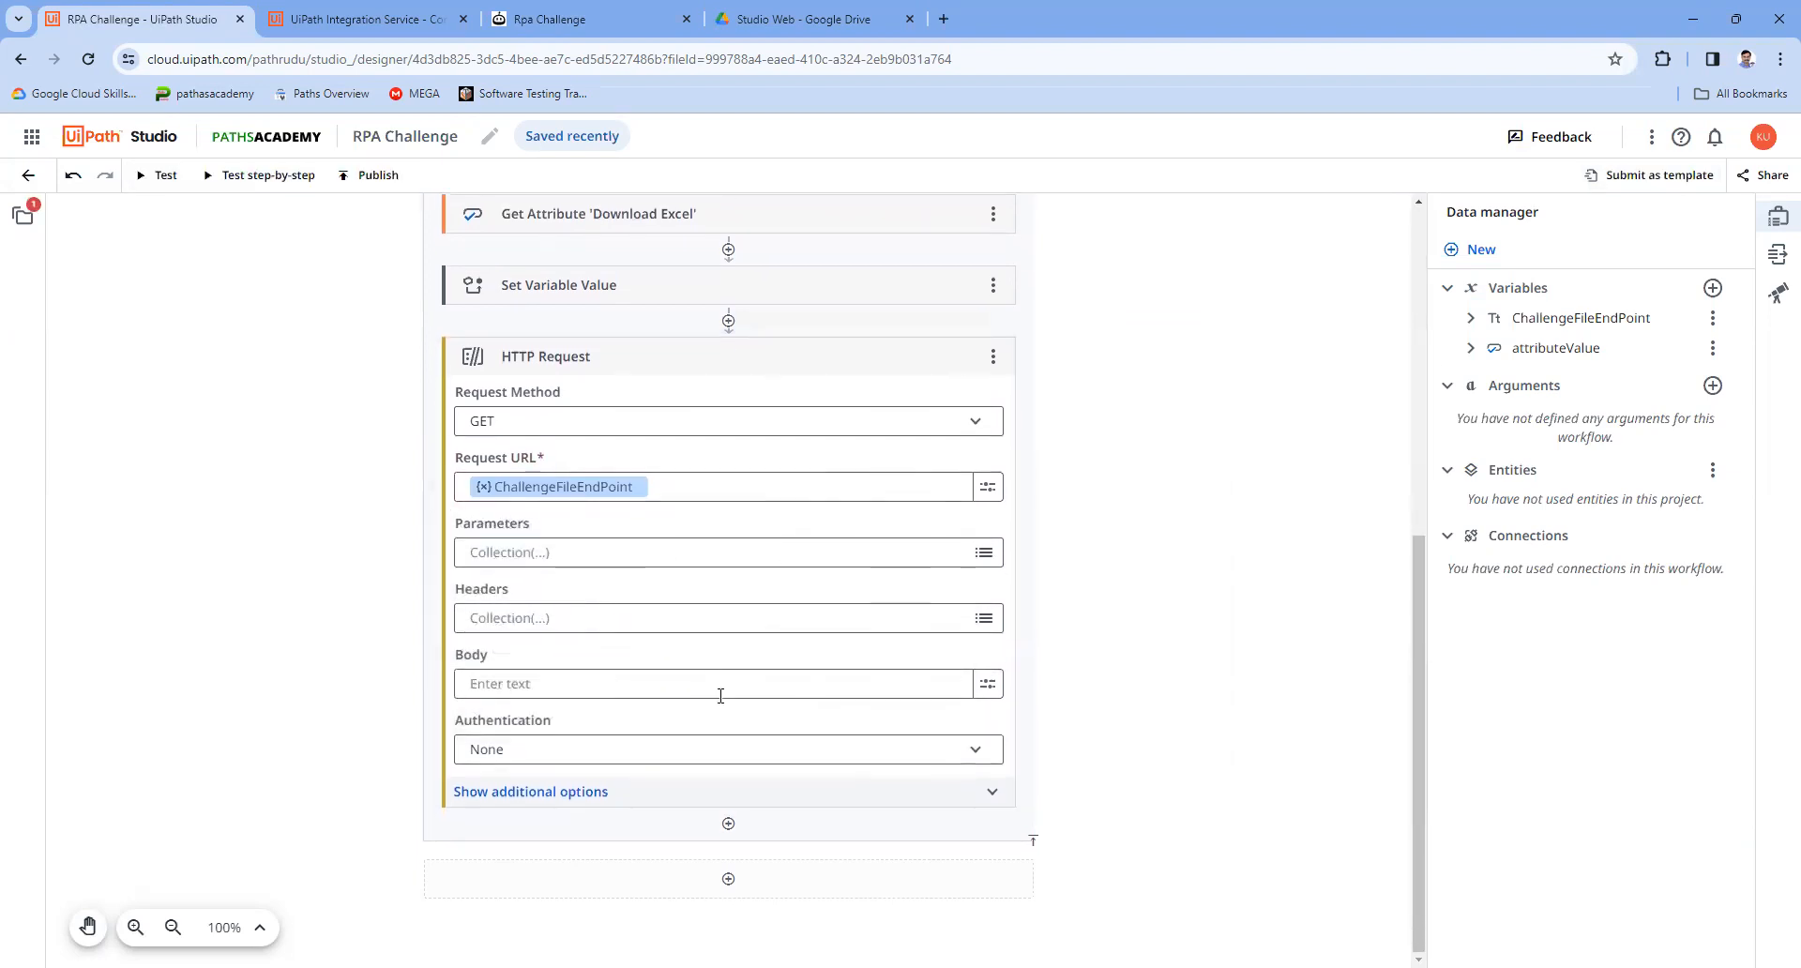
pyautogui.click(957, 791)
pyautogui.scroll(-6, 879, 700)
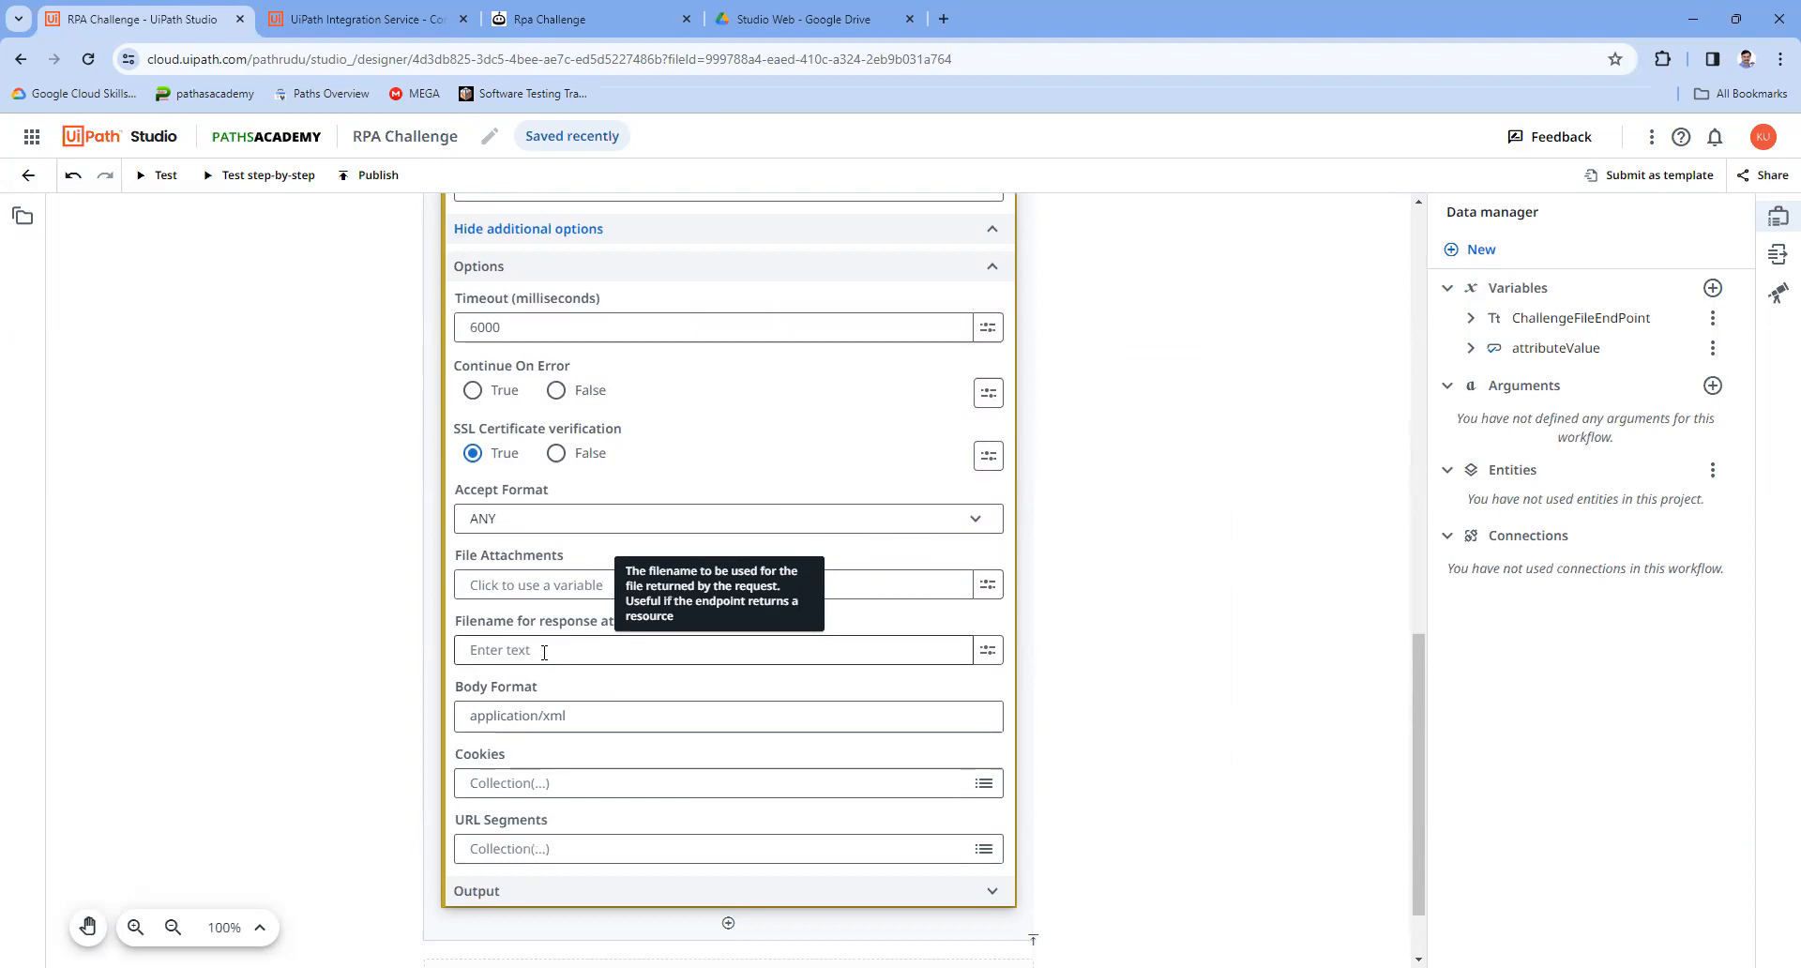
pyautogui.click(544, 653)
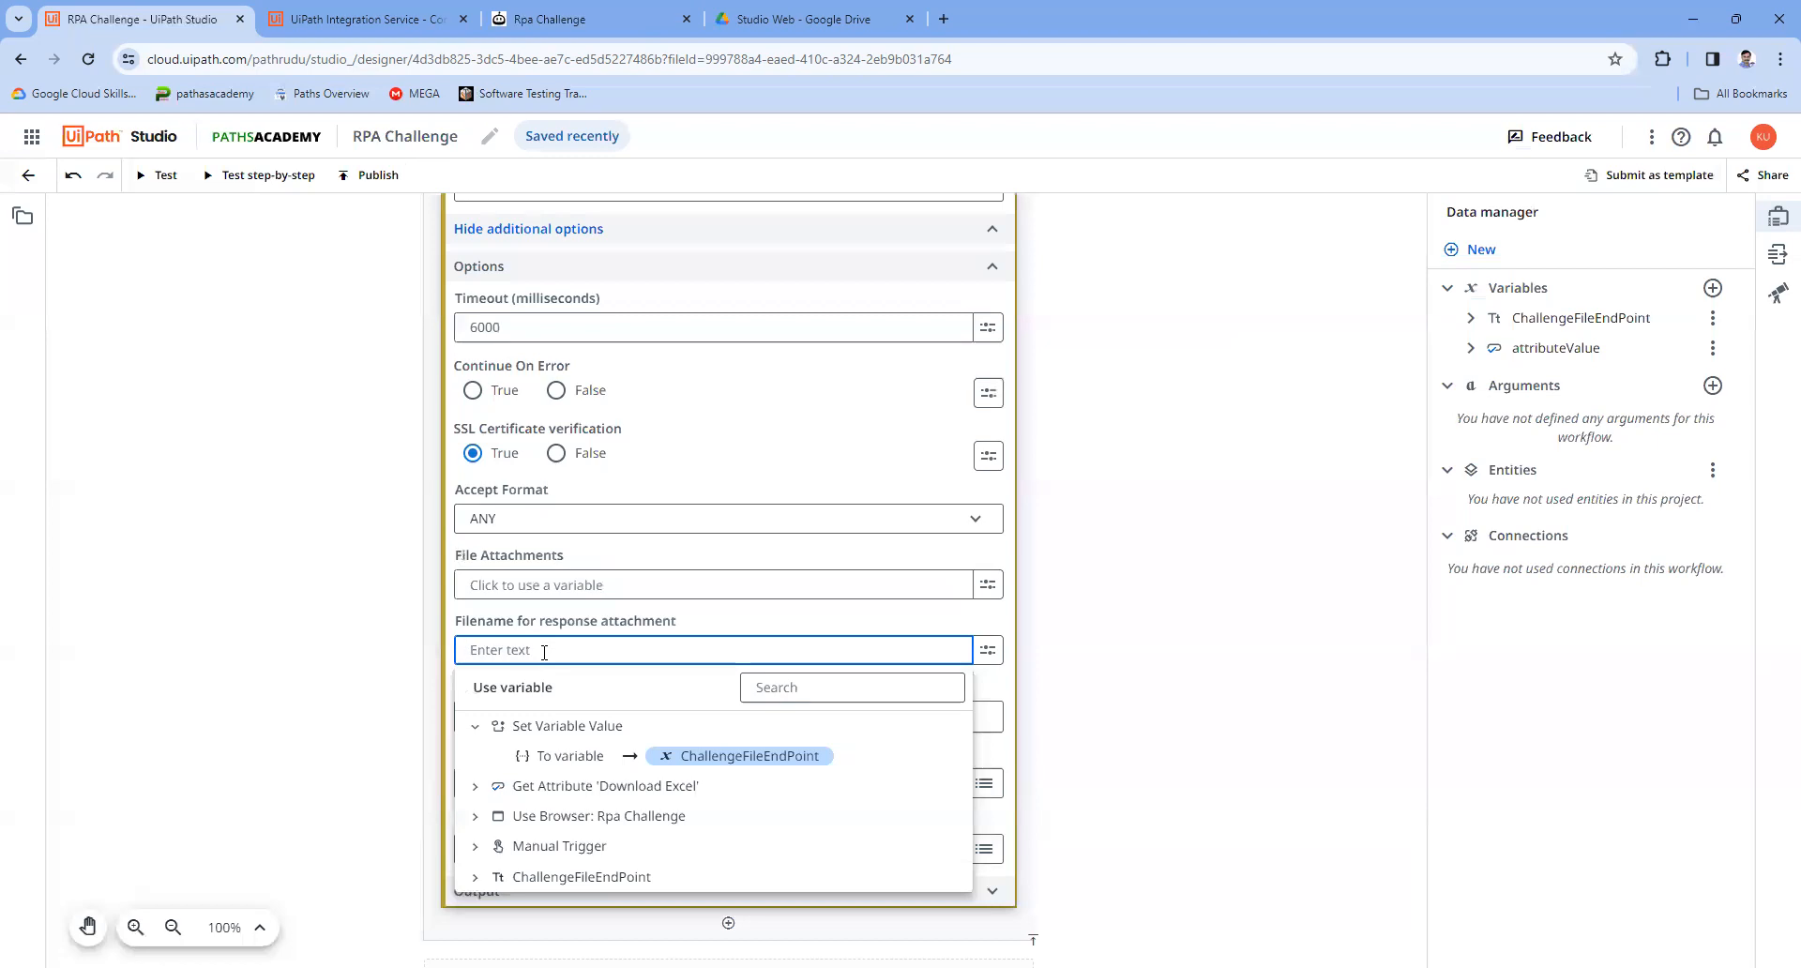
pyautogui.write('challenge.xlsx')
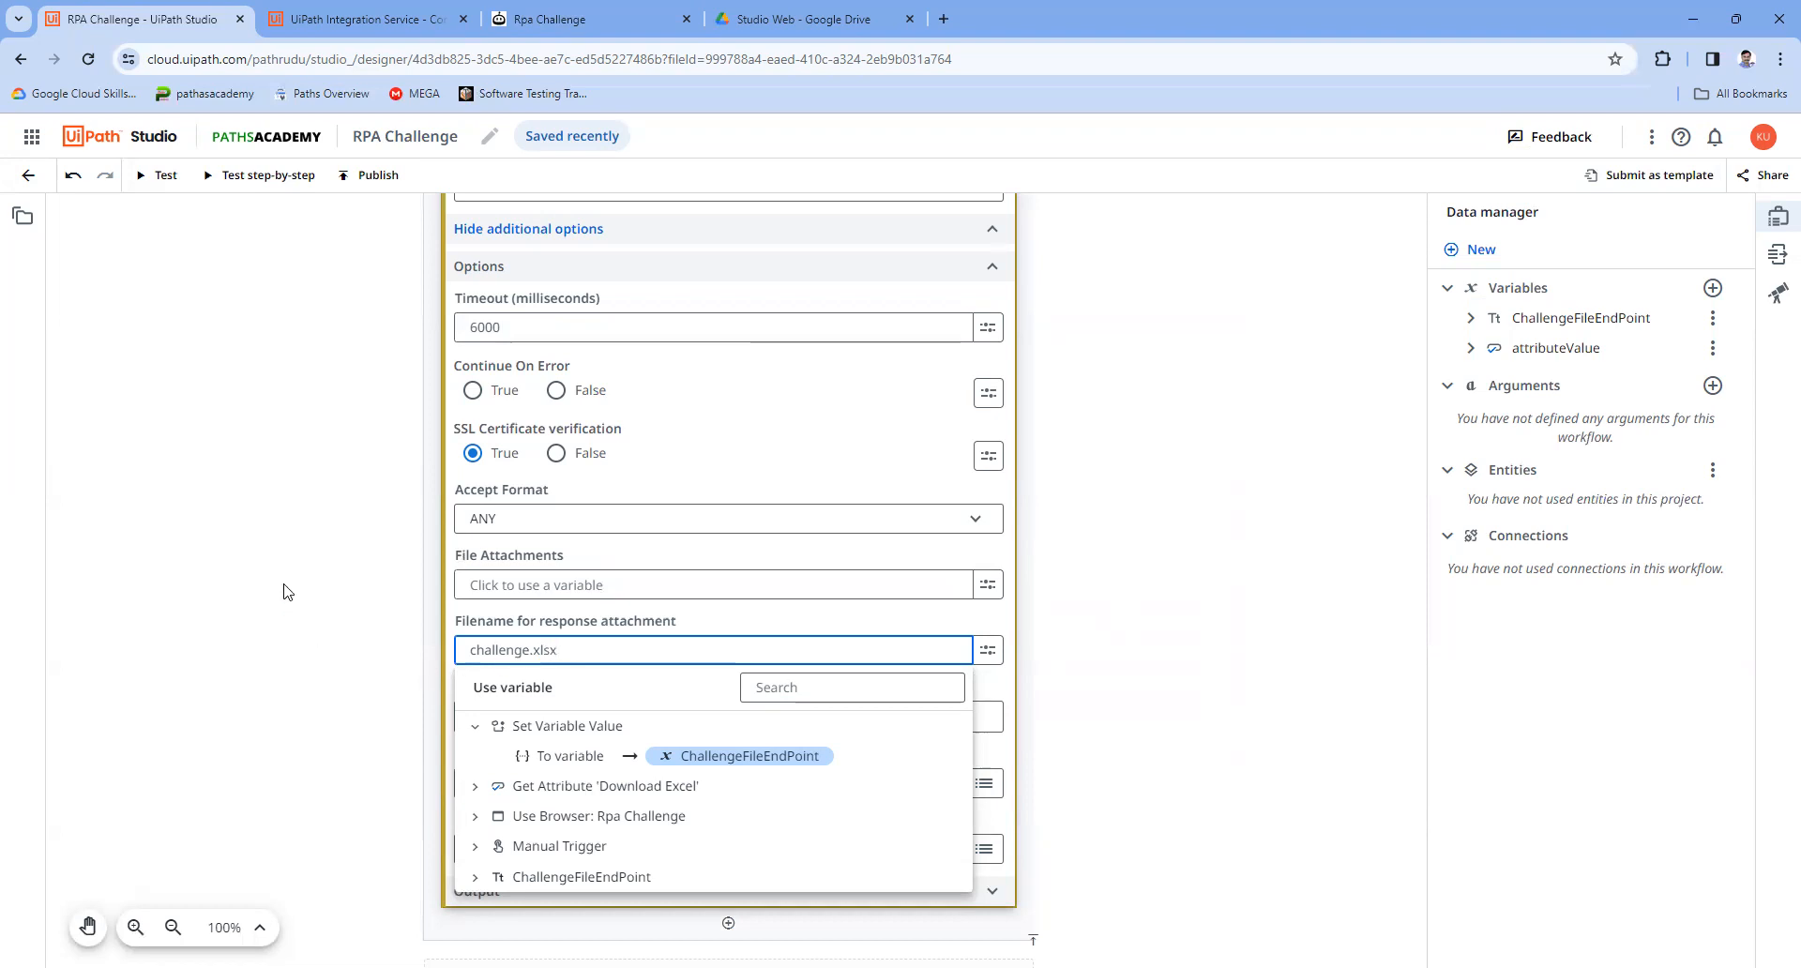
pyautogui.click(285, 591)
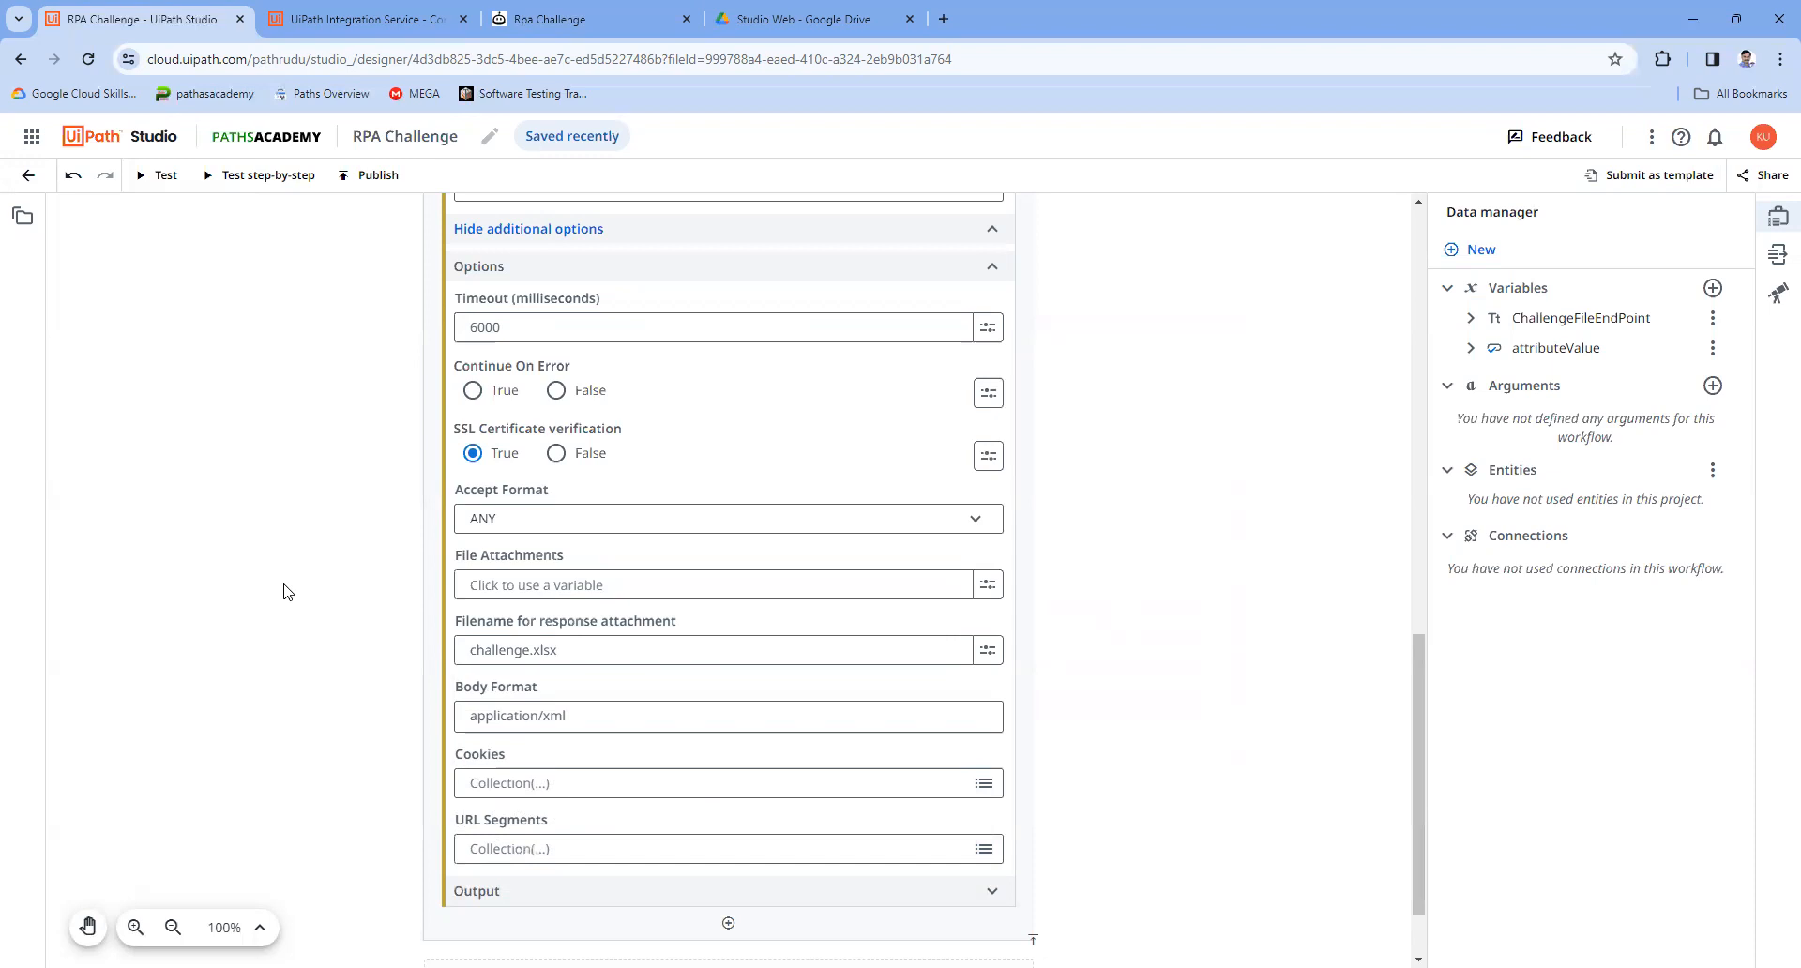
# Step: Examine the HTTP Request activity's output fields, including the response attachment, and collapse the activity
pyautogui.click(989, 892)
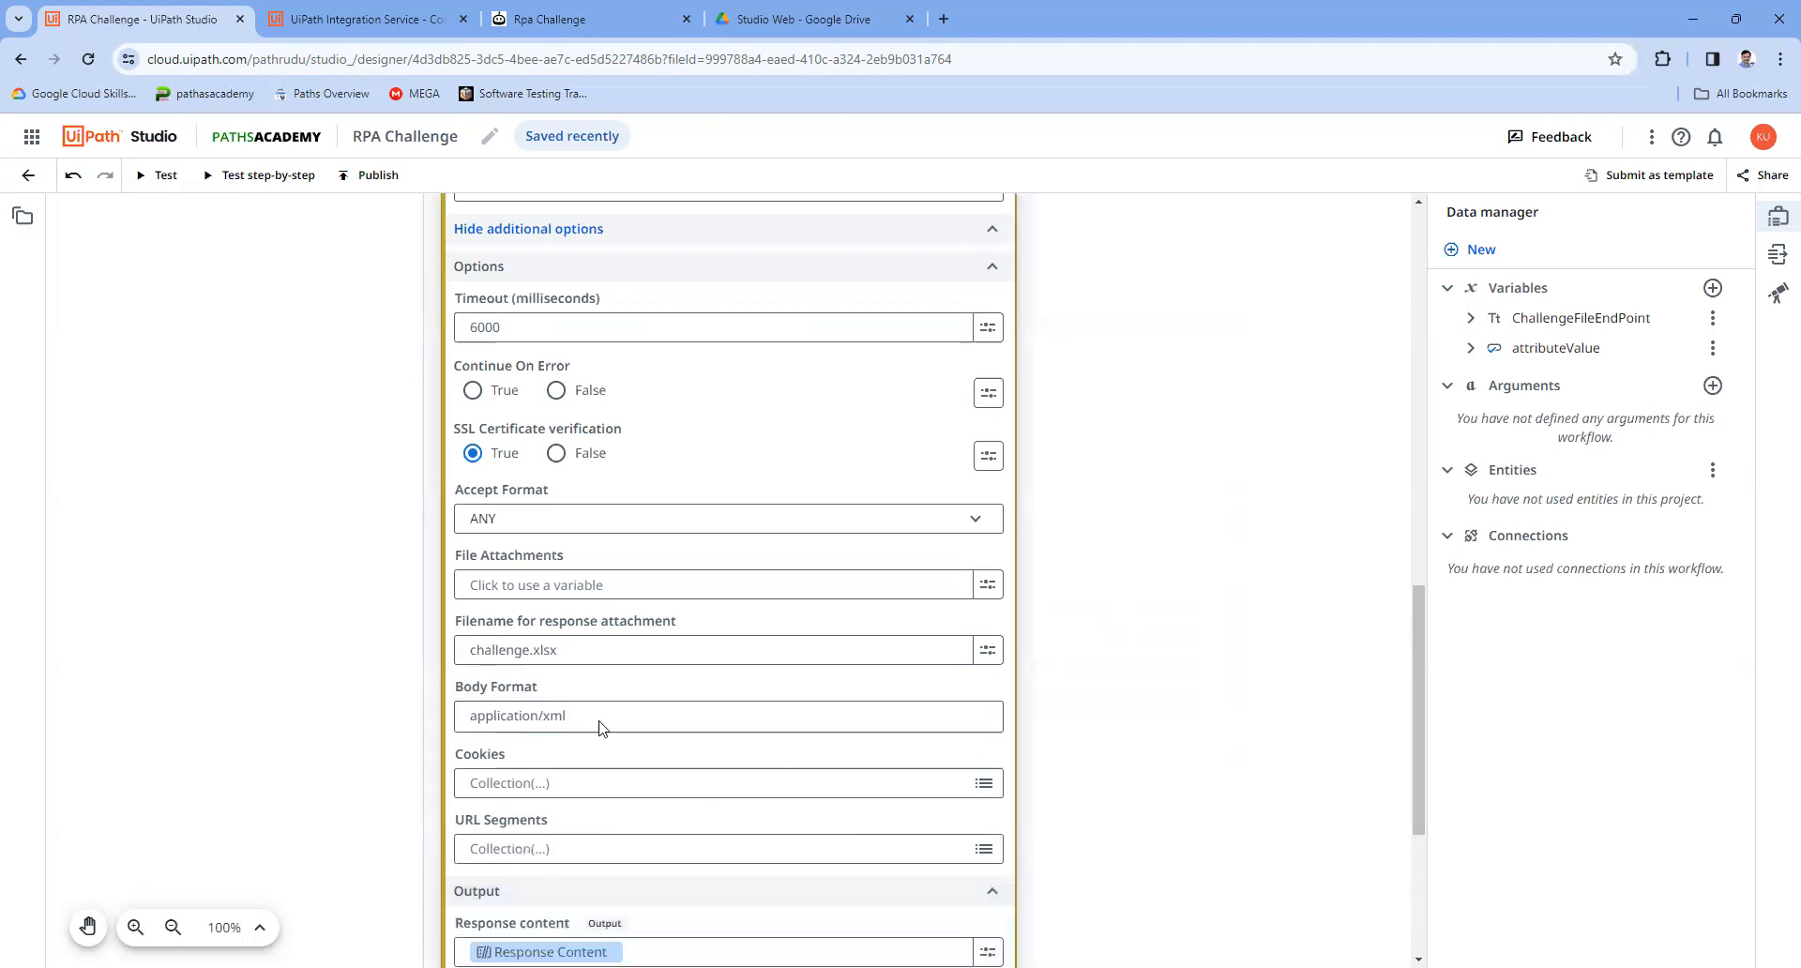
pyautogui.scroll(-4, 338, 664)
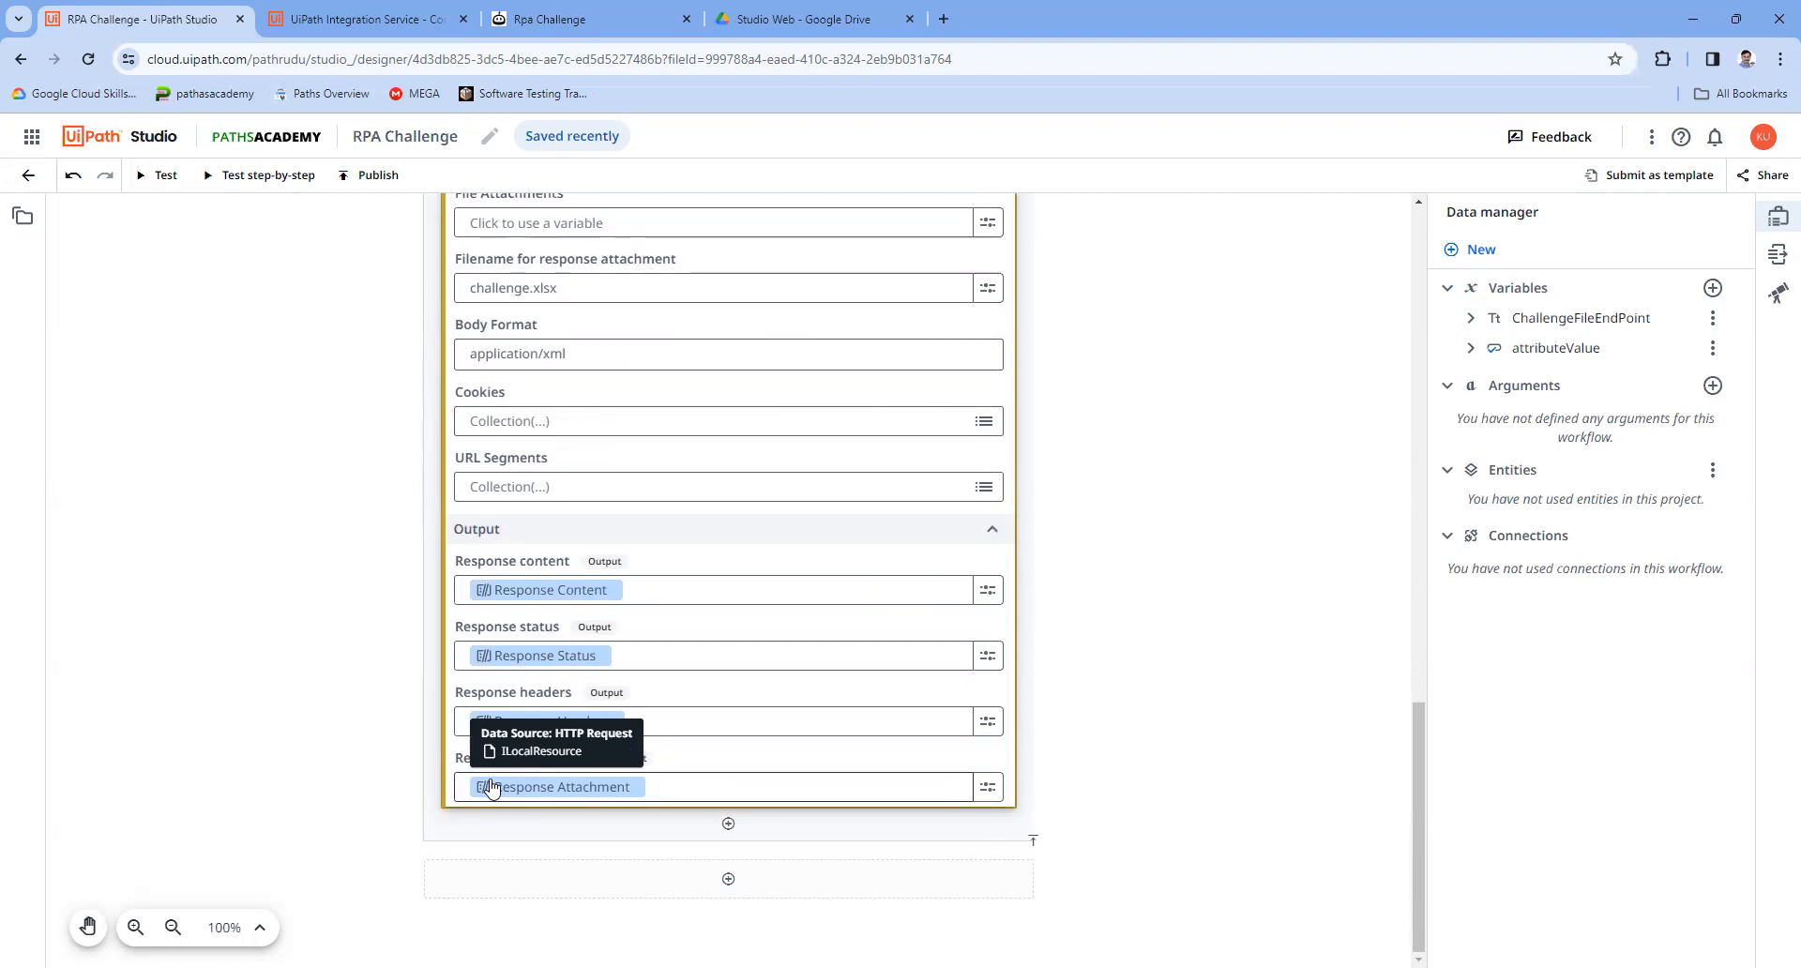
pyautogui.scroll(8, 306, 711)
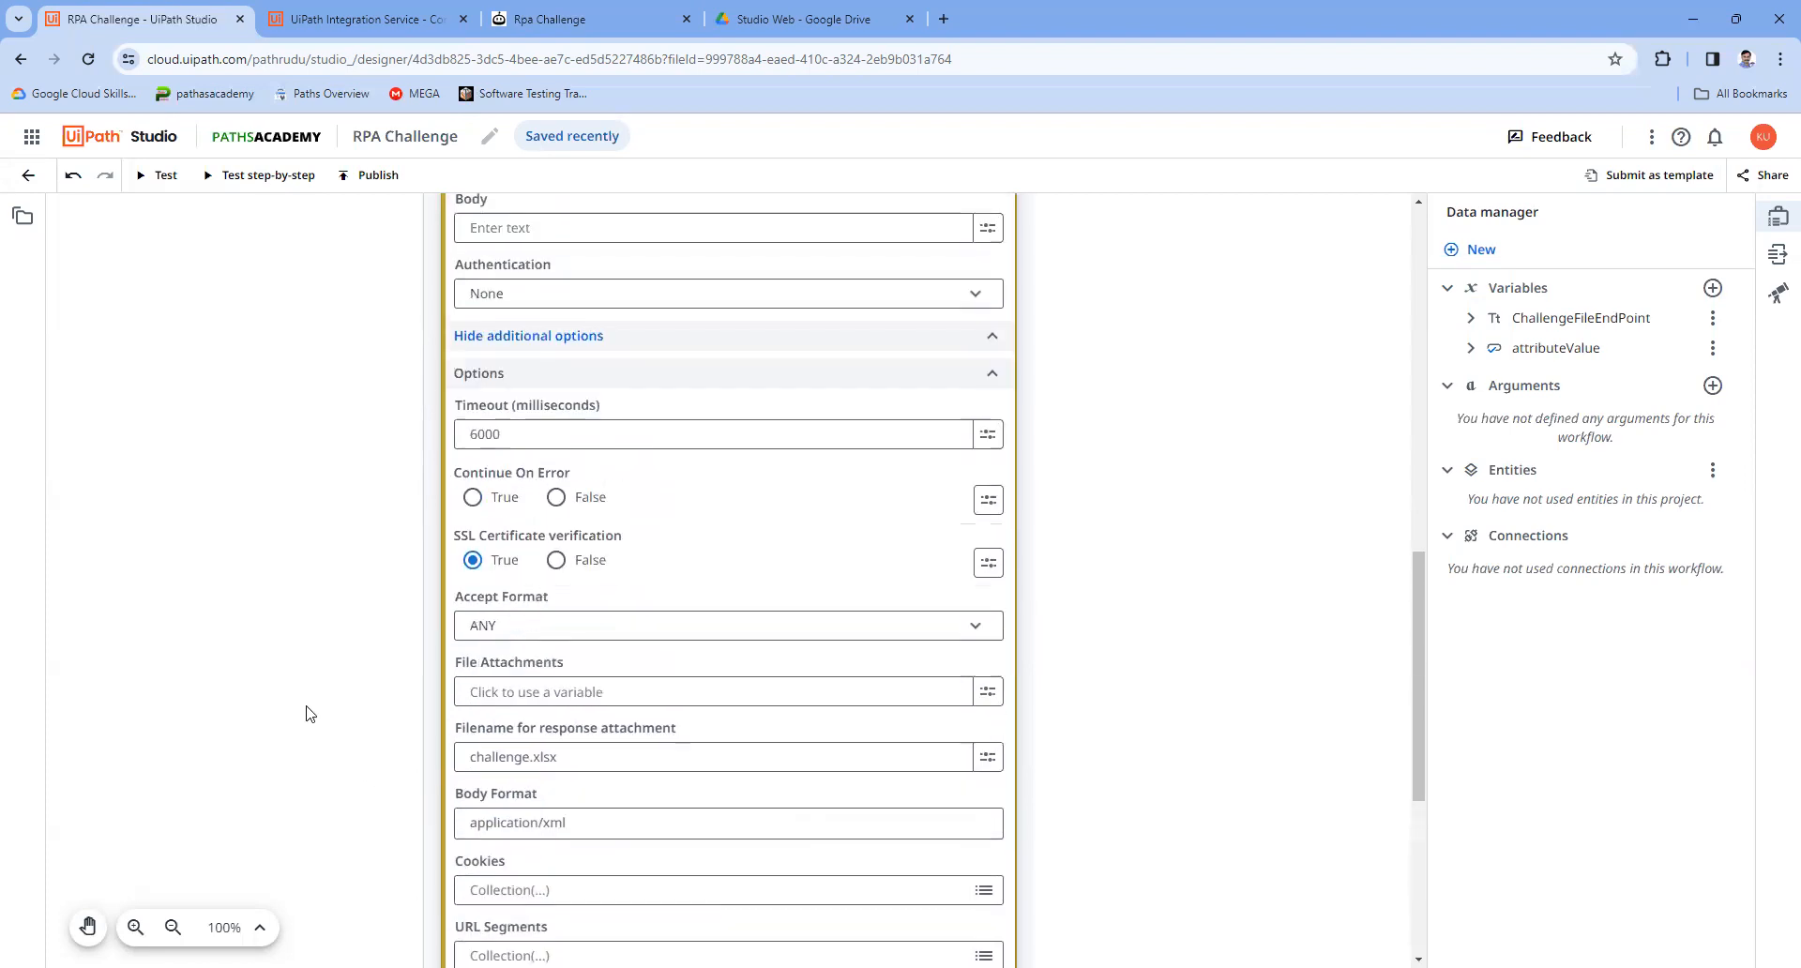
pyautogui.scroll(5, 306, 713)
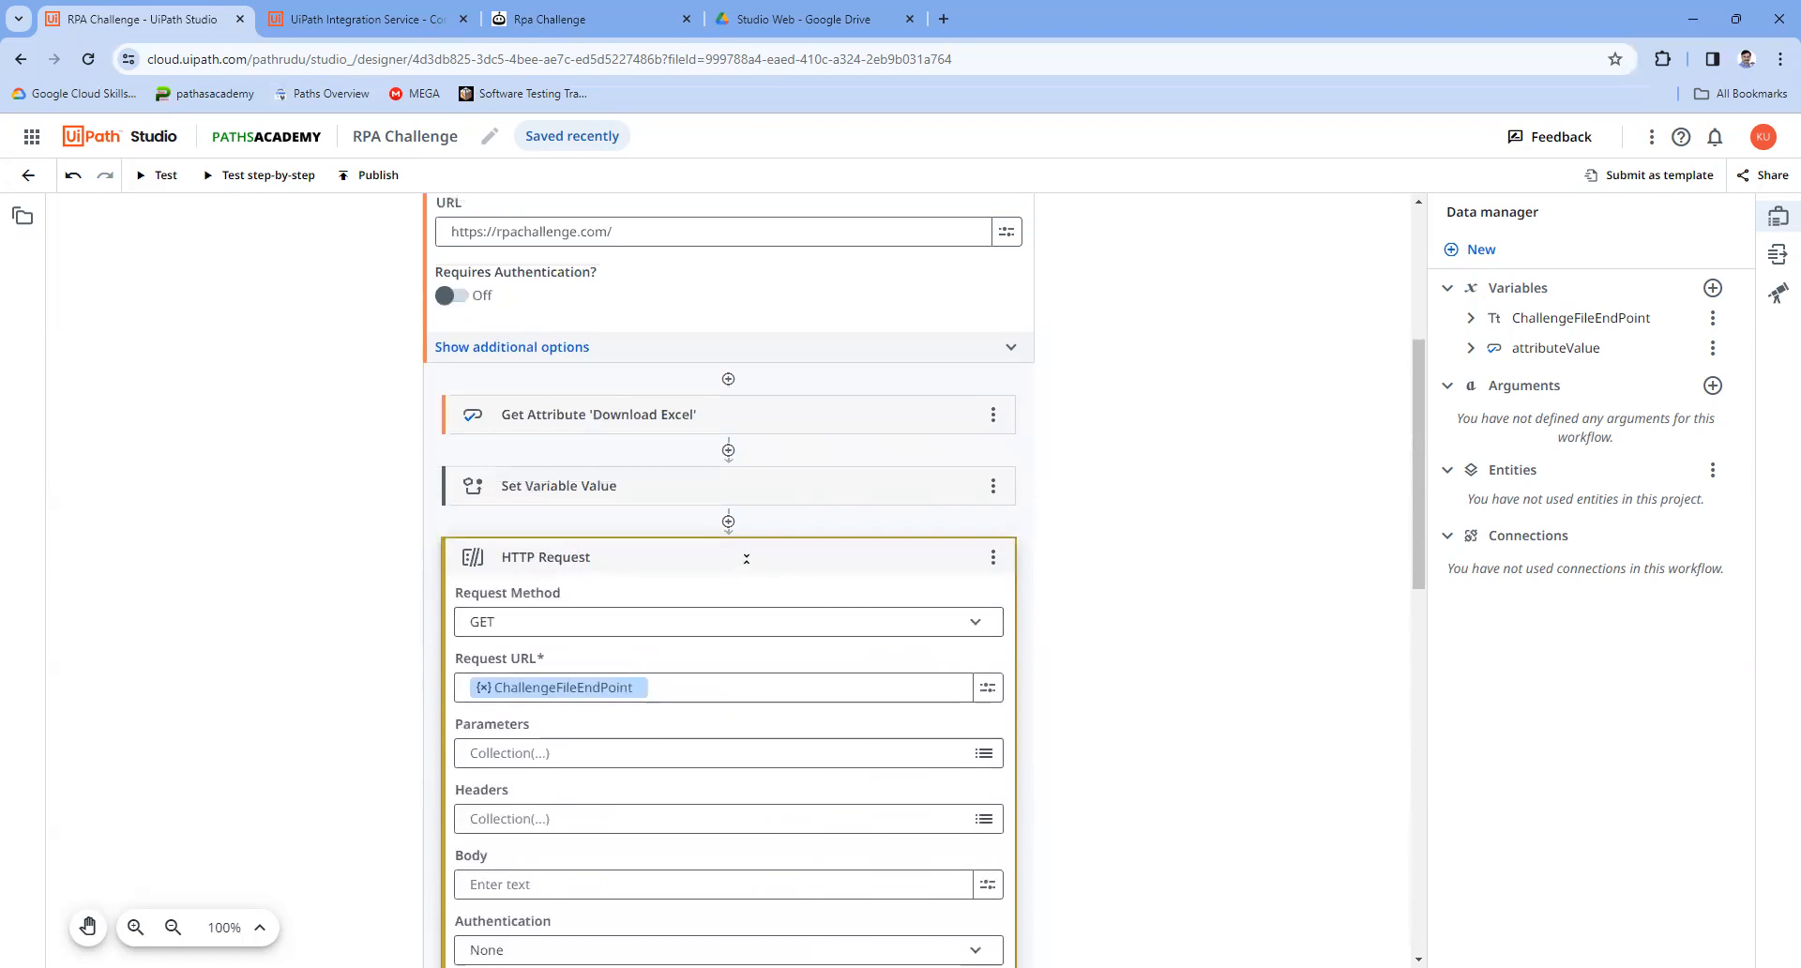
pyautogui.click(743, 559)
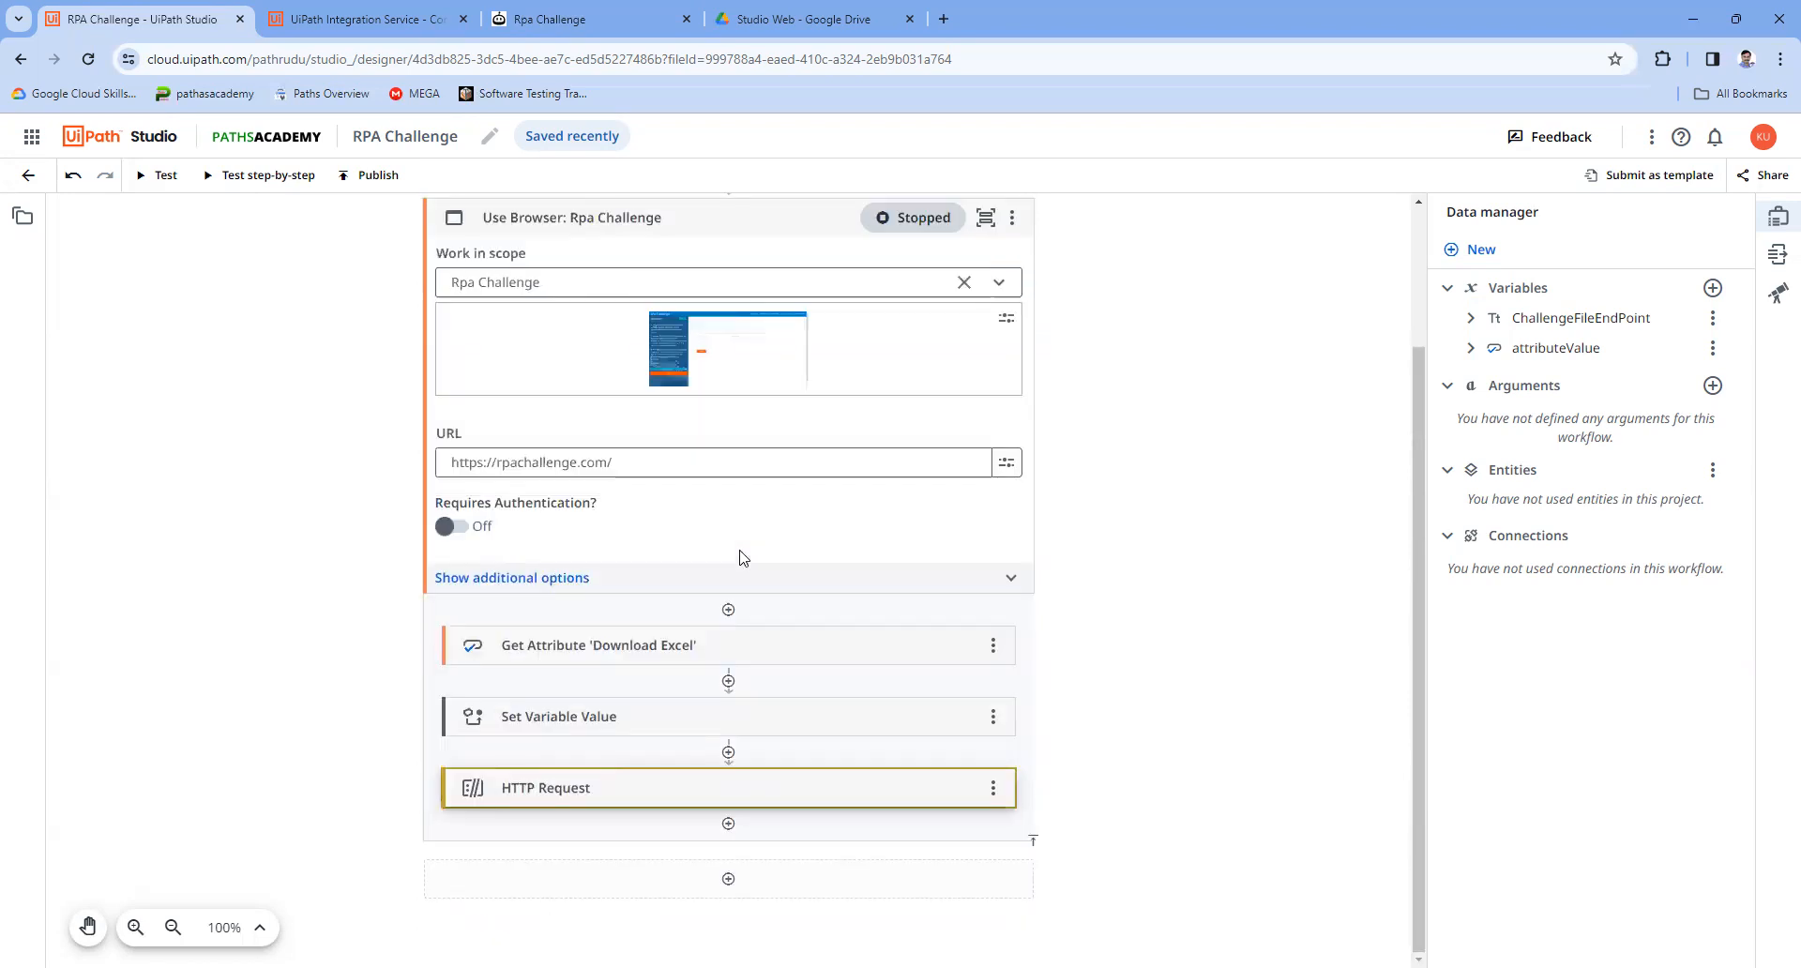
# Step: Add the Google Workspace Upload Files activity after HTTP Request and check that it uses the default Google Drive connection
pyautogui.click(726, 829)
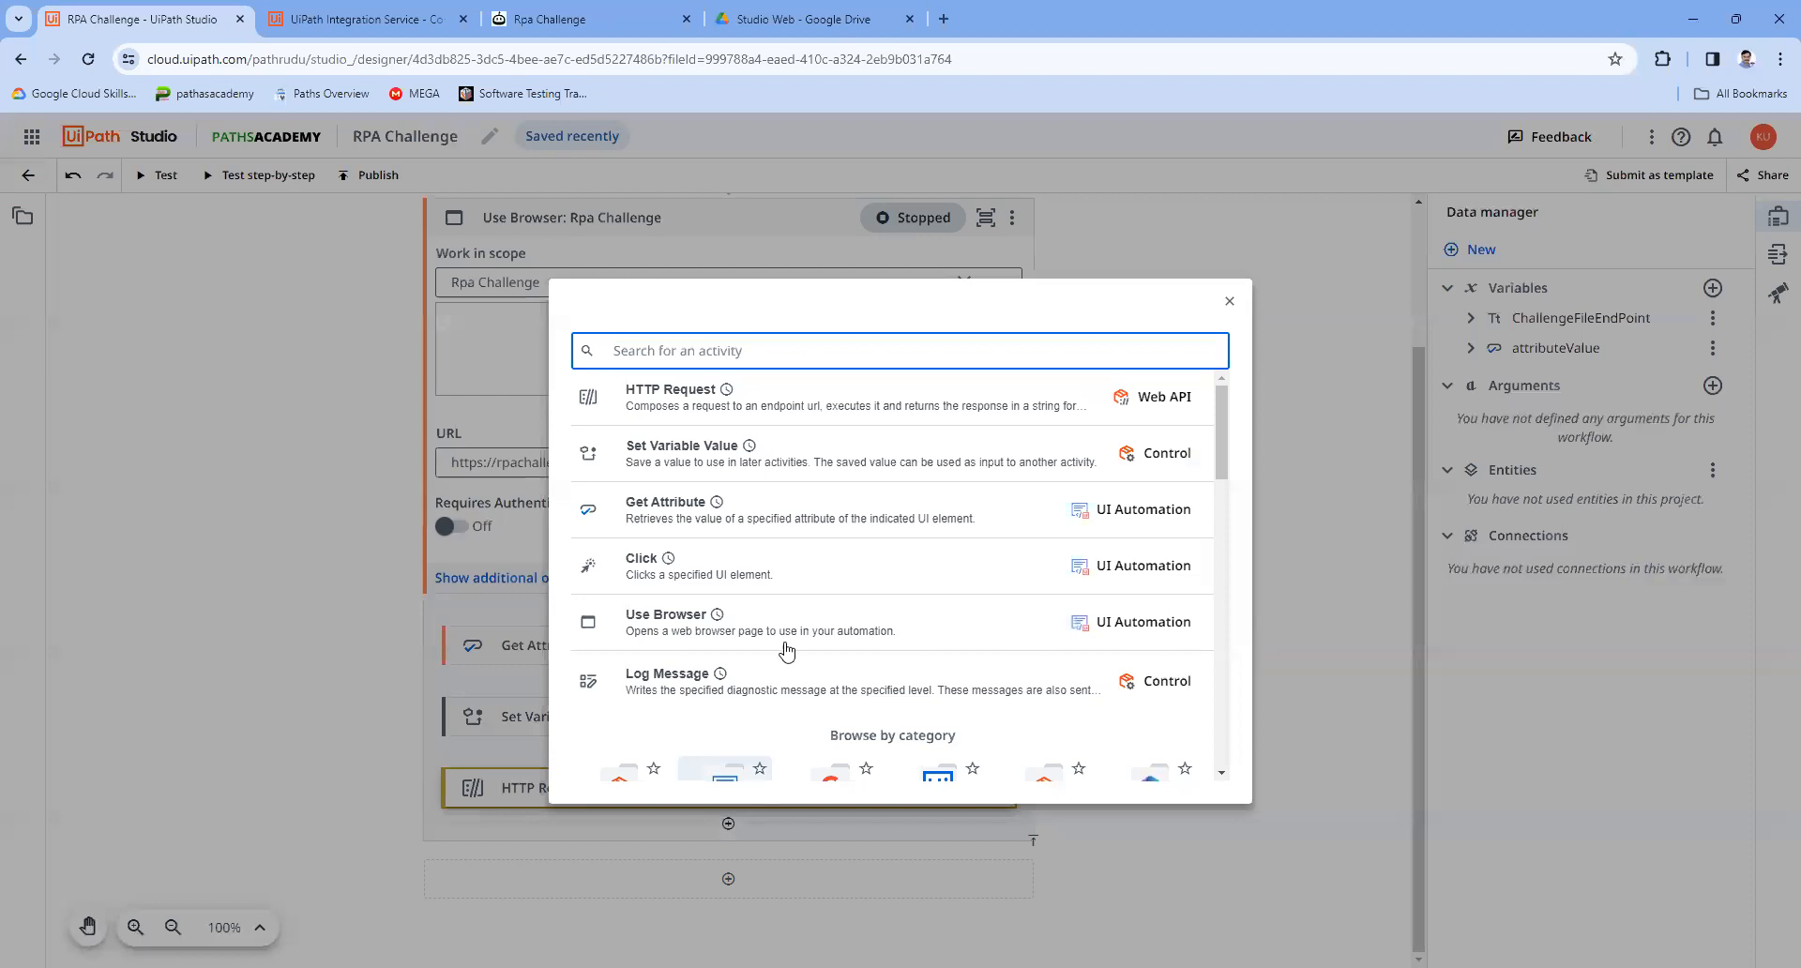
pyautogui.write('upload')
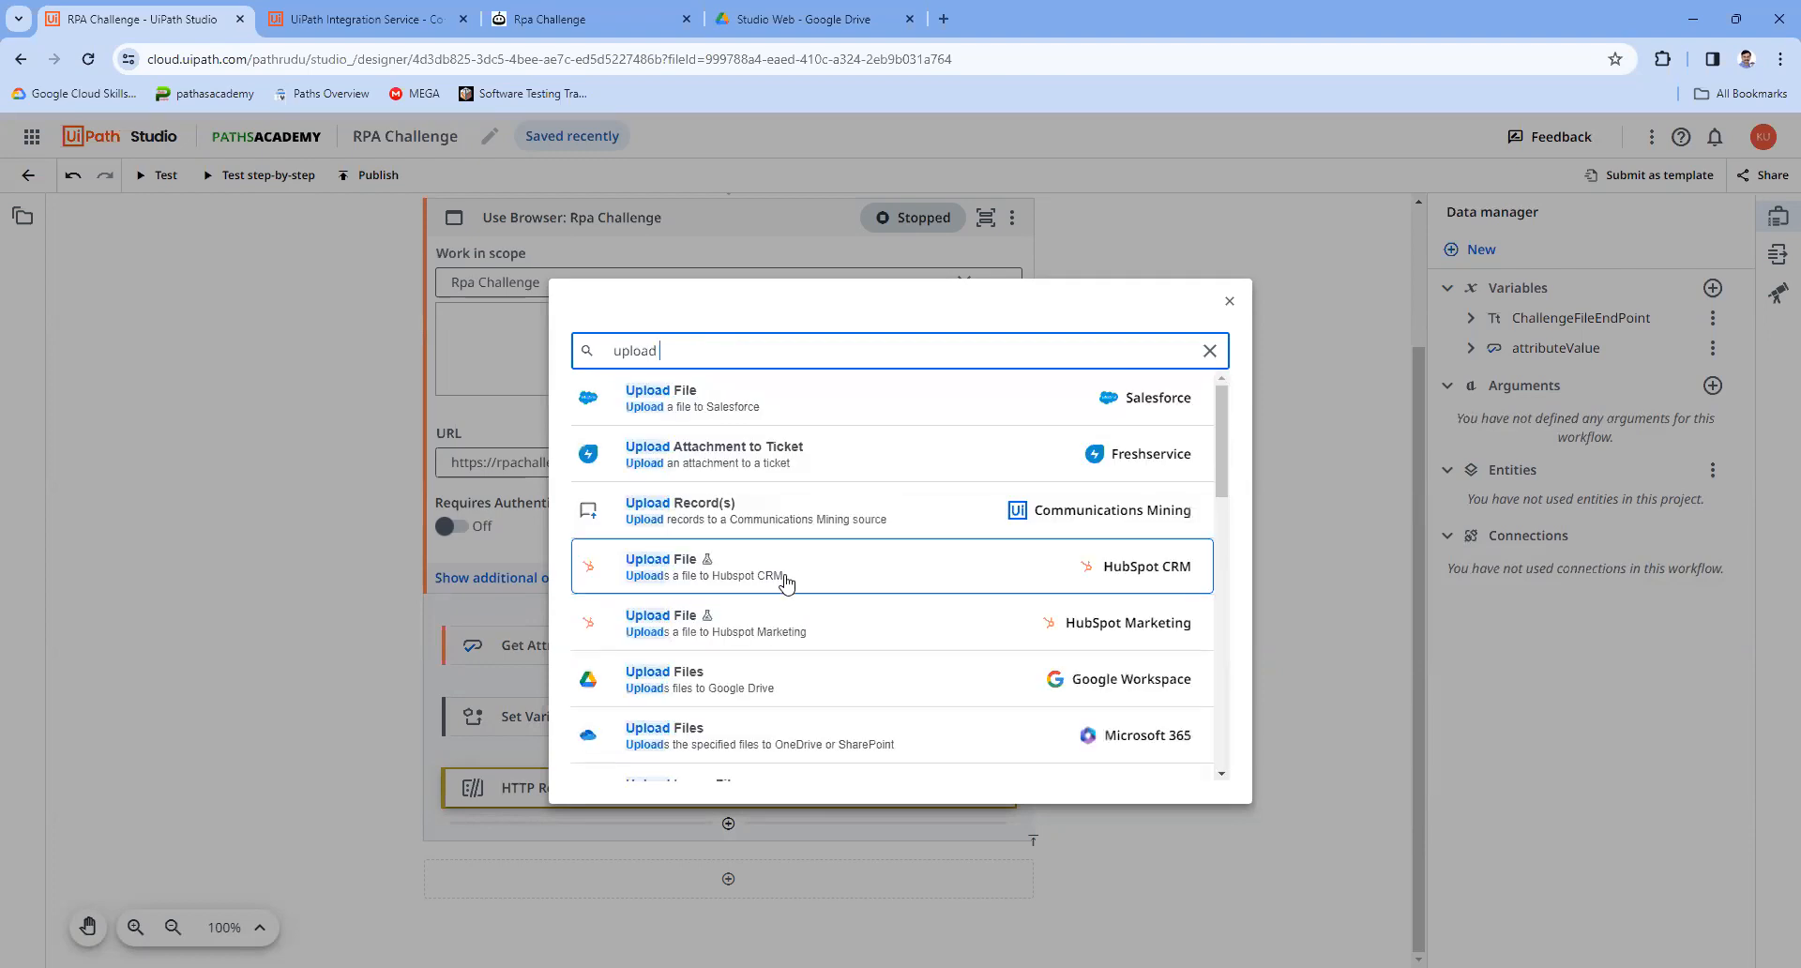
pyautogui.click(765, 691)
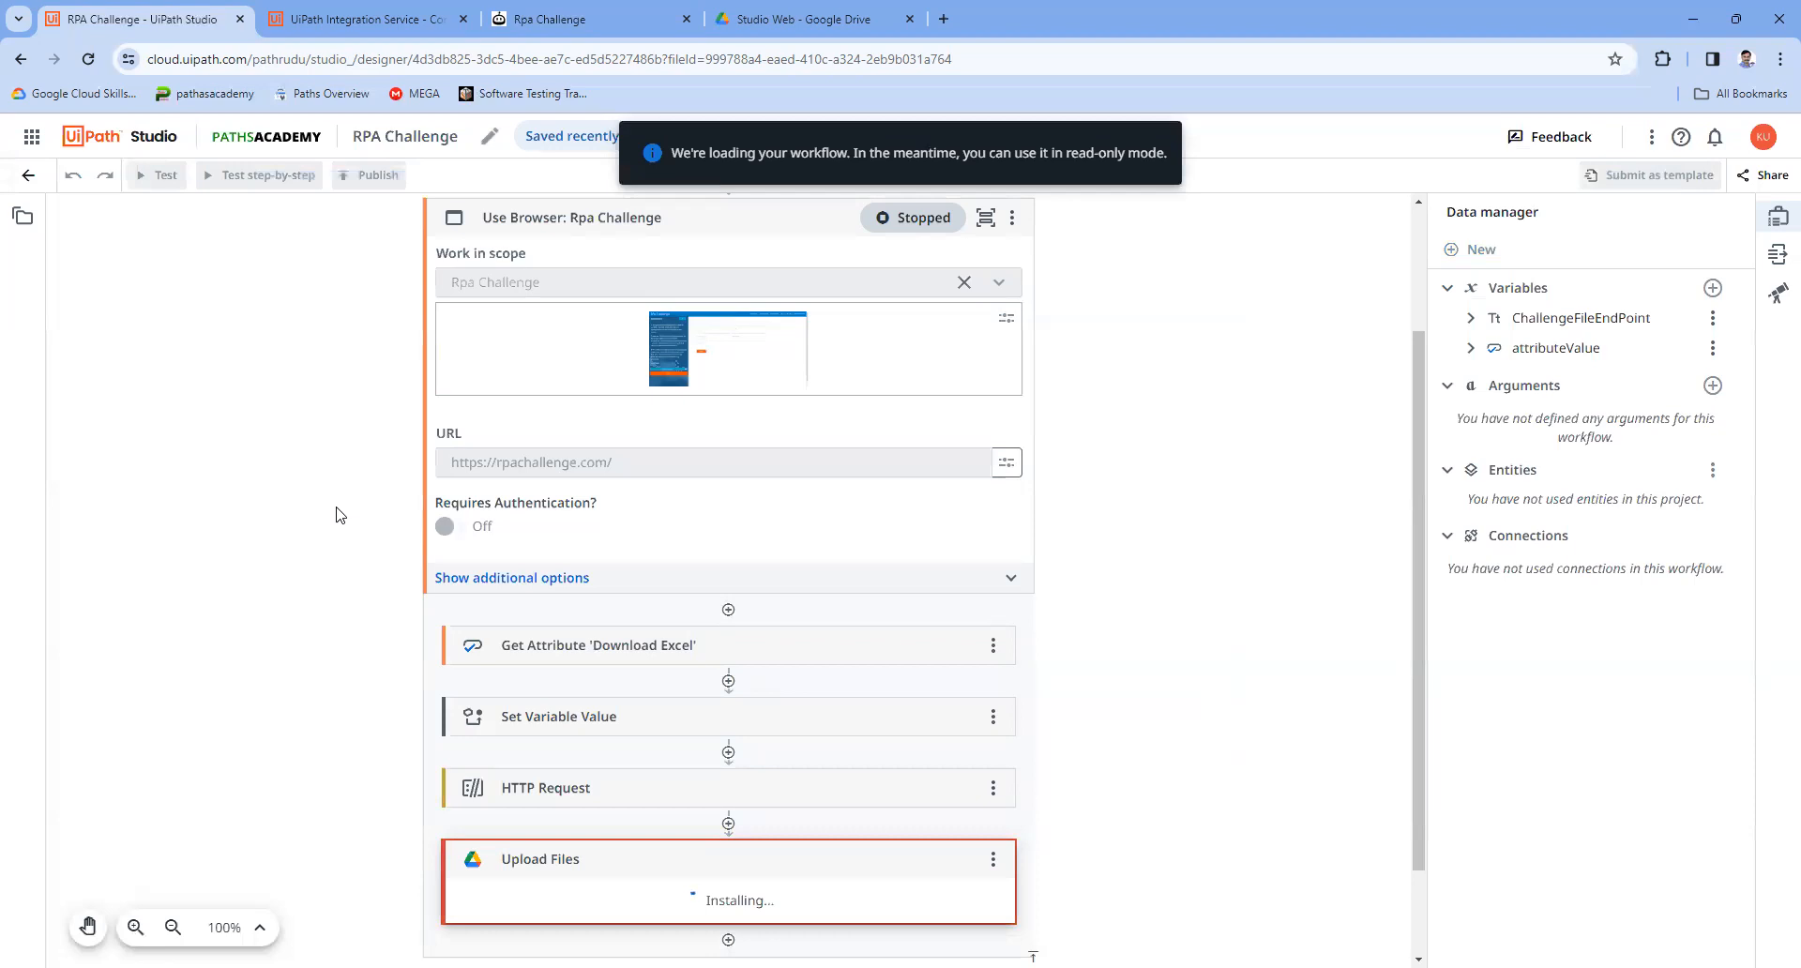
pyautogui.scroll(-1, 336, 512)
pyautogui.click(366, 19)
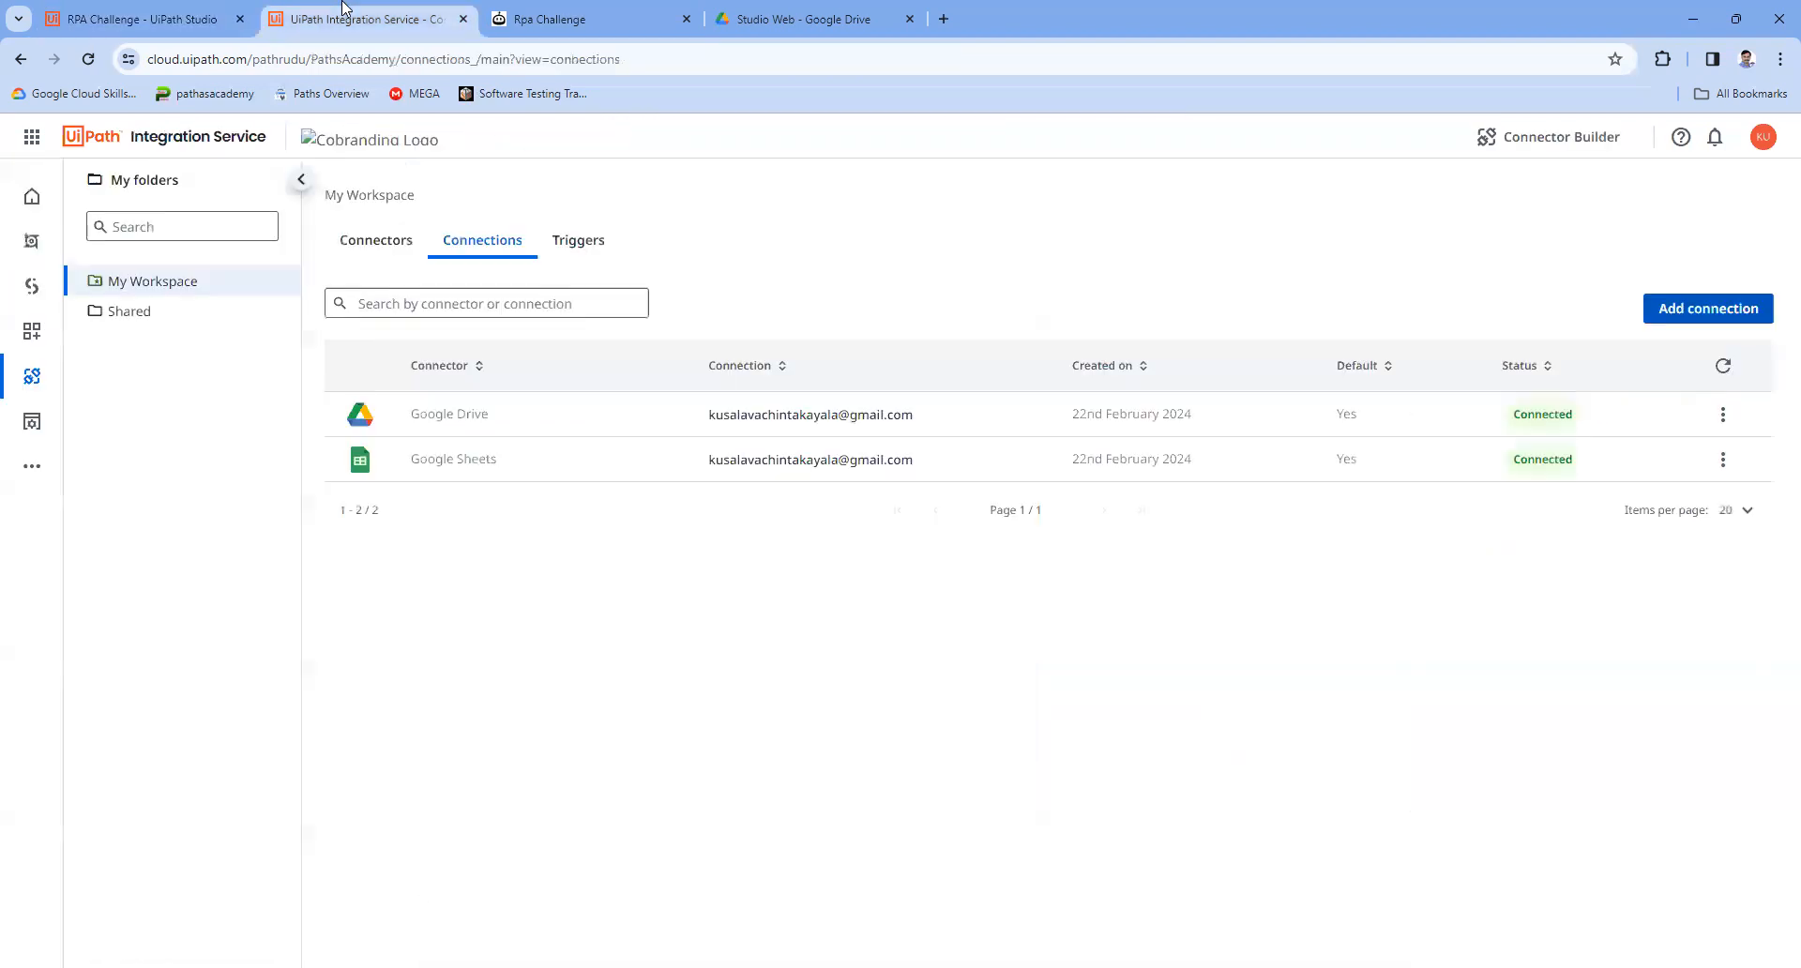
pyautogui.click(92, 15)
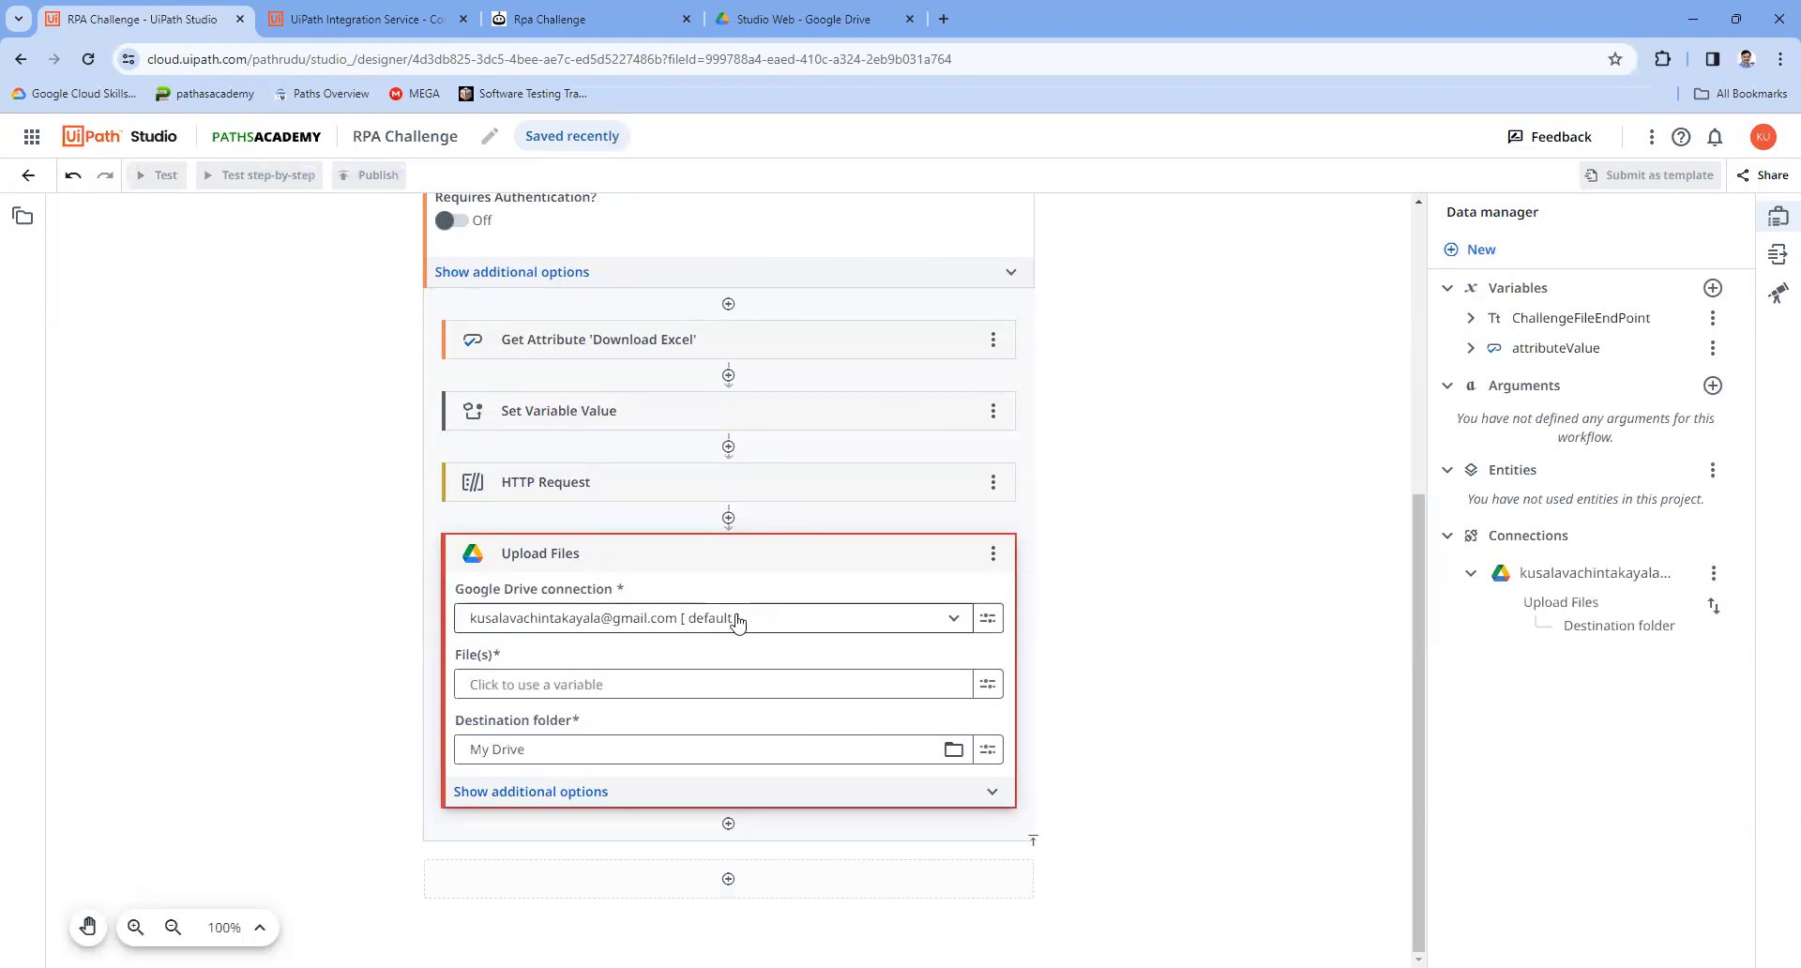
pyautogui.click(920, 621)
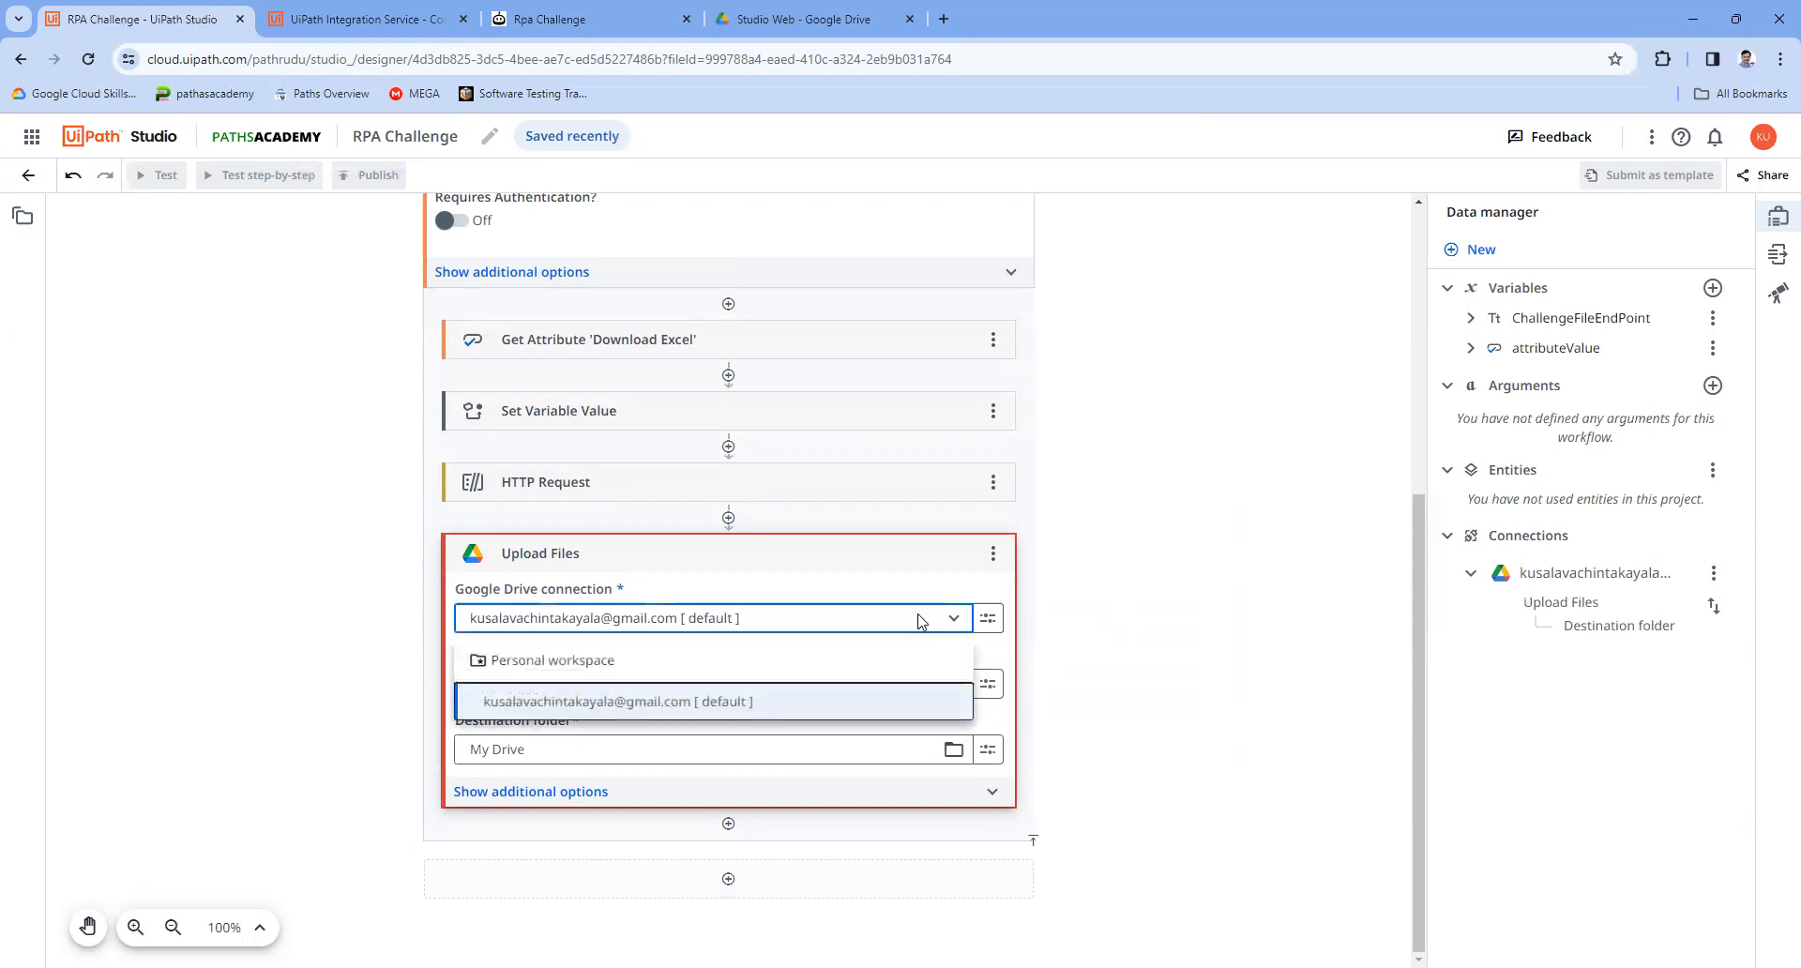
pyautogui.click(331, 661)
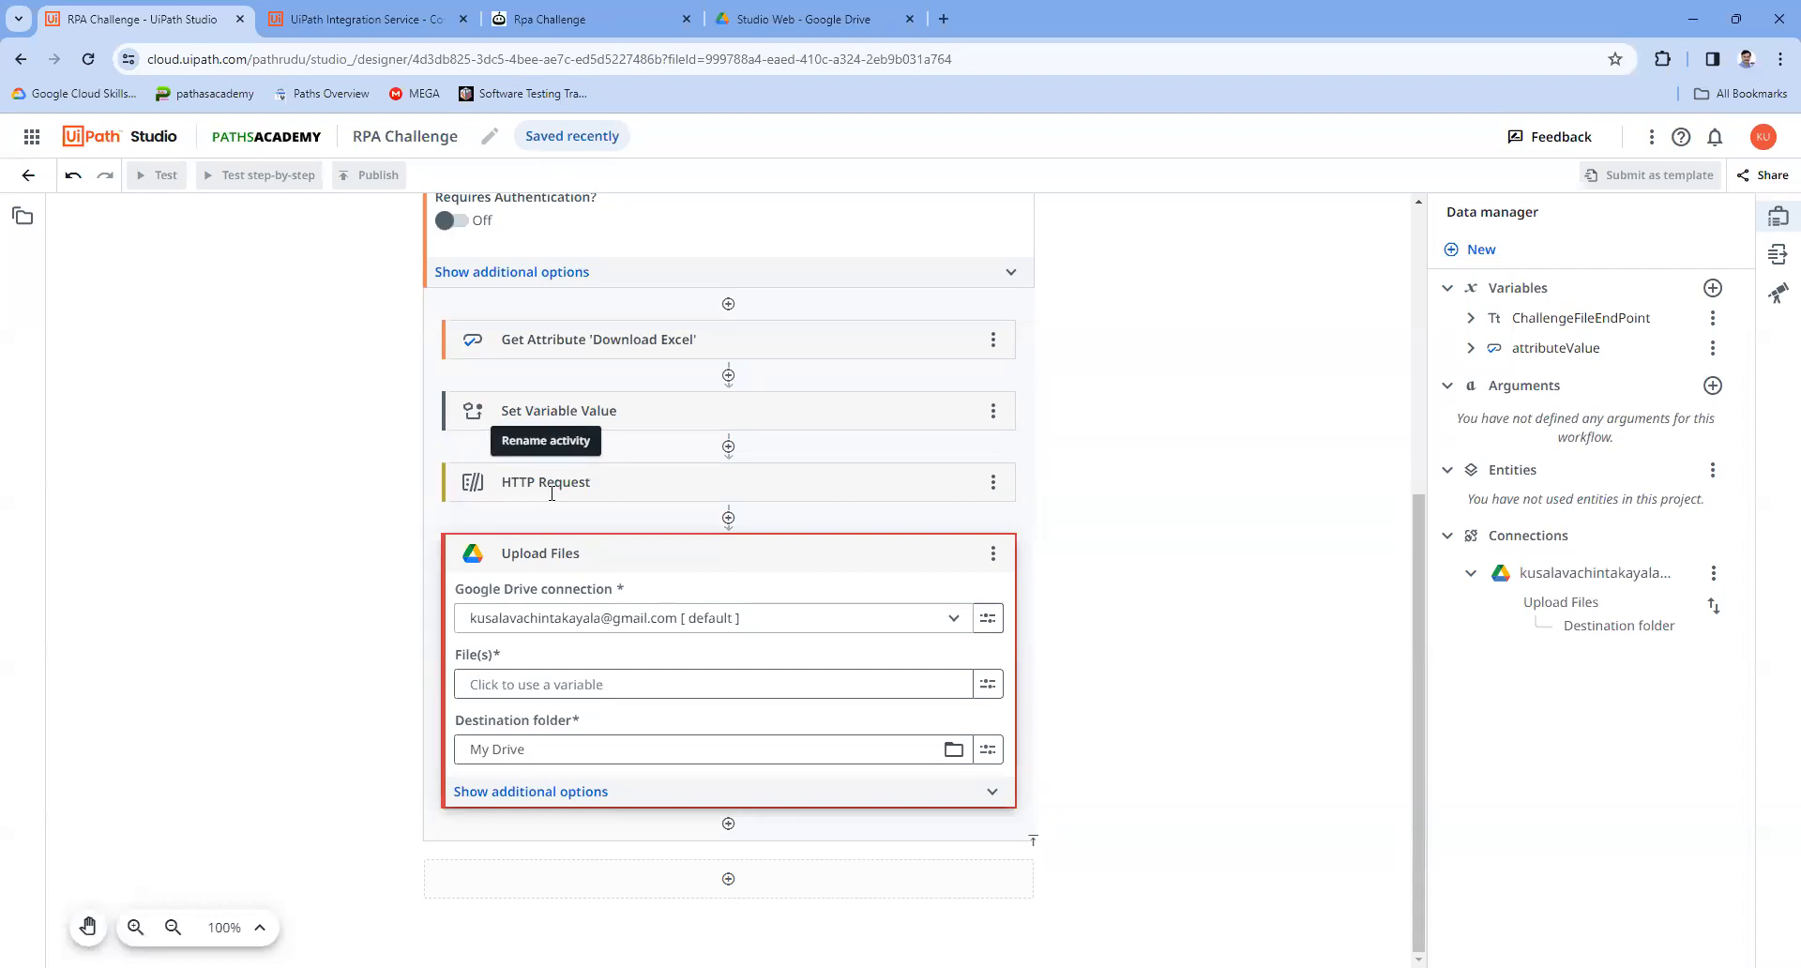
# Step: Use the HTTP Request's response attachment as the file to upload in the Upload Files activity
pyautogui.click(555, 685)
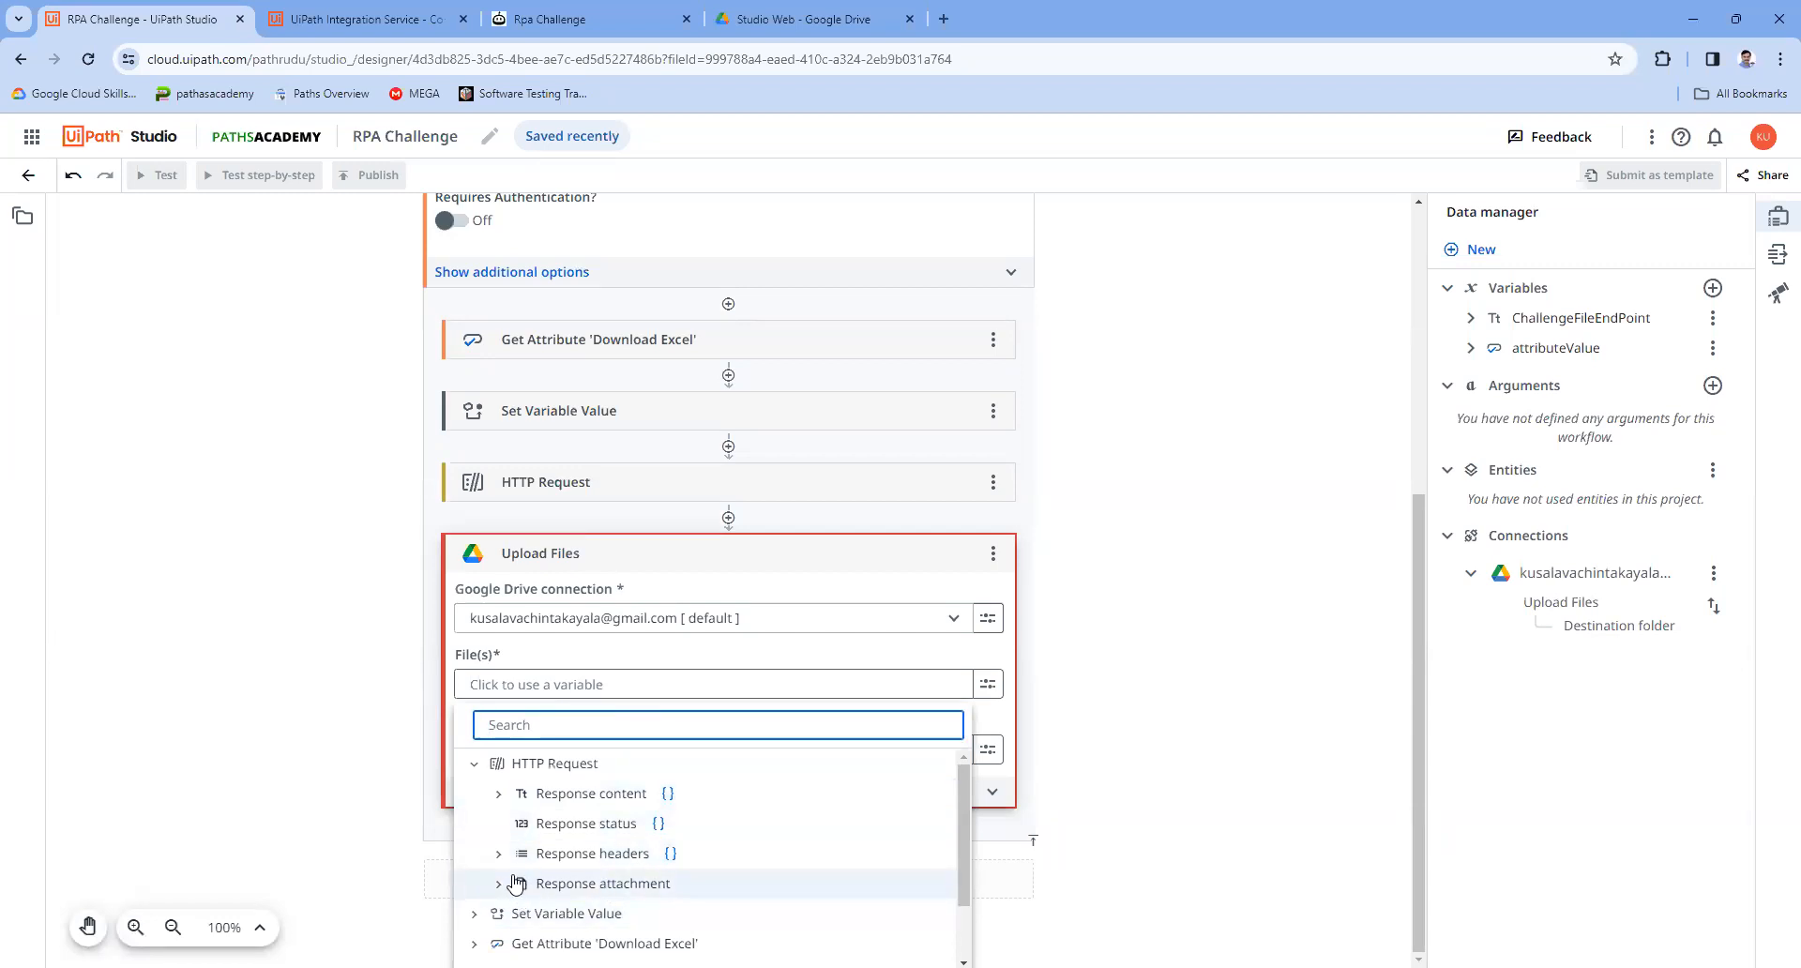
pyautogui.doubleClick(584, 882)
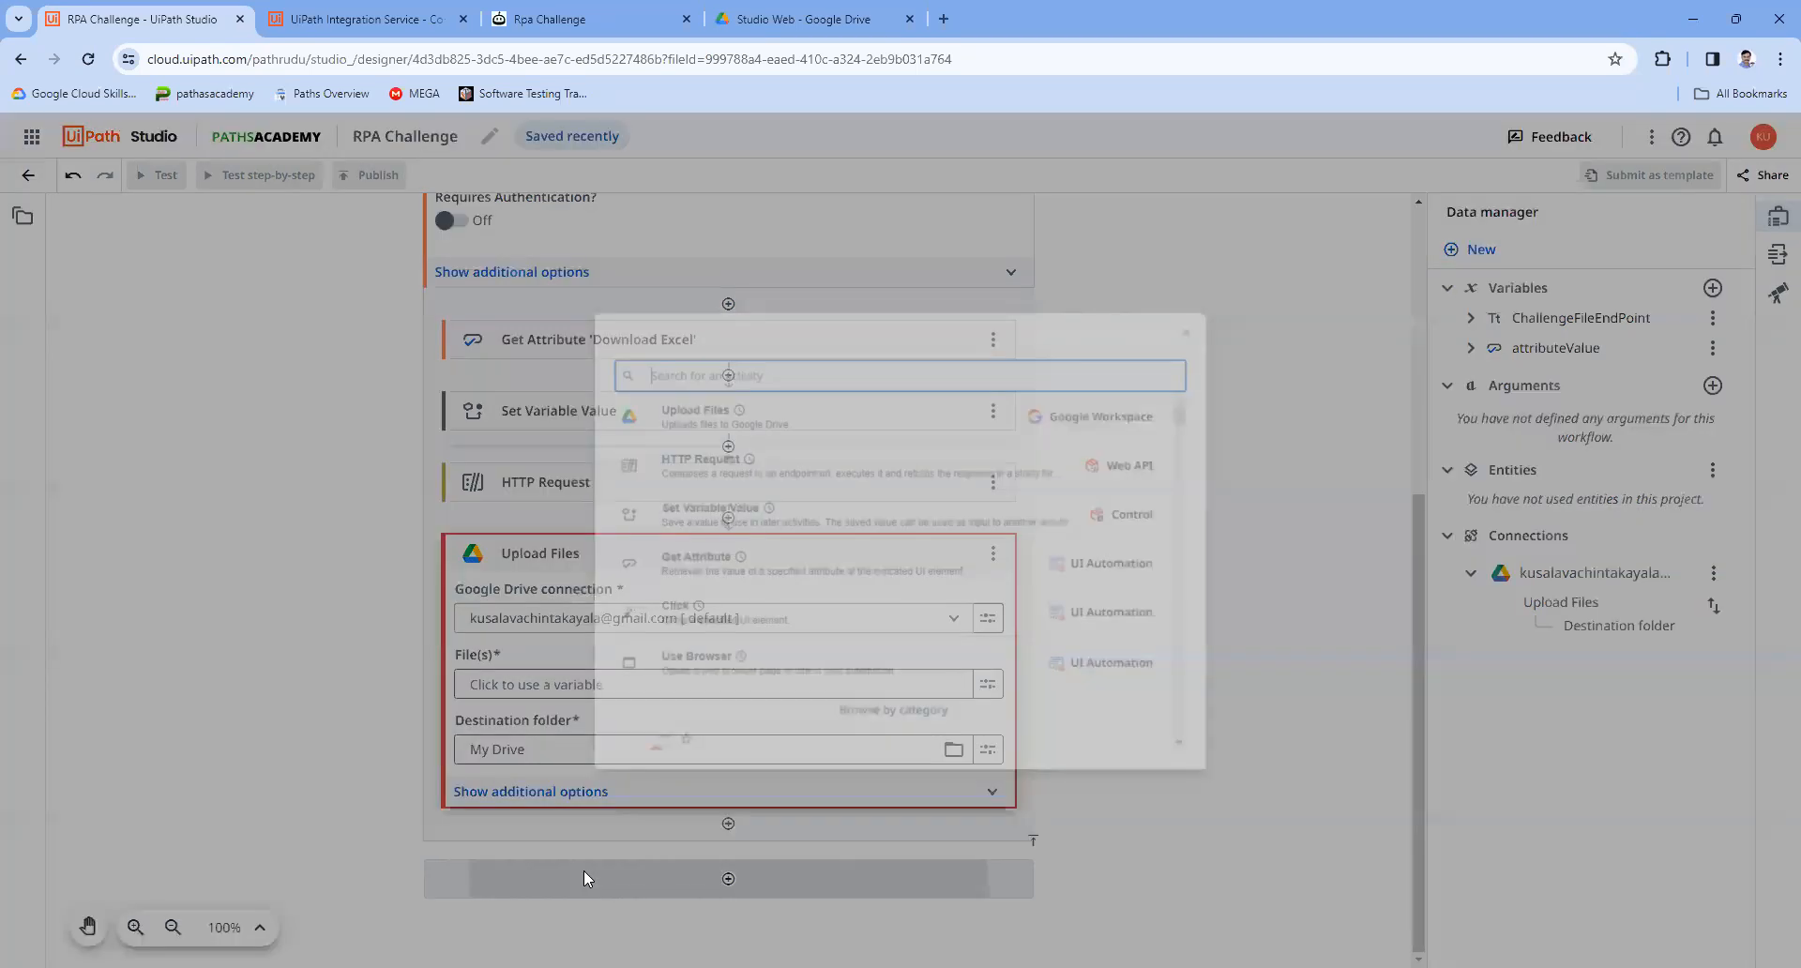
pyautogui.click(1229, 301)
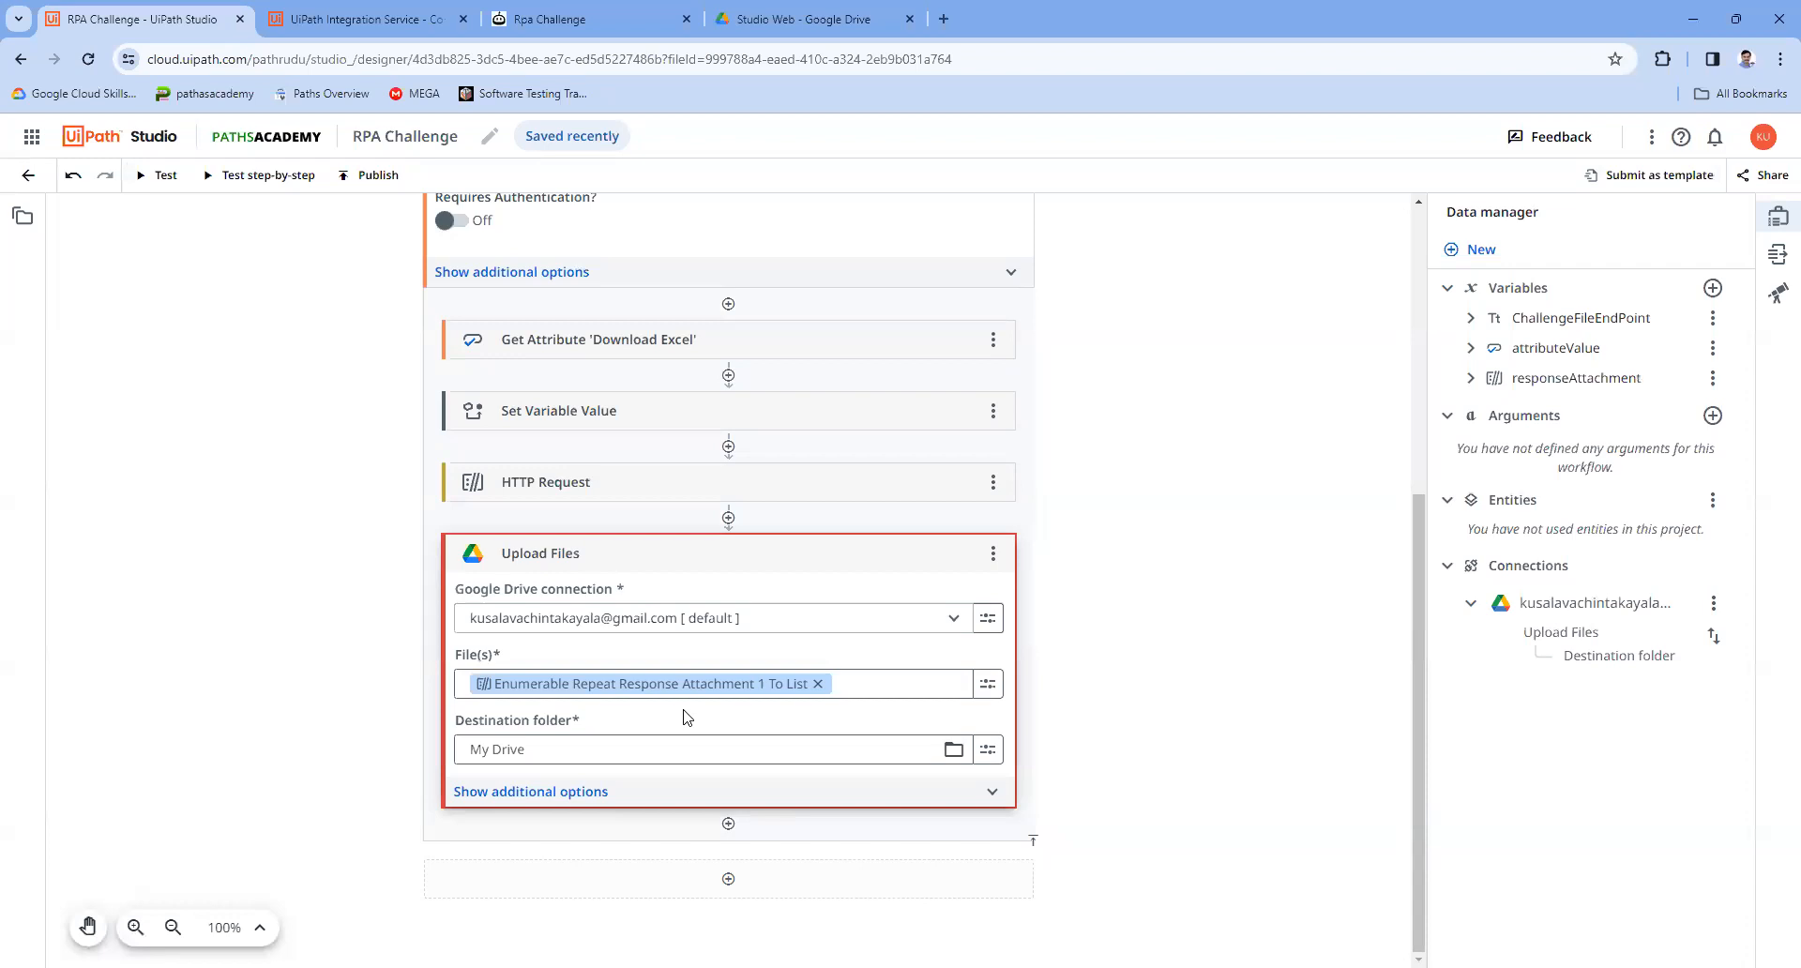
# Step: Set the Upload Files destination folder to Studio Web under My Drive and check that folder in Google Drive
pyautogui.click(952, 751)
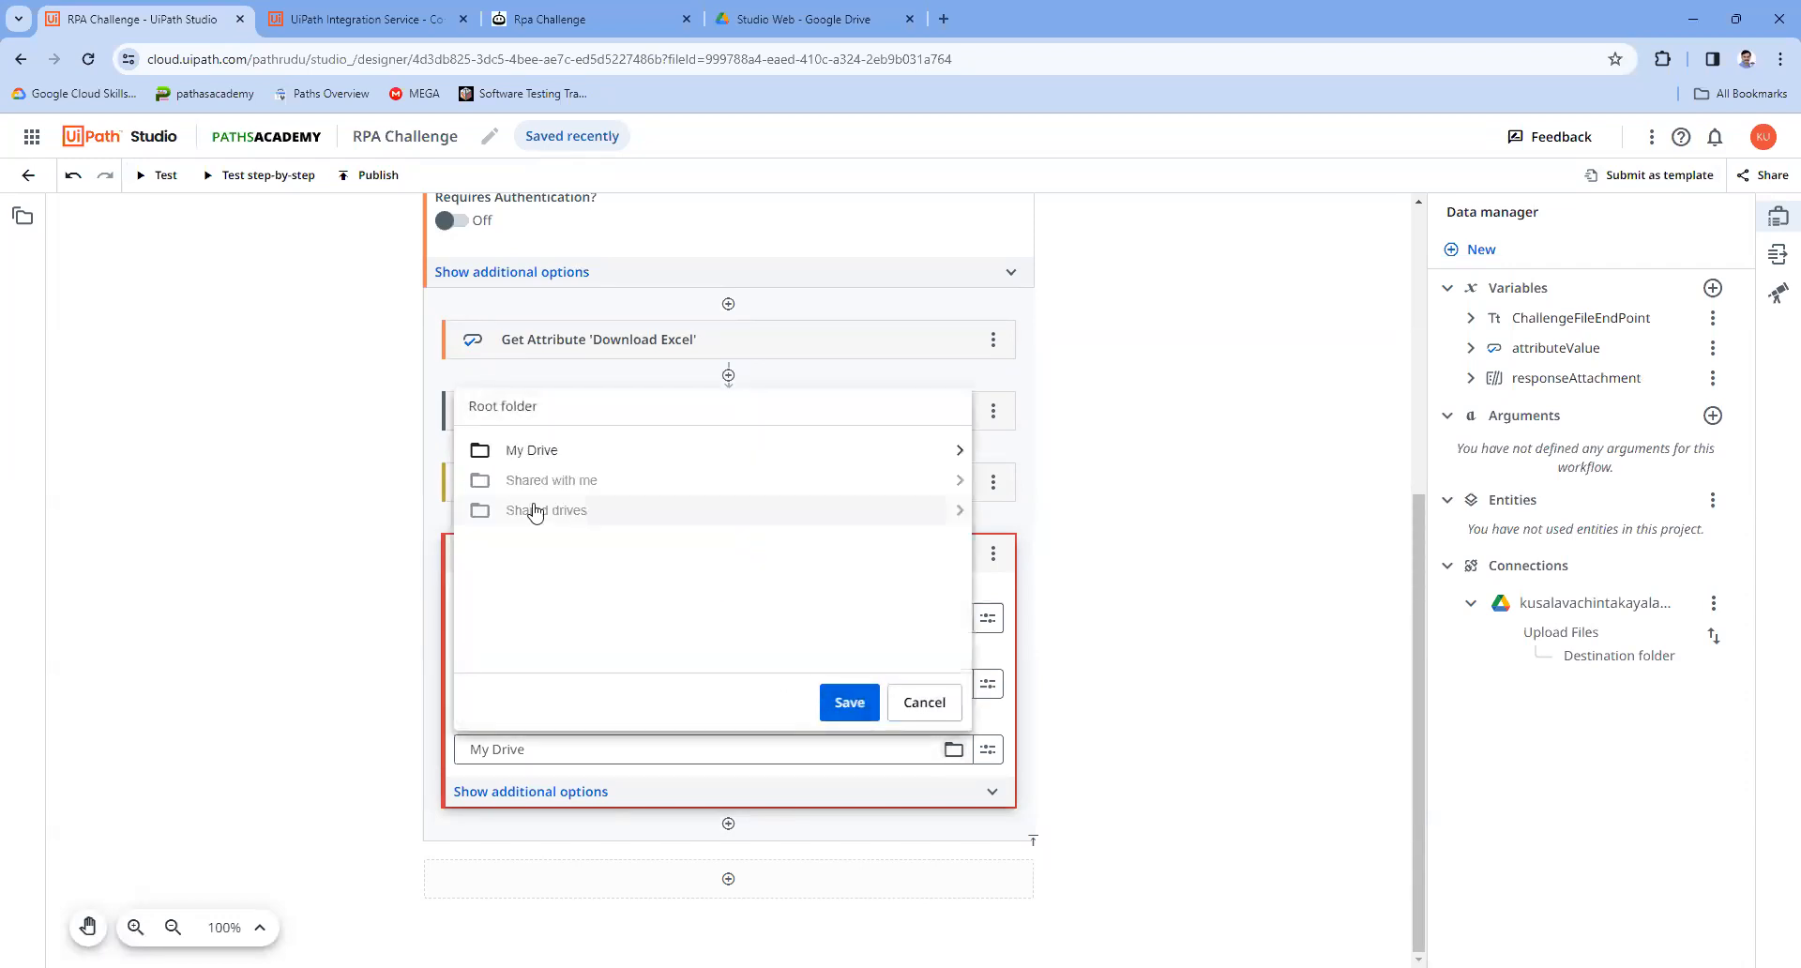
pyautogui.click(570, 459)
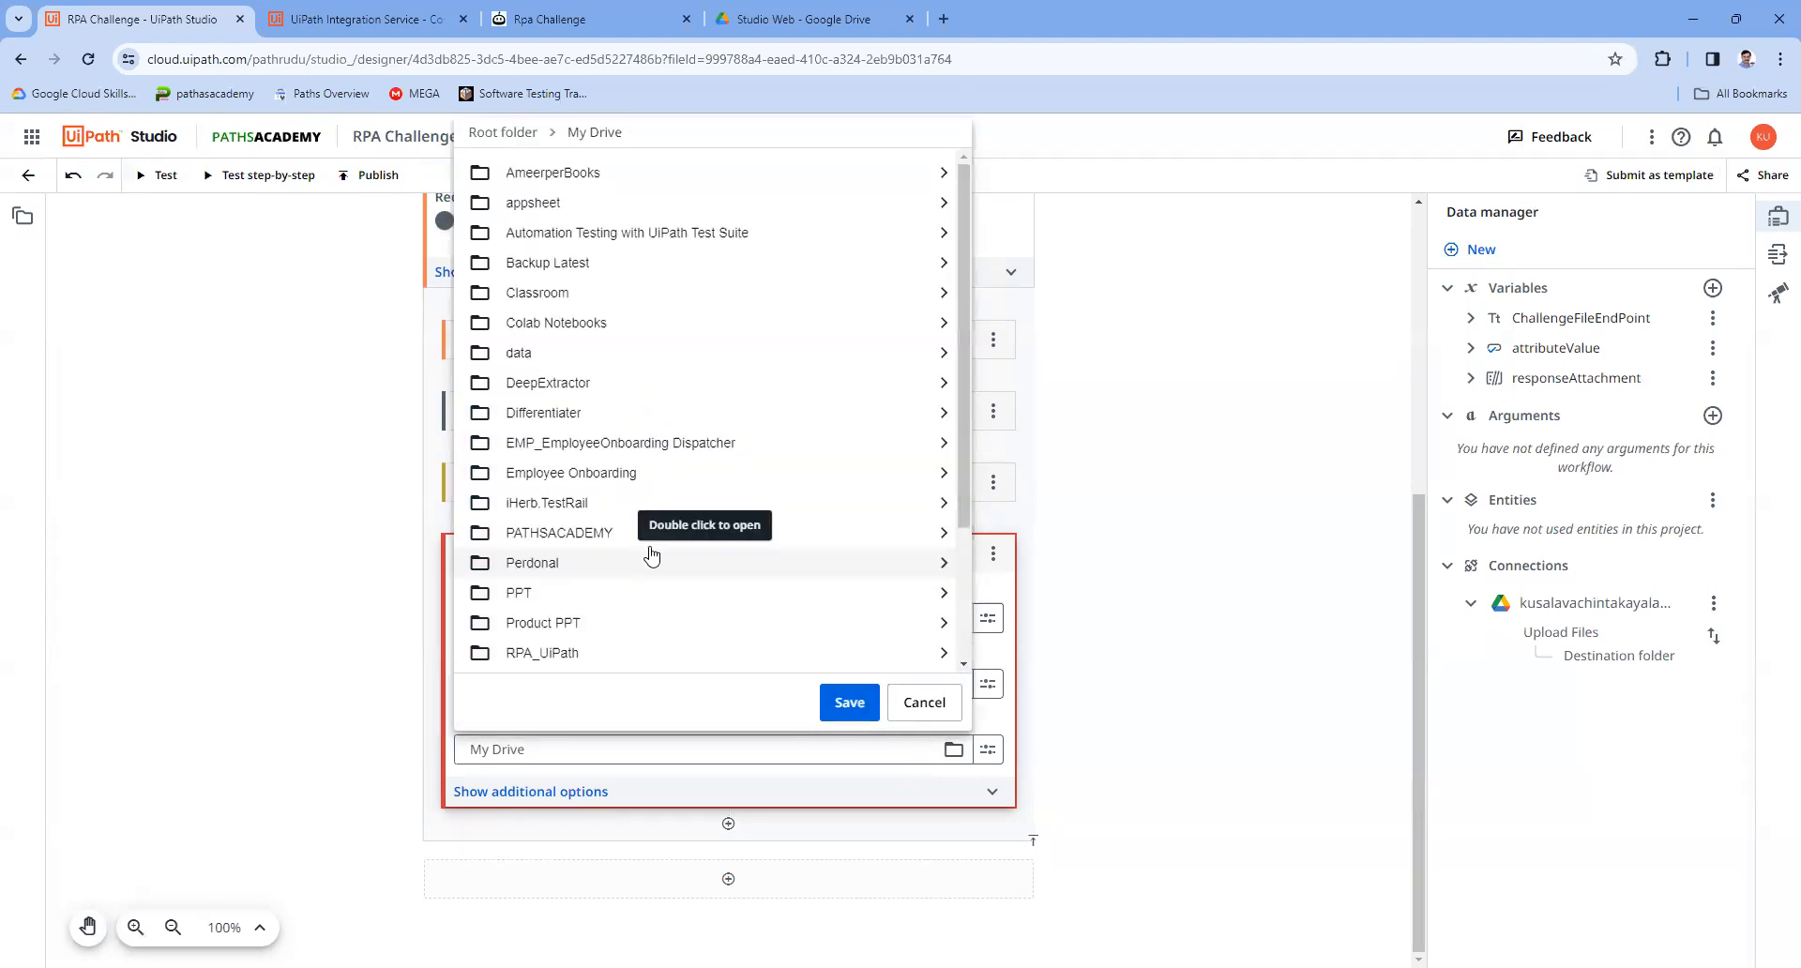
pyautogui.scroll(-2, 650, 557)
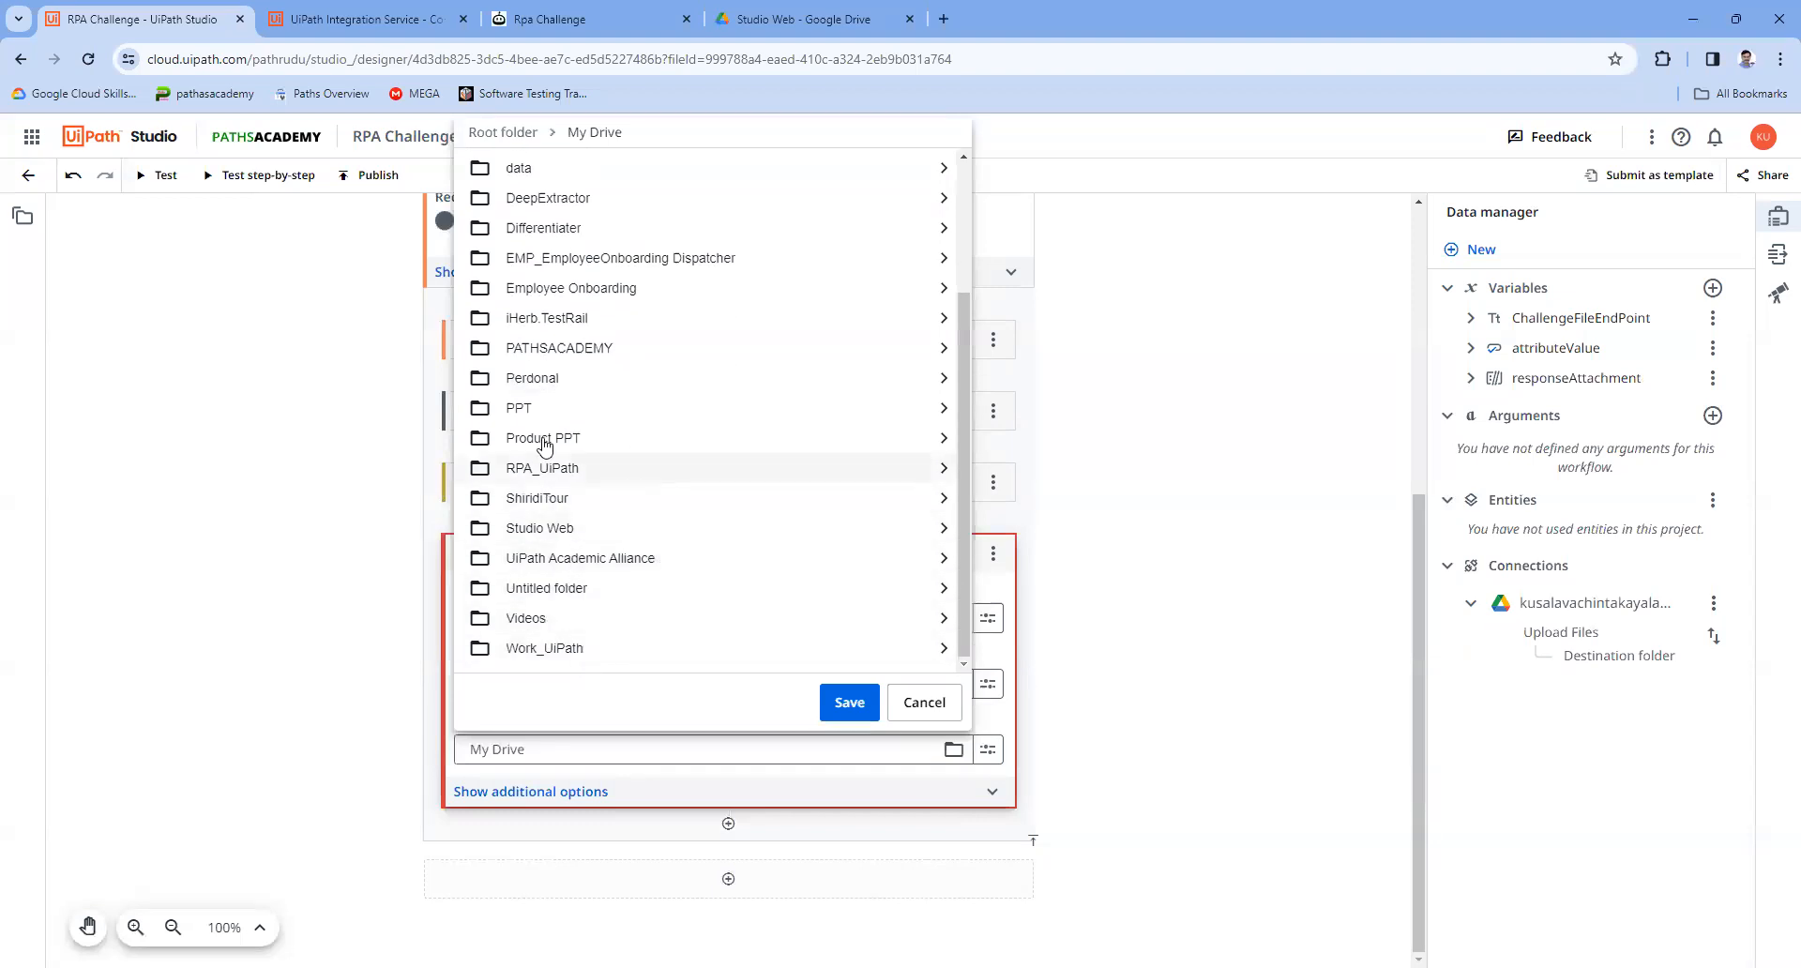
pyautogui.doubleClick(560, 530)
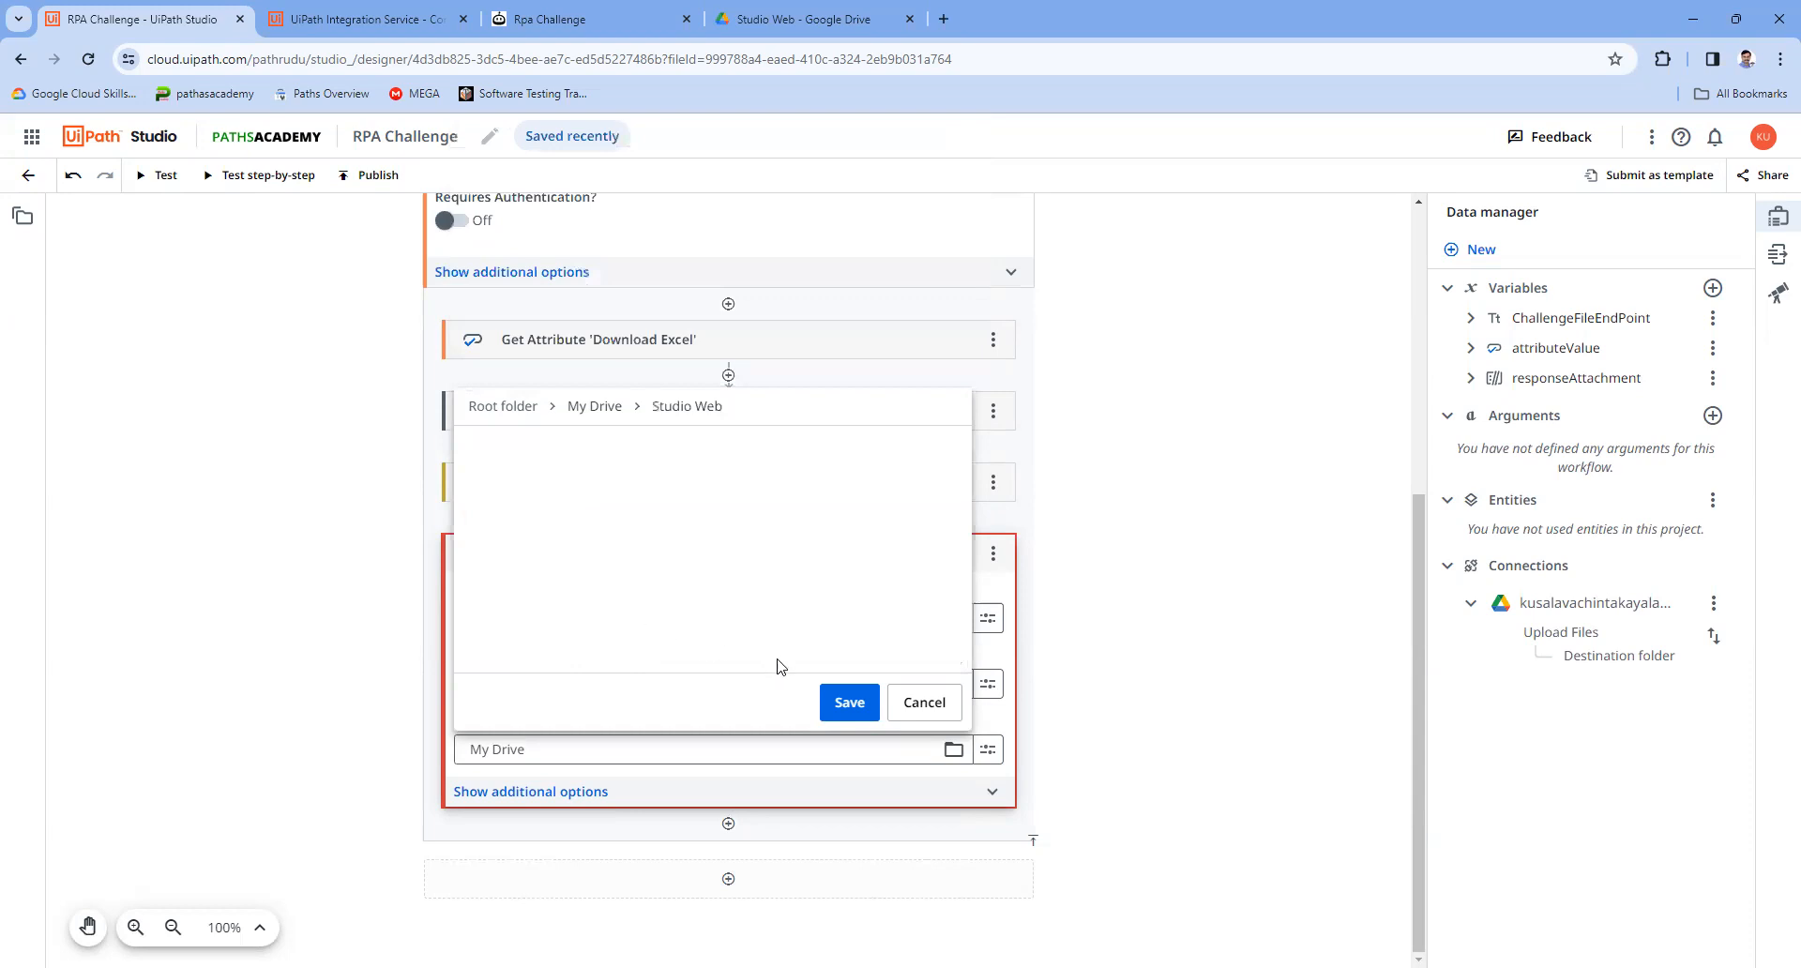
pyautogui.click(845, 699)
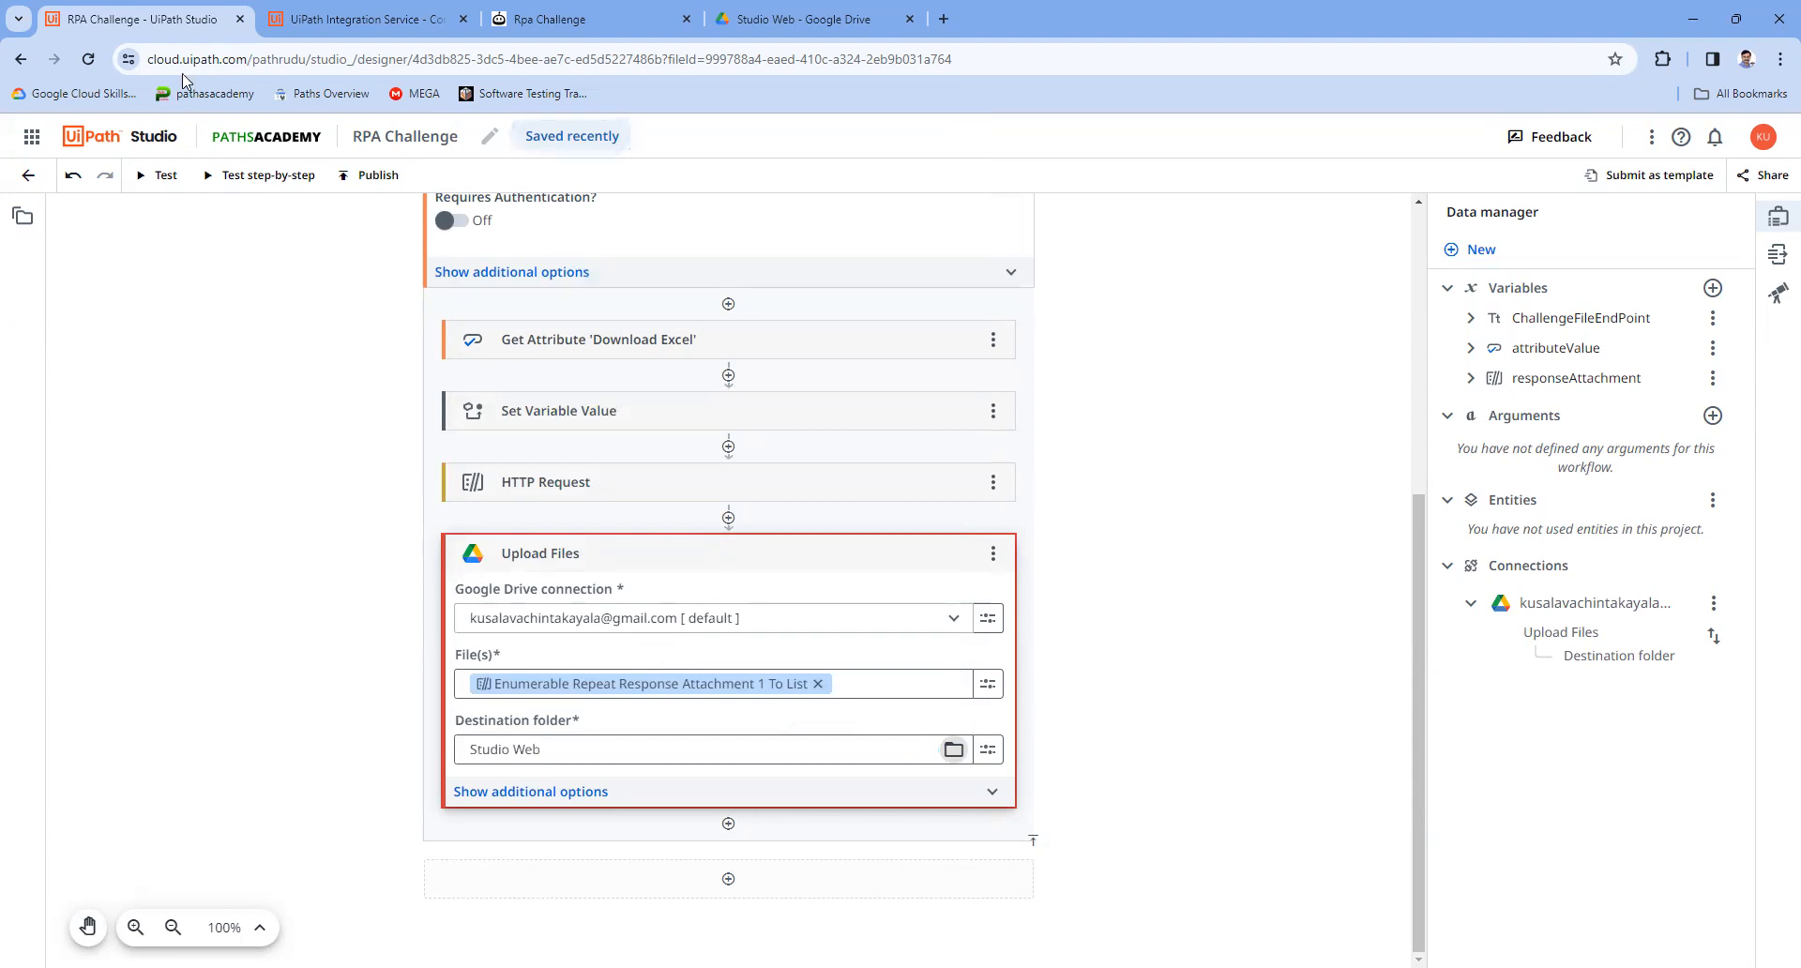
pyautogui.click(805, 11)
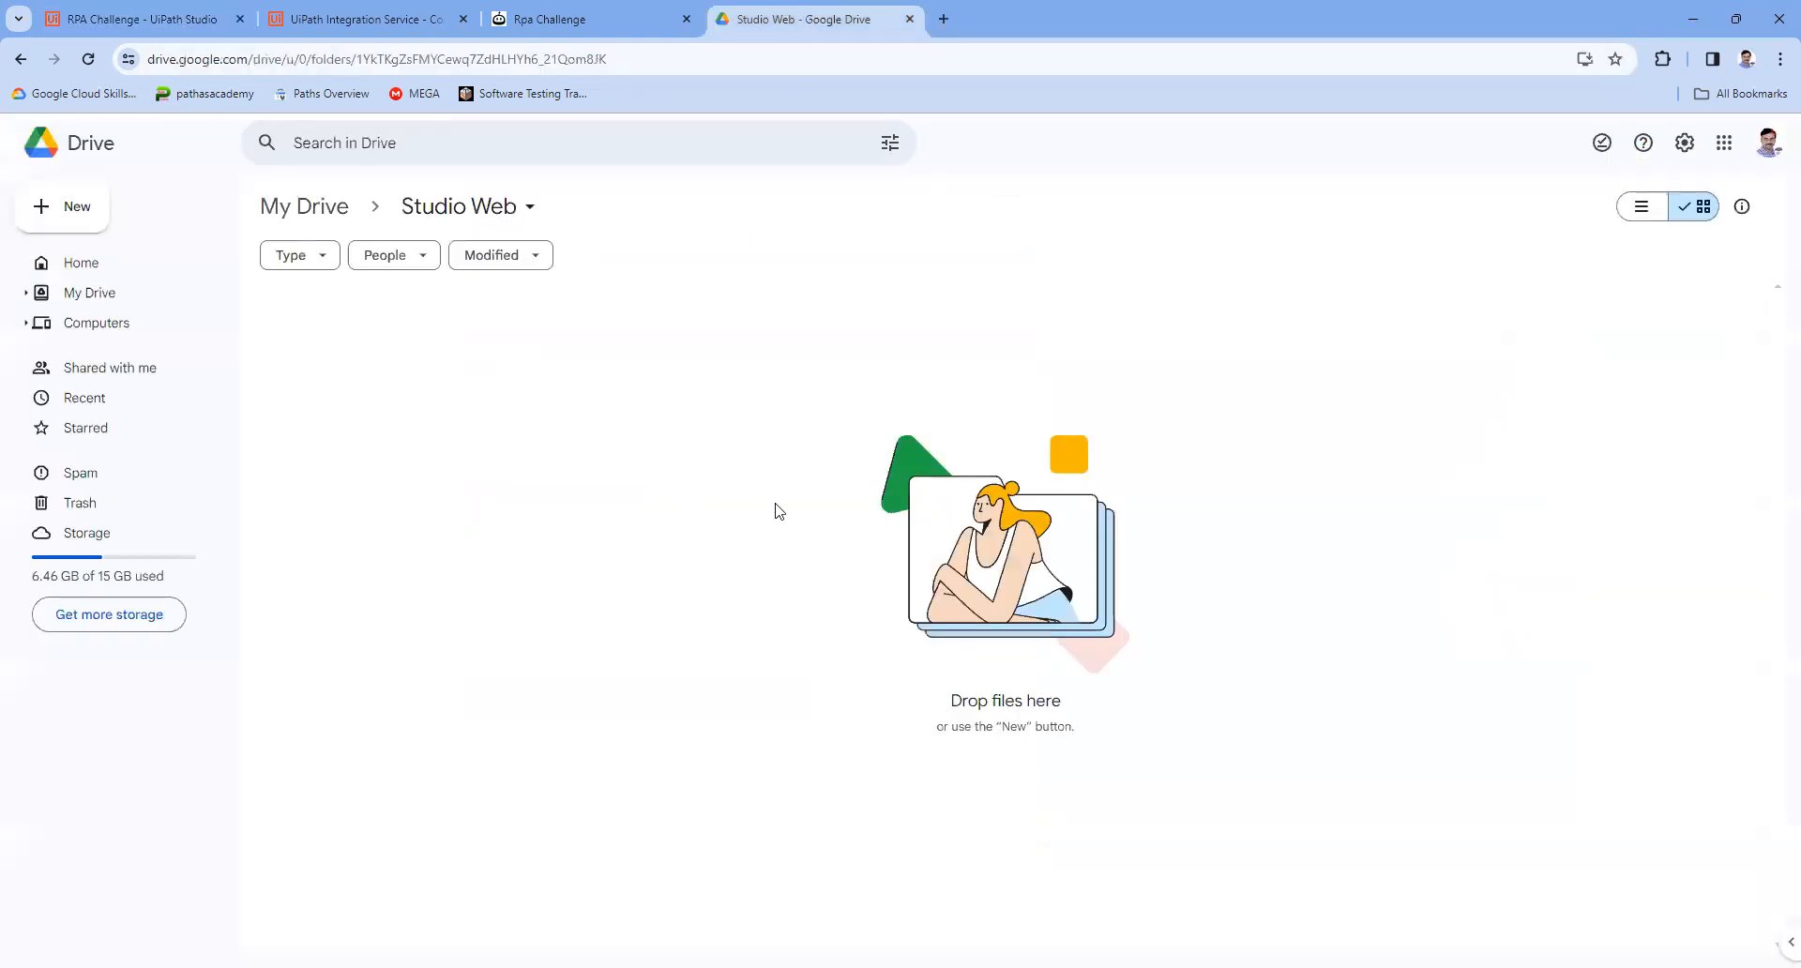
pyautogui.click(195, 22)
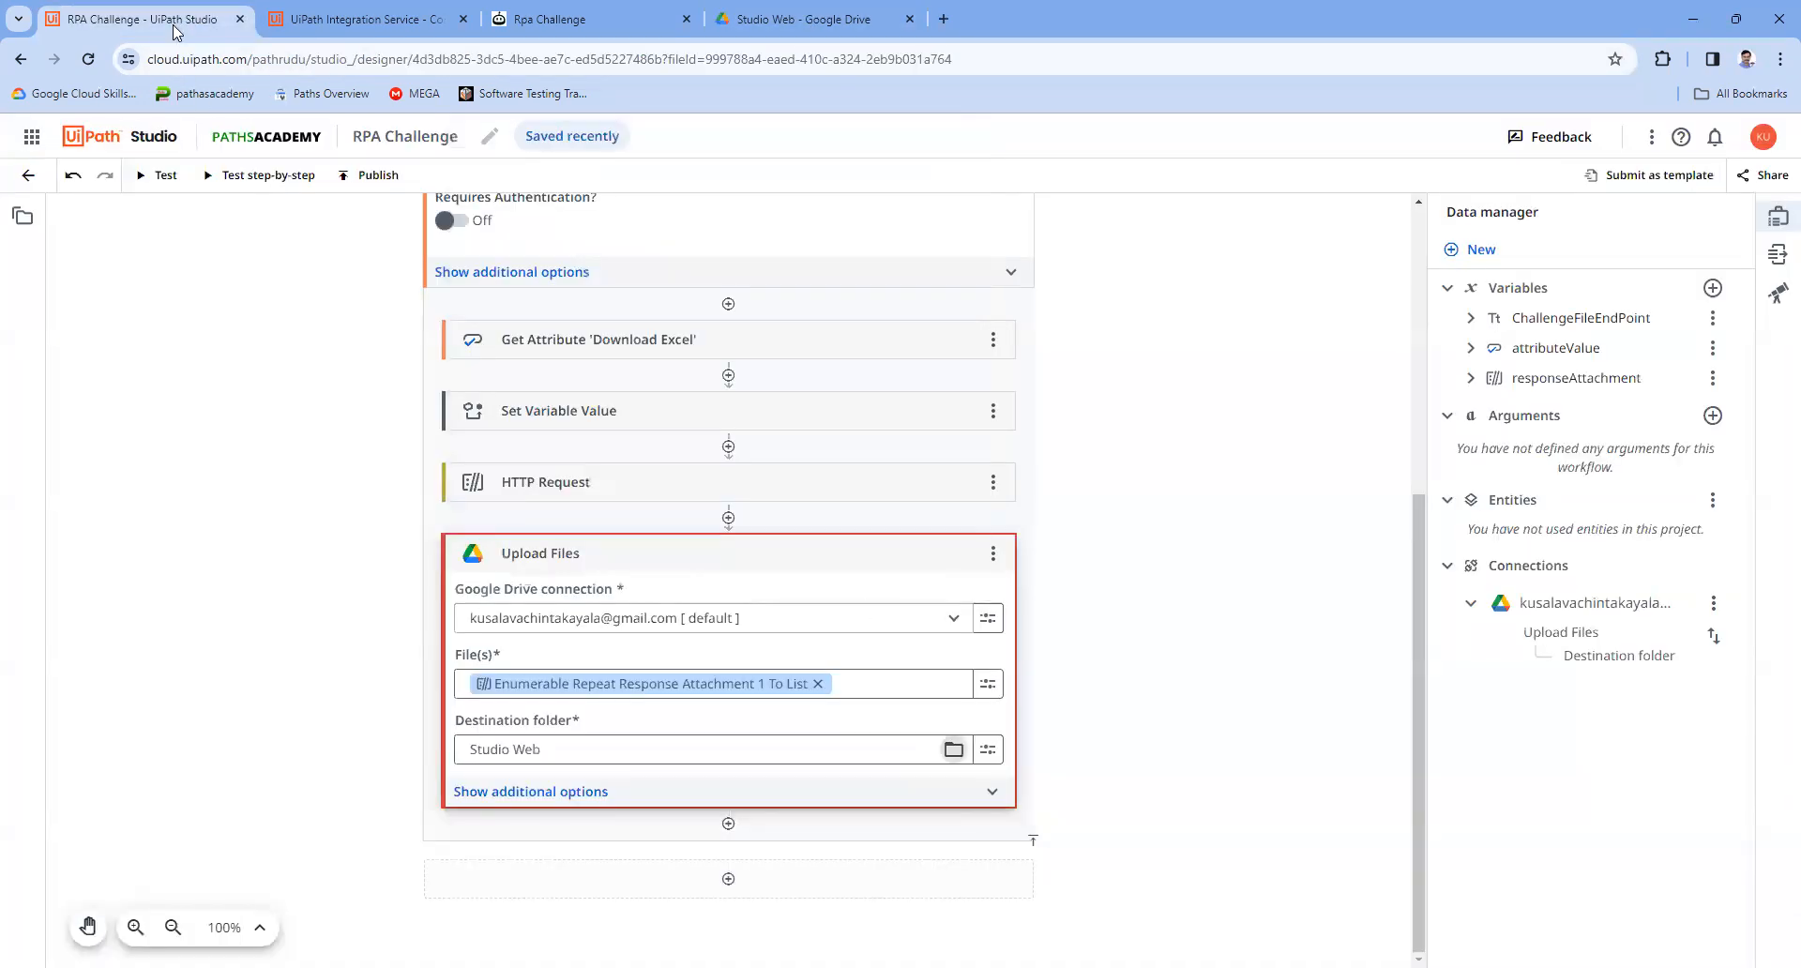
# Step: Set Upload Files to replace existing files and convert to Google Workspace file types, and show its output fields
pyautogui.click(885, 796)
pyautogui.scroll(-3, 516, 690)
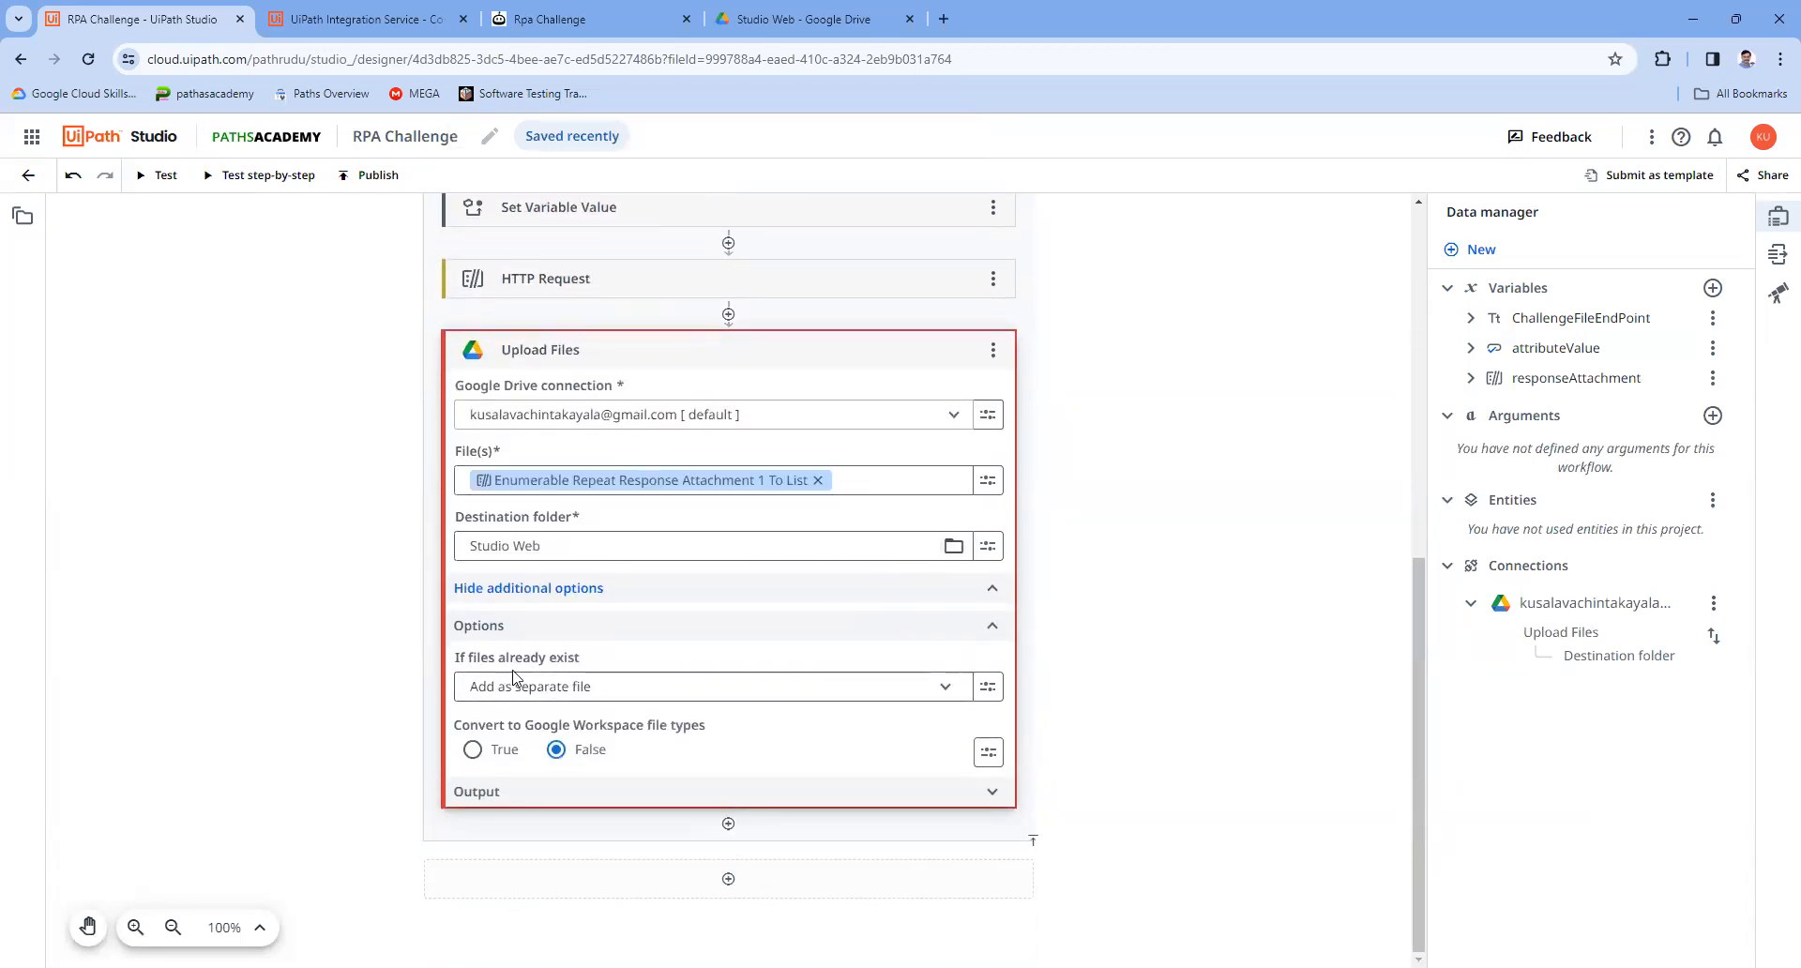
pyautogui.click(912, 689)
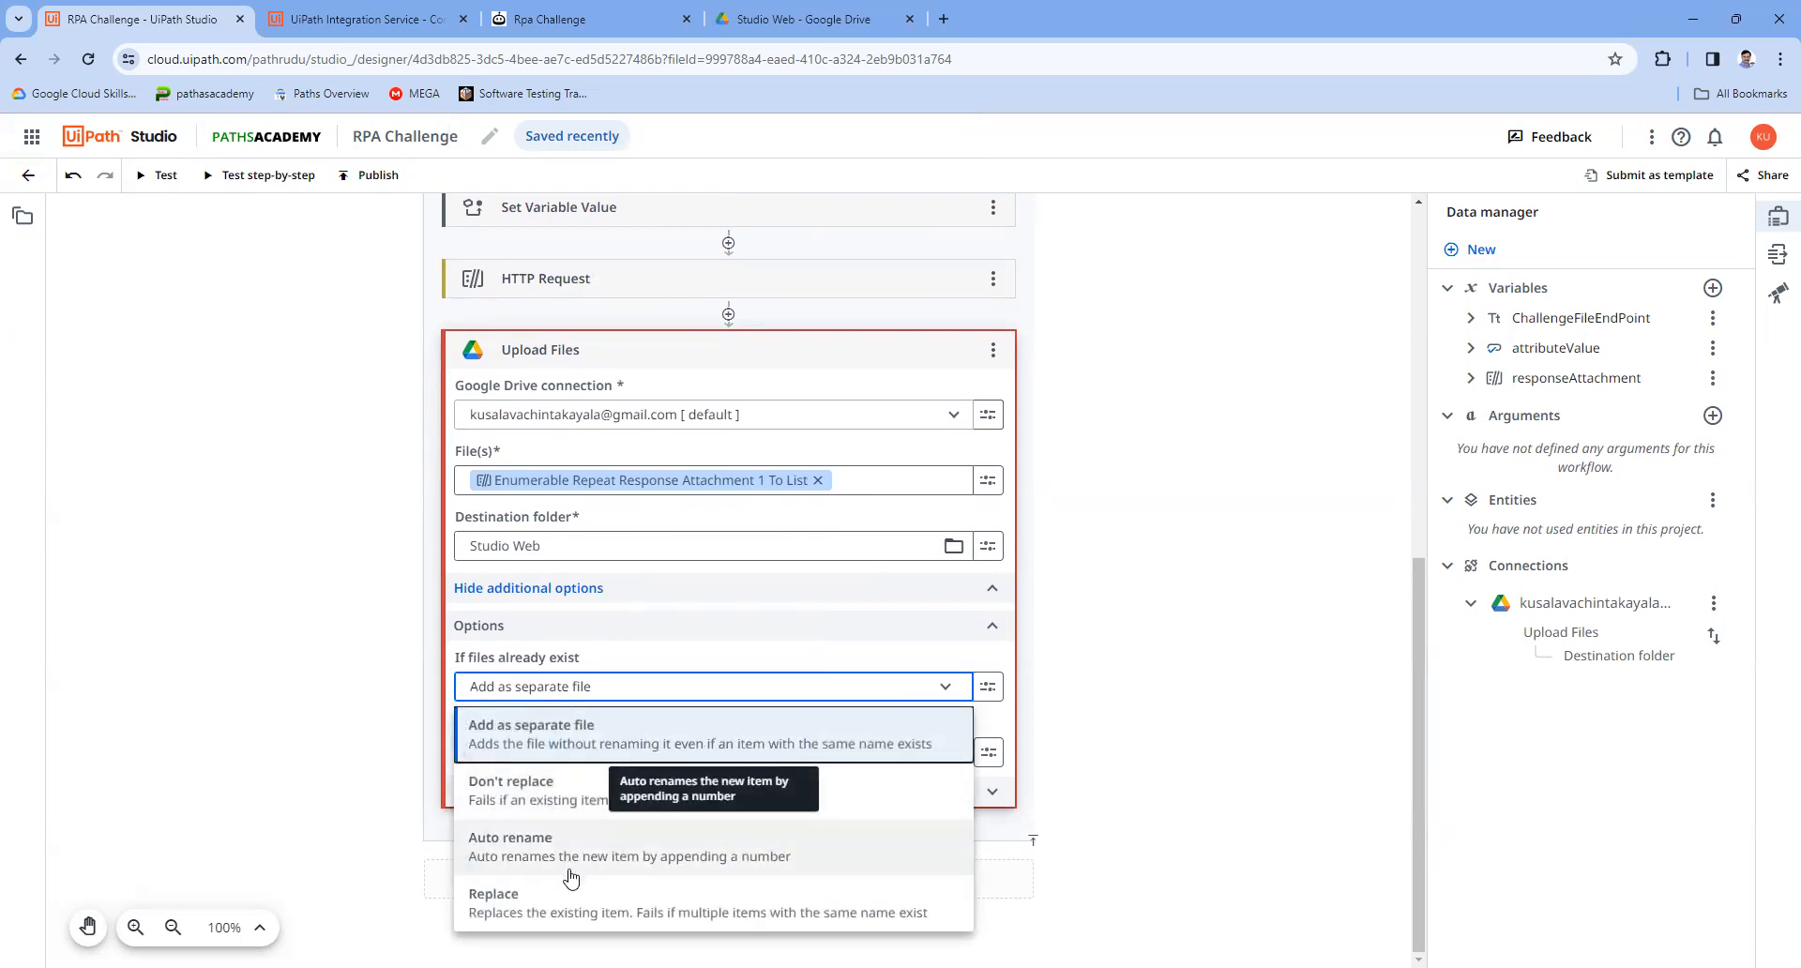
pyautogui.click(579, 915)
pyautogui.click(304, 644)
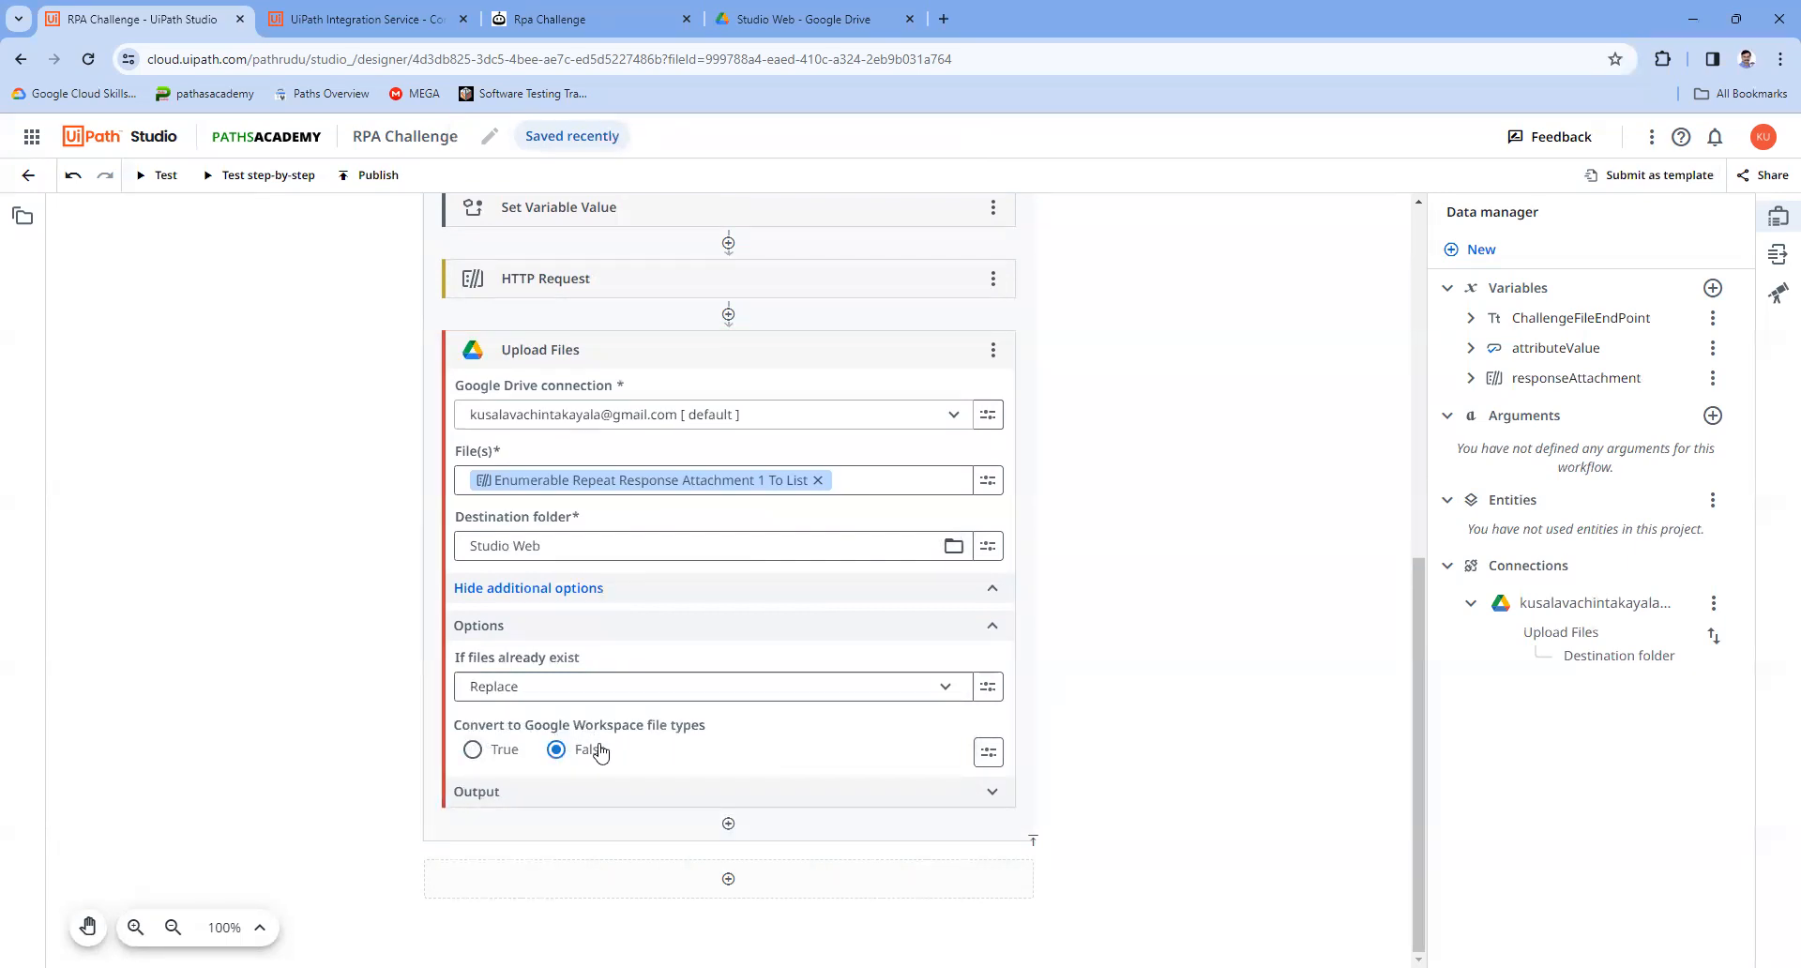
pyautogui.click(475, 749)
pyautogui.click(983, 794)
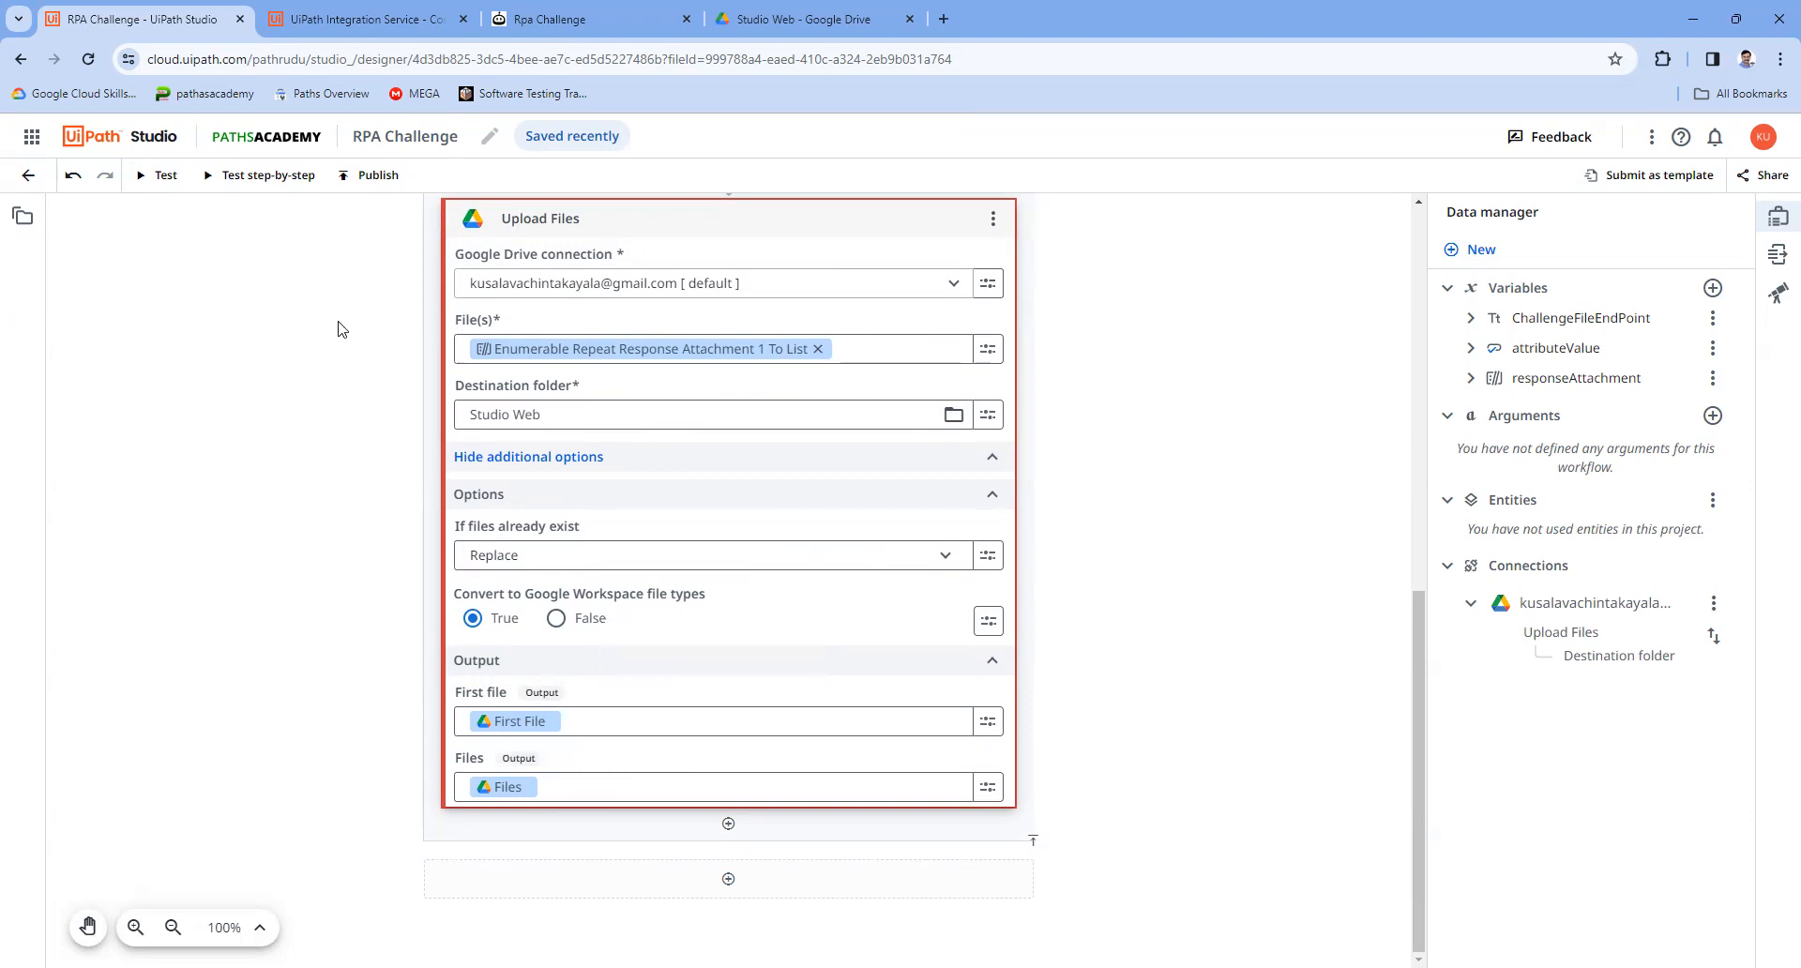
# Step: Check the Studio Web folder in Google Drive, test the workflow in UiPath Studio, and opt out of the feedback survey
pyautogui.click(822, 17)
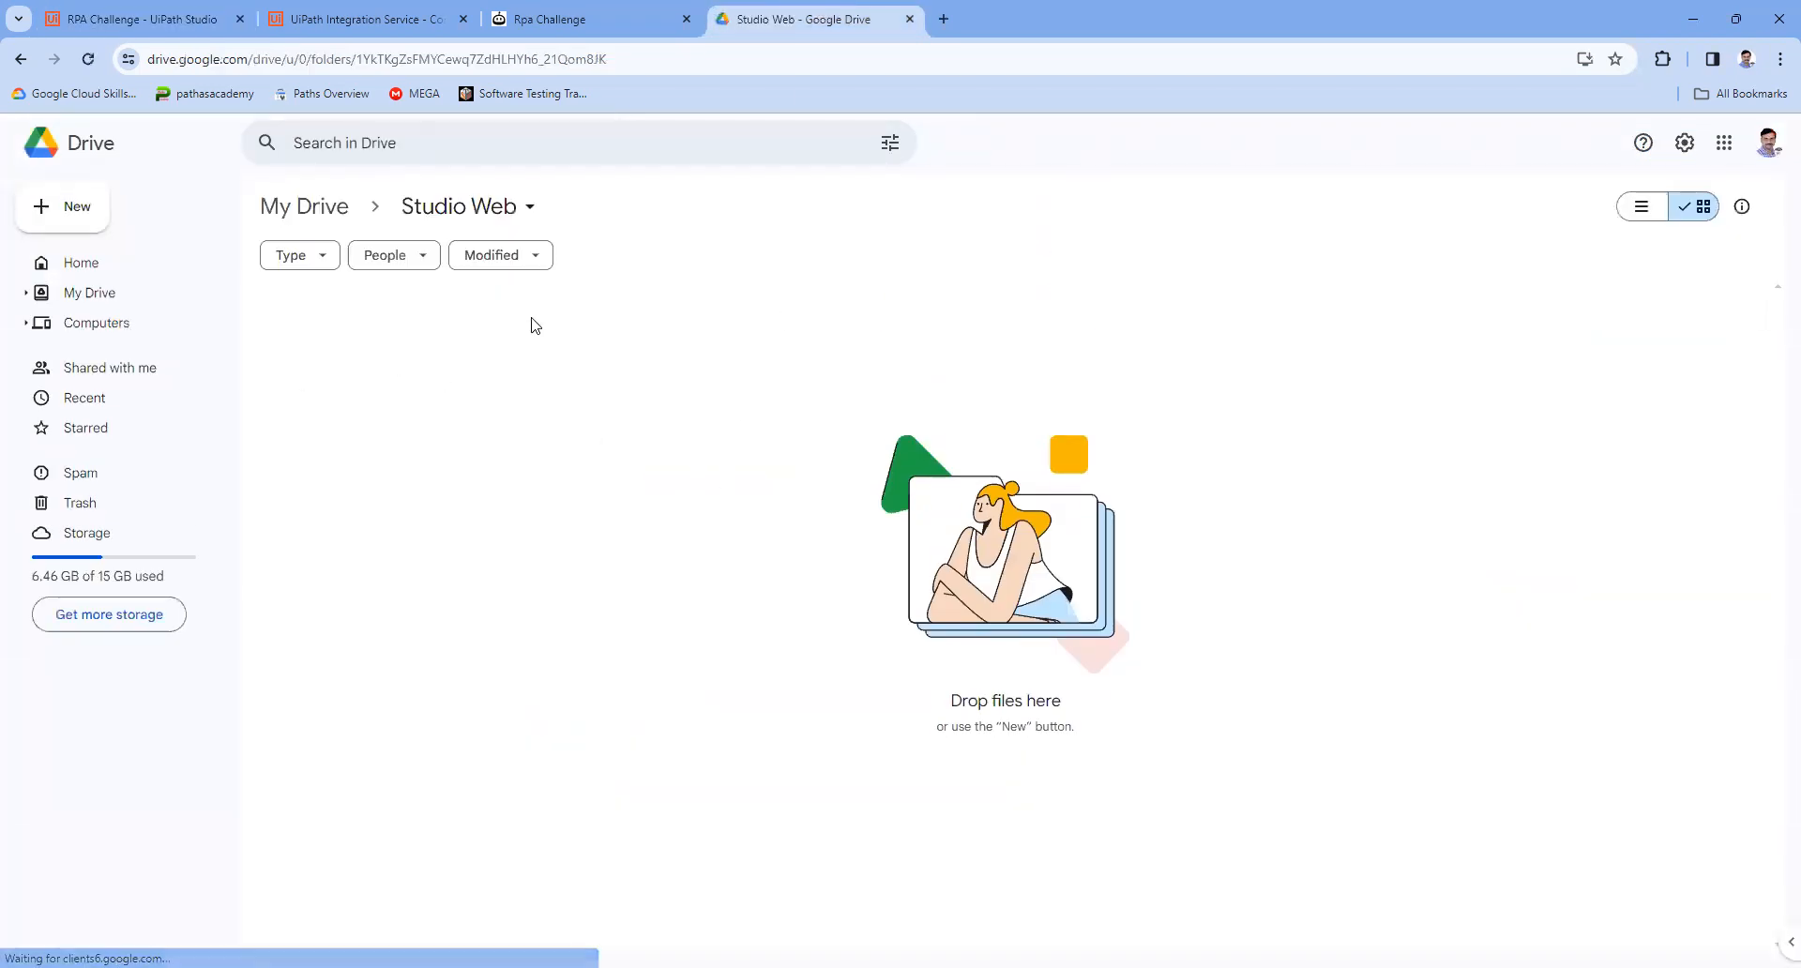
pyautogui.click(154, 17)
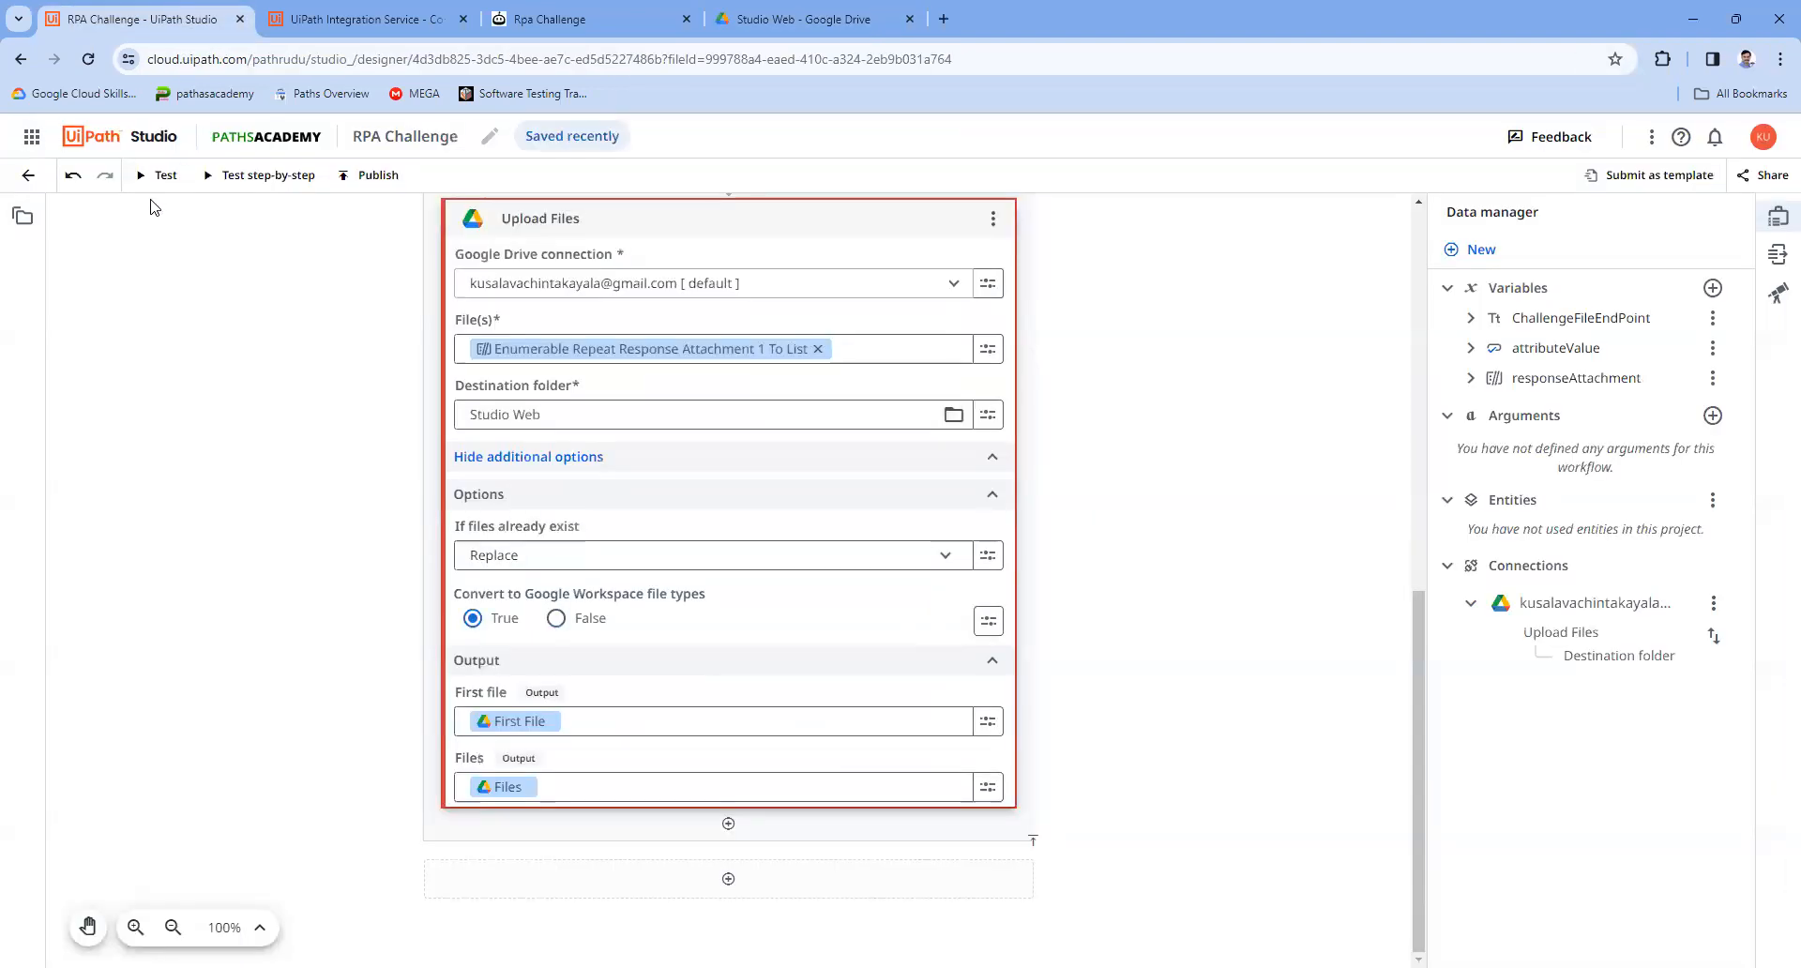
pyautogui.click(155, 176)
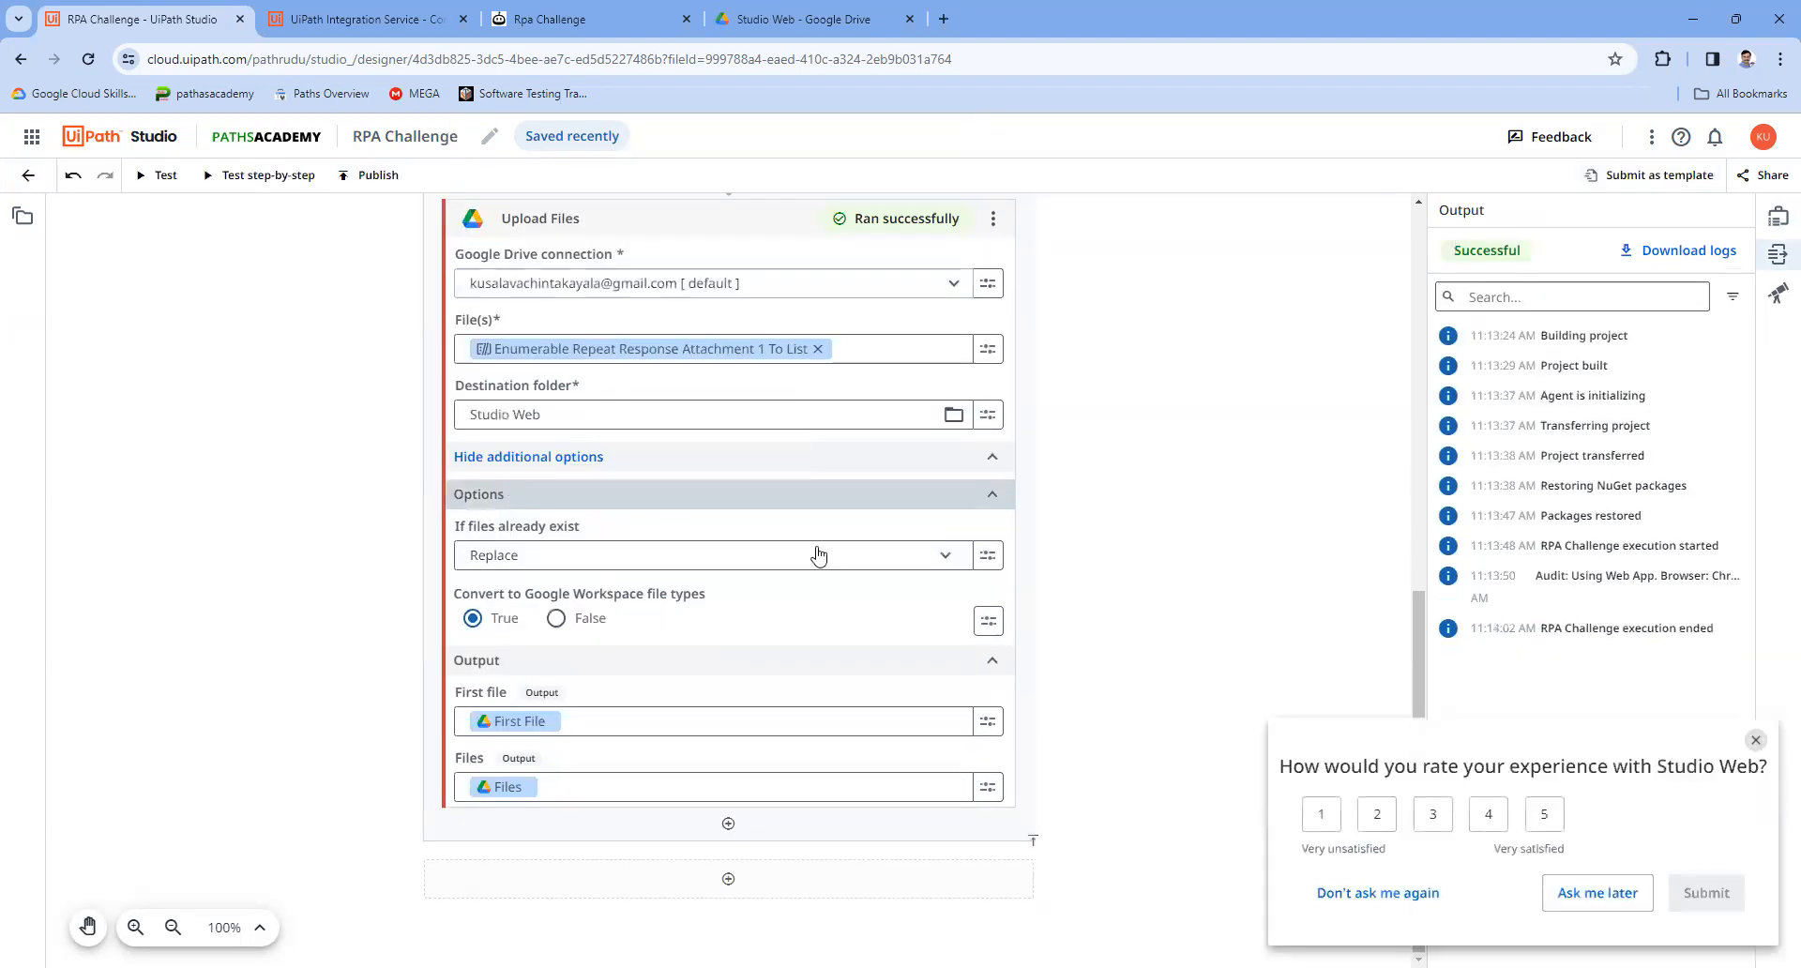
pyautogui.click(1409, 896)
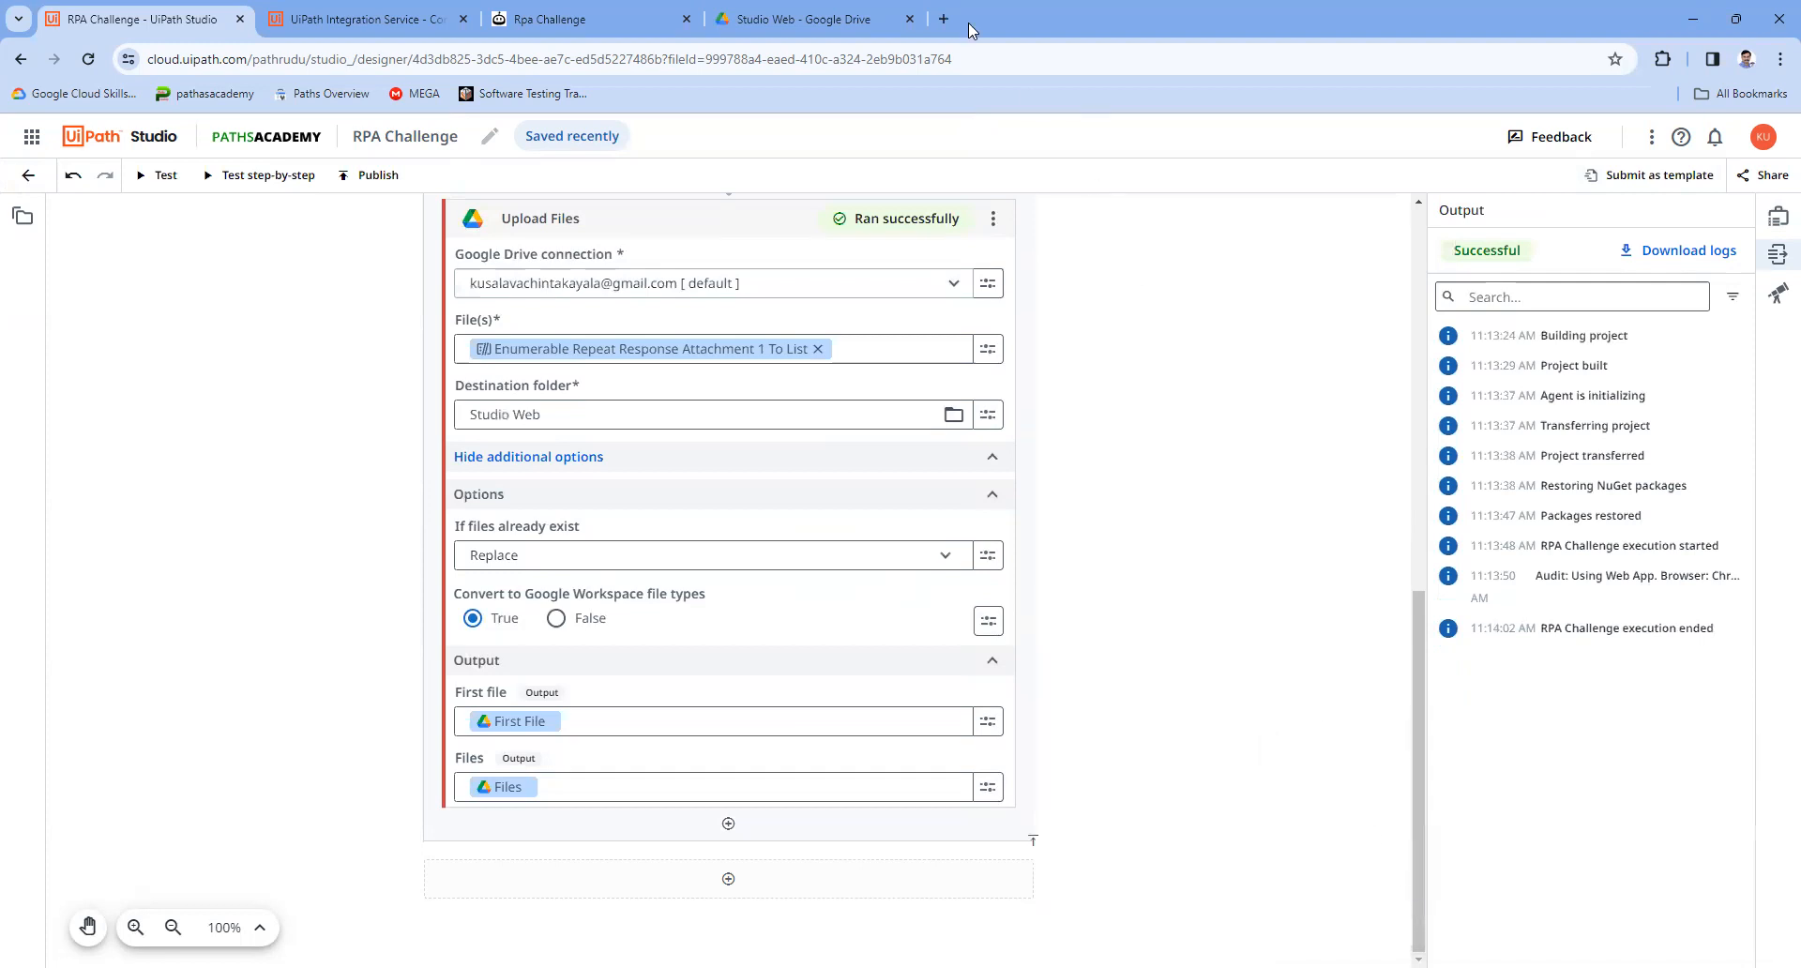
# Step: Open the uploaded challenge spreadsheet from Google Drive's Studio Web folder to inspect its data, and return to UiPath Studio
pyautogui.click(770, 16)
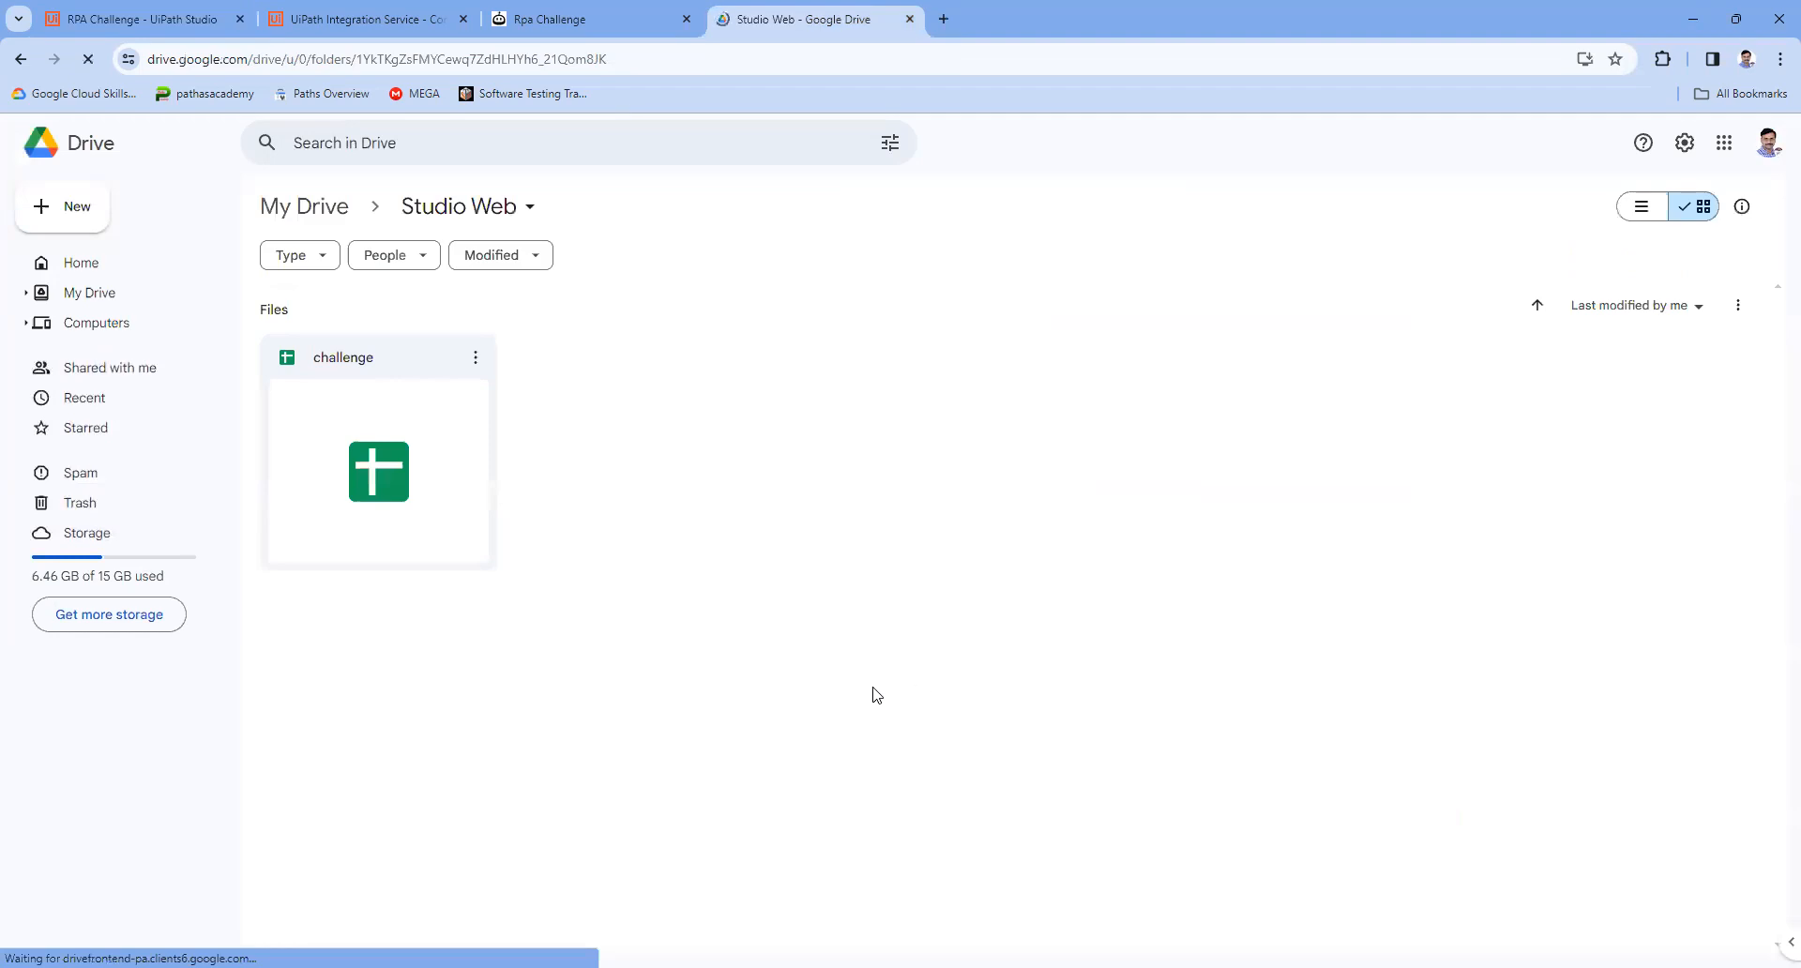
pyautogui.doubleClick(382, 473)
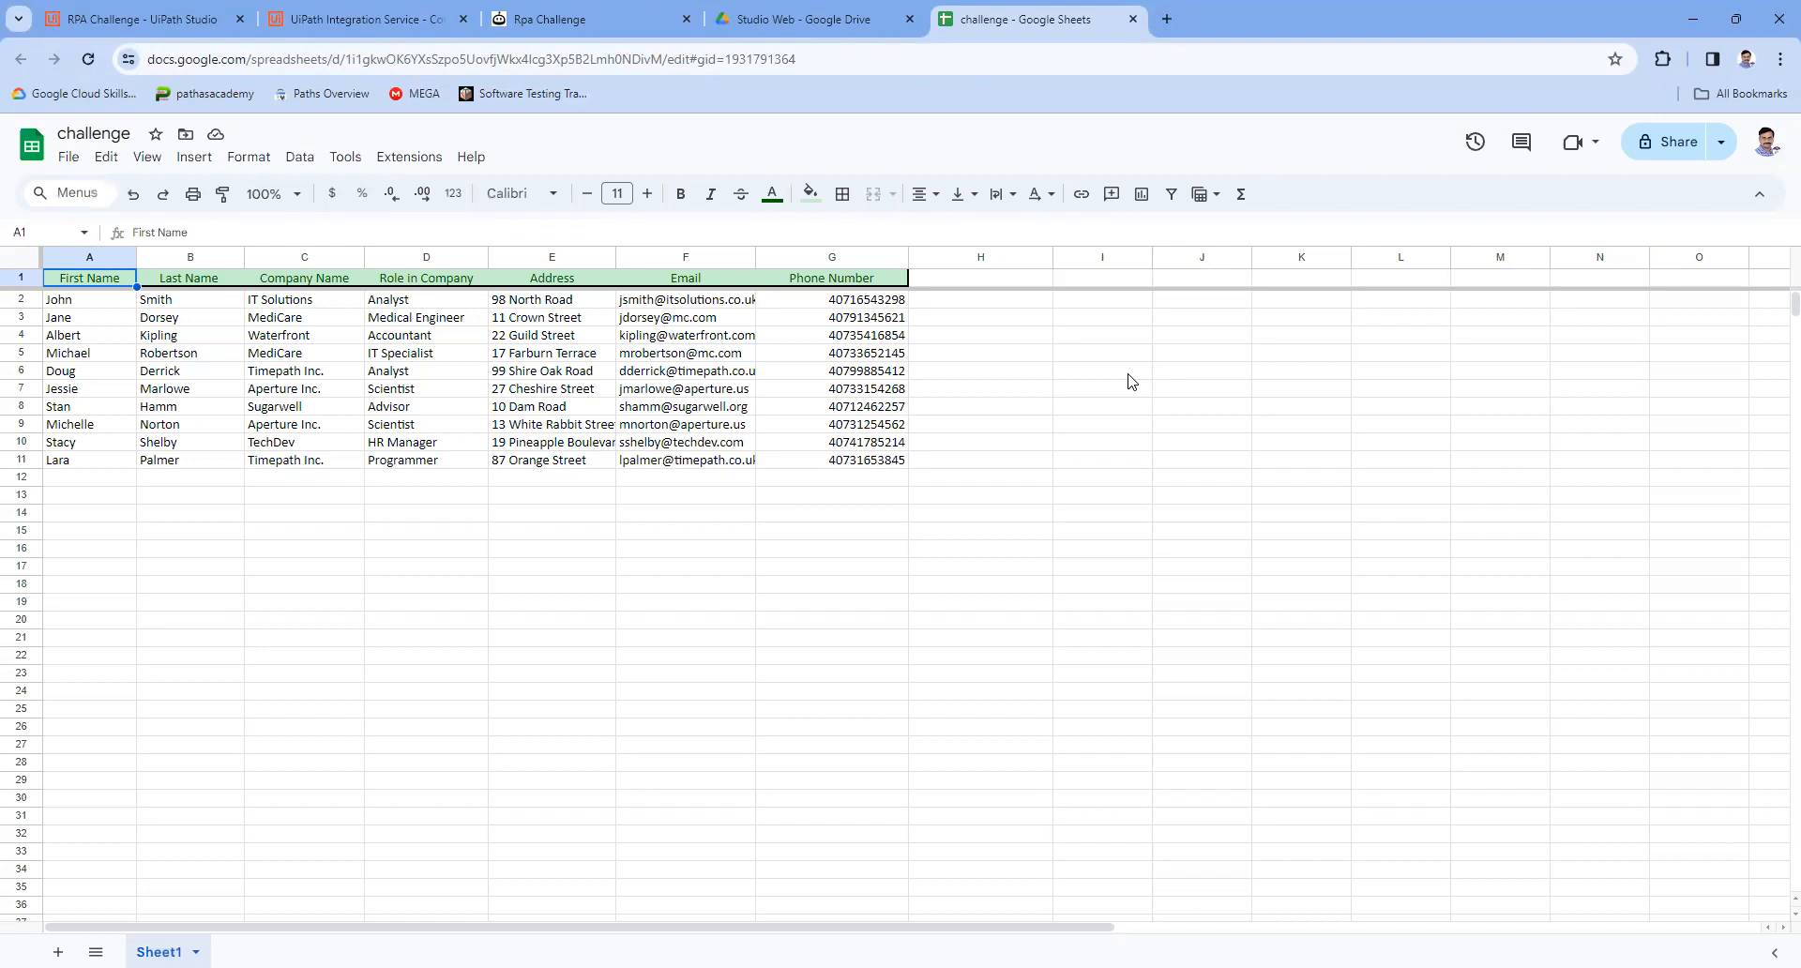
pyautogui.click(132, 21)
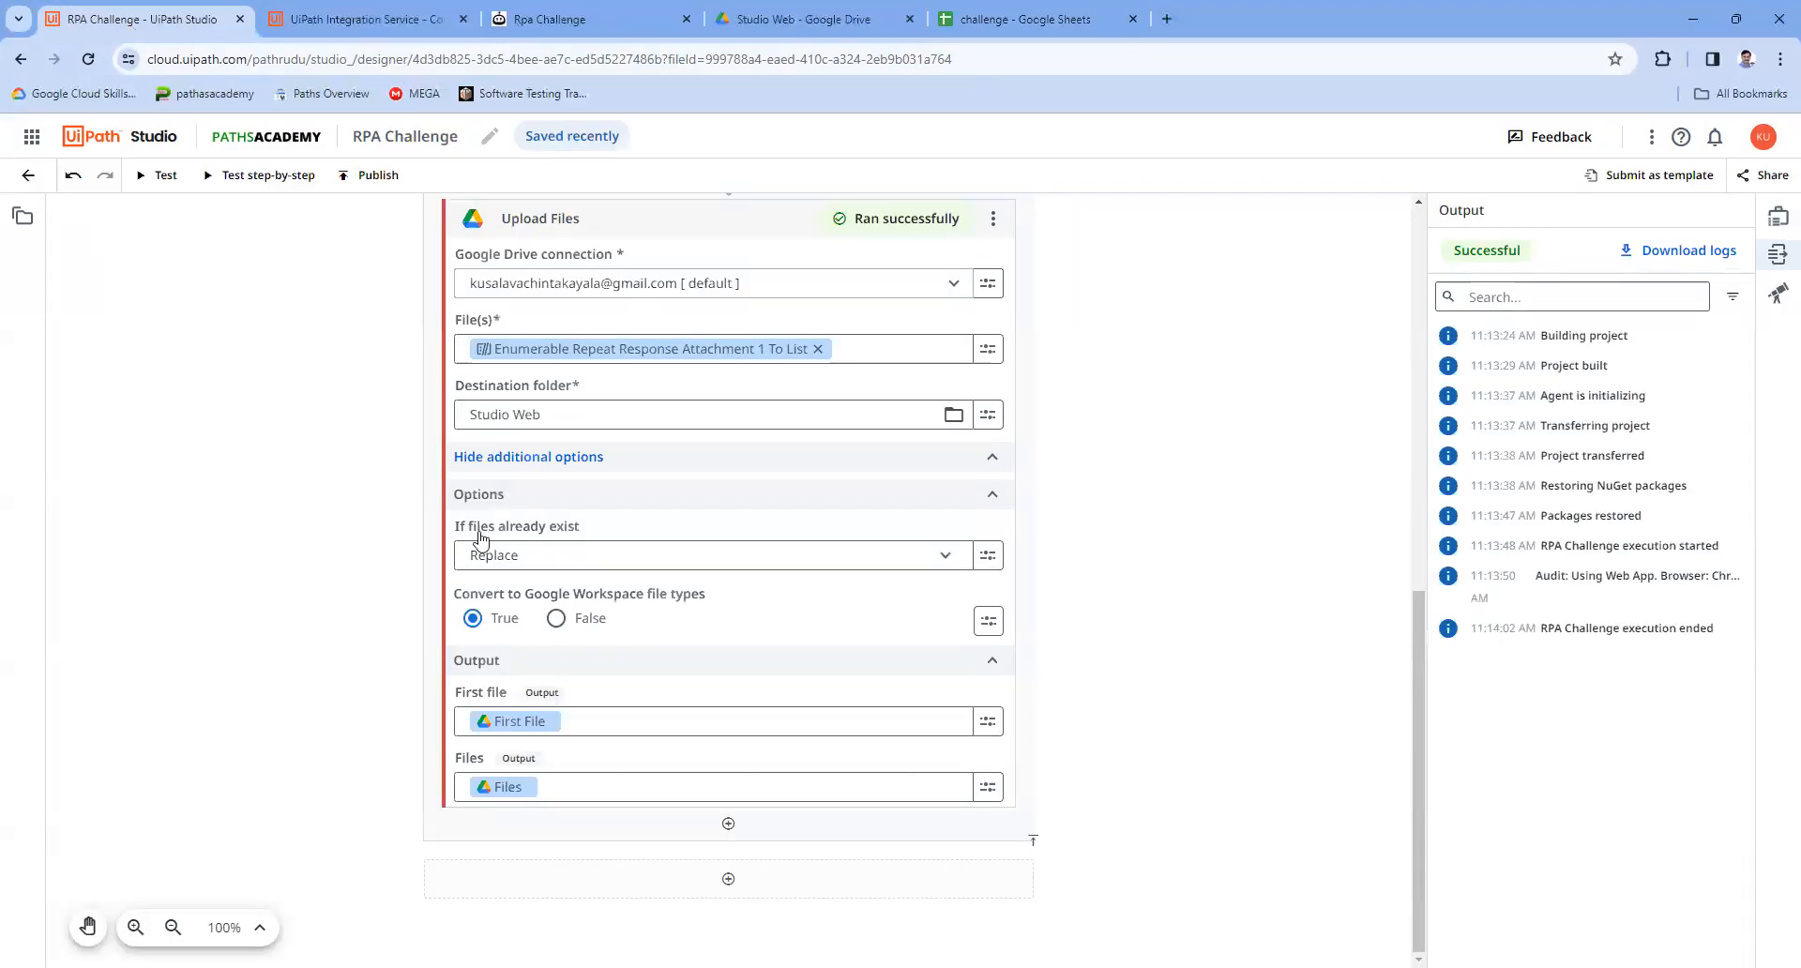
# Step: Collapse the Upload Files activity and review the column headers and rows of the challenge sheet in Google Sheets
pyautogui.scroll(3, 716, 506)
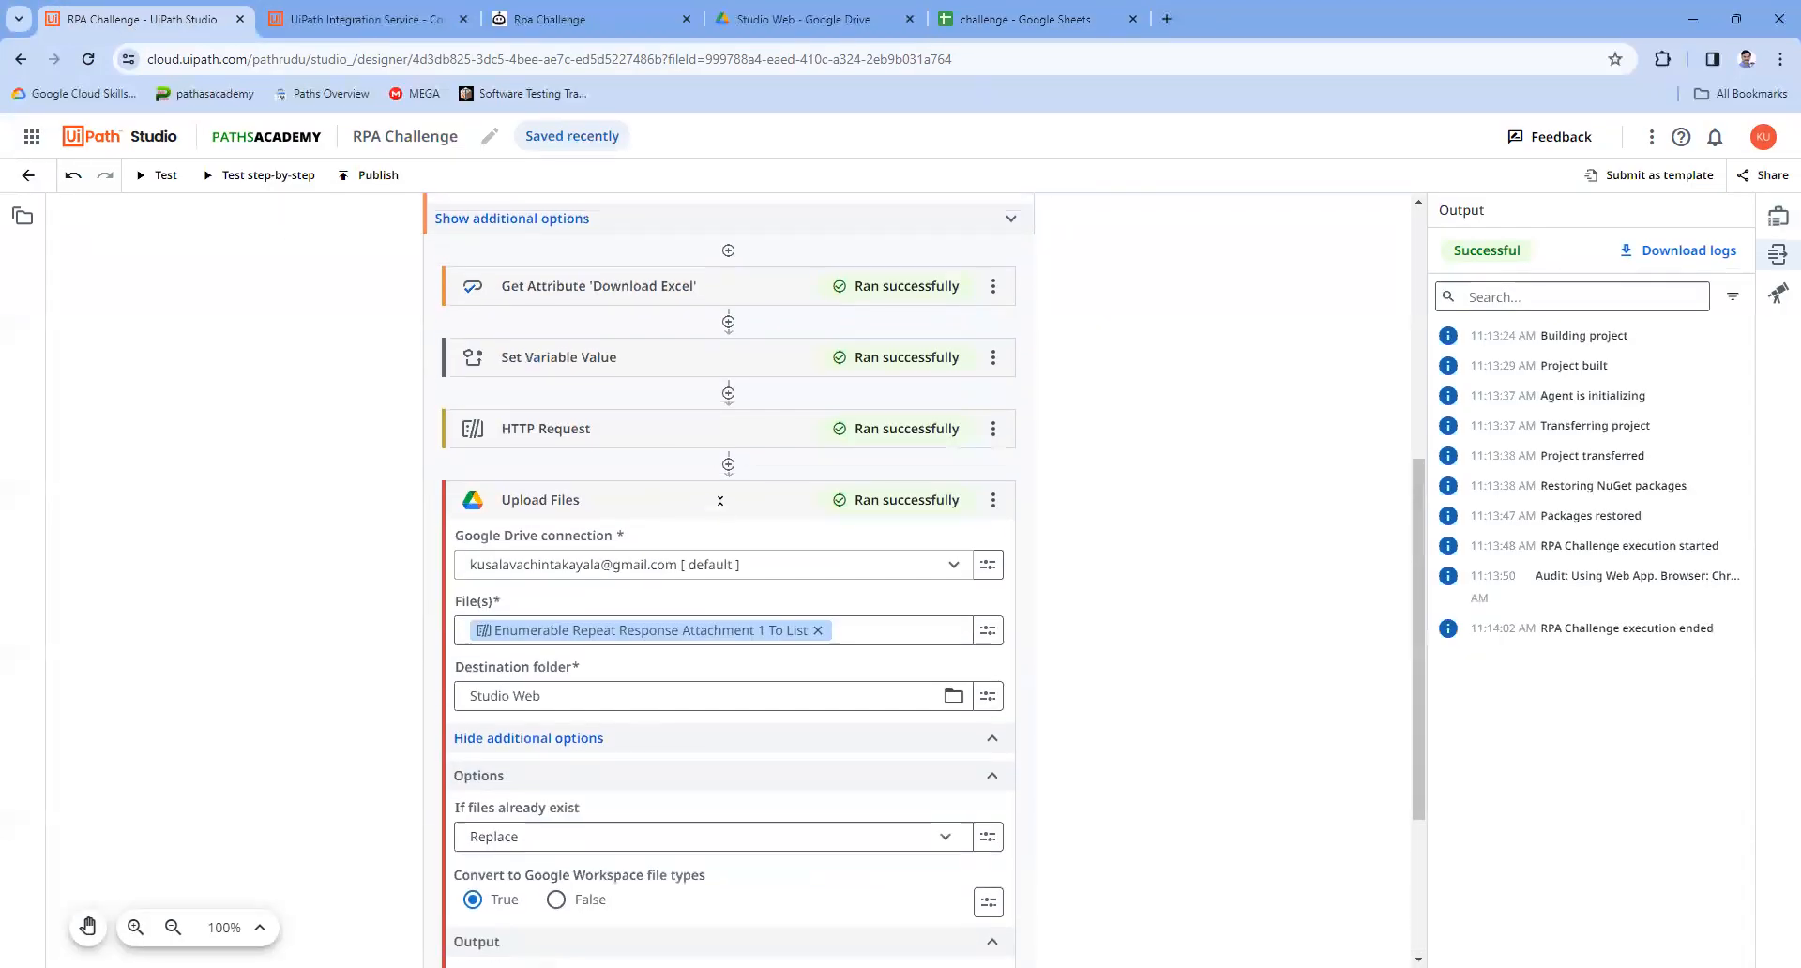
pyautogui.click(718, 499)
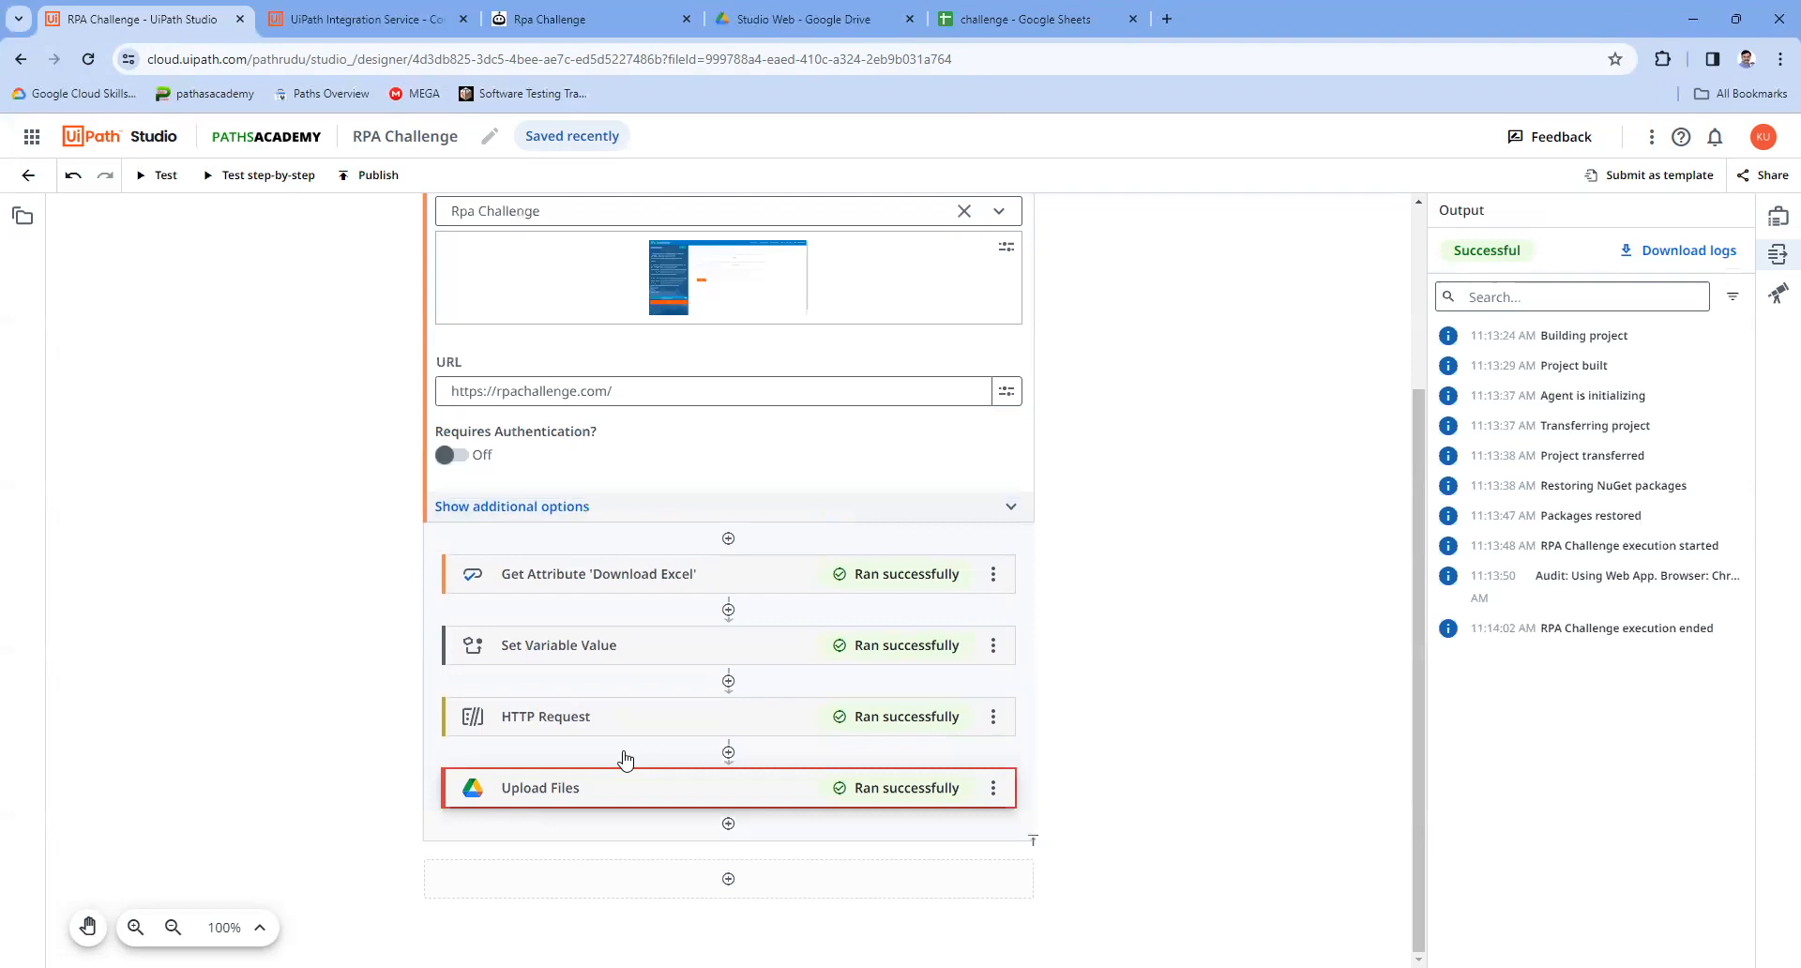
pyautogui.click(1032, 17)
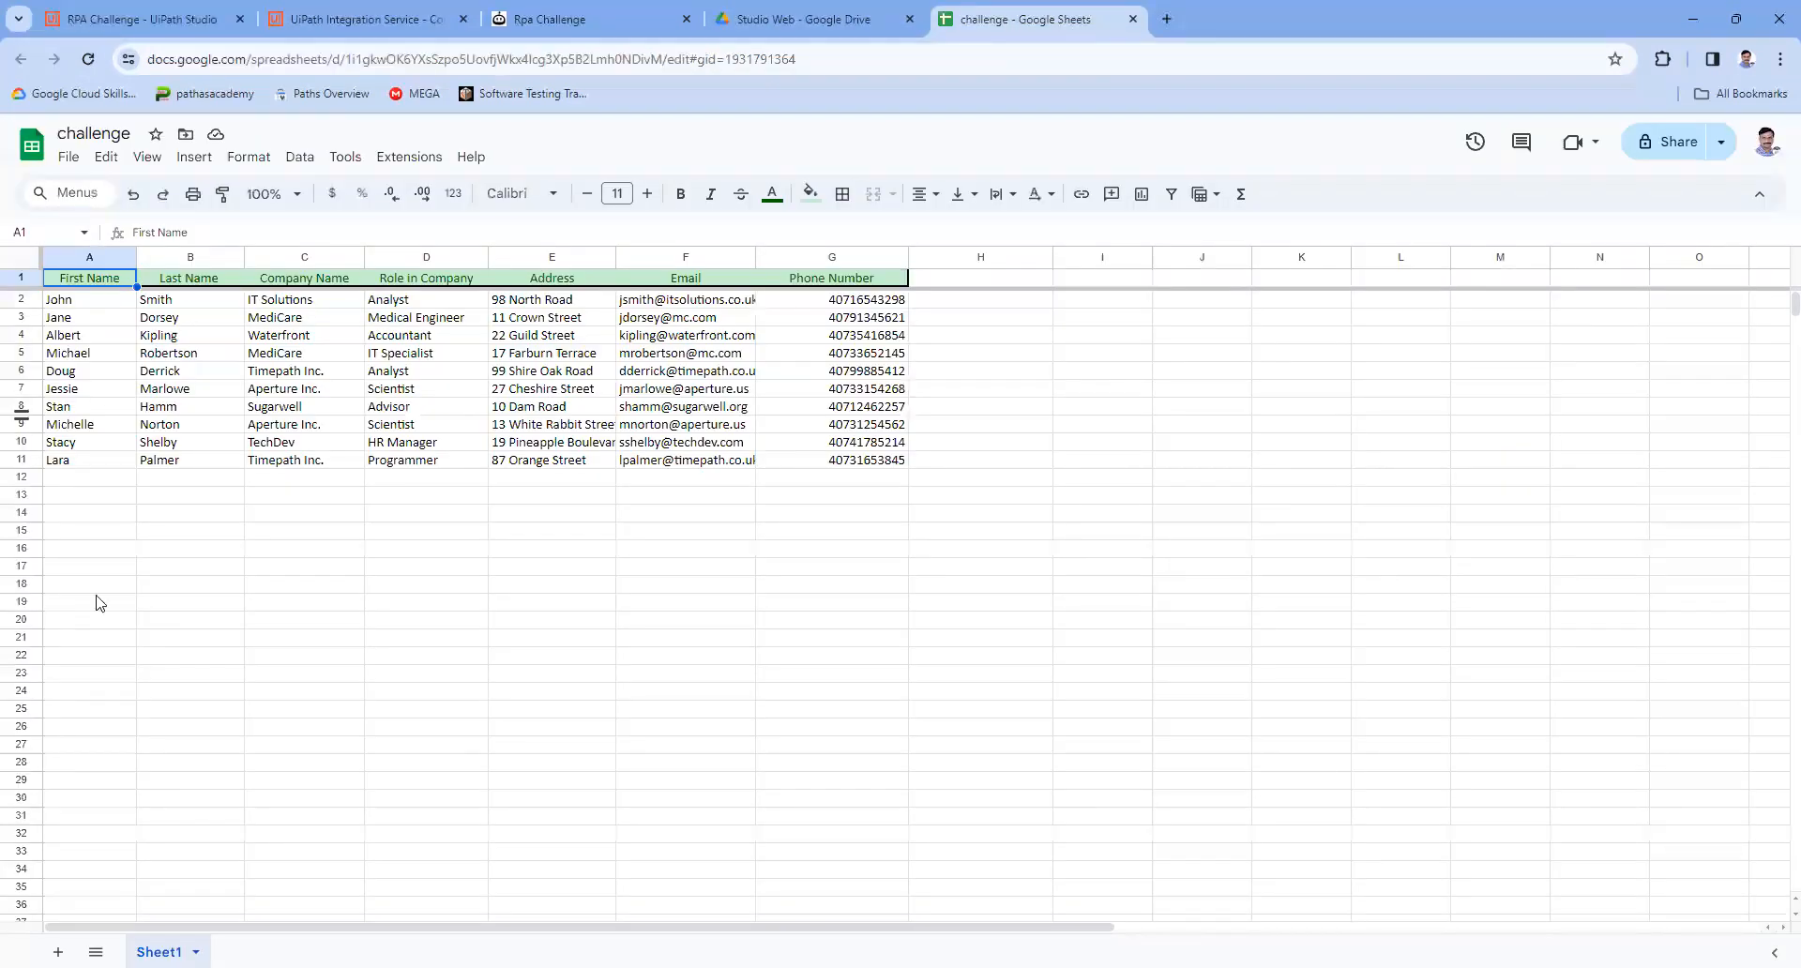
pyautogui.click(77, 10)
# Step: Add the Google Workspace For Each Row in Spreadsheet activity after Upload Files and bring its settings into view
pyautogui.click(728, 824)
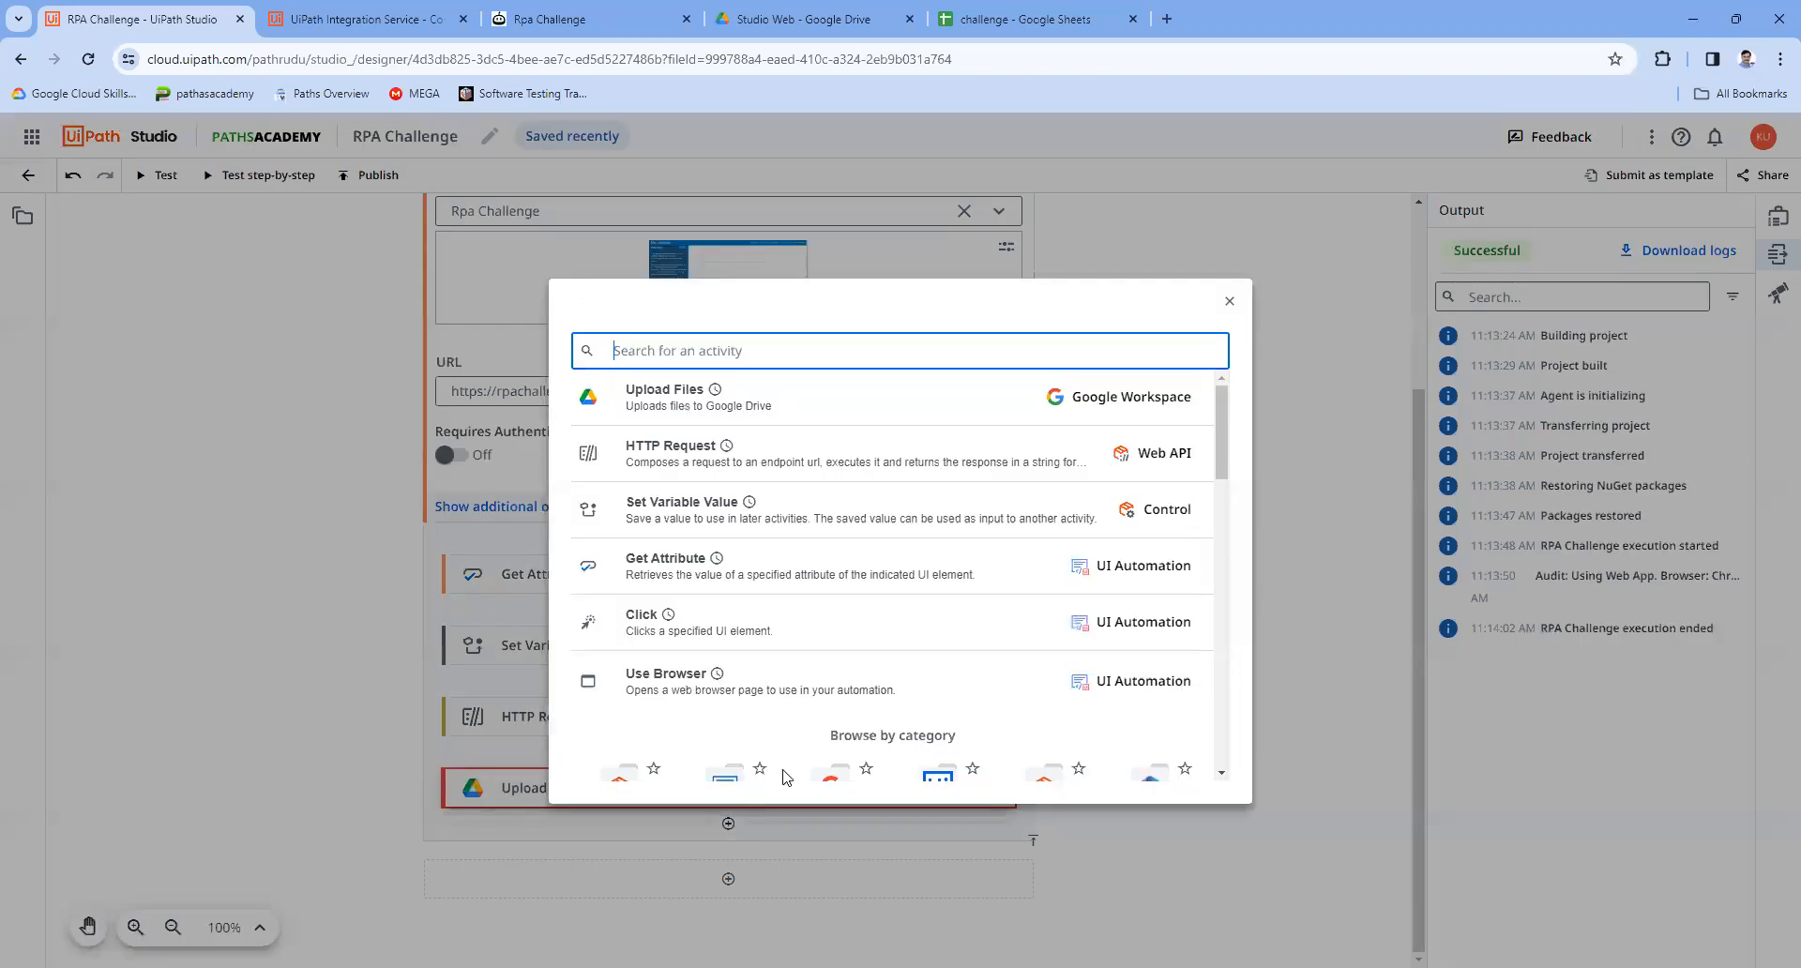
pyautogui.write('for each')
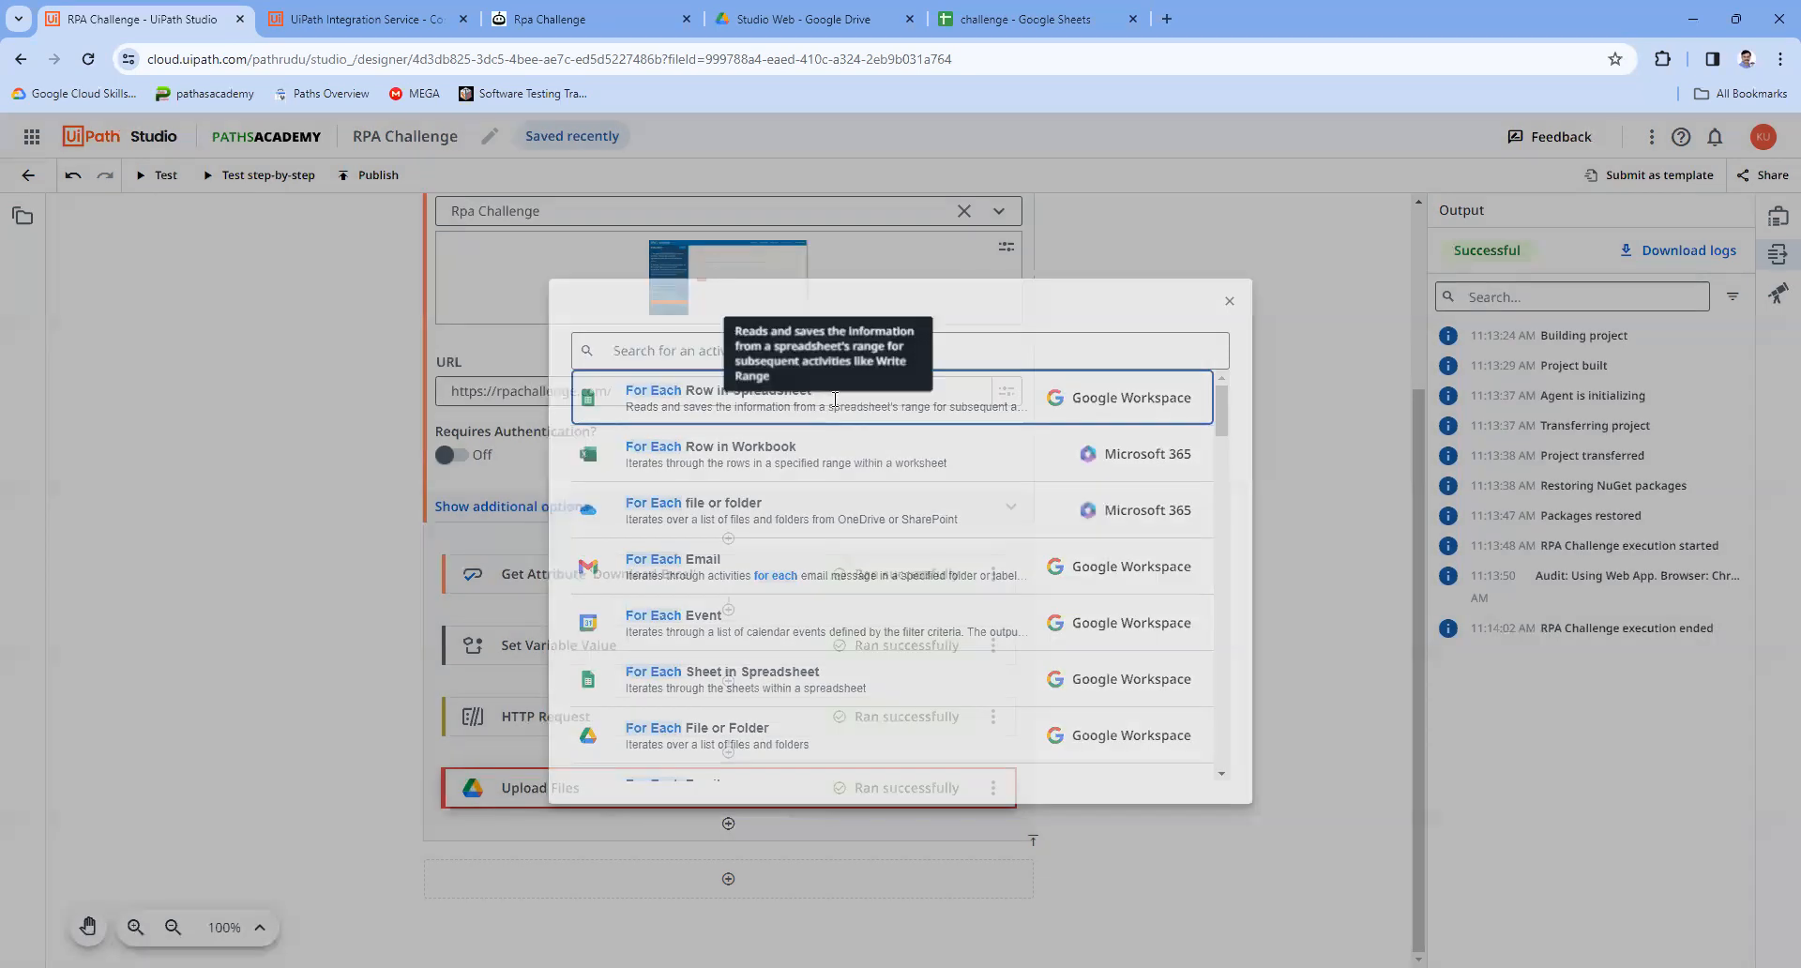
pyautogui.press('Escape')
pyautogui.click(1032, 19)
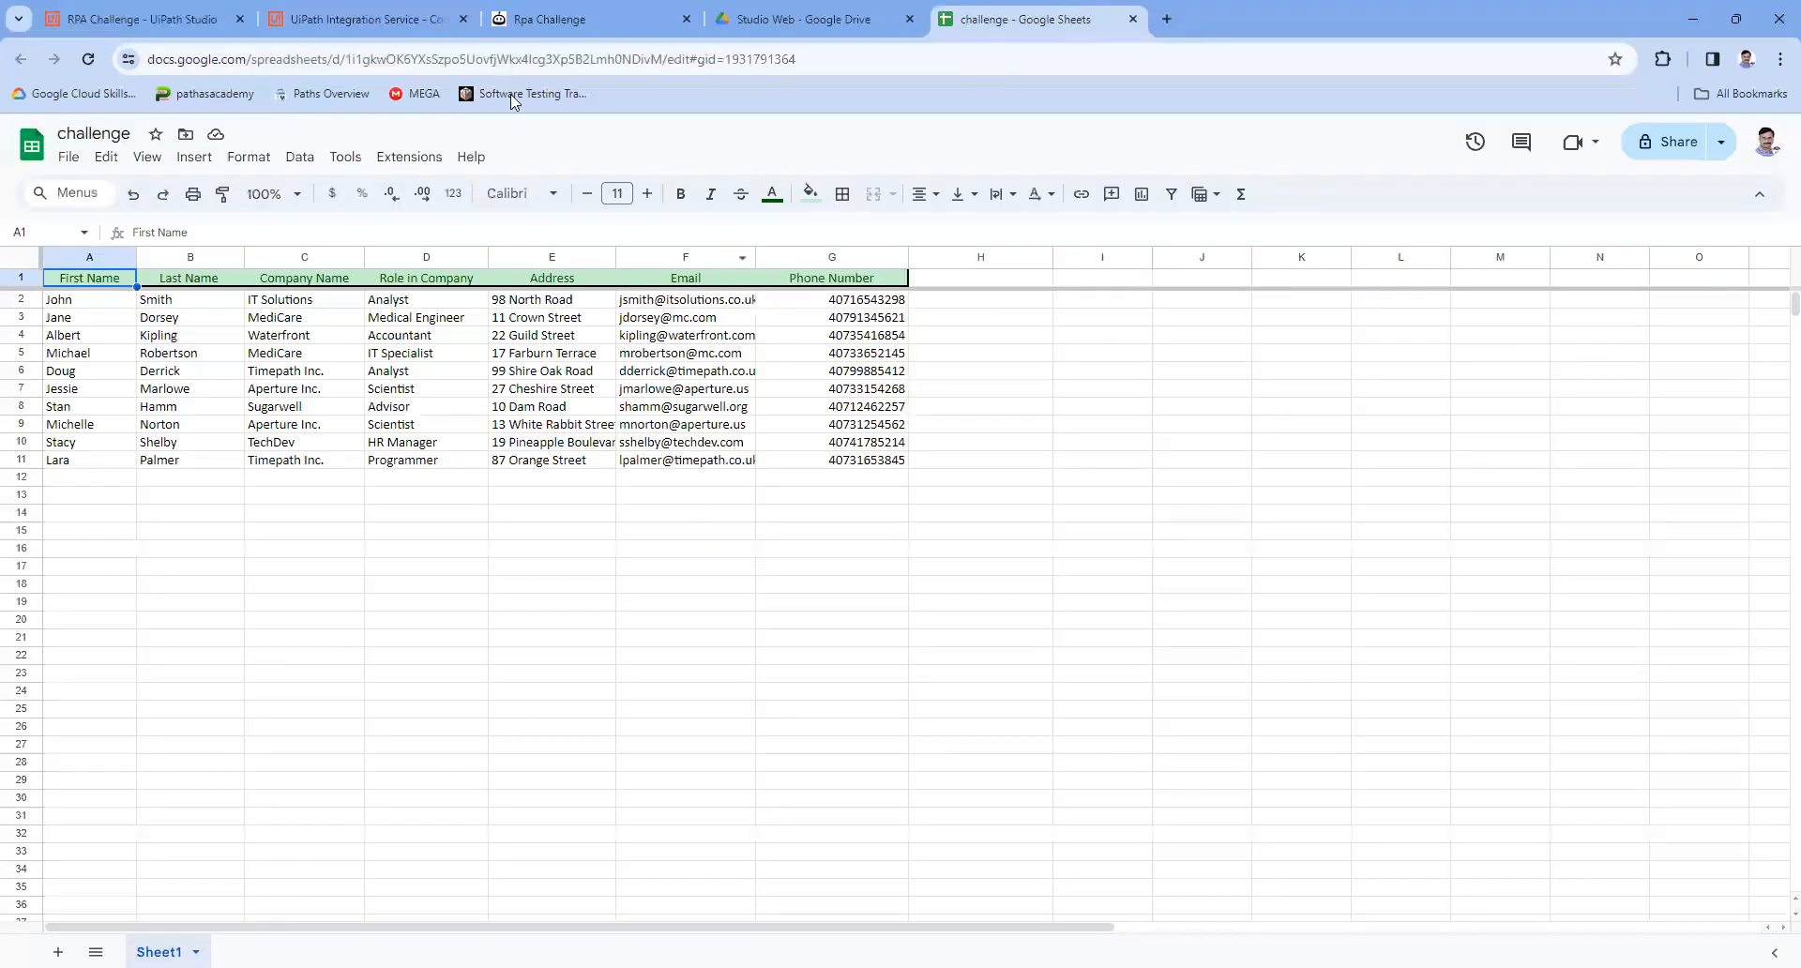
pyautogui.click(158, 7)
pyautogui.scroll(-2, 356, 624)
pyautogui.scroll(-1, 594, 607)
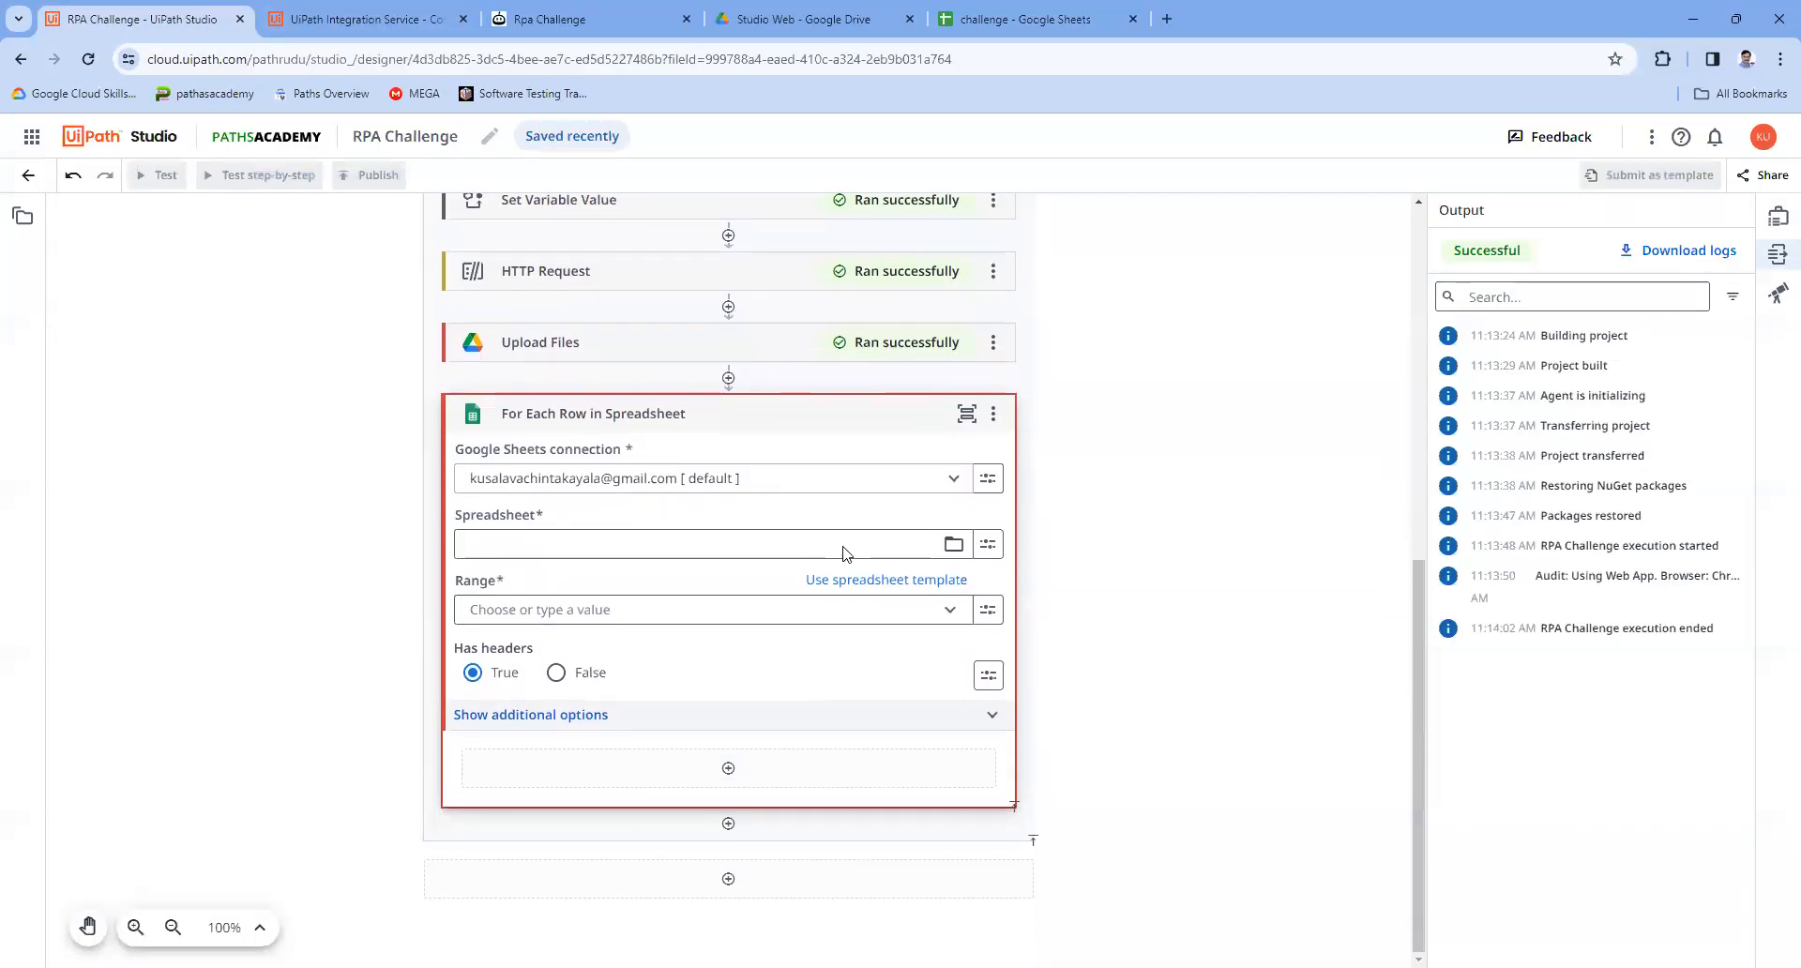
pyautogui.click(941, 552)
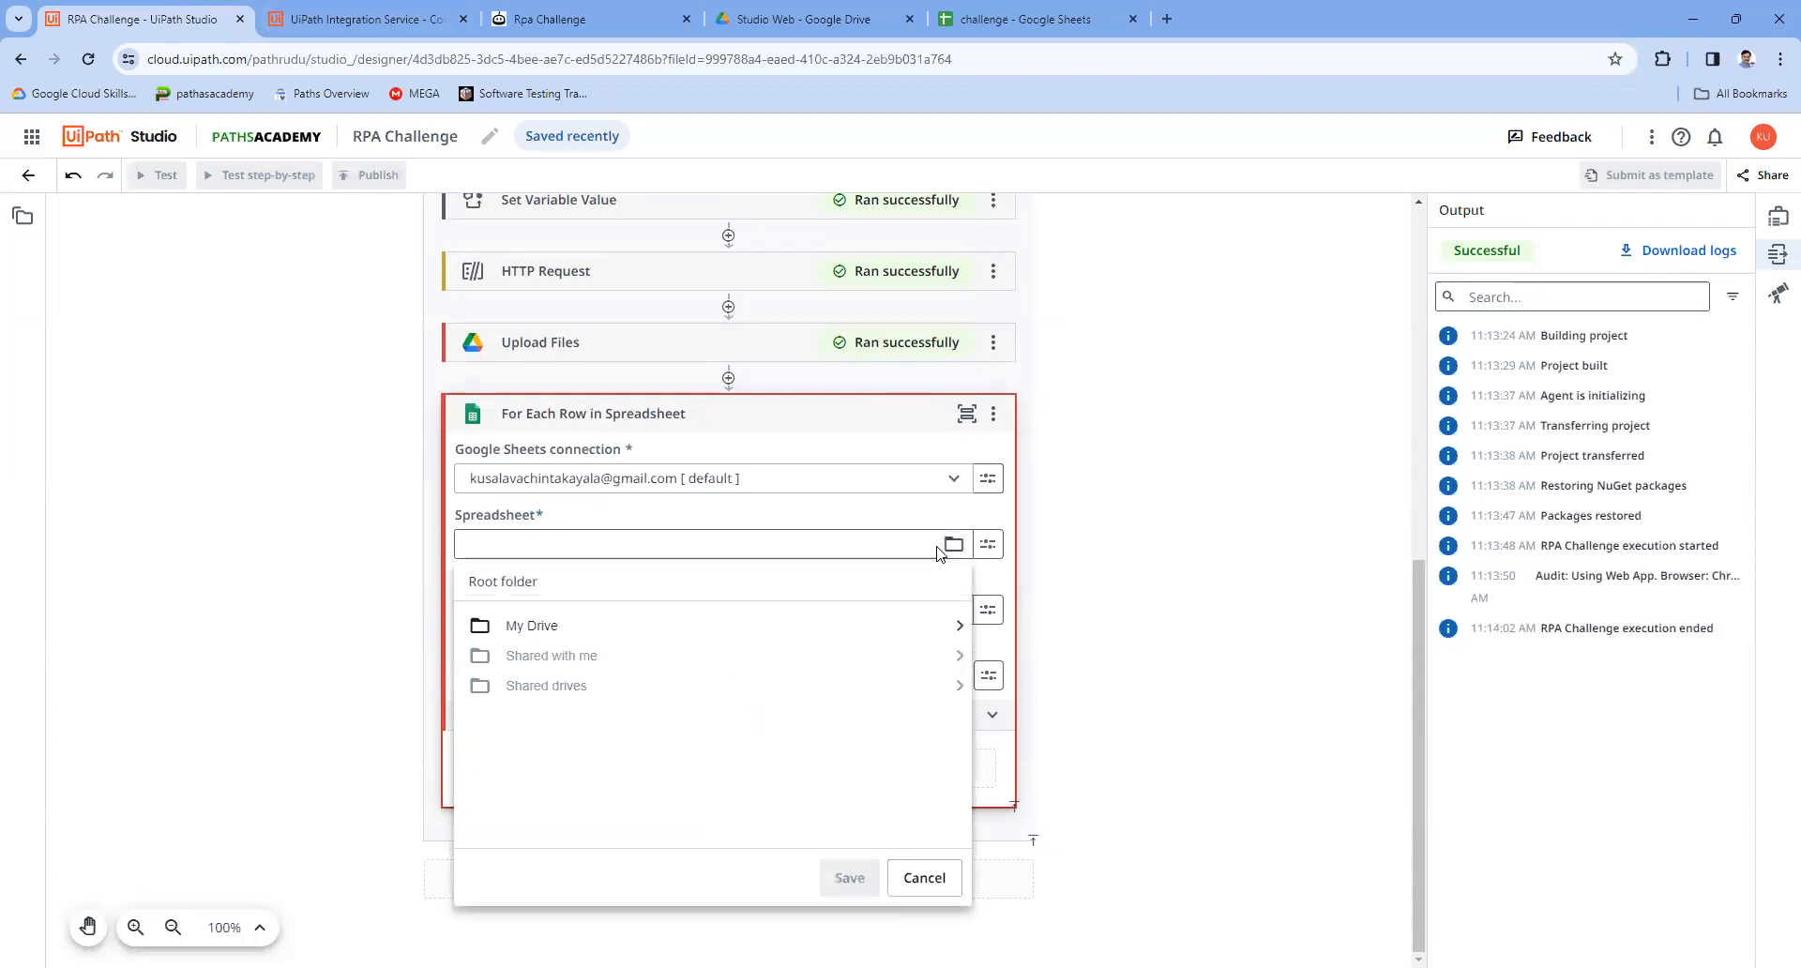
pyautogui.doubleClick(561, 637)
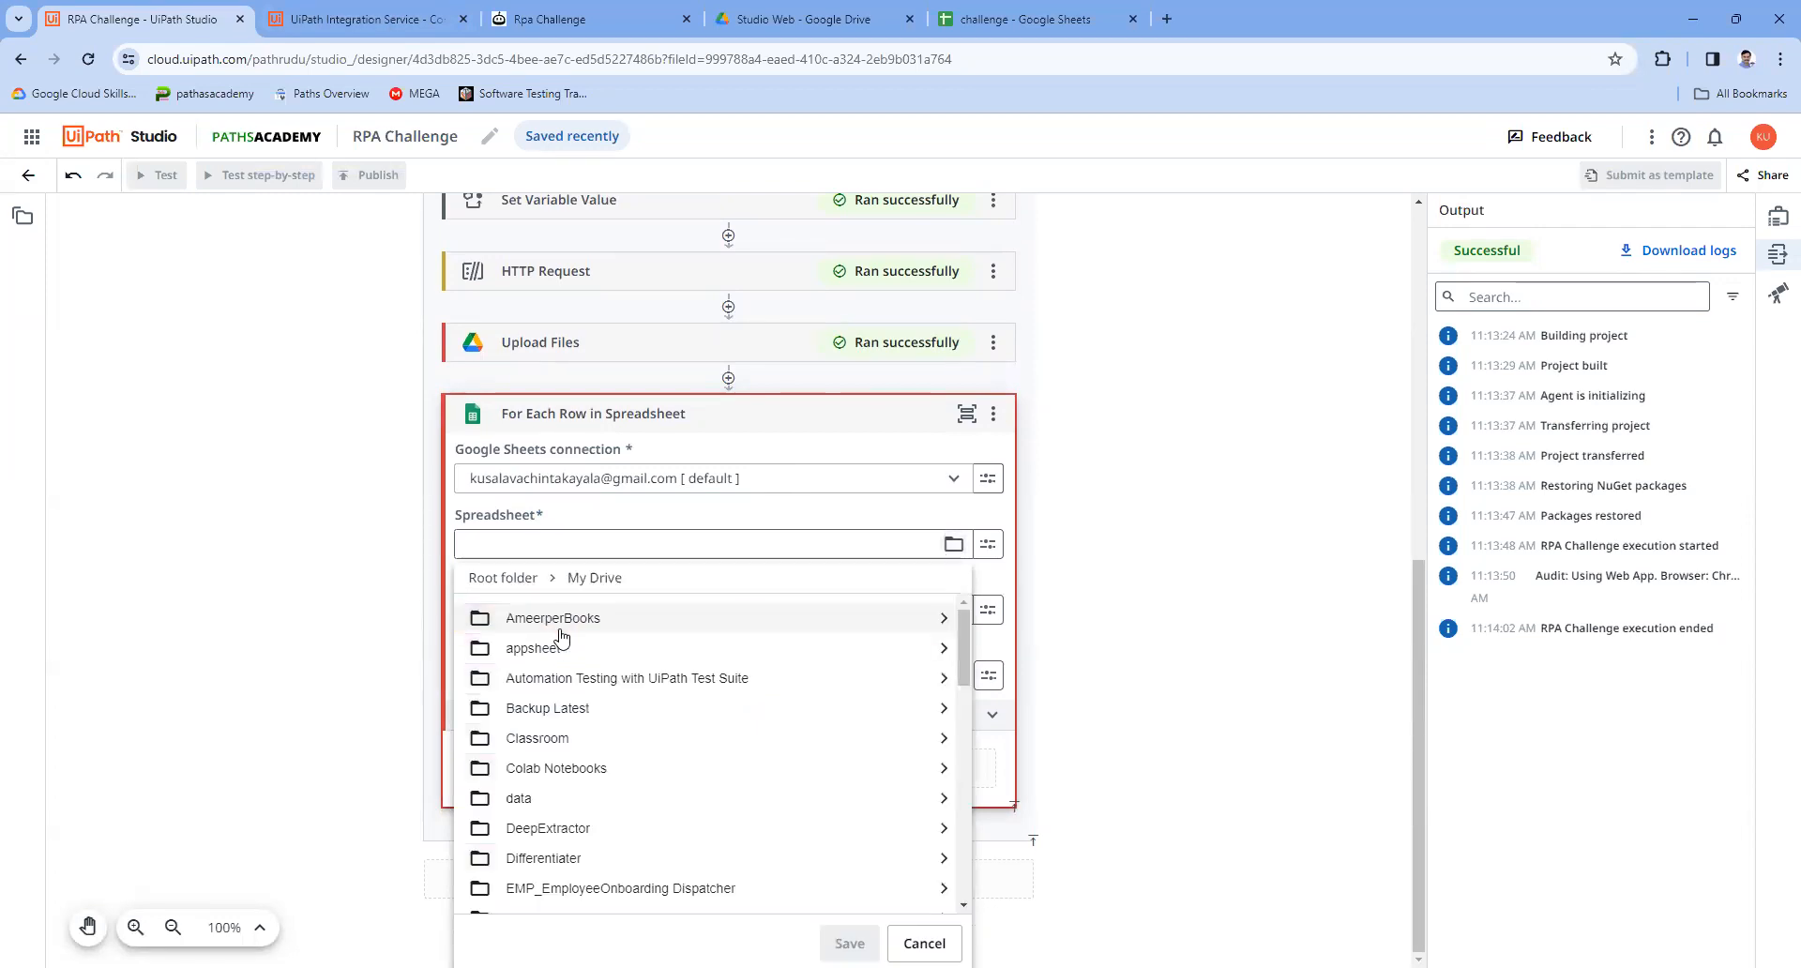
pyautogui.scroll(-5, 672, 855)
pyautogui.scroll(-5, 641, 895)
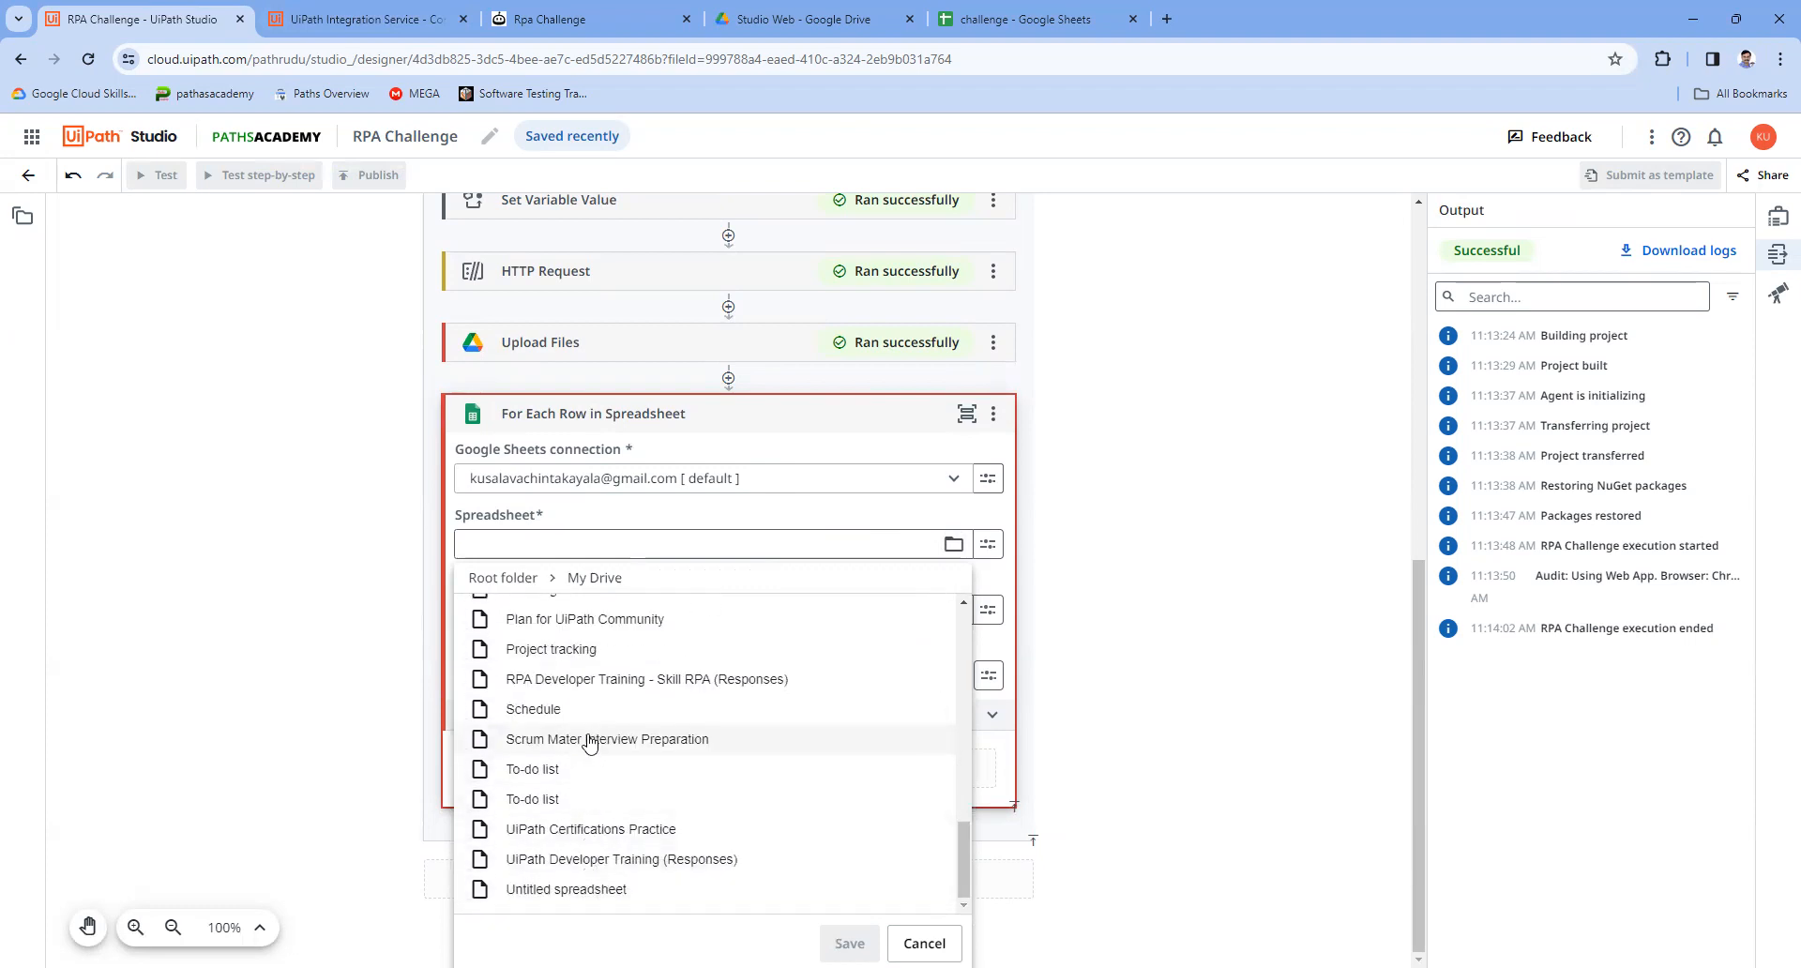
pyautogui.scroll(2, 585, 769)
pyautogui.scroll(6, 582, 777)
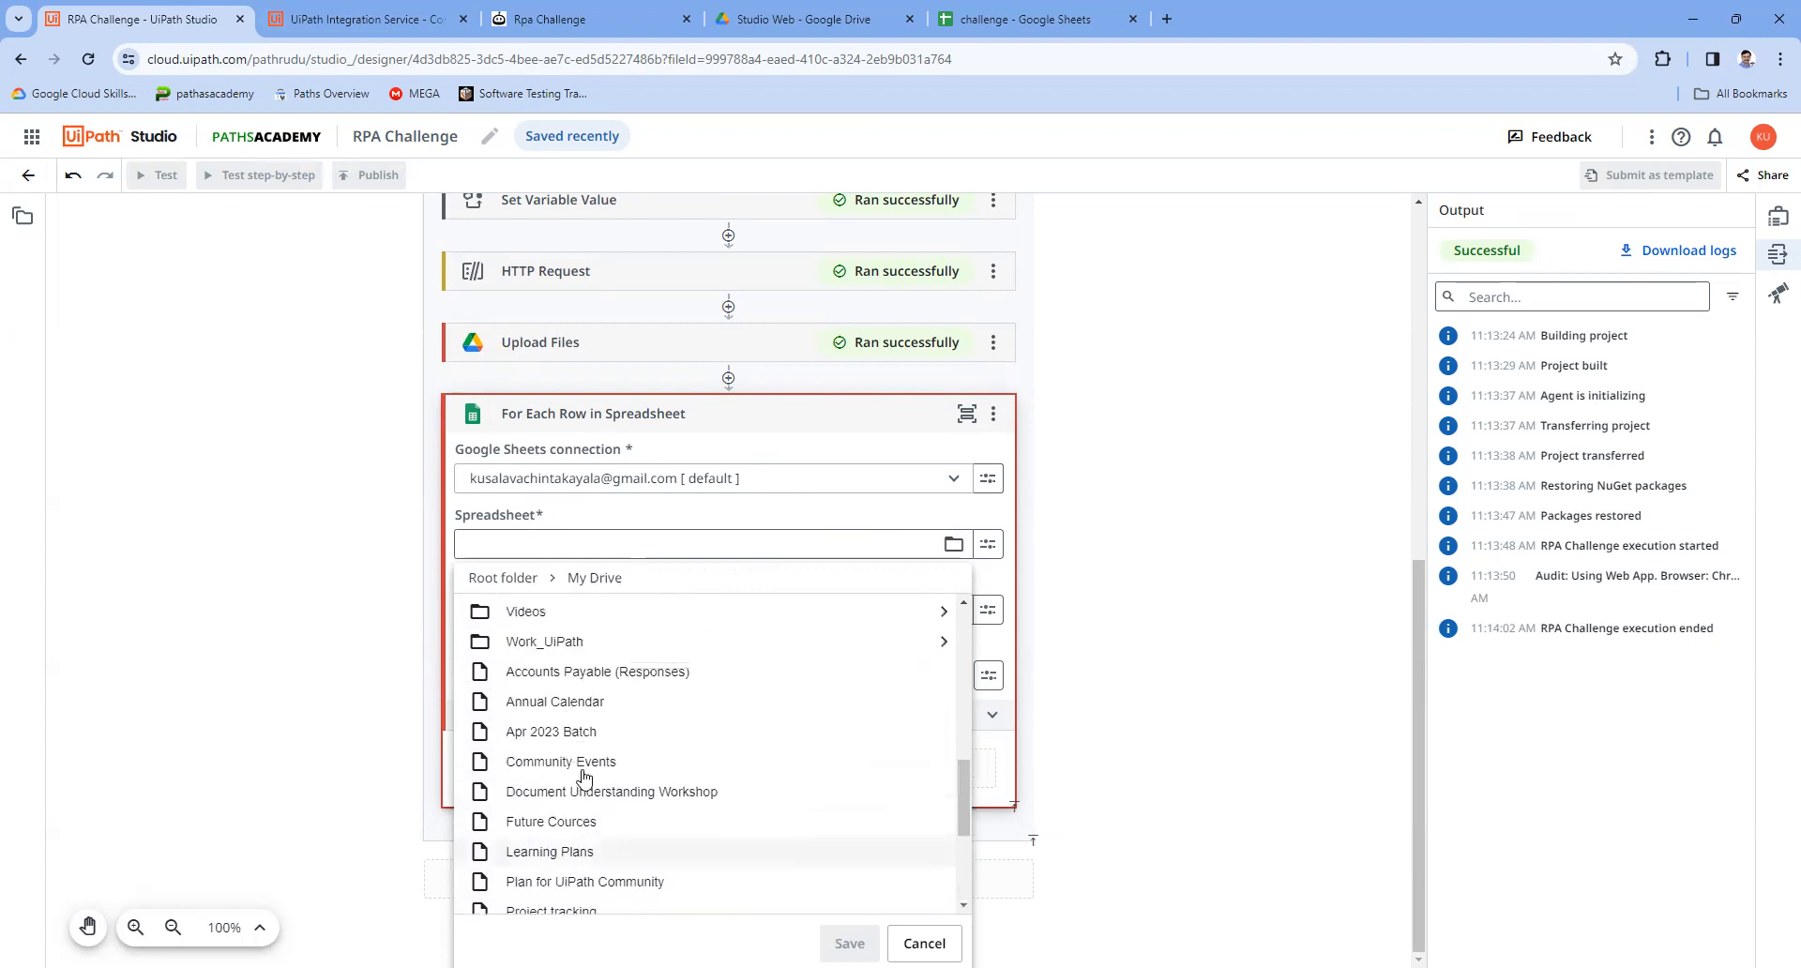
pyautogui.scroll(2, 583, 777)
pyautogui.scroll(-2, 582, 777)
pyautogui.scroll(-8, 583, 777)
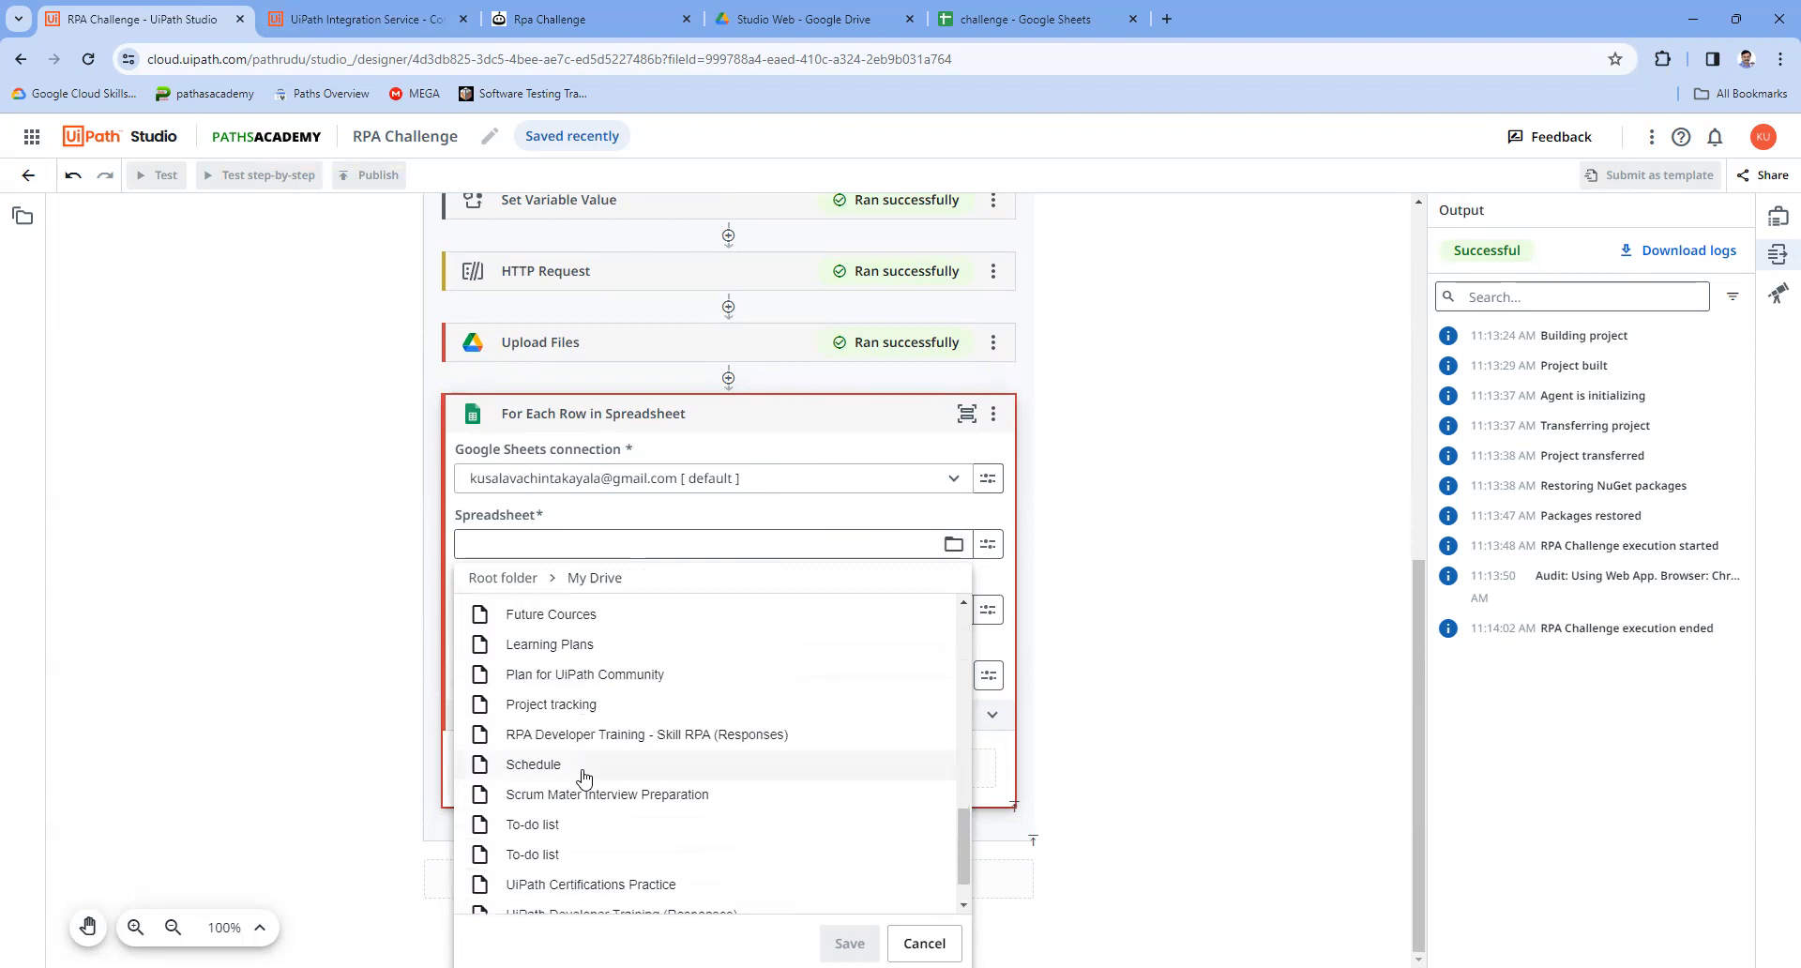
pyautogui.scroll(-1, 583, 777)
pyautogui.scroll(20, 583, 777)
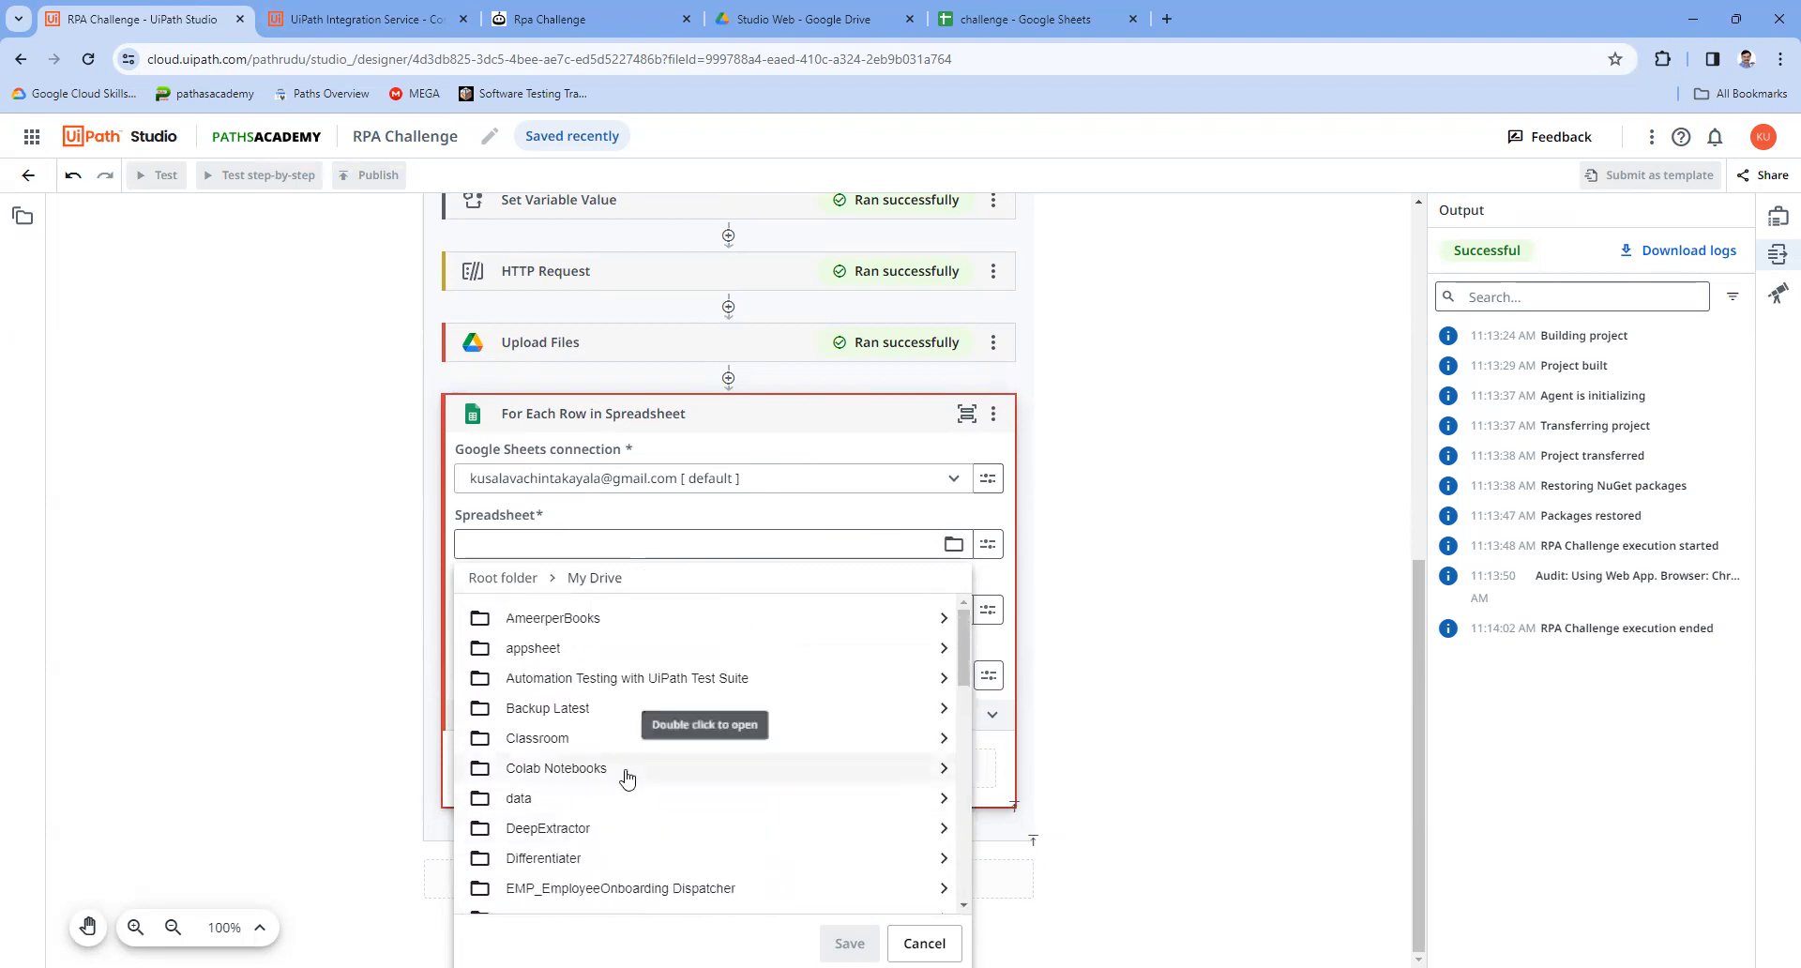
pyautogui.click(925, 943)
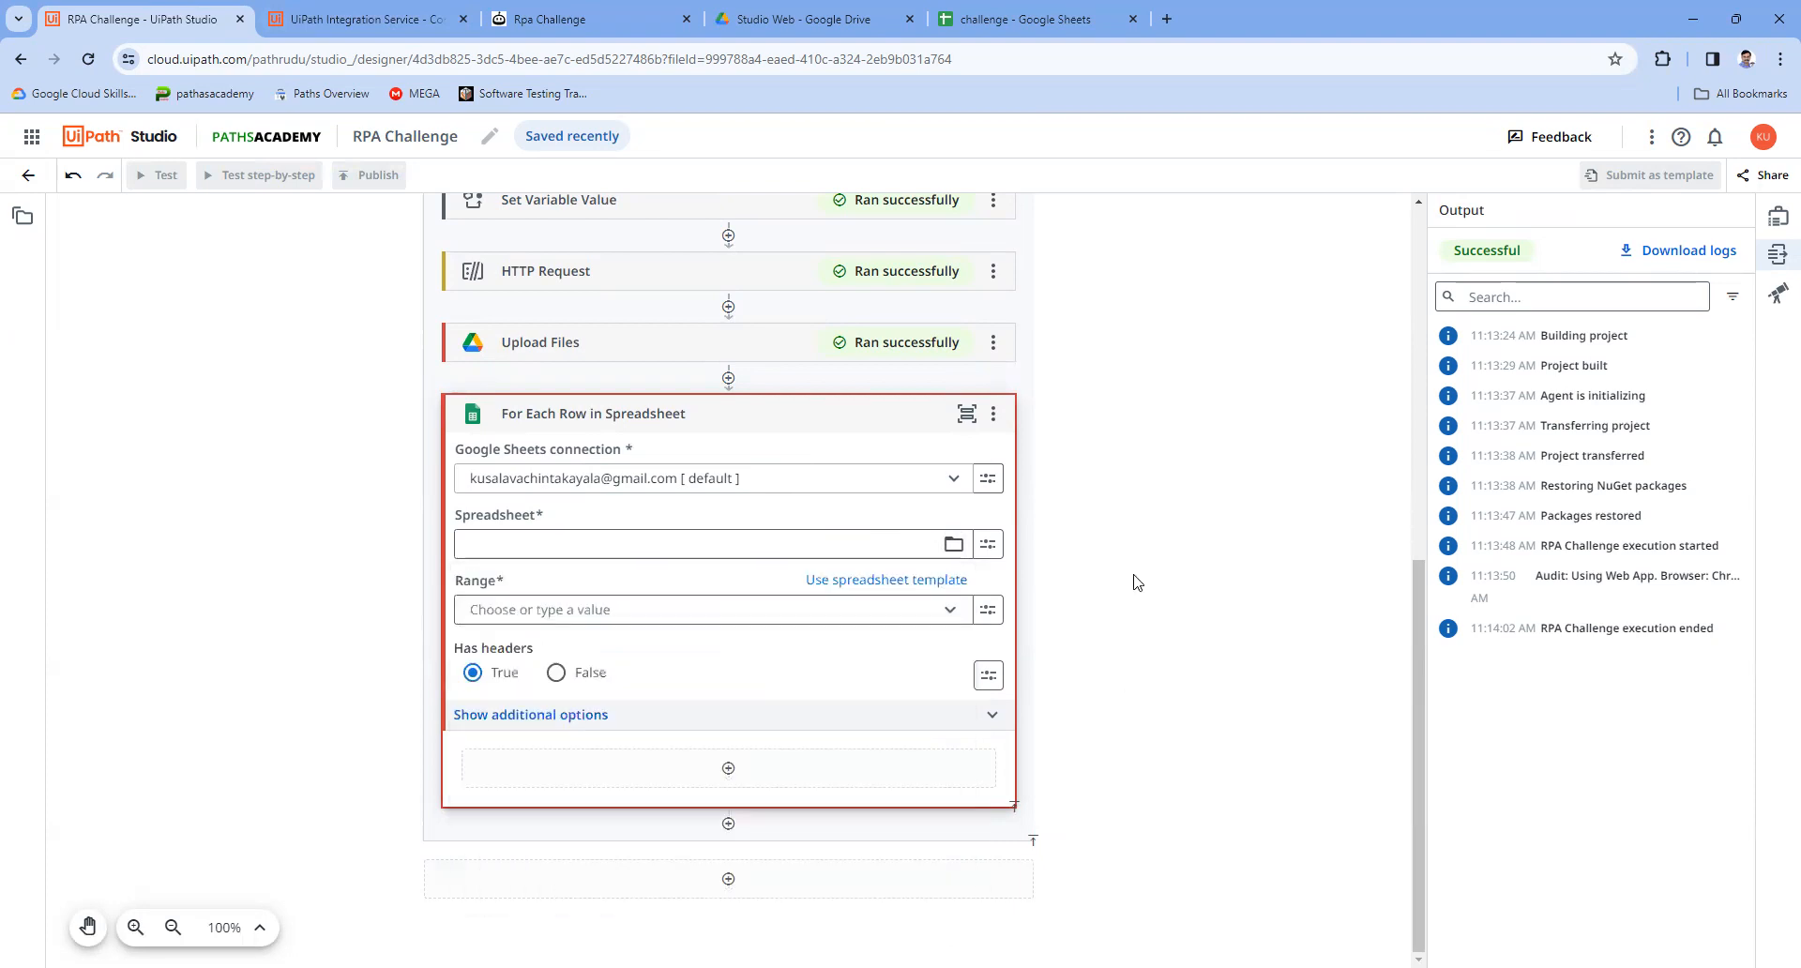
# Step: Select the challenge spreadsheet from My Drive's Studio Web folder for the For Each Row in Spreadsheet activity and set its range to Sheet1
pyautogui.click(952, 546)
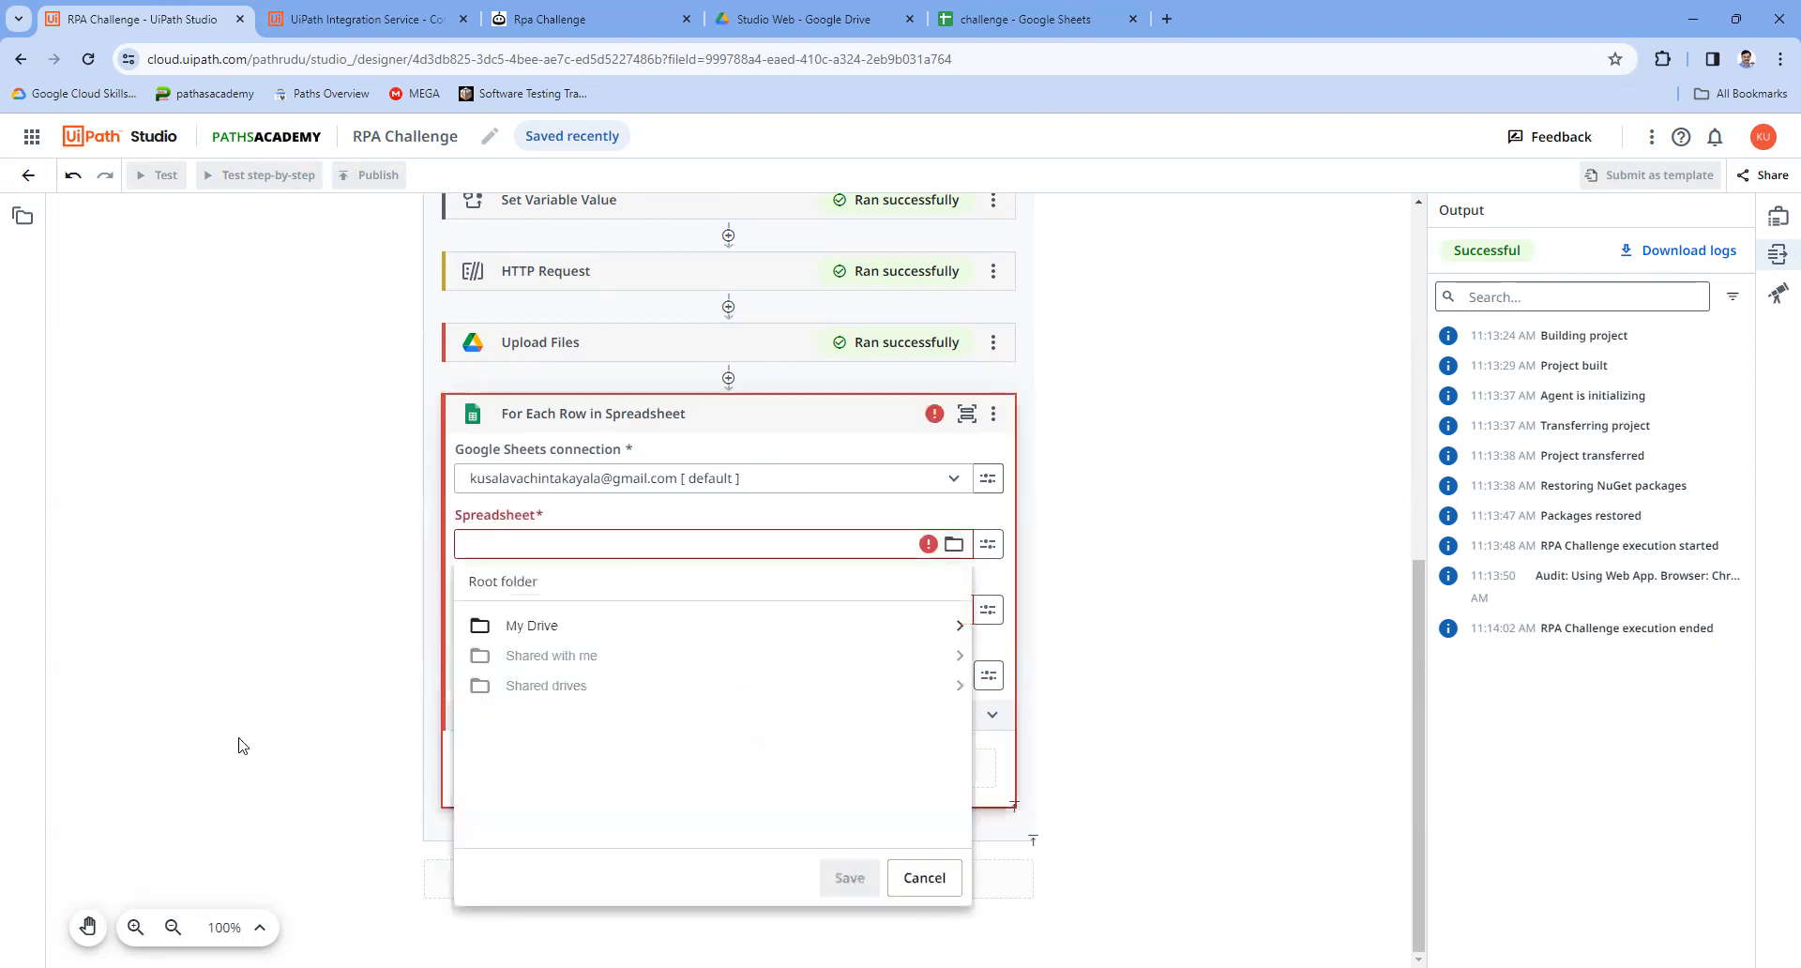
pyautogui.doubleClick(563, 625)
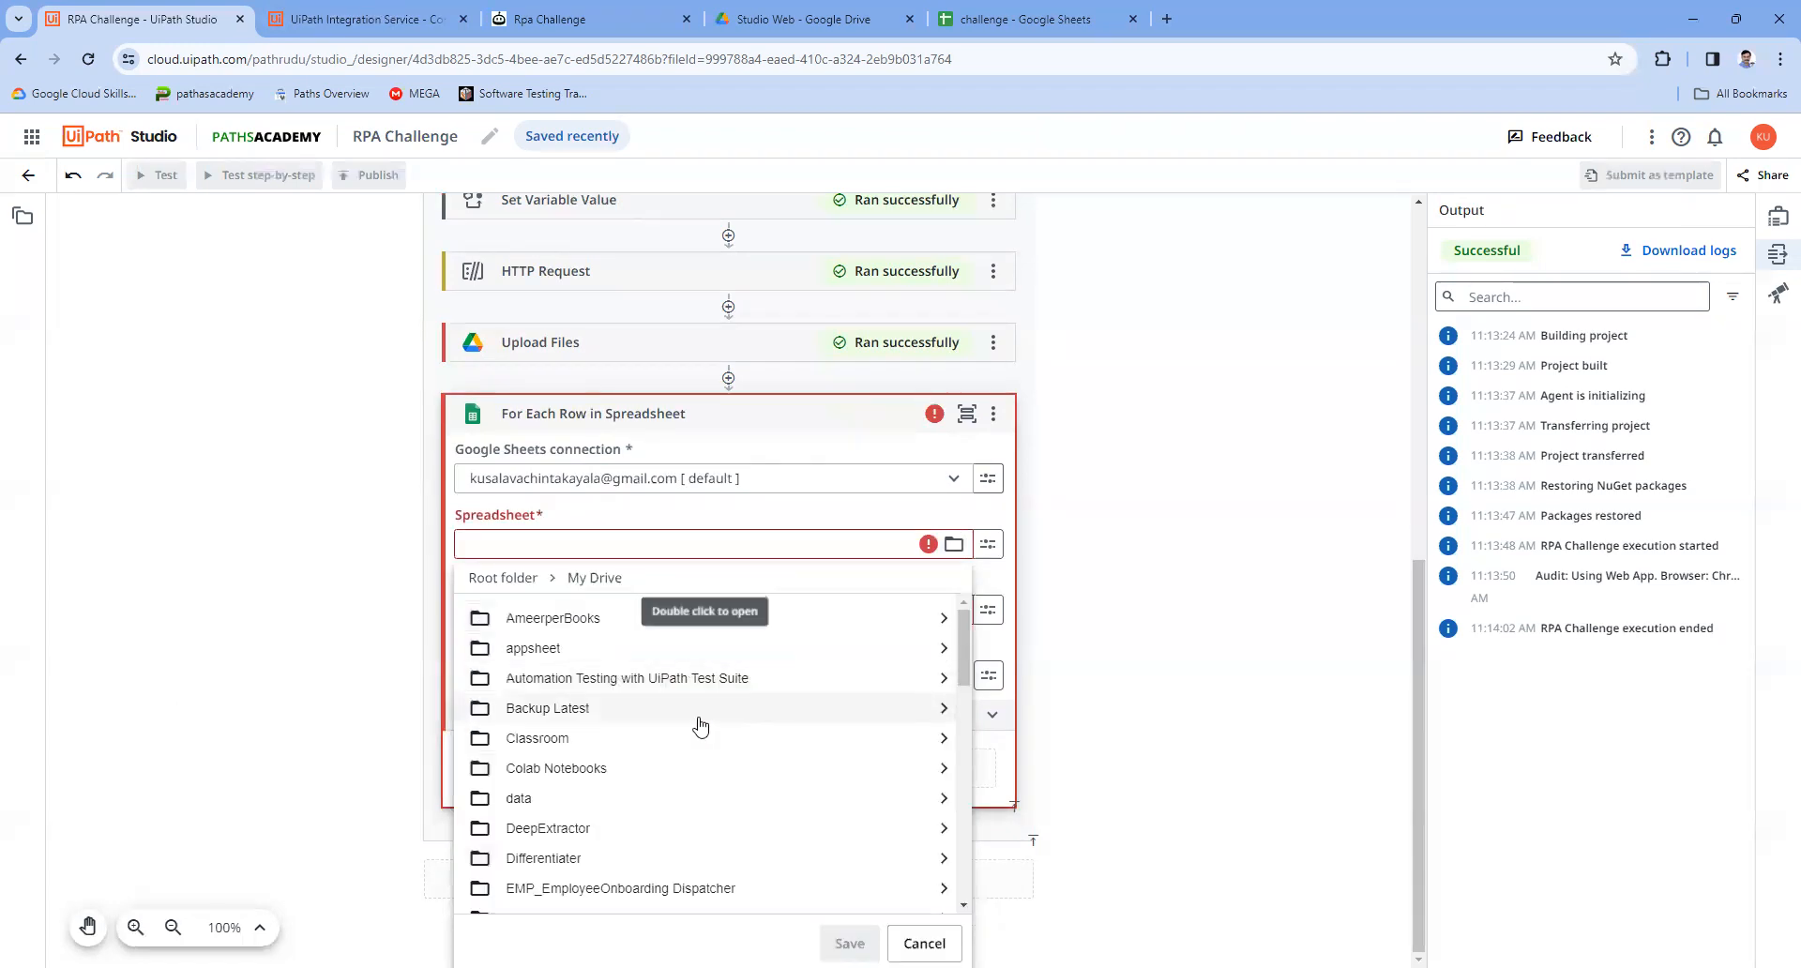
pyautogui.scroll(-5, 696, 741)
pyautogui.scroll(-4, 693, 769)
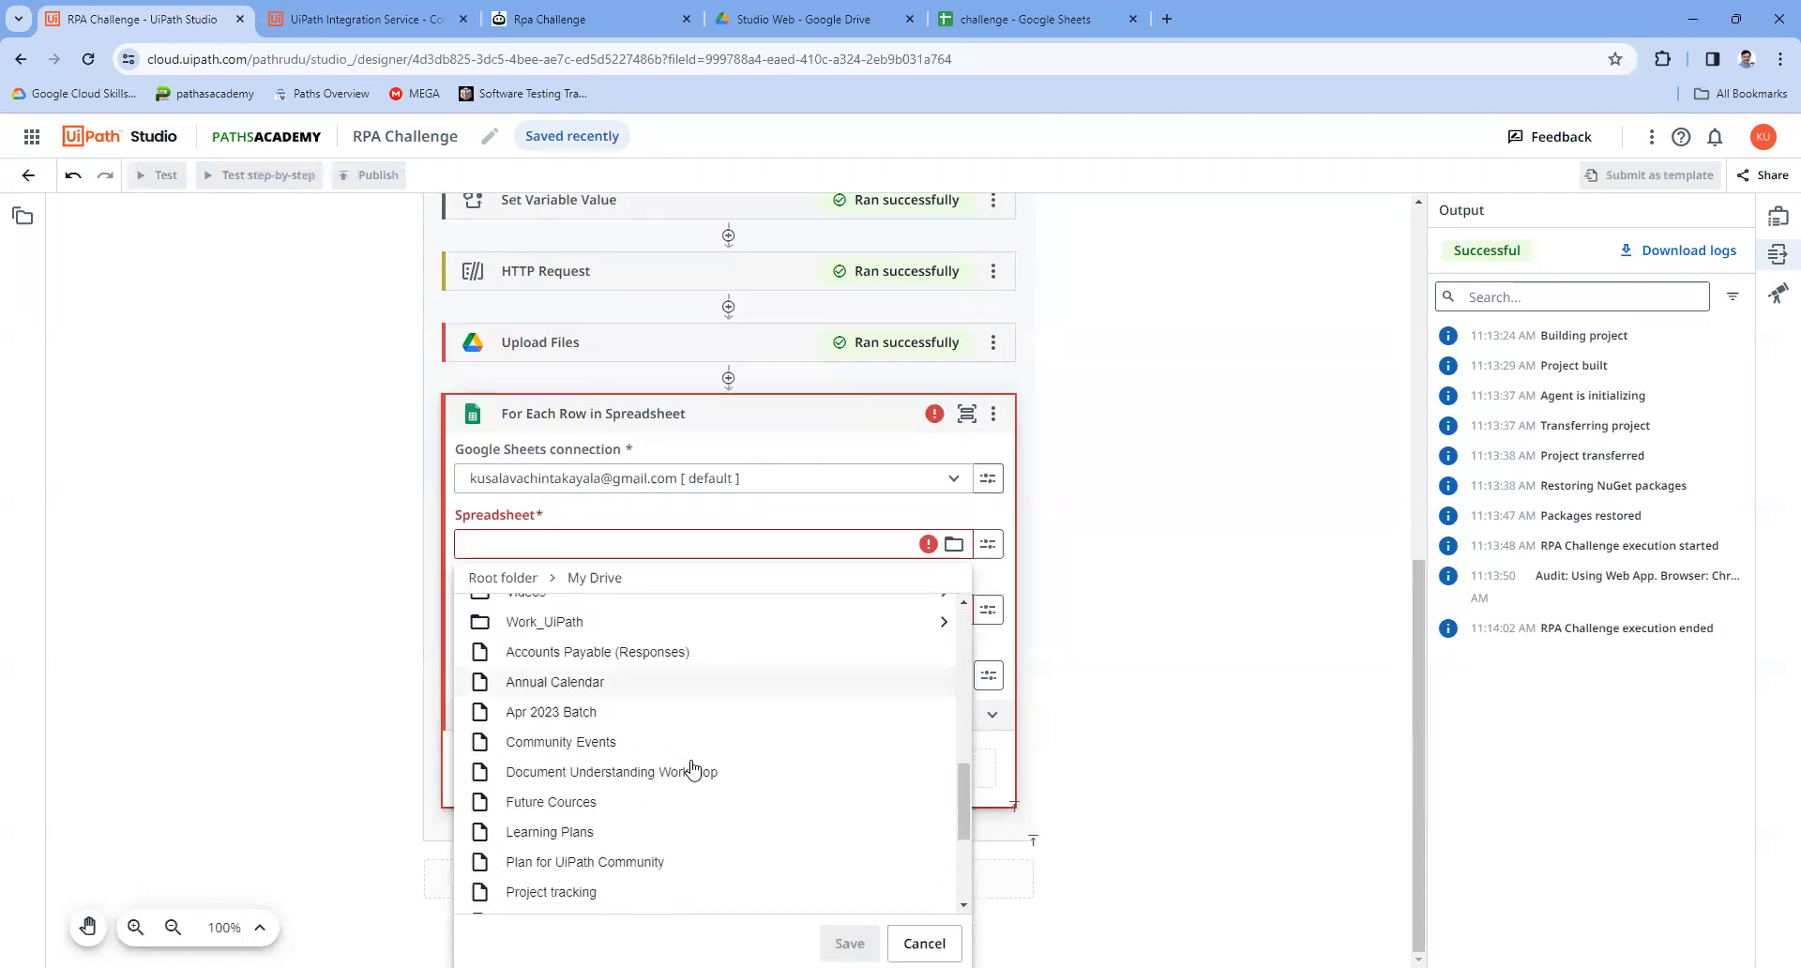
pyautogui.scroll(-3, 693, 768)
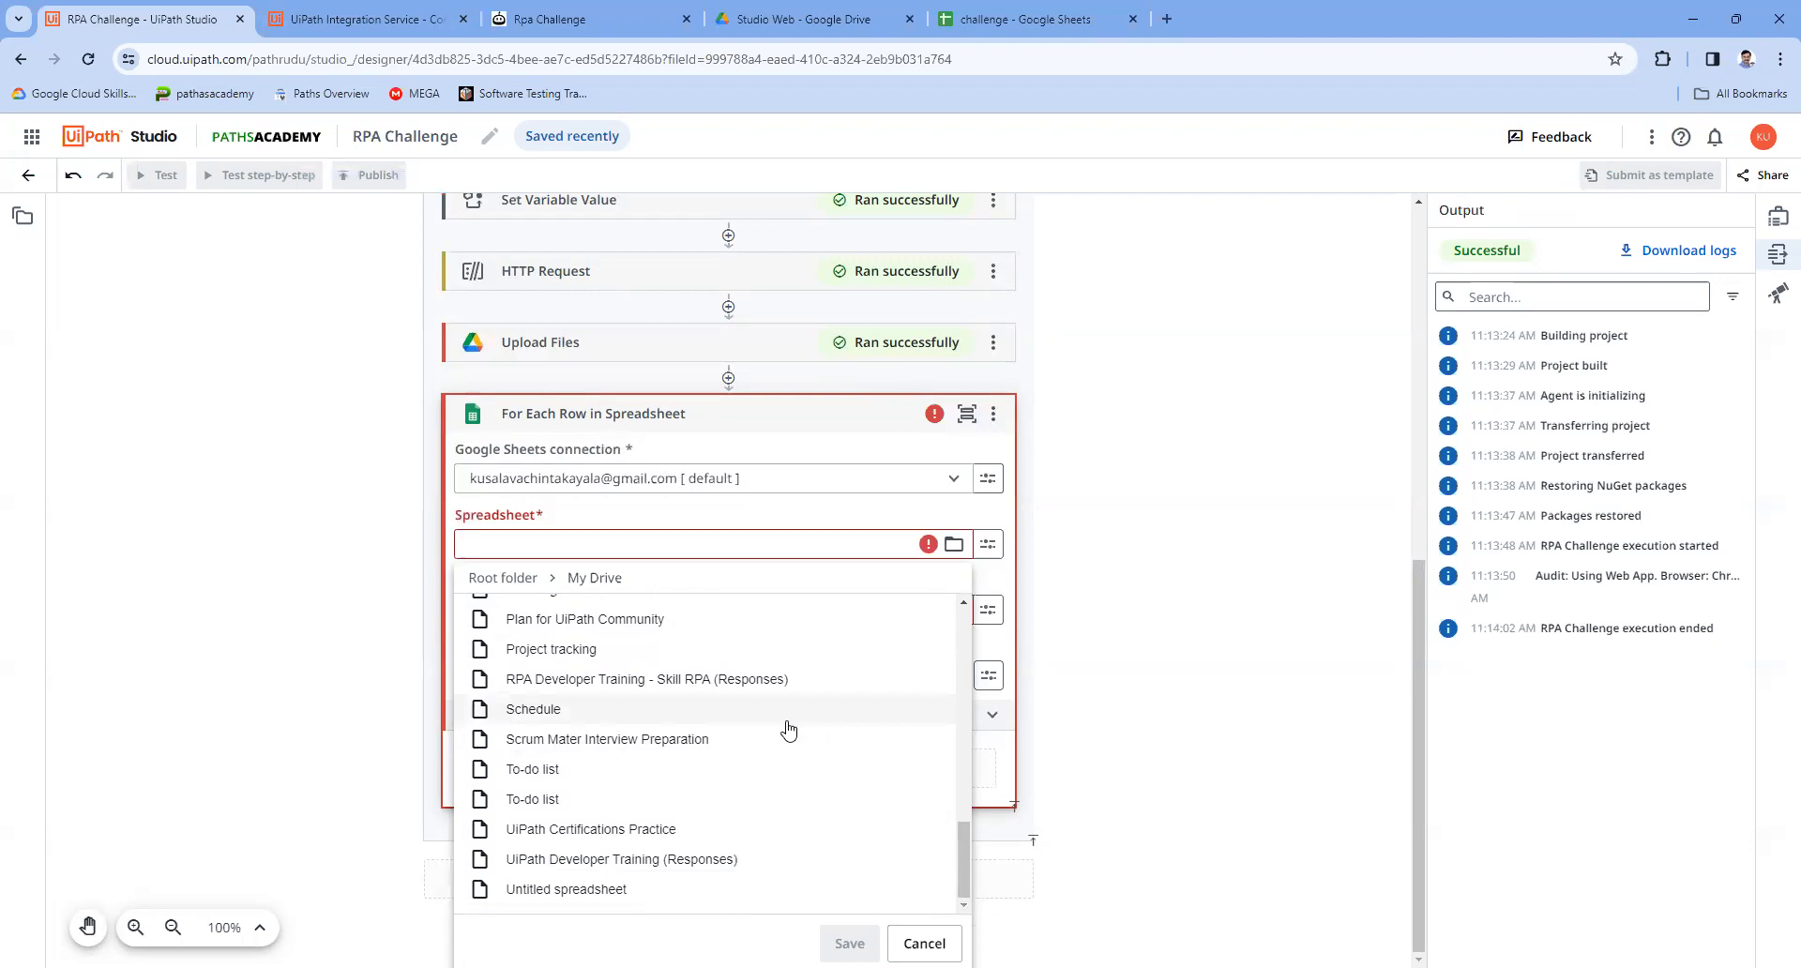
pyautogui.scroll(2, 682, 841)
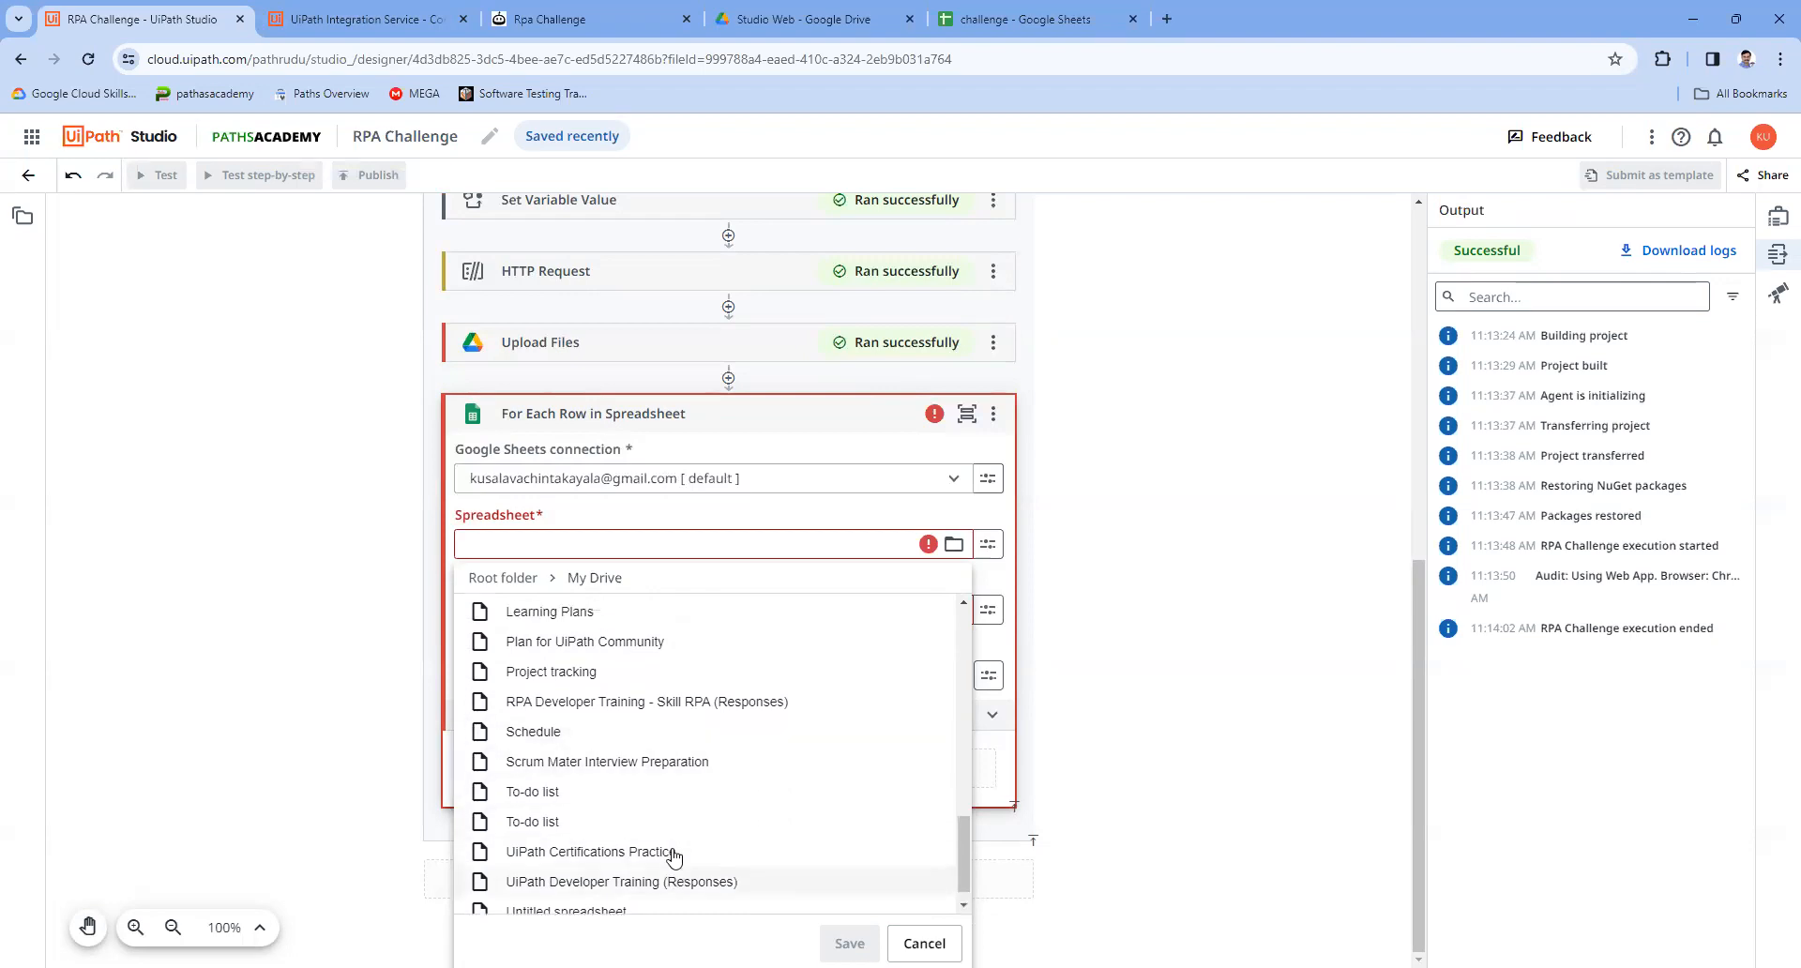
pyautogui.scroll(4, 672, 857)
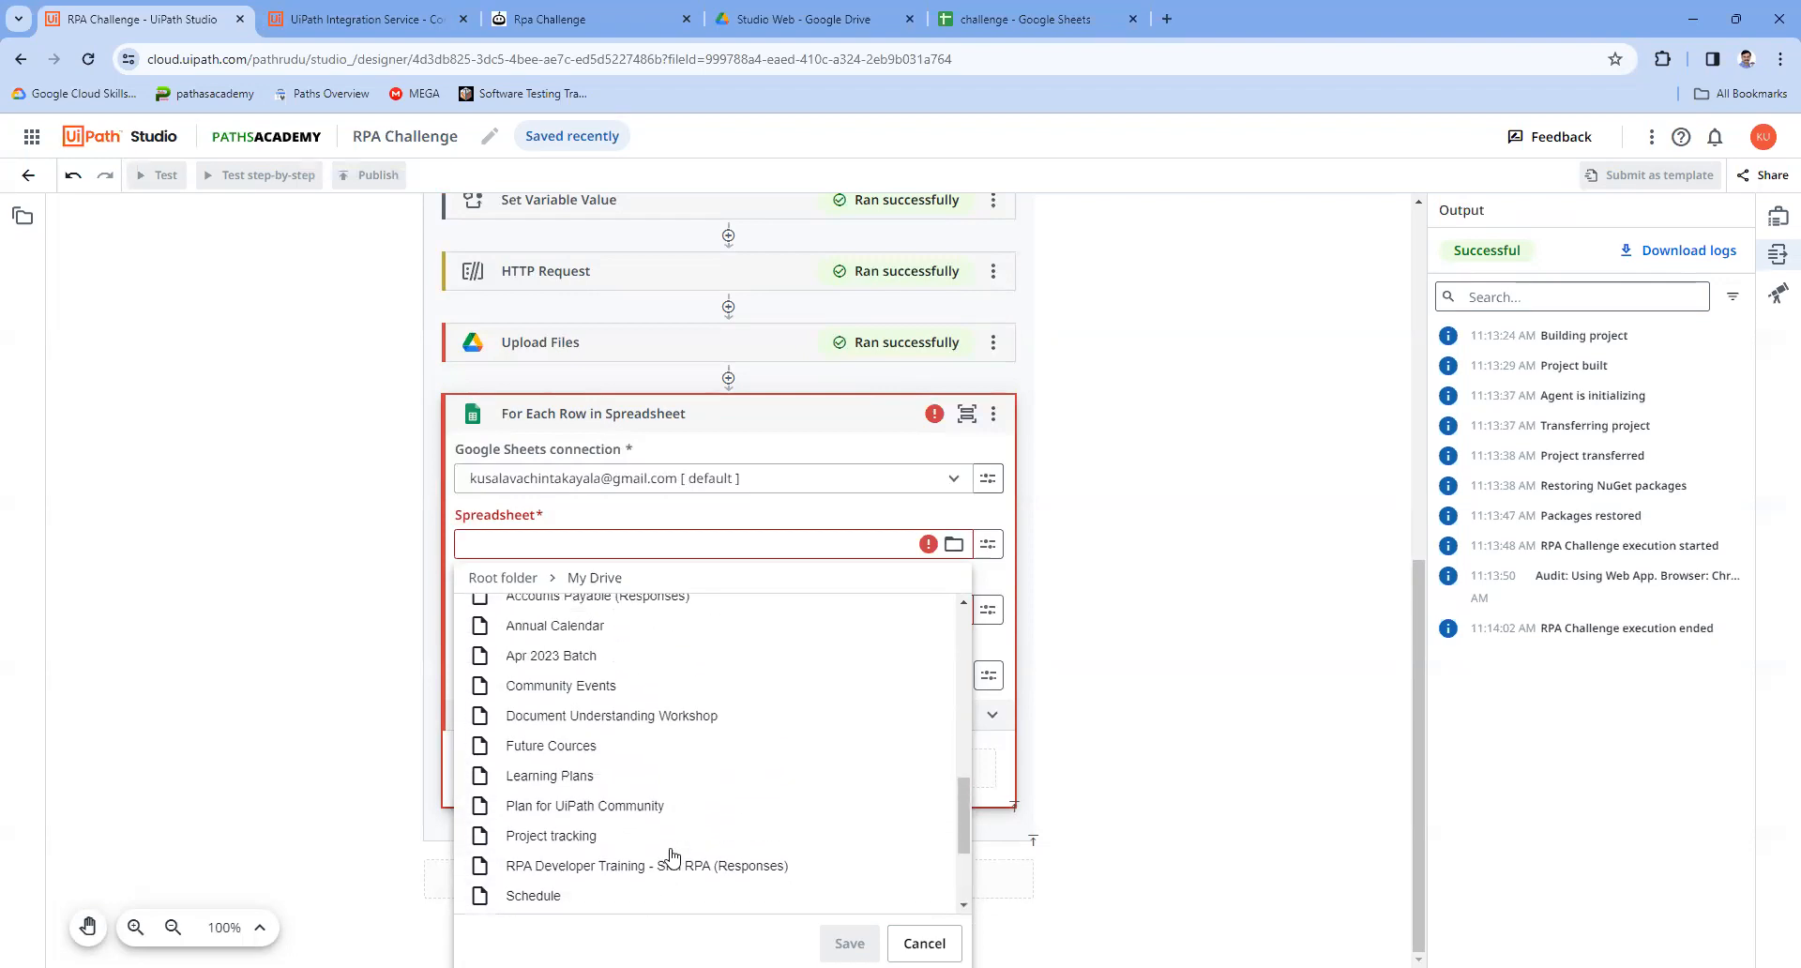
pyautogui.scroll(1, 672, 855)
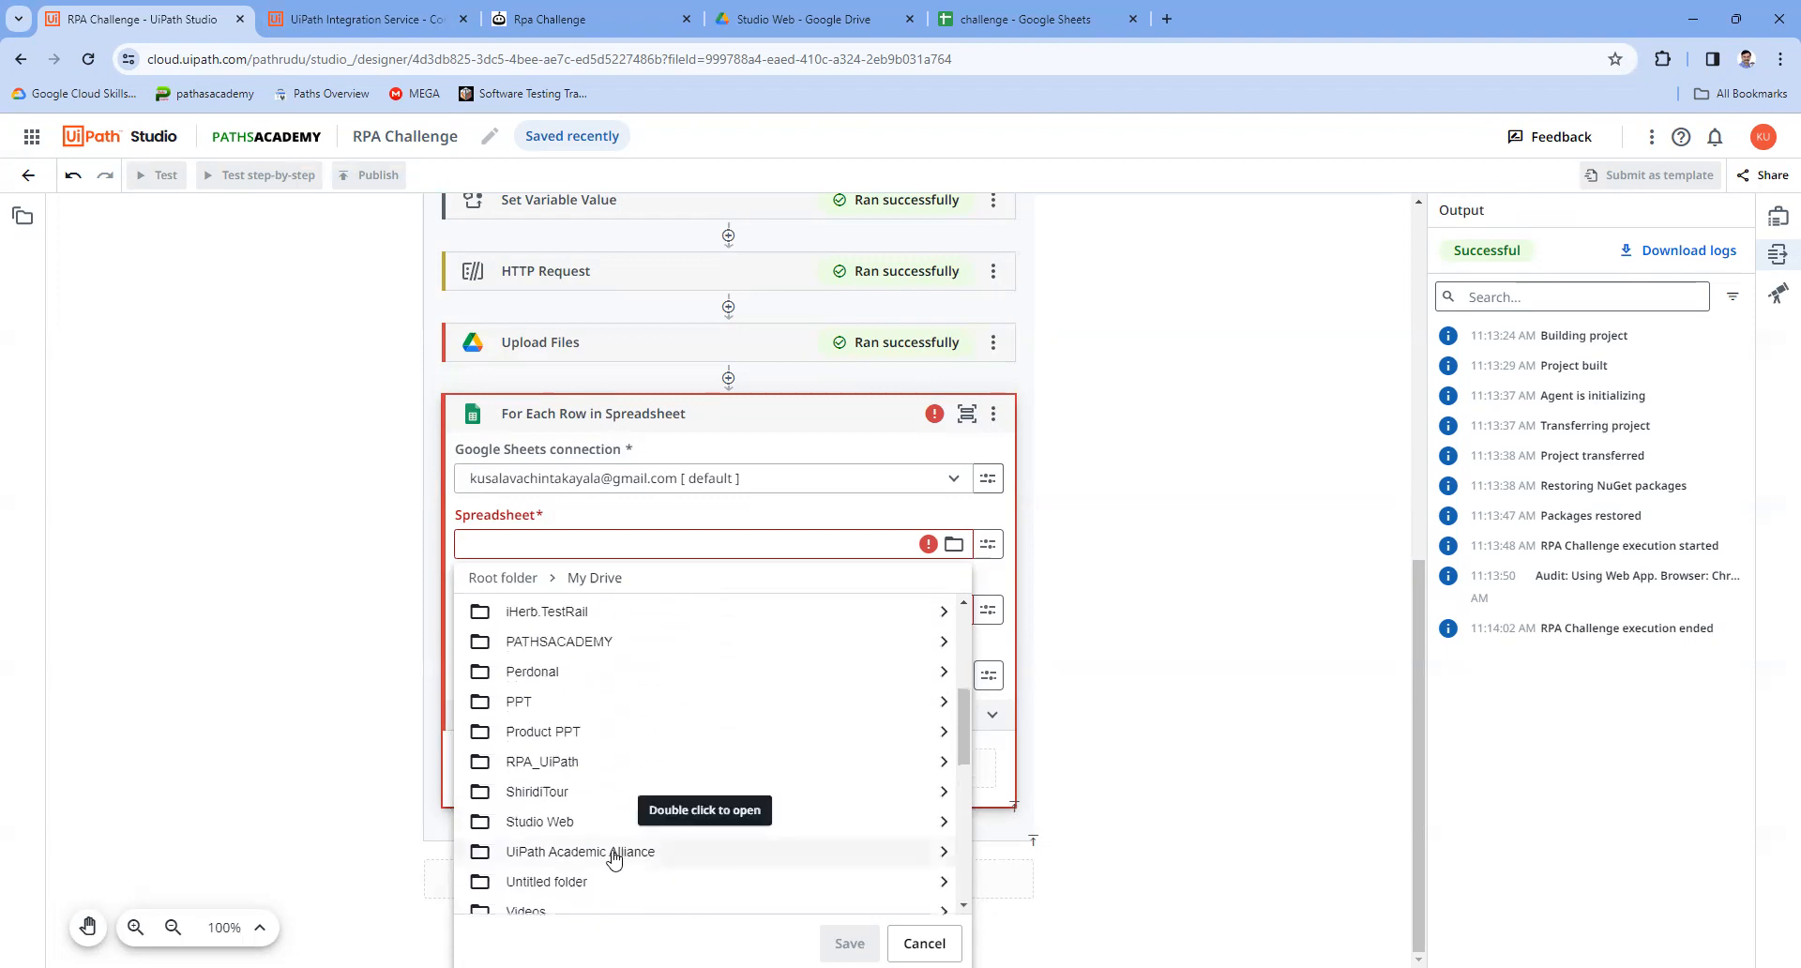
pyautogui.click(576, 831)
pyautogui.doubleClick(575, 831)
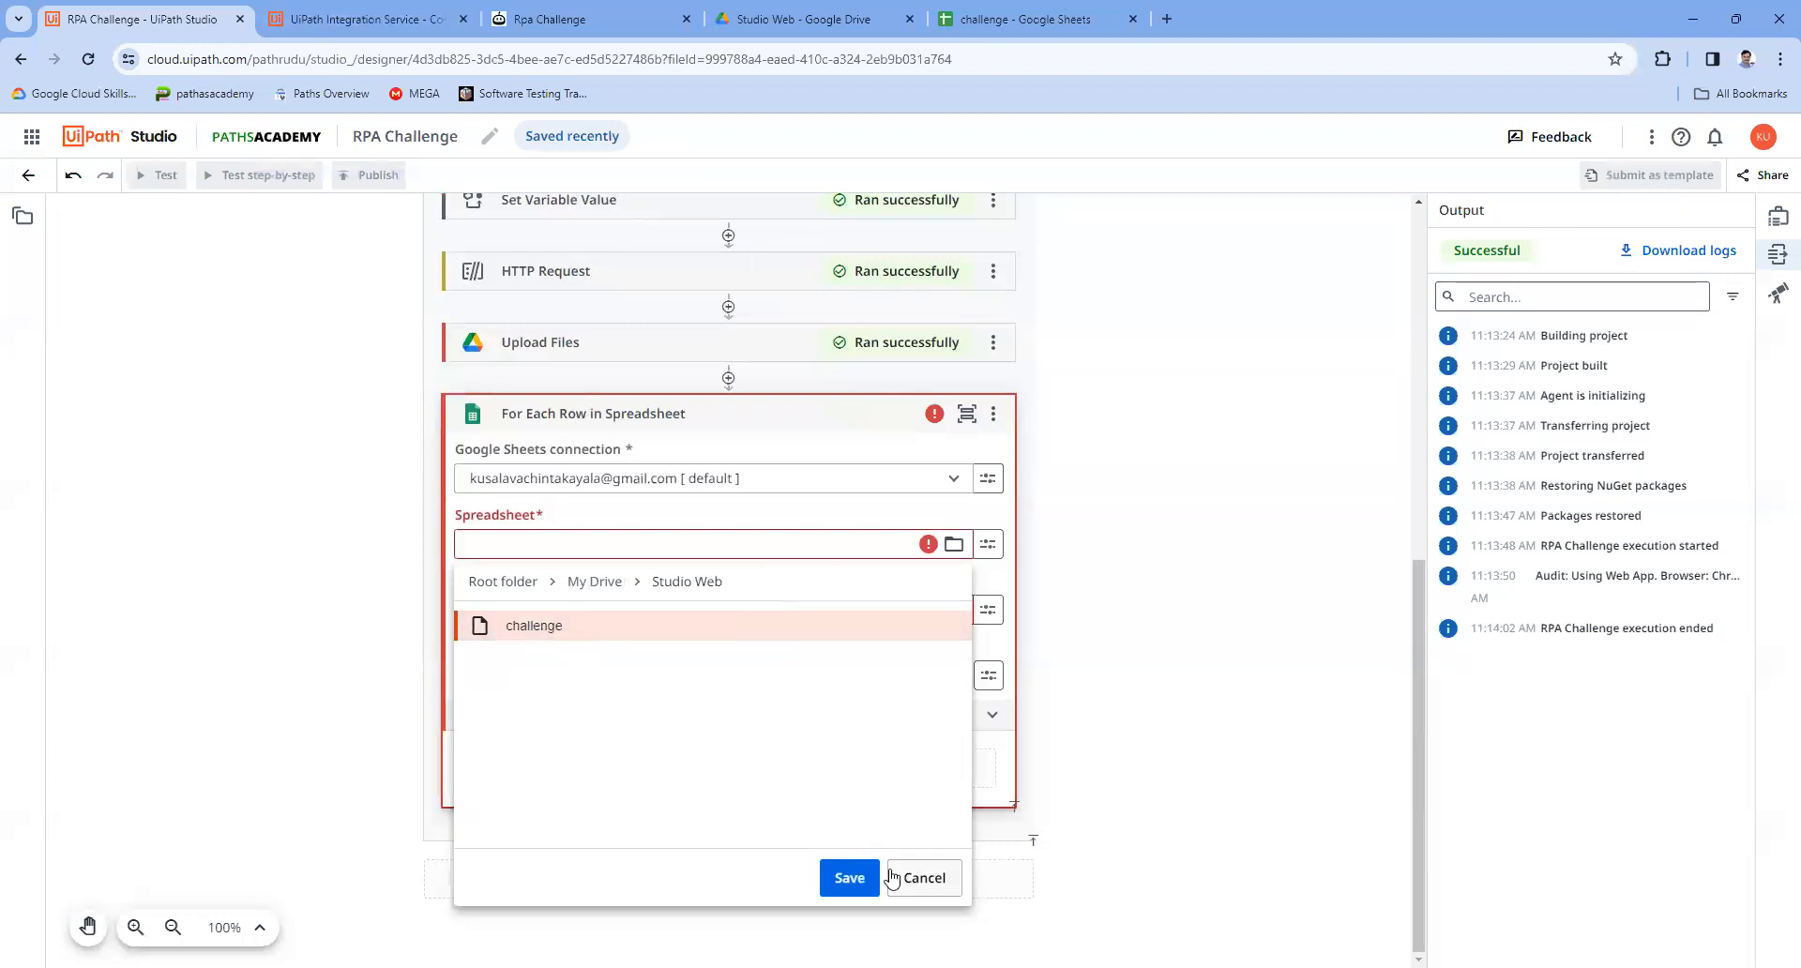
pyautogui.click(849, 877)
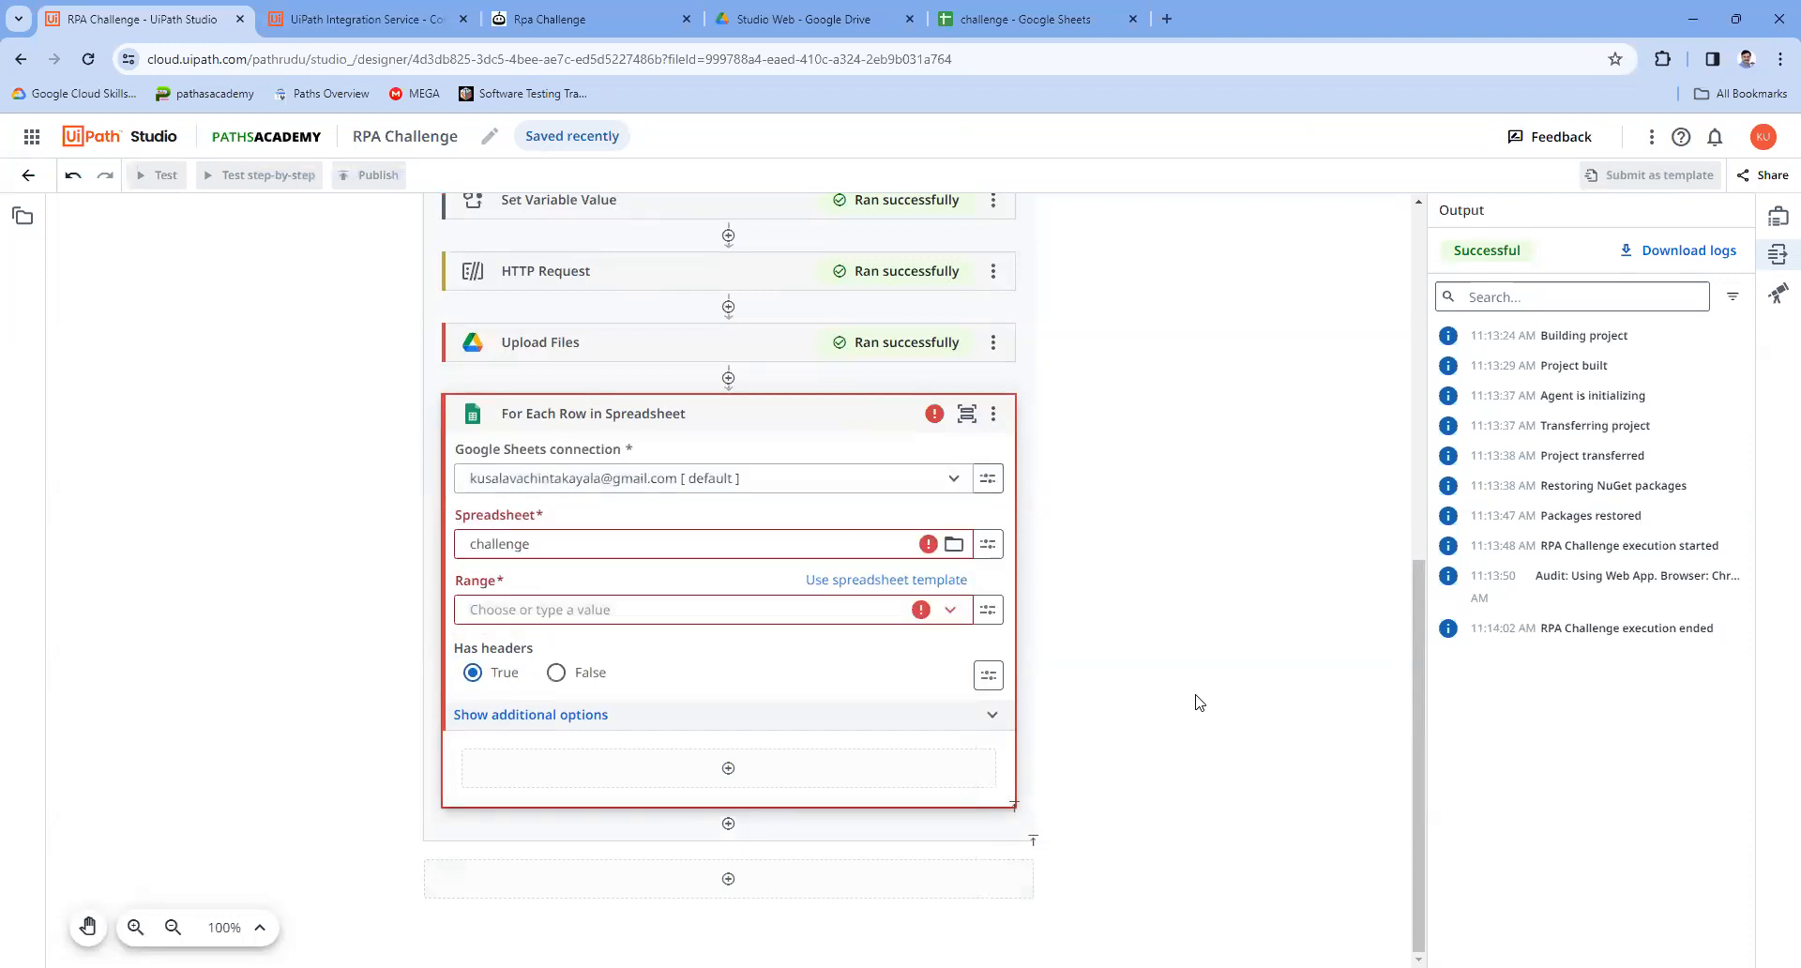
pyautogui.click(951, 615)
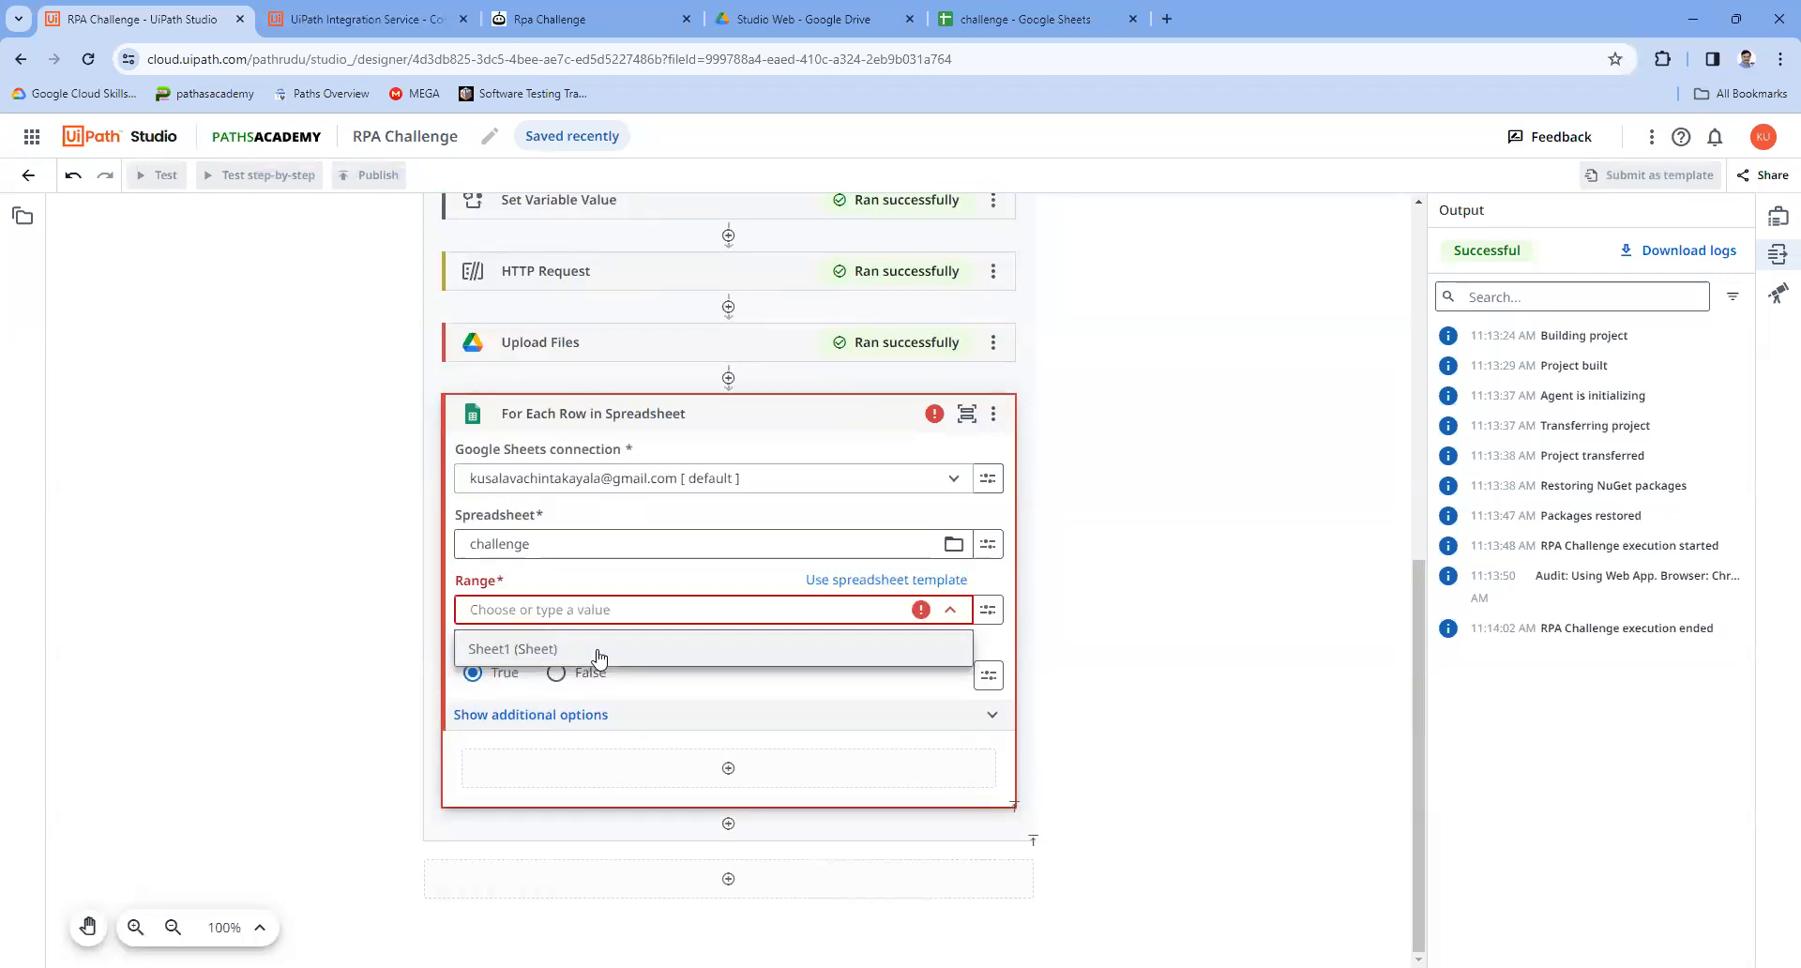
pyautogui.click(599, 653)
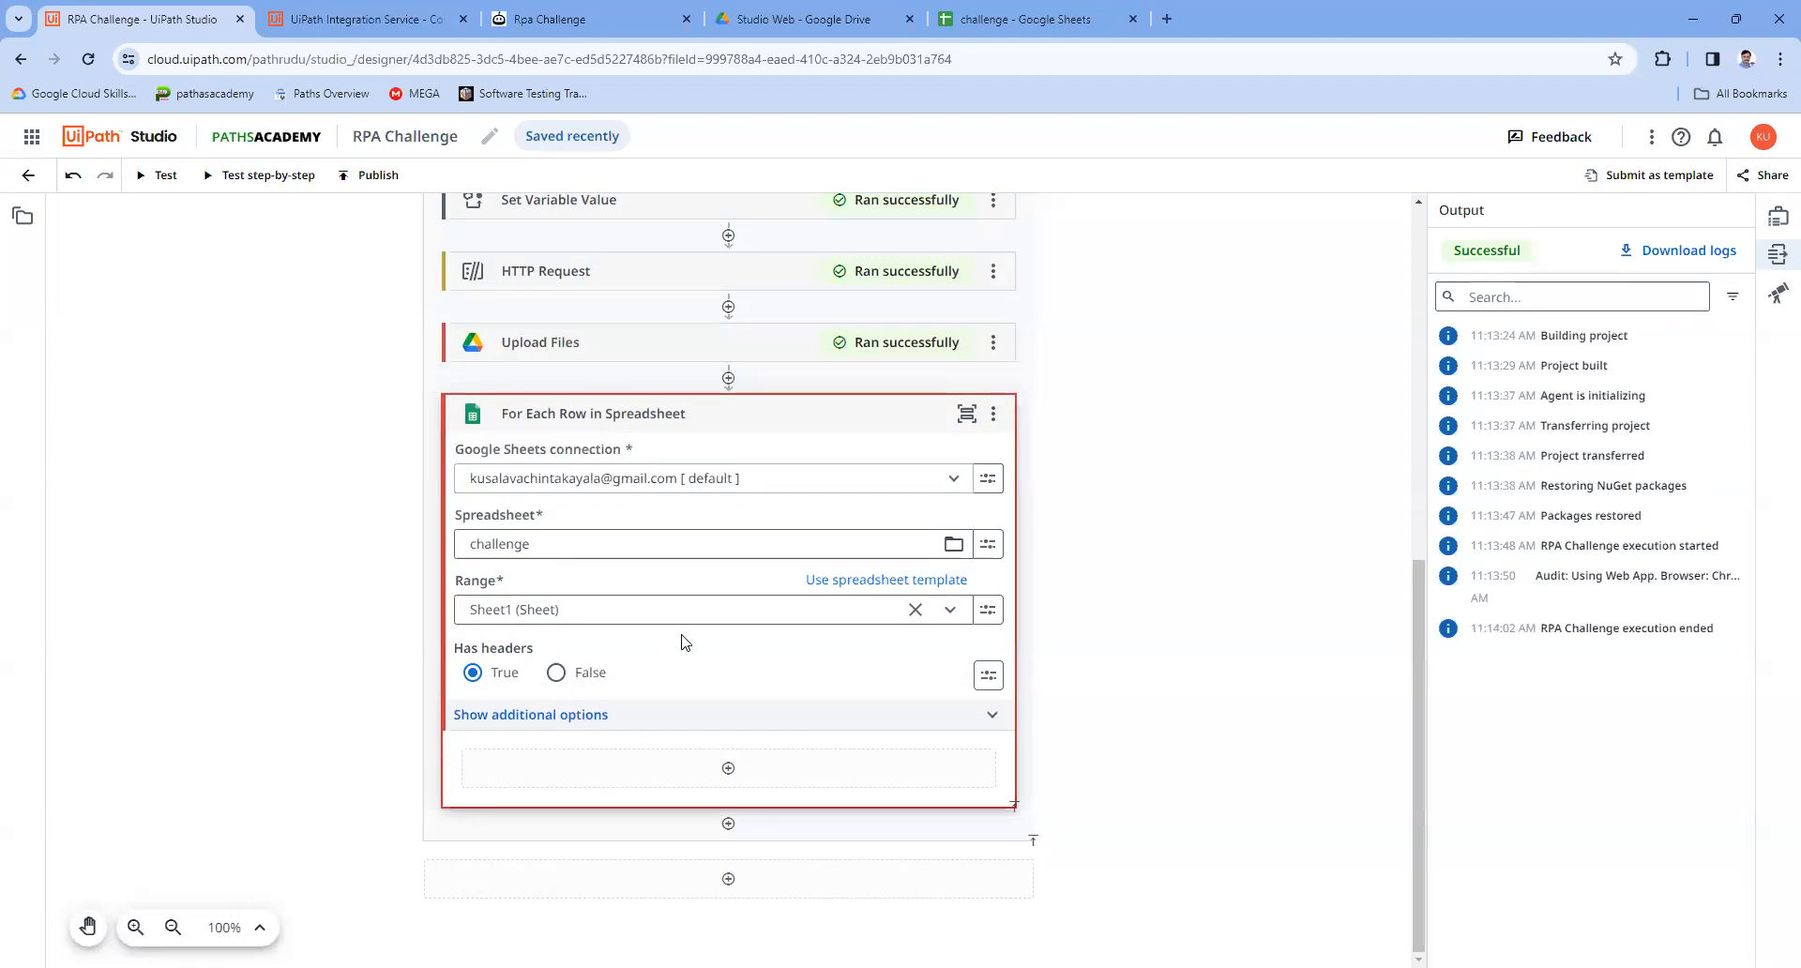
# Step: Switch the loop's spreadsheet input from browsing to the URL or ID option
pyautogui.click(987, 544)
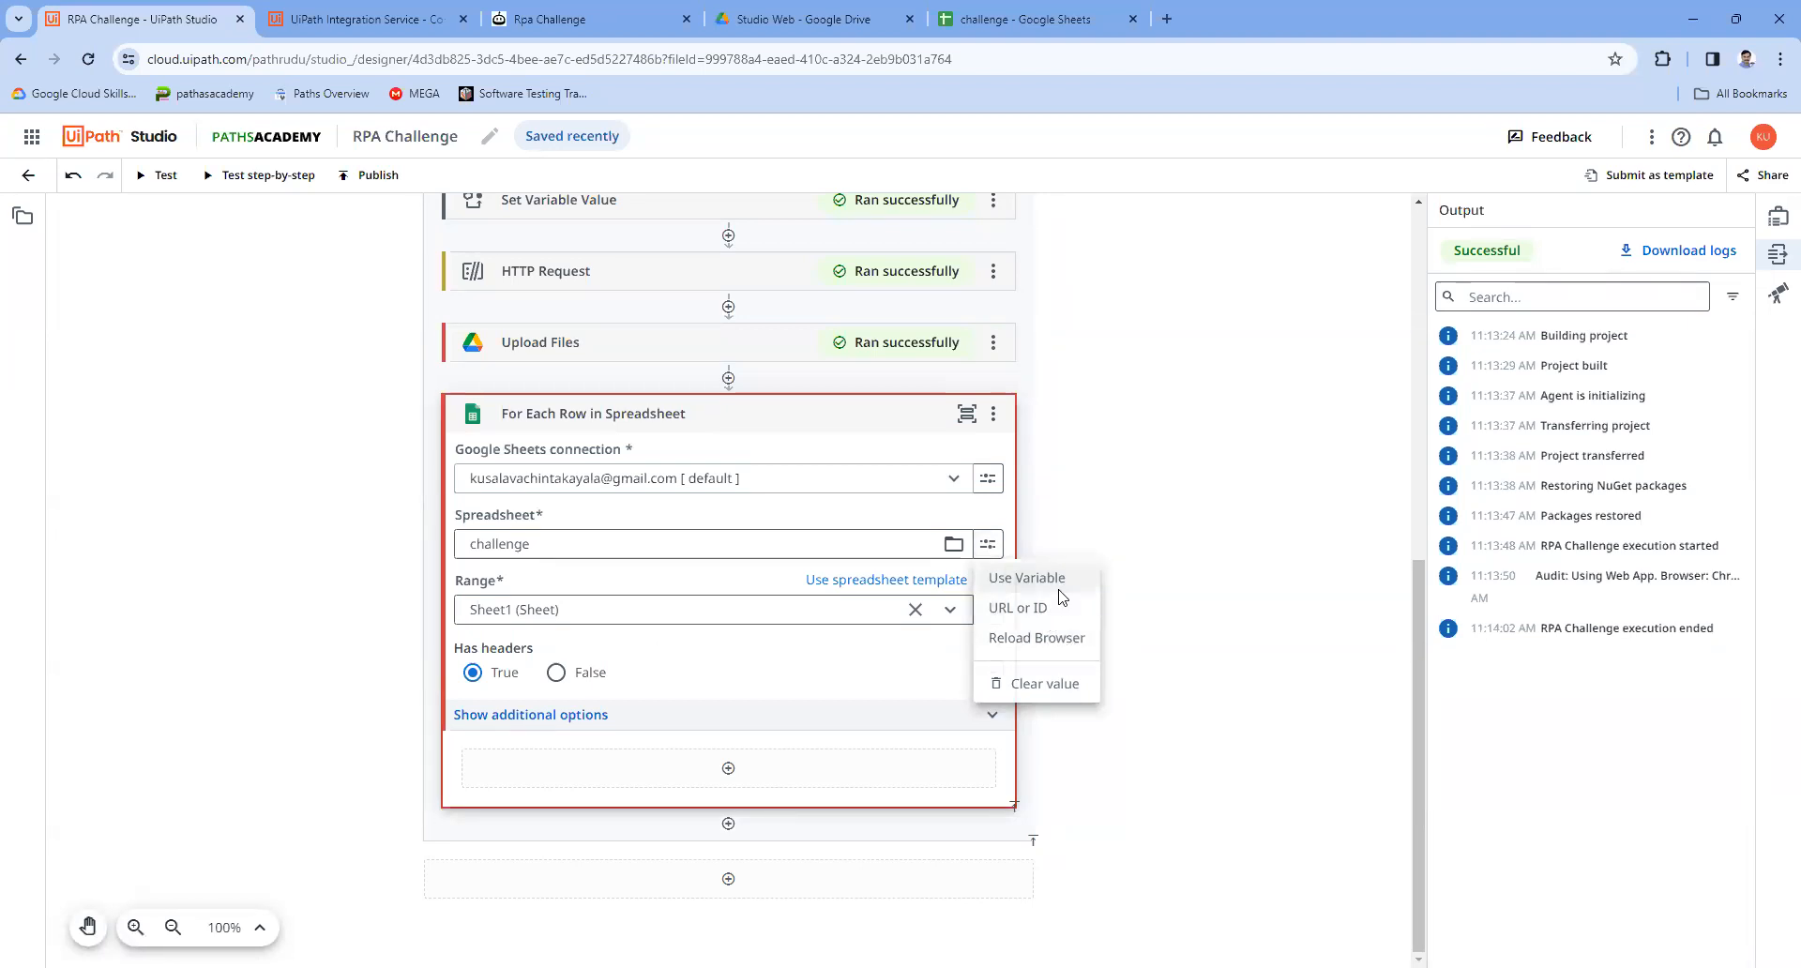
pyautogui.click(1051, 612)
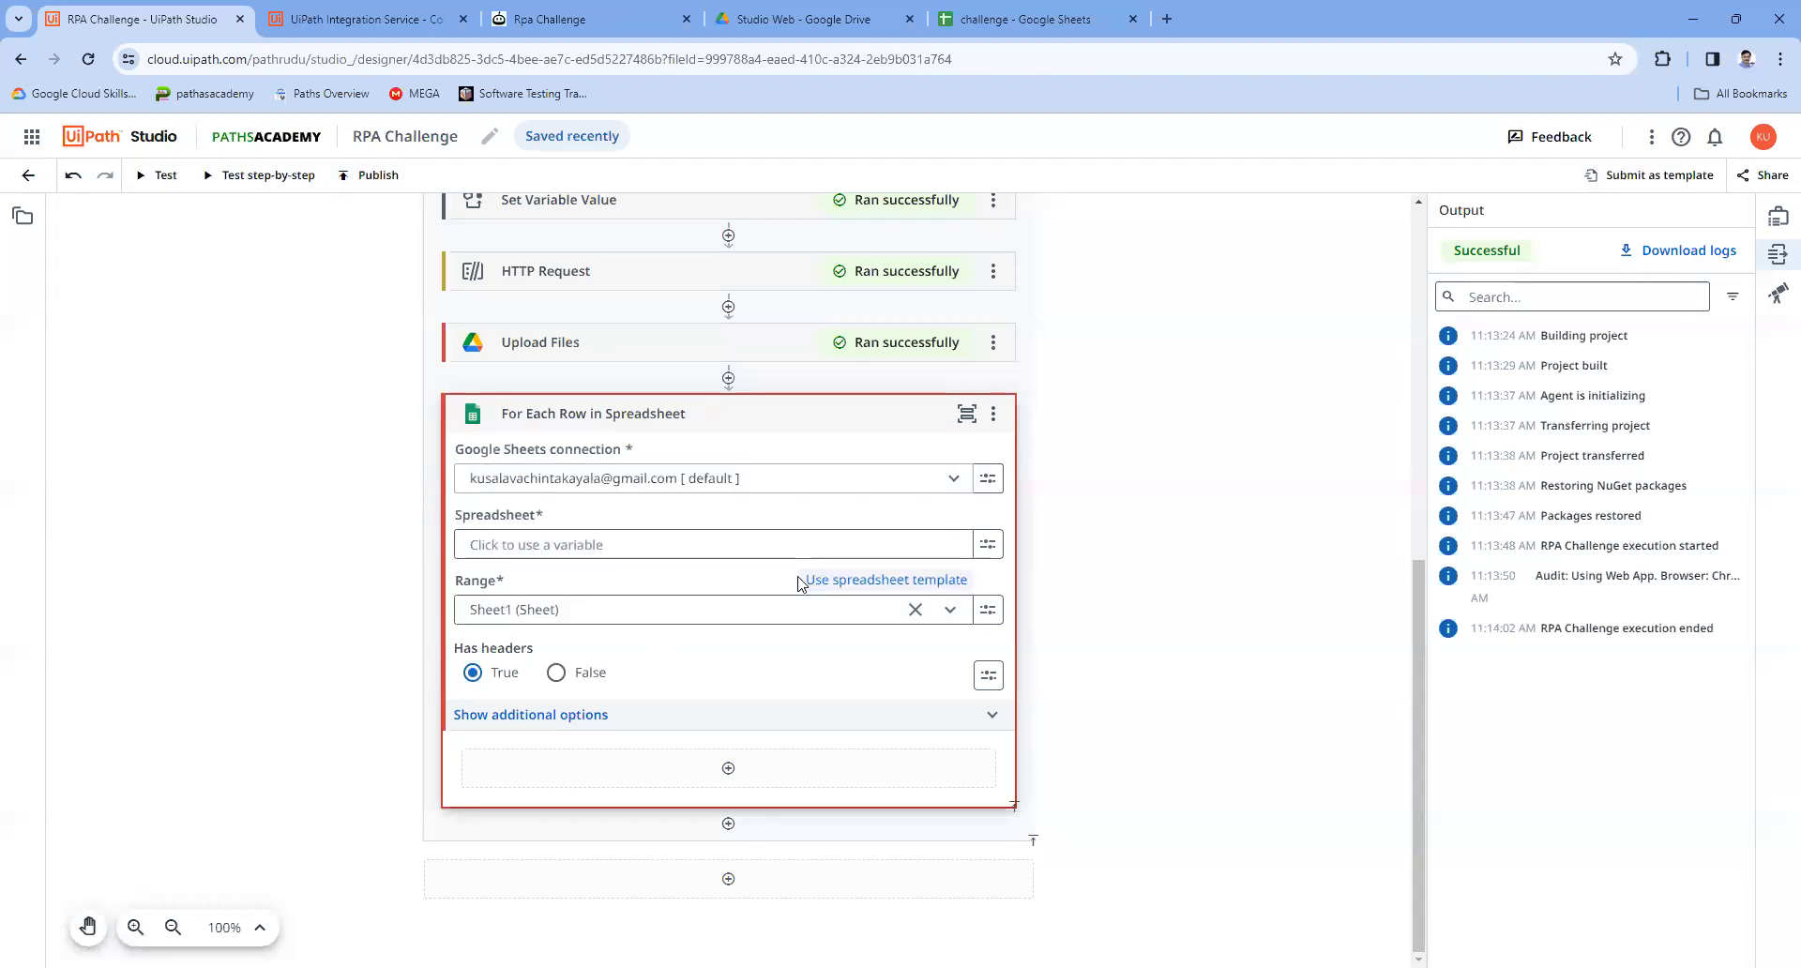
pyautogui.click(987, 544)
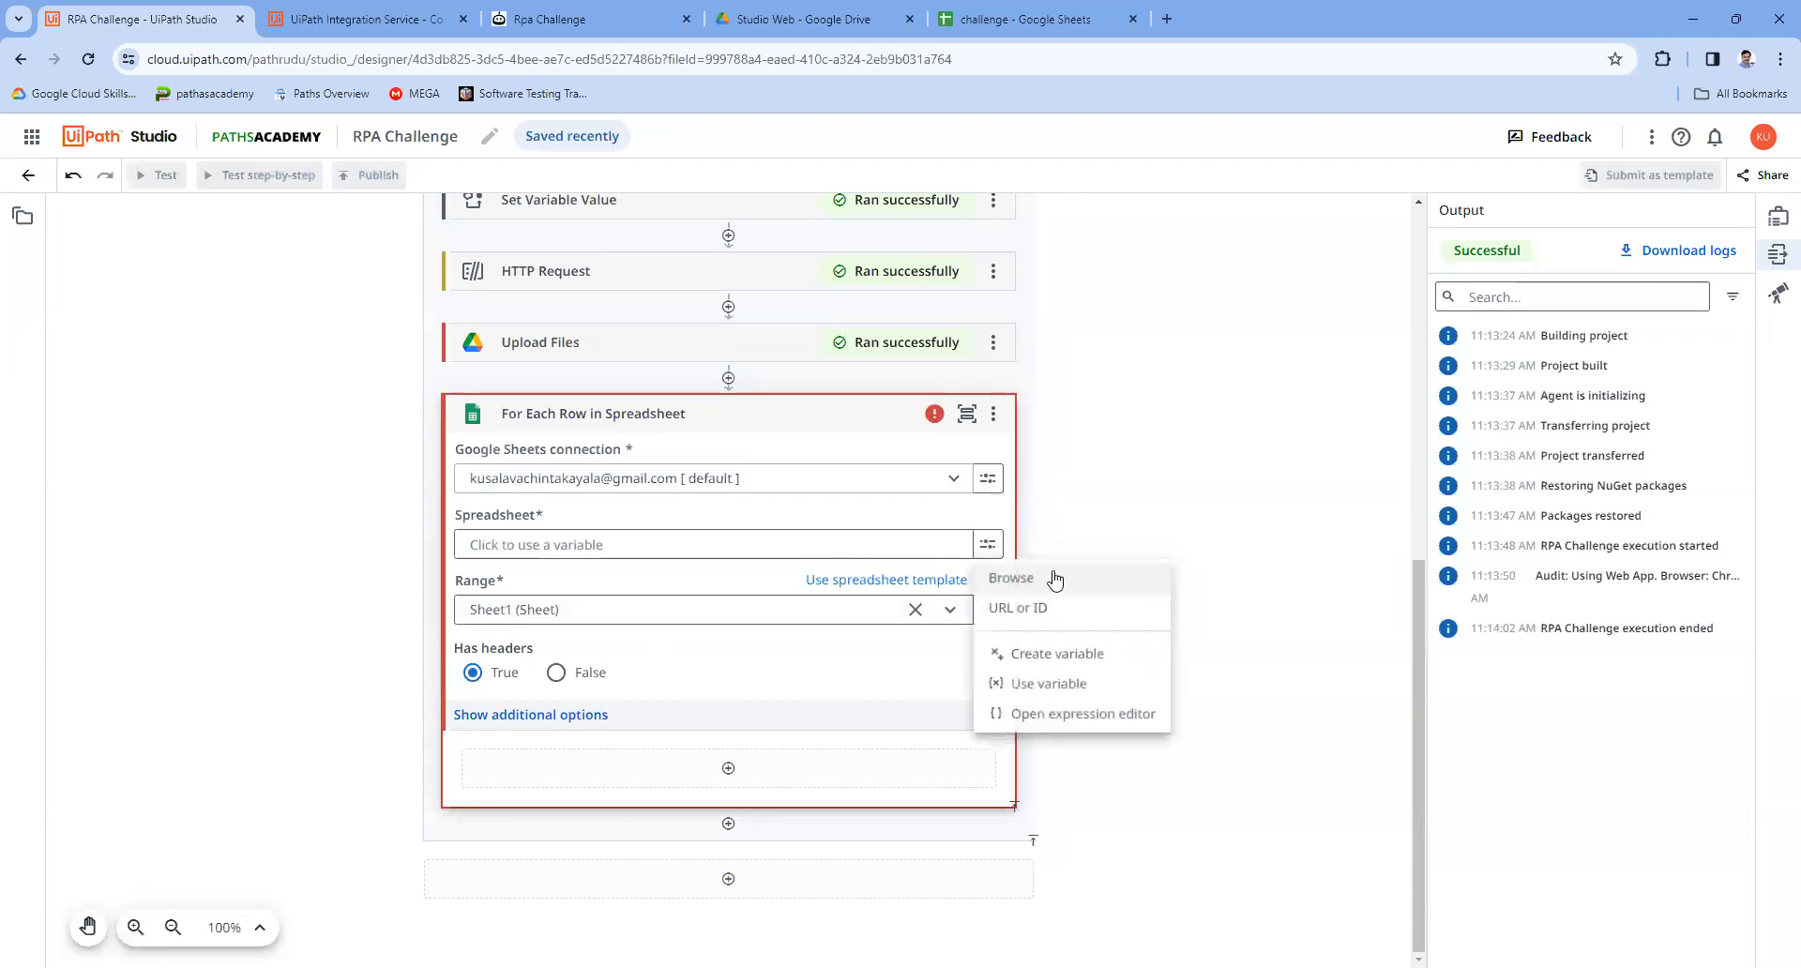
pyautogui.click(1092, 619)
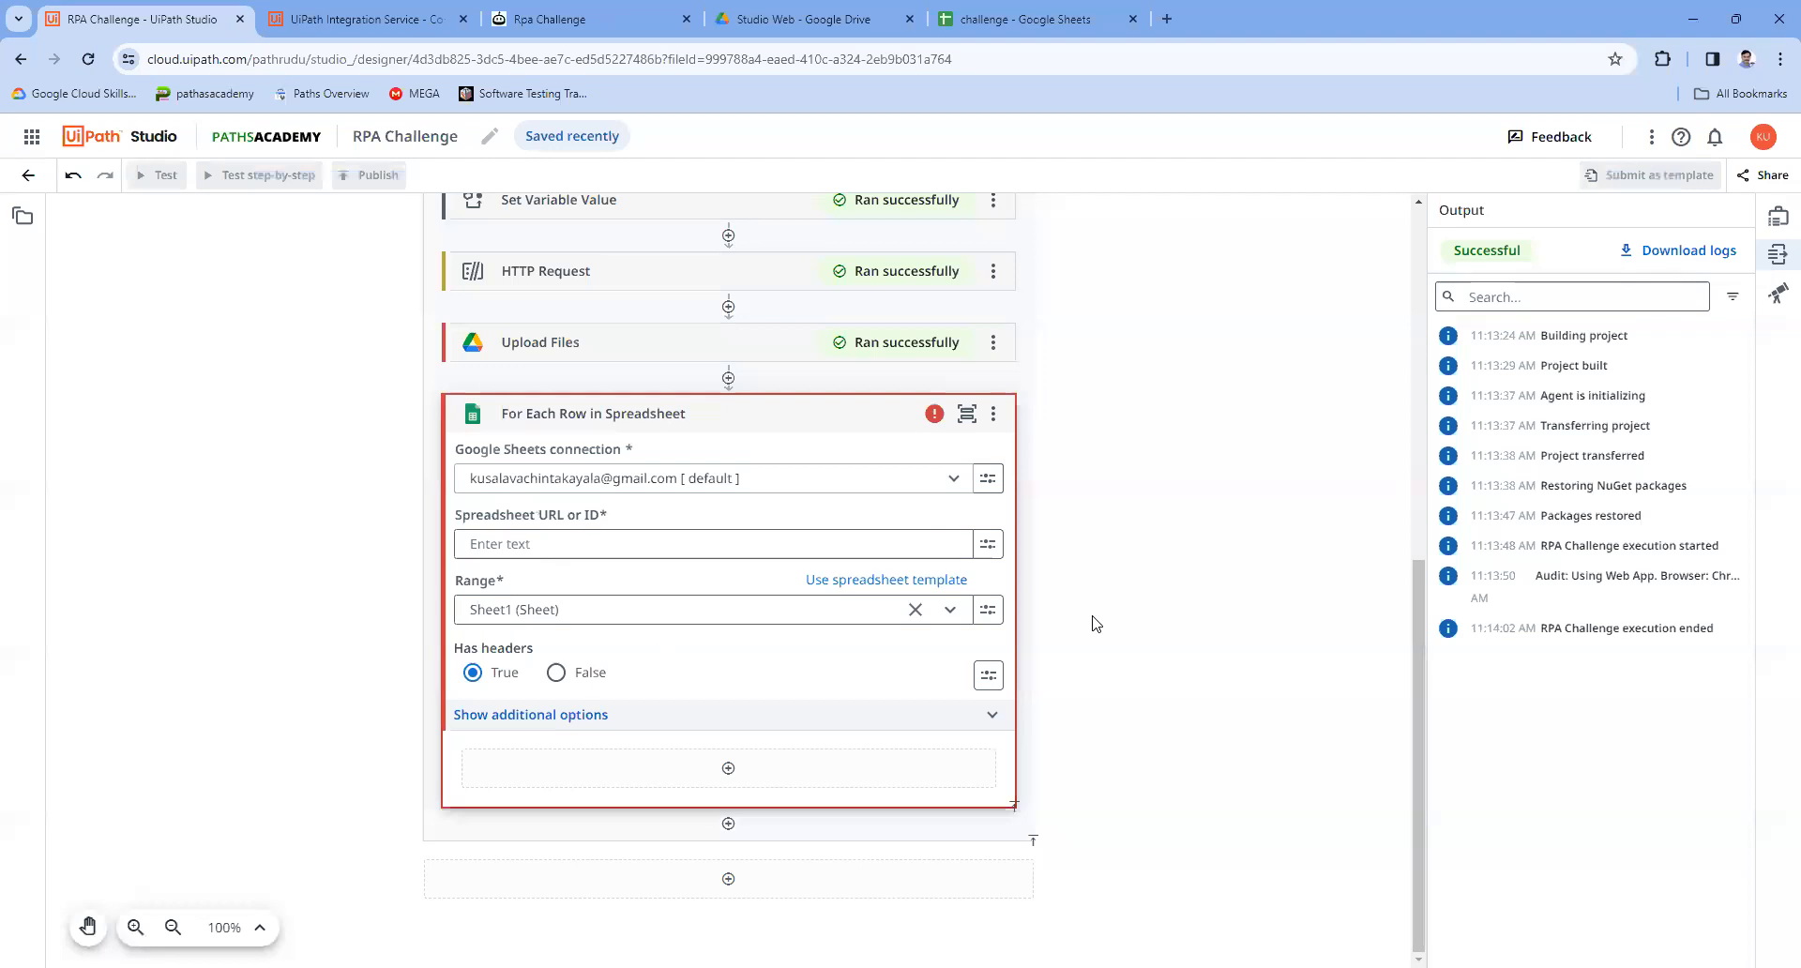
# Step: Set the Spreadsheet URL or ID to the expression firstFile.ID, using the First file output of Upload Files
pyautogui.click(987, 544)
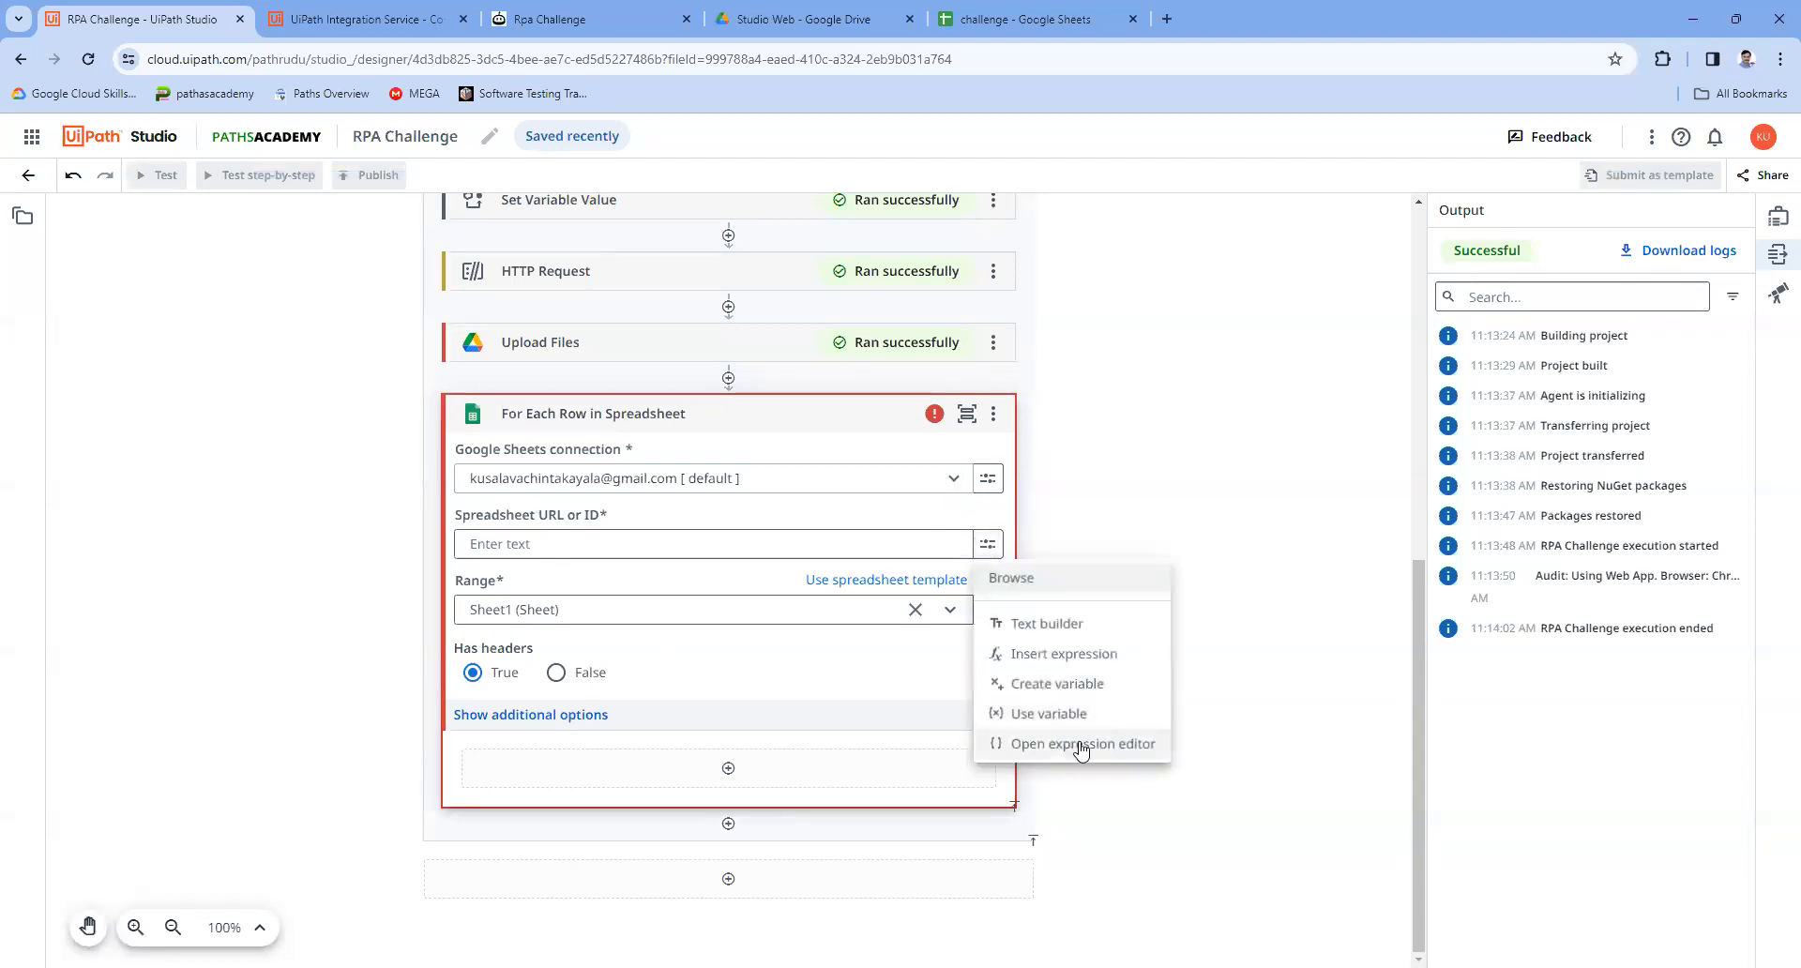
pyautogui.click(1079, 743)
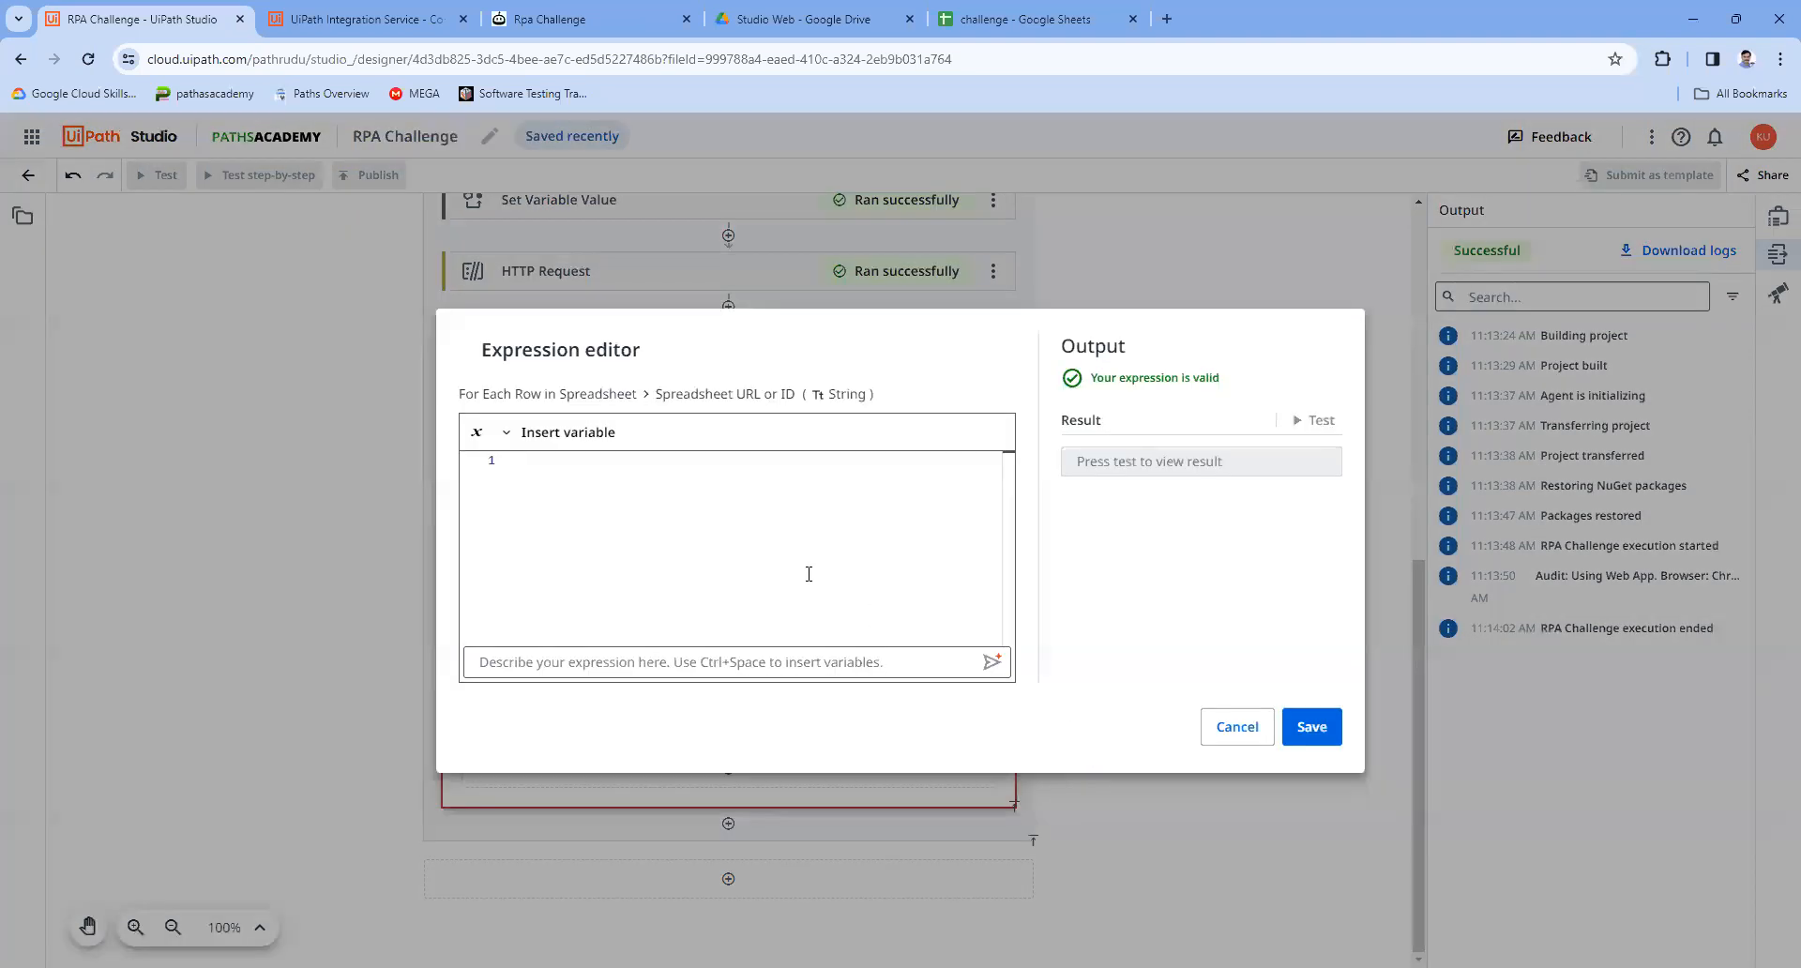
pyautogui.click(544, 432)
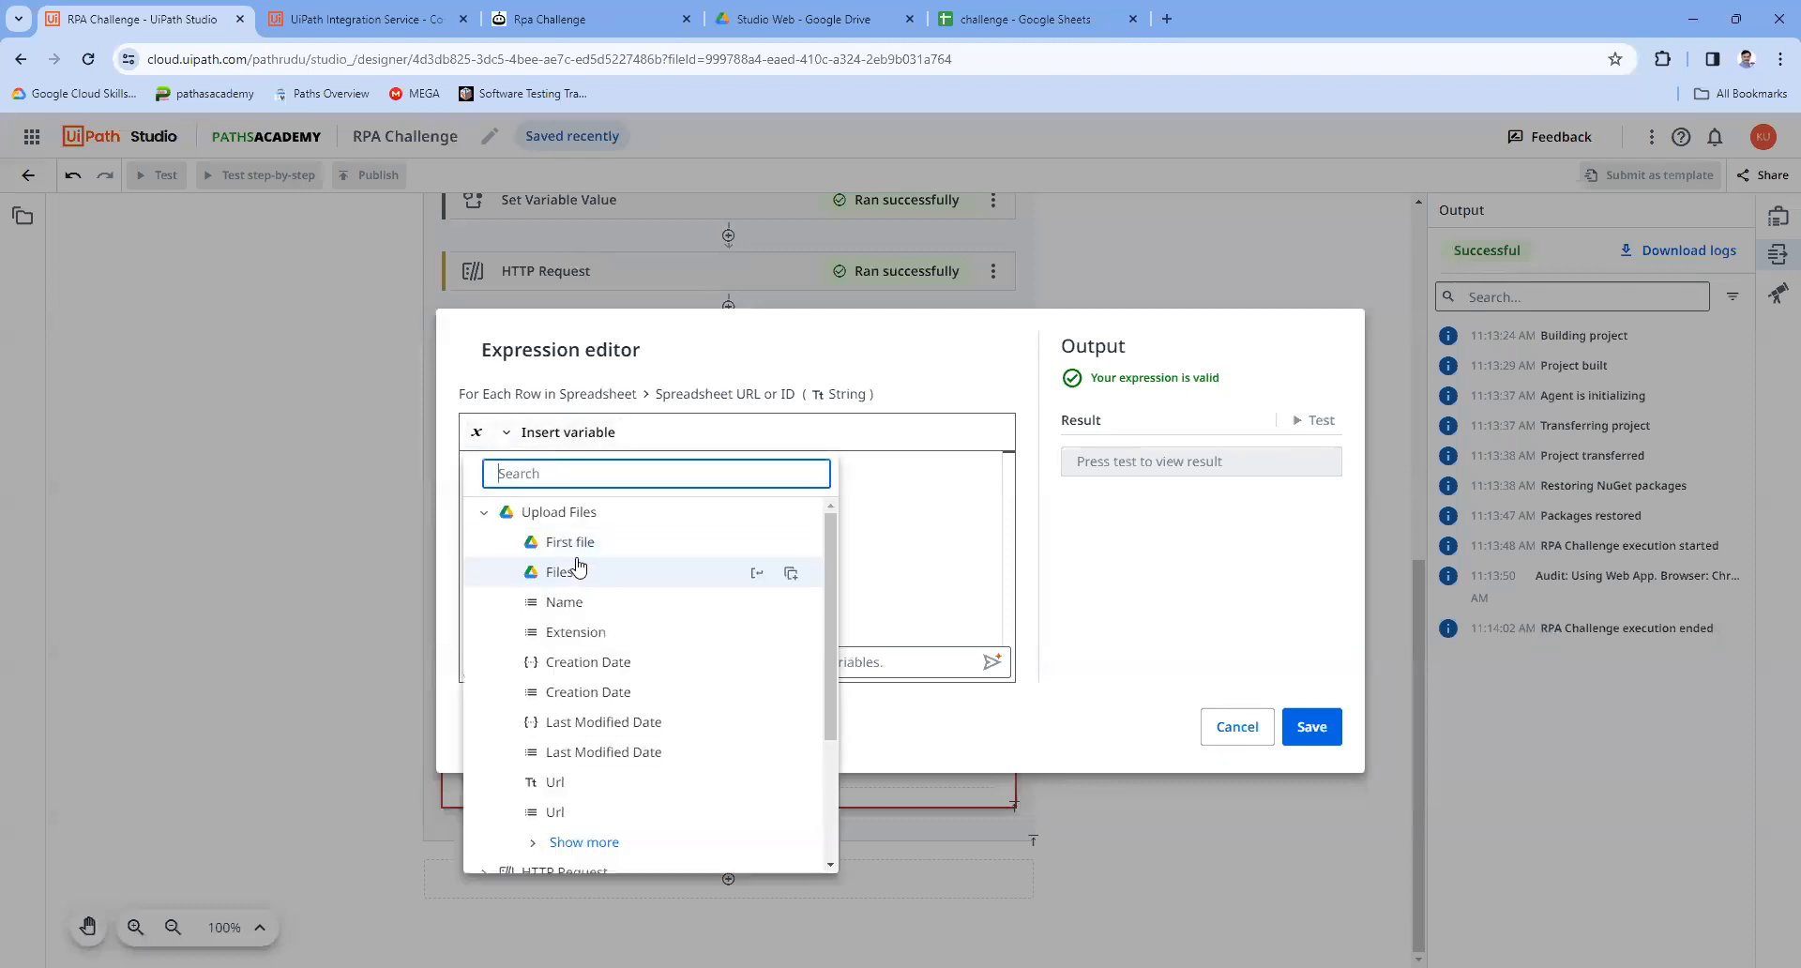
pyautogui.click(568, 543)
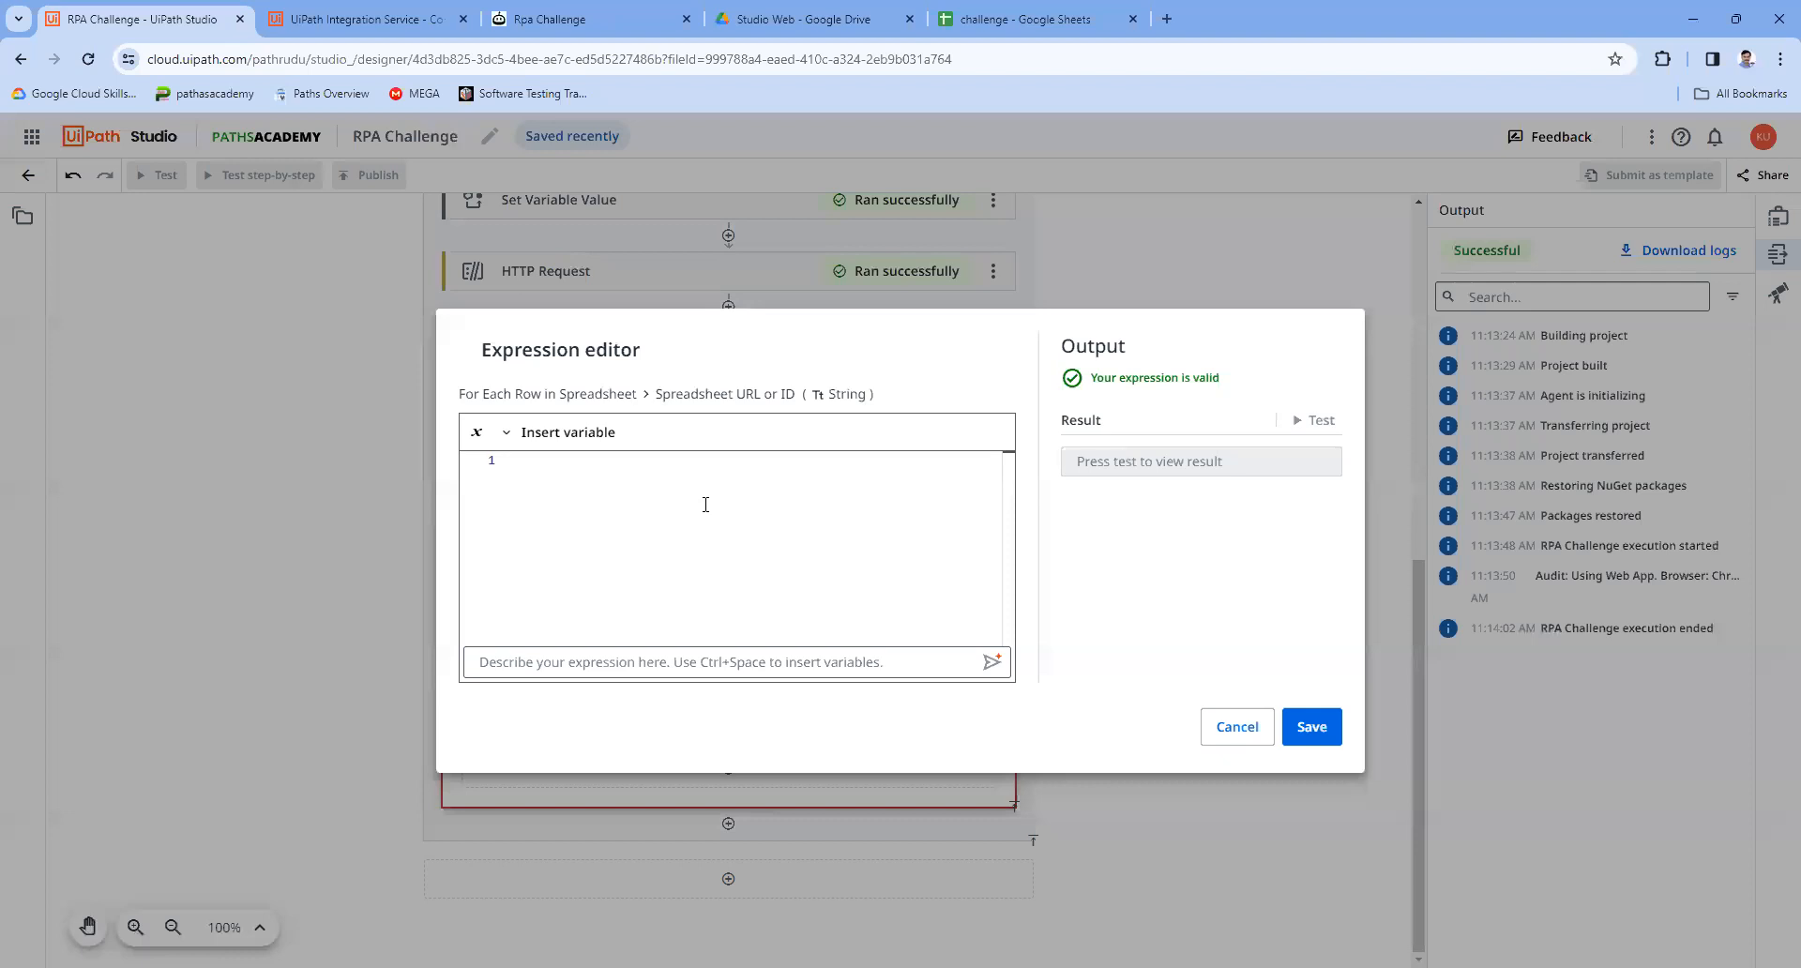
pyautogui.write('.id')
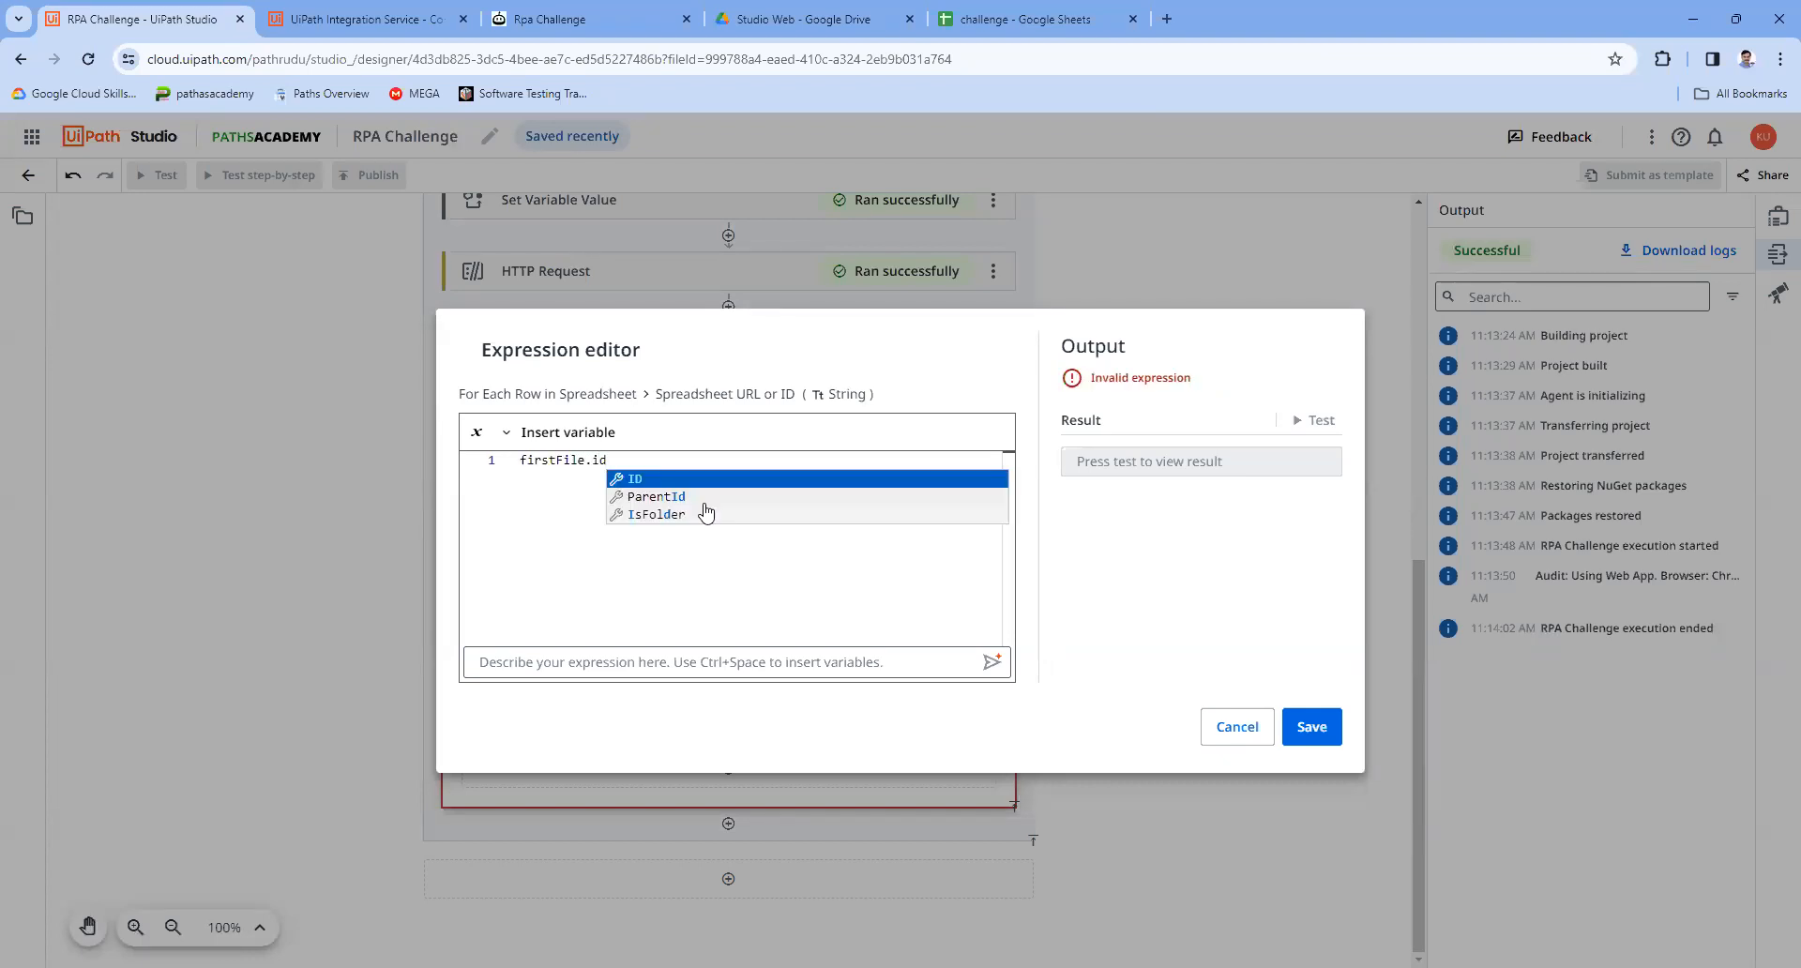
pyautogui.click(674, 478)
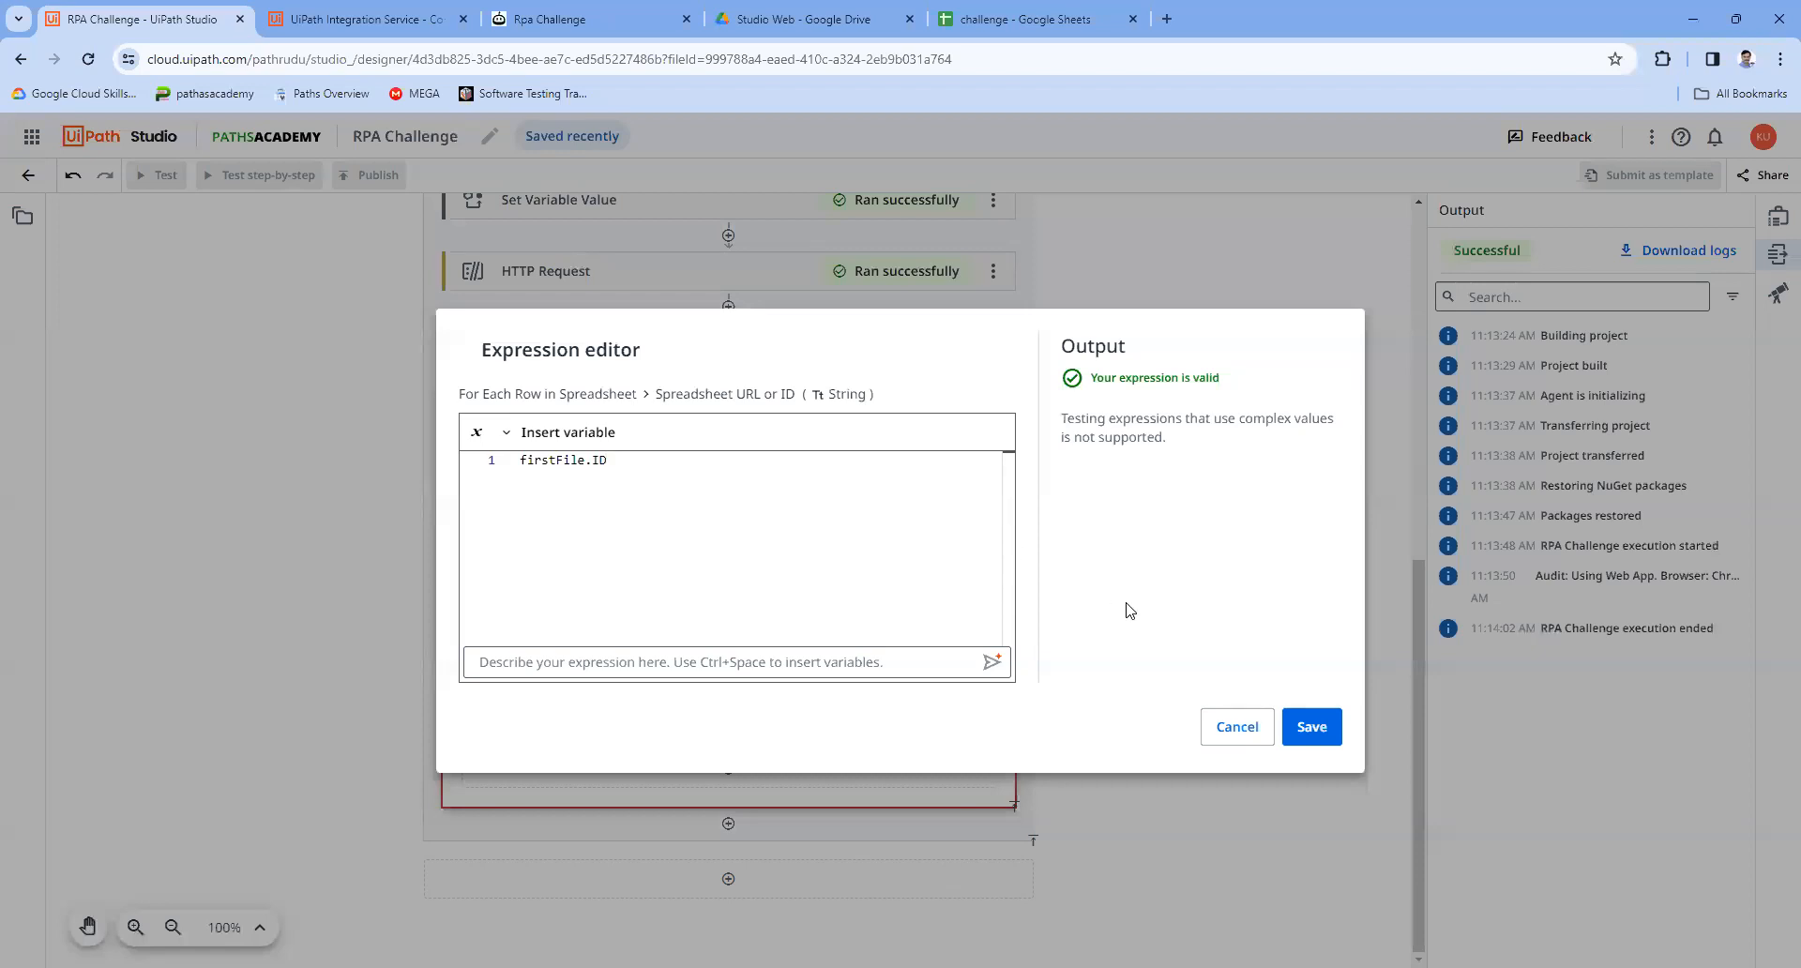
pyautogui.click(1311, 730)
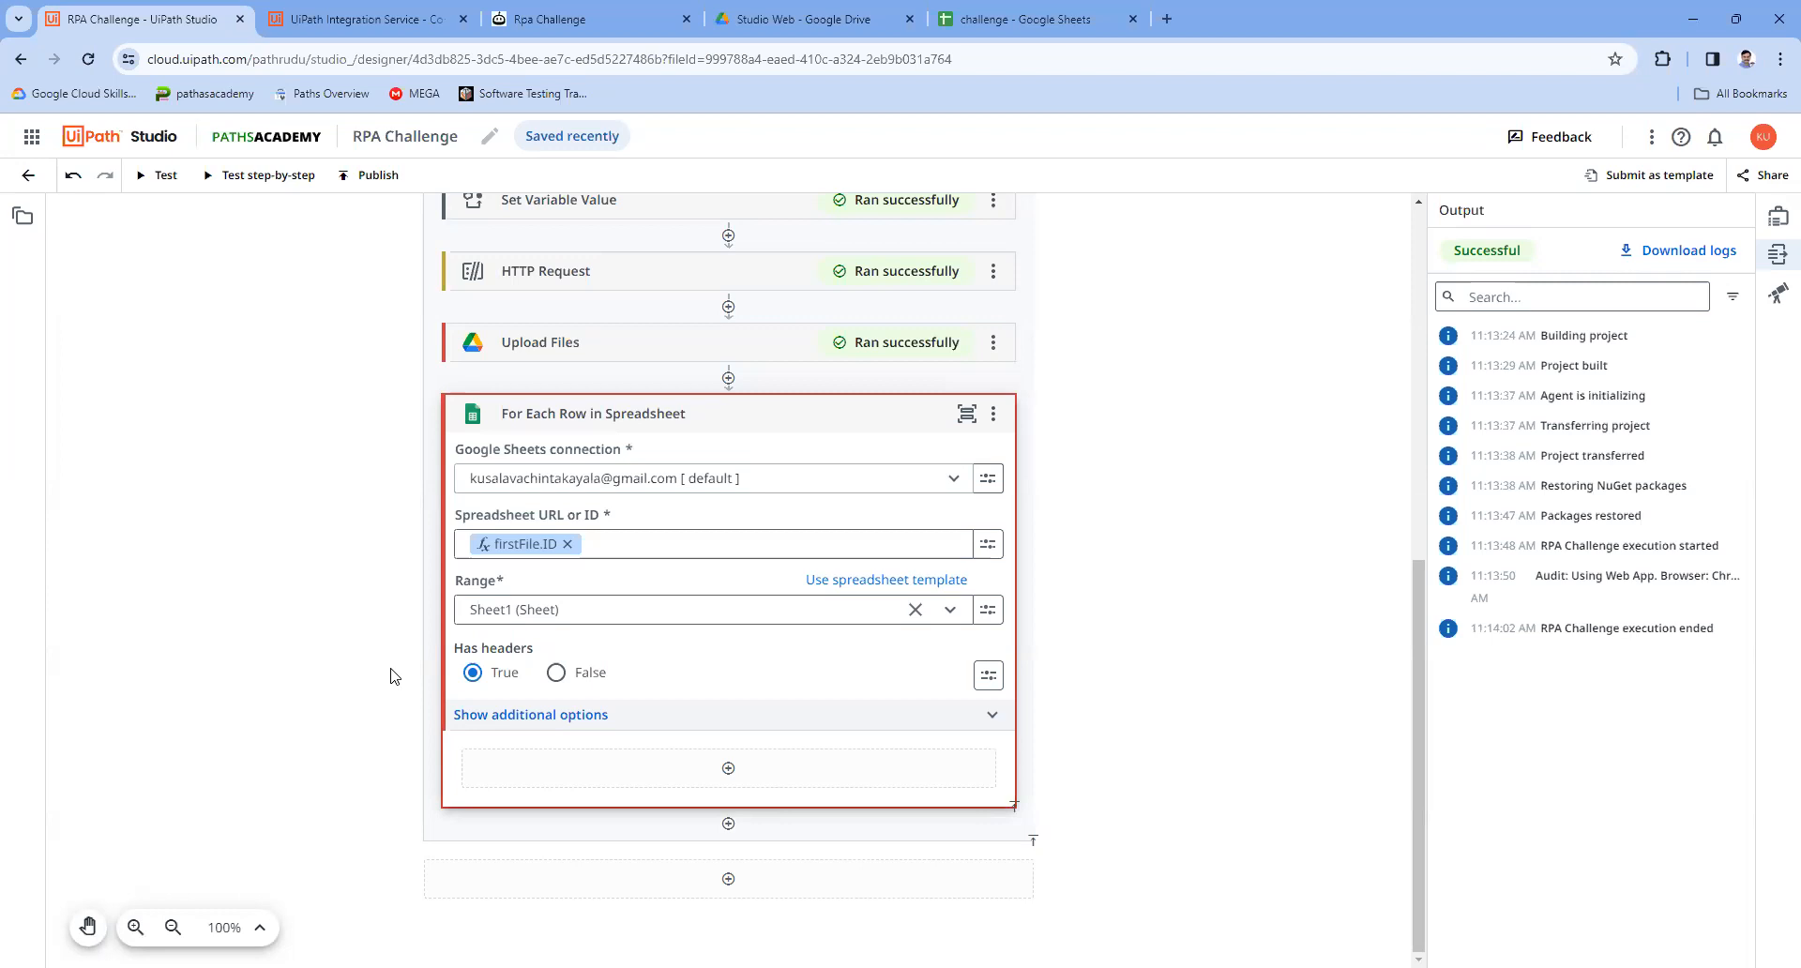
# Step: Search for a "log message" activity to add inside the For Each Row in Spreadsheet loop
pyautogui.click(728, 768)
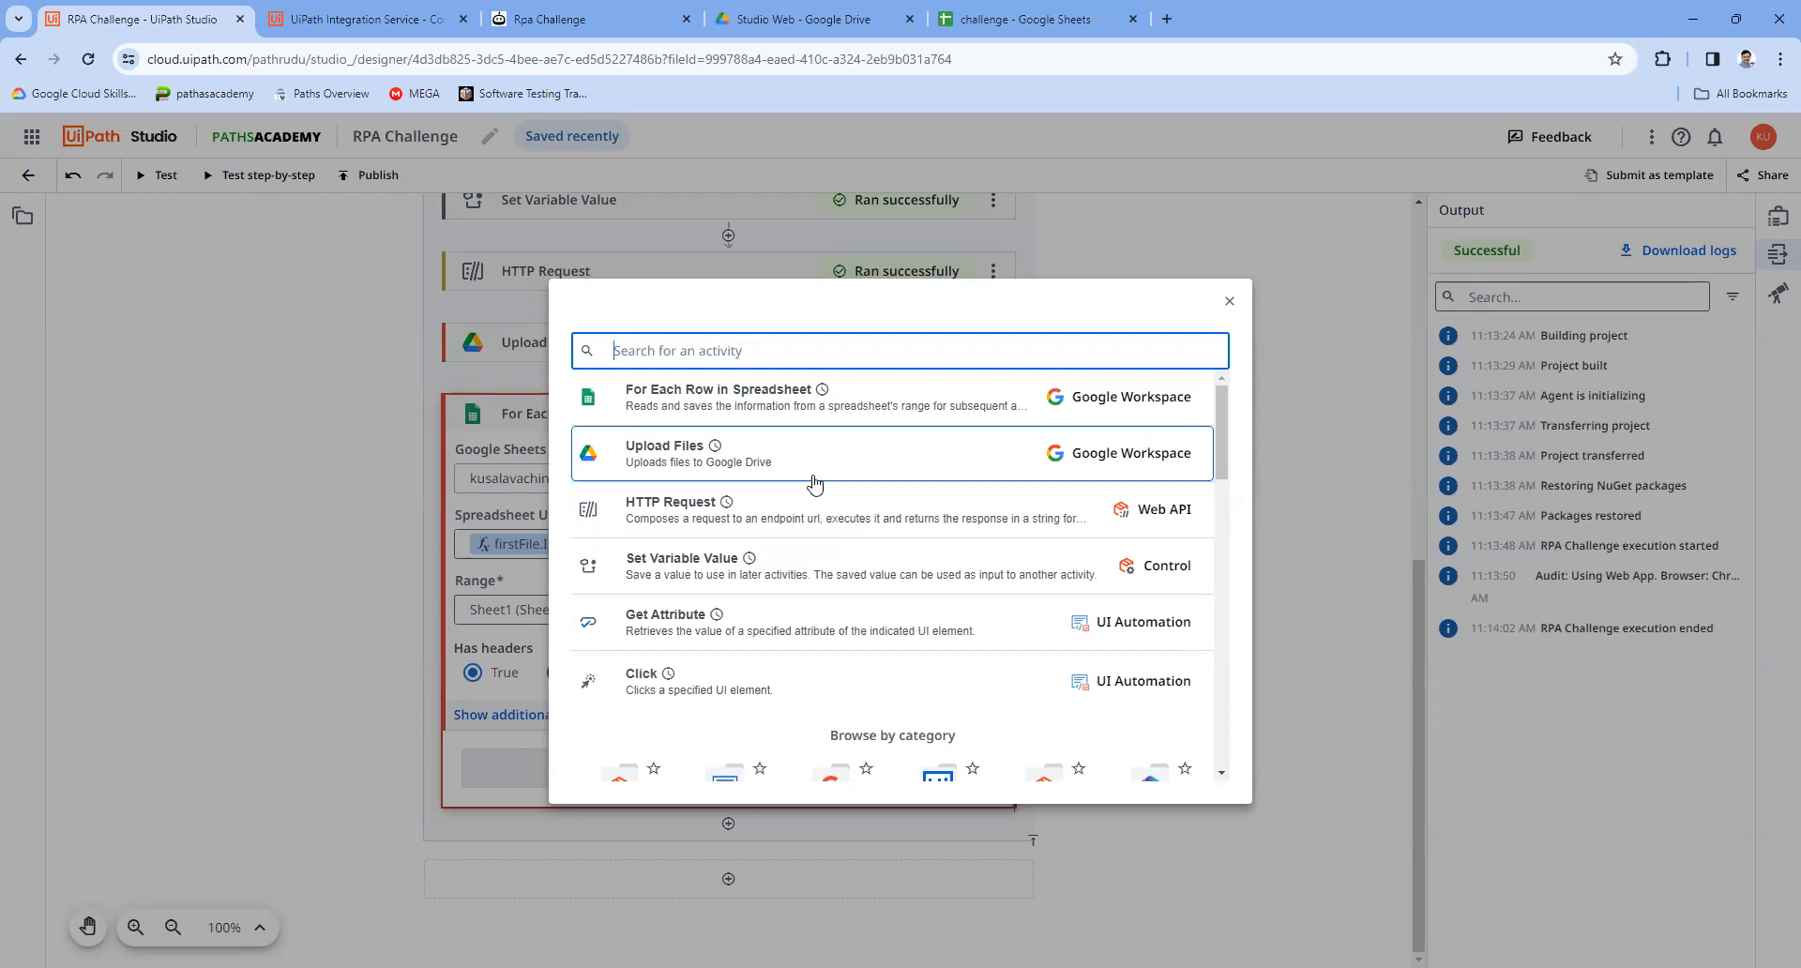
pyautogui.write('log m')
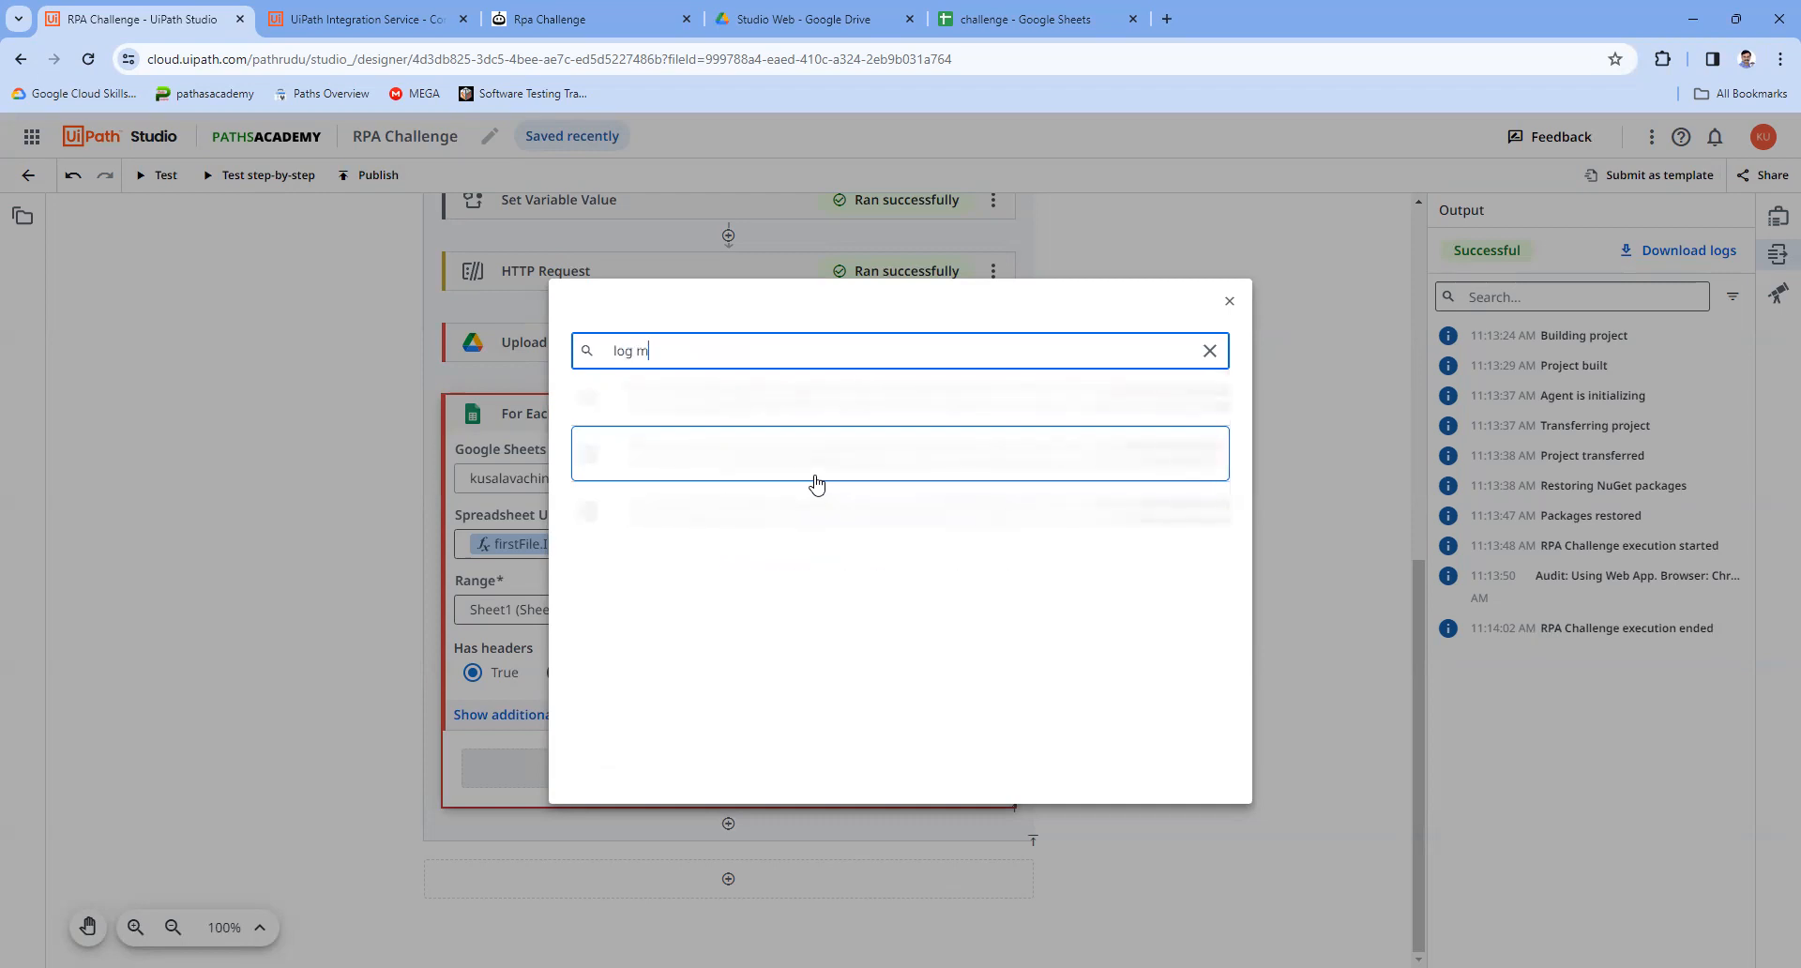
pyautogui.write('essage')
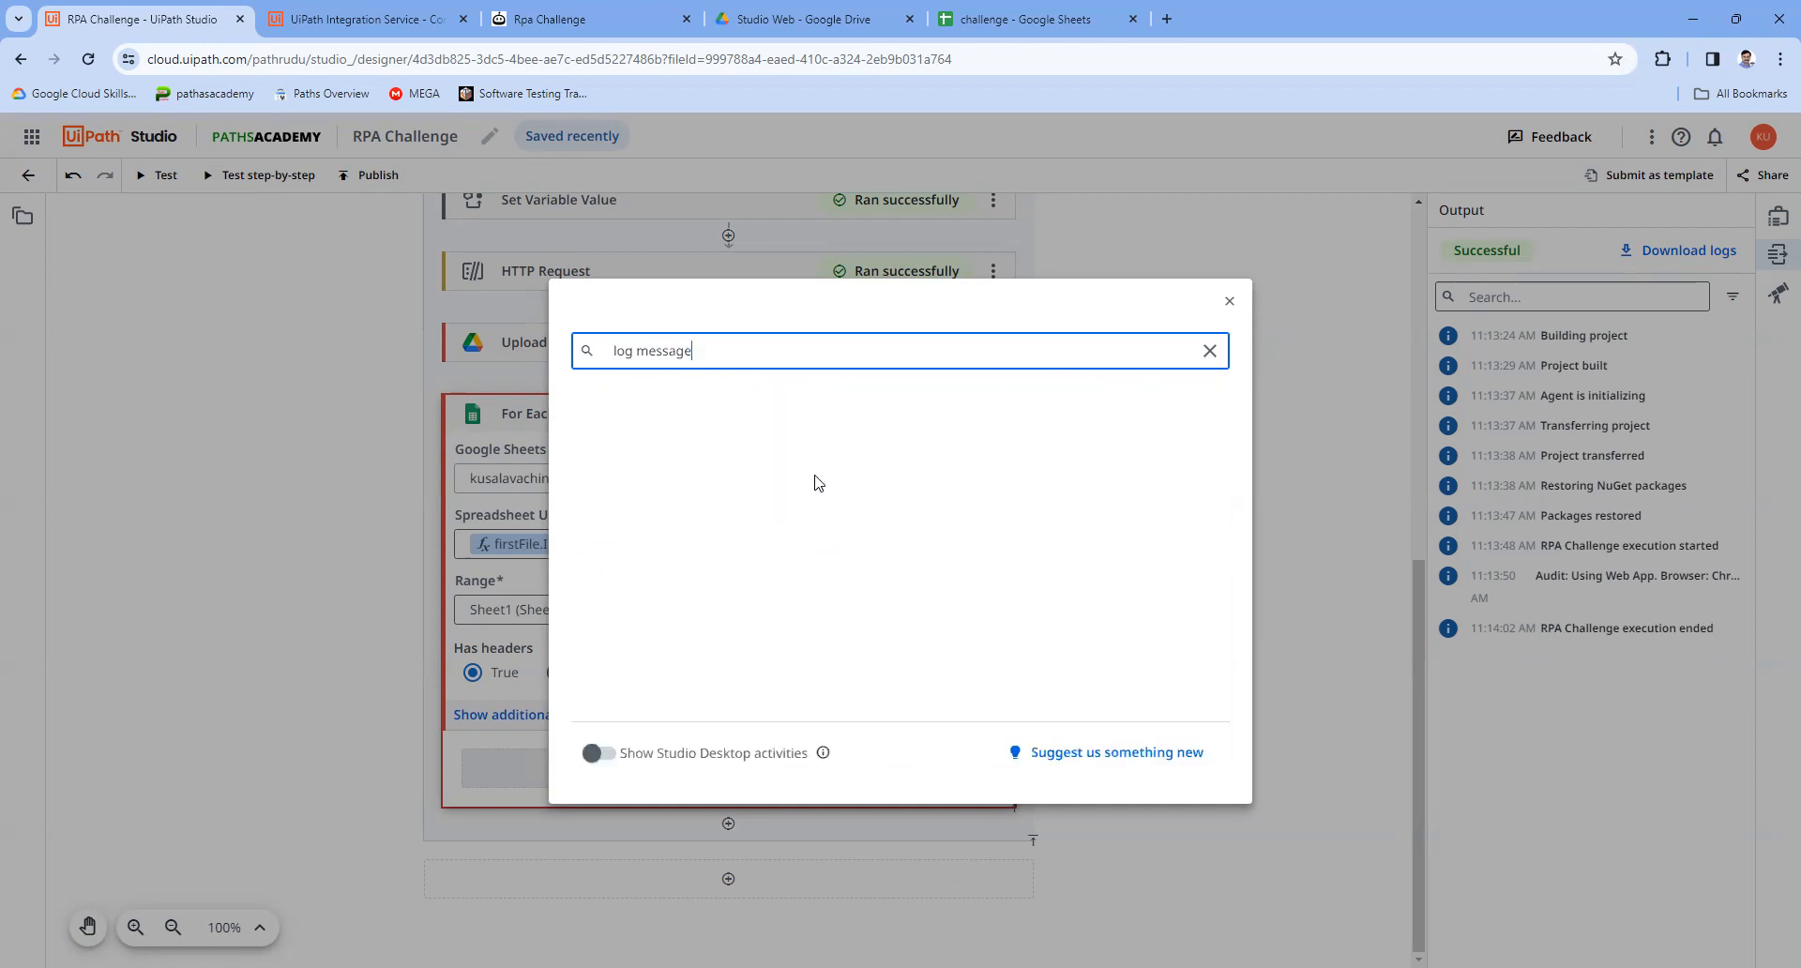
pyautogui.press('BackSpace')
pyautogui.press('BackSpace')
pyautogui.press('BackSpace')
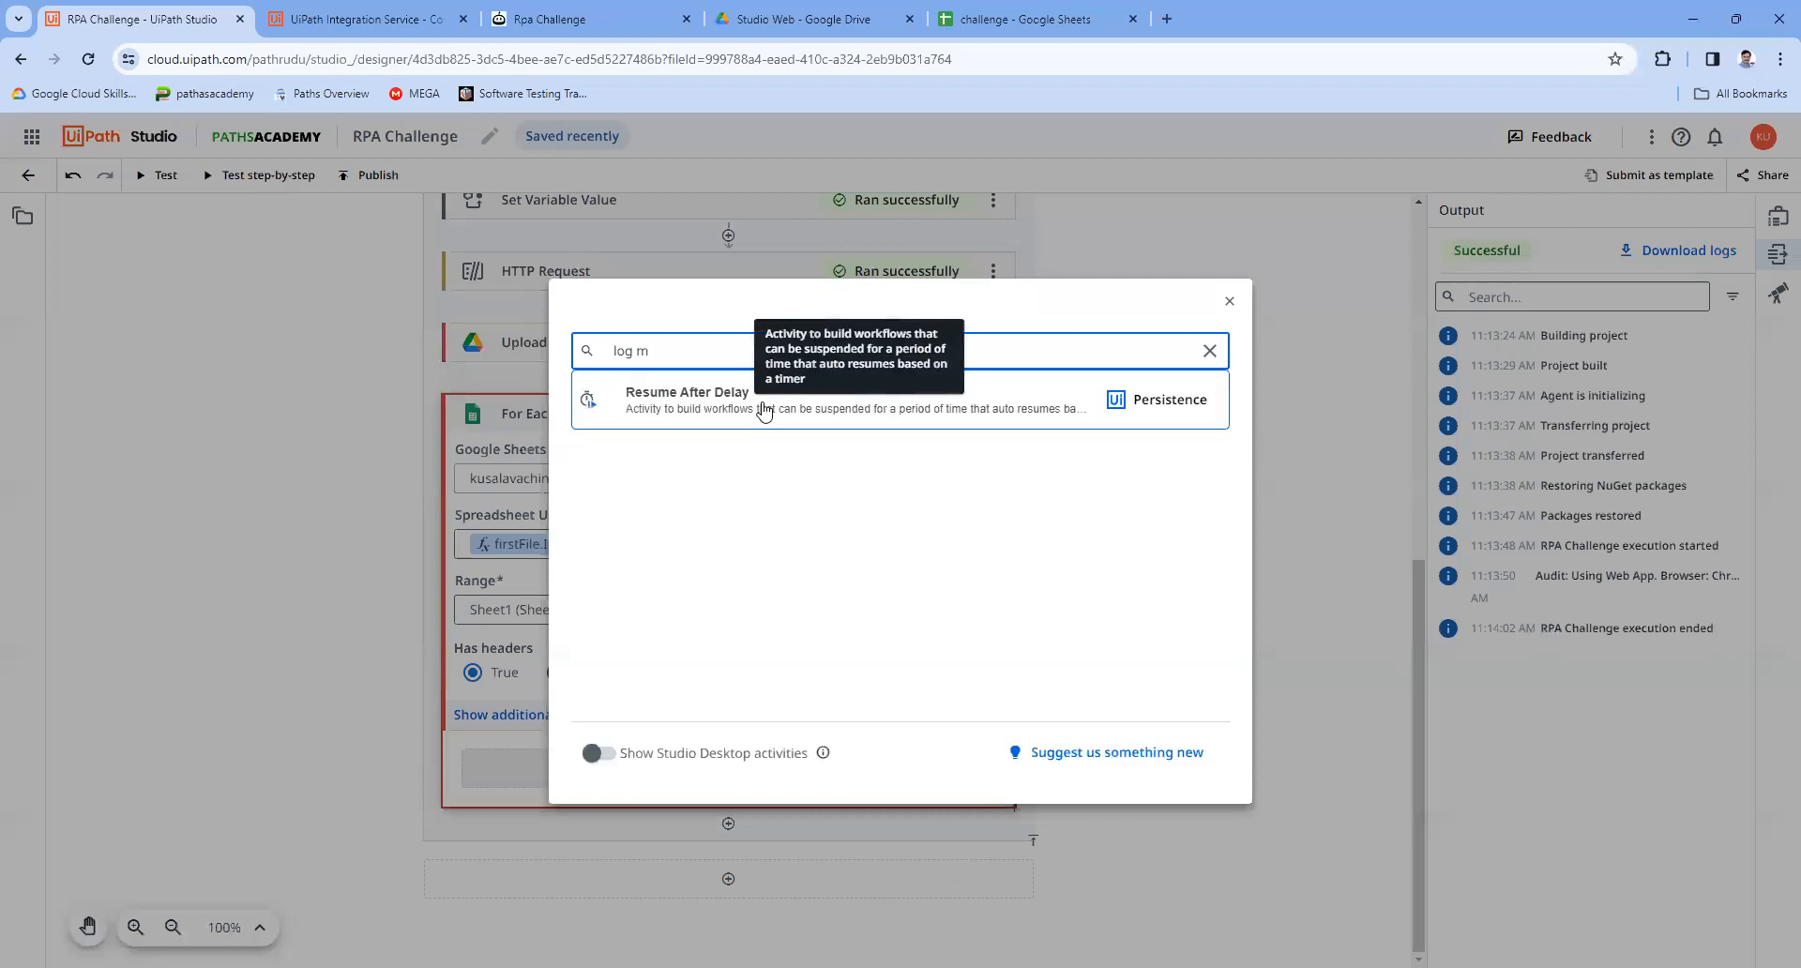
pyautogui.press('BackSpace')
pyautogui.press('BackSpace')
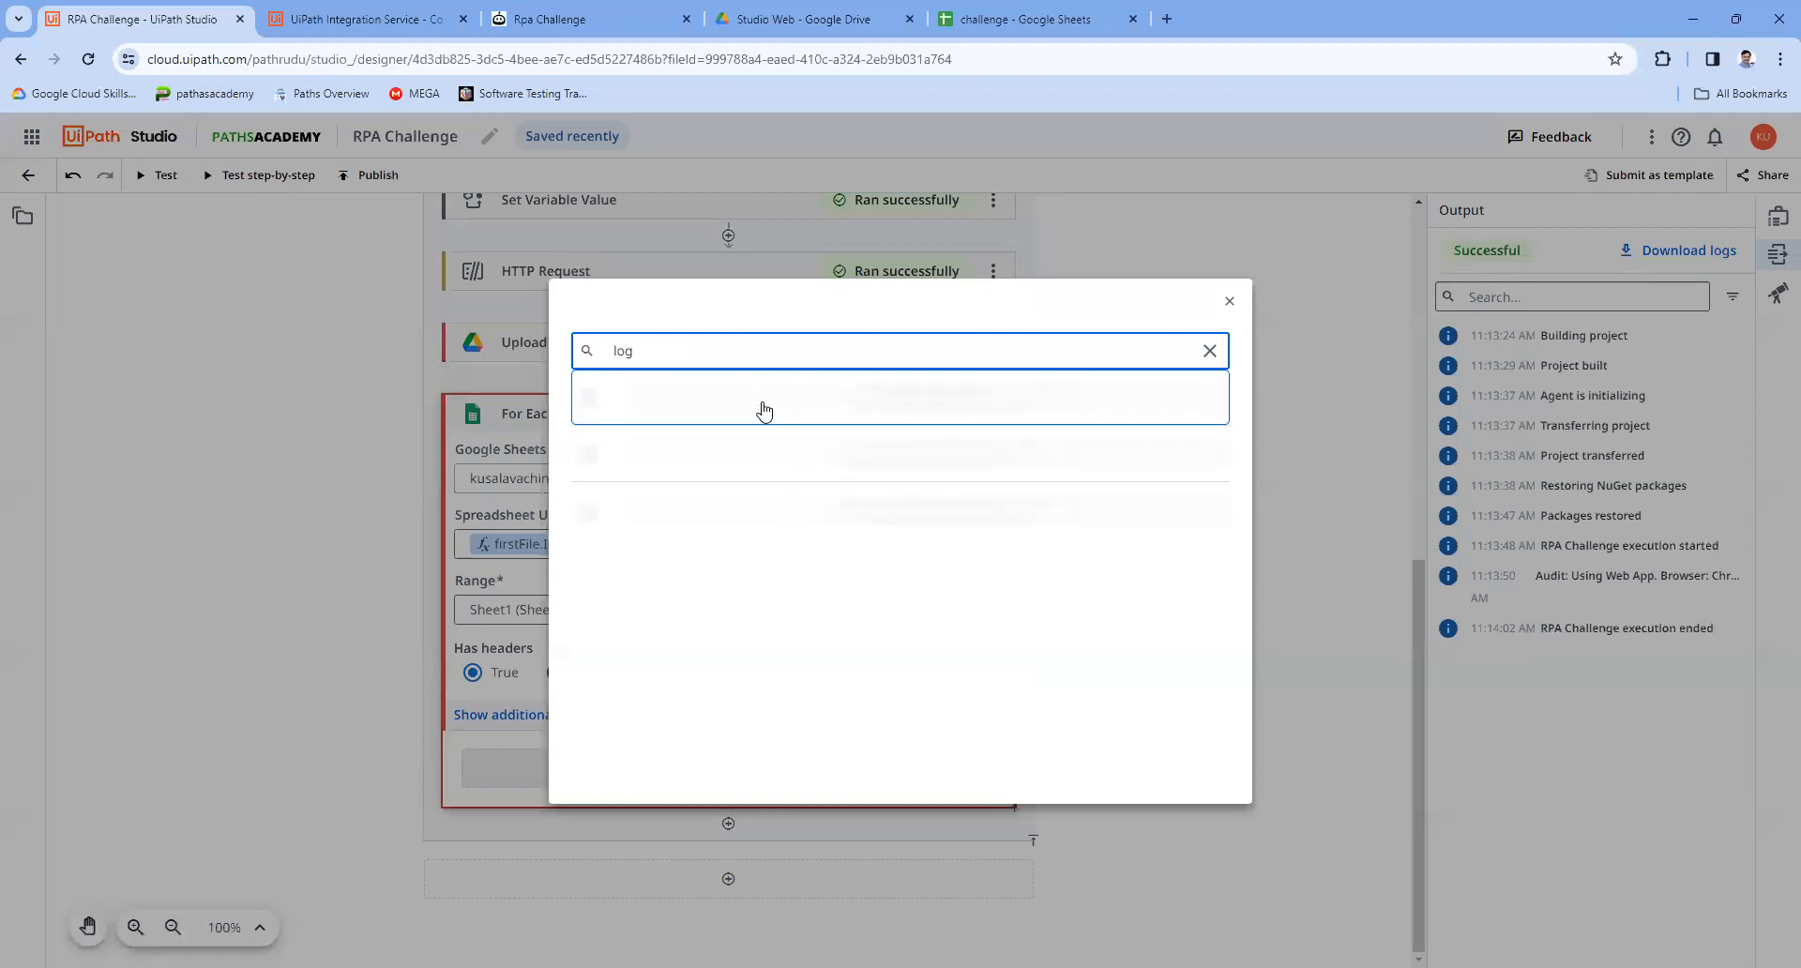
pyautogui.press('BackSpace')
pyautogui.press('BackSpace')
pyautogui.press('BackSpace')
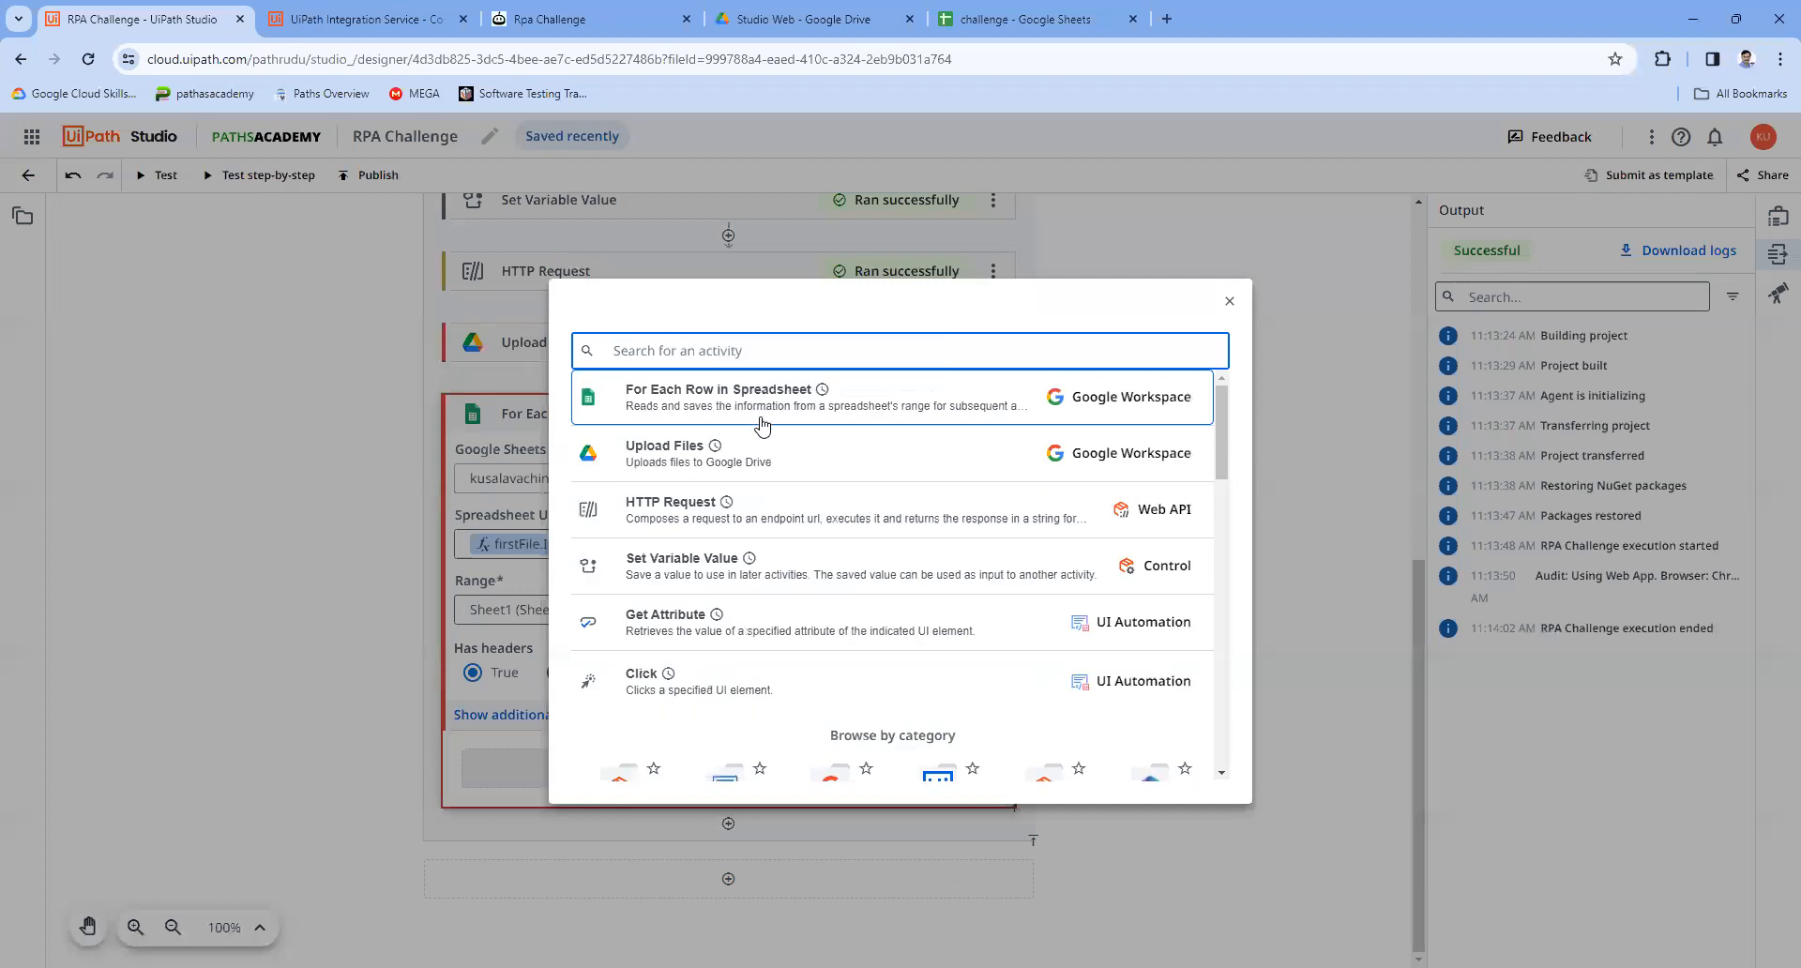
# Step: Find the Write Line activity and add it inside the For Each Row in Spreadsheet loop
pyautogui.write('writee')
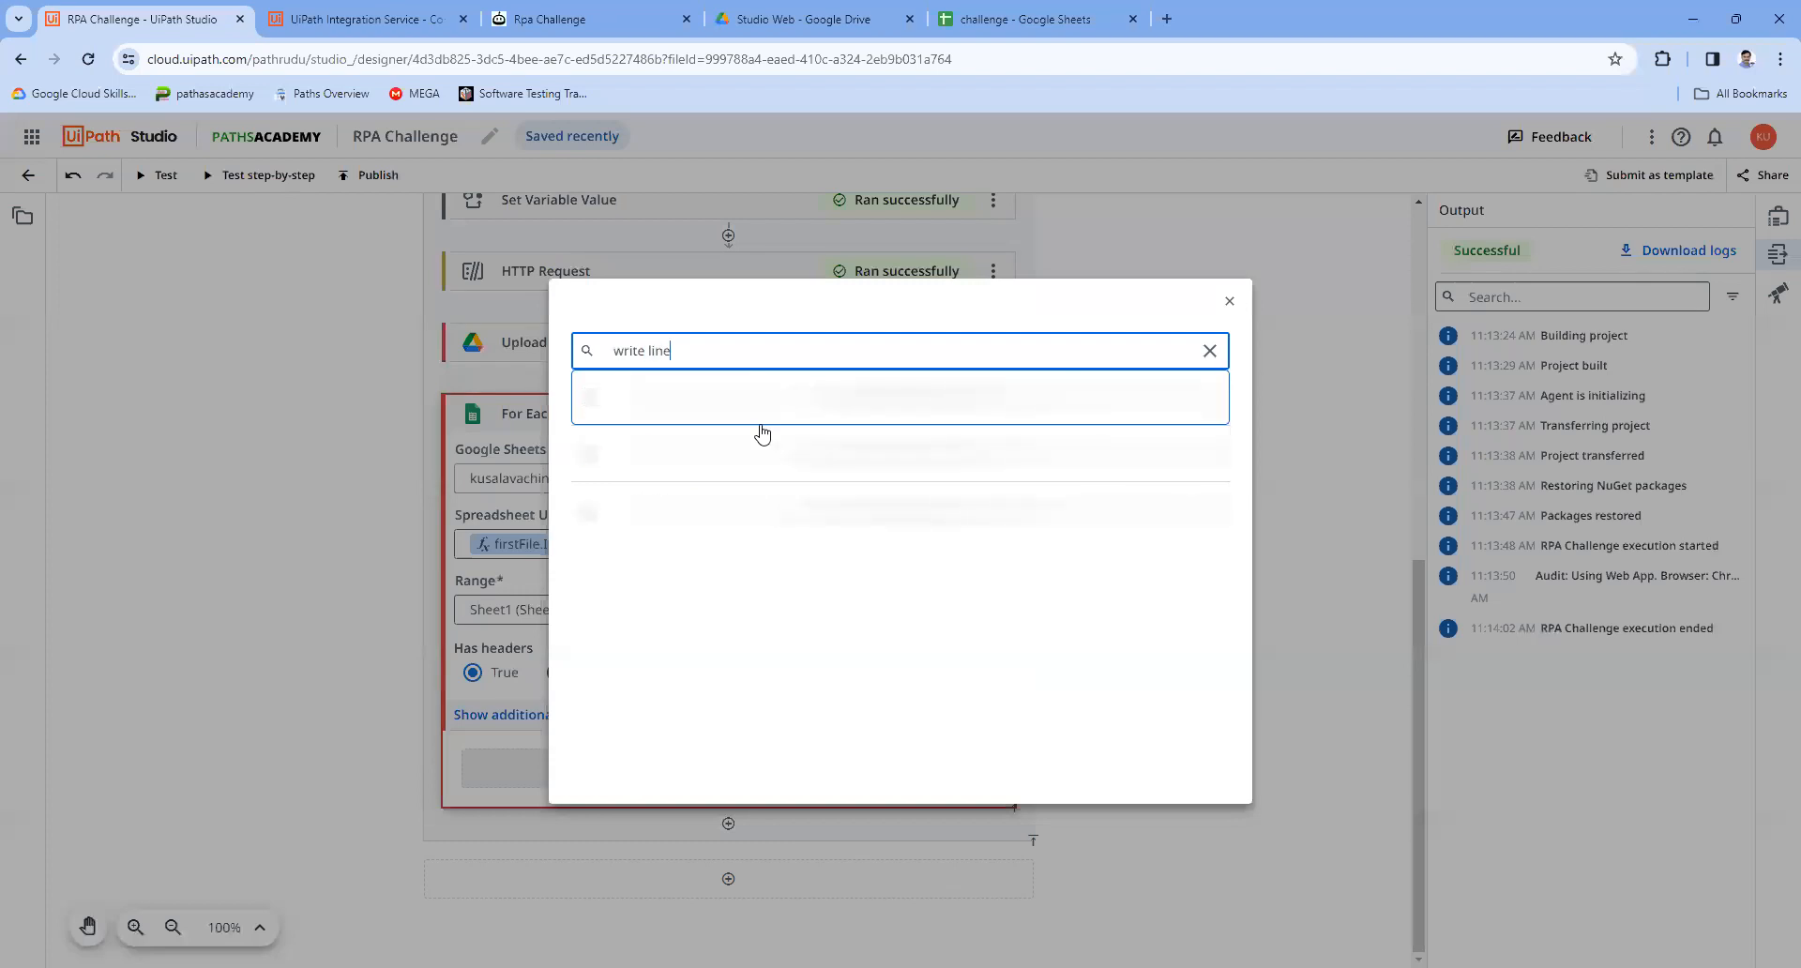
pyautogui.click(748, 386)
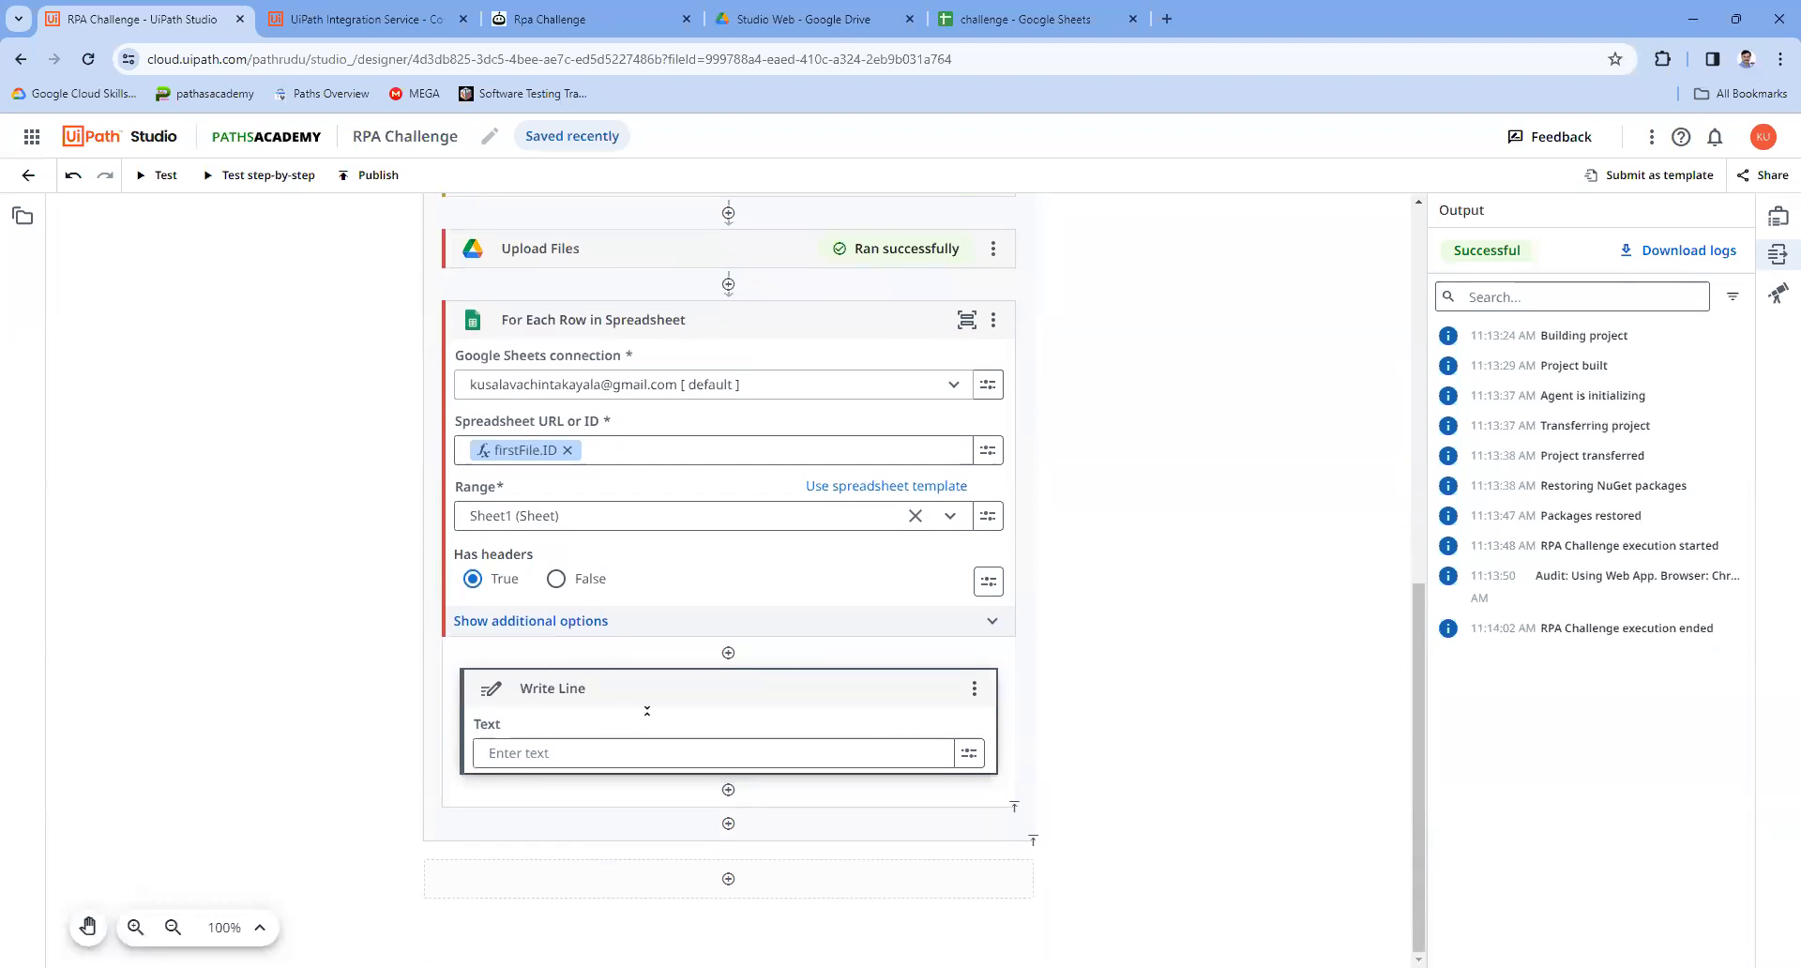
pyautogui.click(634, 757)
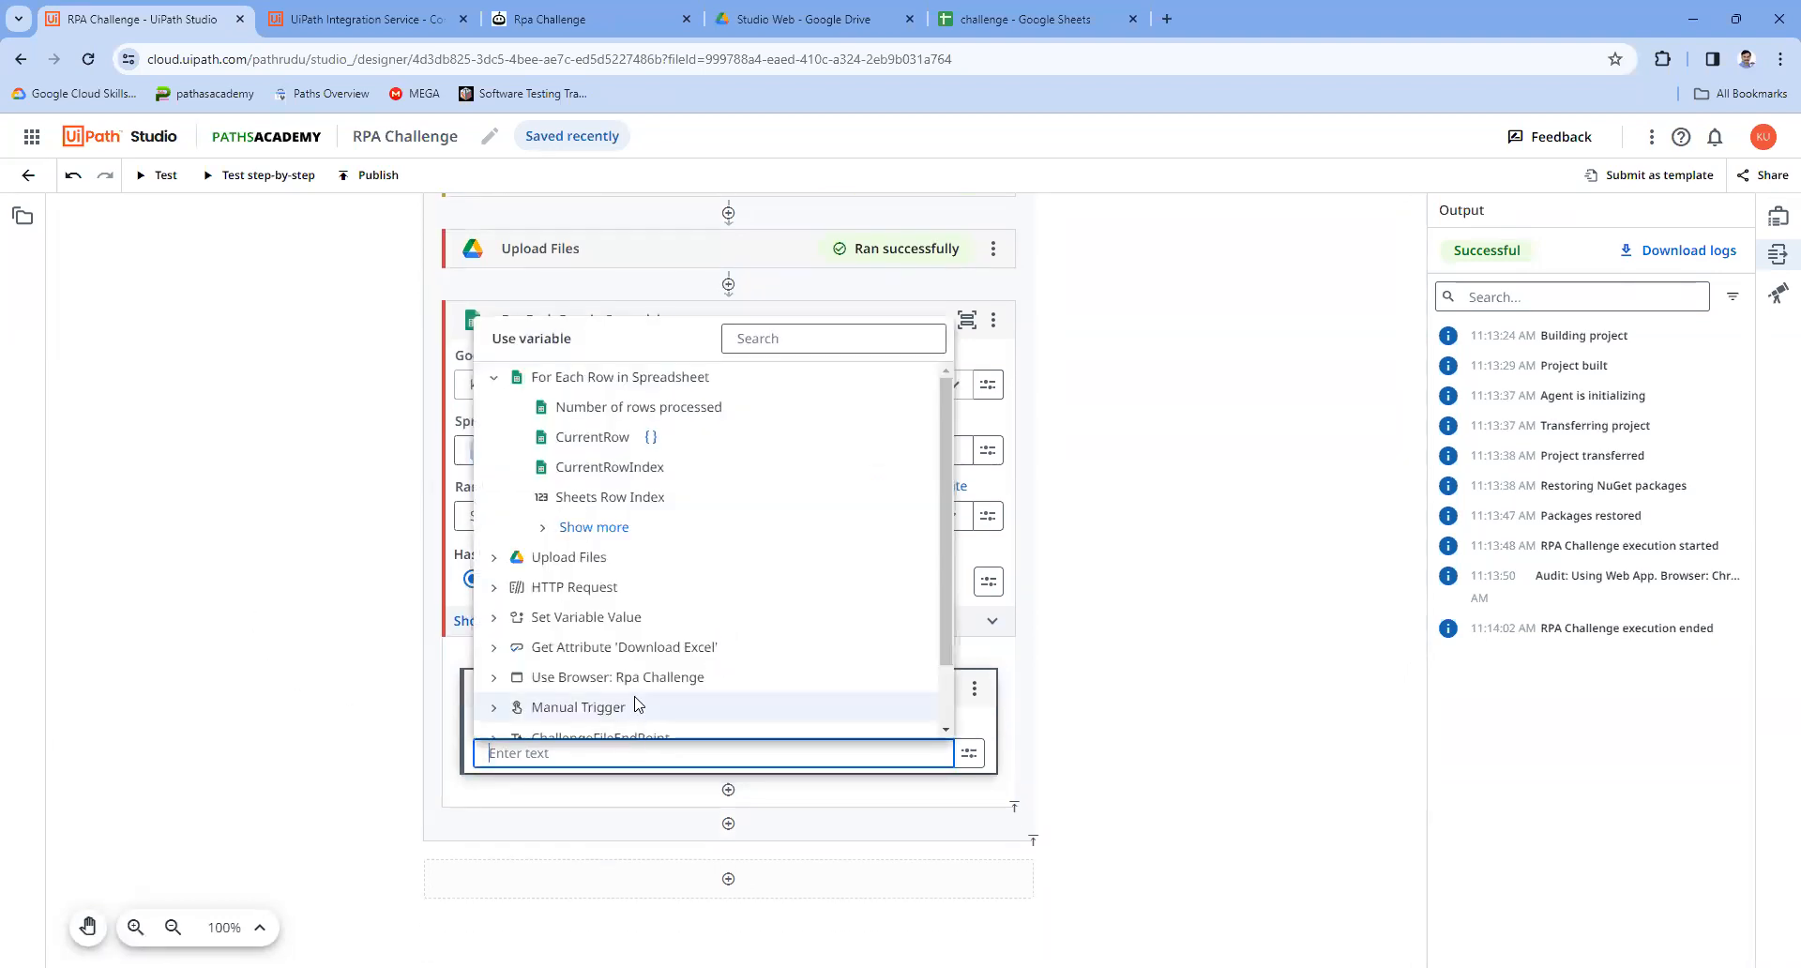
pyautogui.click(586, 441)
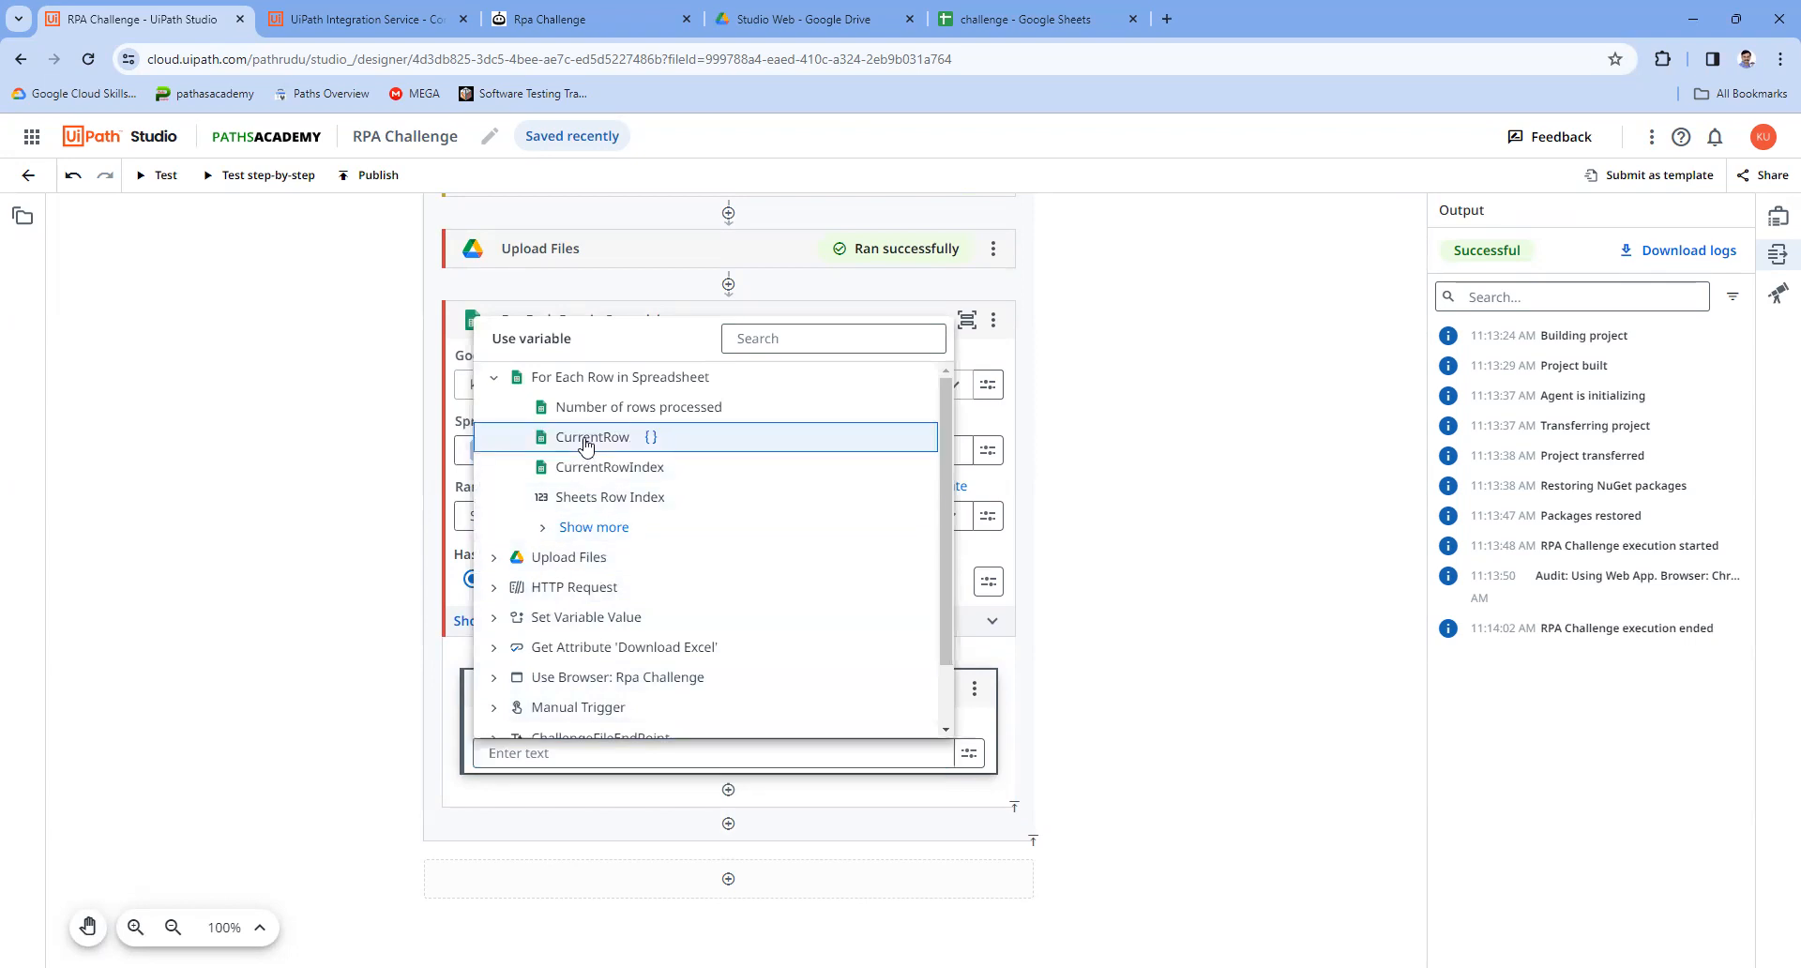
pyautogui.click(539, 528)
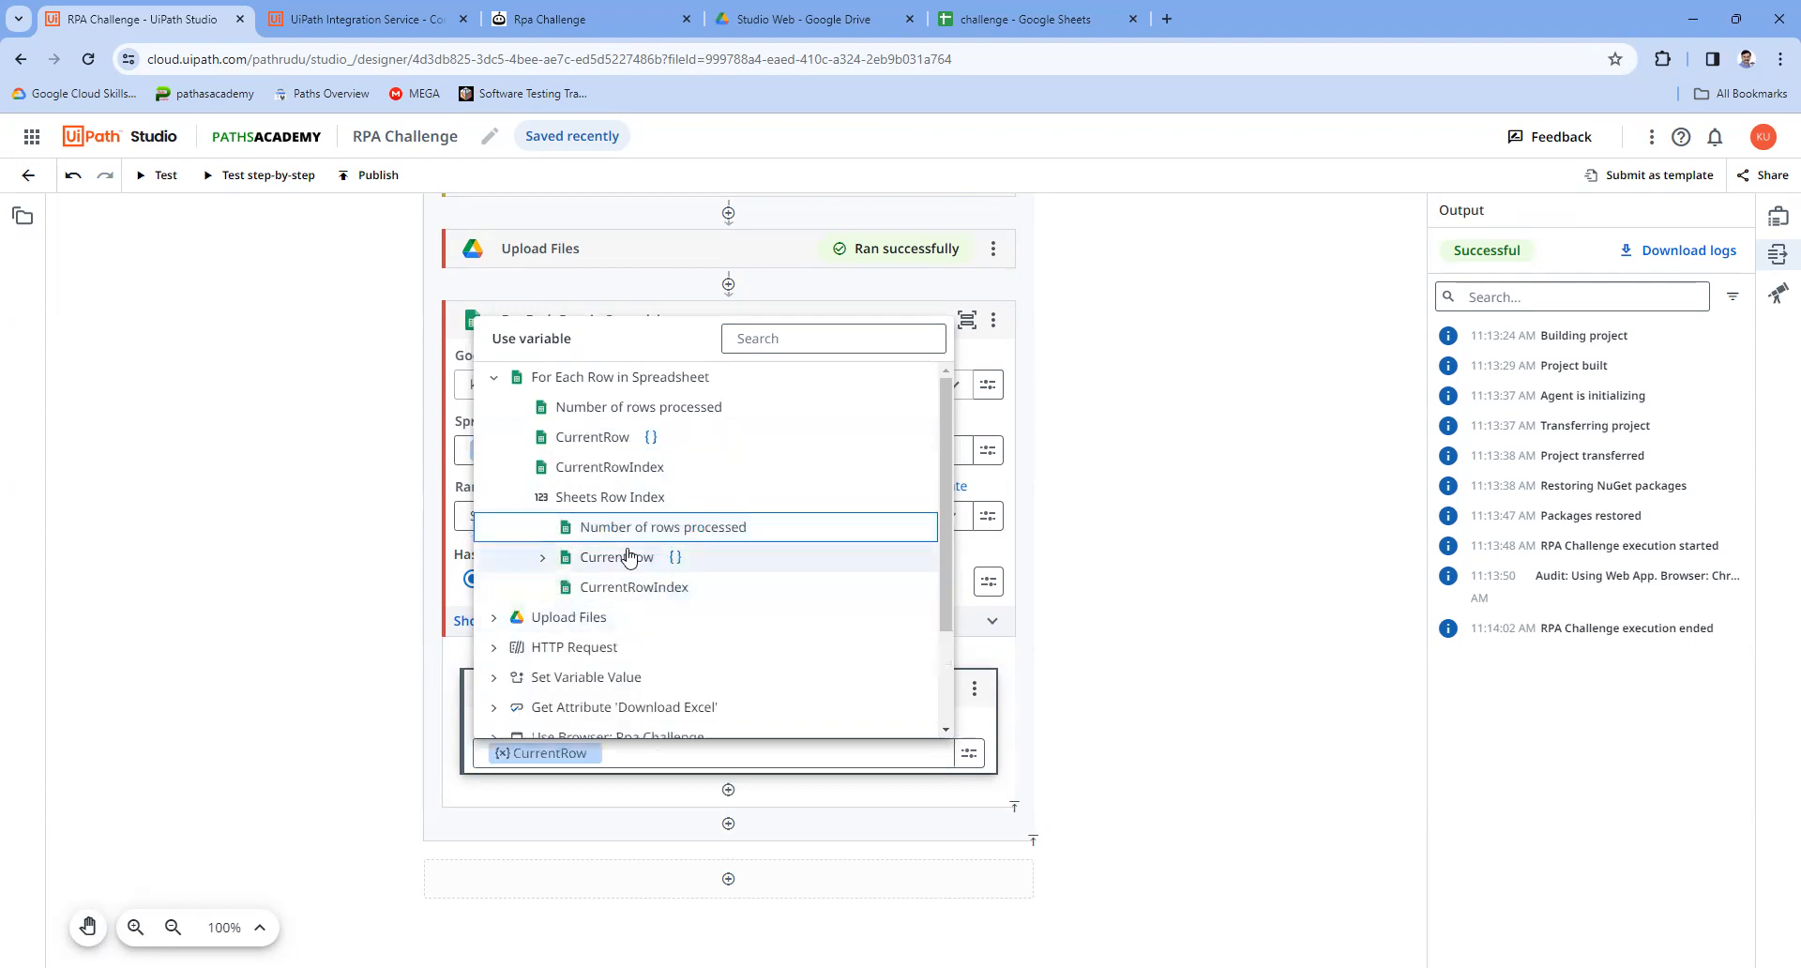
pyautogui.click(577, 436)
pyautogui.click(577, 437)
pyautogui.click(873, 747)
pyautogui.press('BackSpace')
pyautogui.press('BackSpace')
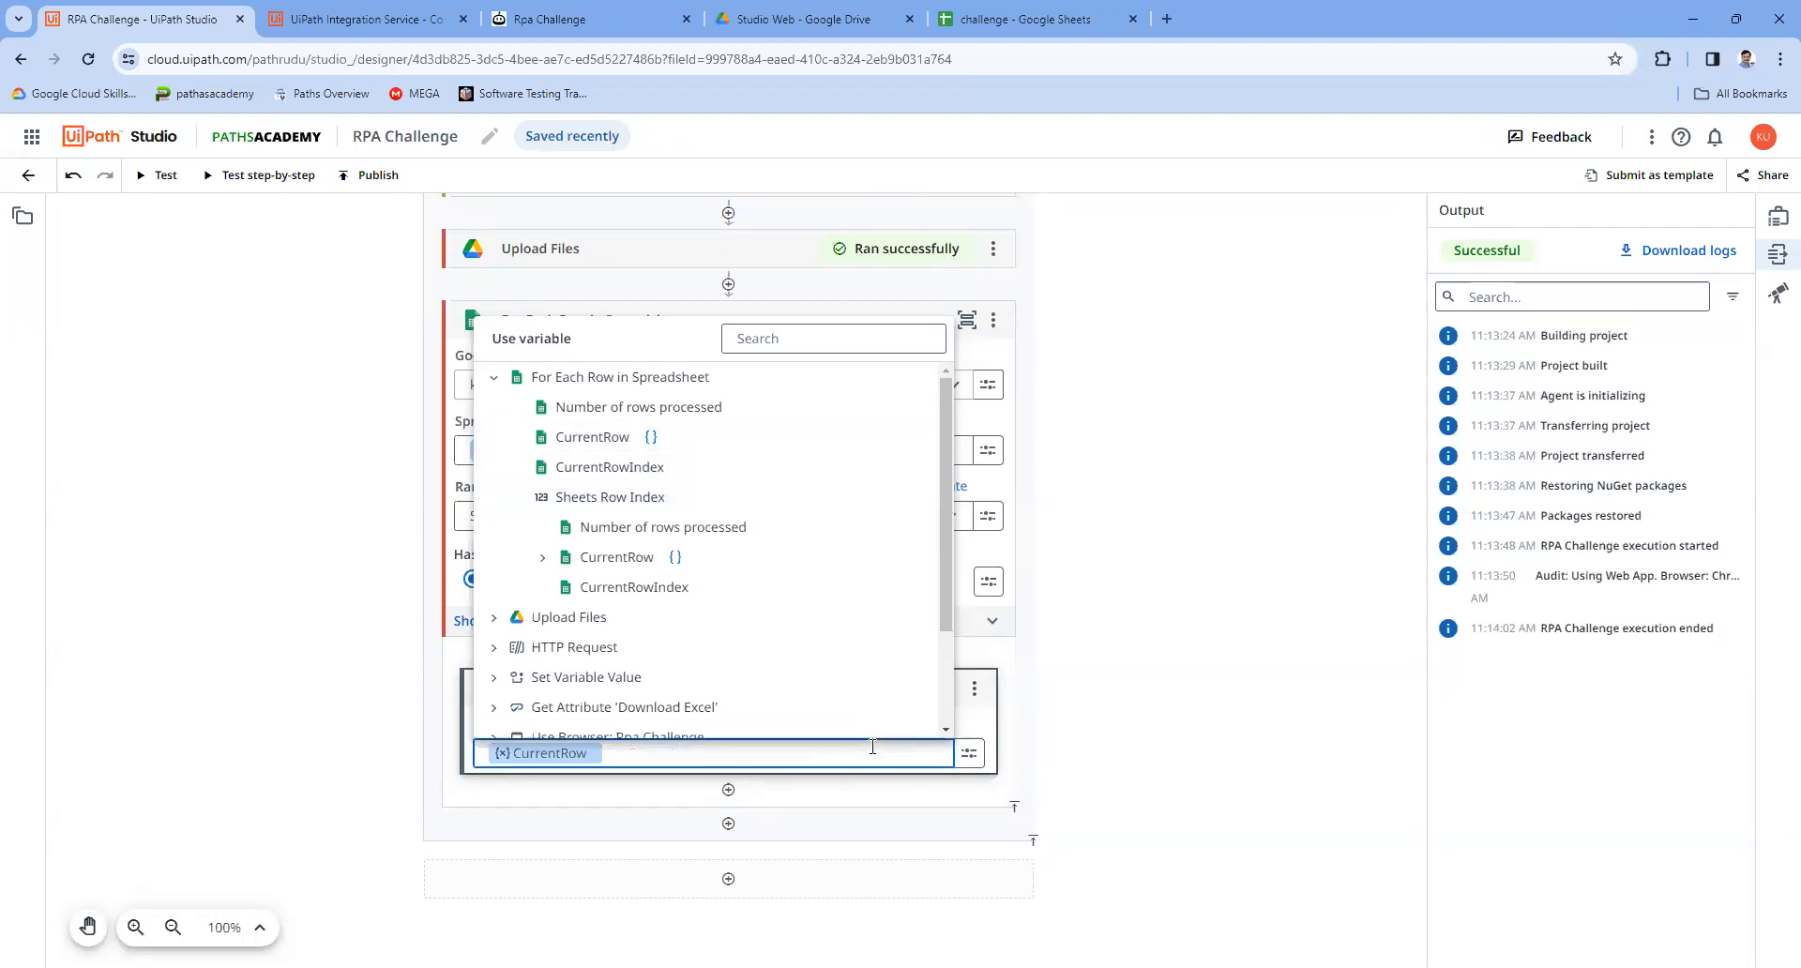
pyautogui.press('BackSpace')
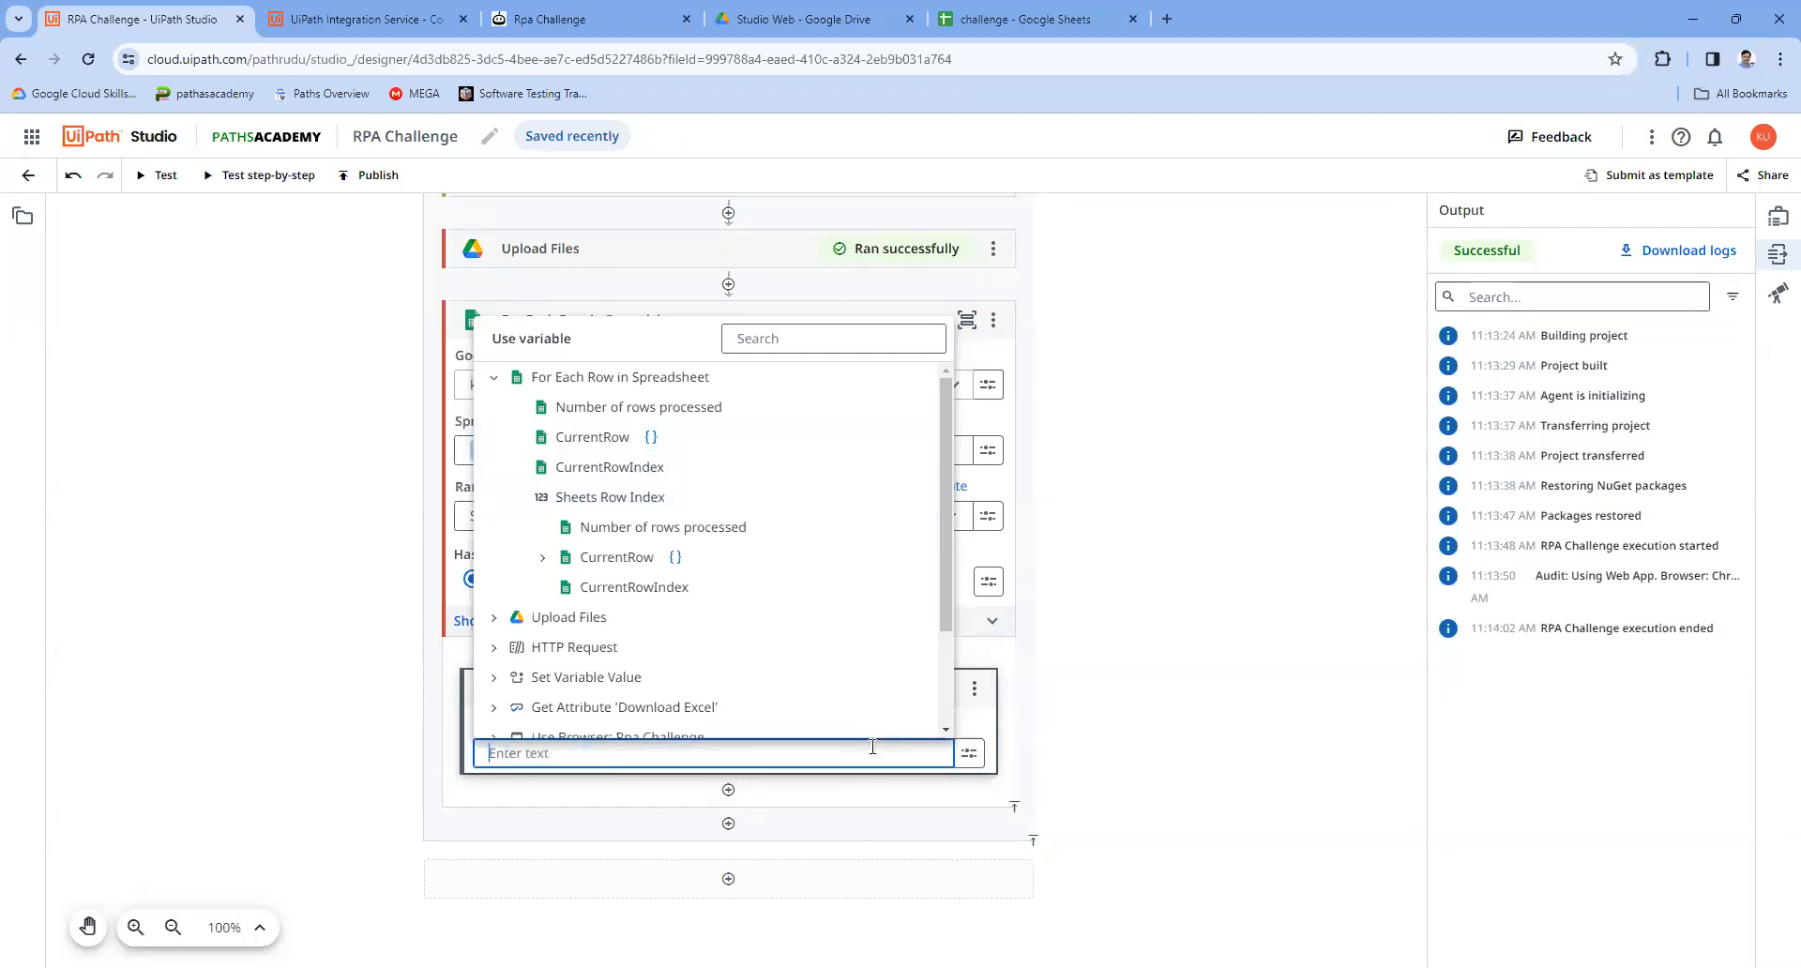
# Step: Start the Write Line text expression from the loop's CurrentRow variable as CurrentRow("").ToString, leaving the column name empty
pyautogui.click(969, 755)
pyautogui.click(1084, 909)
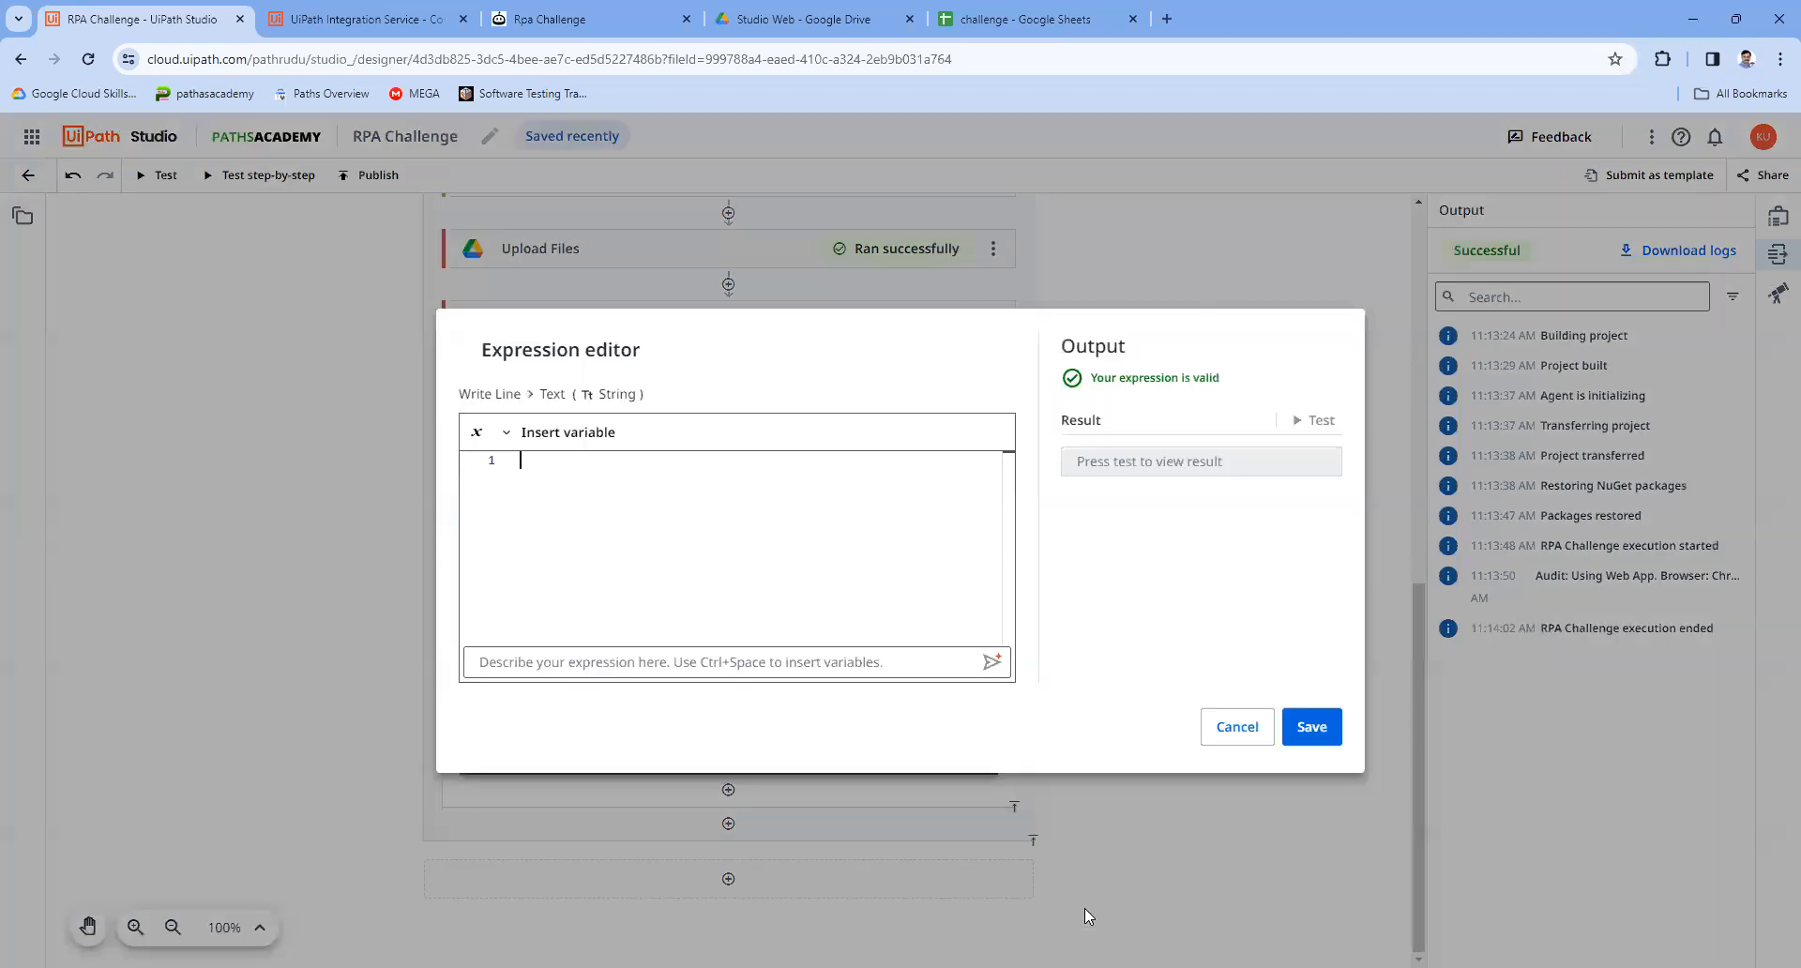
pyautogui.click(512, 433)
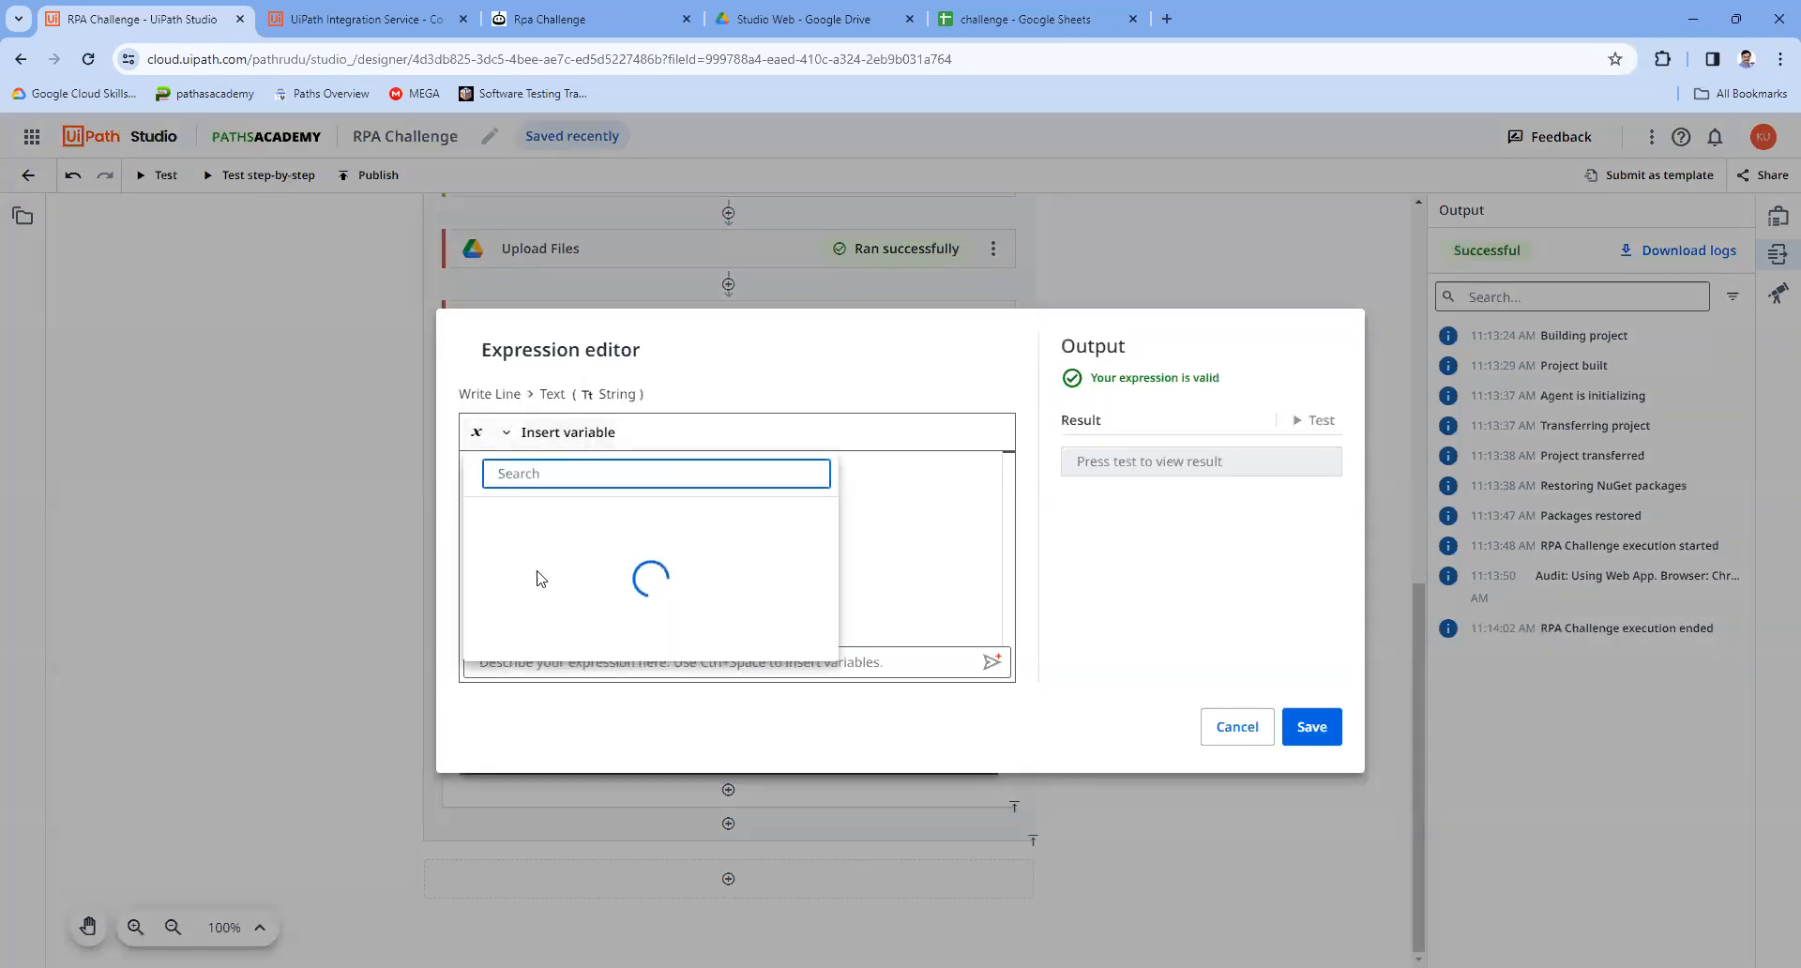
pyautogui.click(619, 581)
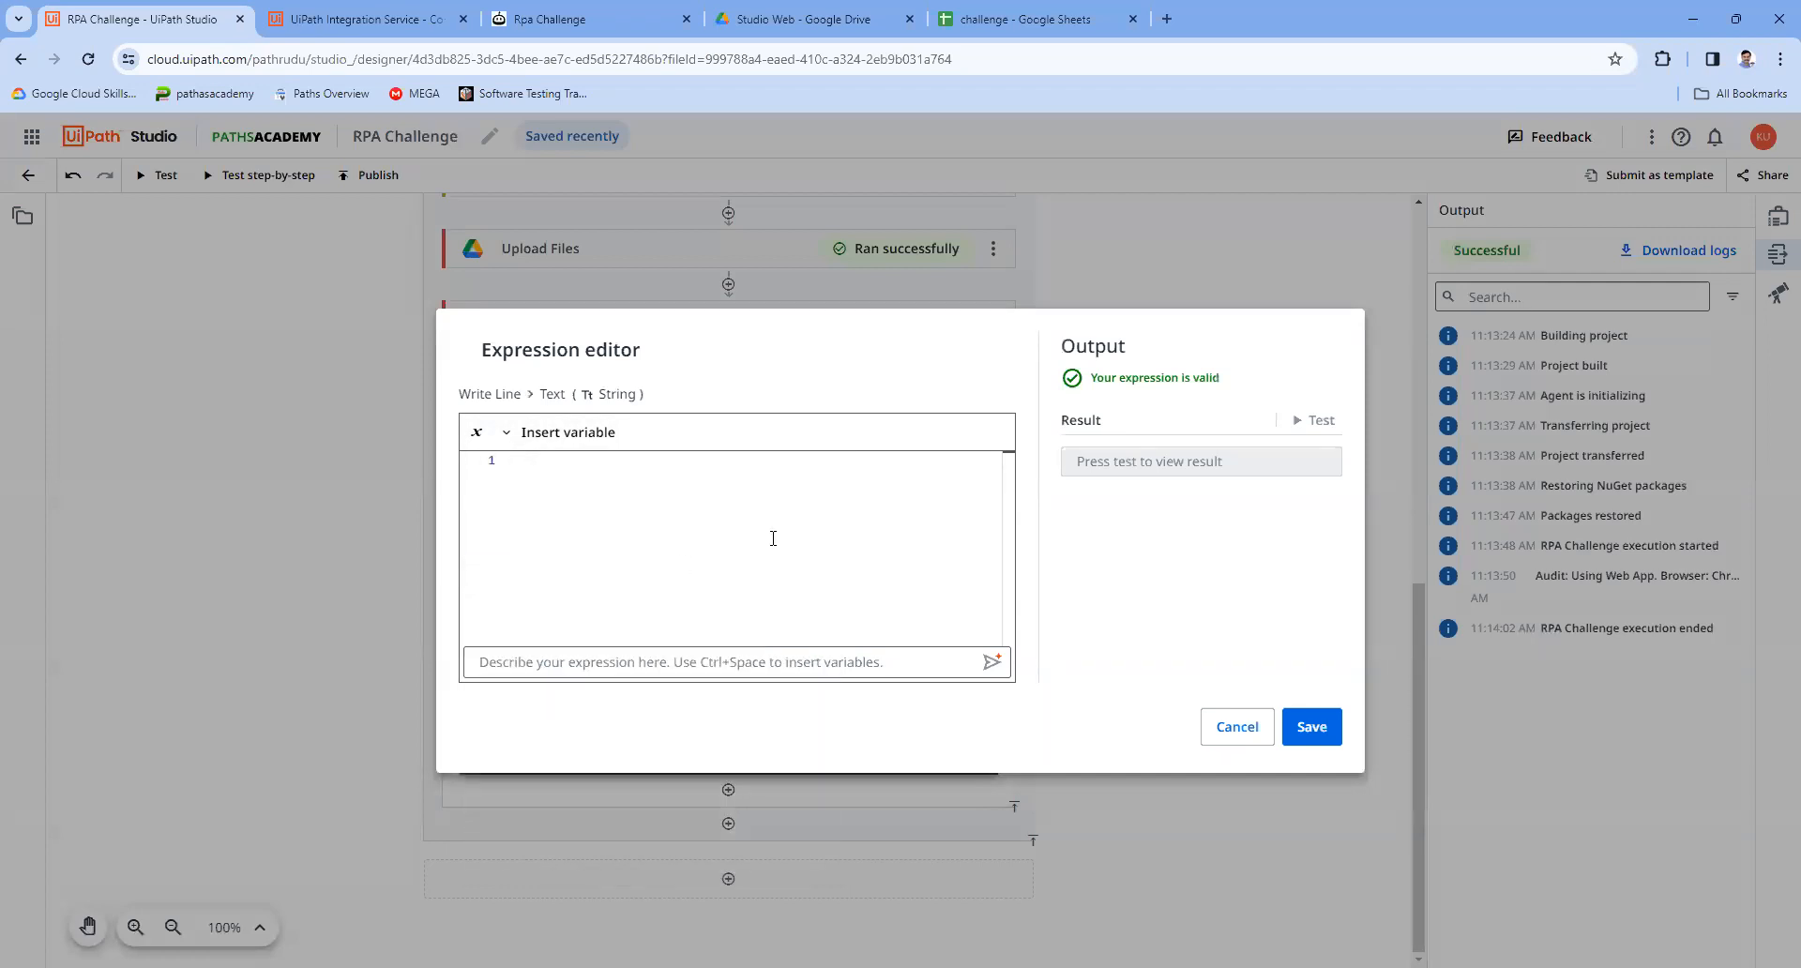
pyautogui.write('("')
pyautogui.press('End')
pyautogui.write('.ToString')
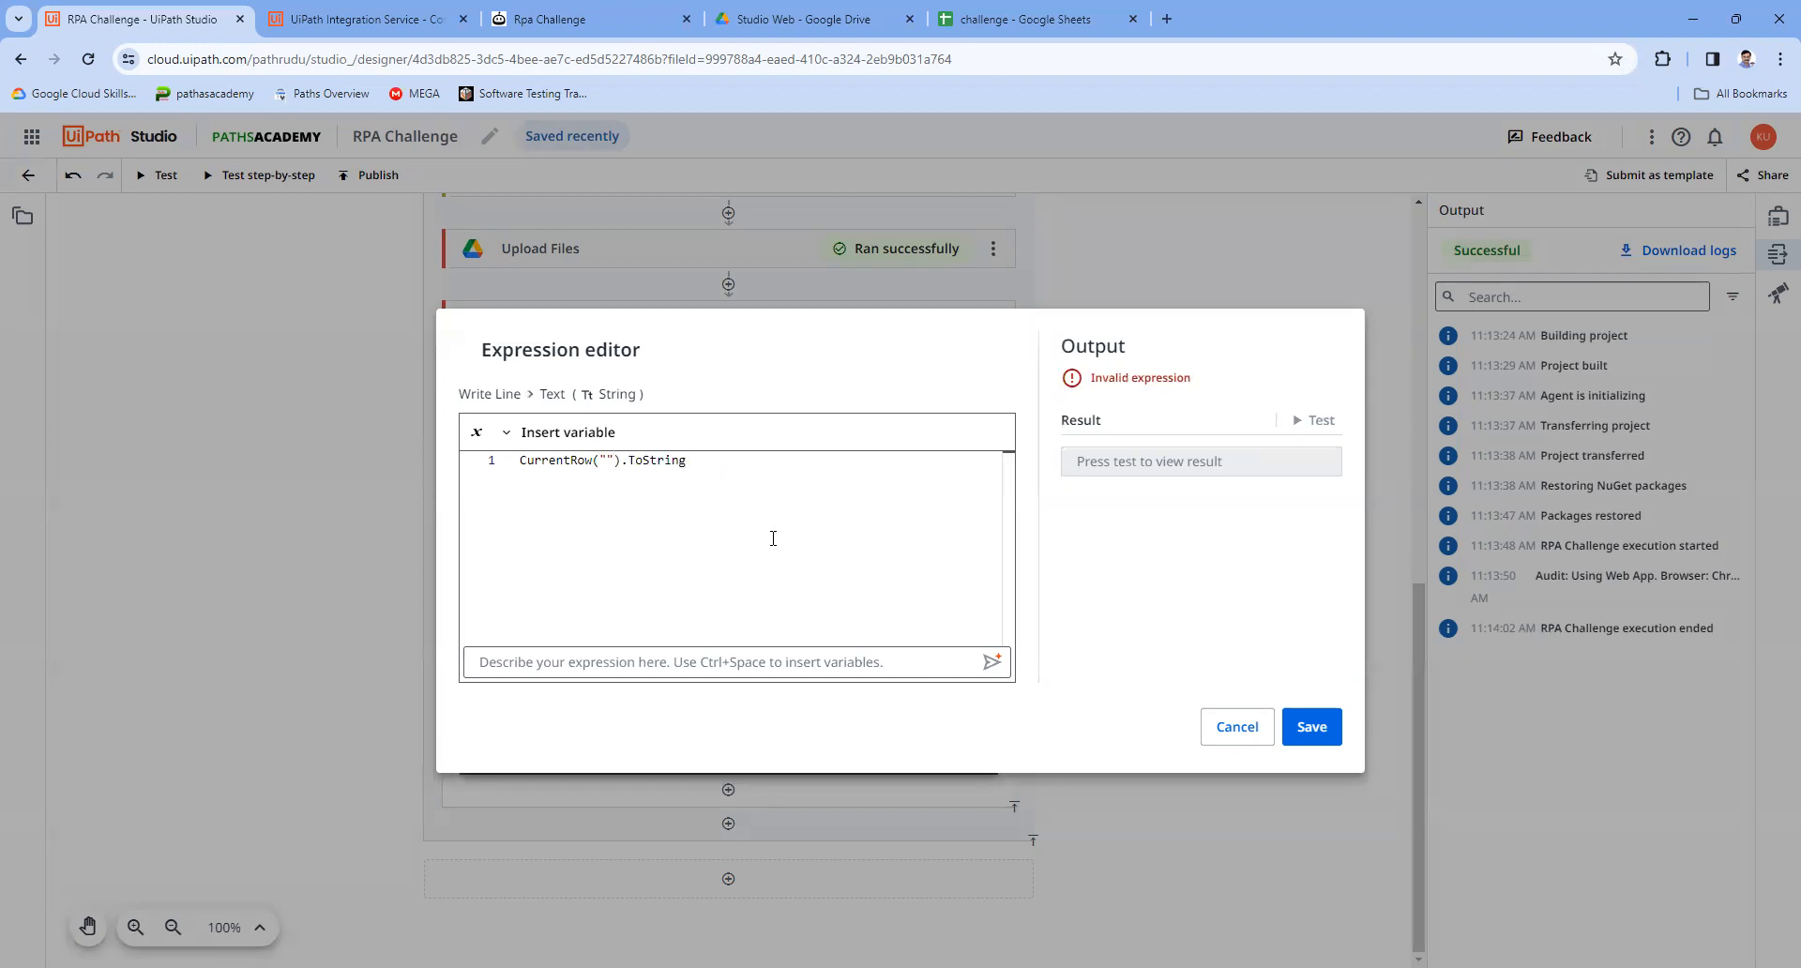
# Step: Copy the First Name header from the challenge sheet into the expression, making it CurrentRow("First Name").ToString, and save it
pyautogui.click(1092, 9)
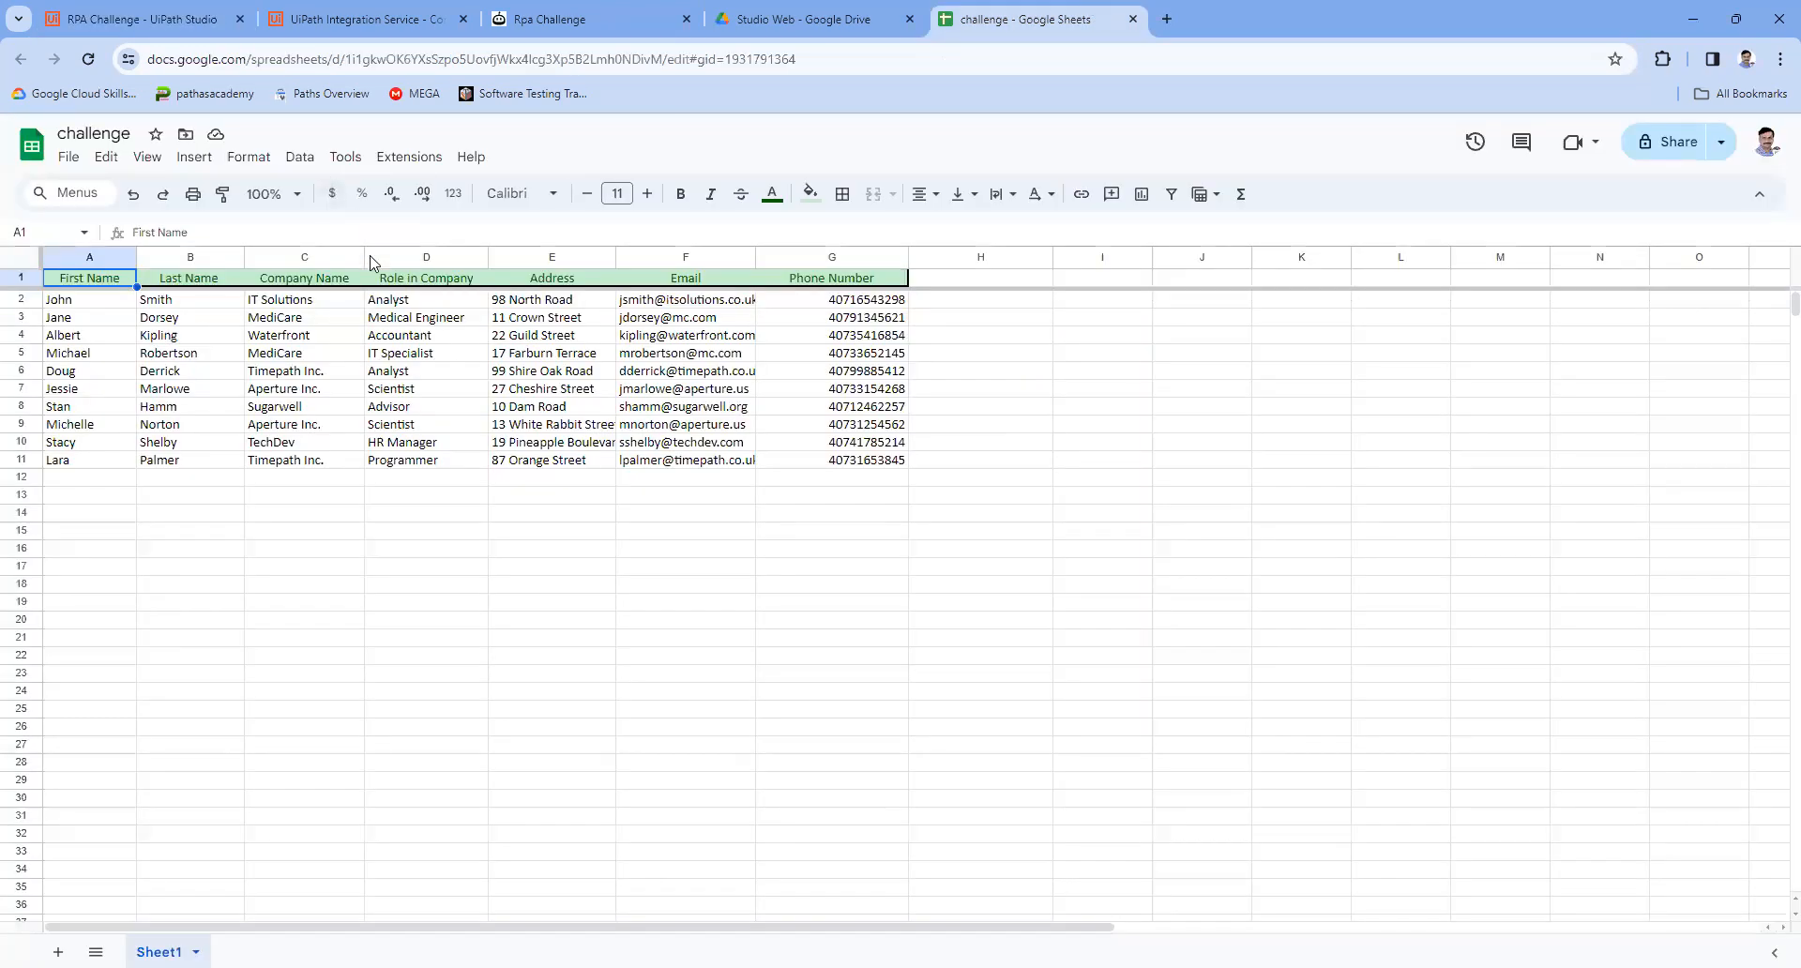
pyautogui.moveTo(274, 238); pyautogui.dragTo(130, 242)
pyautogui.hotkey('ctrl', 'c')
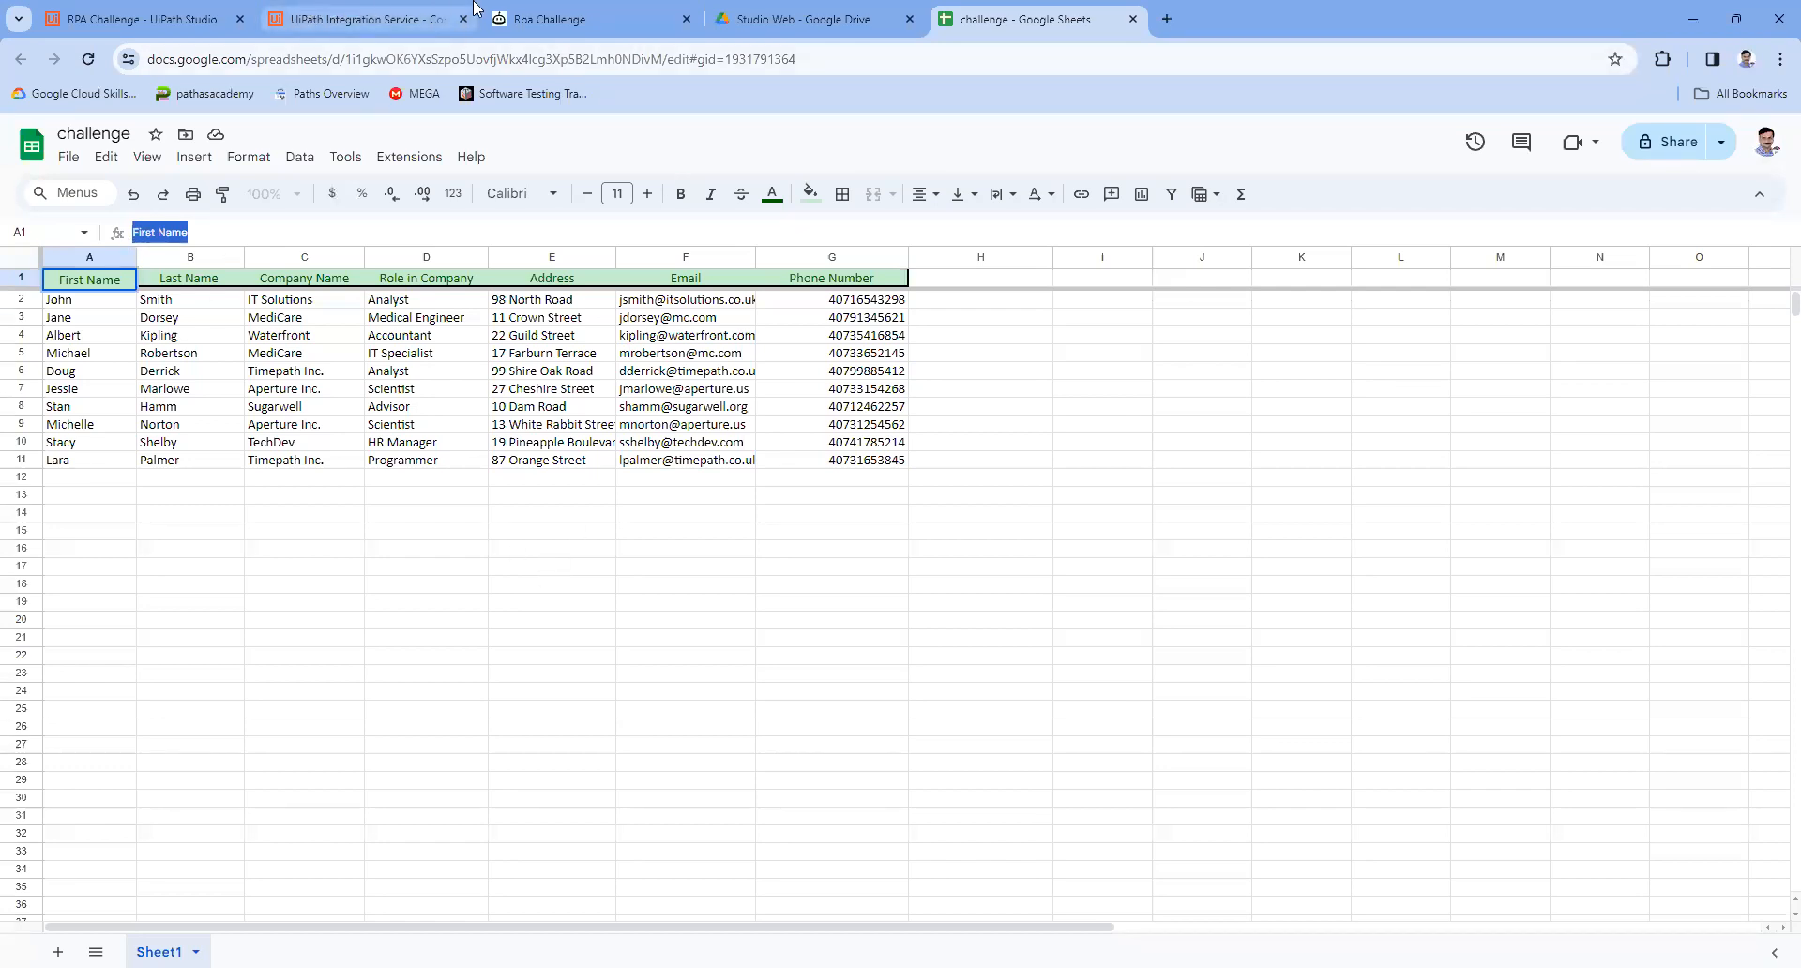
pyautogui.click(150, 19)
pyautogui.click(607, 461)
pyautogui.hotkey('ctrl', 'v')
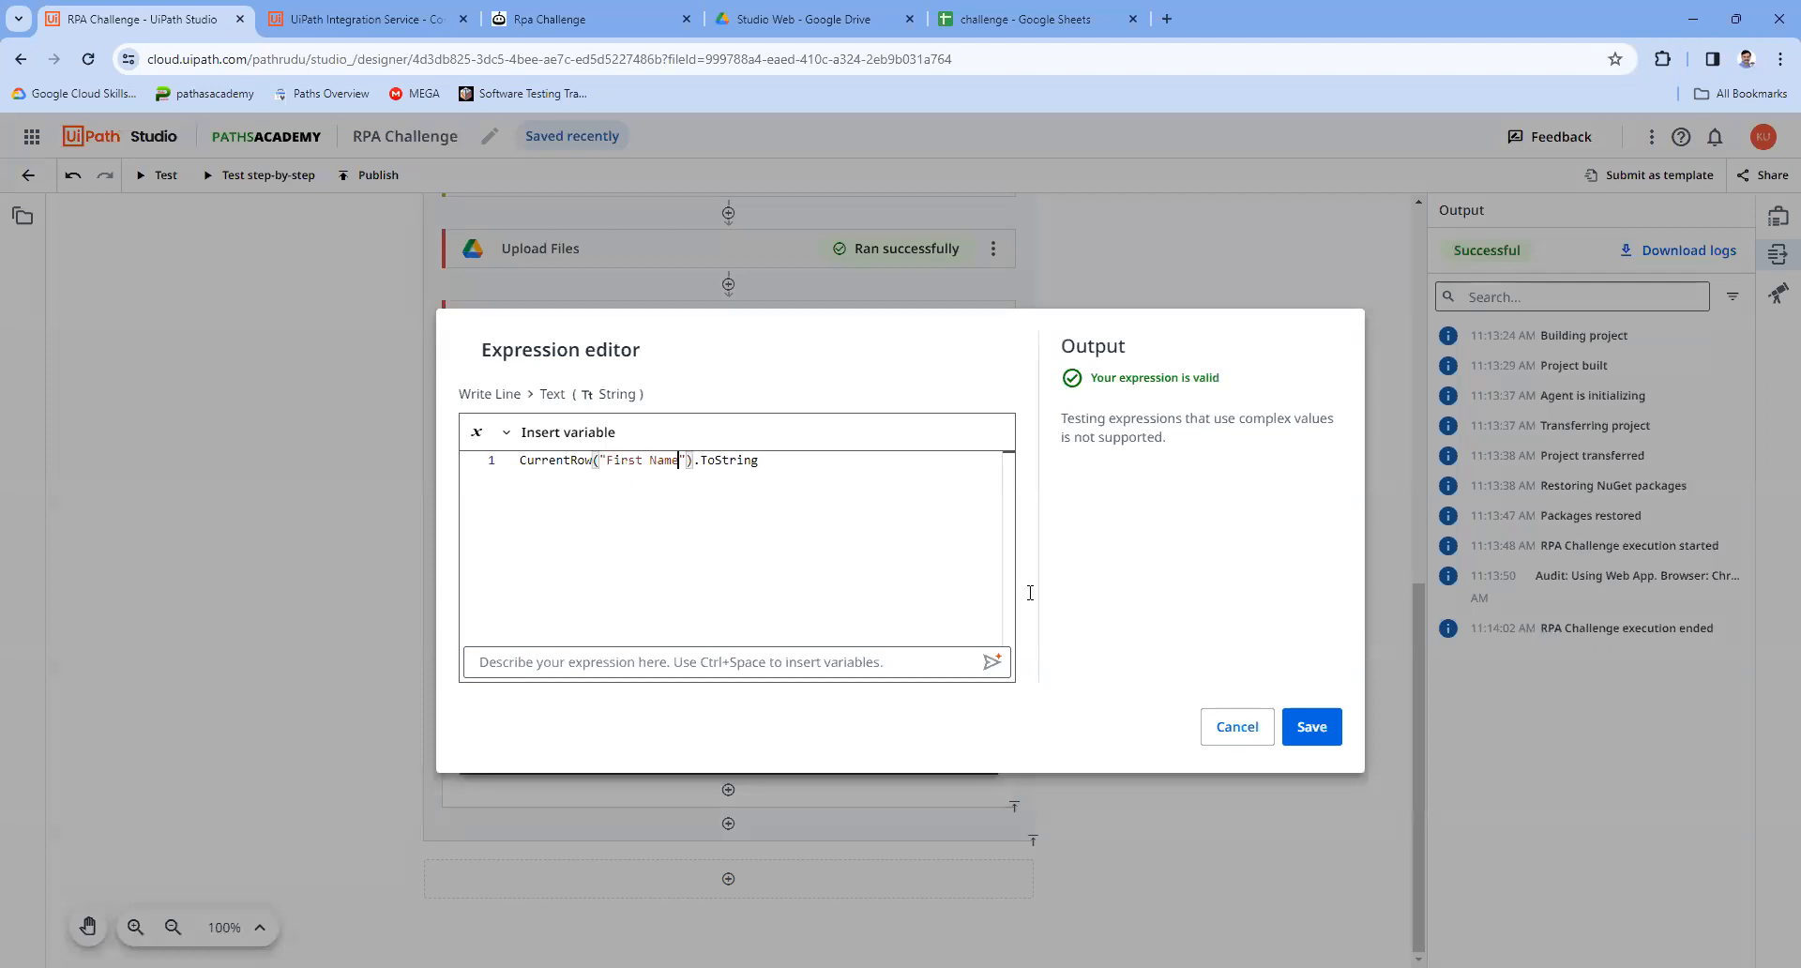
pyautogui.click(1312, 727)
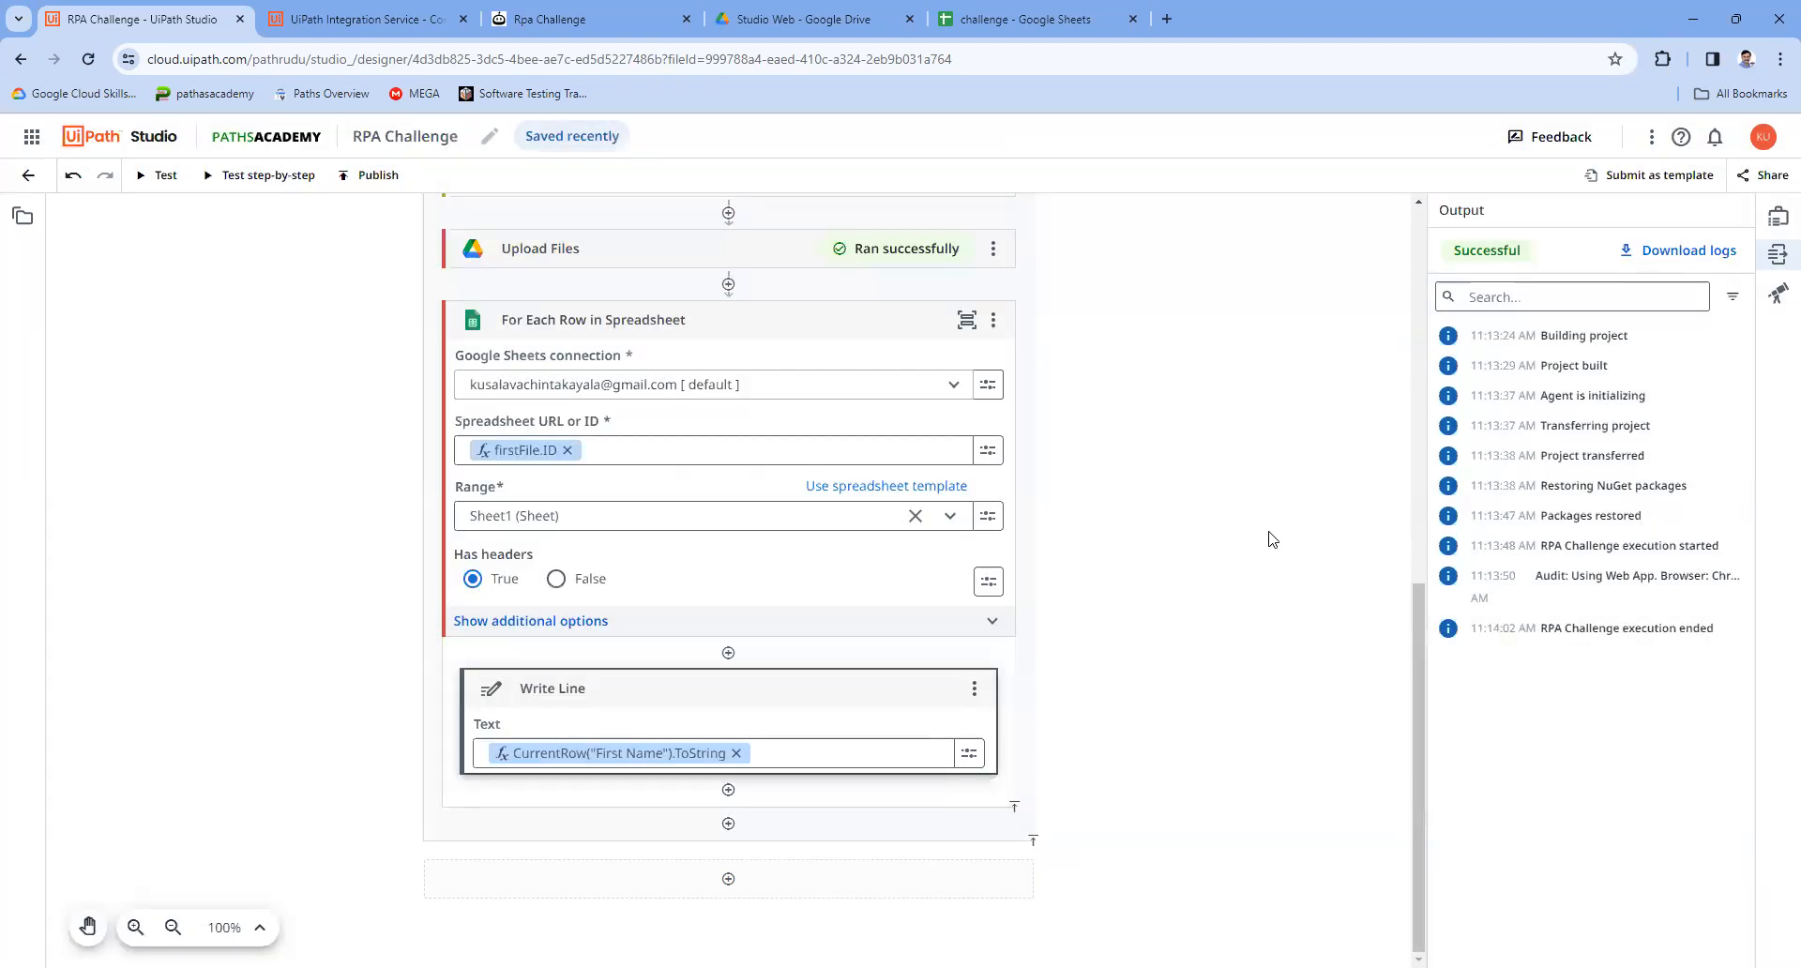
# Step: Close the challenge spreadsheet and move the challenge file in Google Drive's Studio Web folder to trash
pyautogui.click(1135, 20)
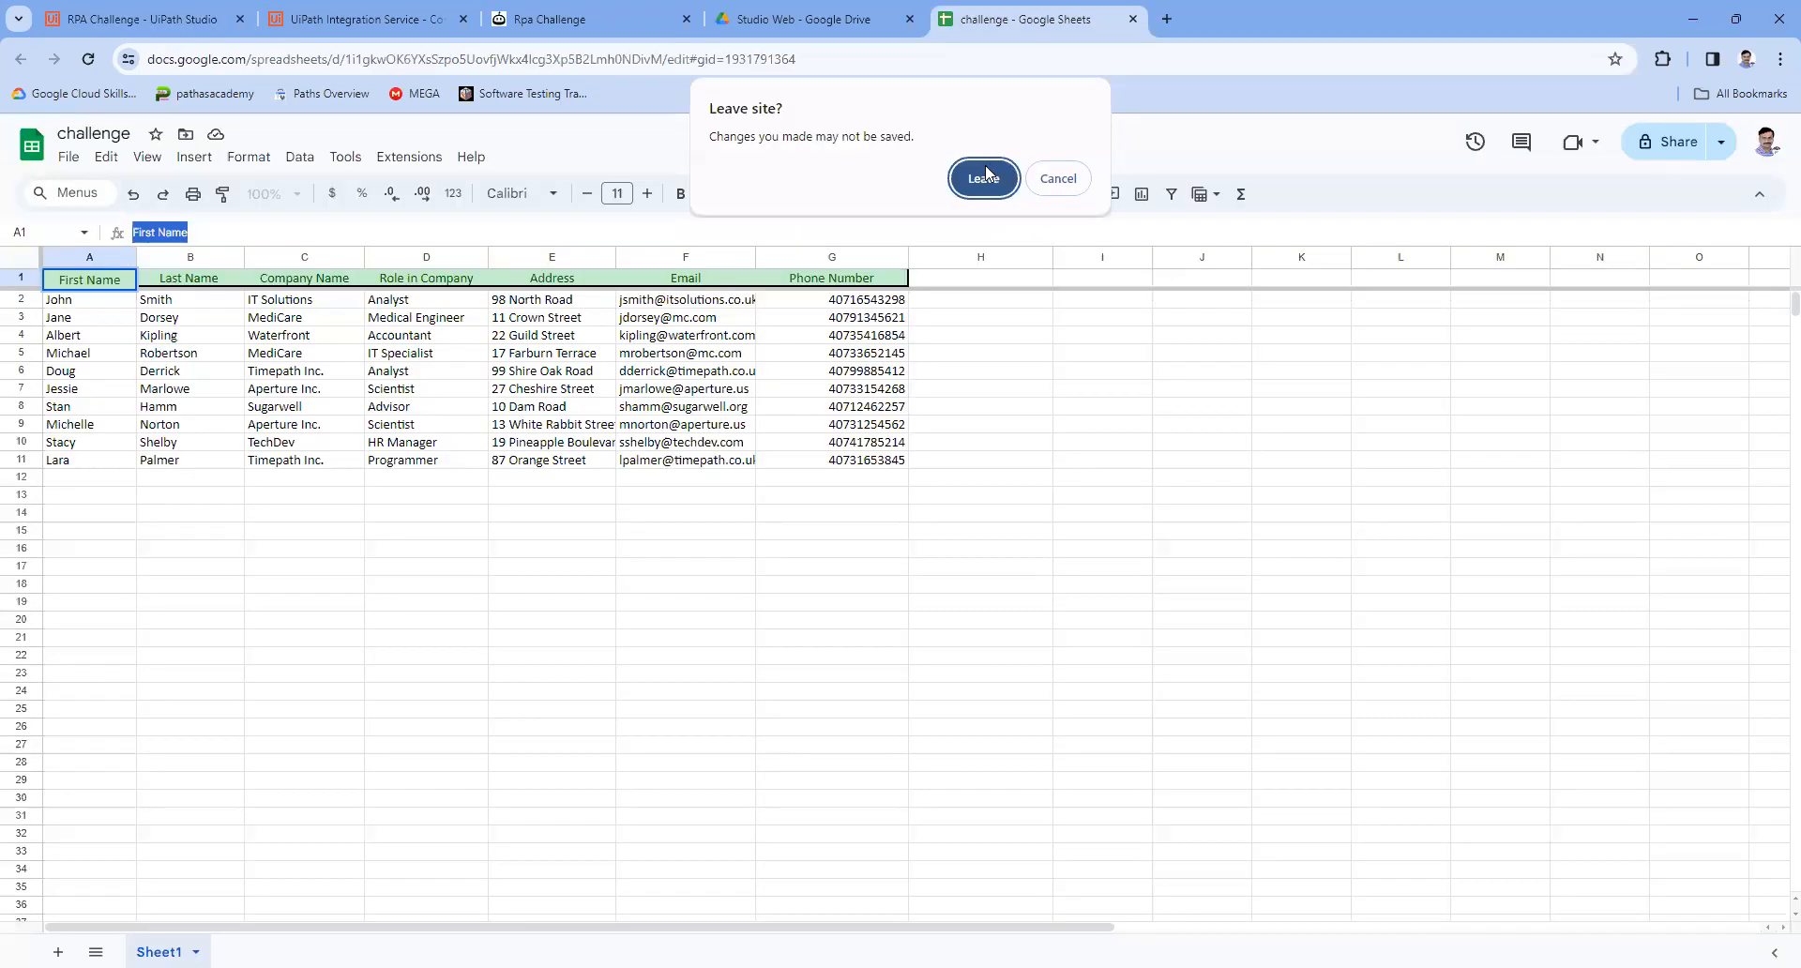
pyautogui.click(985, 174)
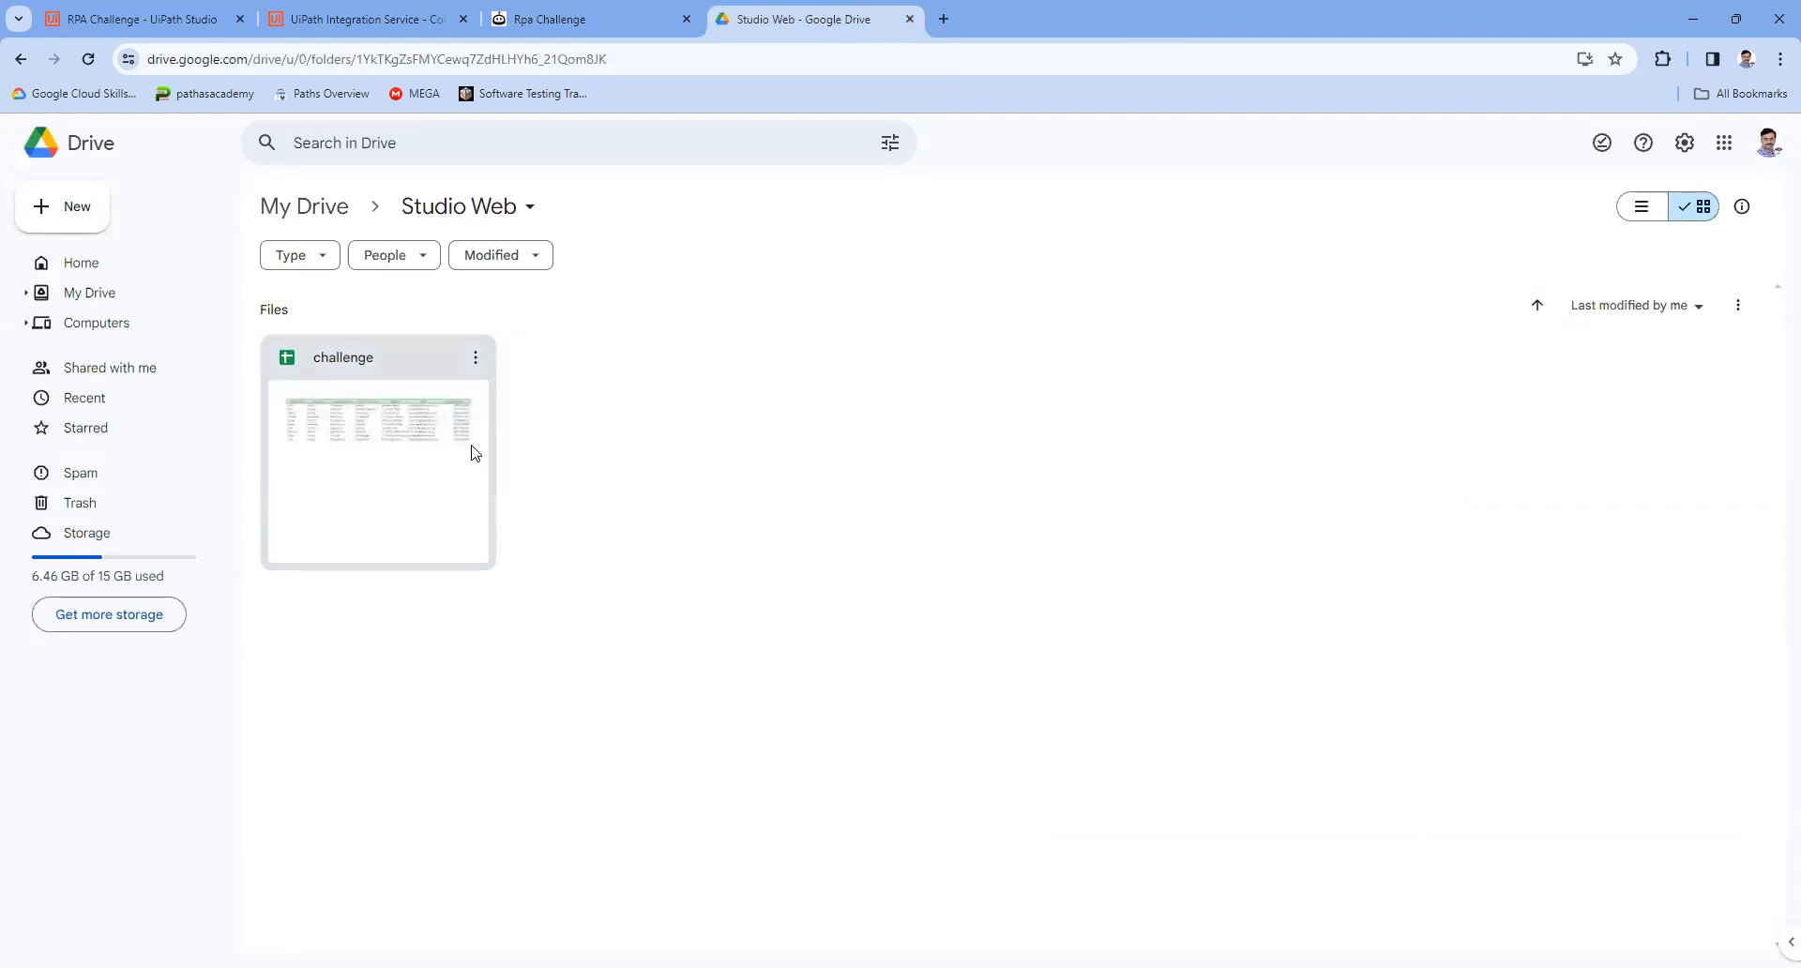
pyautogui.click(476, 358)
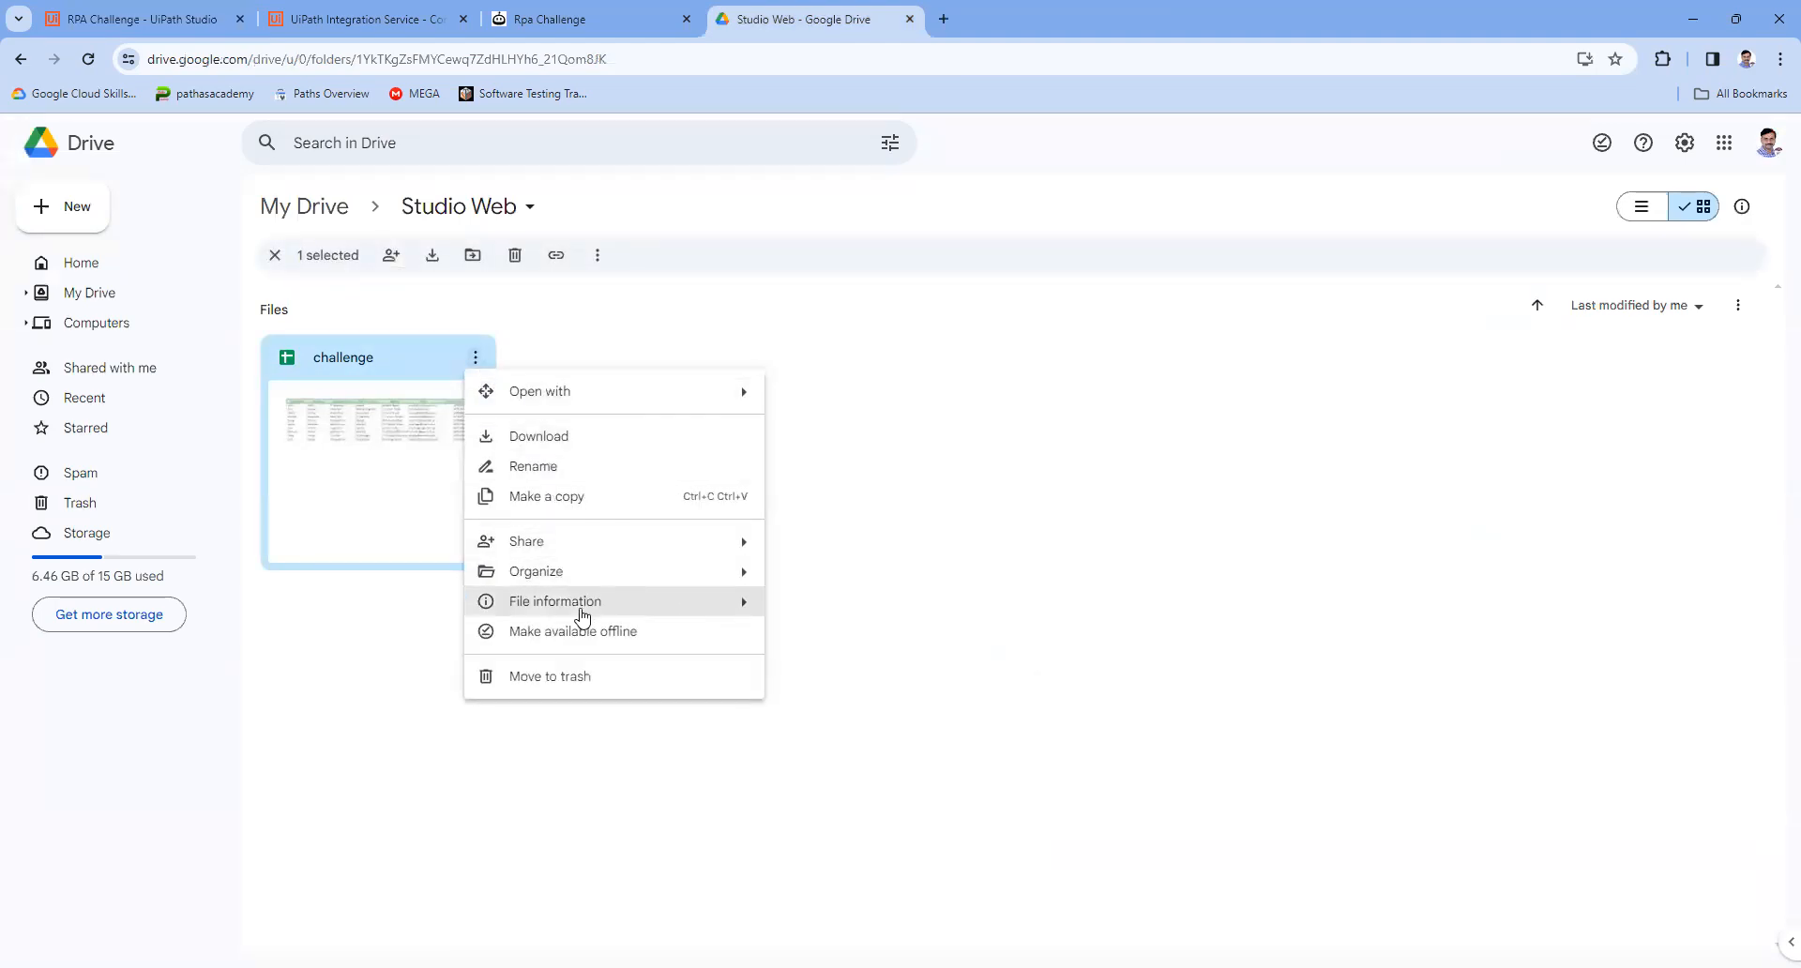
pyautogui.click(600, 677)
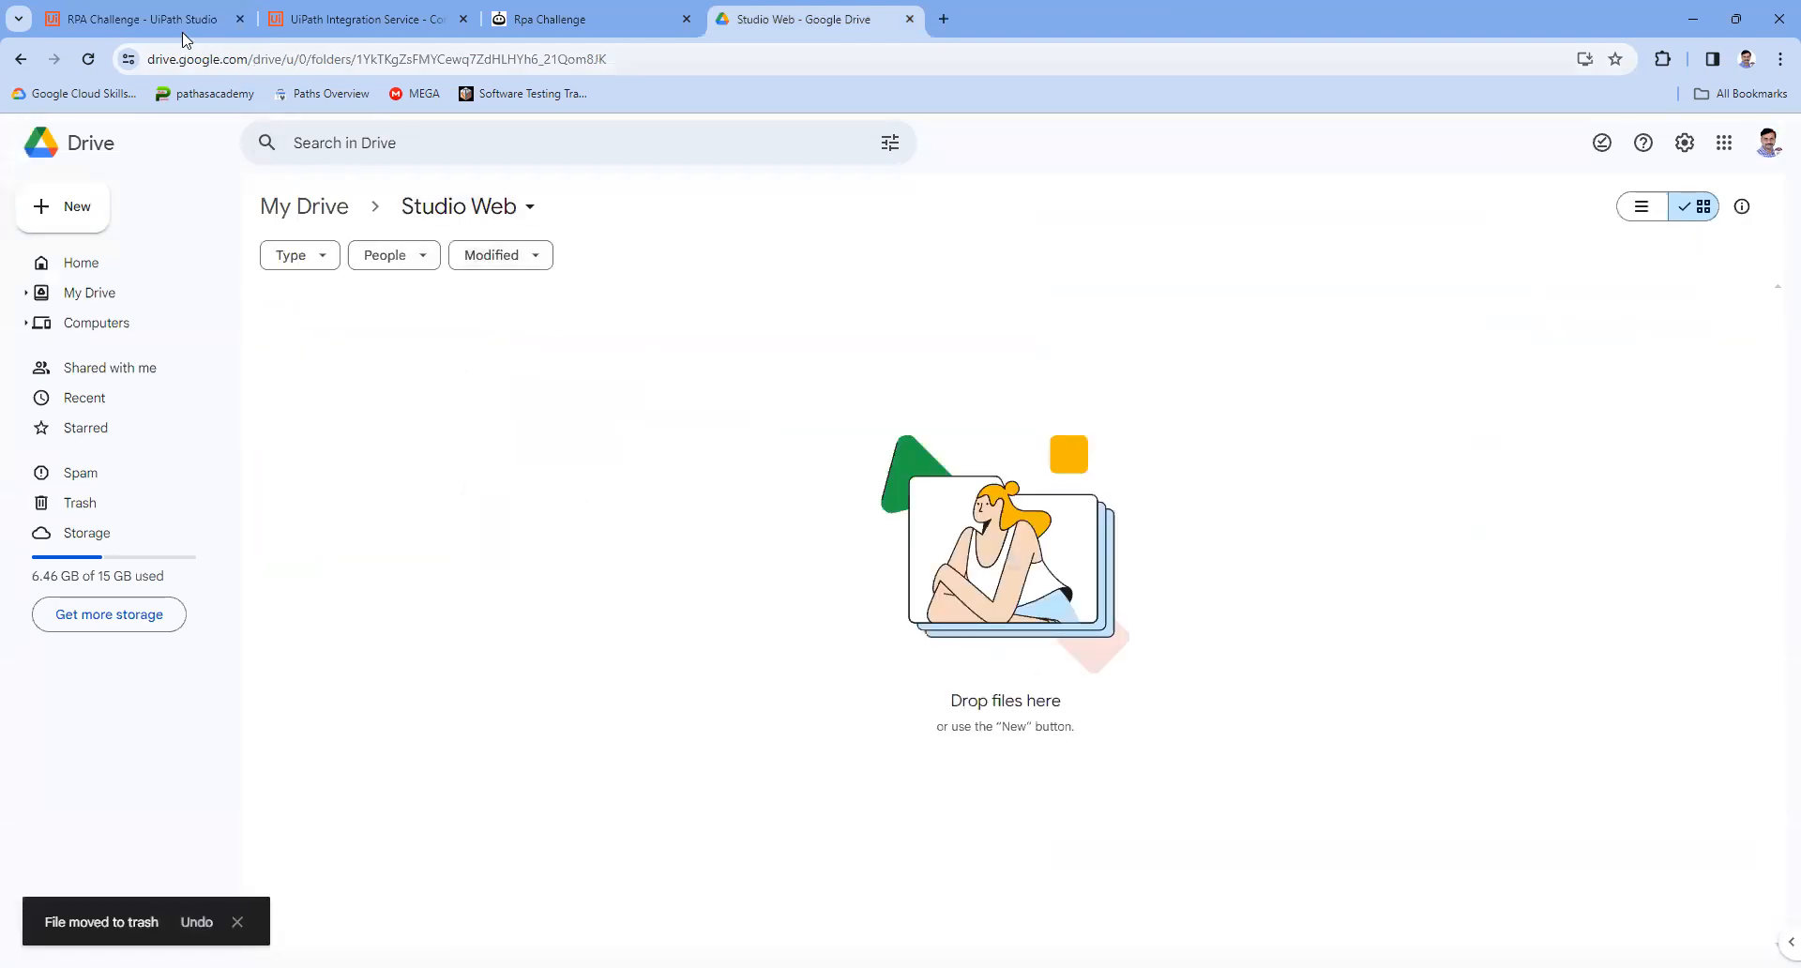
# Step: Switch to UiPath Studio, test the workflow, and delete the Write Line activity from the loop
pyautogui.click(163, 22)
pyautogui.click(158, 175)
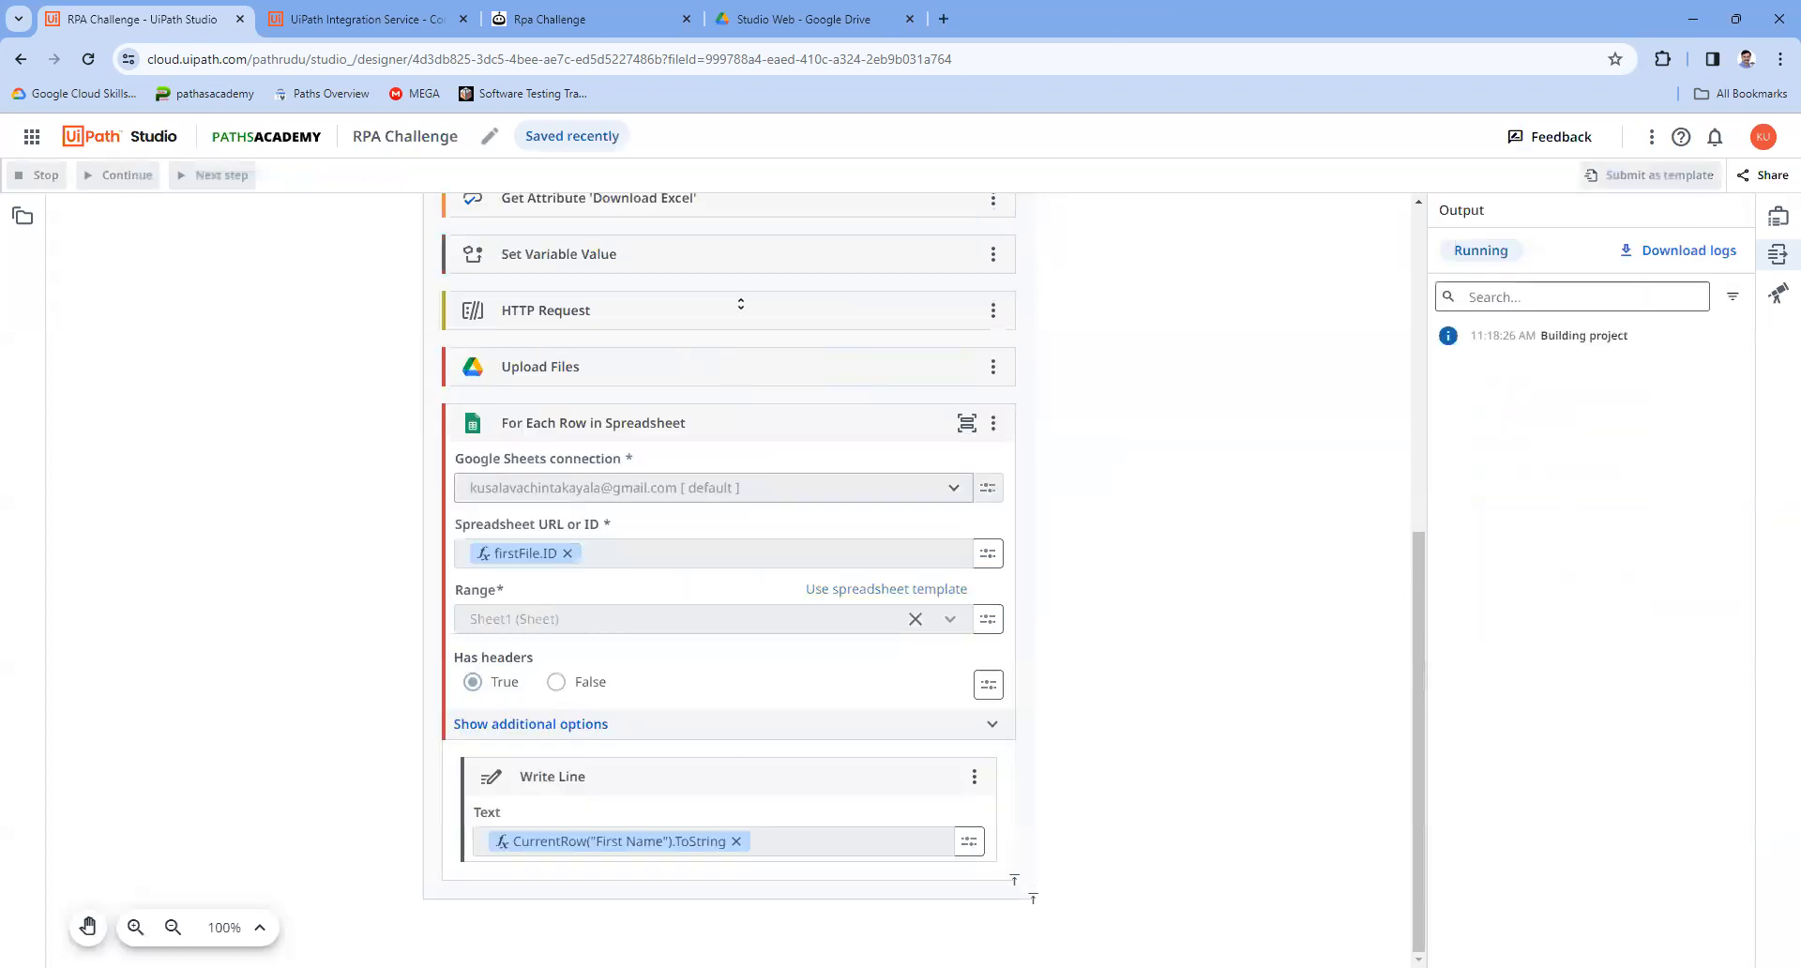
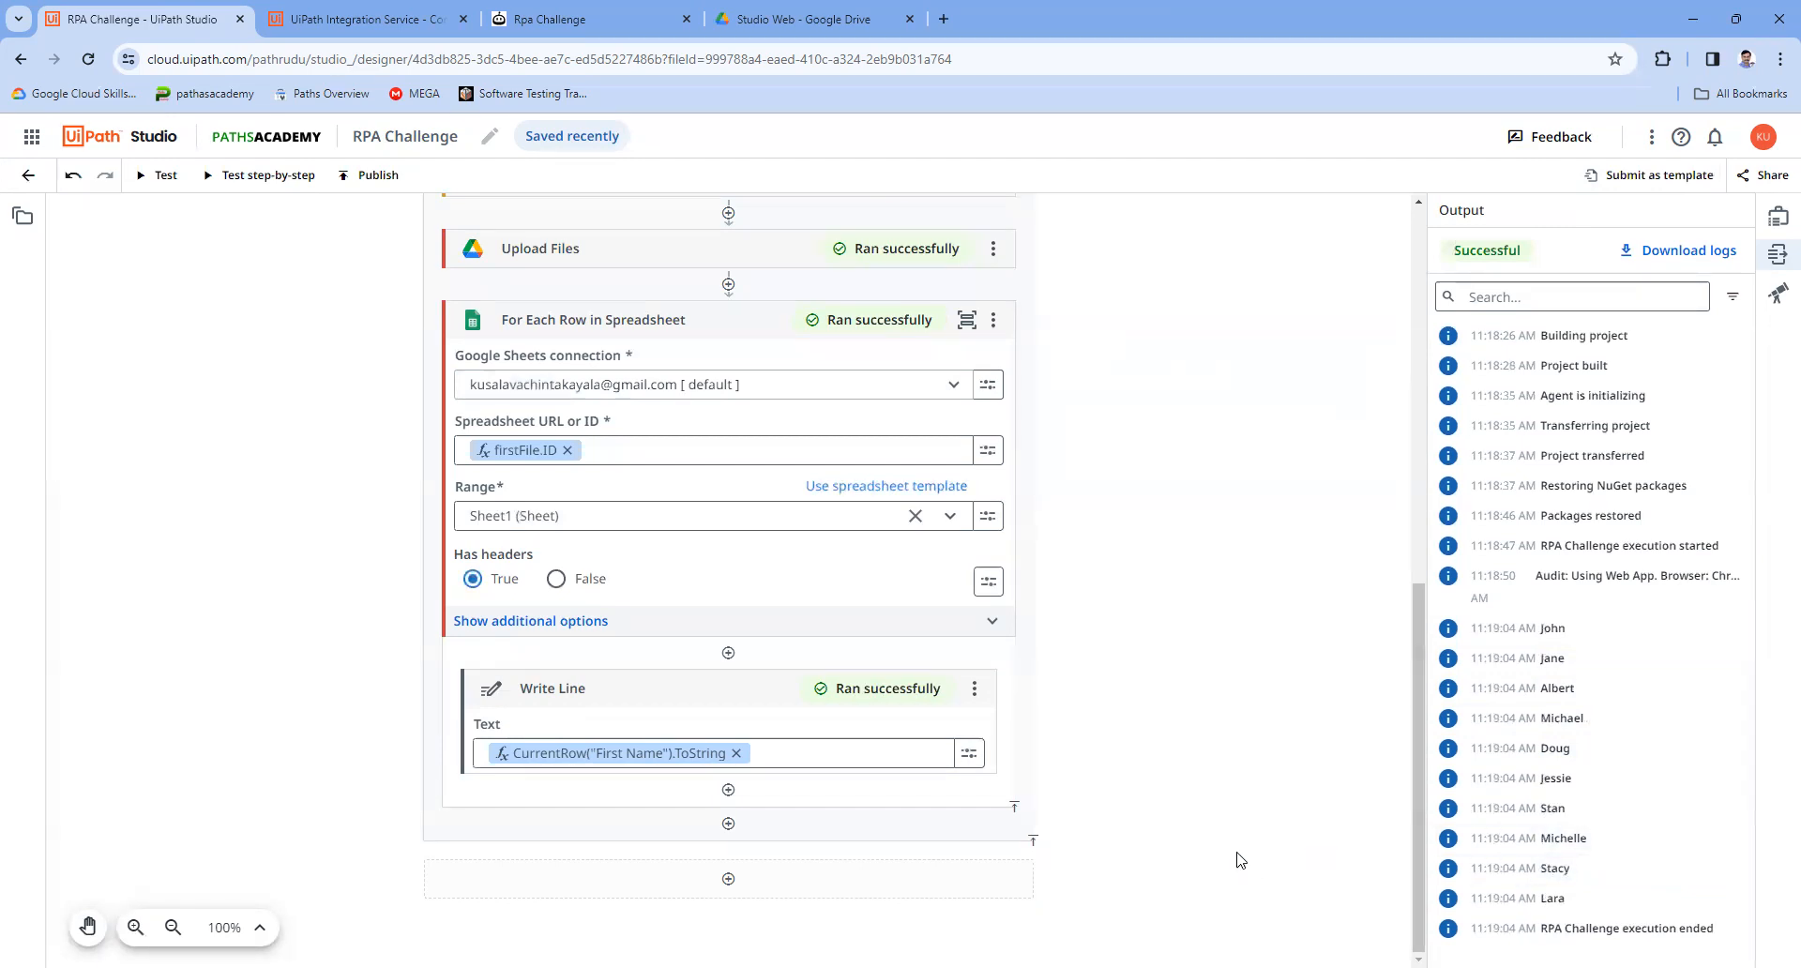
pyautogui.click(975, 689)
pyautogui.click(1021, 609)
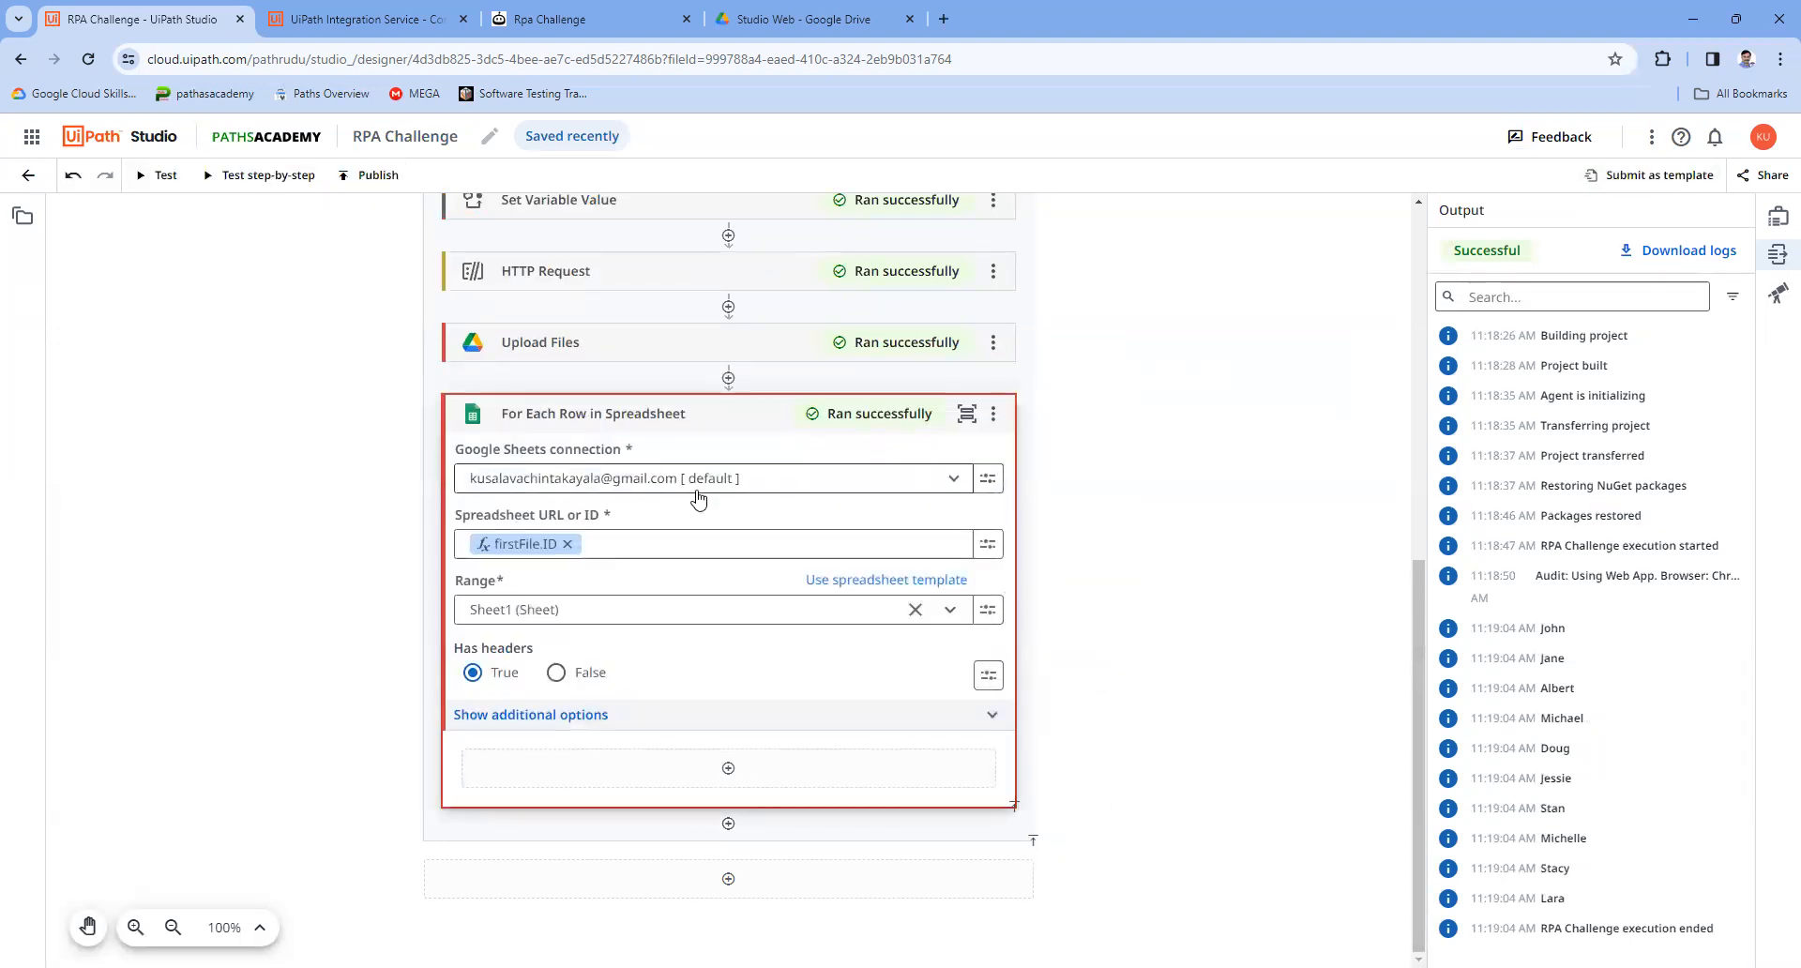
# Step: Examine the additional options of the Use Browser: Rpa Challenge activity and collapse its Timings section
pyautogui.click(728, 767)
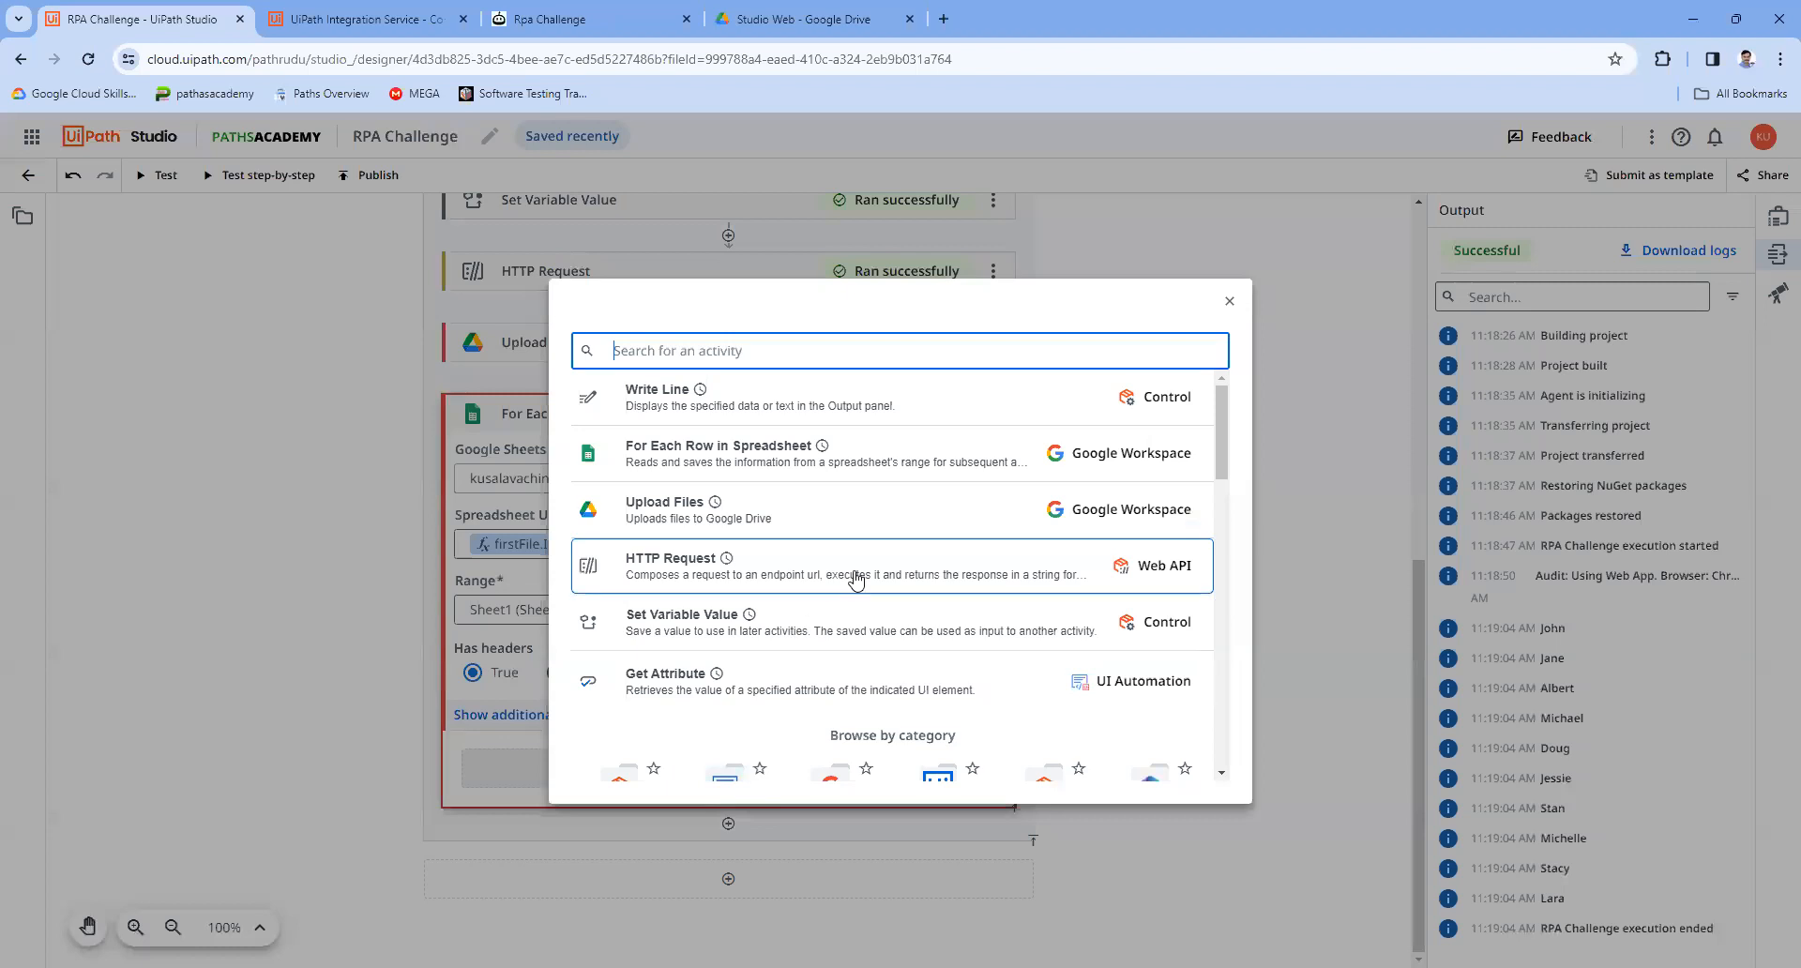
pyautogui.click(1229, 301)
pyautogui.scroll(5, 1177, 668)
pyautogui.scroll(-1, 1178, 668)
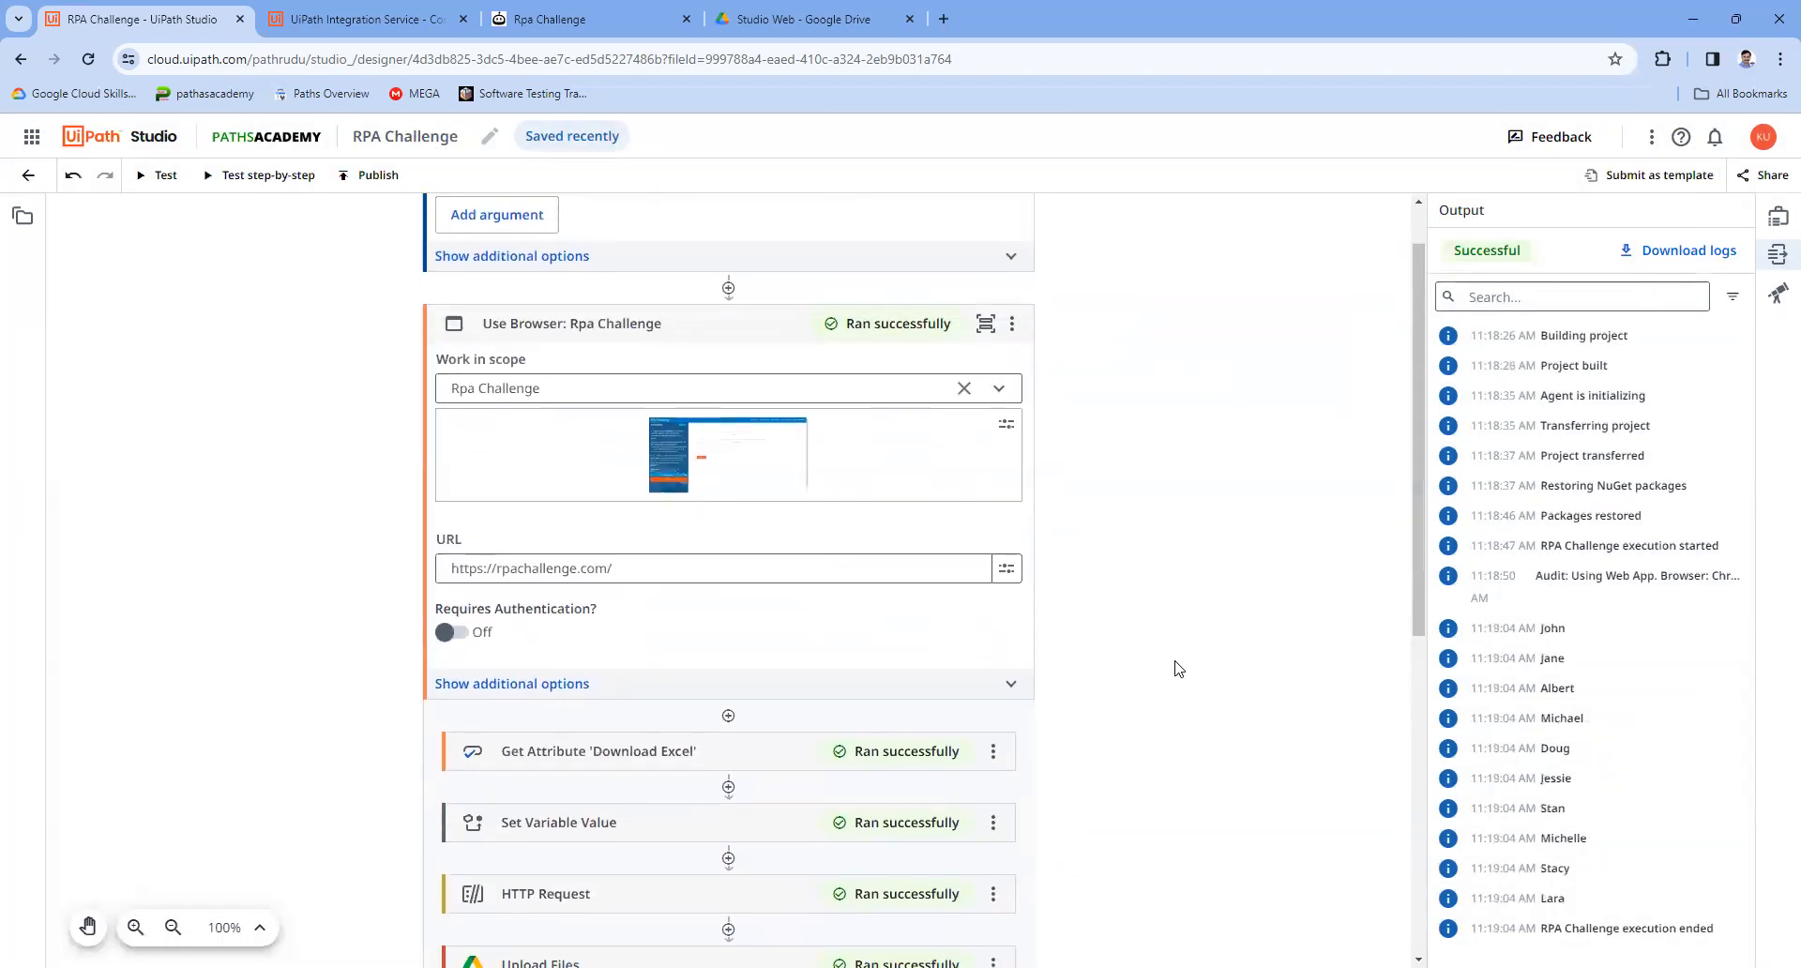
pyautogui.click(1006, 531)
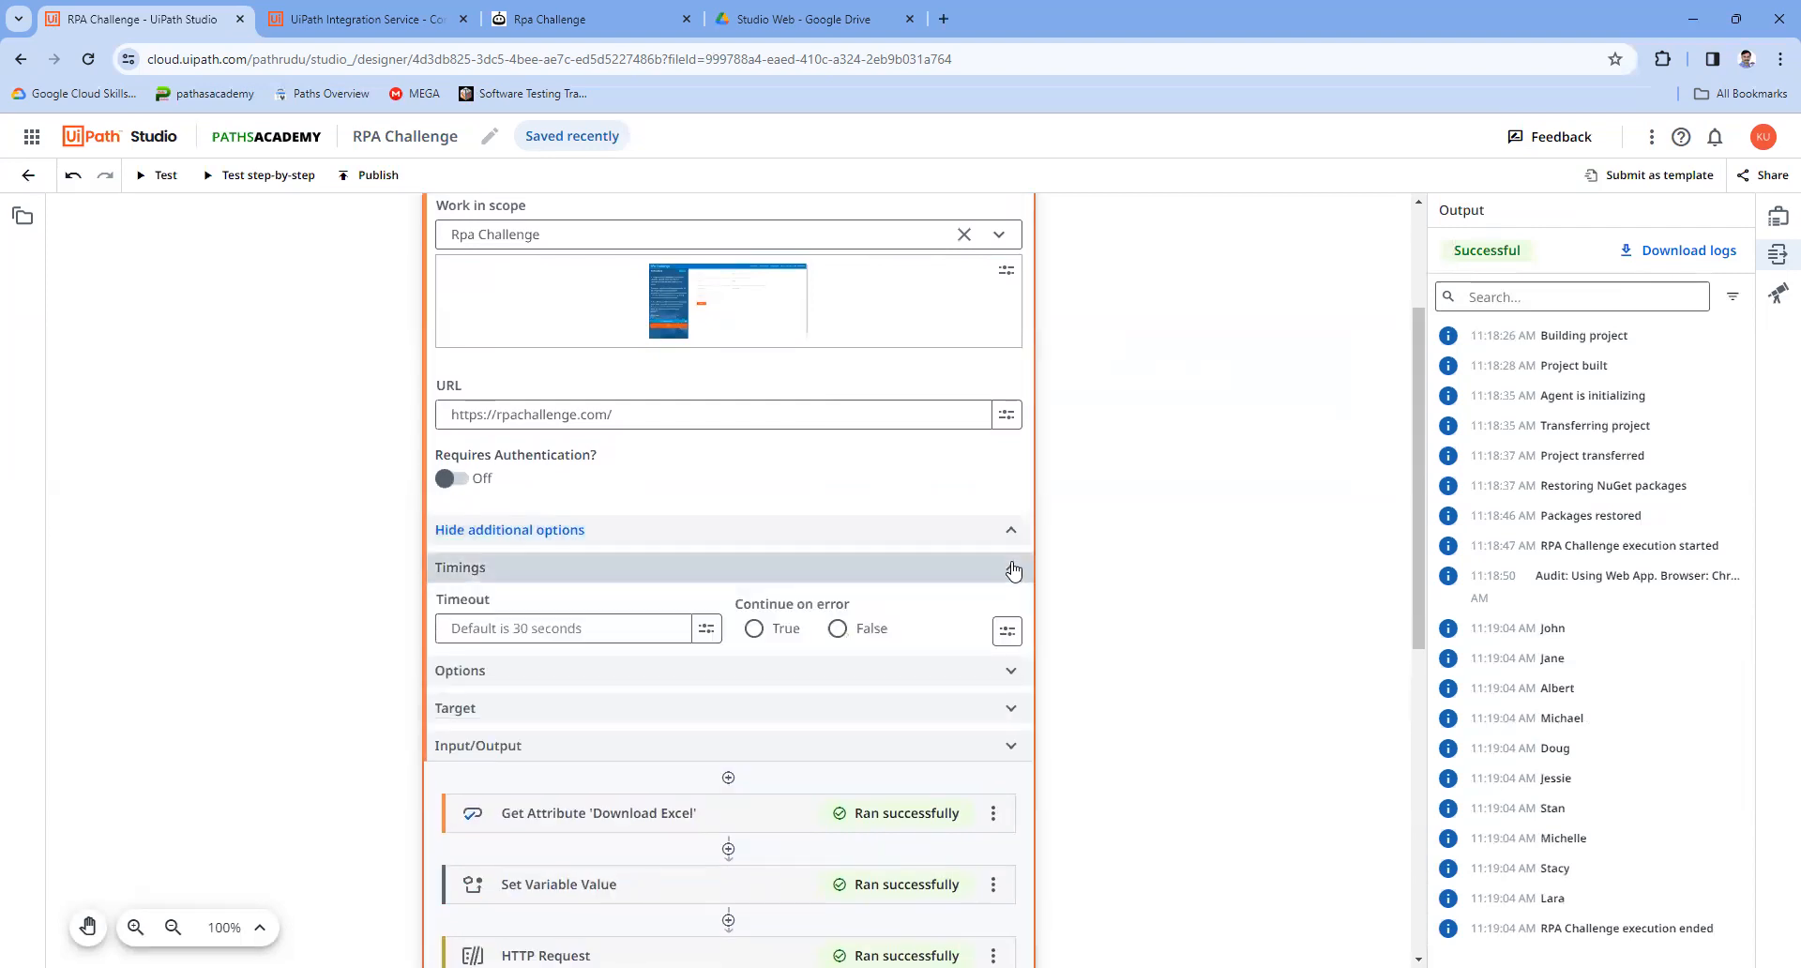
pyautogui.click(1010, 568)
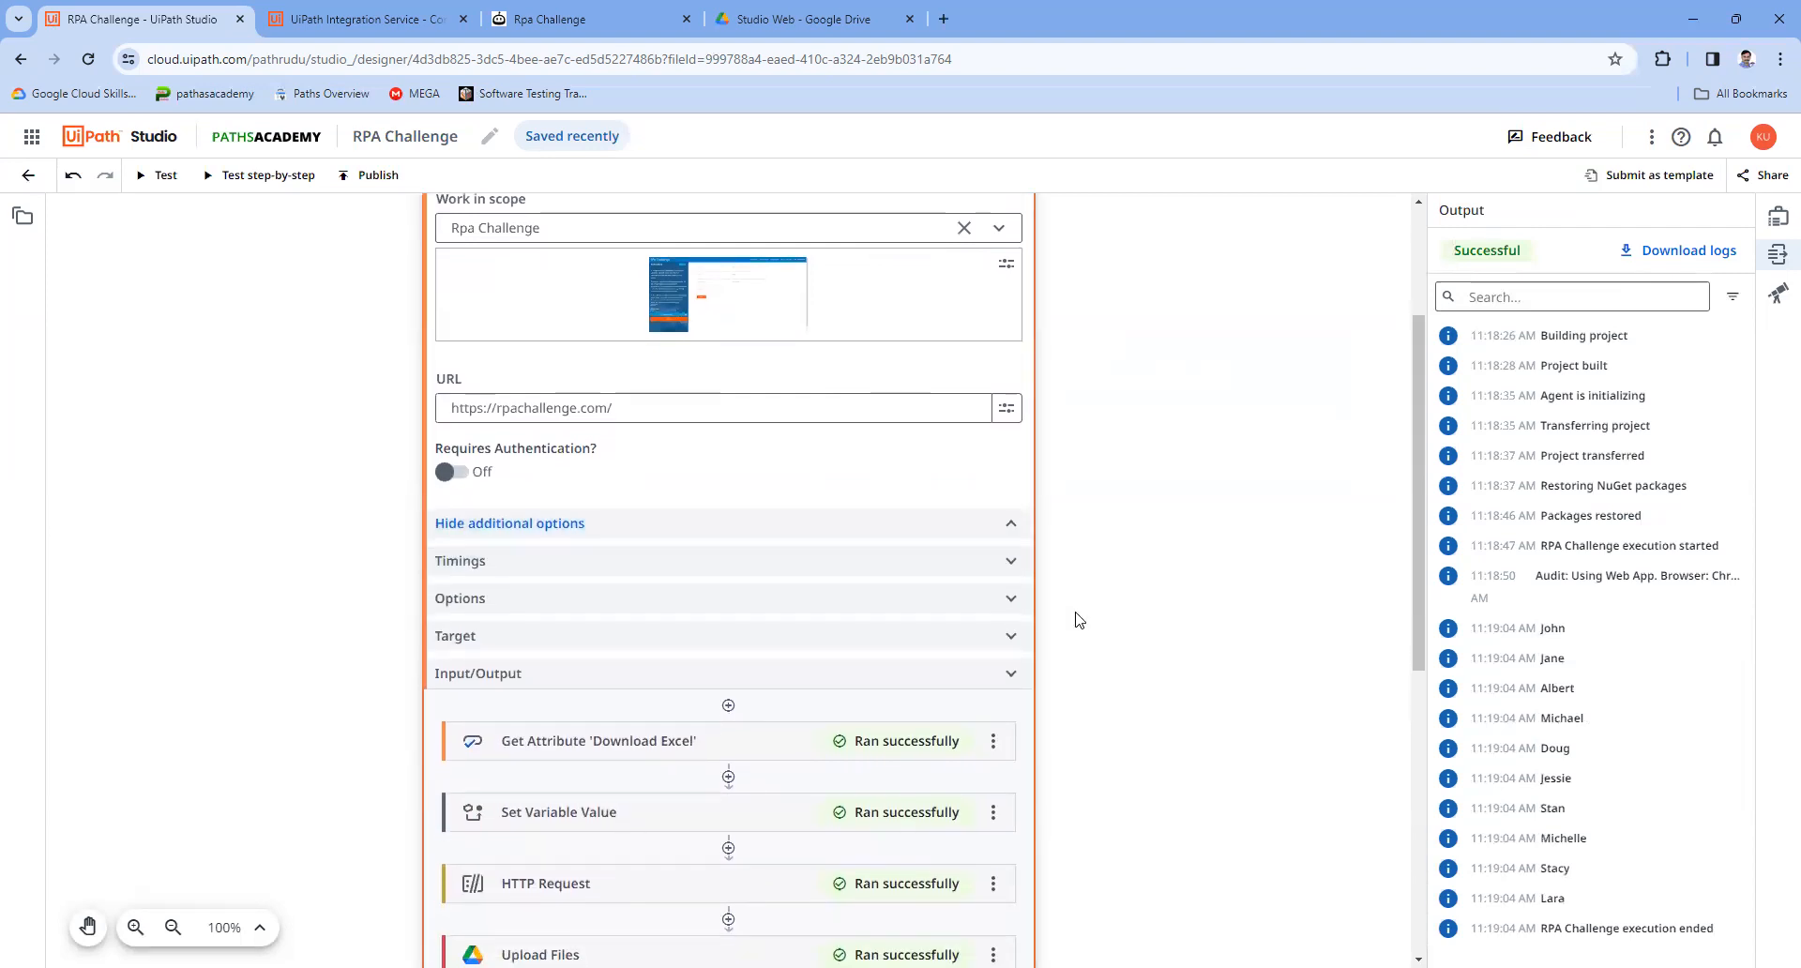
# Step: Add a Type Into activity inside the For Each Row in Spreadsheet loop
pyautogui.scroll(-6, 1075, 619)
pyautogui.click(729, 770)
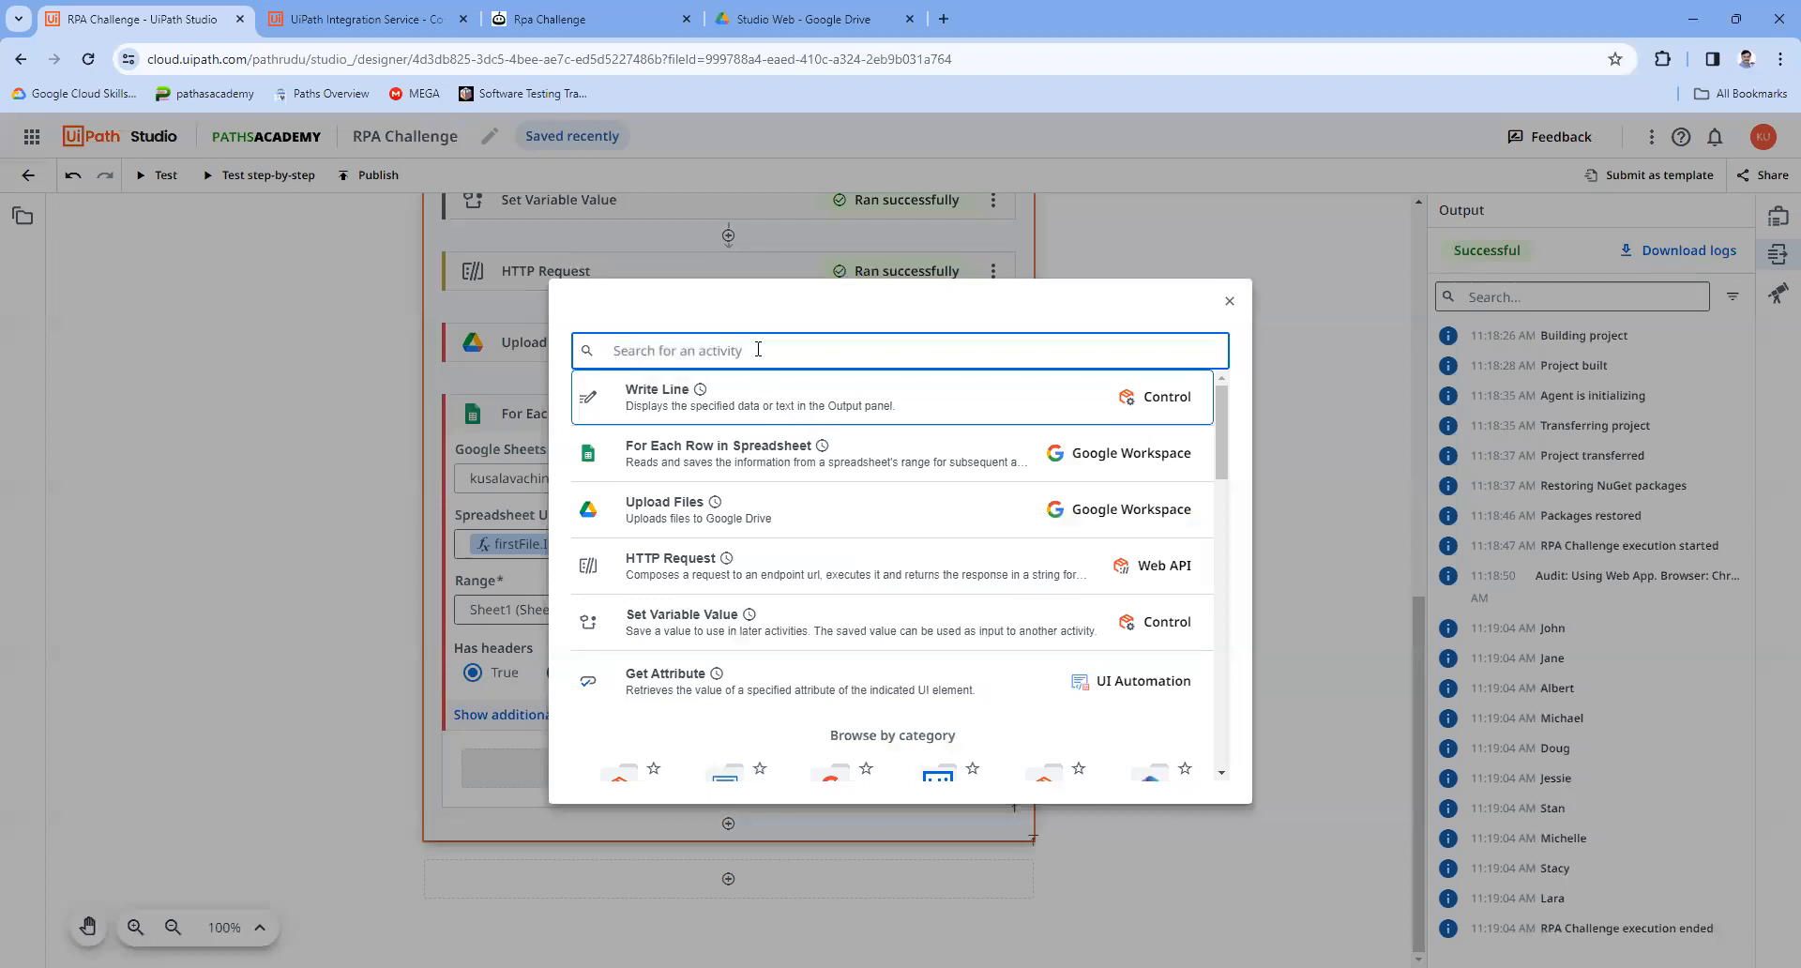
pyautogui.write('typ')
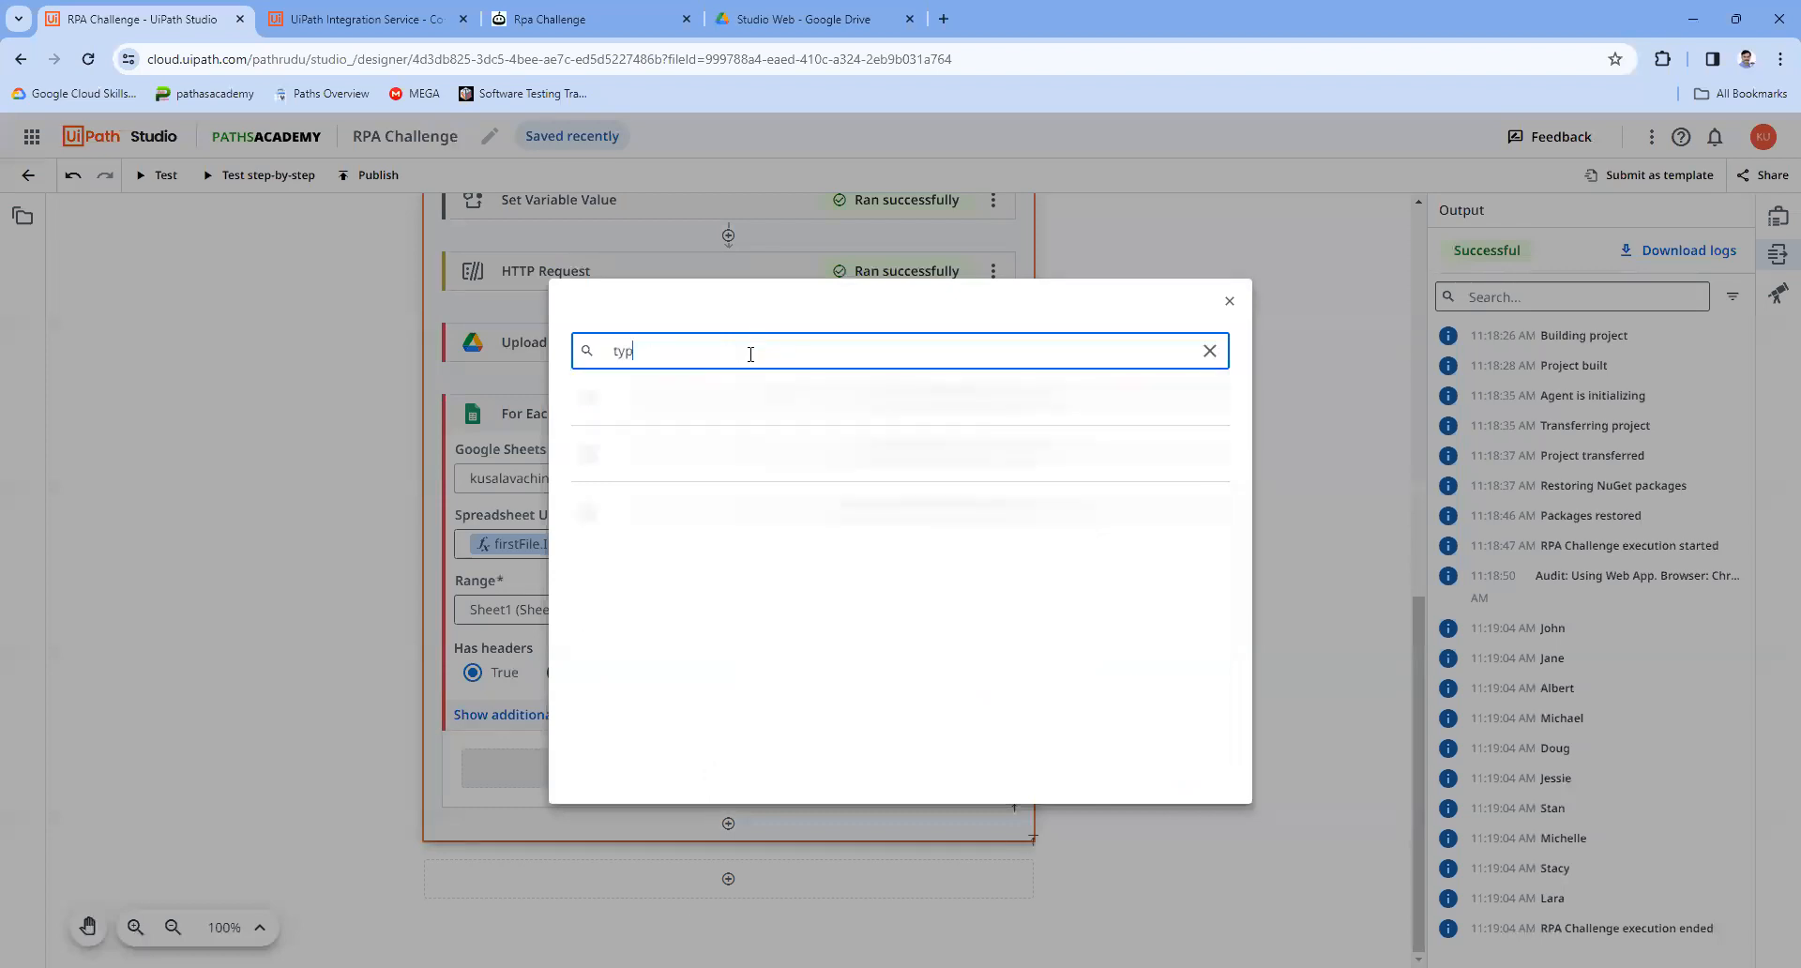
pyautogui.click(780, 419)
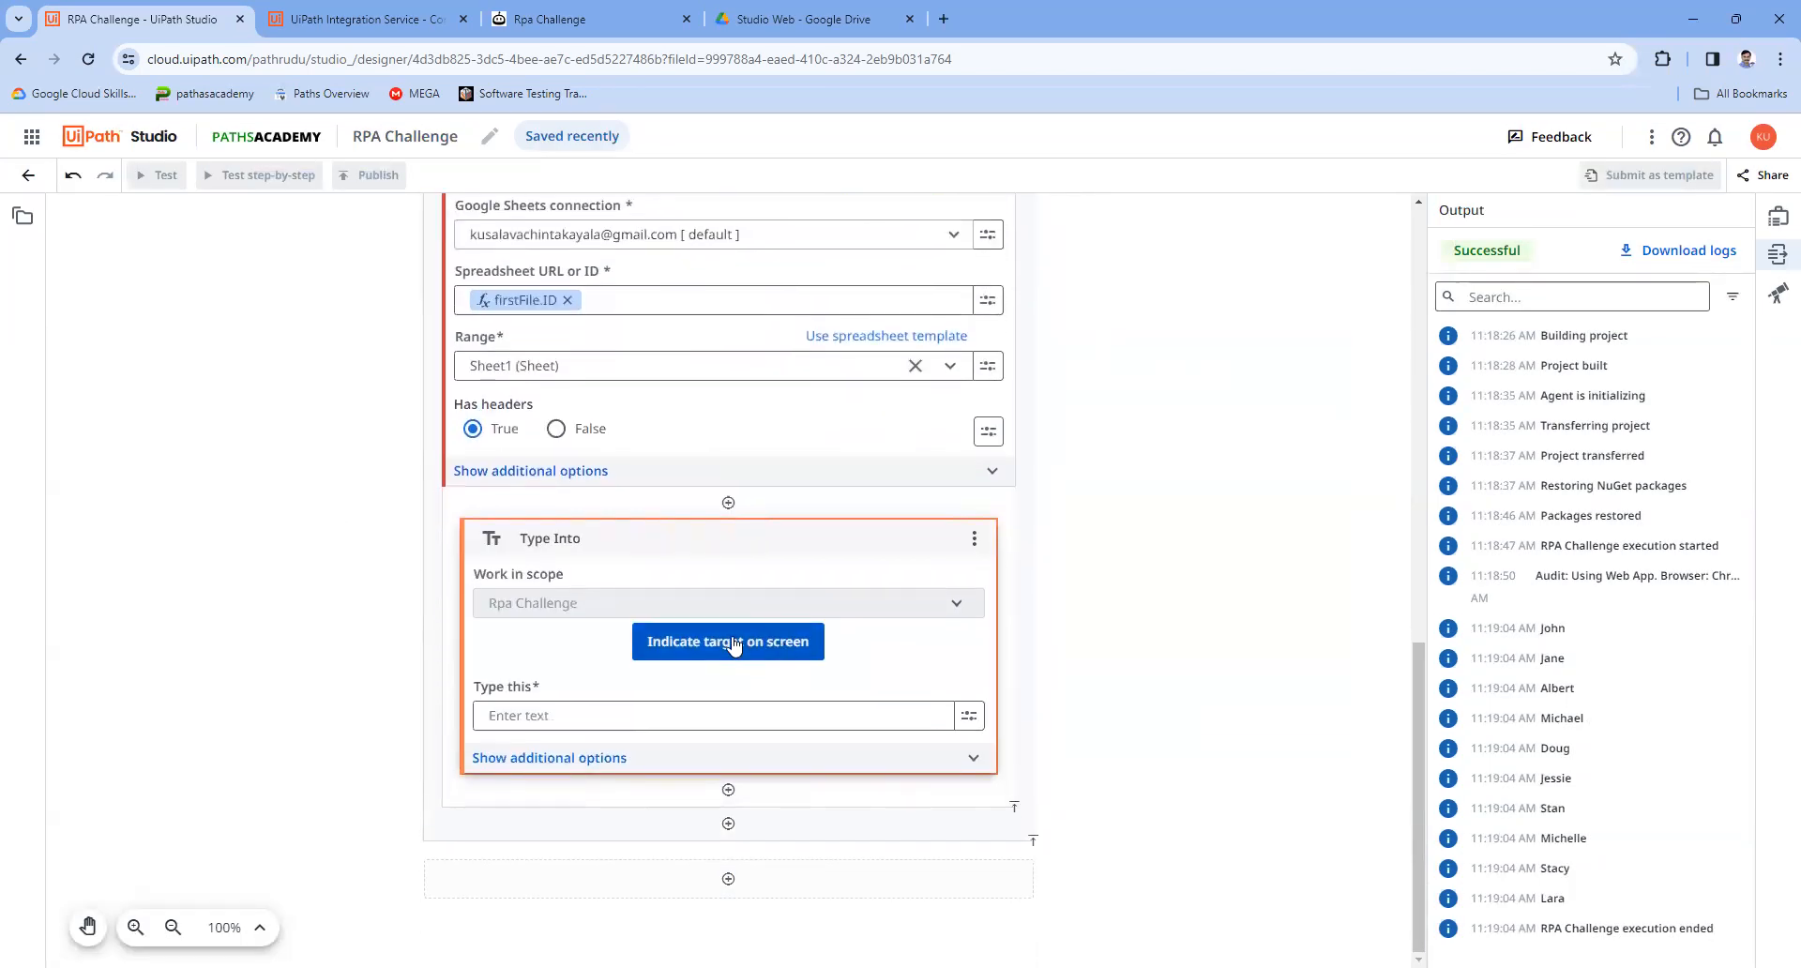
# Step: Set the First Name field of the RPA Challenge form as the Type Into activity's target
pyautogui.click(733, 640)
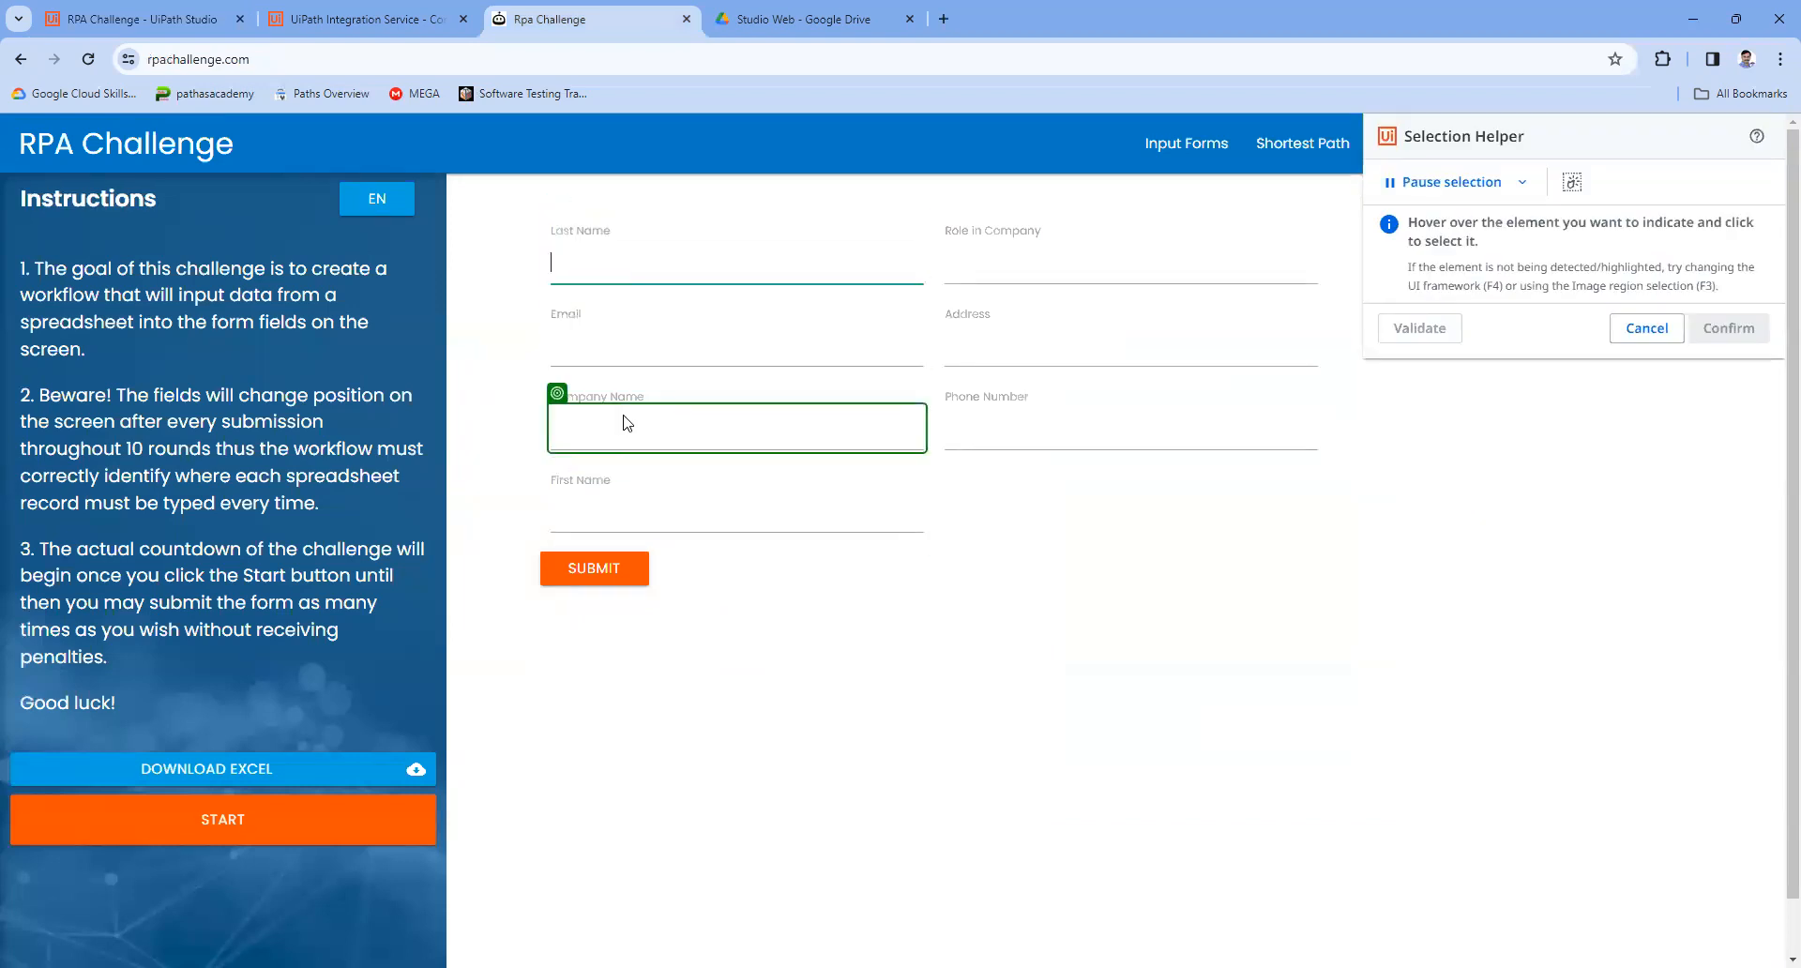
pyautogui.click(628, 510)
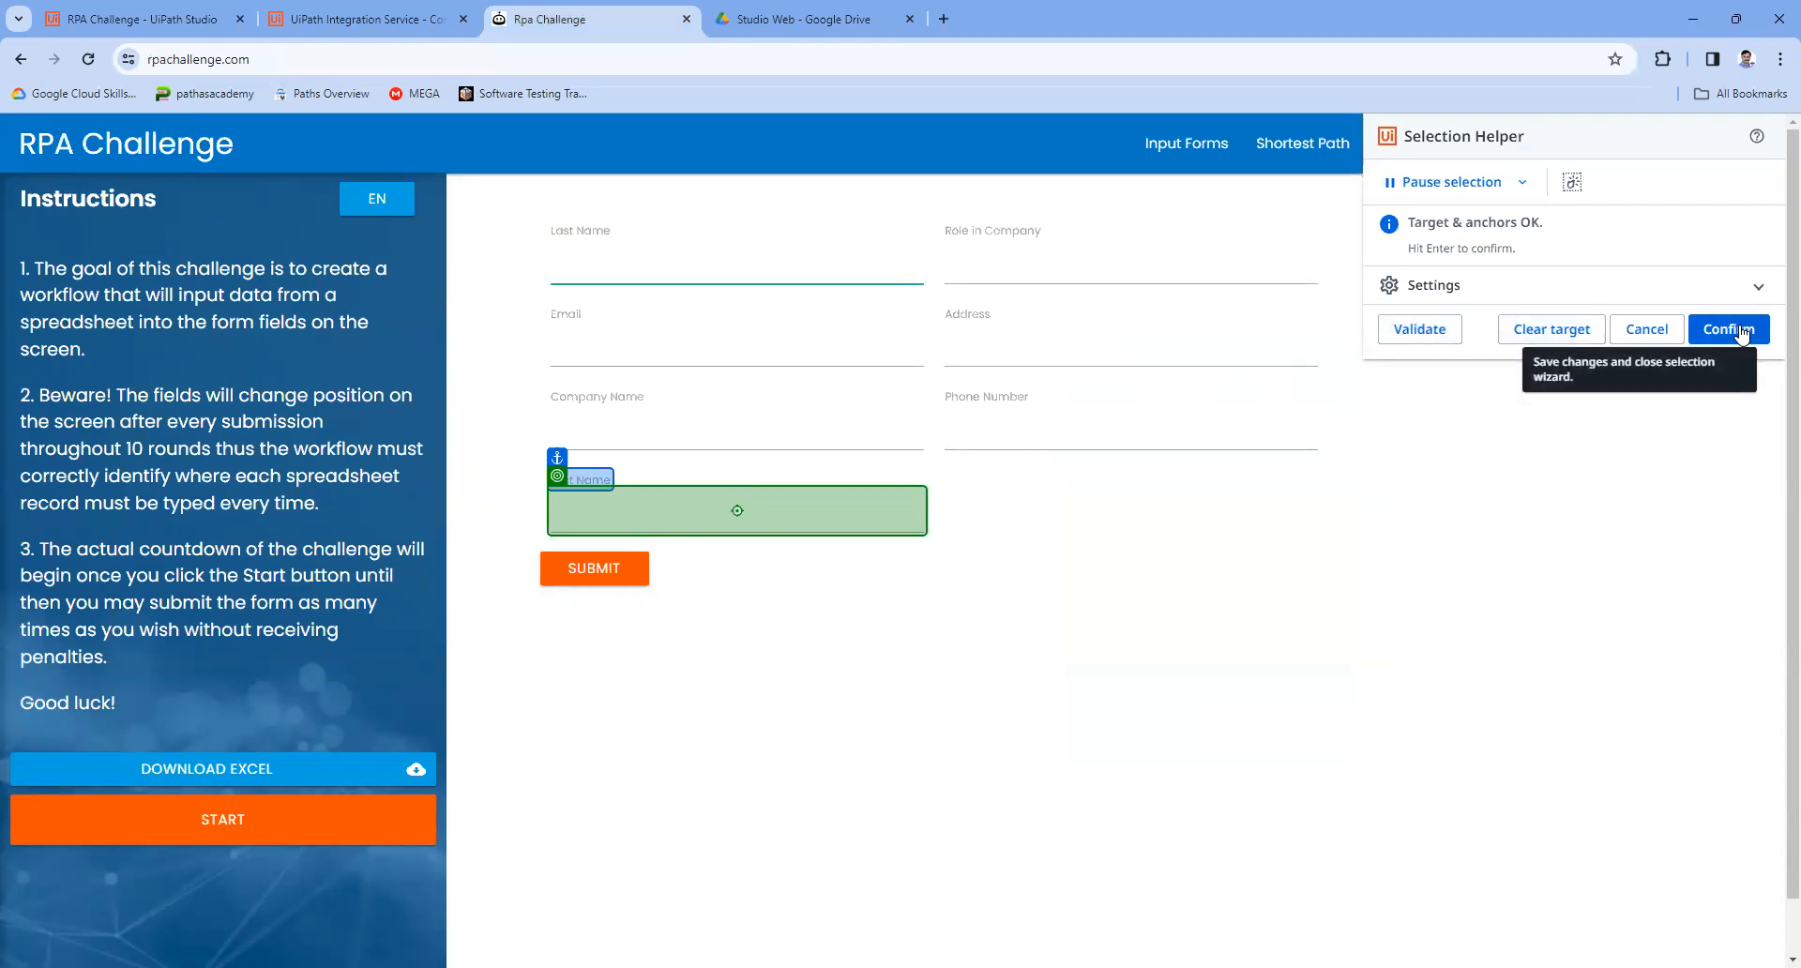
pyautogui.click(1732, 329)
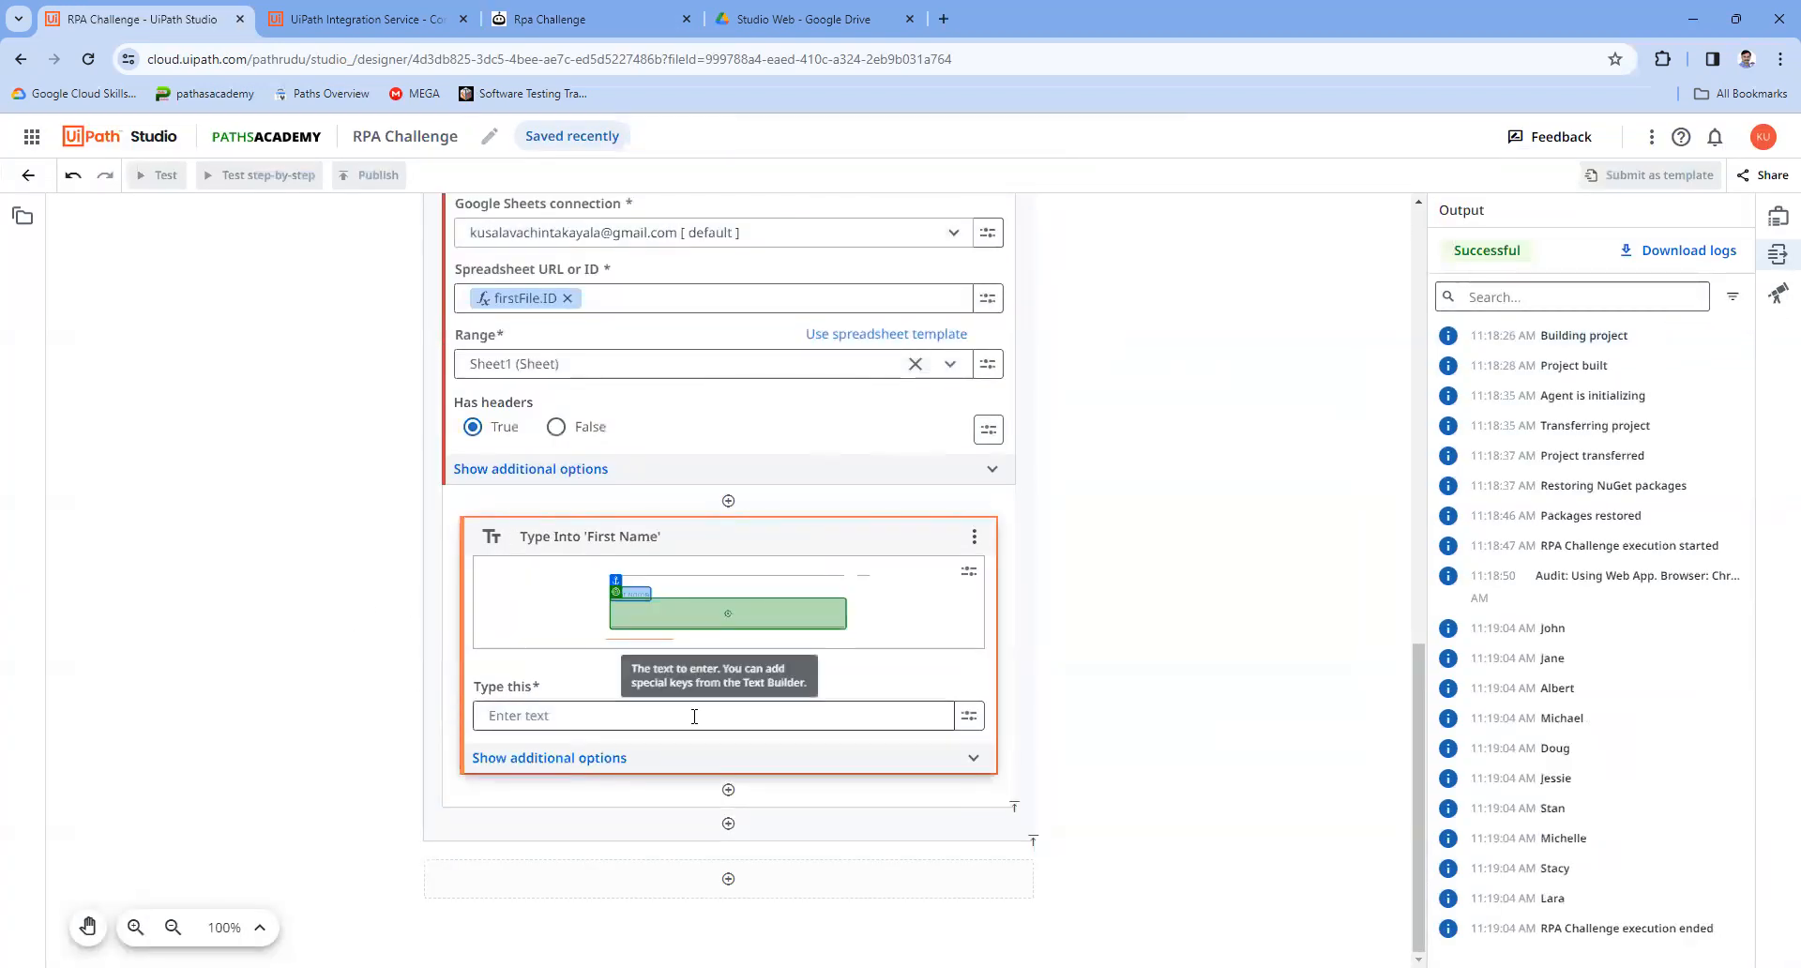
# Step: Set the text of Type Into 'First Name' to the expression CurrentRow("First Name").ToString and save it
pyautogui.click(969, 716)
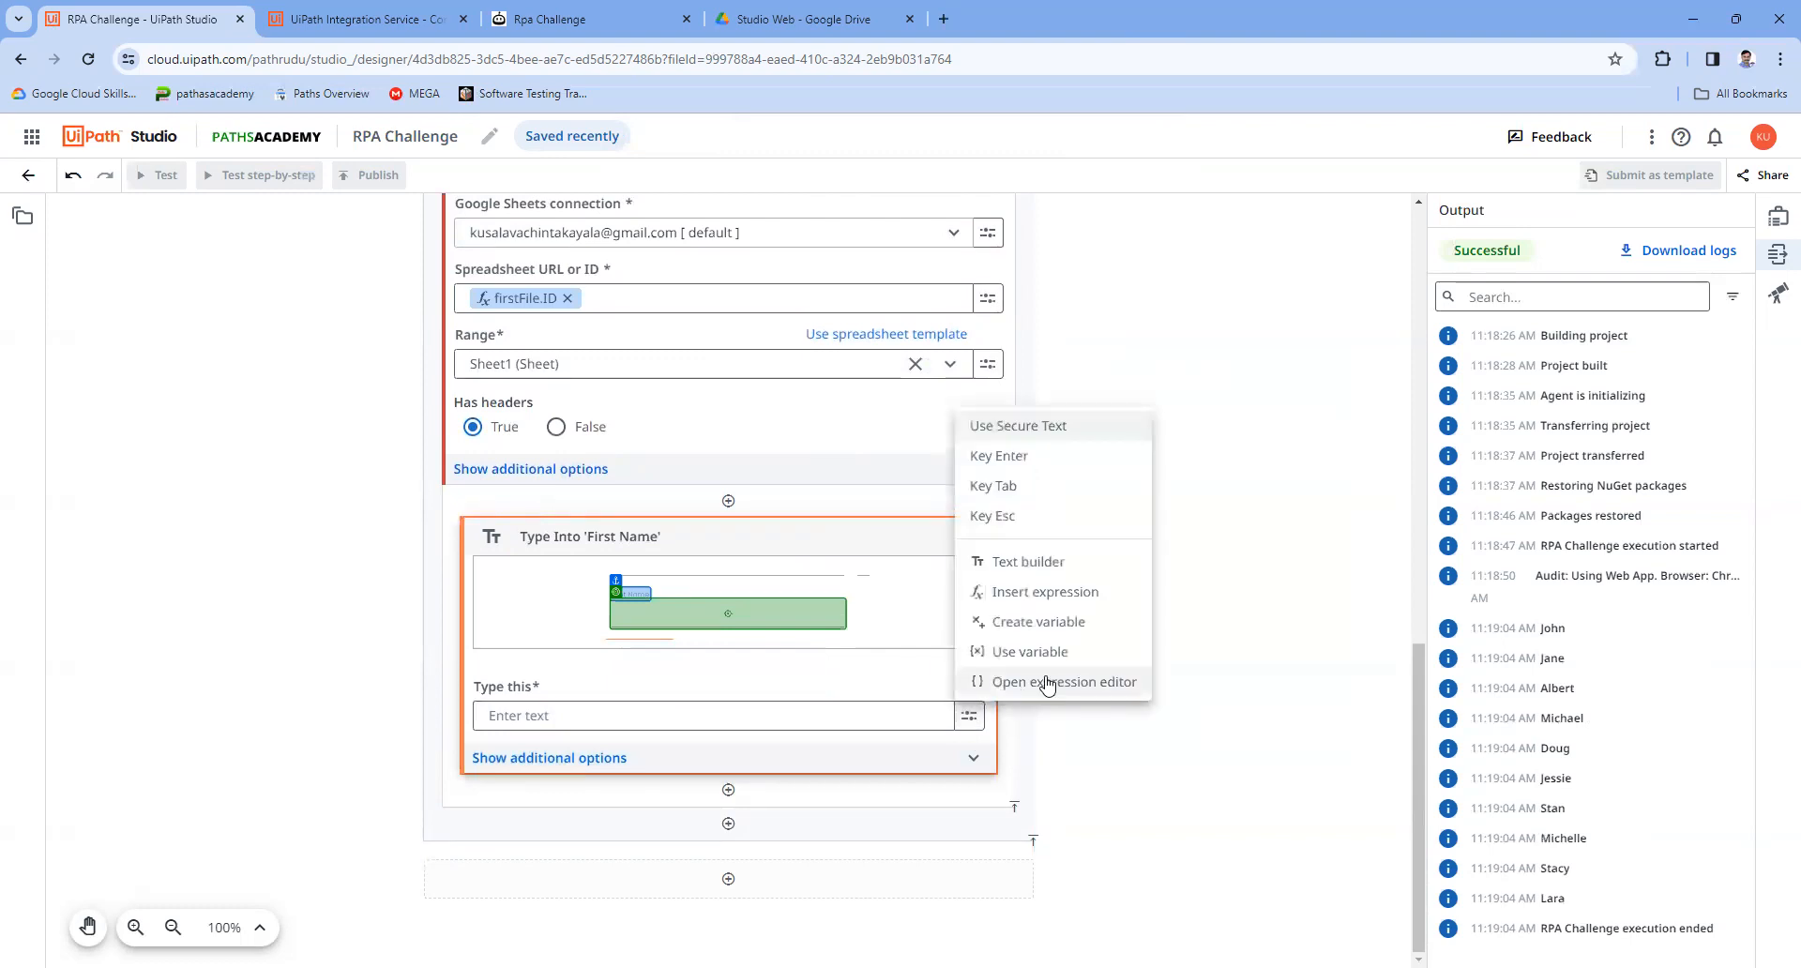
pyautogui.click(1048, 682)
pyautogui.click(506, 433)
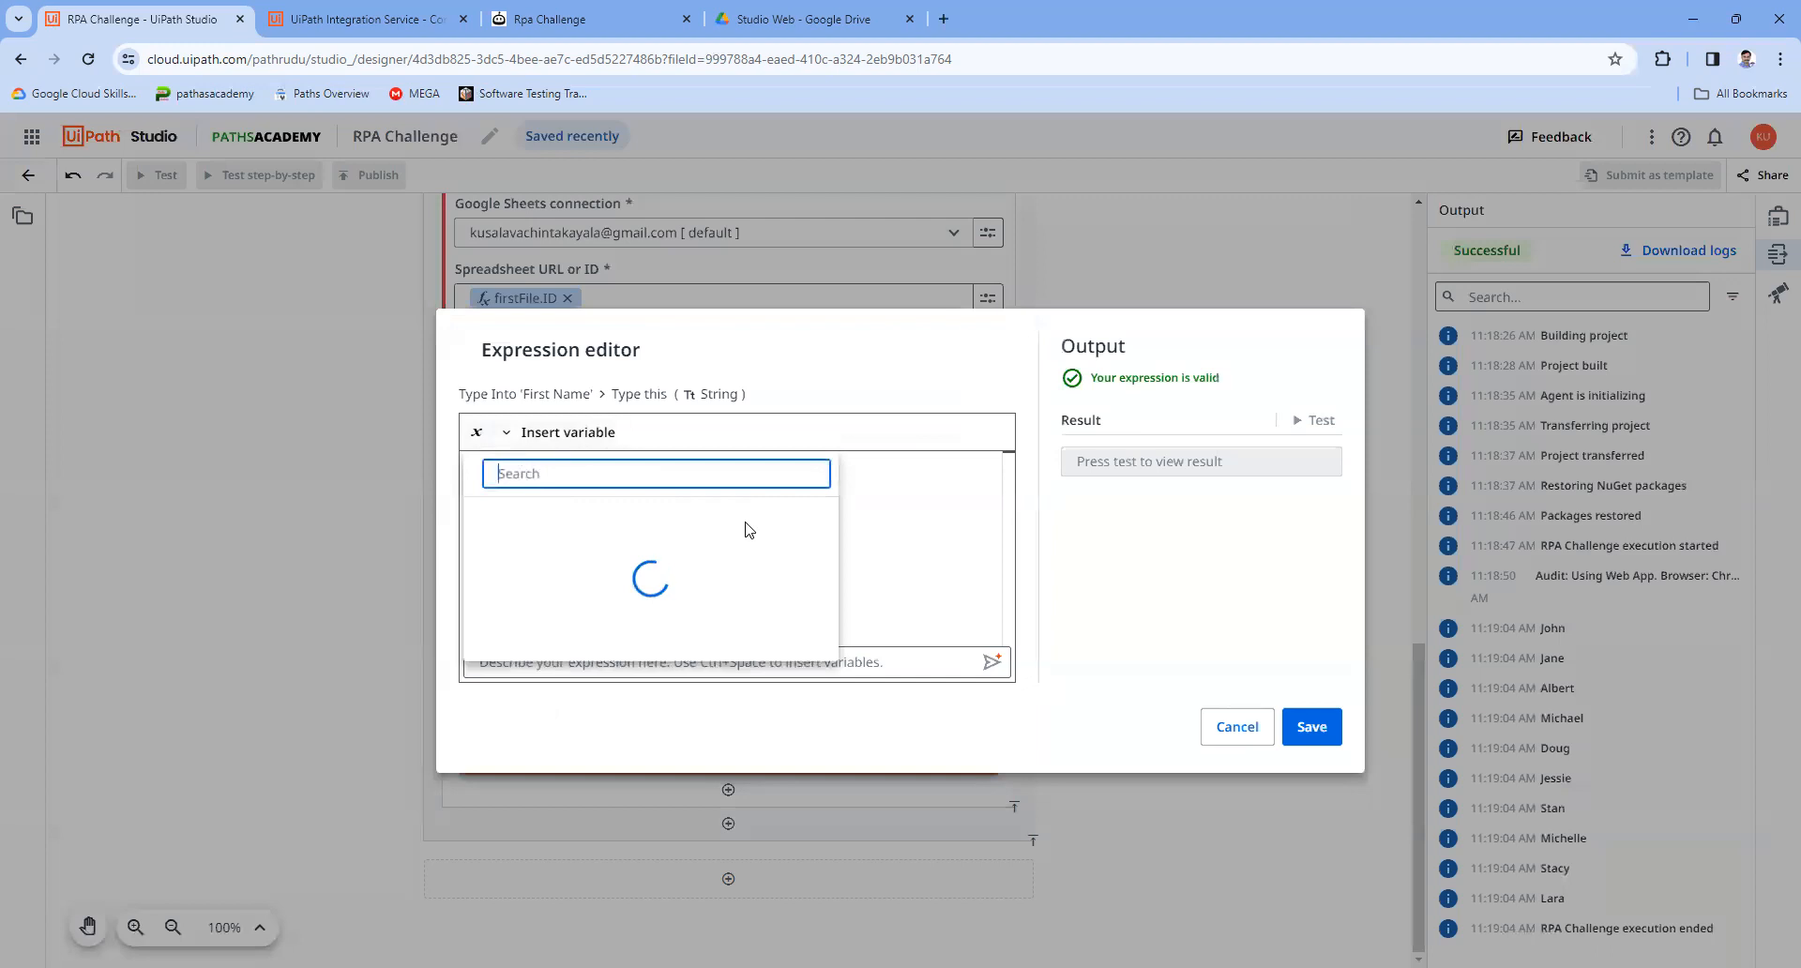
pyautogui.click(602, 575)
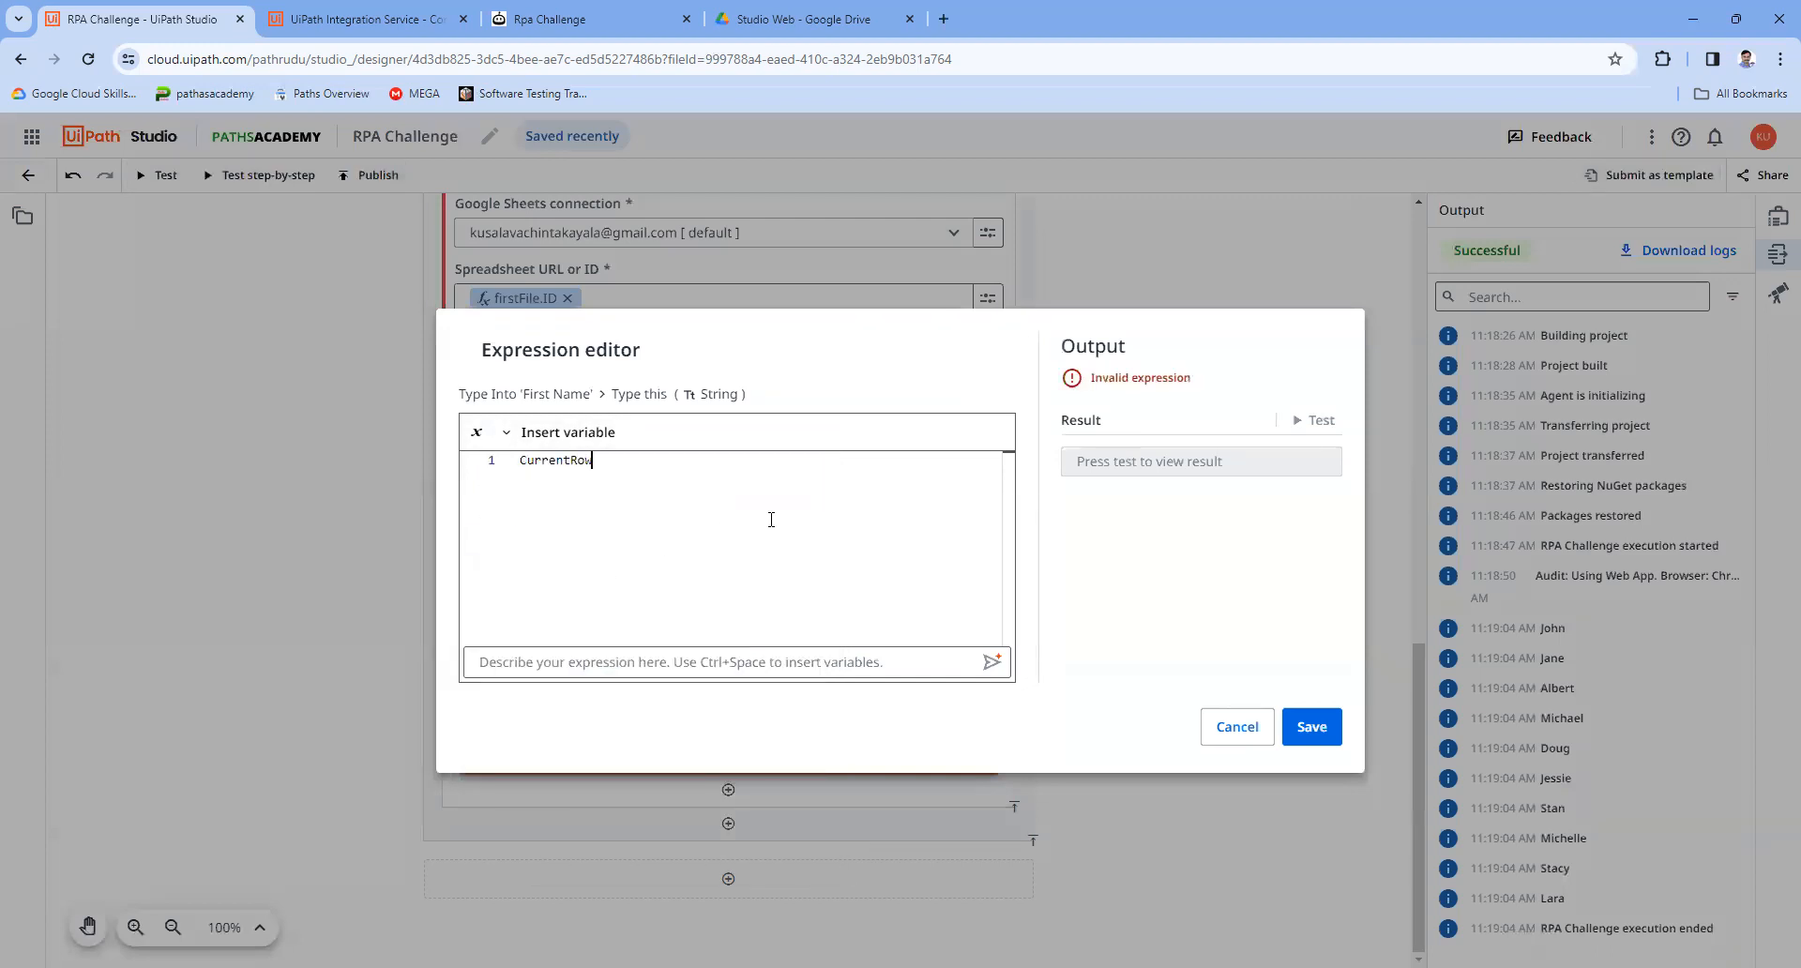
pyautogui.write('("First Name").to')
pyautogui.press('Tab')
pyautogui.click(1314, 729)
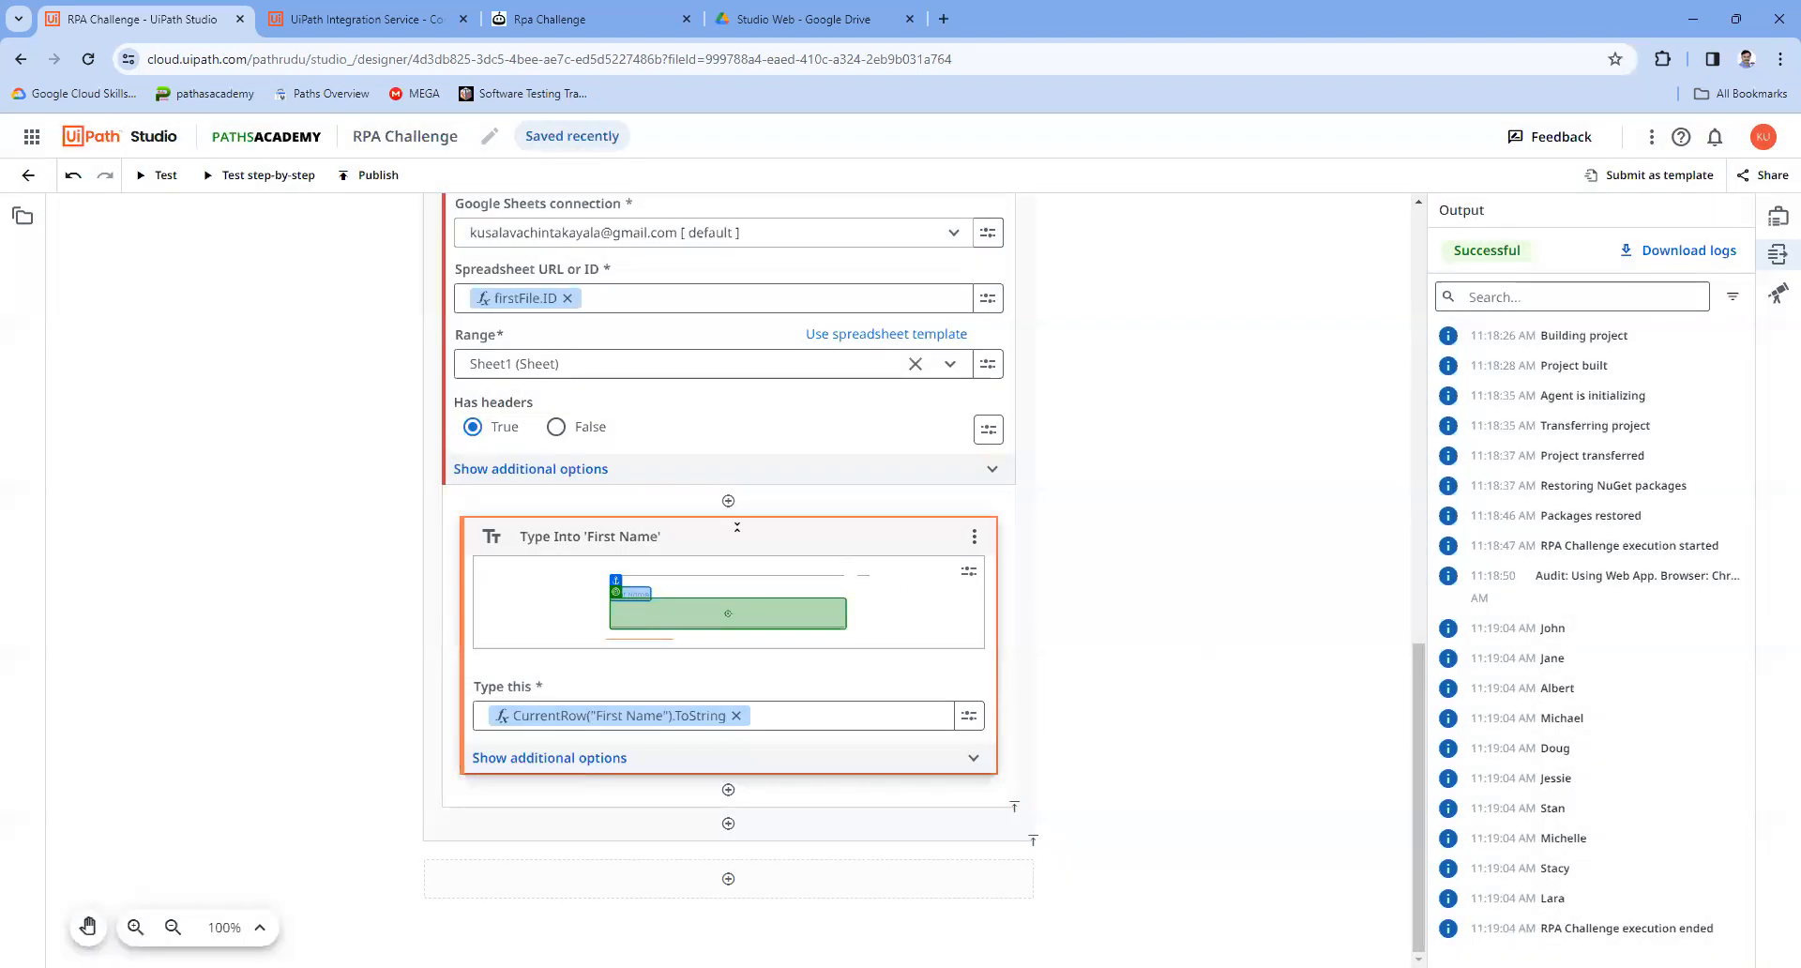
# Step: Add a Click activity between Upload Files and For Each Row in Spreadsheet
pyautogui.click(728, 501)
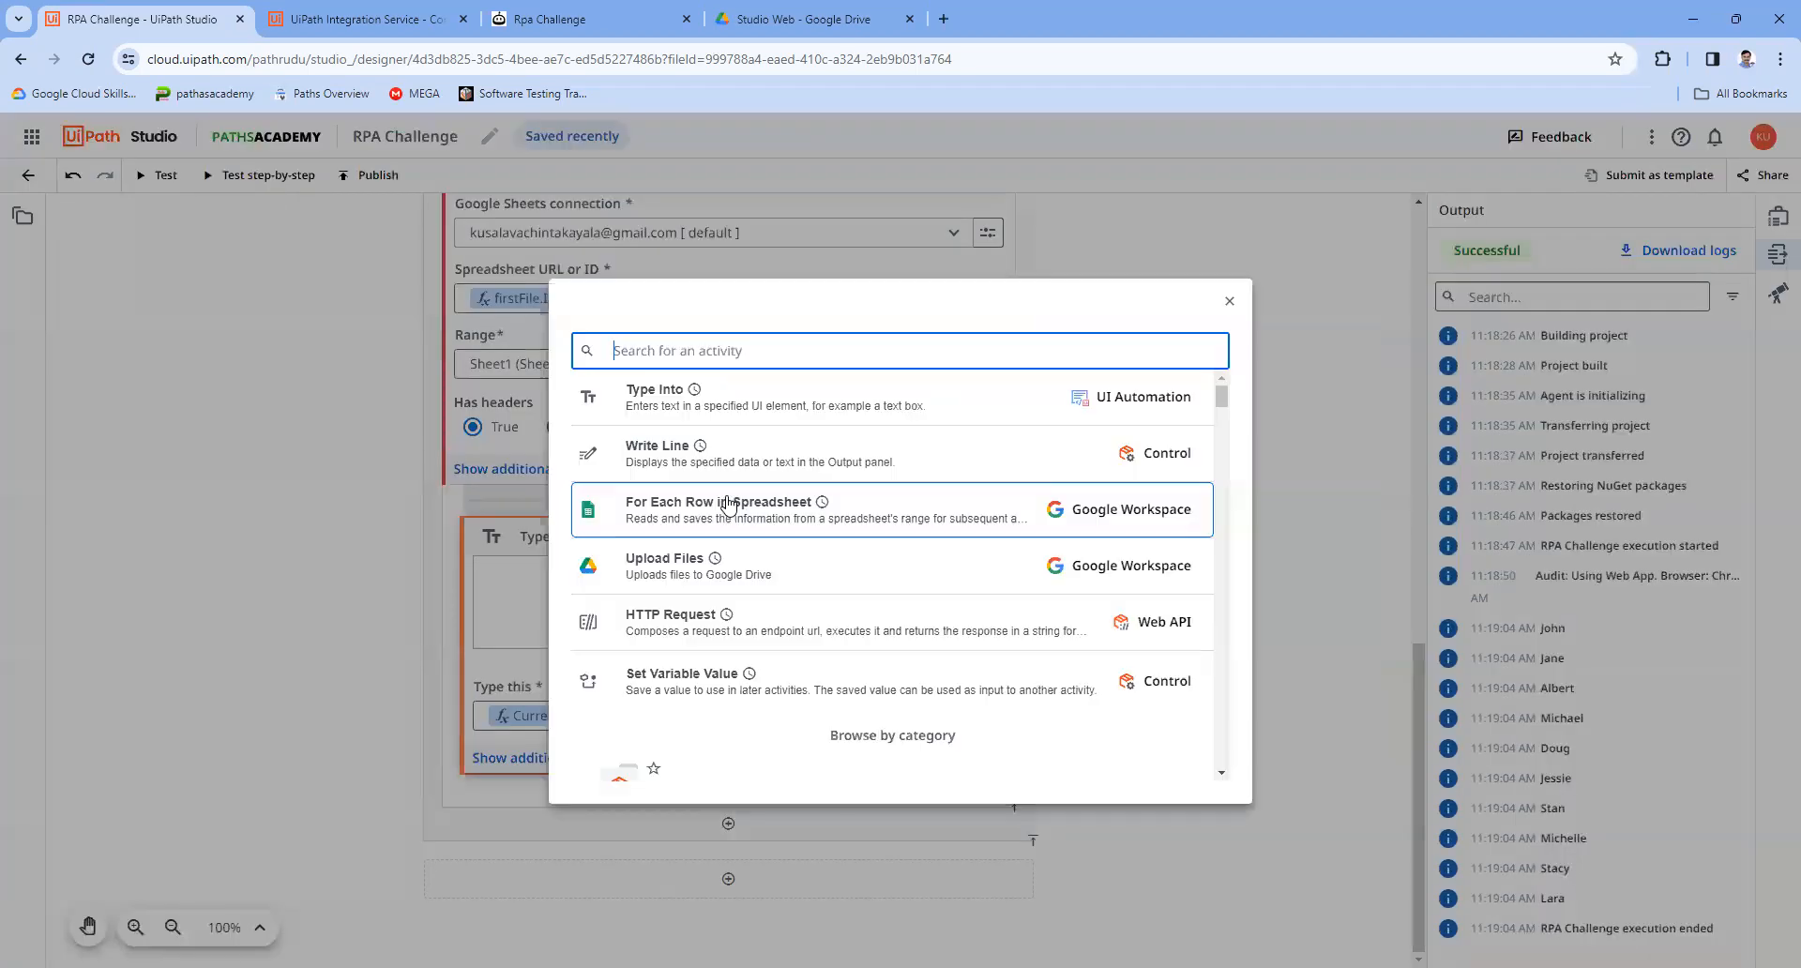
pyautogui.click(280, 476)
pyautogui.scroll(4, 300, 552)
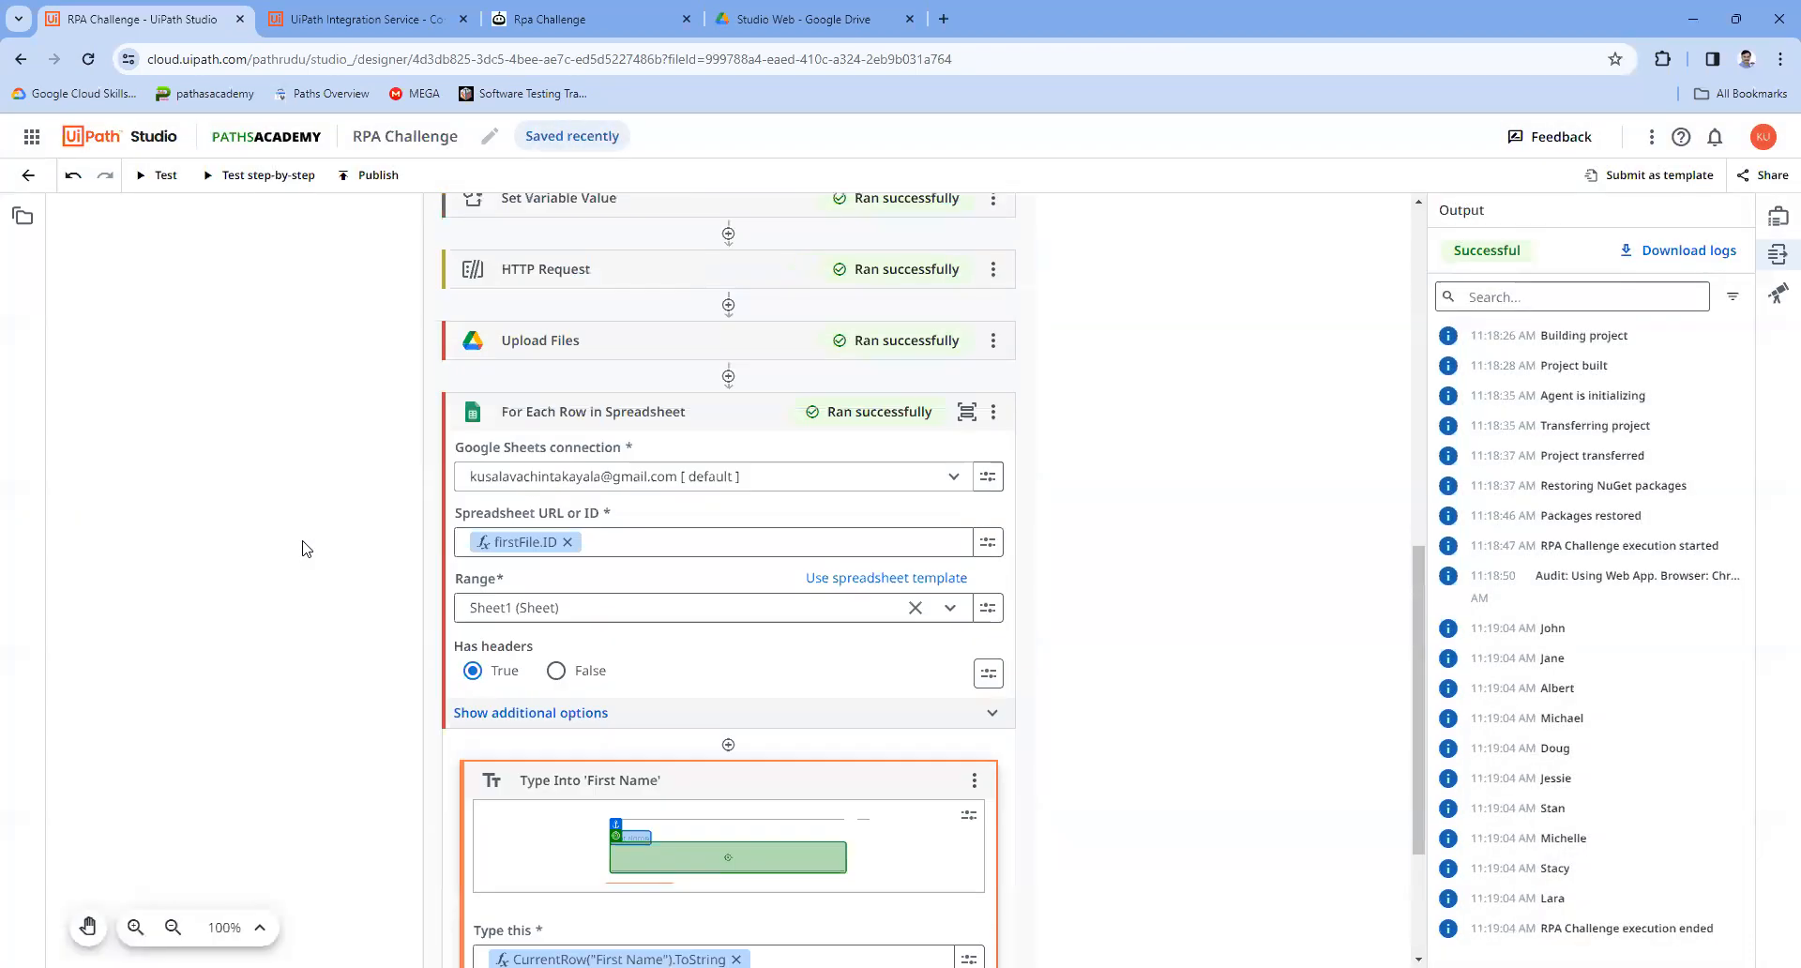
pyautogui.click(727, 506)
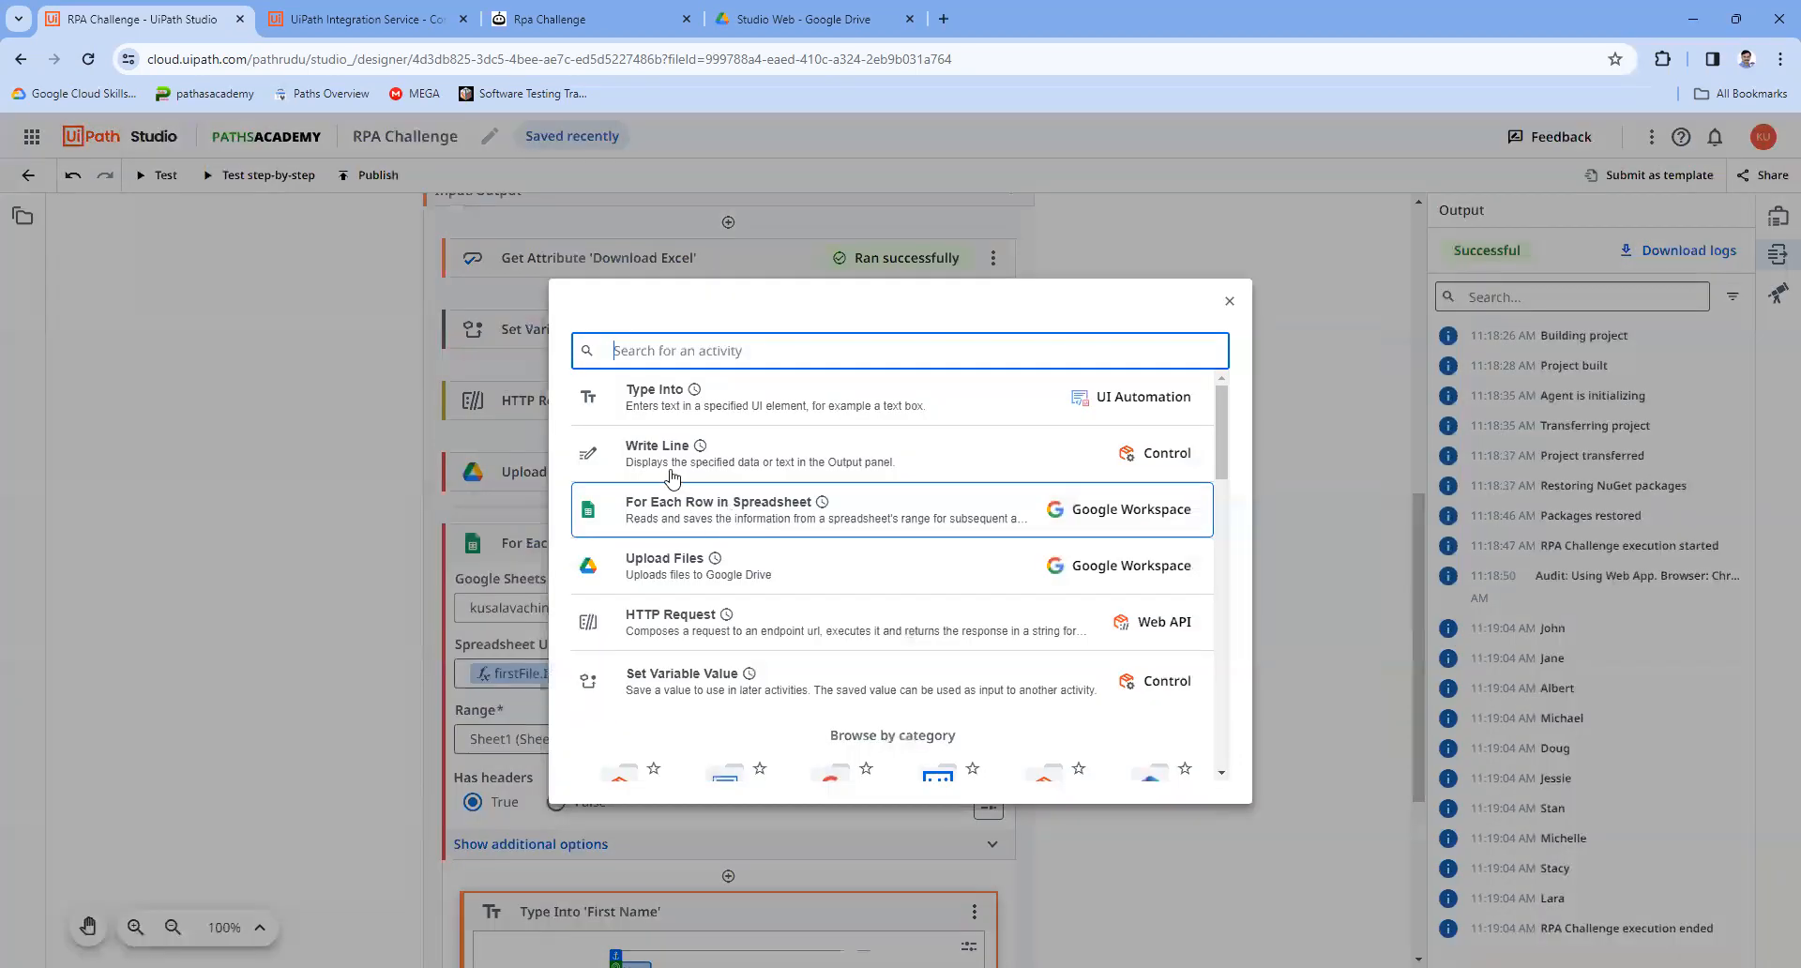
pyautogui.write('s')
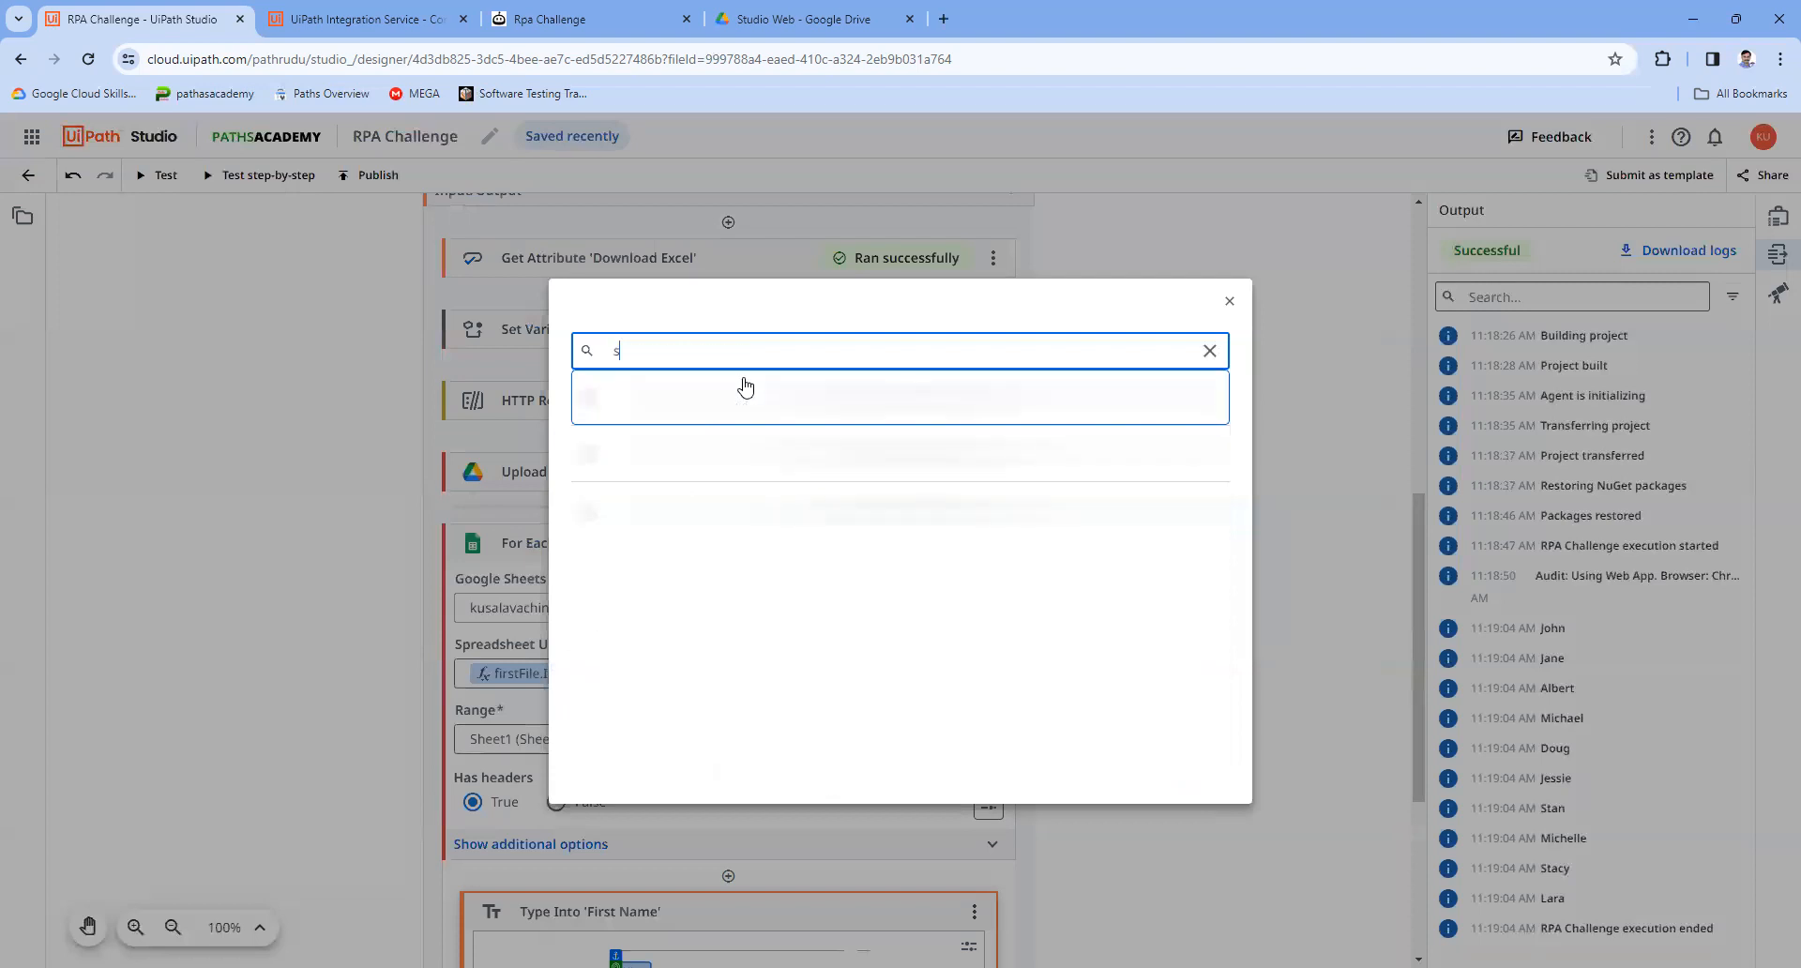
pyautogui.press('BackSpace')
pyautogui.write('click')
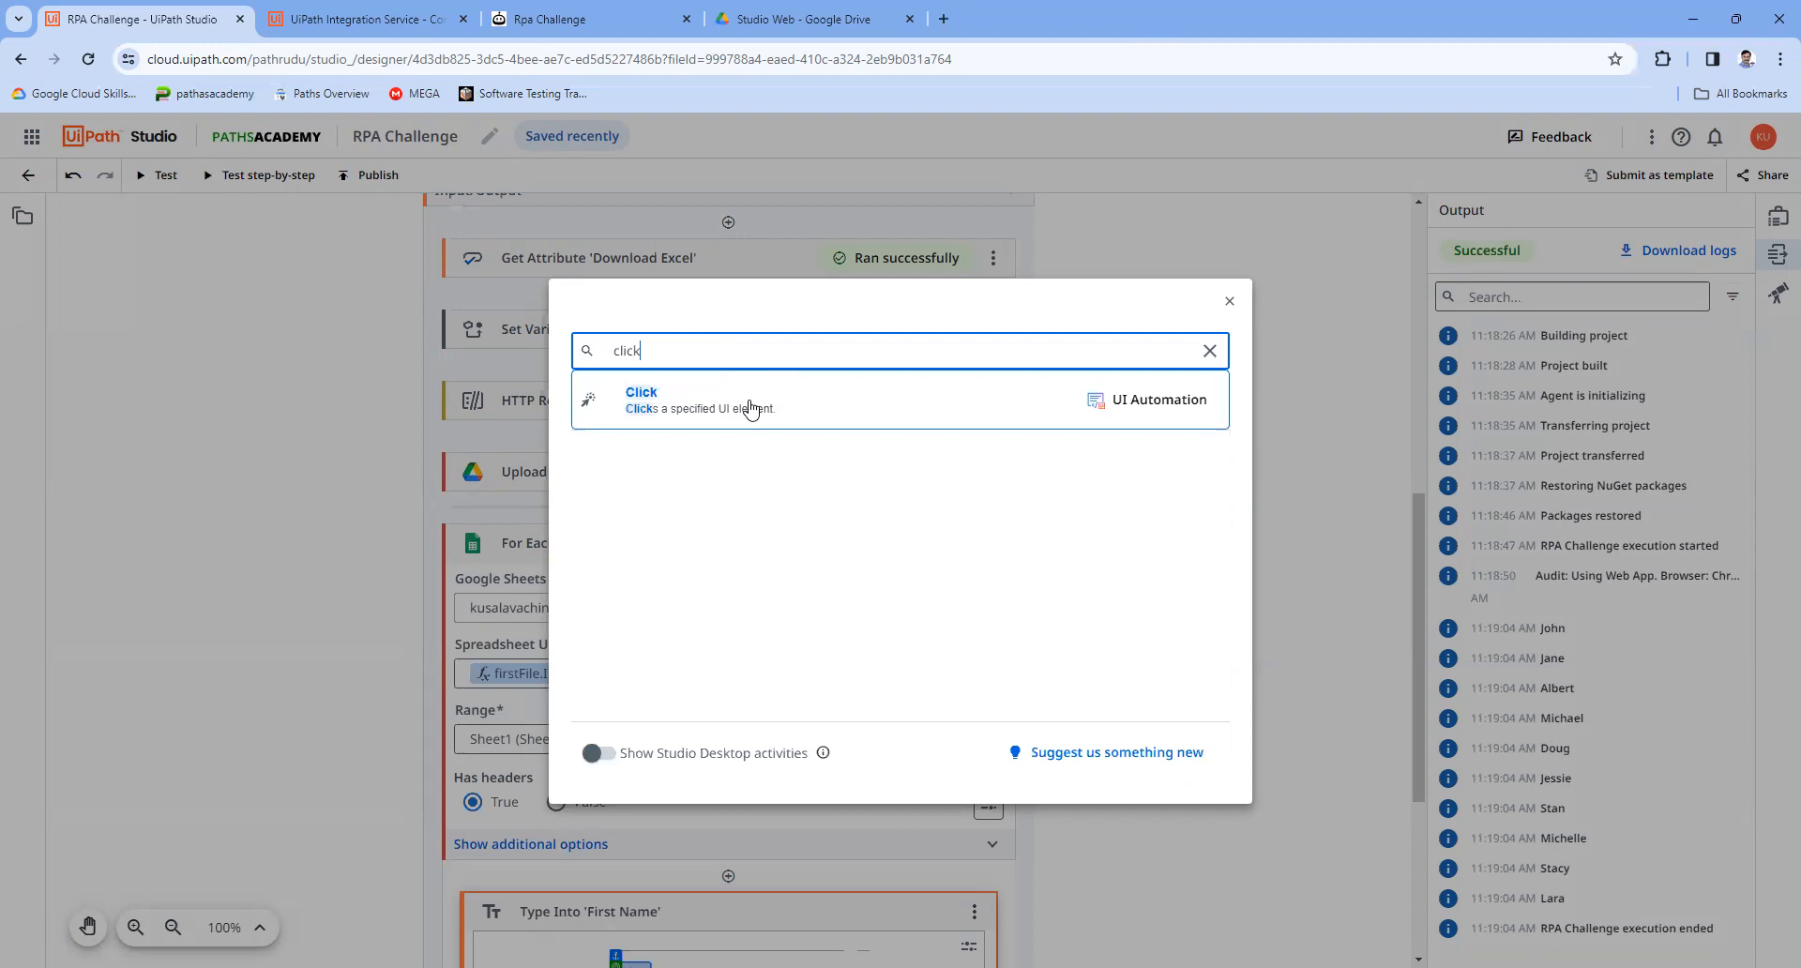
pyautogui.click(761, 413)
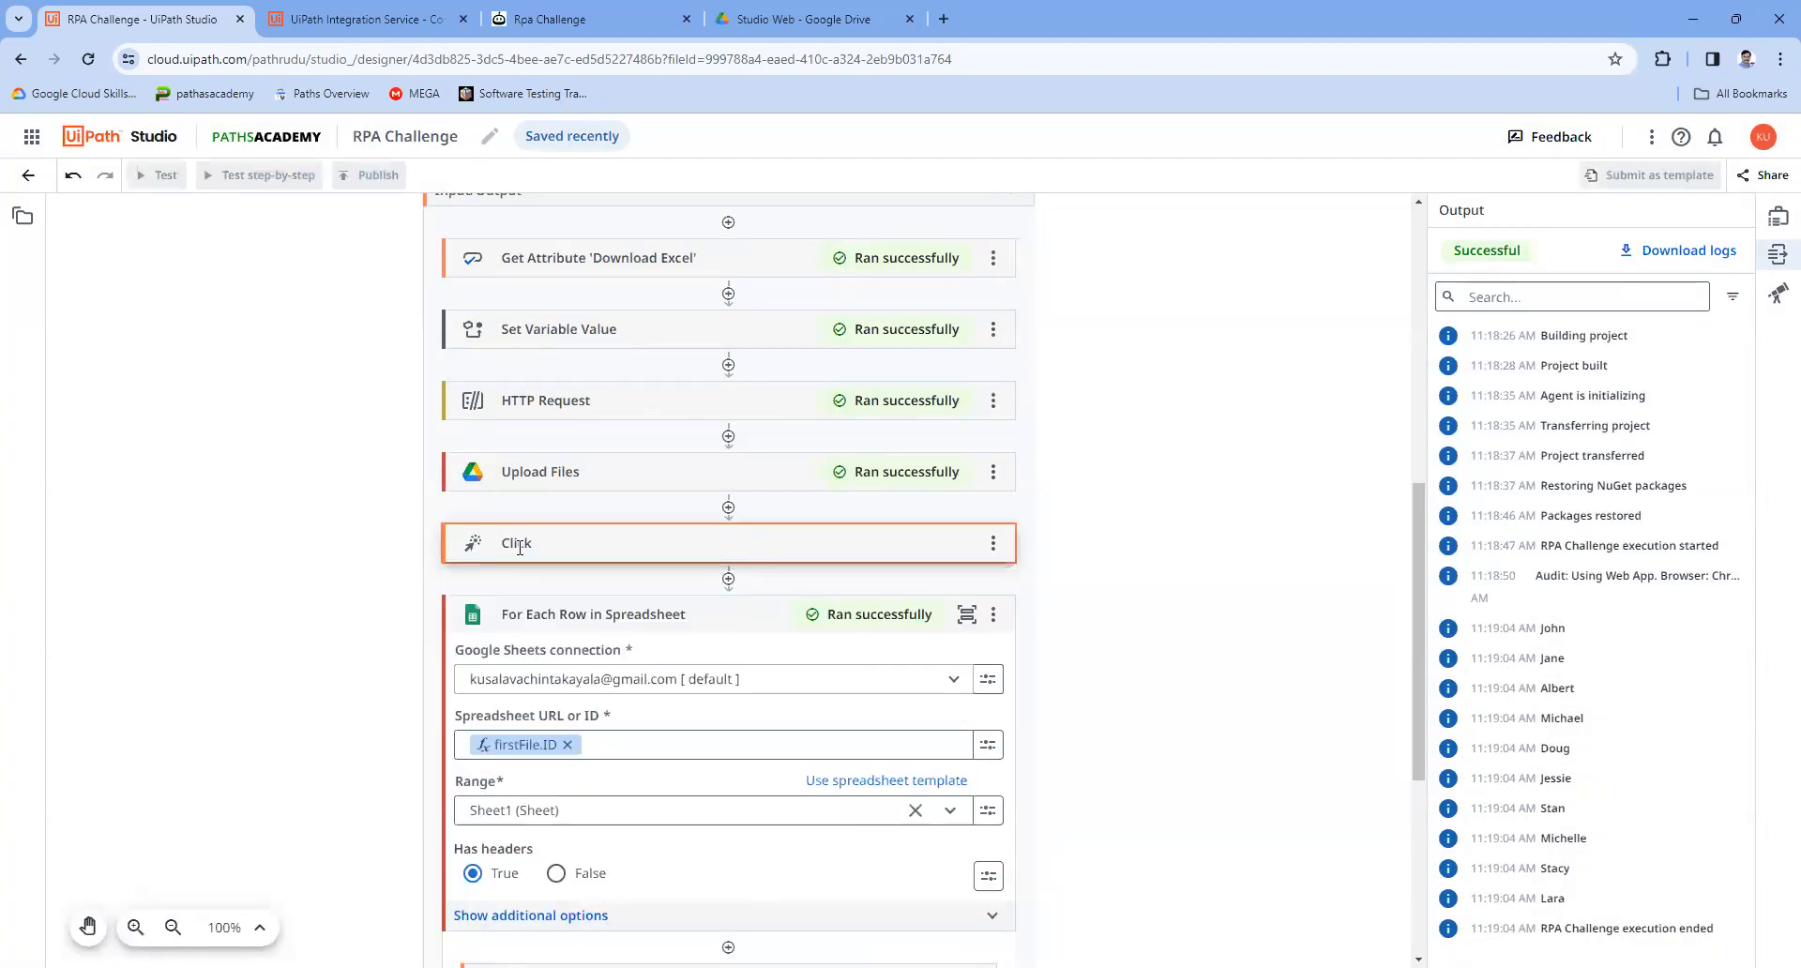
# Step: Set the START button on the RPA Challenge page as the Click activity's target
pyautogui.click(551, 552)
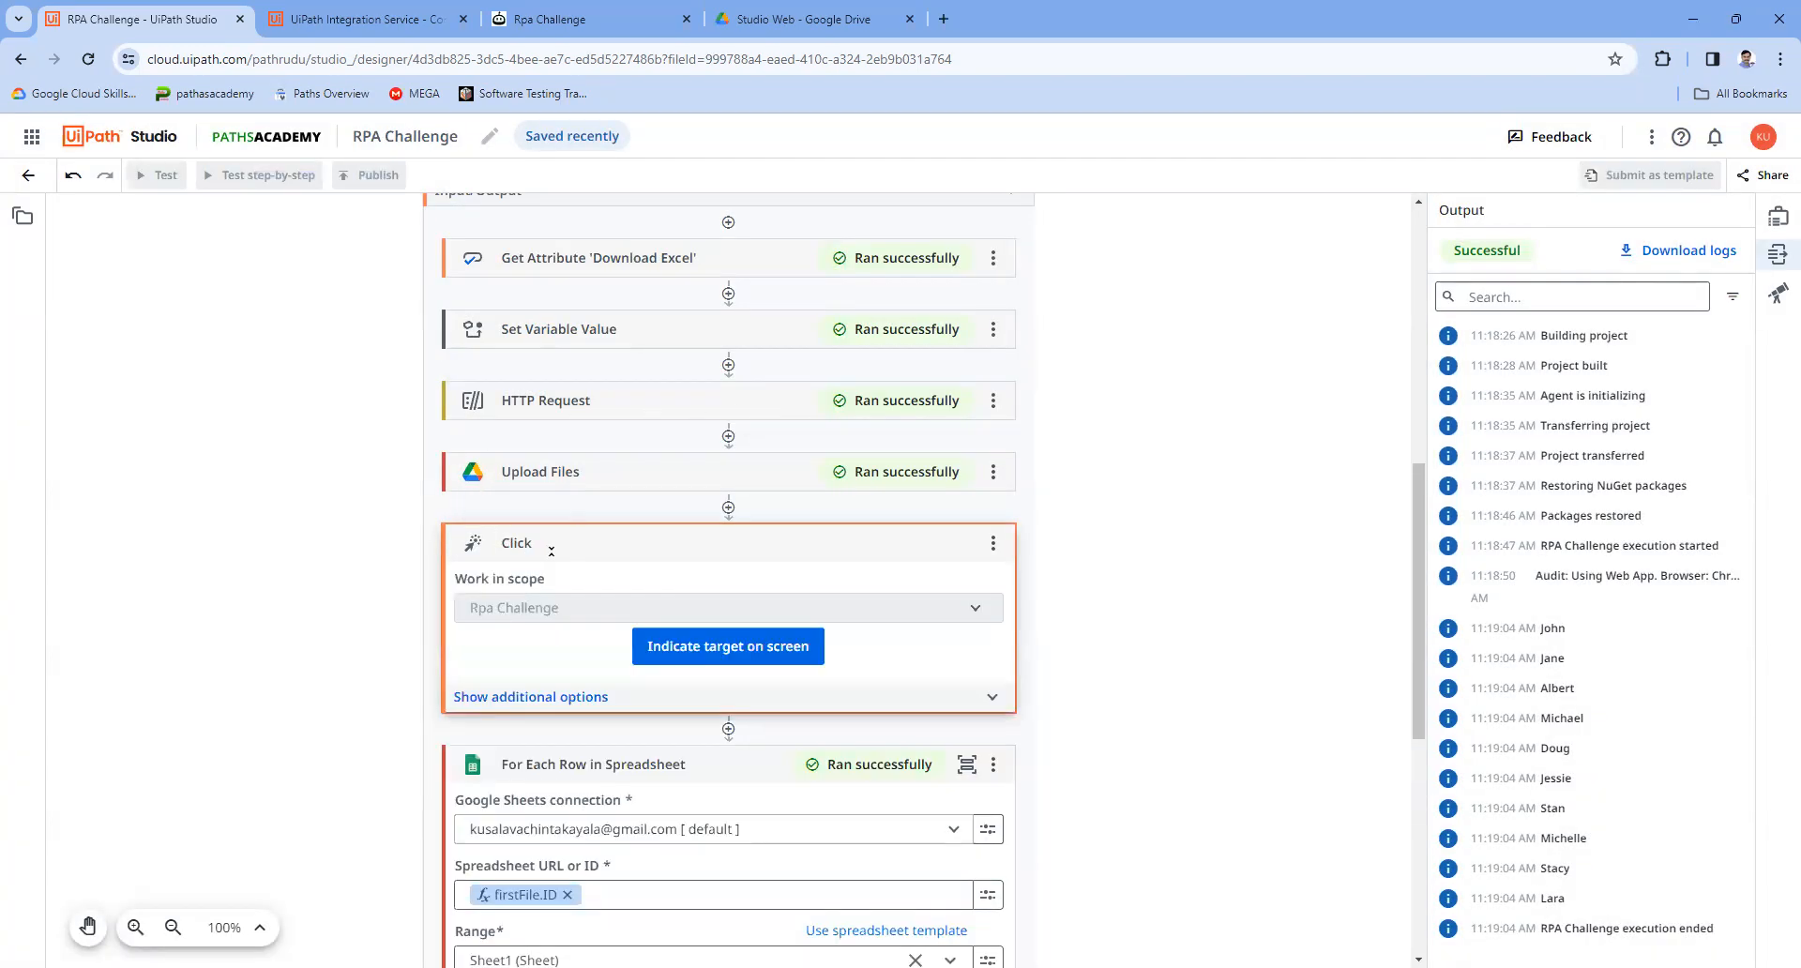
pyautogui.click(710, 648)
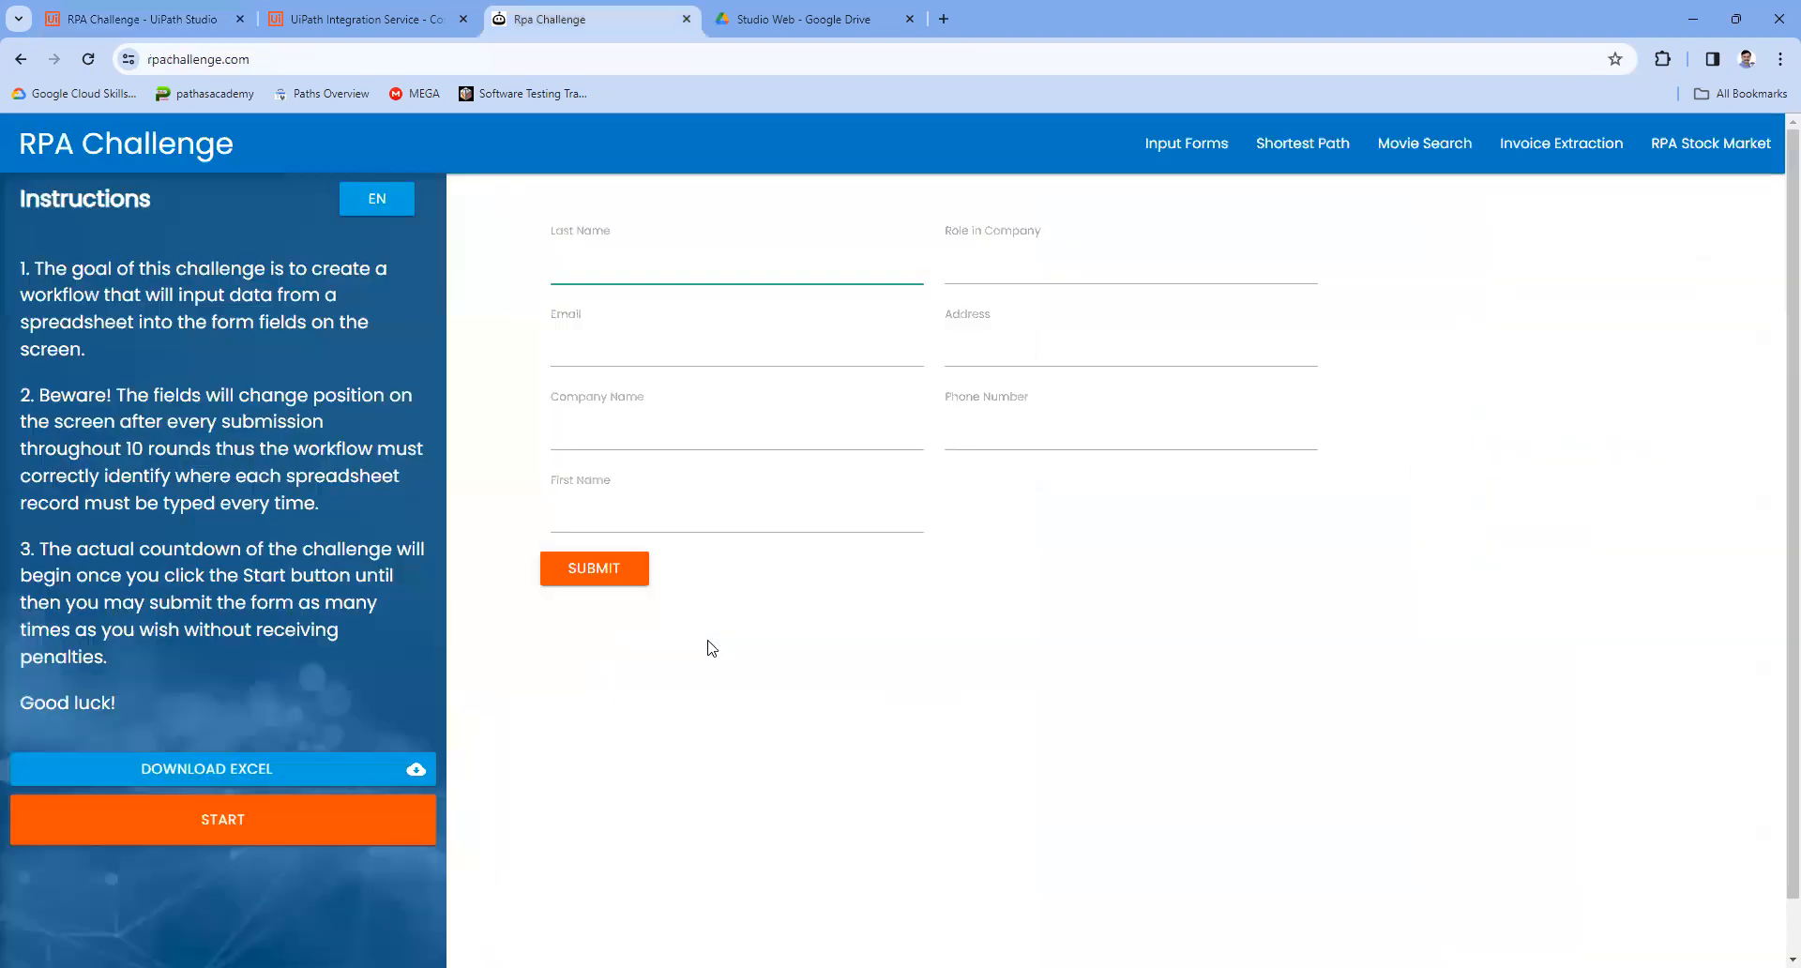
pyautogui.click(229, 808)
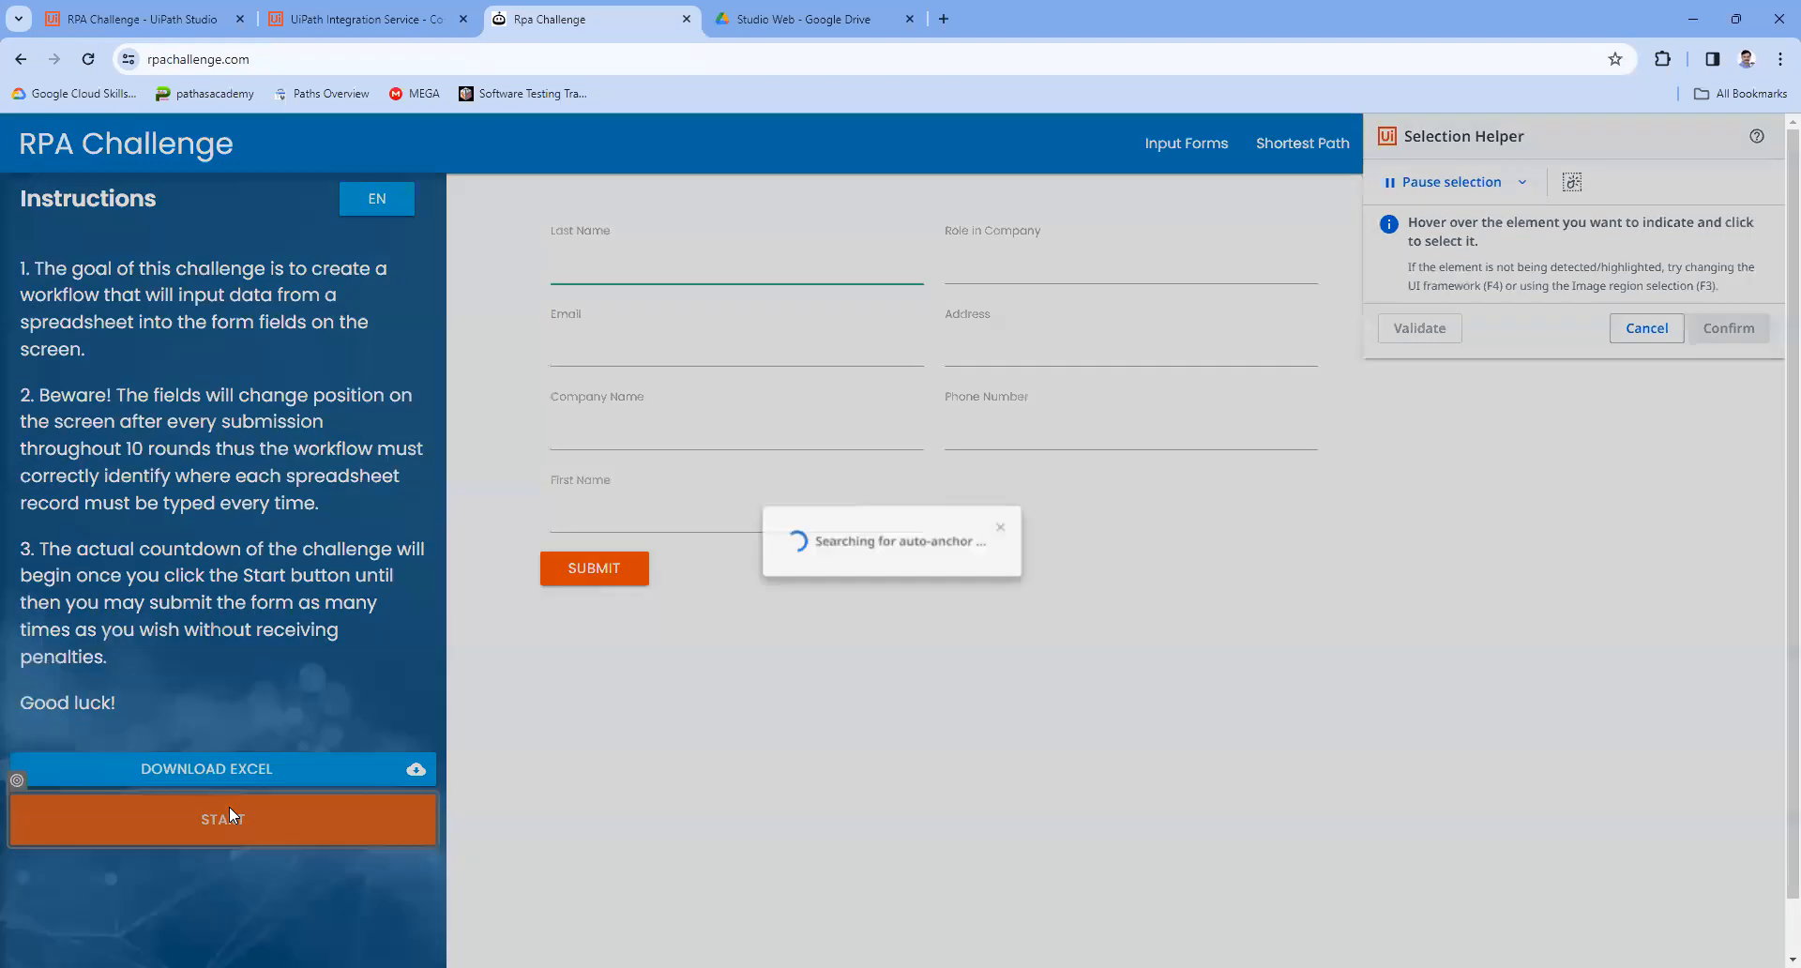
pyautogui.click(1729, 347)
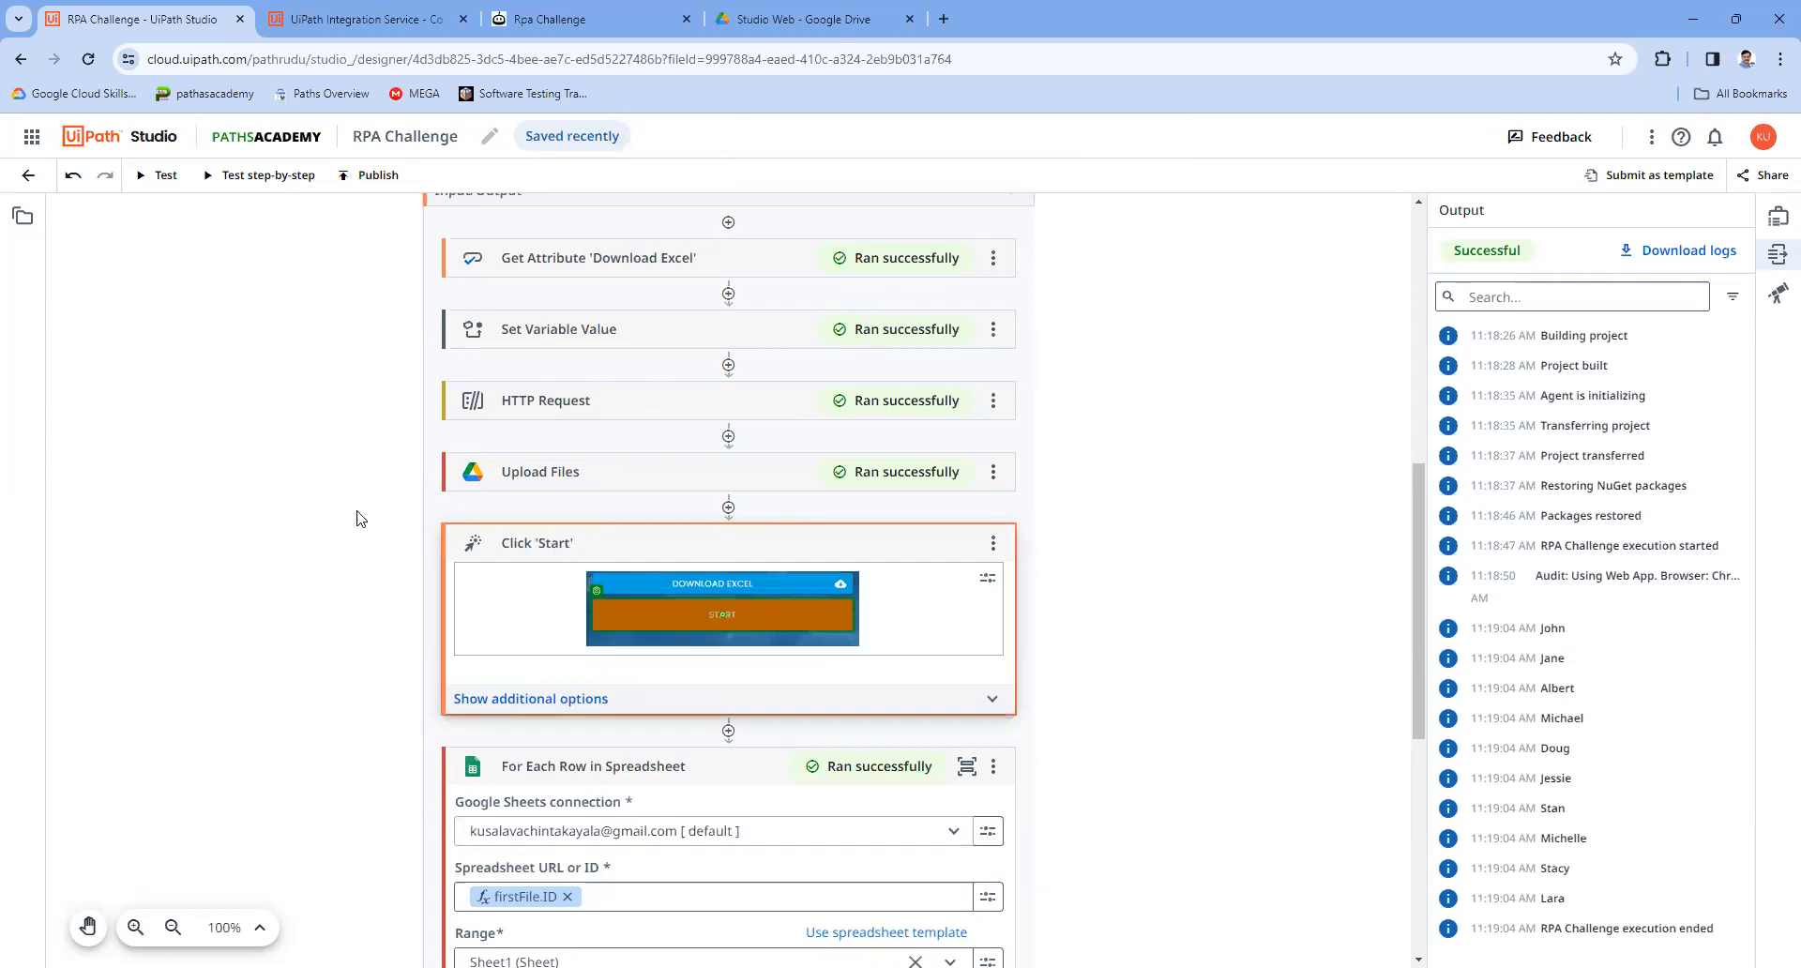
# Step: Add a second Type Into activity below Type Into 'First Name' inside the loop
pyautogui.scroll(-6, 331, 520)
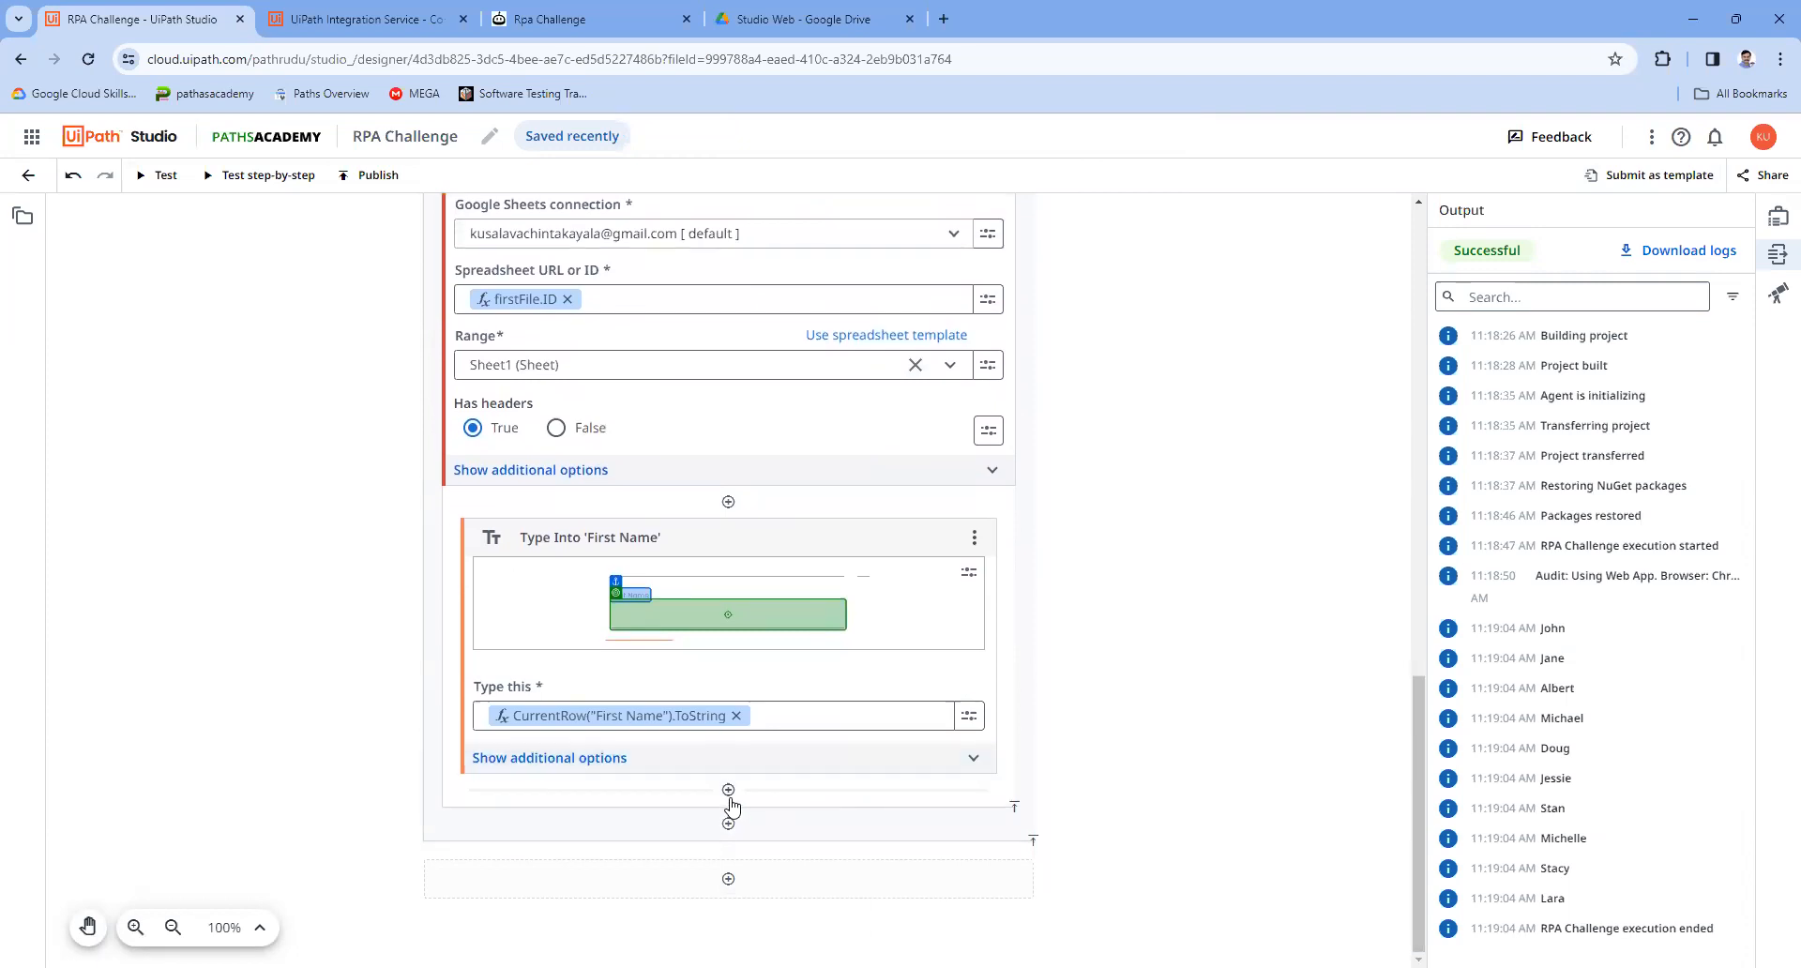
pyautogui.click(729, 791)
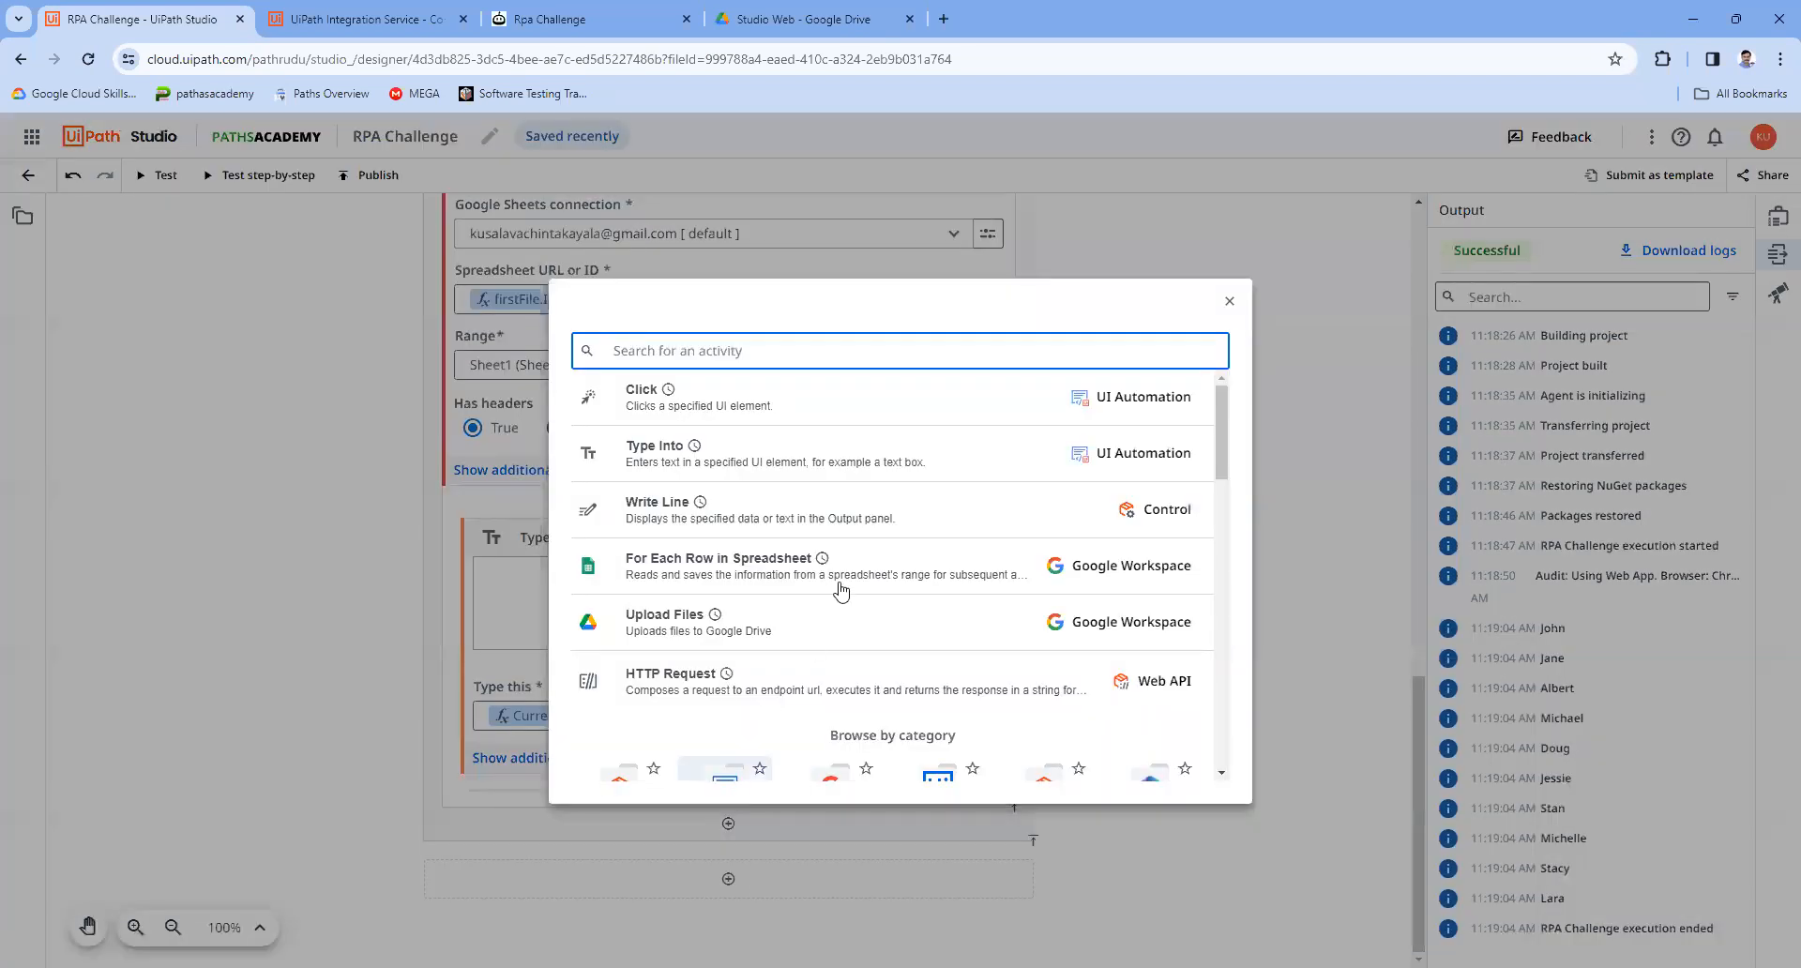
pyautogui.click(707, 448)
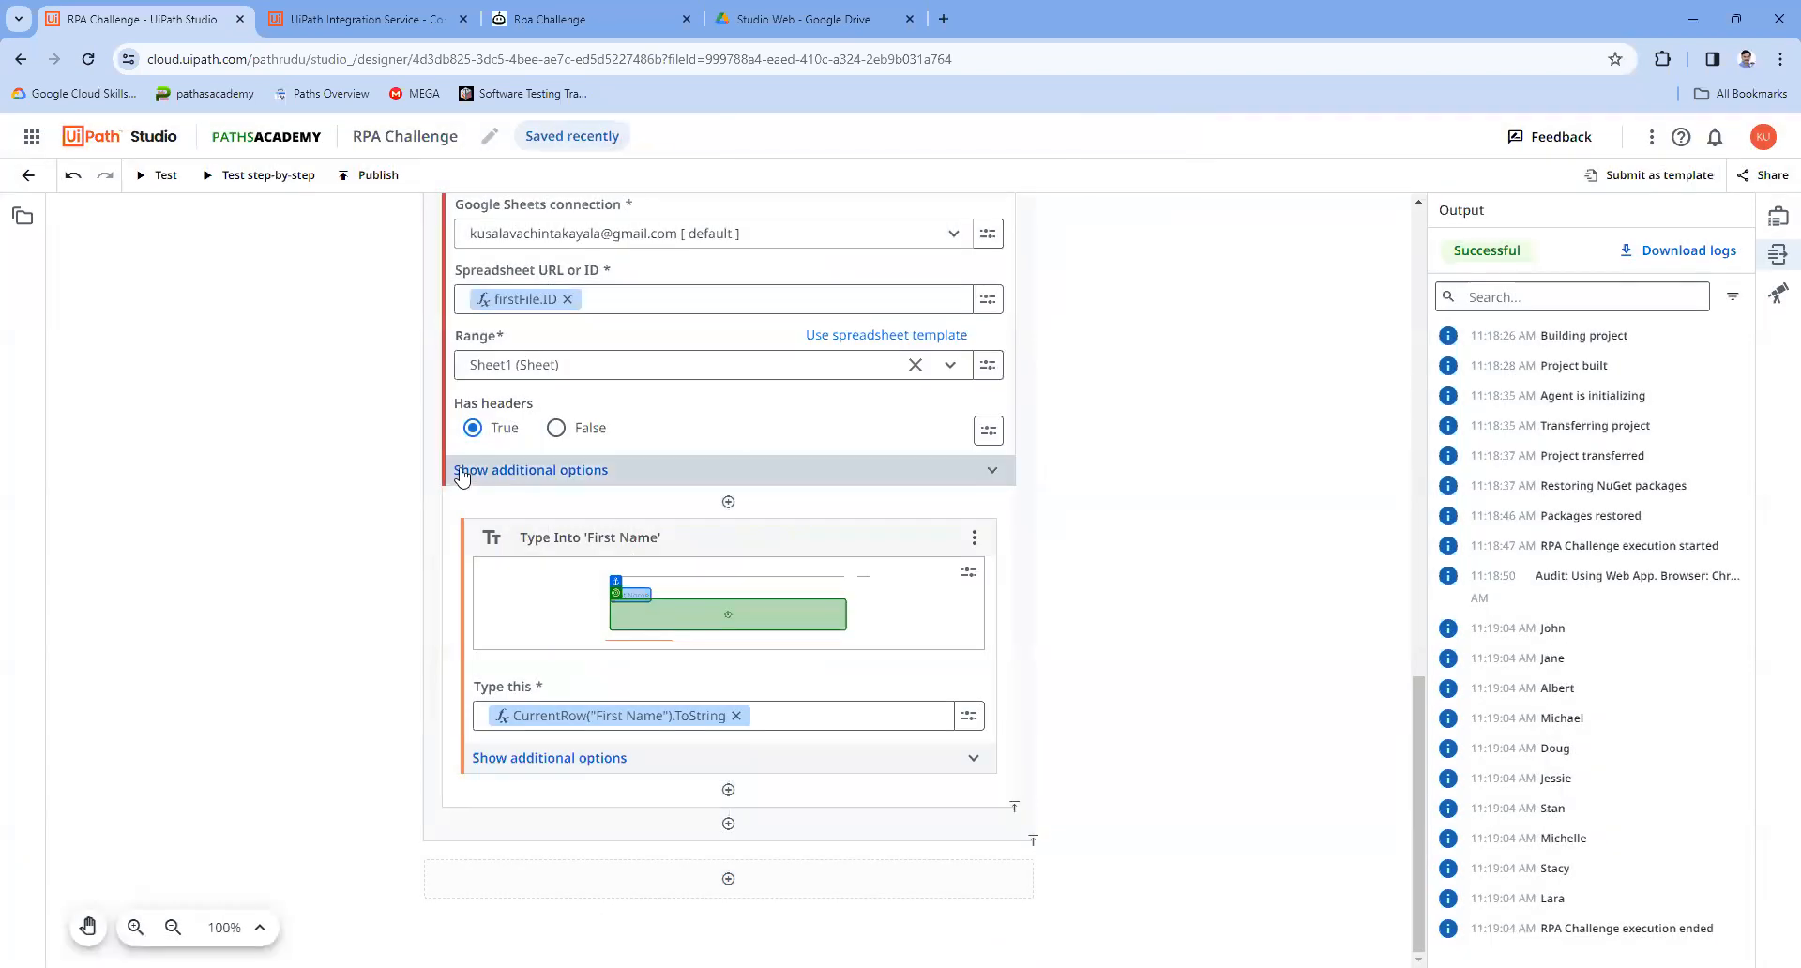
# Step: Switch to Google Drive, open the challenge spreadsheet, and copy the Last Name column header text
pyautogui.click(776, 17)
pyautogui.doubleClick(402, 473)
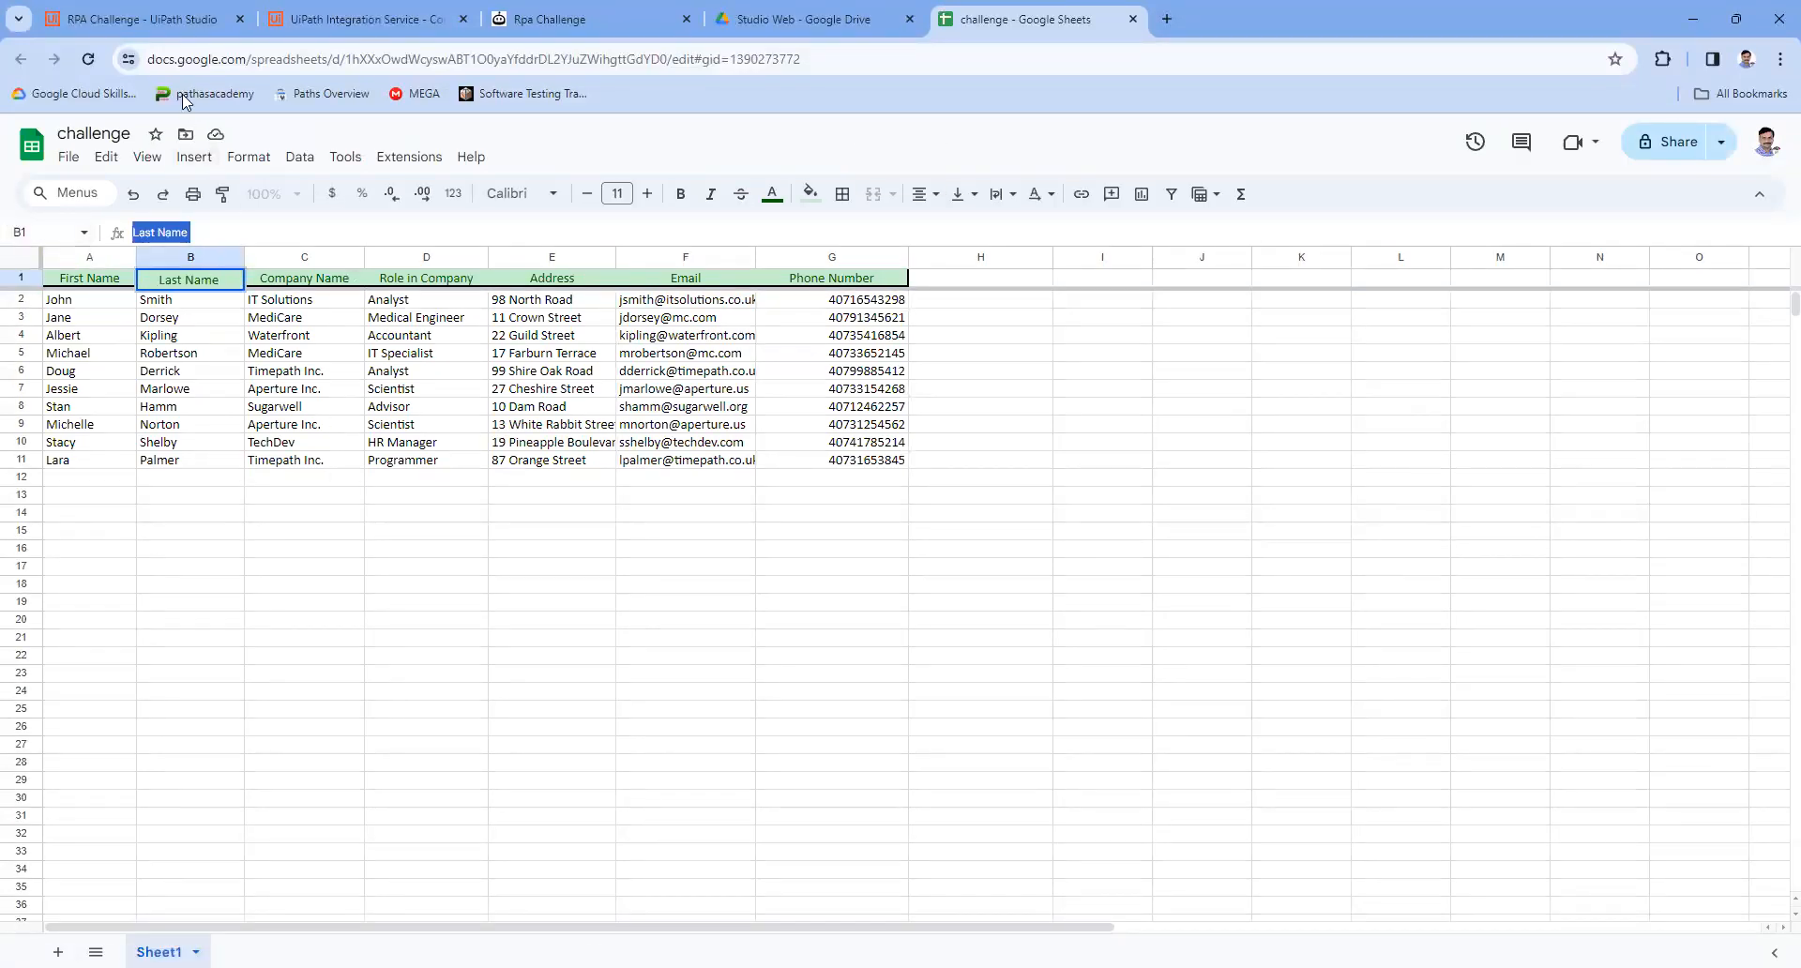
# Step: Switch to UiPath Studio and set the new Type Into activity's text to the expression CurrentRow("Last Name ").ToString
pyautogui.click(155, 13)
pyautogui.scroll(-3, 431, 699)
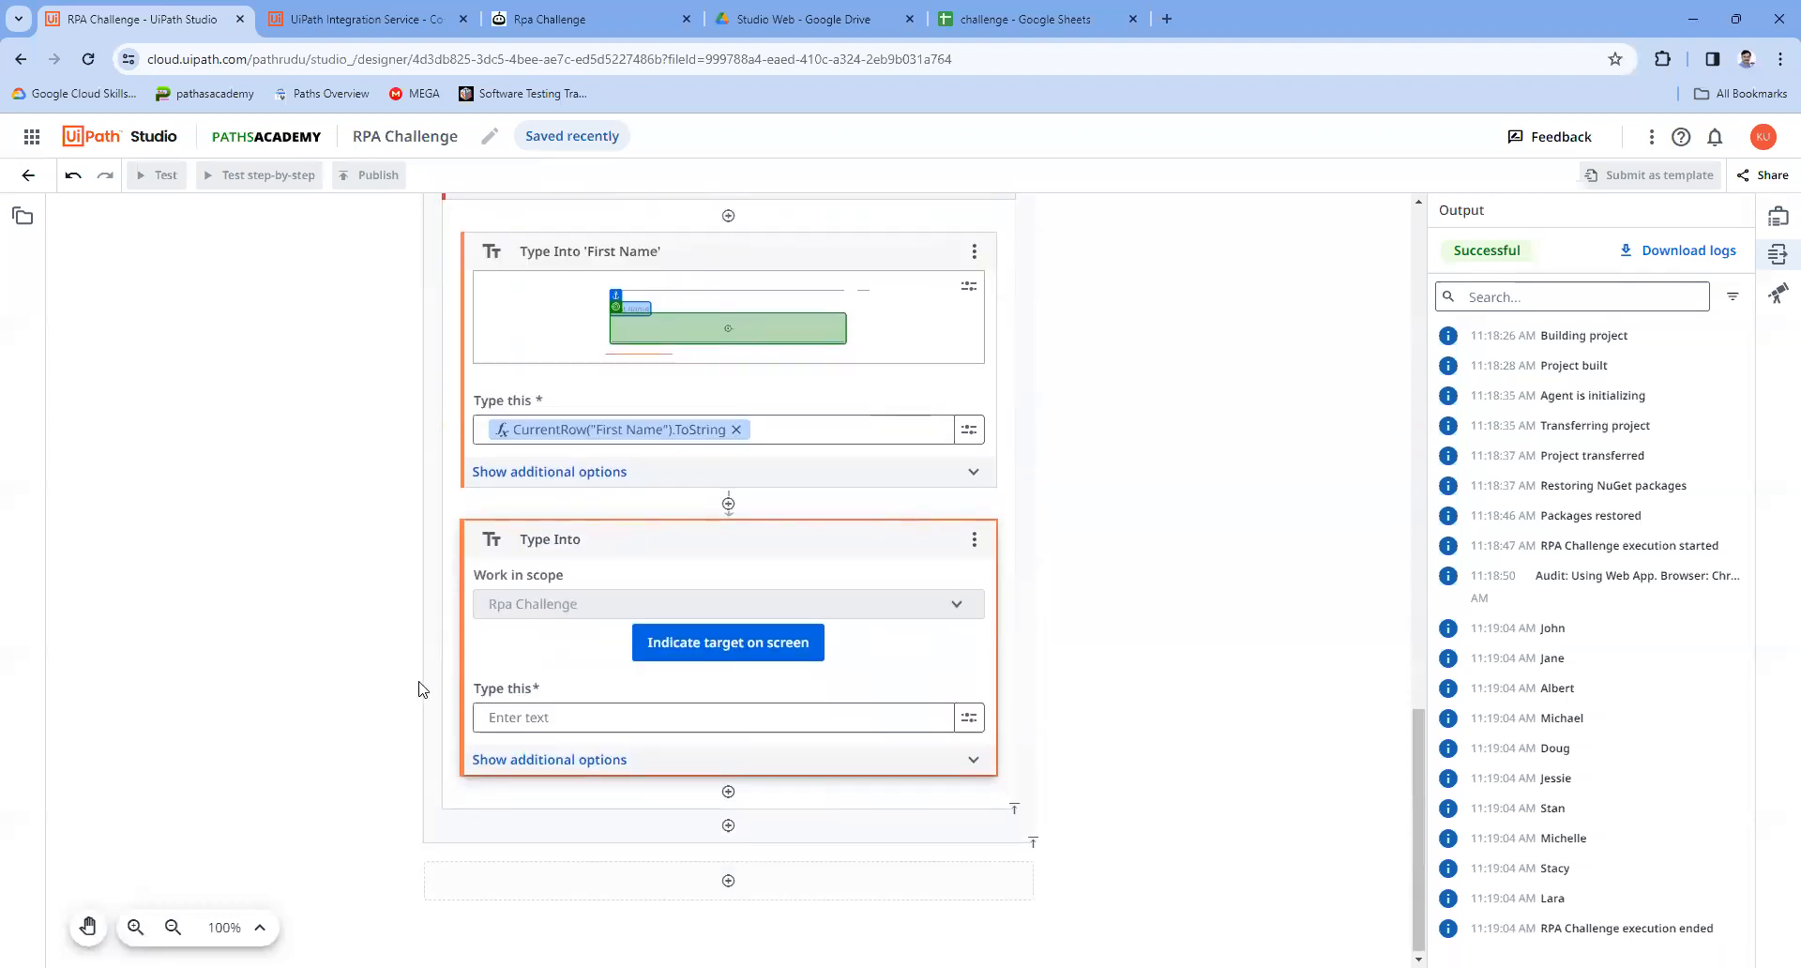
pyautogui.click(973, 726)
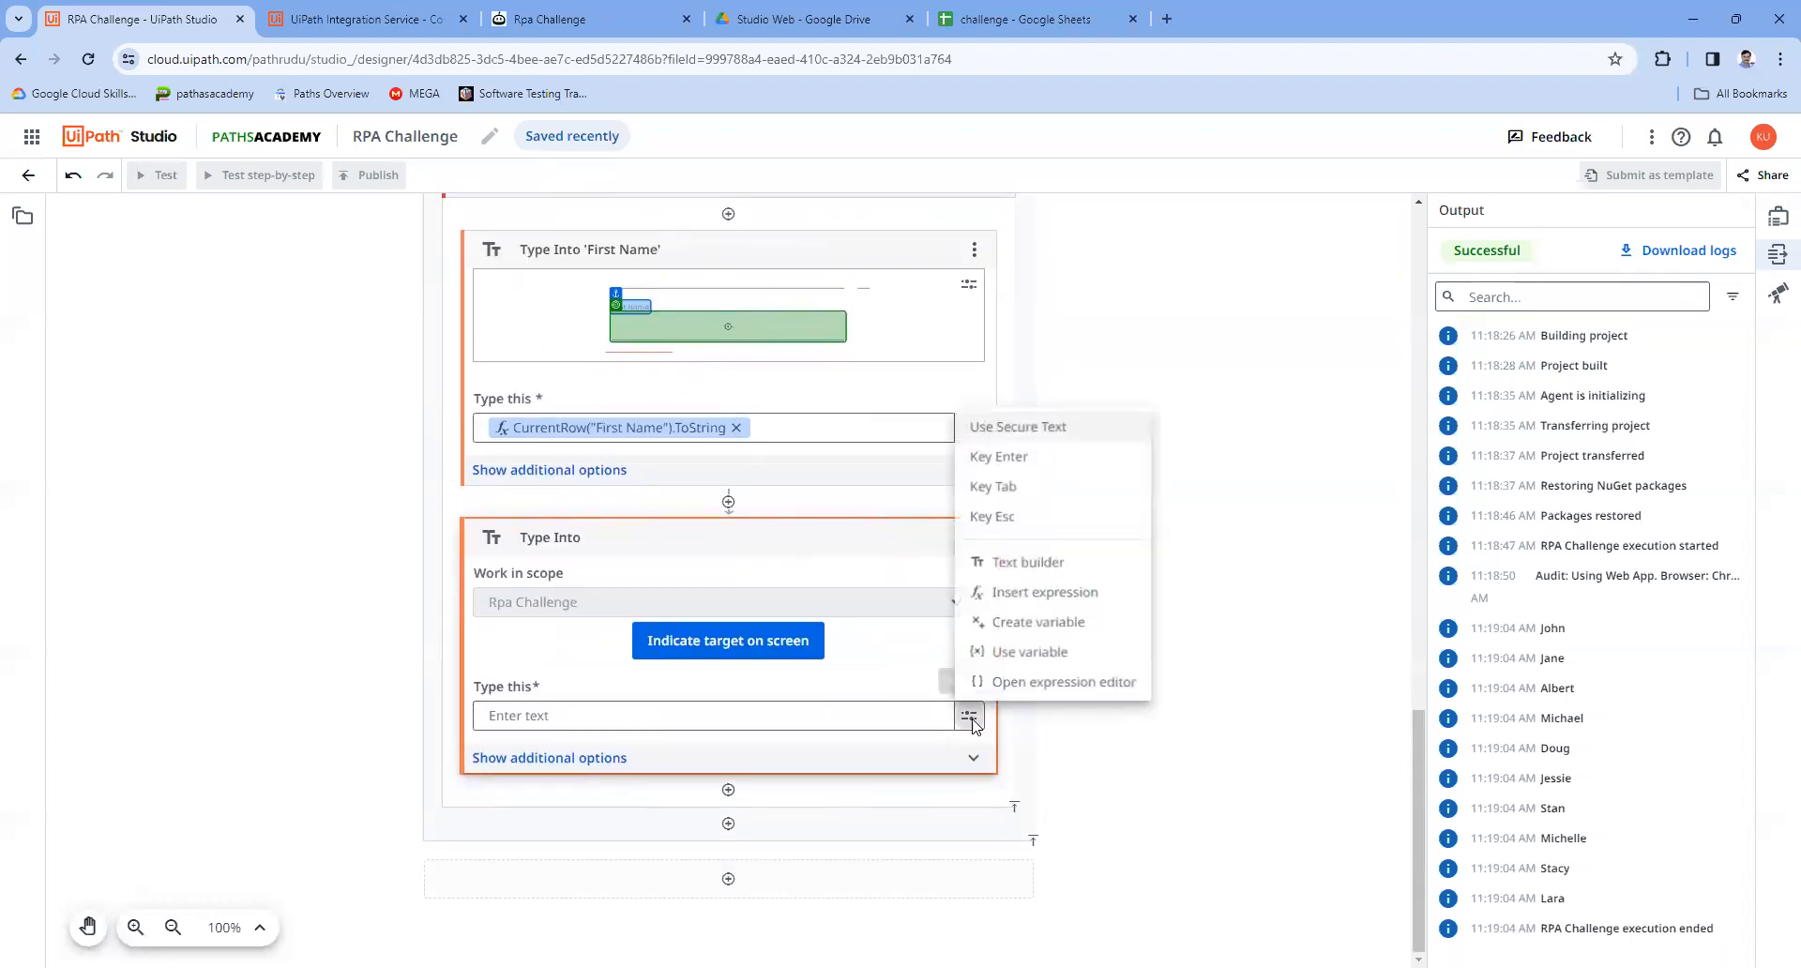
pyautogui.click(1032, 682)
pyautogui.click(526, 432)
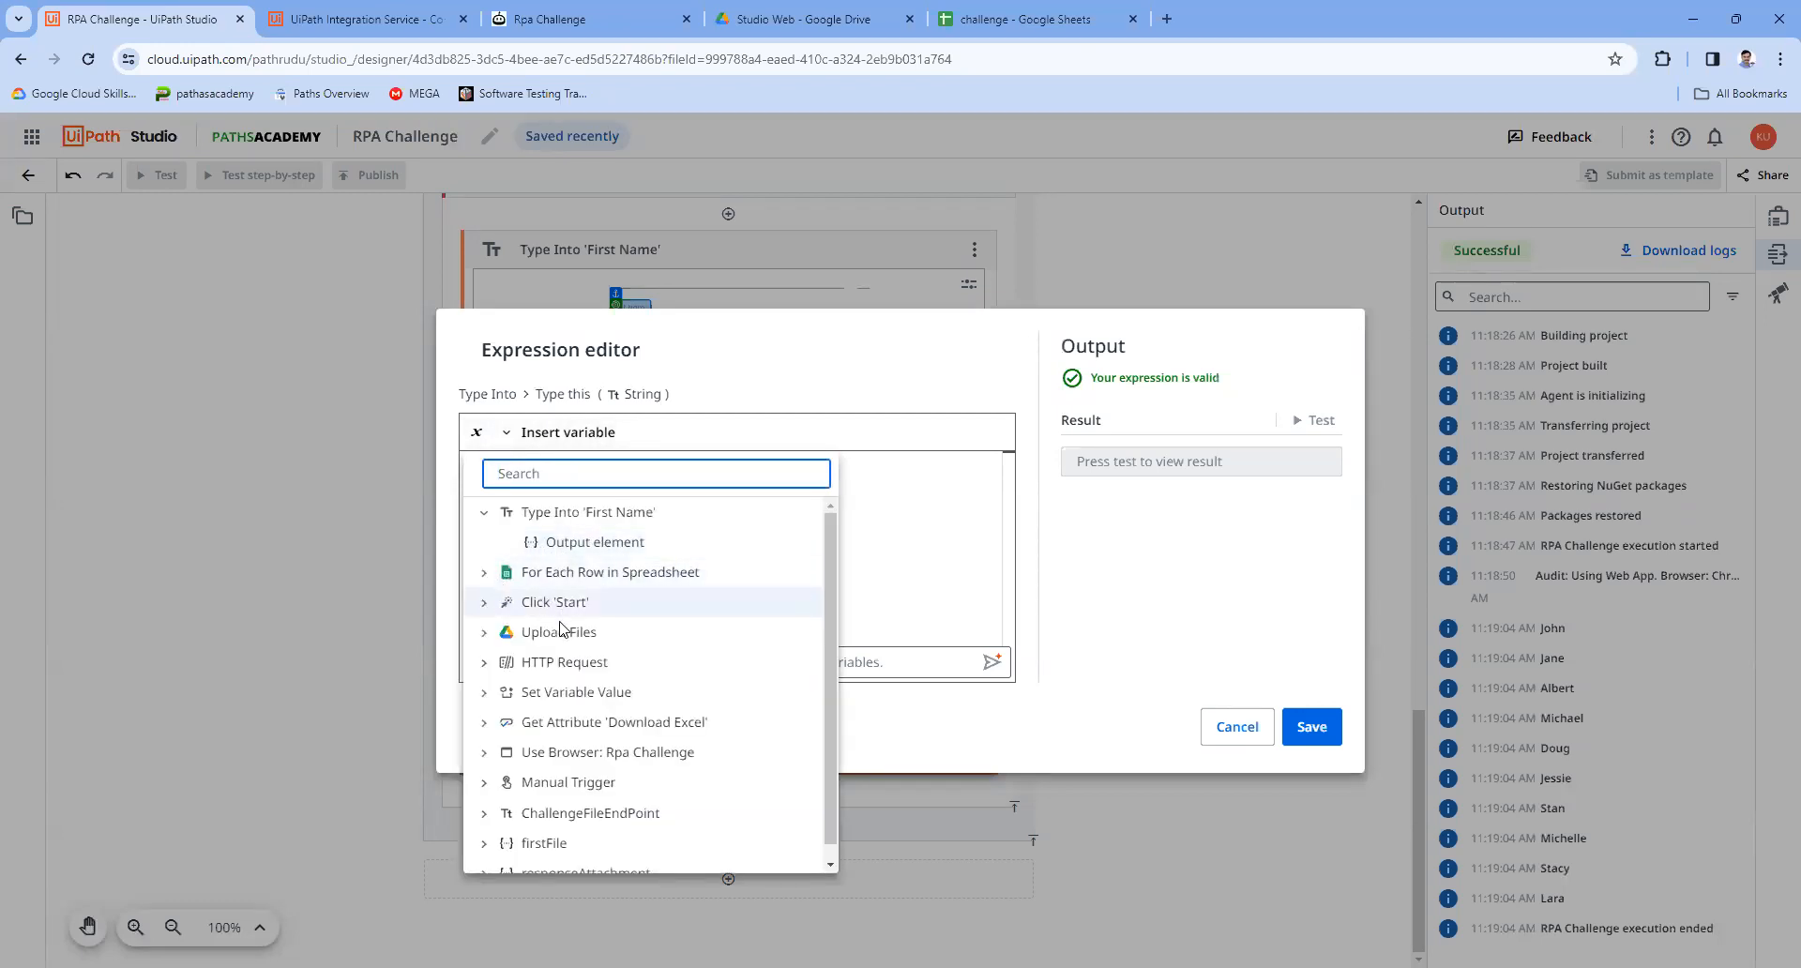
pyautogui.click(484, 575)
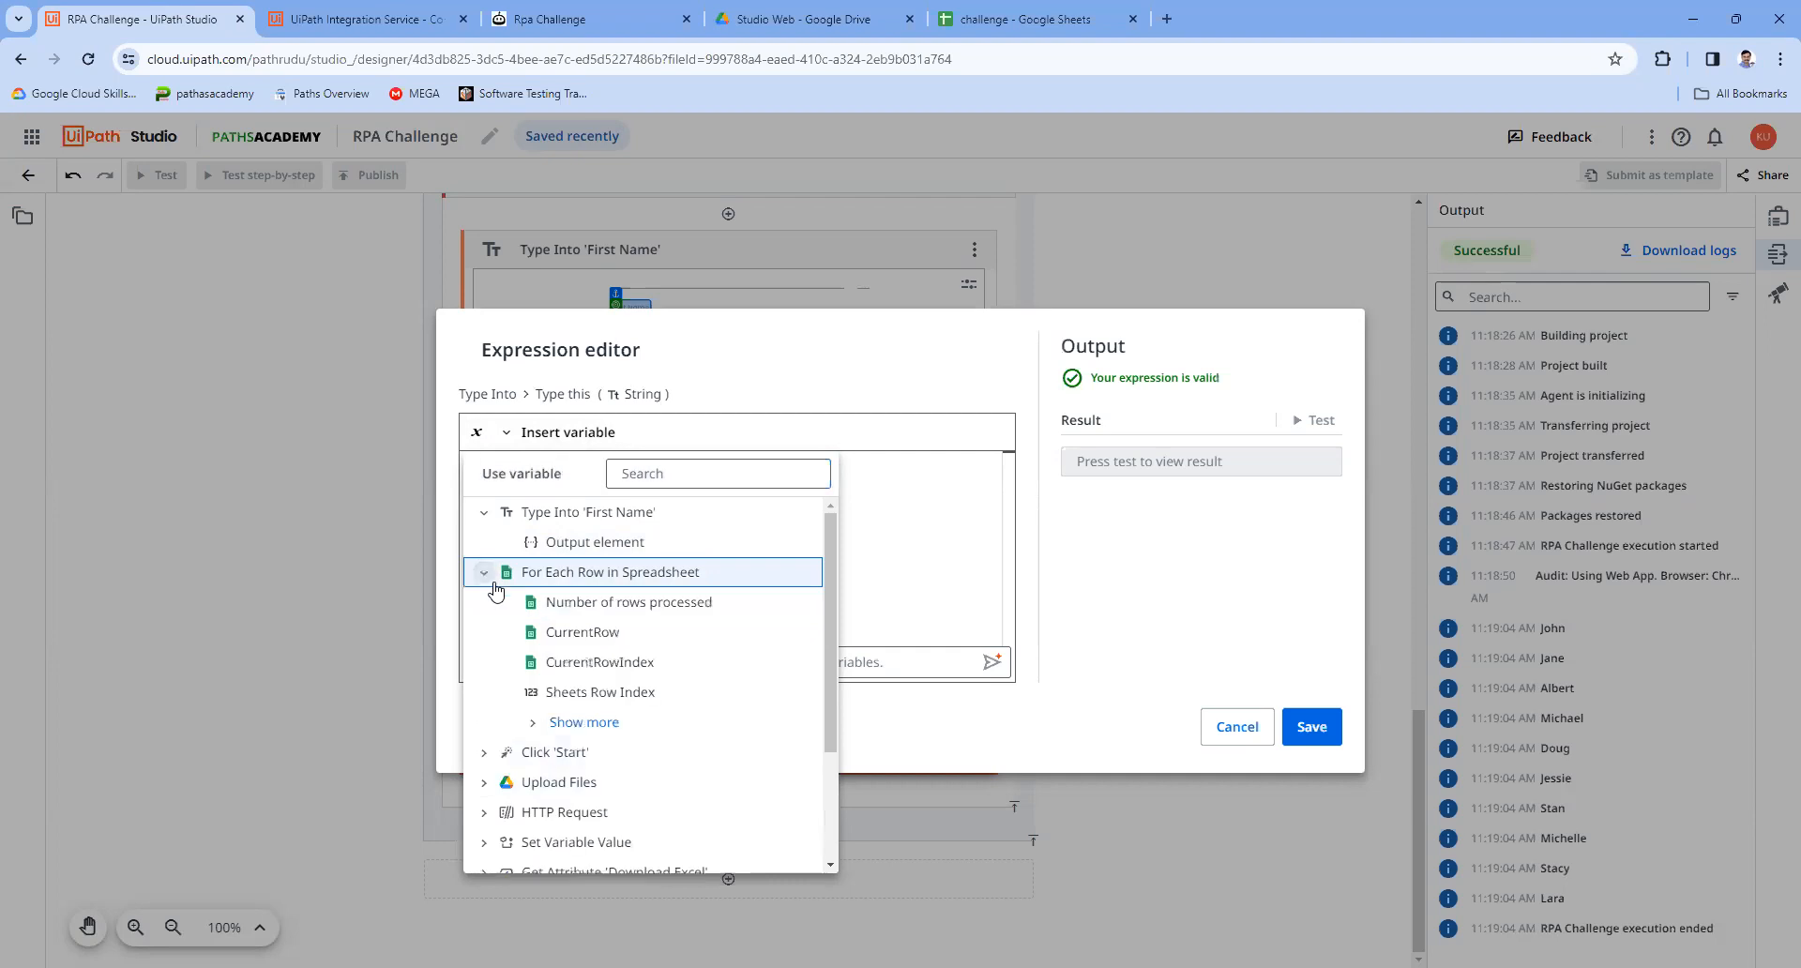
pyautogui.click(568, 631)
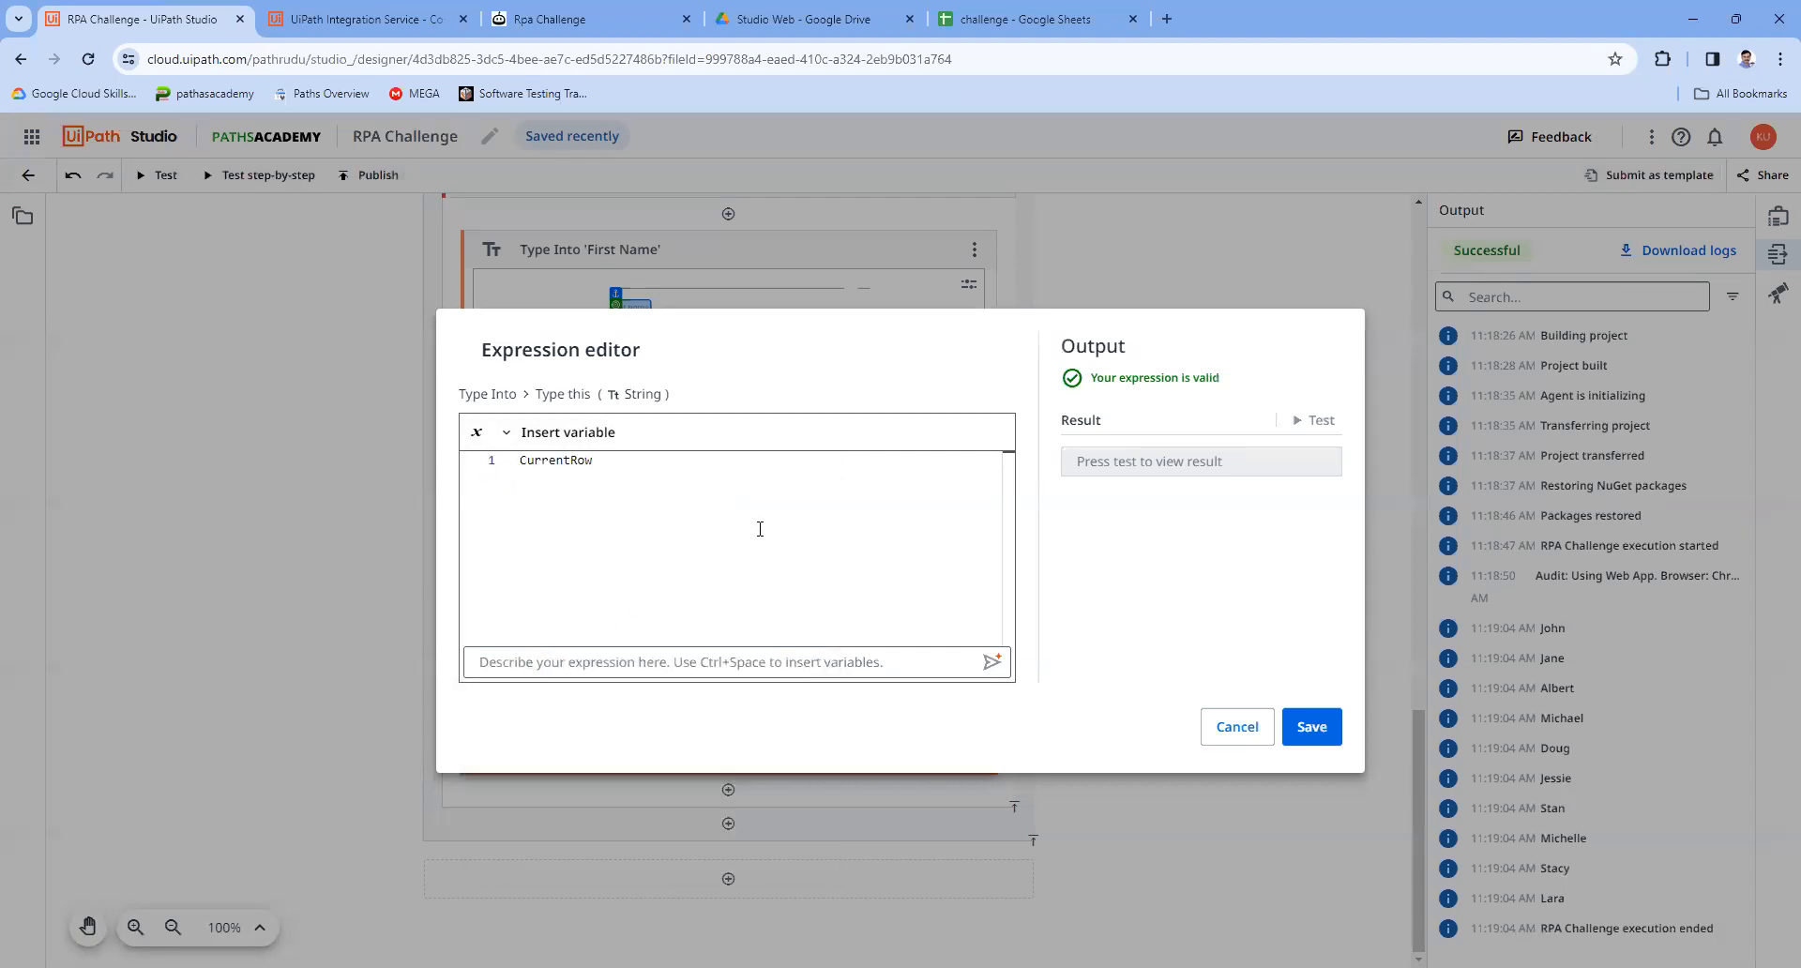
pyautogui.write('(')
pyautogui.write('"Last Name ")')
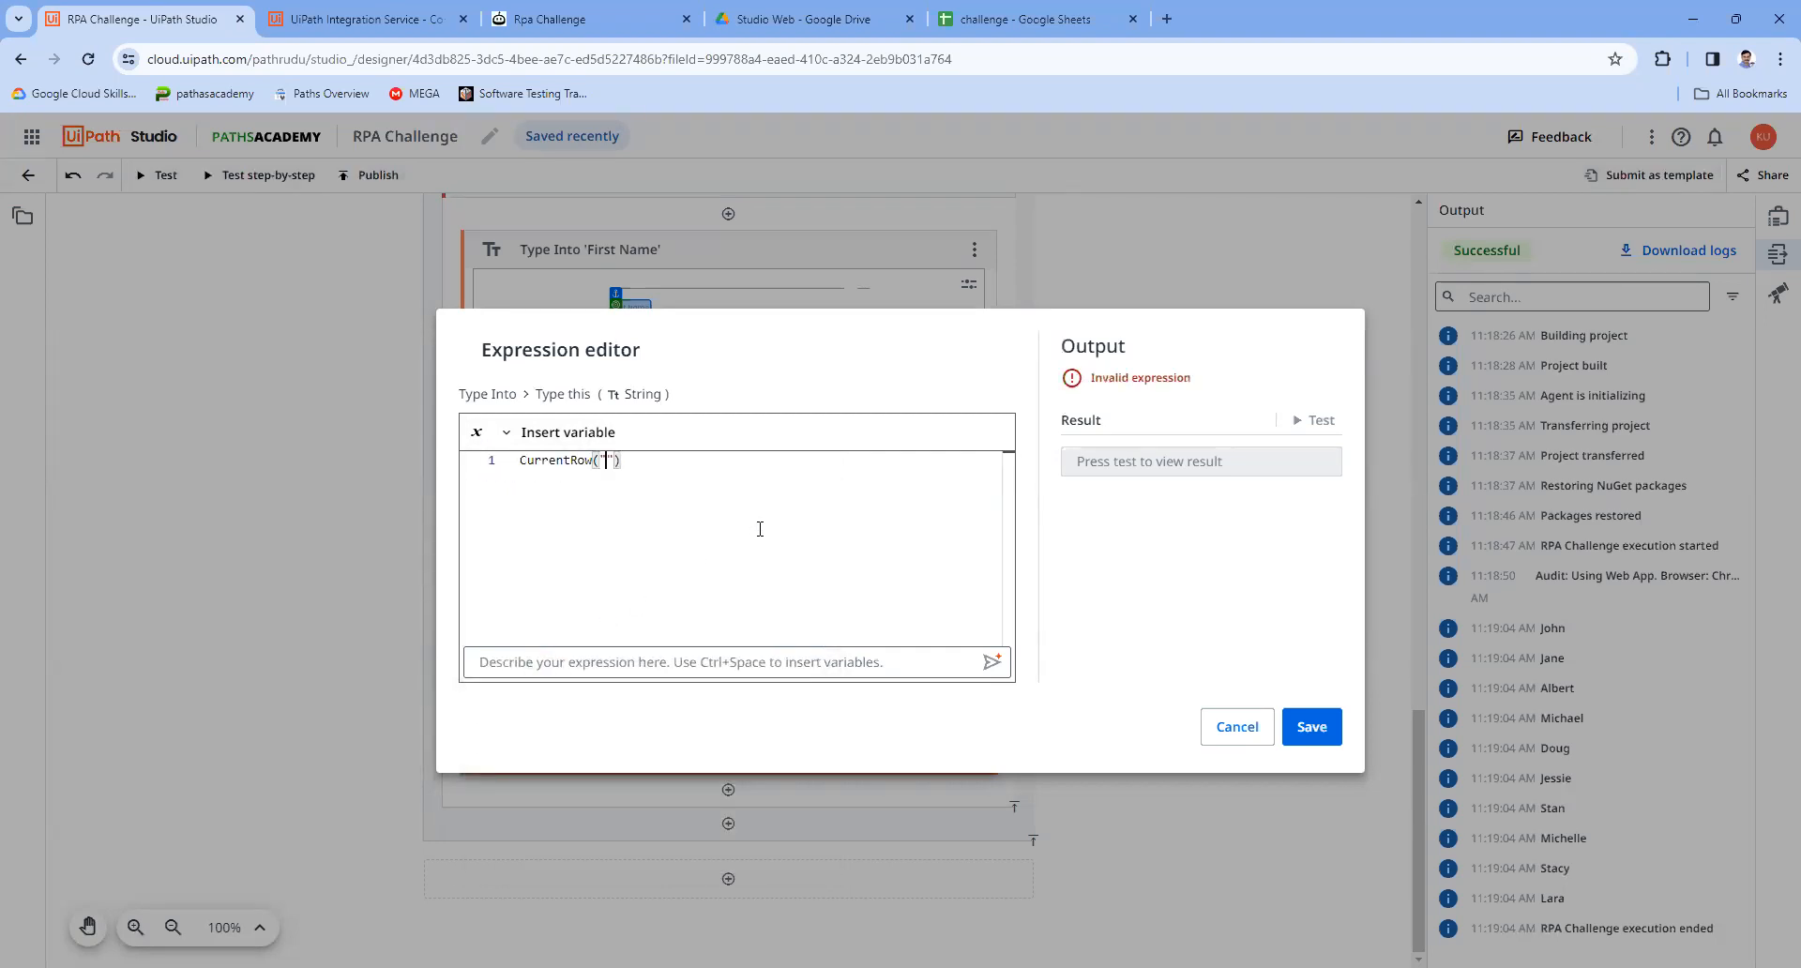
pyautogui.write('.ToString')
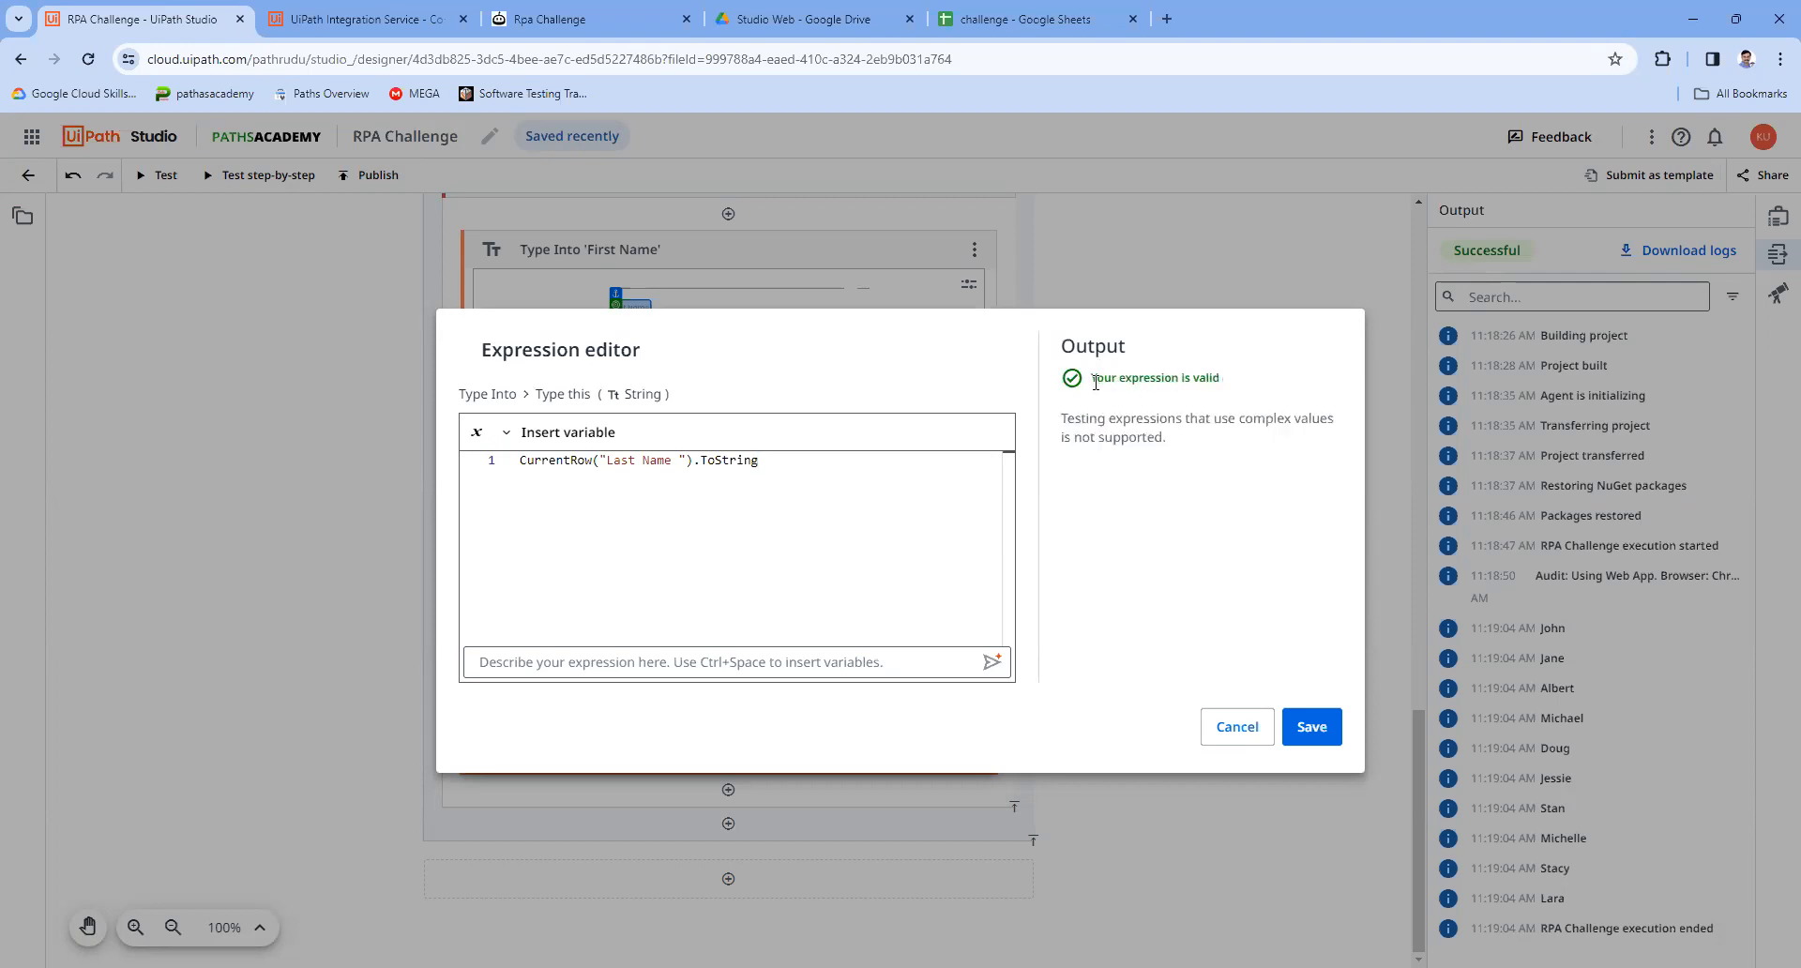
pyautogui.click(1311, 727)
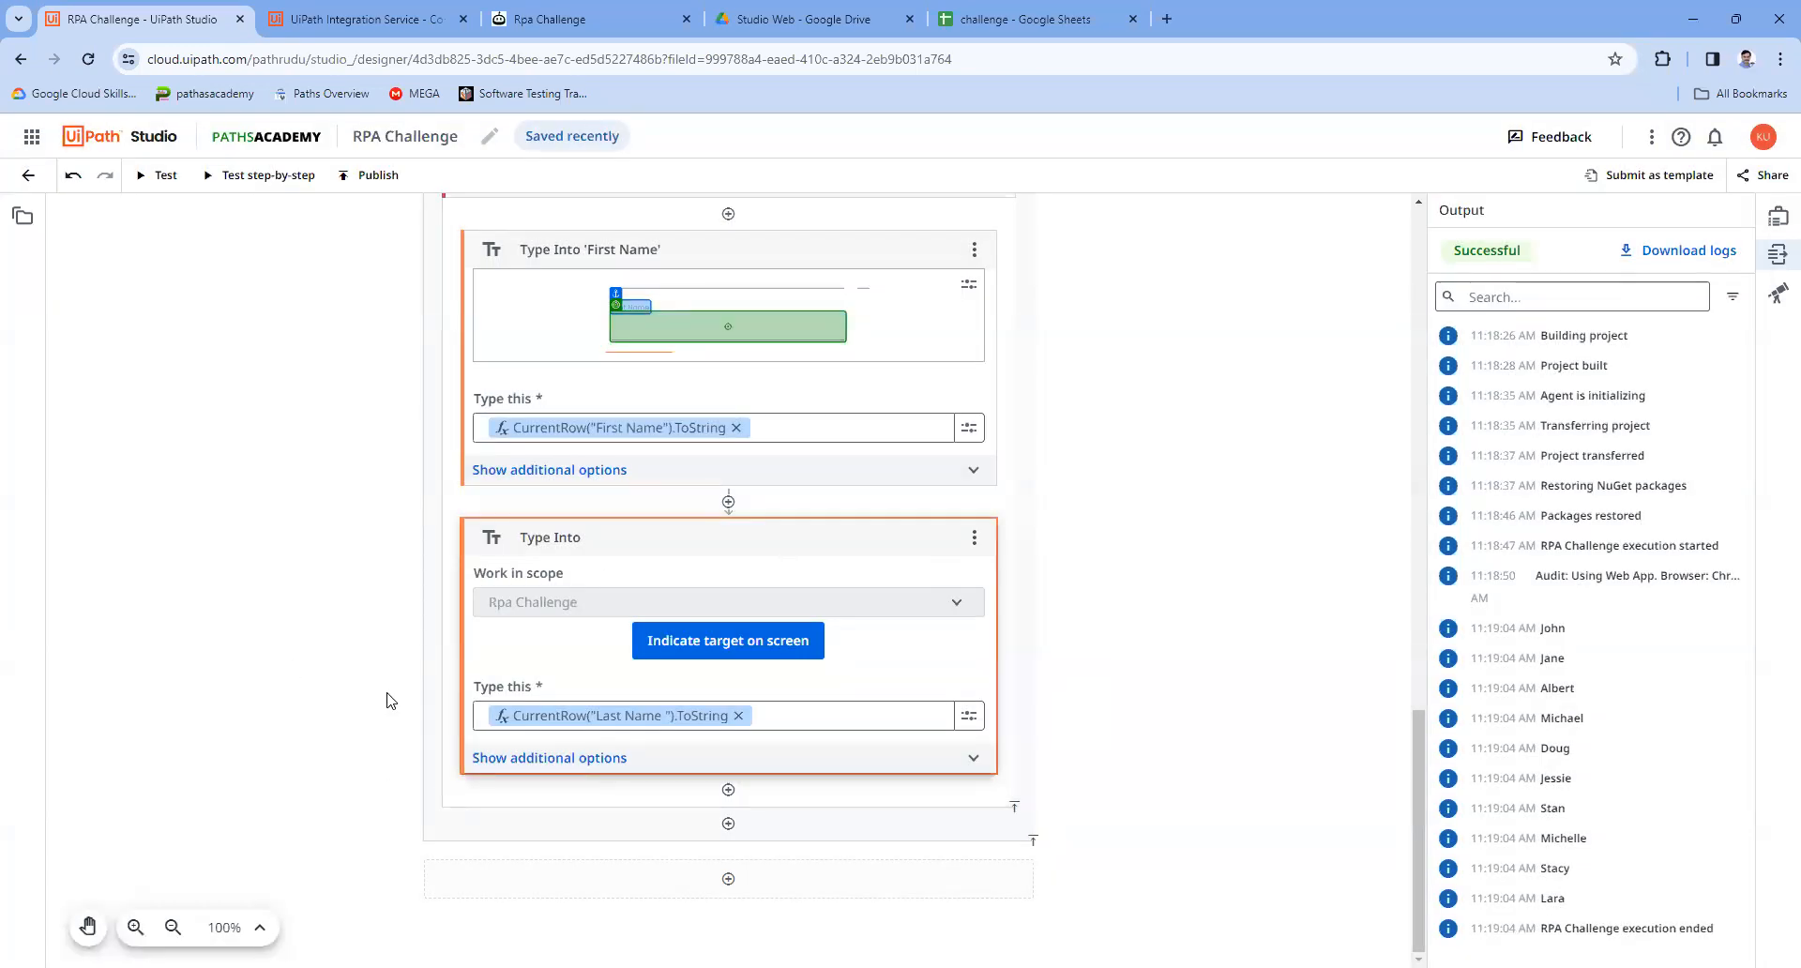
# Step: Set the Last Name field of the RPA Challenge form as the second Type Into activity's target
pyautogui.click(709, 647)
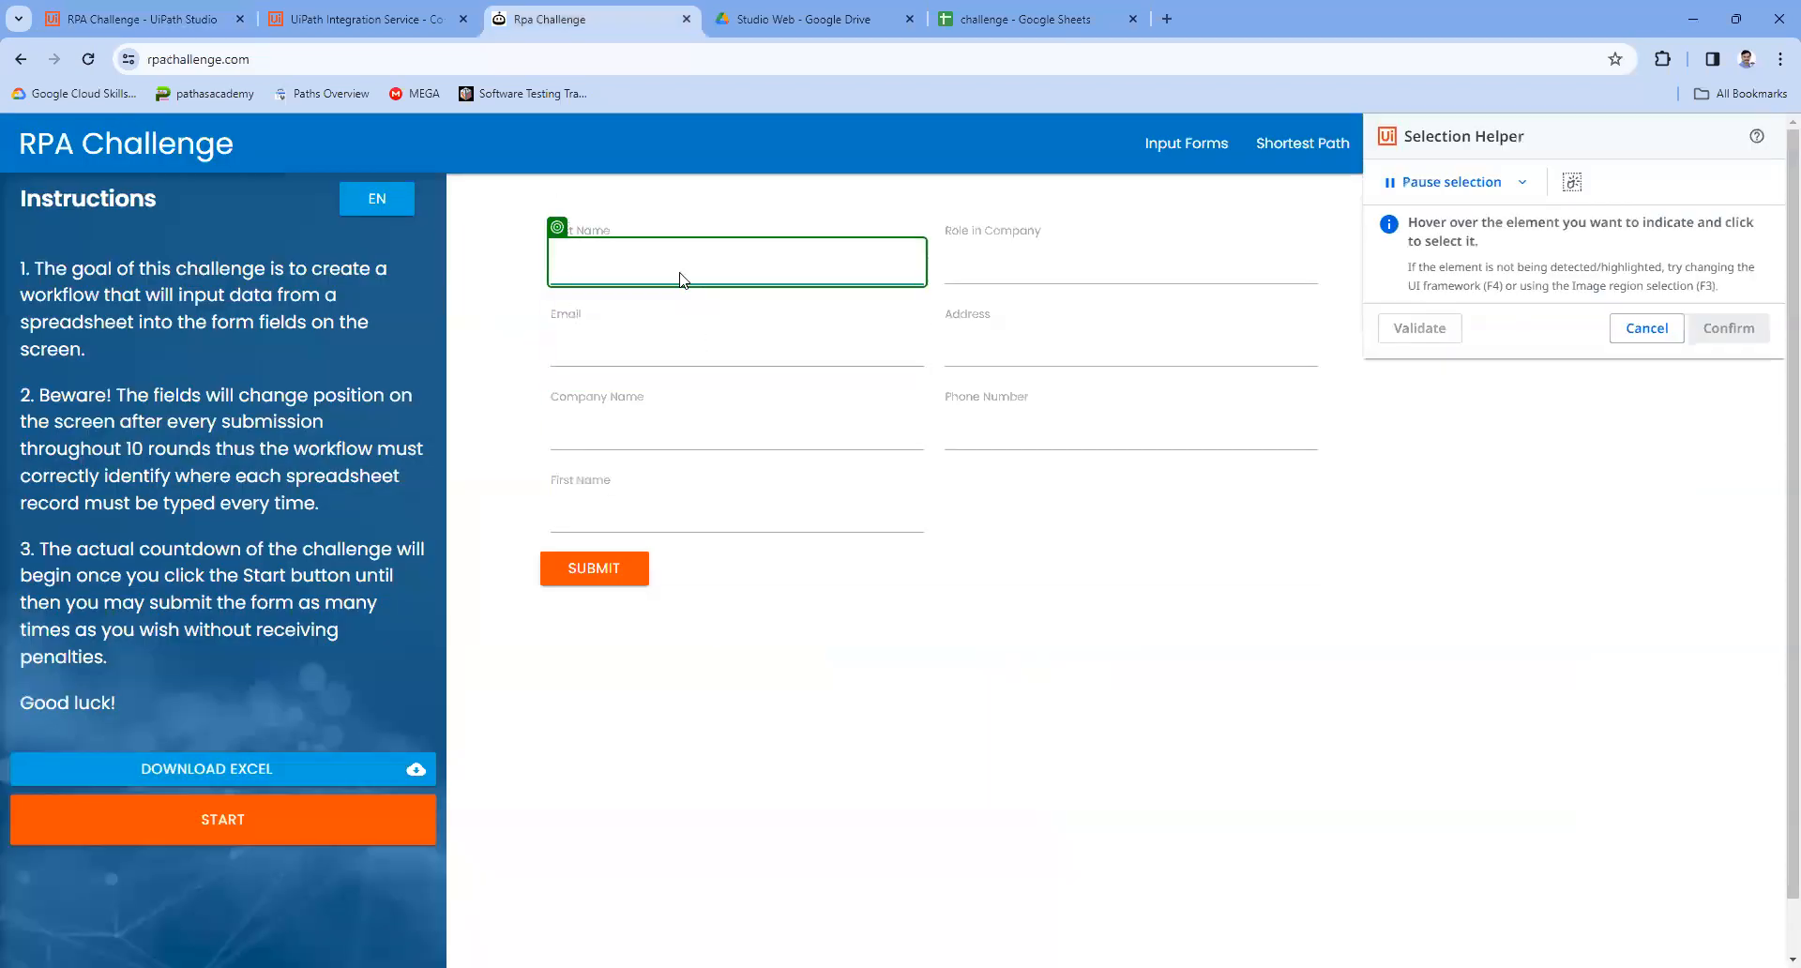
pyautogui.click(680, 273)
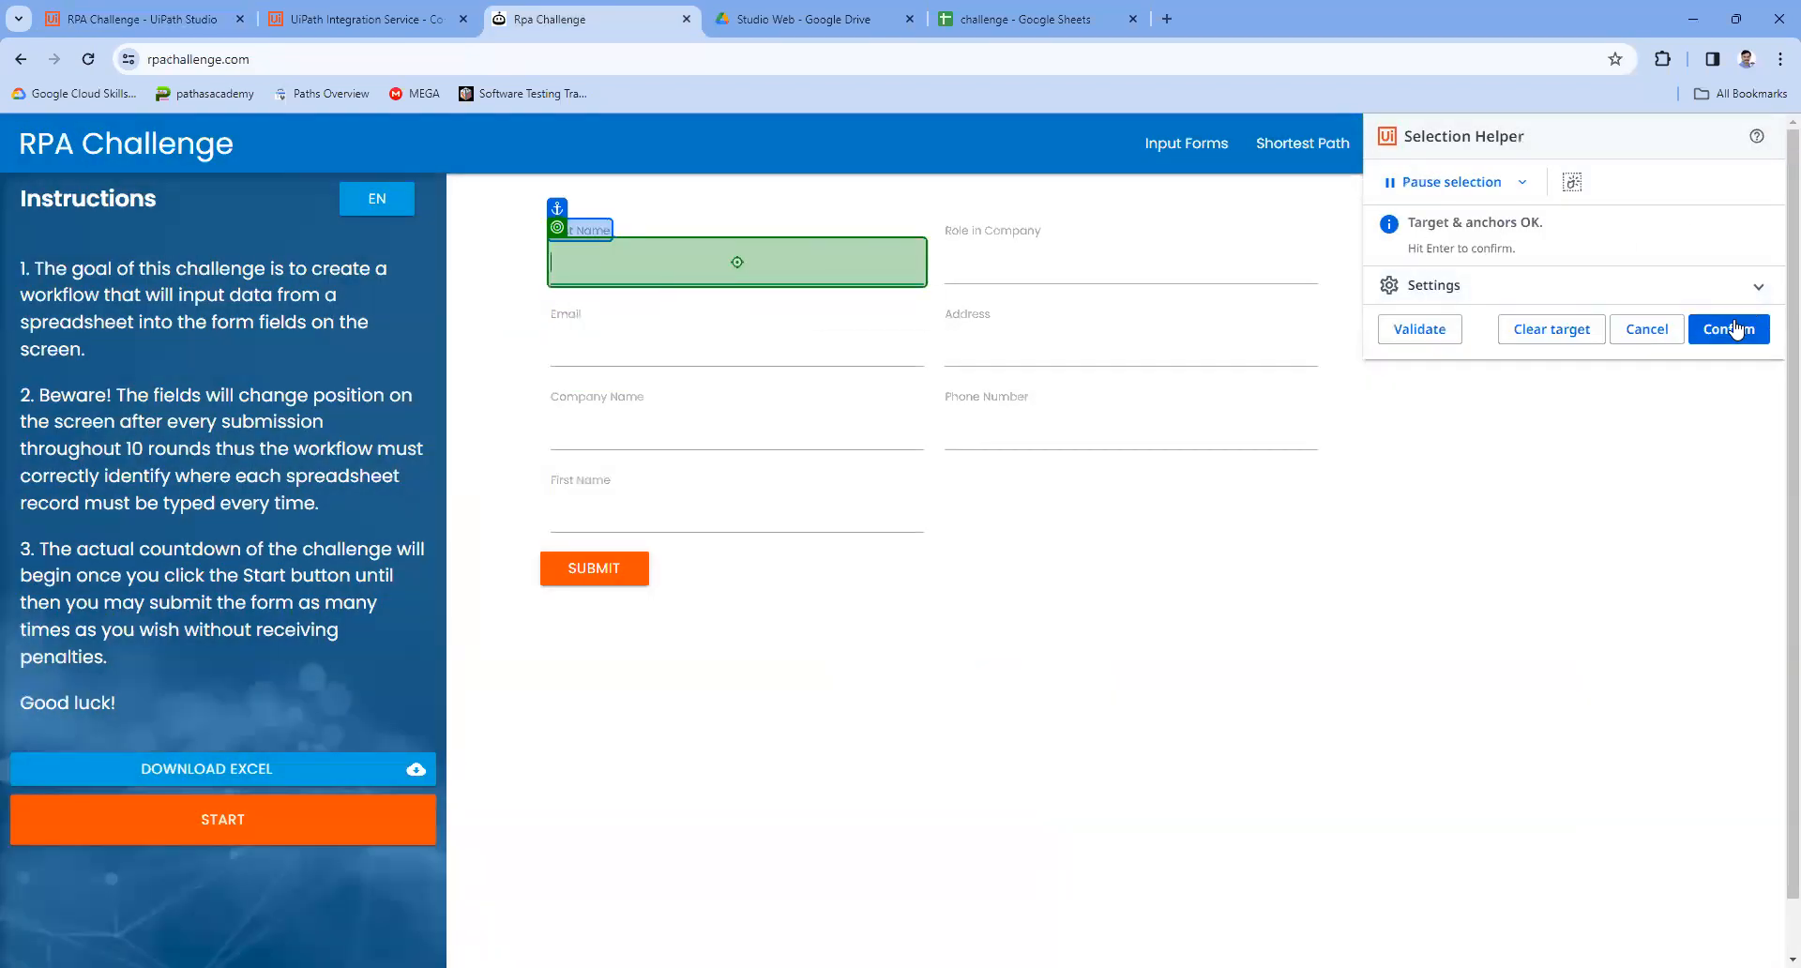
pyautogui.click(1736, 329)
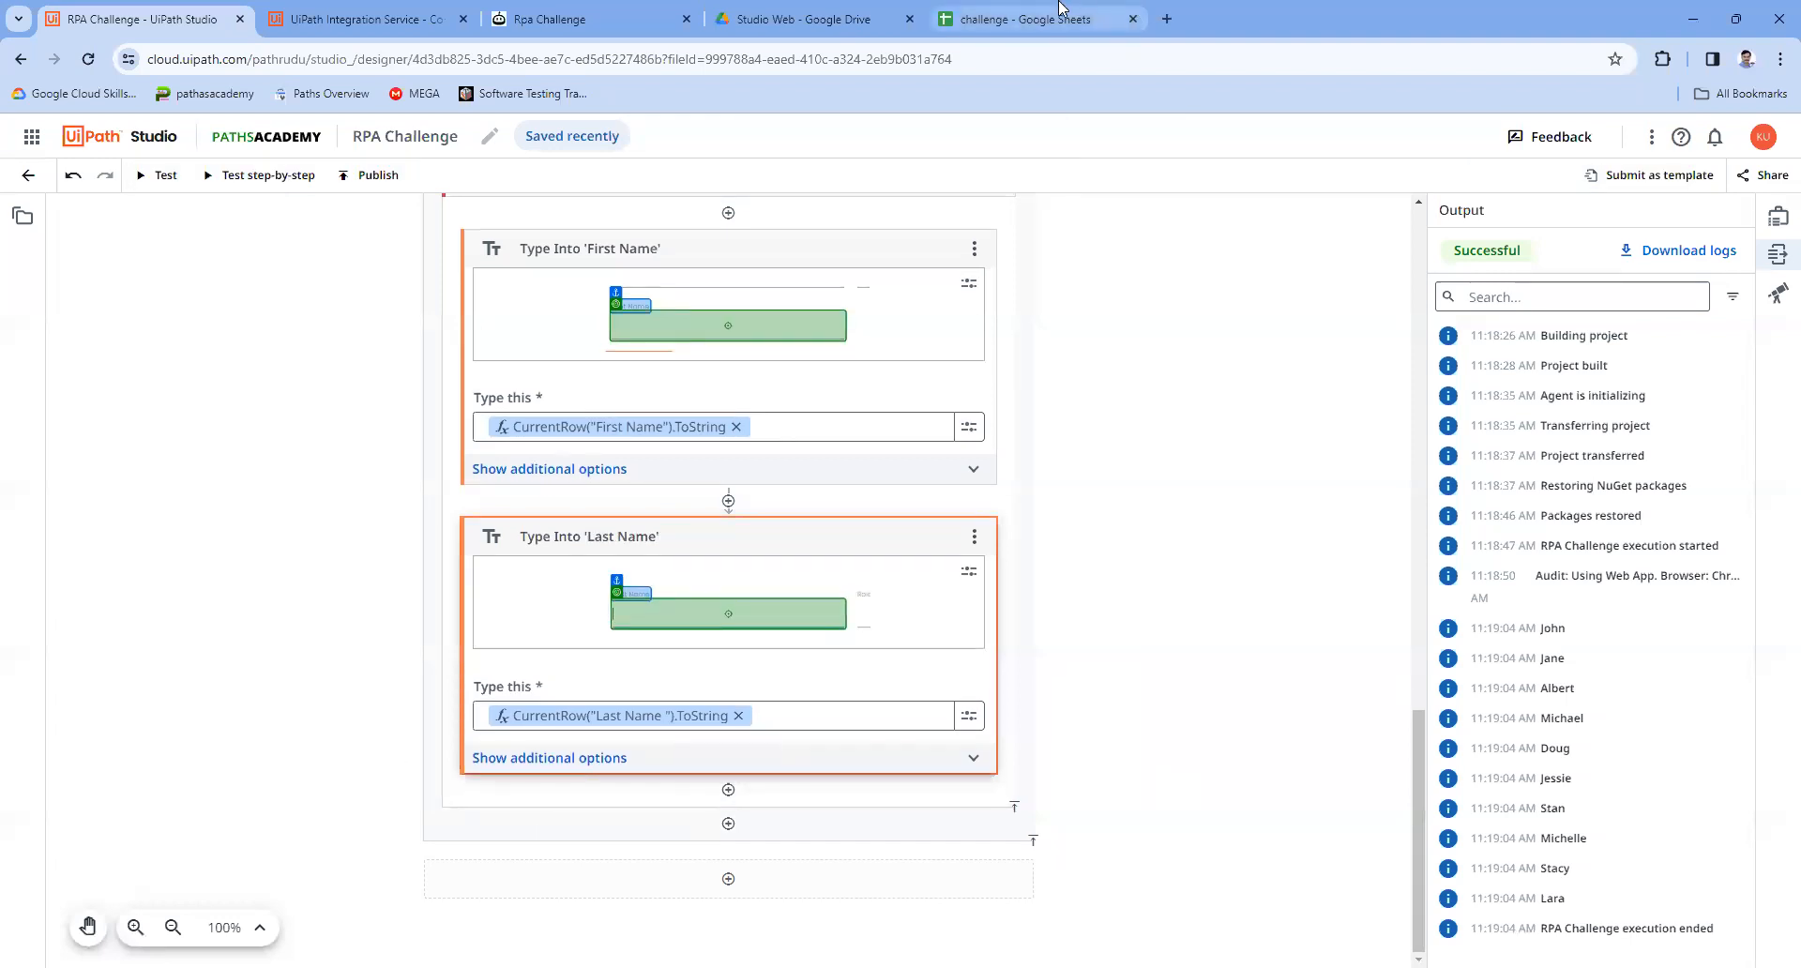
# Step: Switch to the challenge spreadsheet in Google Sheets and check the exact text of the Company Name and Last Name column headers
pyautogui.click(1032, 19)
pyautogui.click(336, 286)
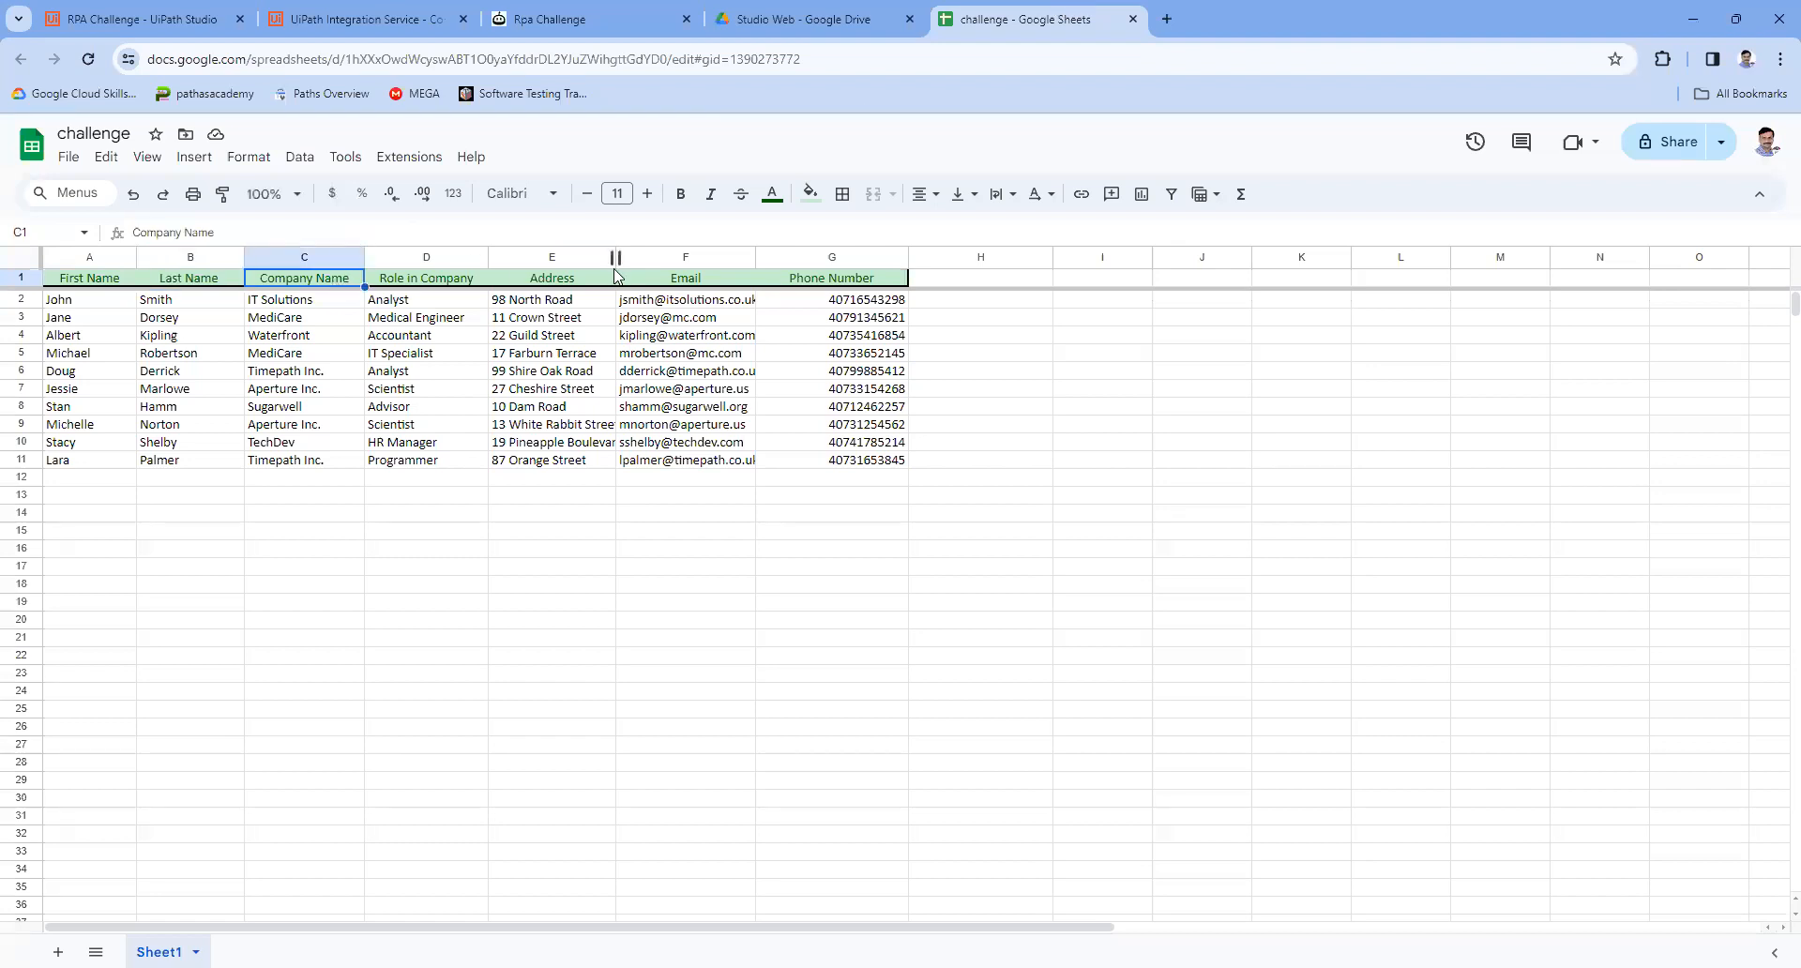
pyautogui.click(315, 227)
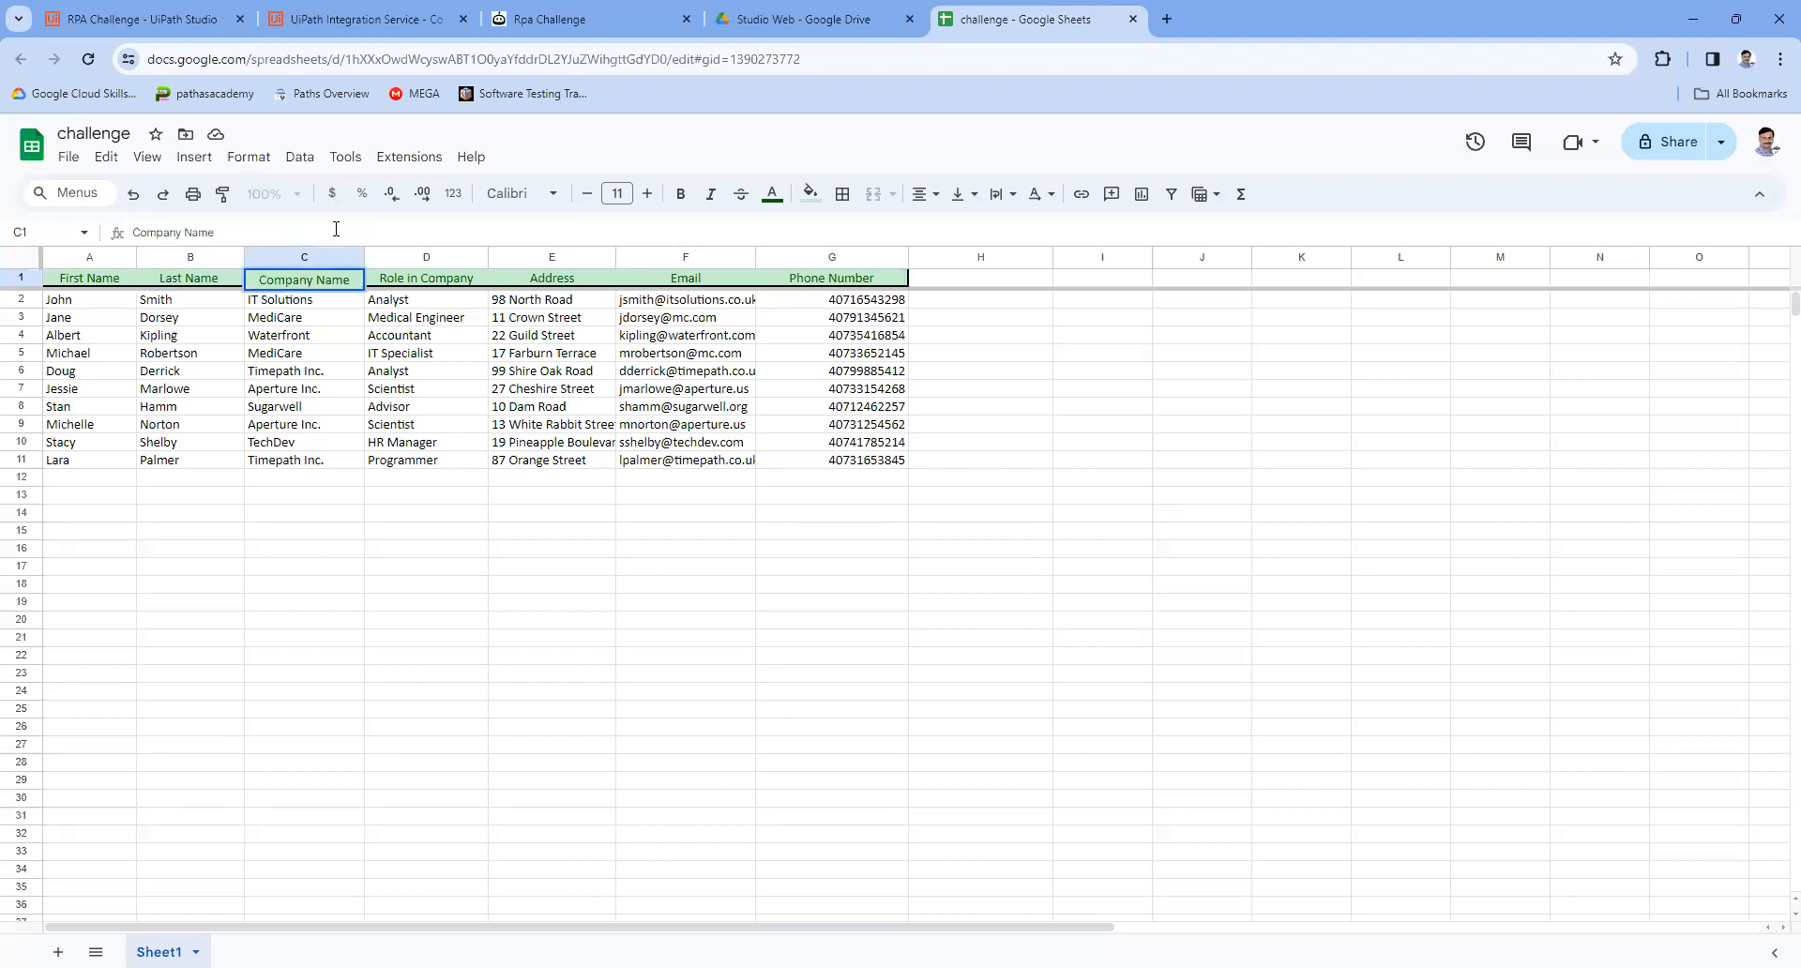
pyautogui.click(194, 286)
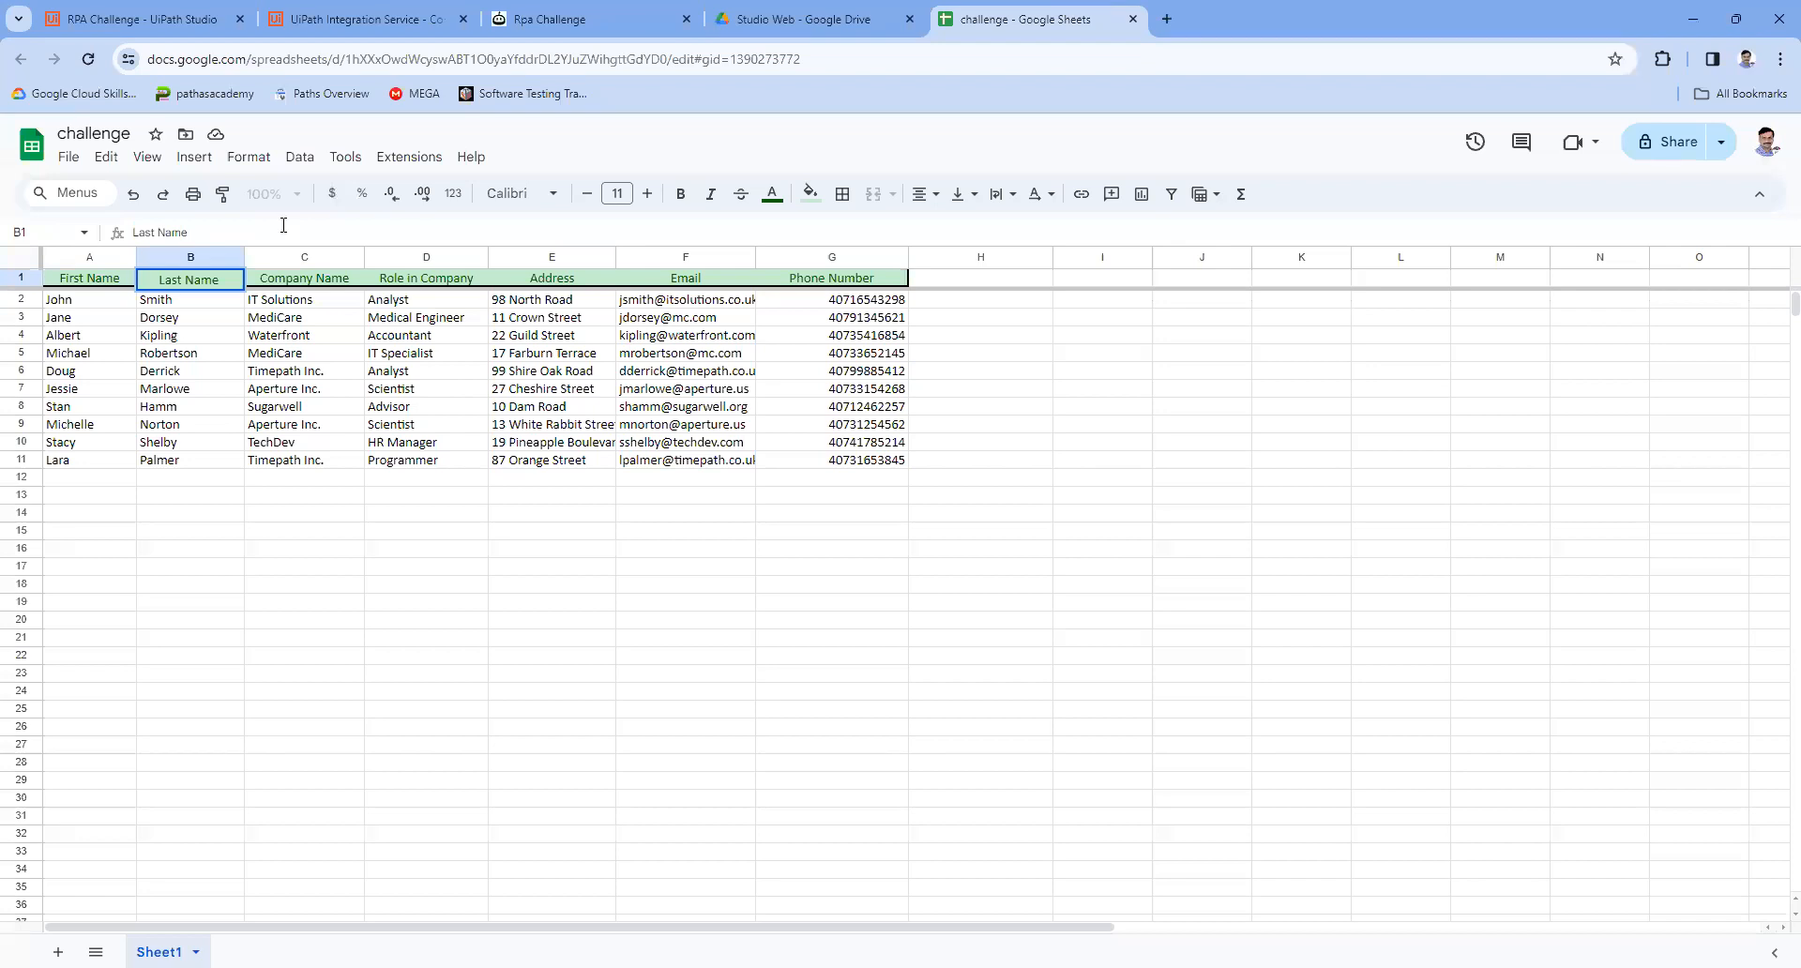
pyautogui.click(138, 21)
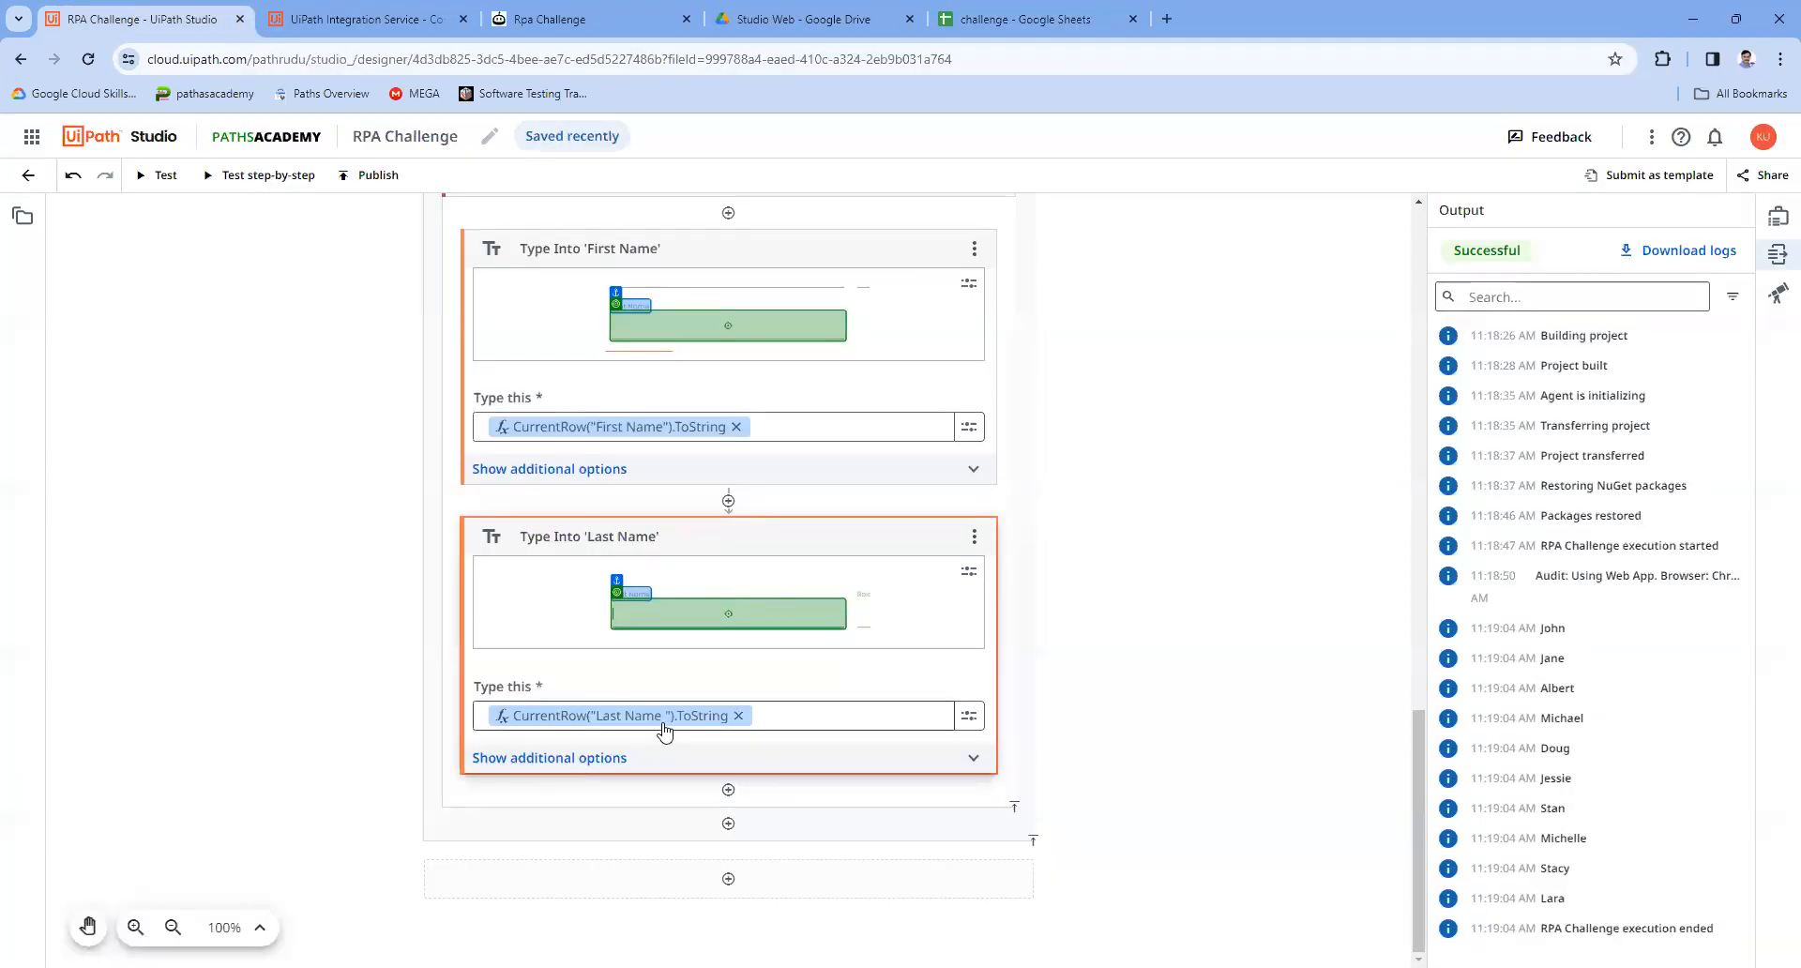
# Step: Switch to the challenge spreadsheet and copy the Company Name column header text
pyautogui.click(1032, 19)
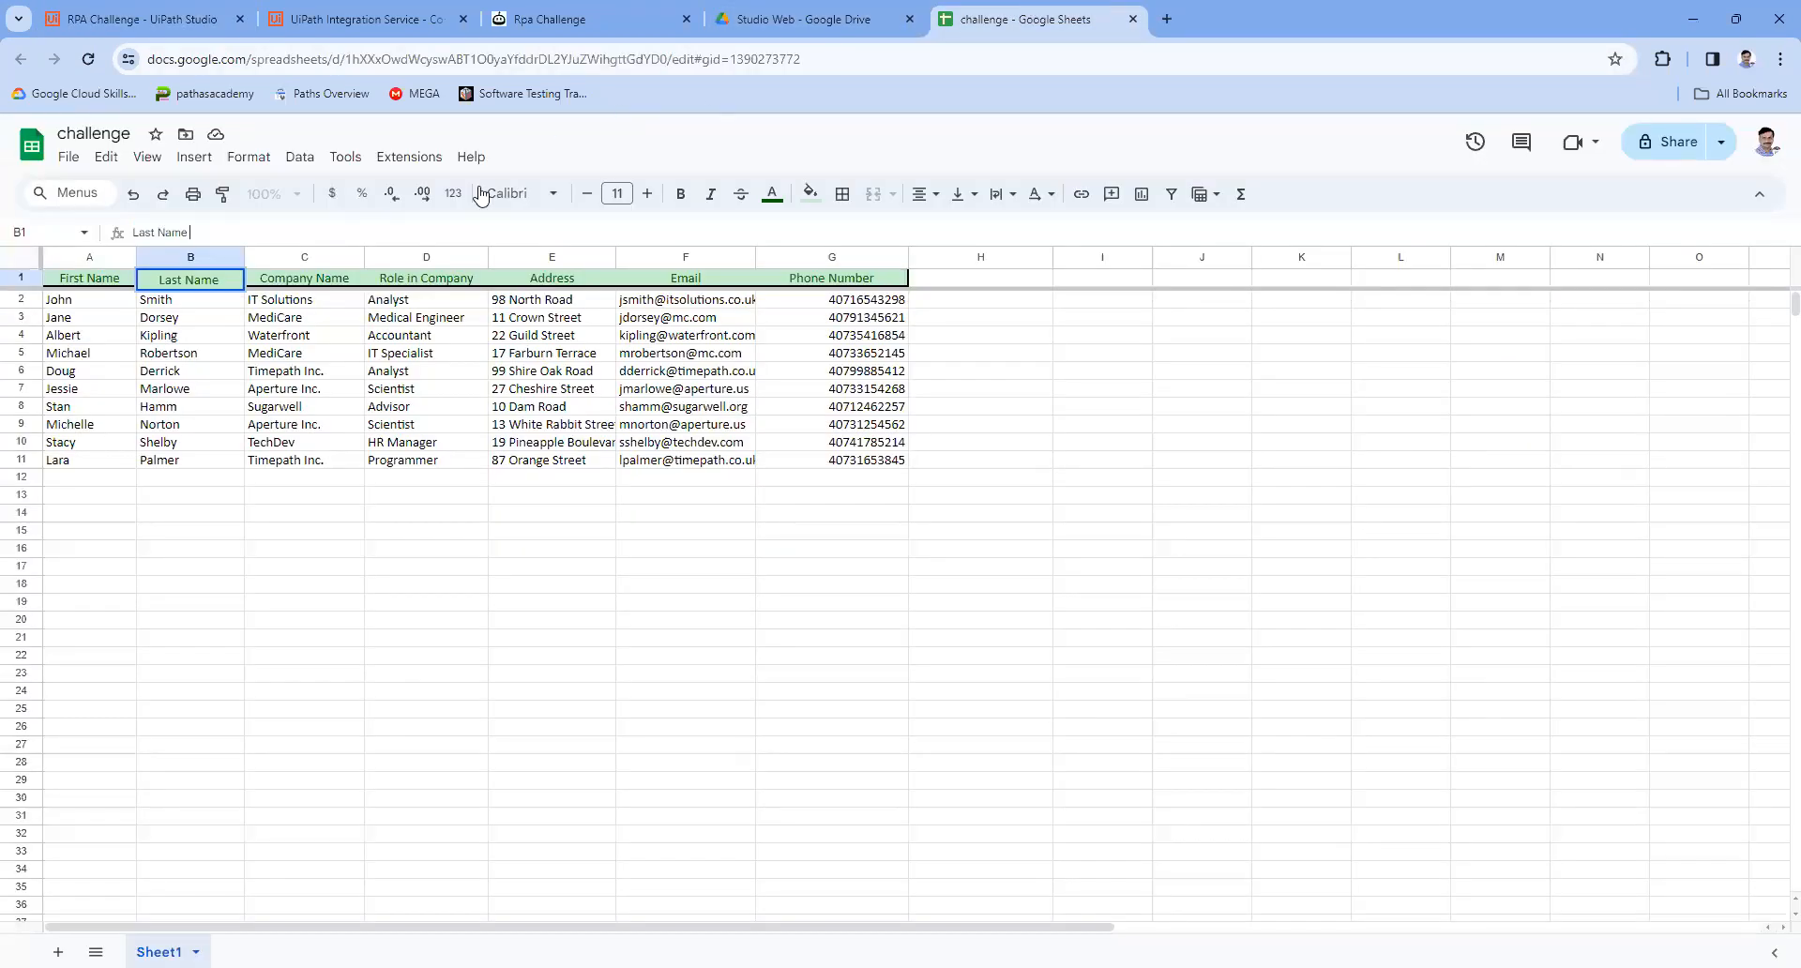
pyautogui.click(333, 278)
pyautogui.moveTo(216, 232); pyautogui.dragTo(38, 225)
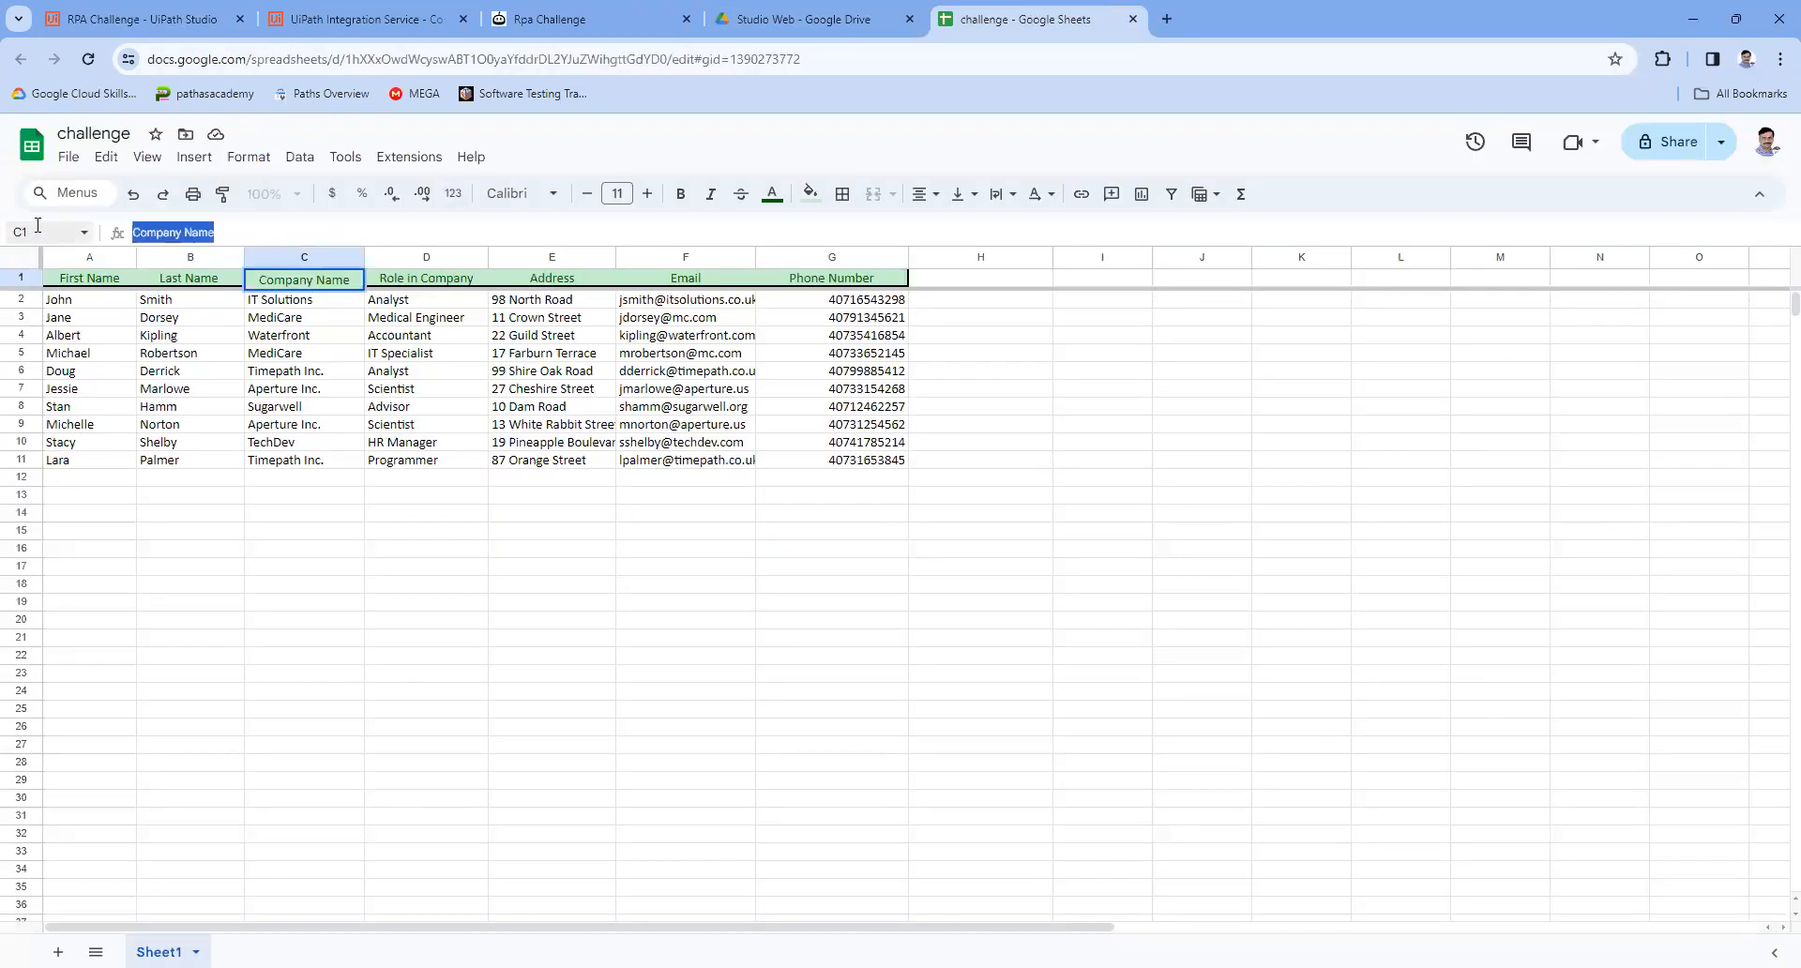
# Step: Switch to UiPath Studio and add a third Type Into activity below Type Into 'Last Name' inside the loop
pyautogui.click(141, 19)
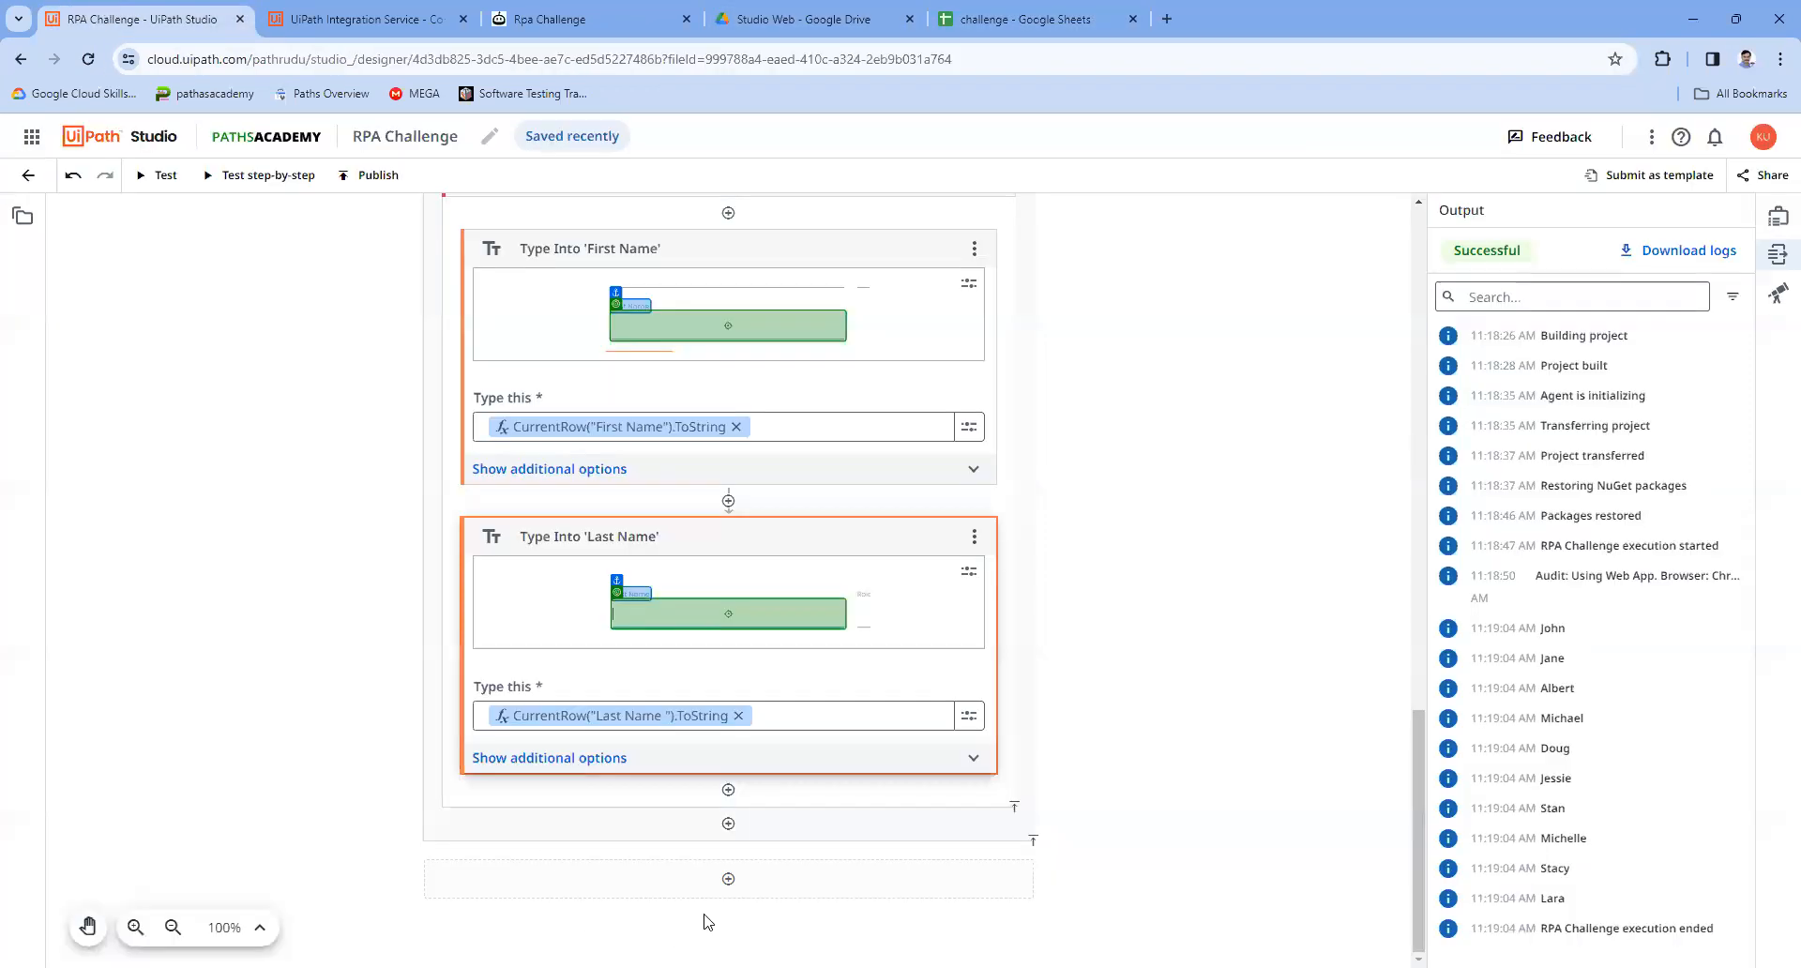
pyautogui.click(730, 797)
pyautogui.click(509, 548)
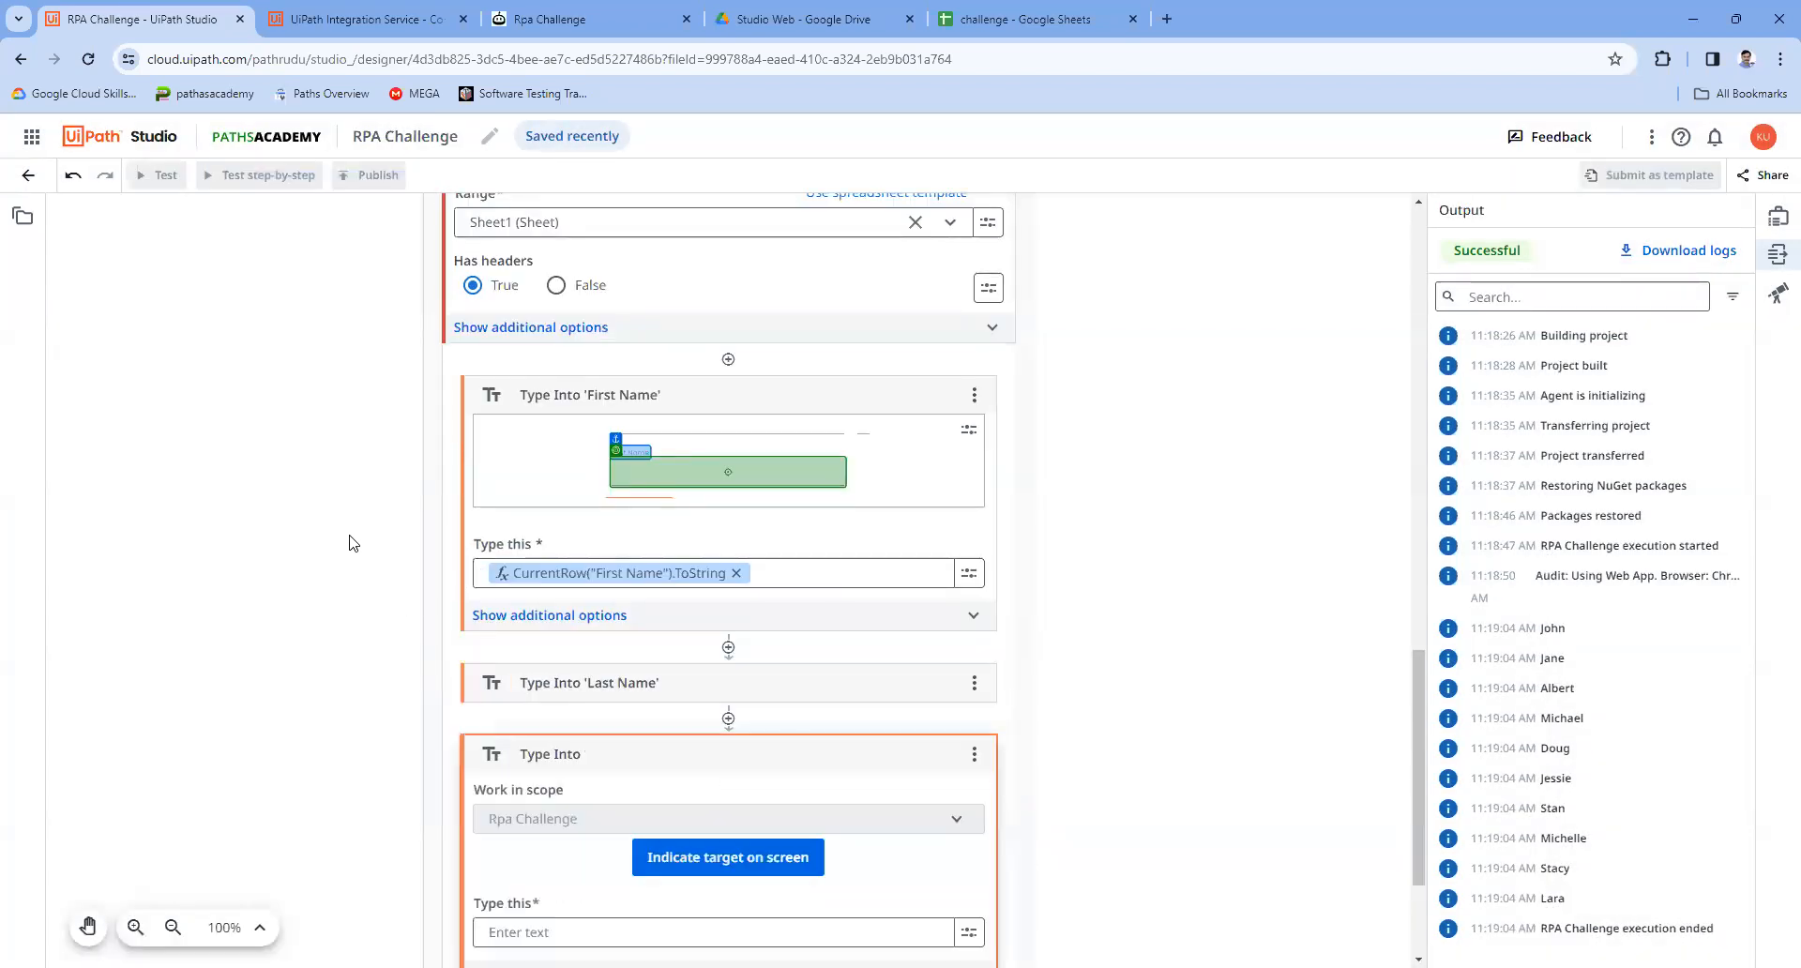
pyautogui.scroll(-1, 343, 531)
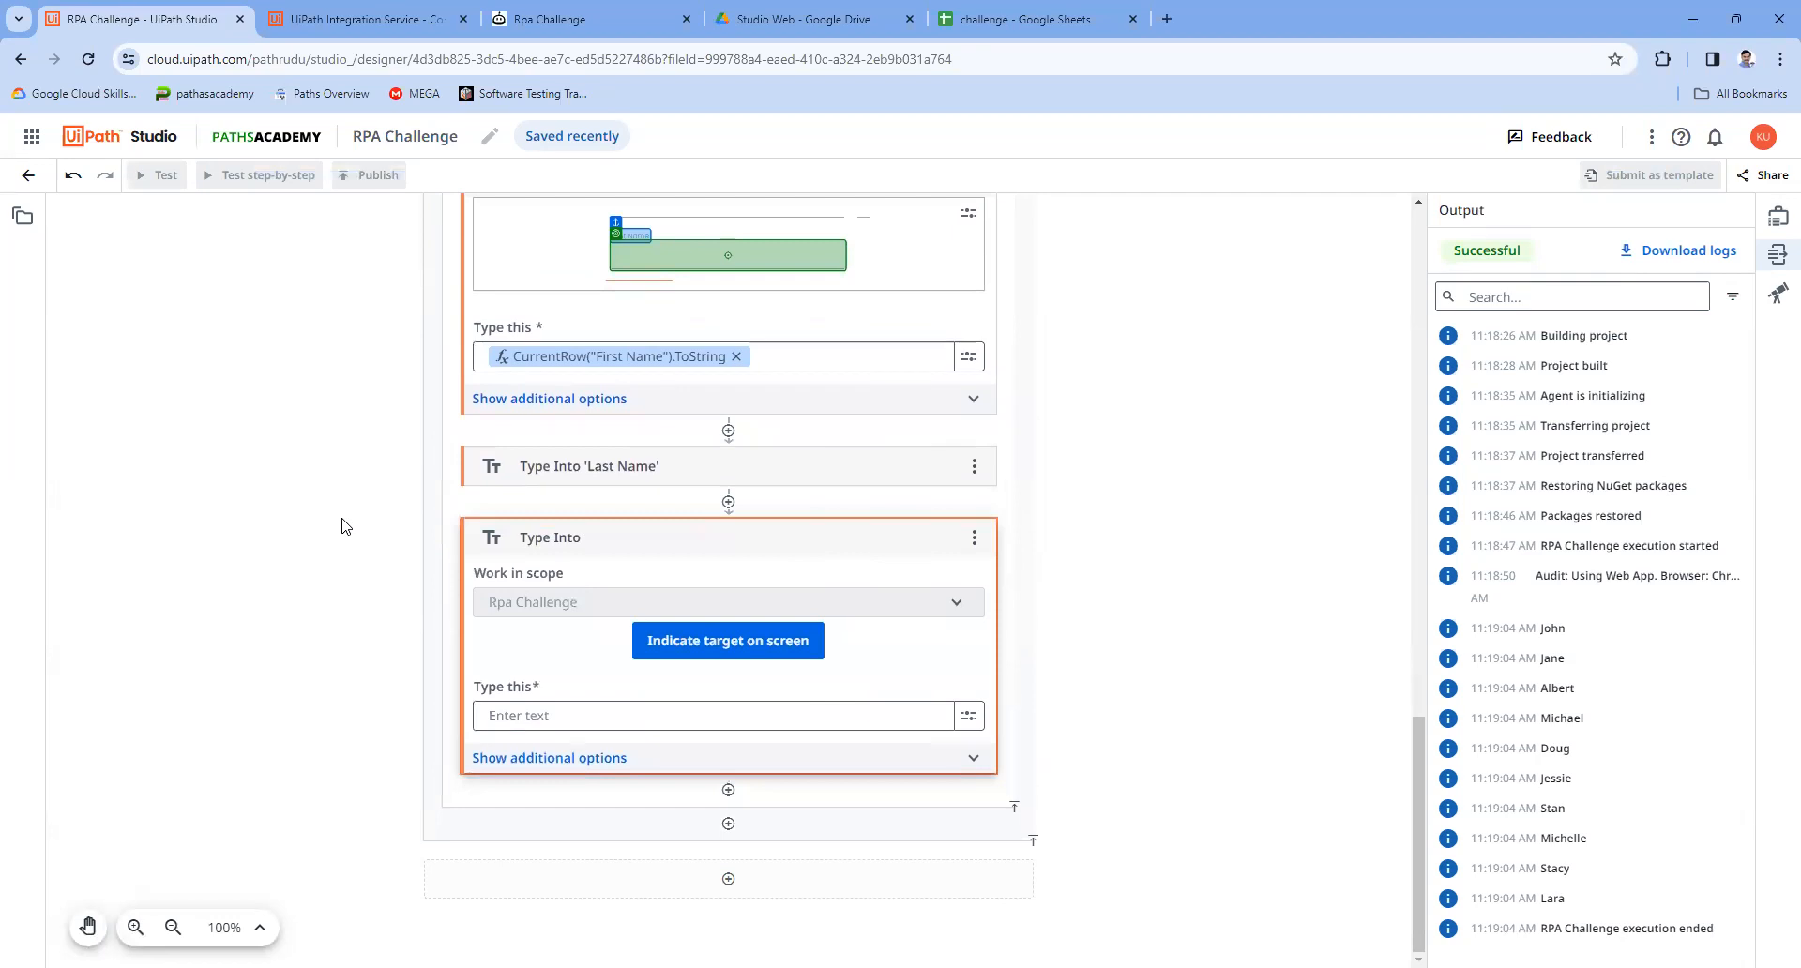
pyautogui.click(979, 730)
pyautogui.click(1029, 686)
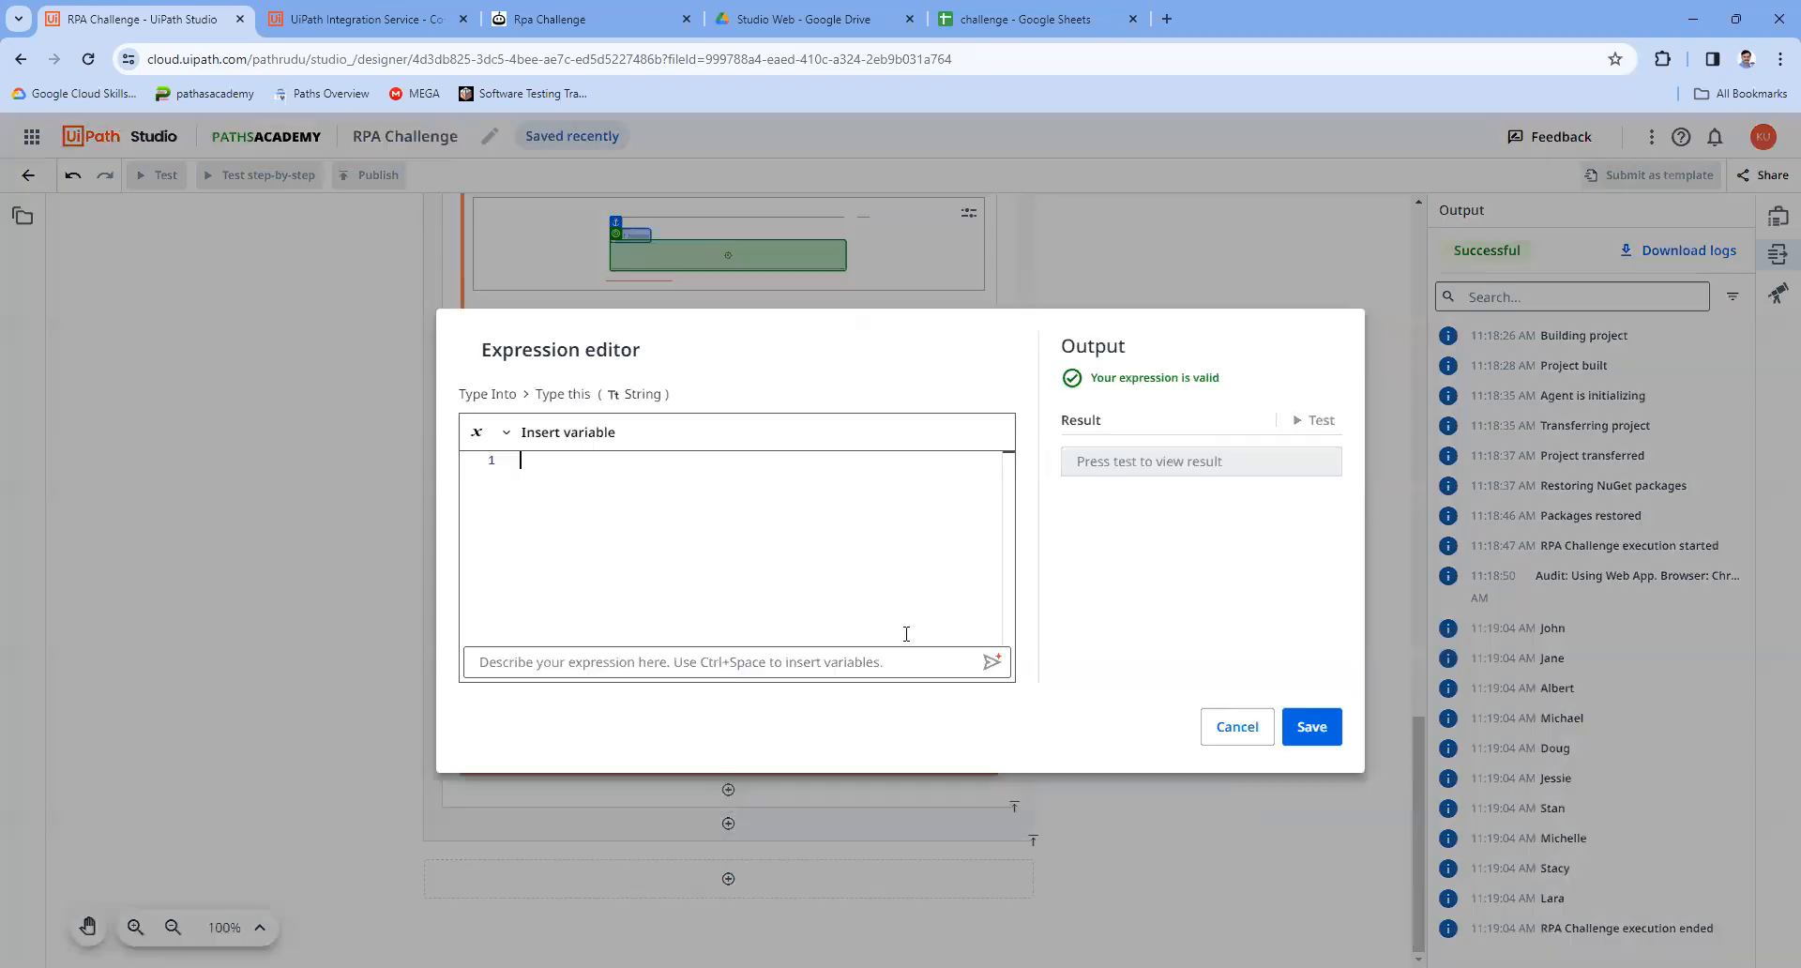
pyautogui.click(557, 432)
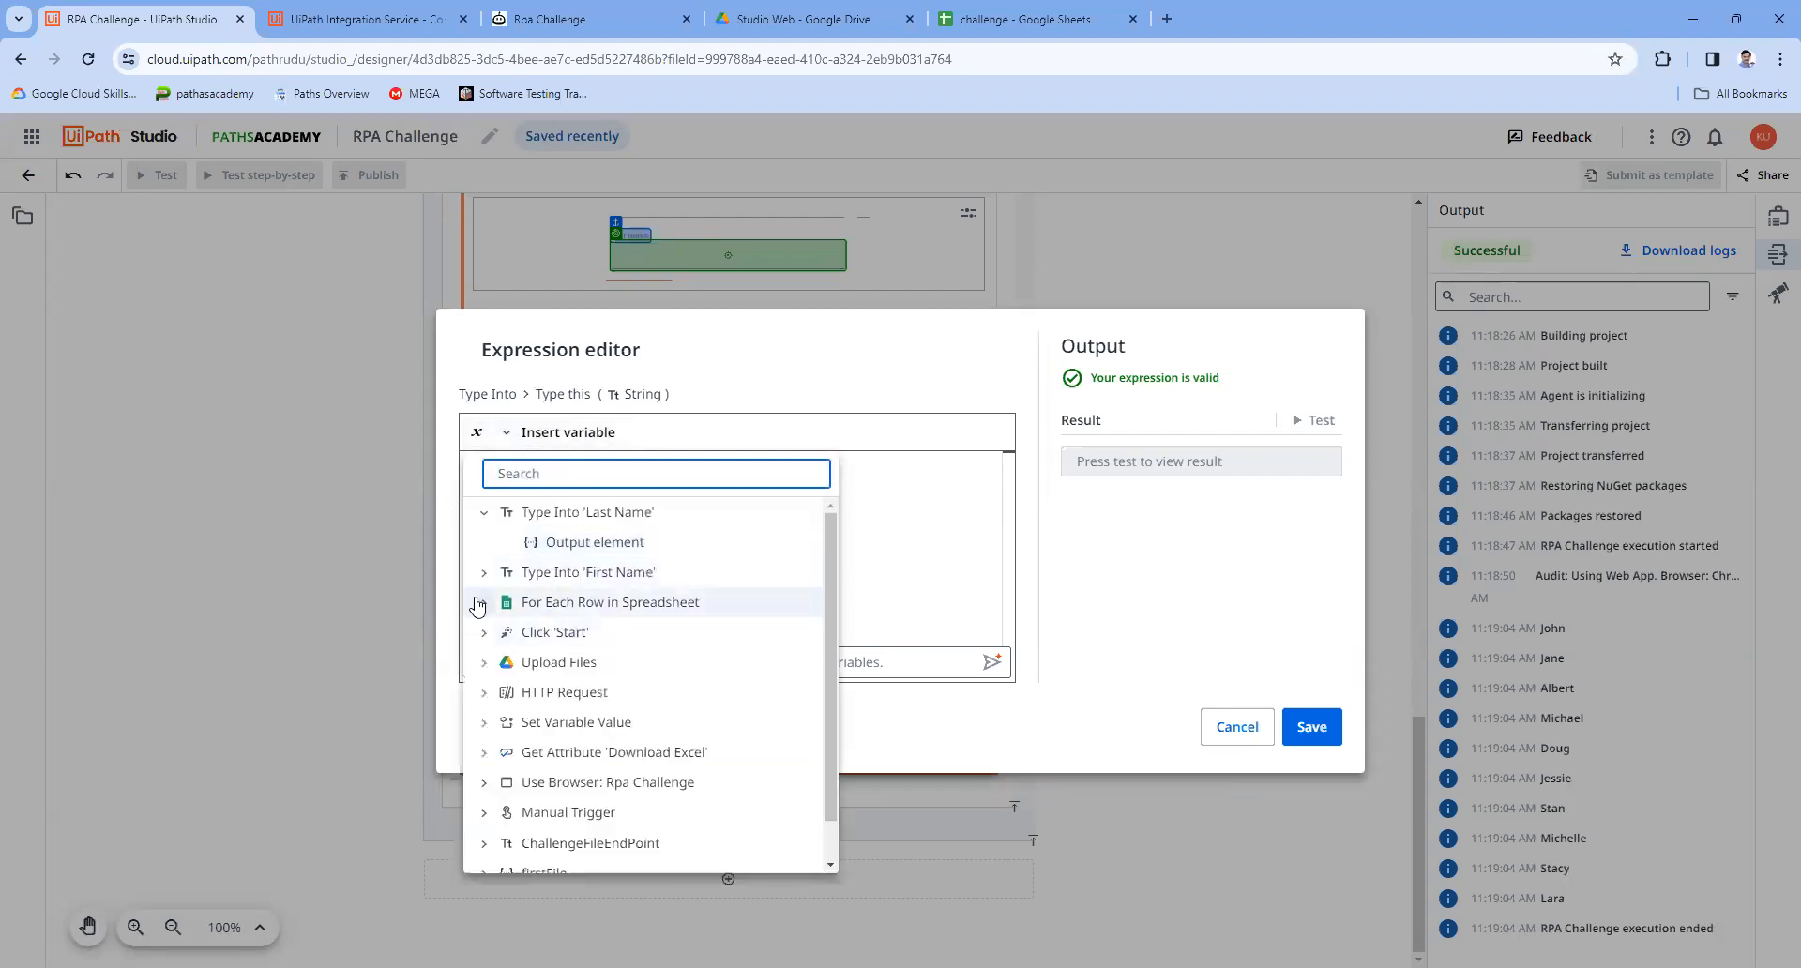
pyautogui.click(483, 603)
pyautogui.click(514, 664)
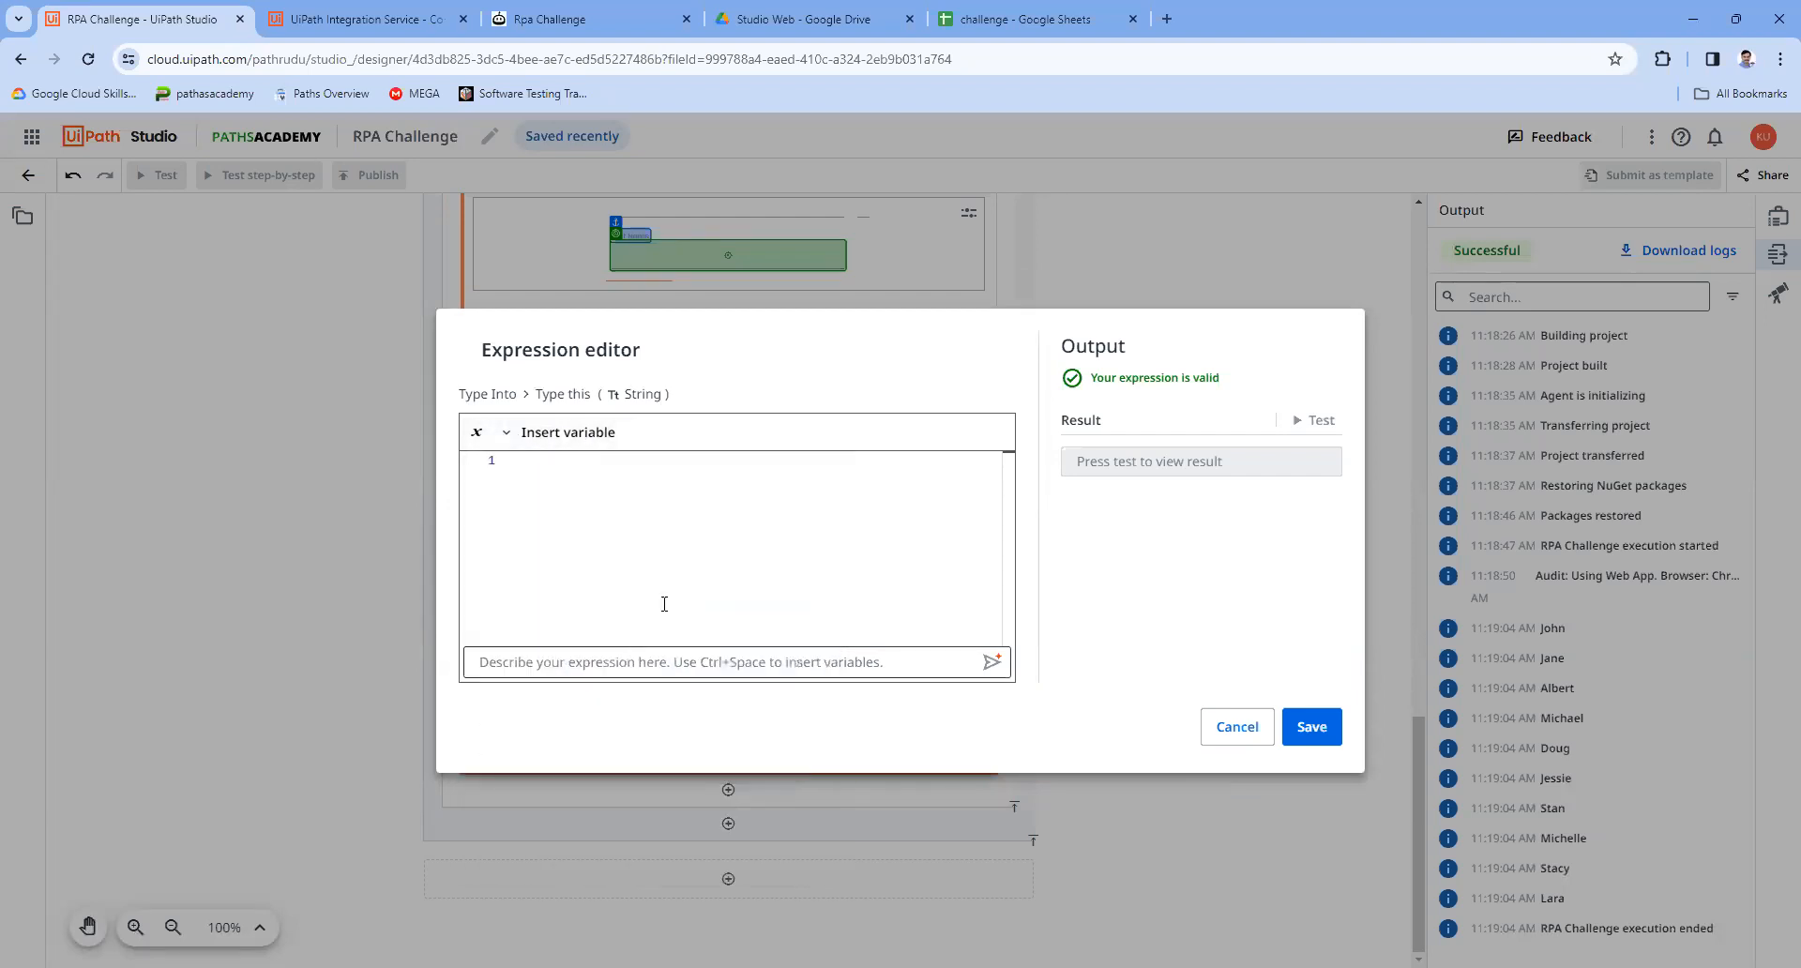
pyautogui.write('(')
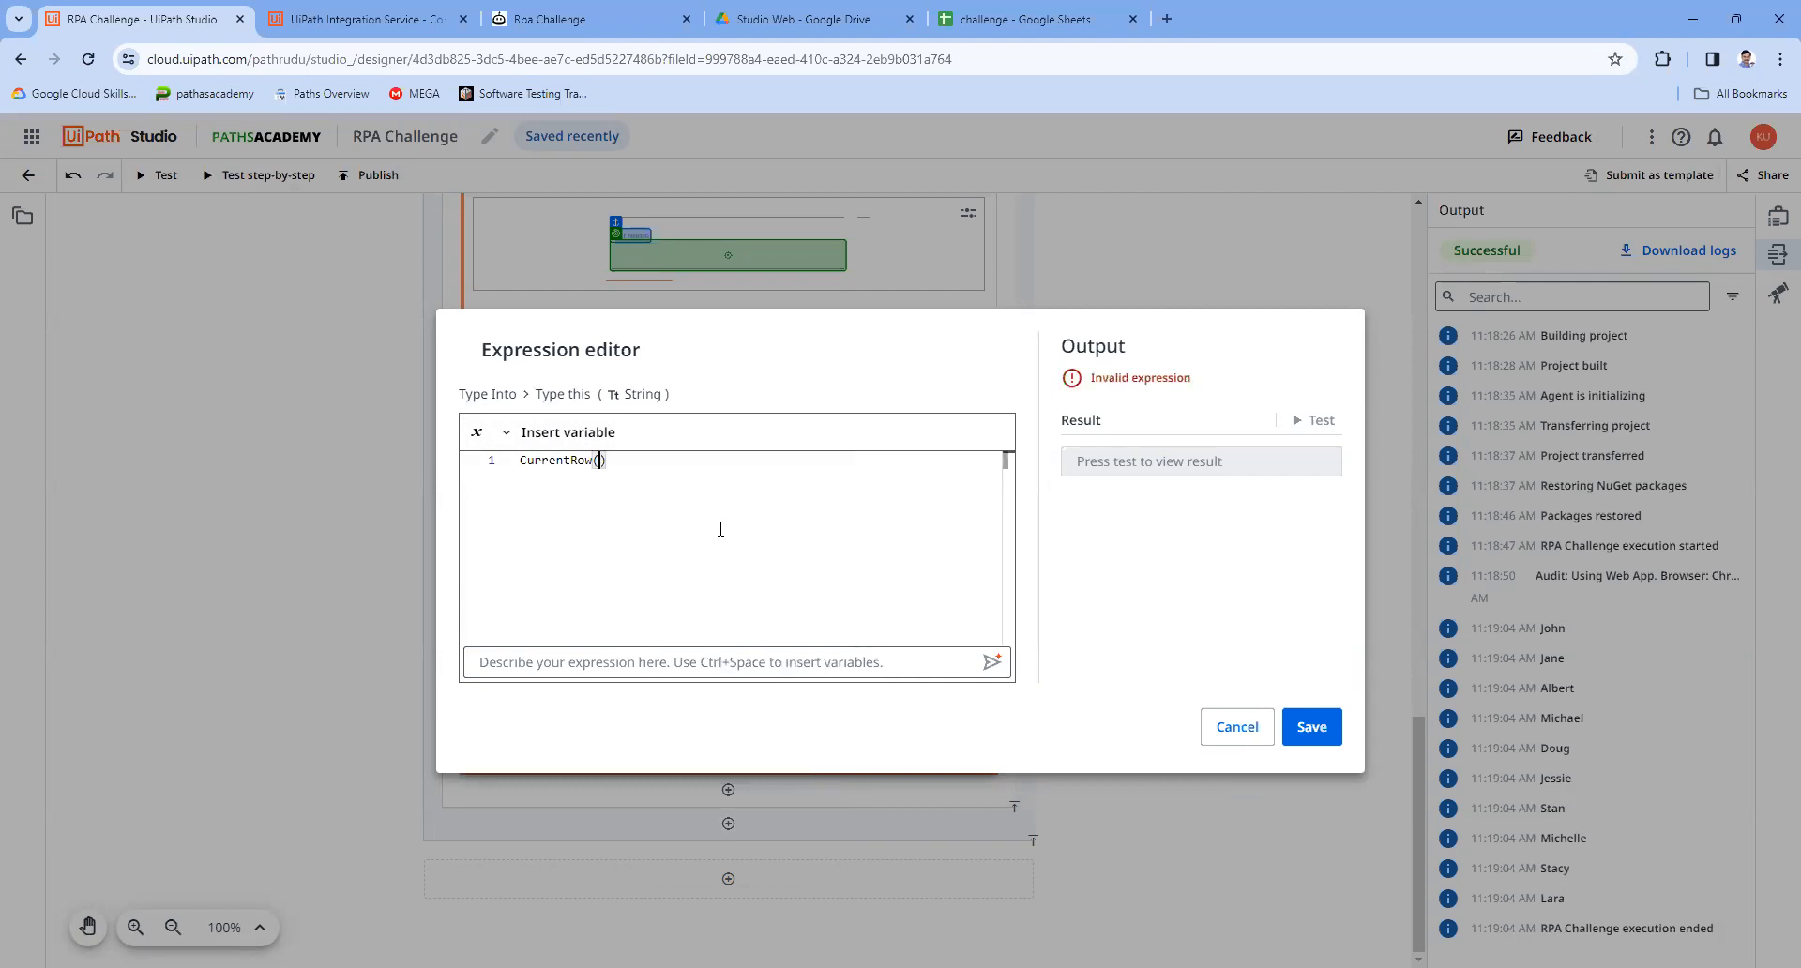
pyautogui.write('"Company Name").tostri')
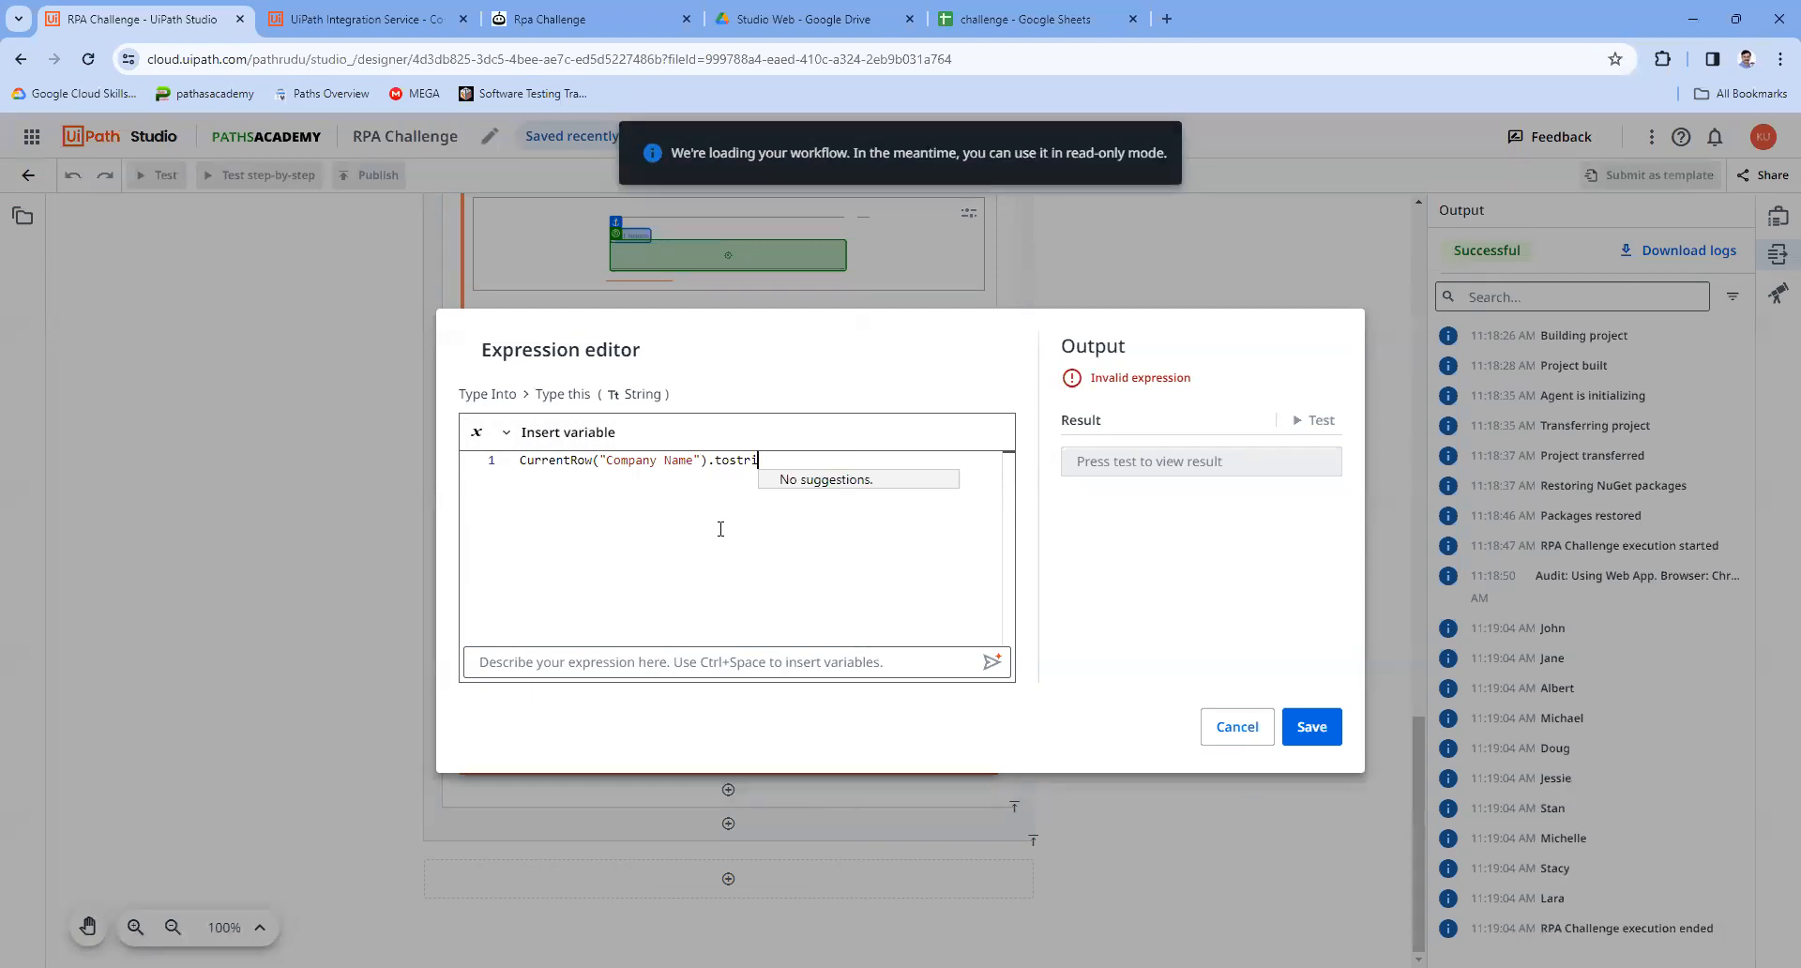
pyautogui.press('BackSpace')
pyautogui.press('BackSpace')
pyautogui.press('BackSpace')
pyautogui.press('BackSpace')
pyautogui.press('BackSpace')
pyautogui.press('BackSpace')
pyautogui.press('BackSpace')
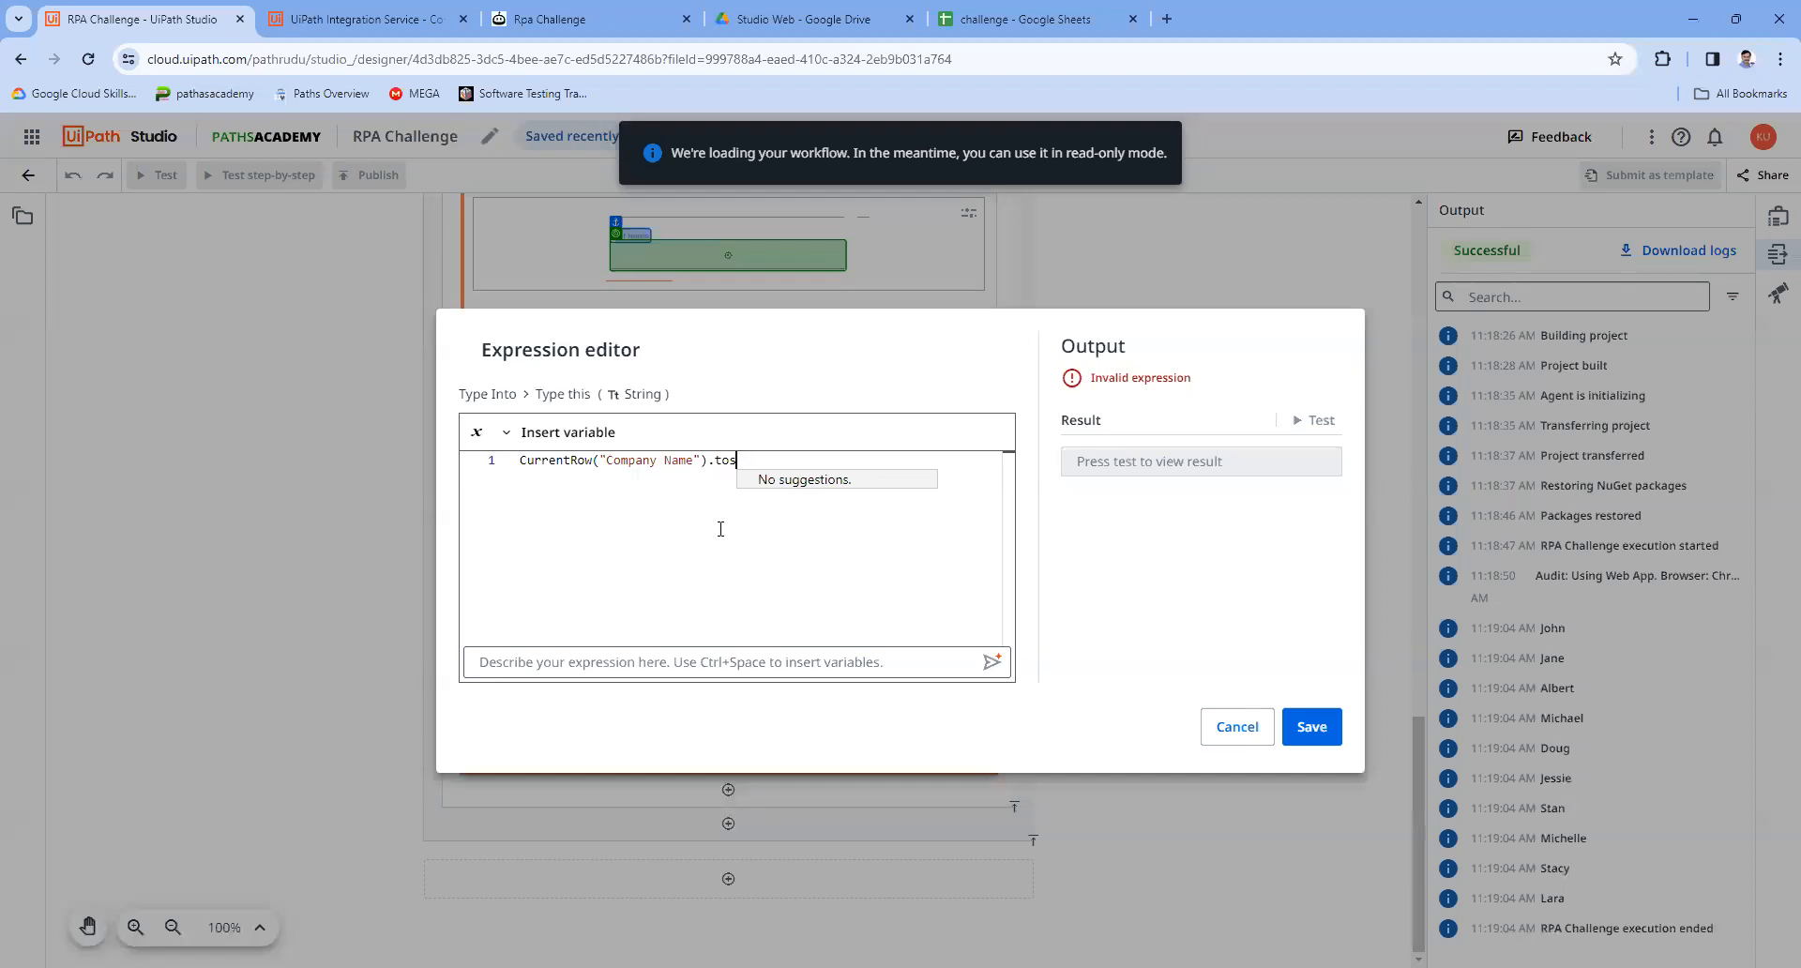
pyautogui.write('.')
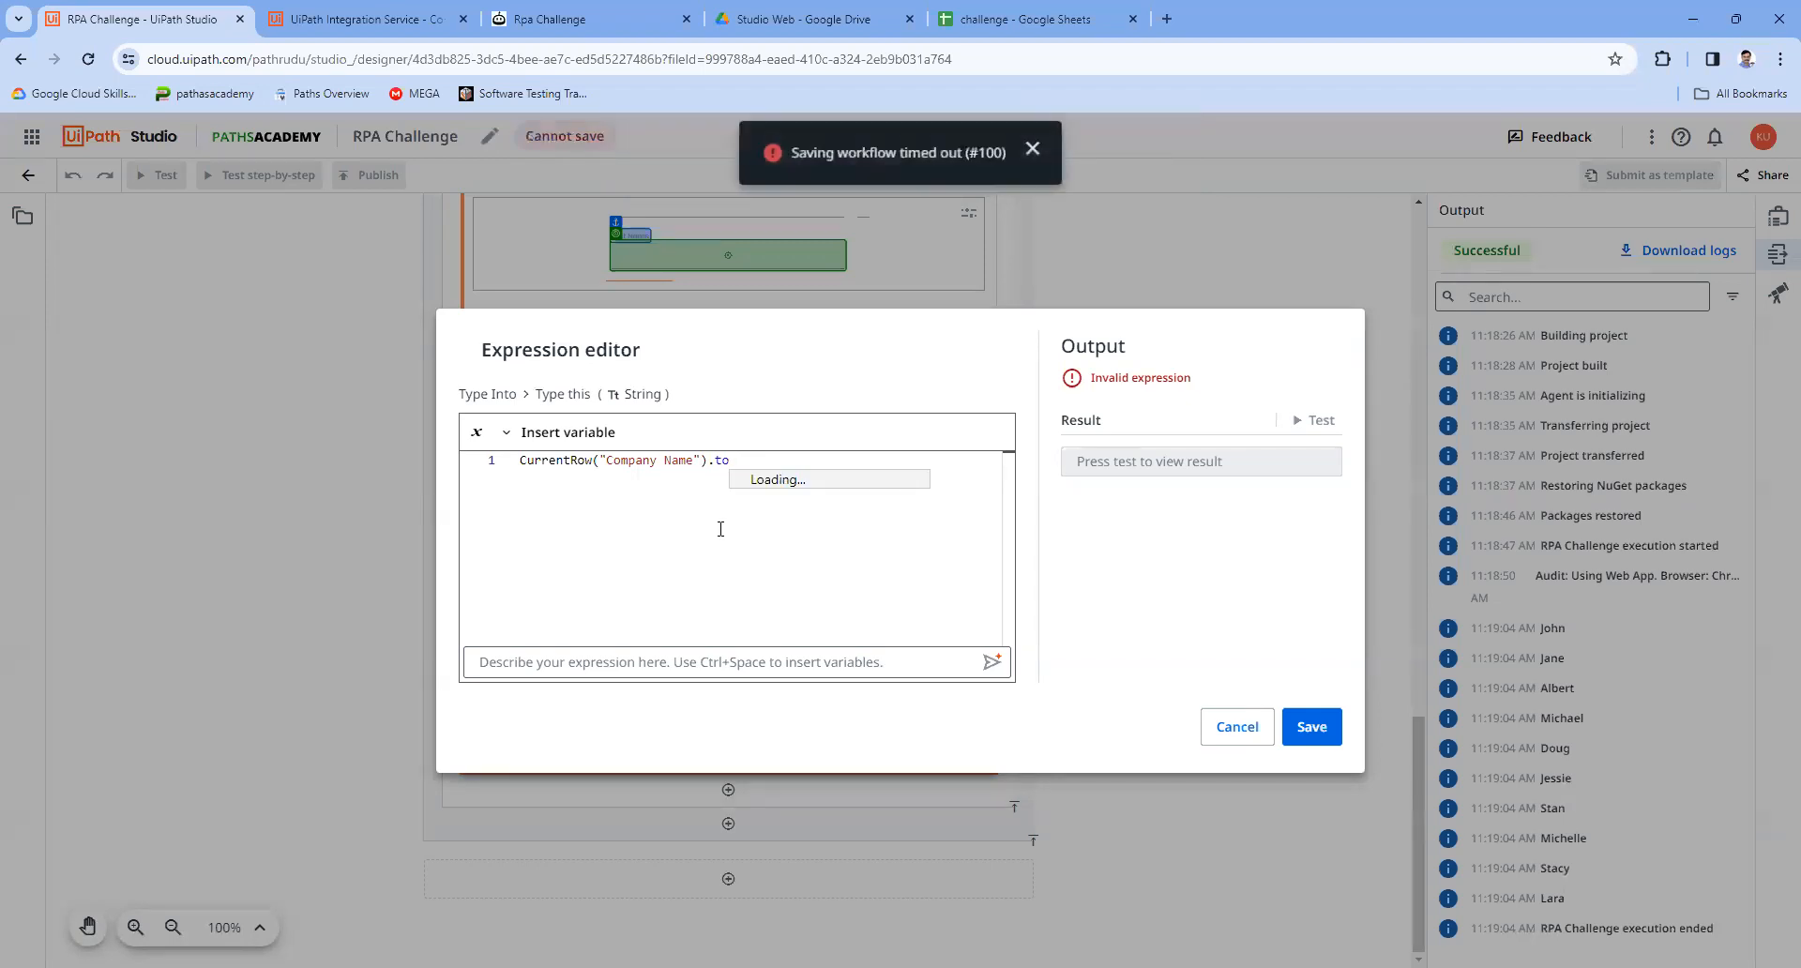
pyautogui.press('BackSpace')
pyautogui.press('BackSpace')
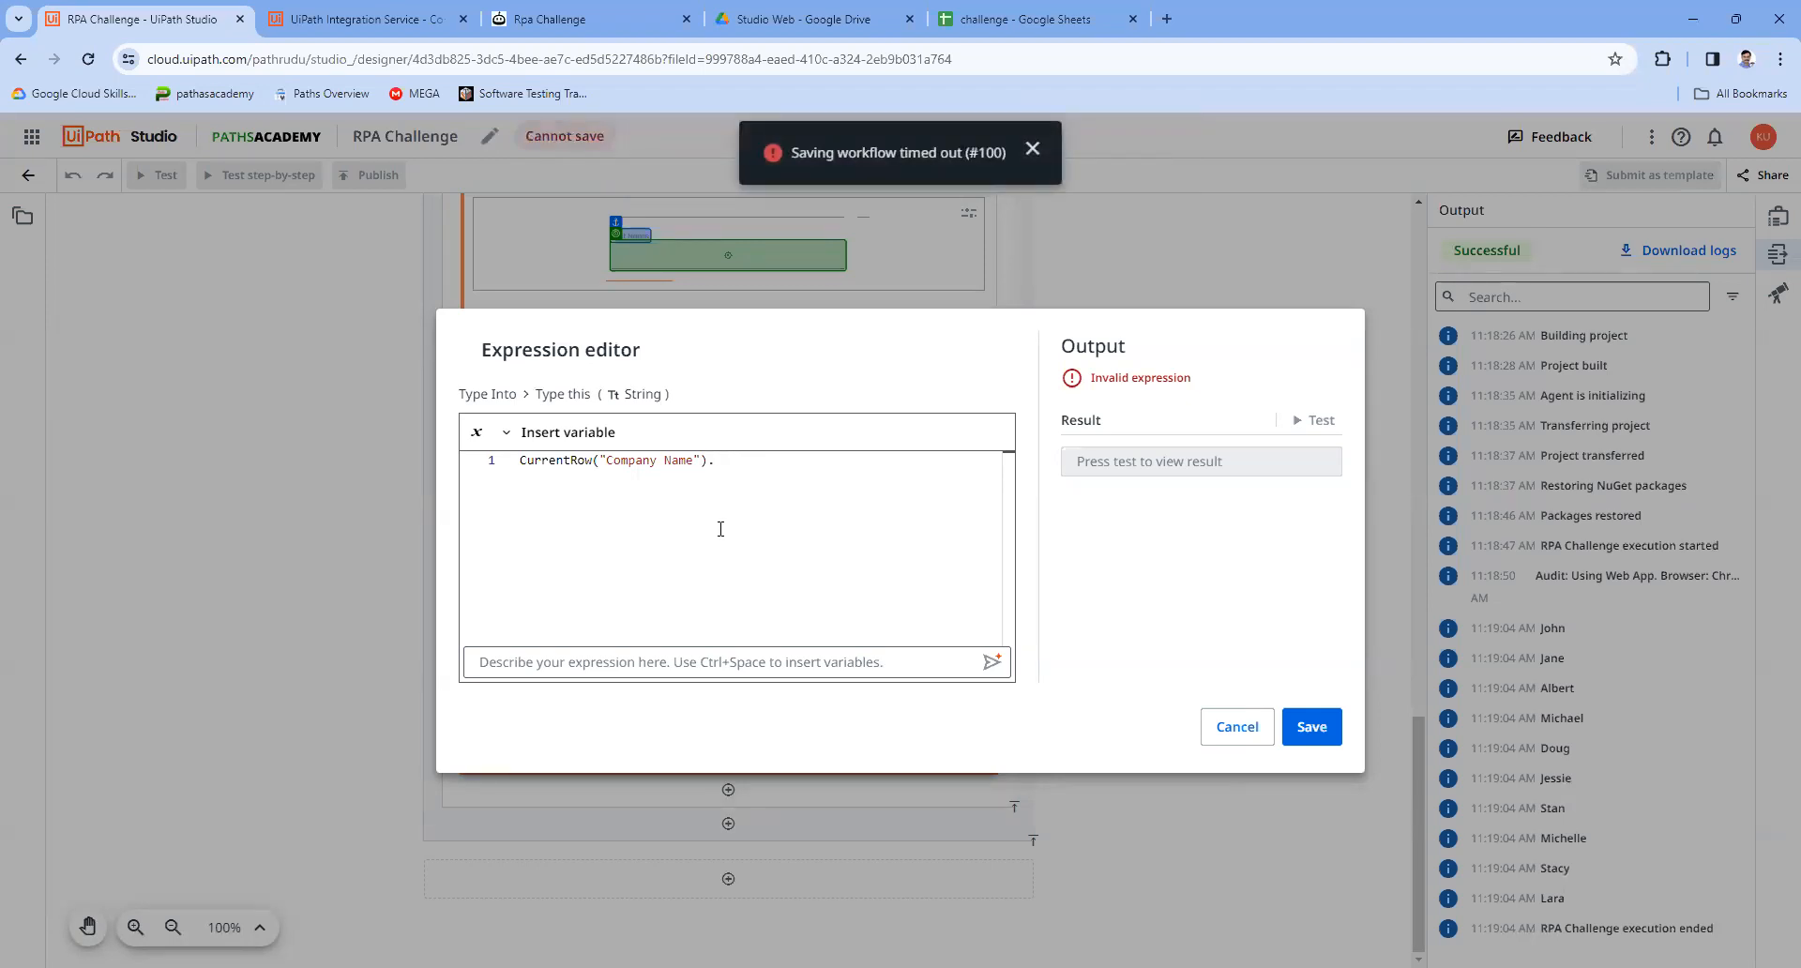
pyautogui.write('ToString')
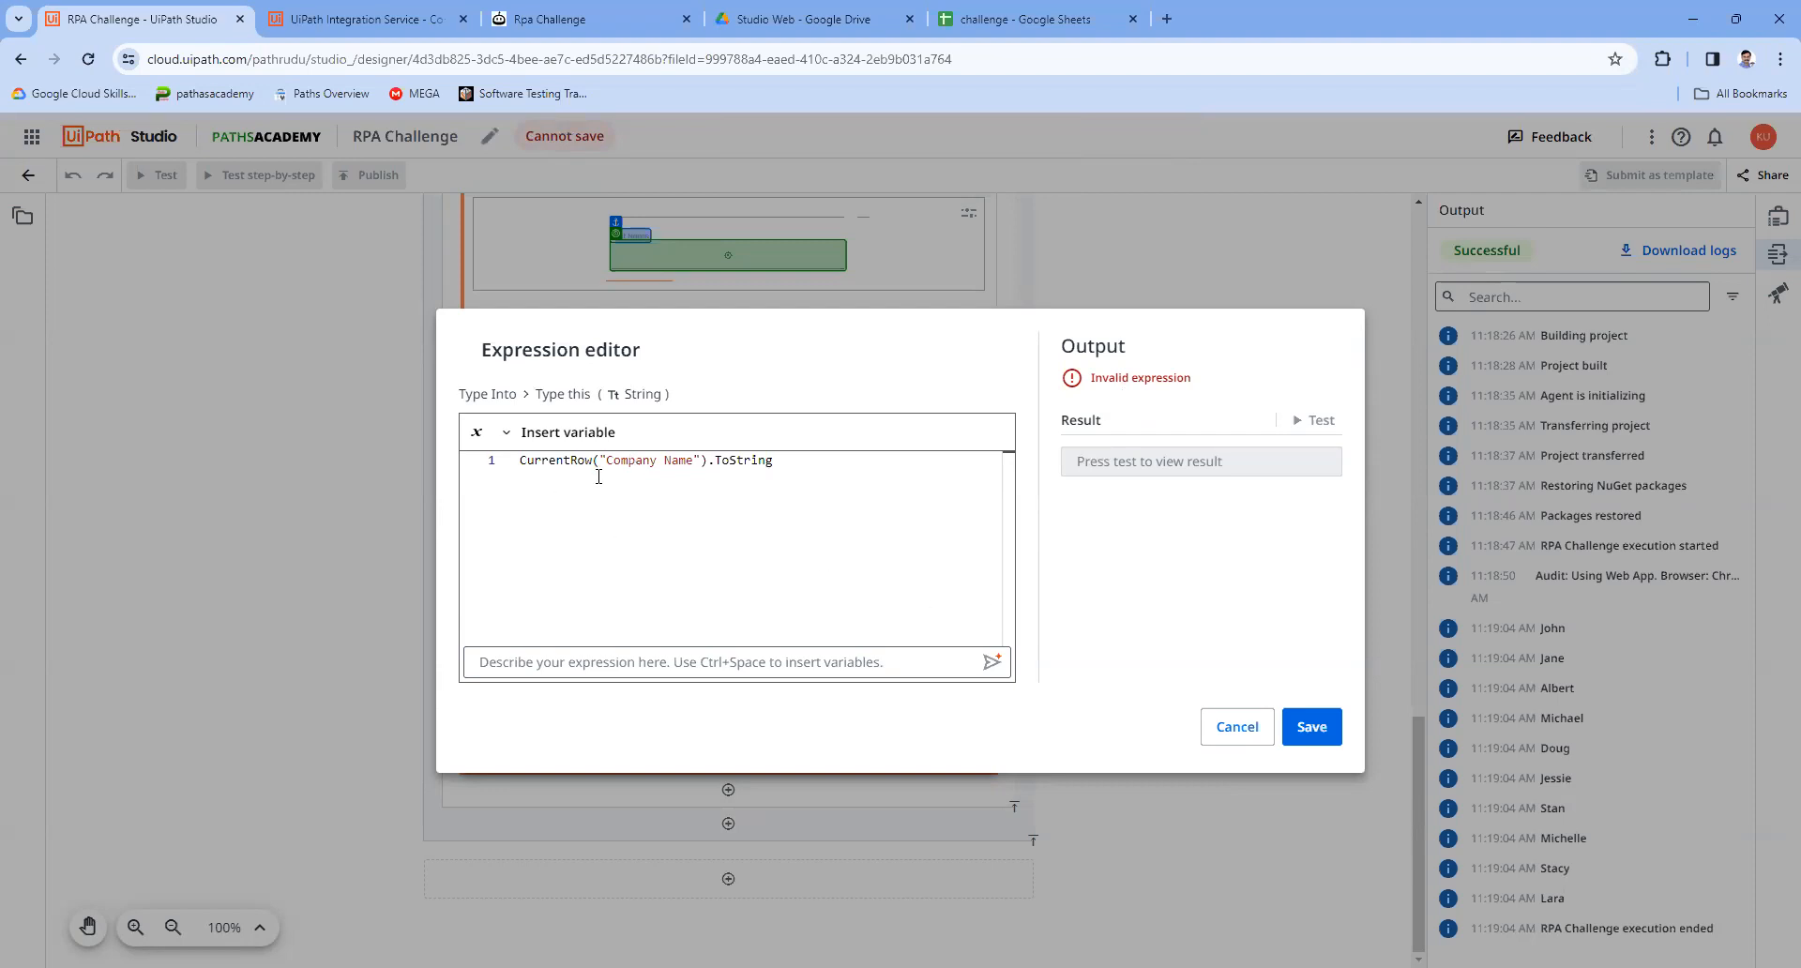
pyautogui.click(1236, 728)
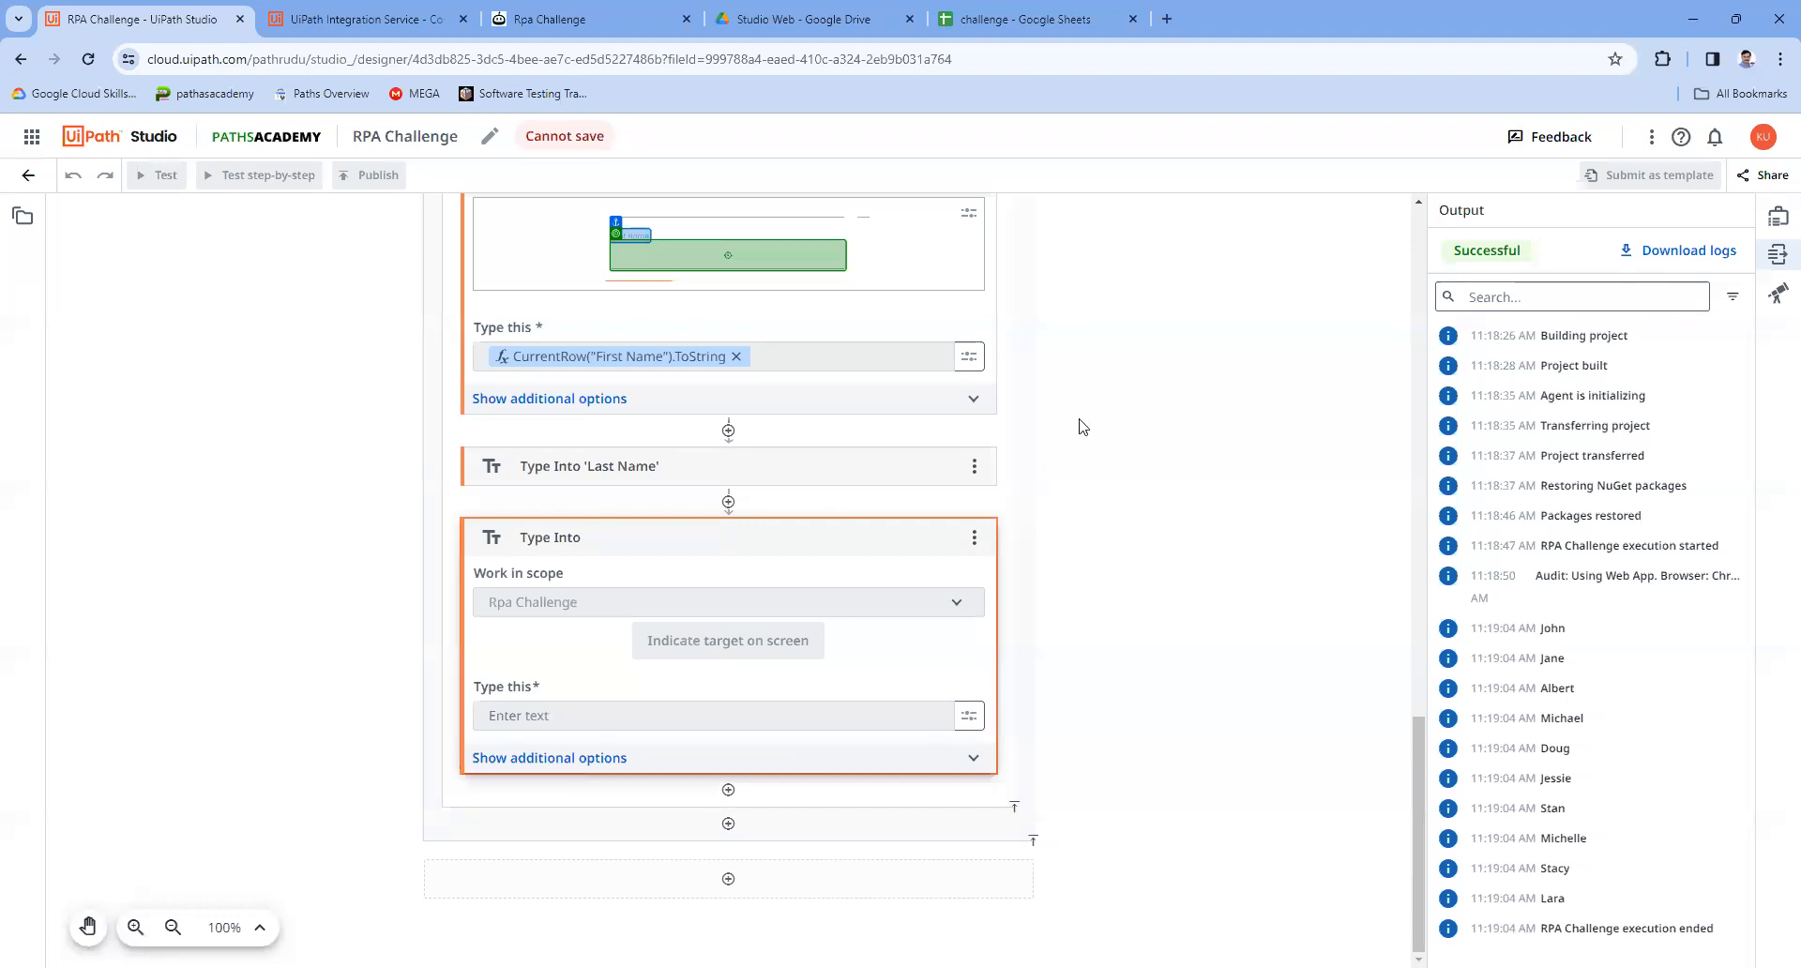
# Step: Retry saving the RPA Challenge workflow
pyautogui.click(1135, 488)
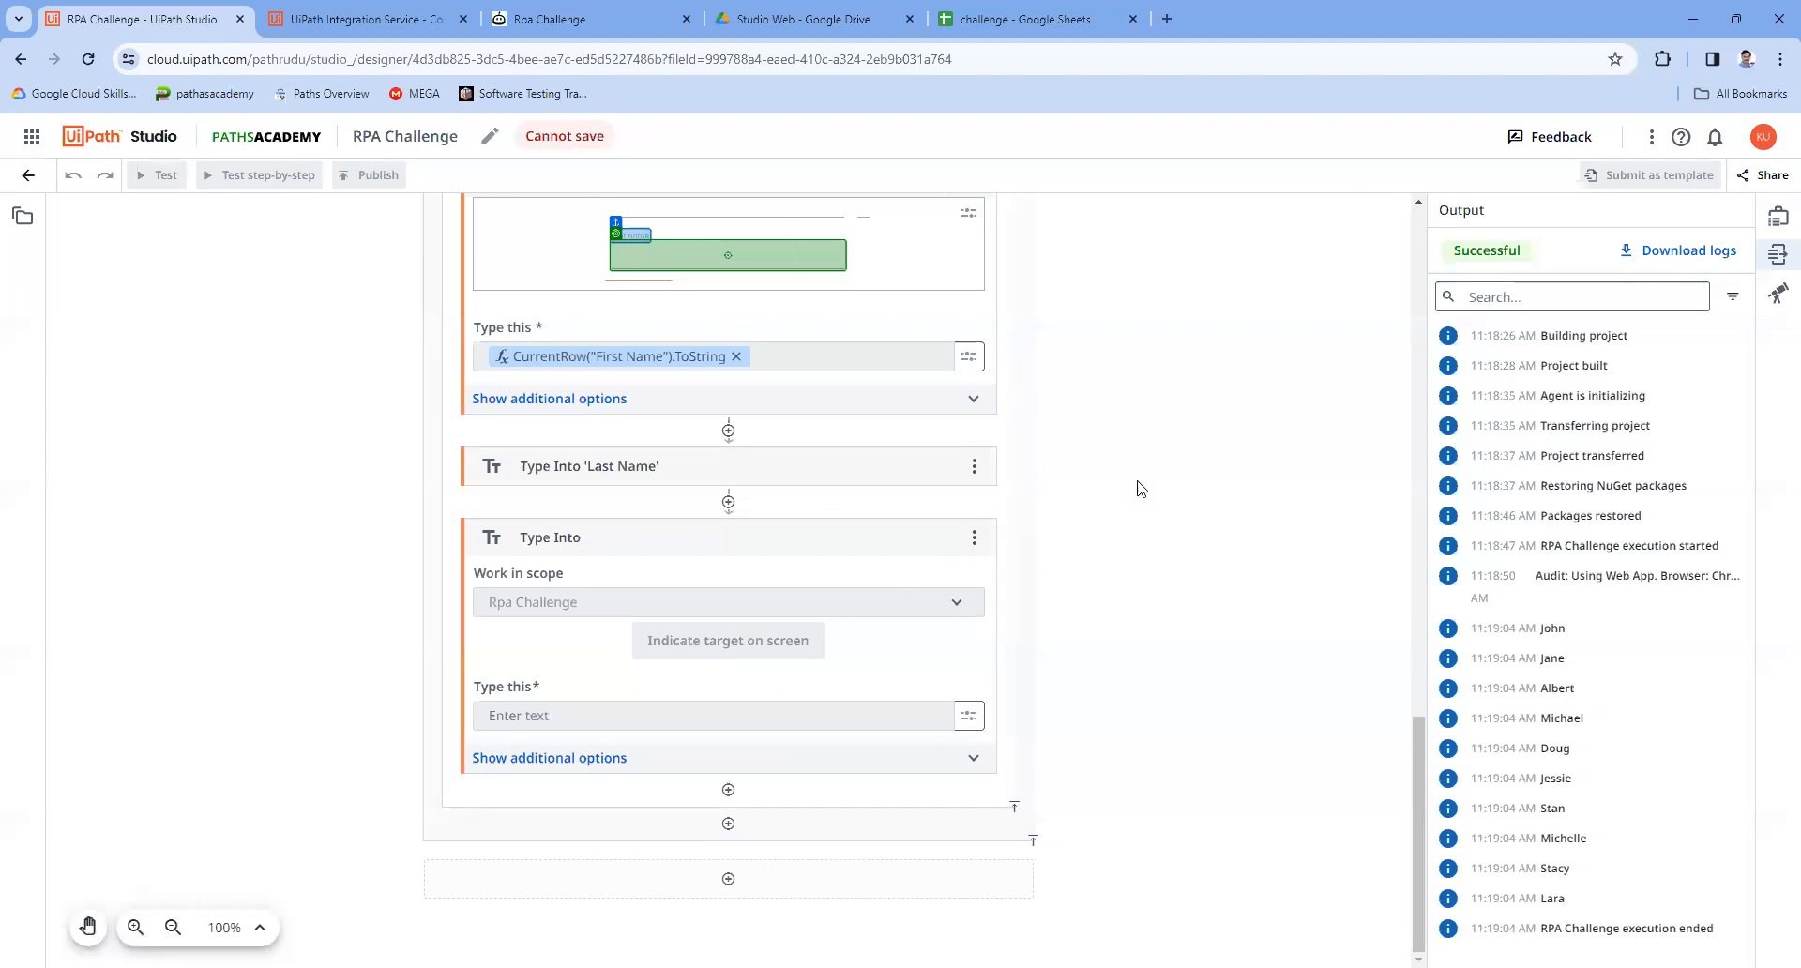
pyautogui.scroll(7, 1135, 562)
pyautogui.scroll(-5, 1135, 610)
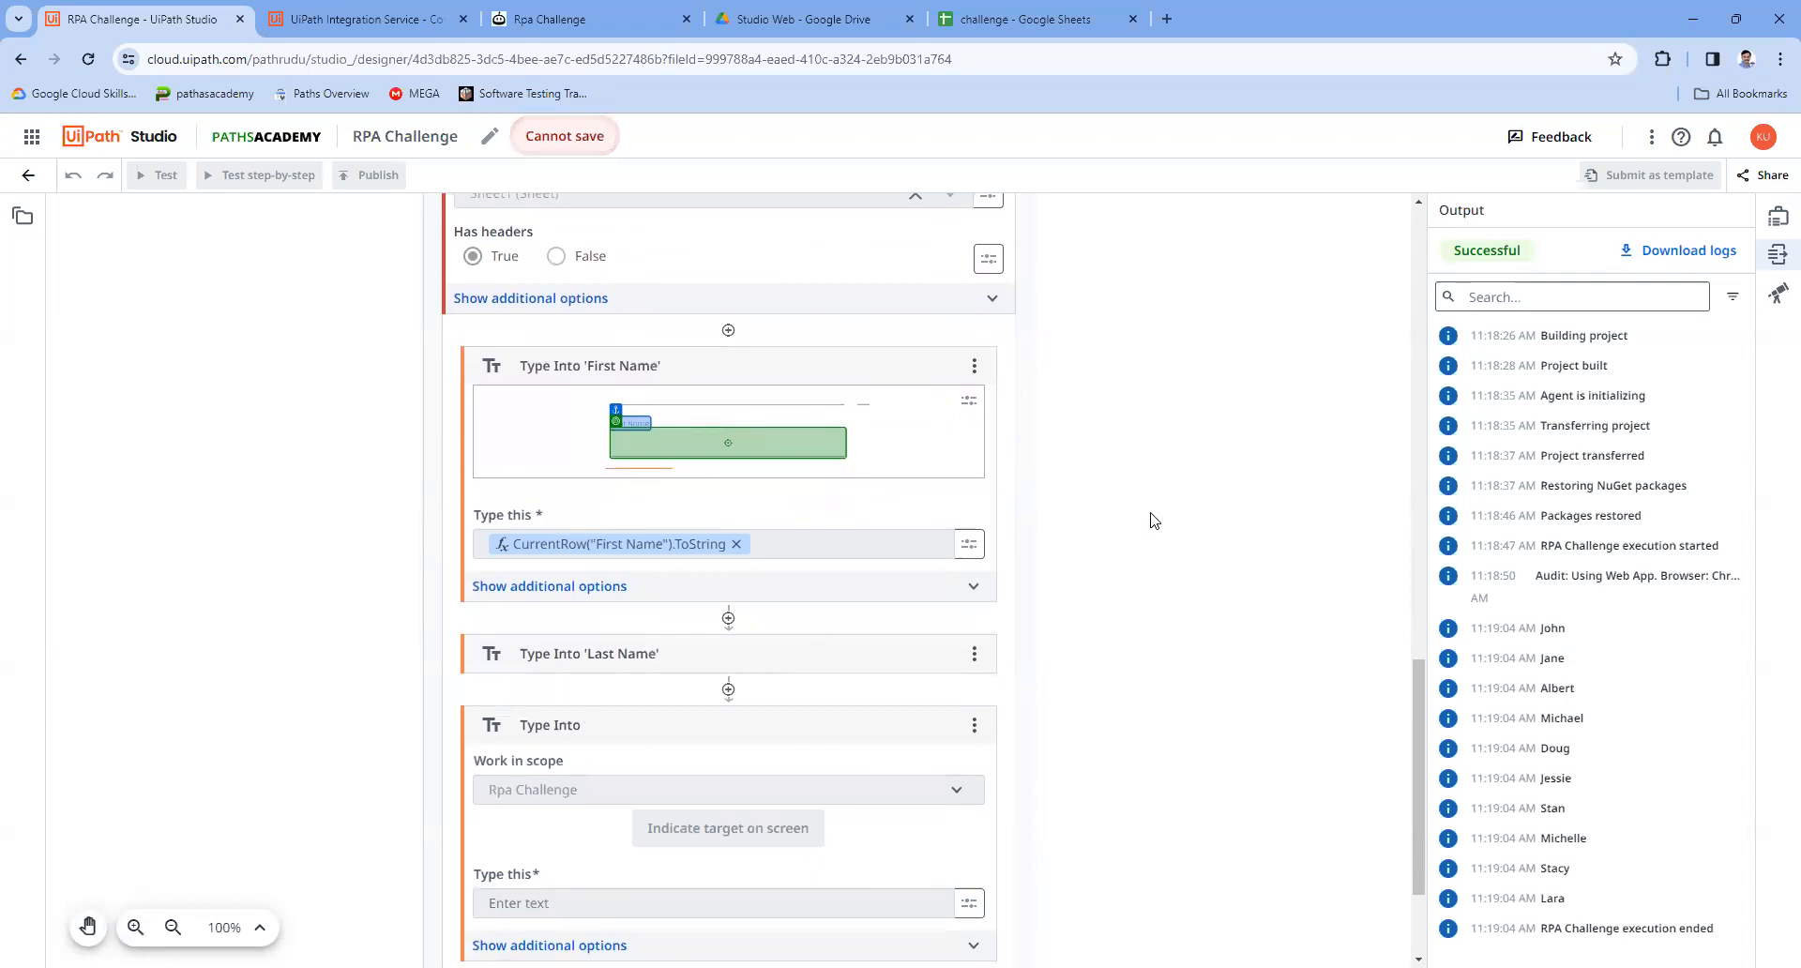
pyautogui.click(542, 141)
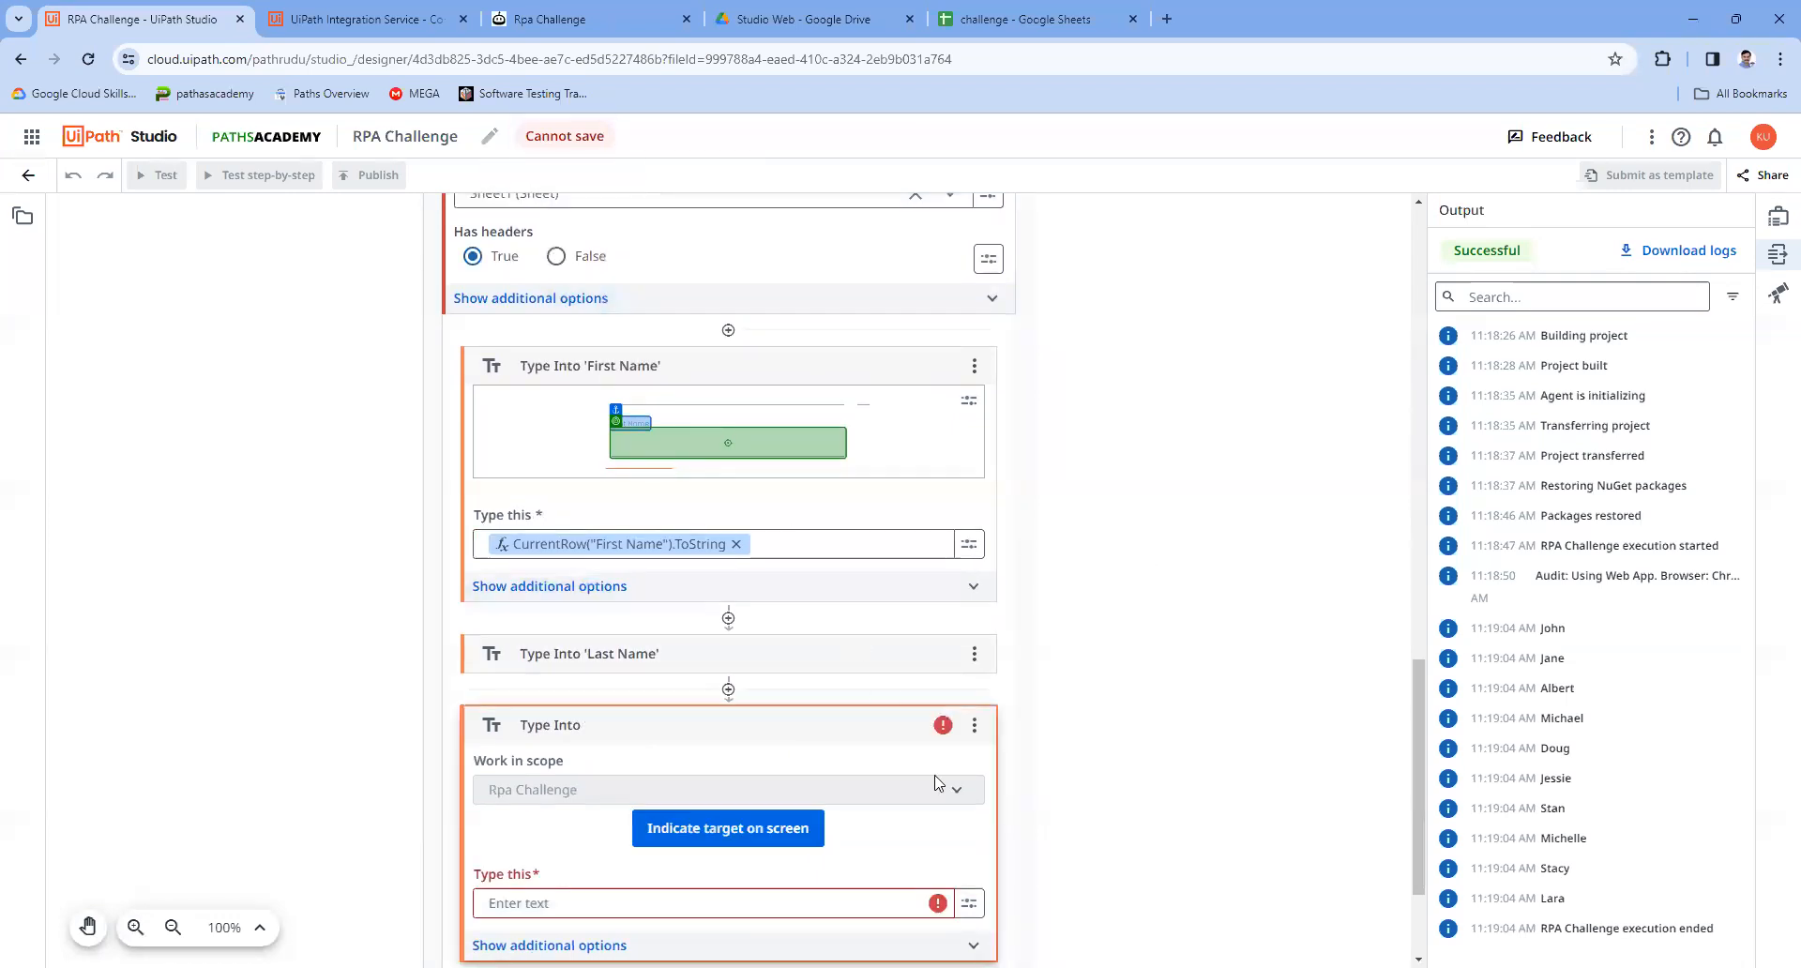
# Step: Set the third Type Into activity's text to the expression CurrentRow("Company Name").ToString
pyautogui.scroll(-2, 954, 820)
pyautogui.click(970, 716)
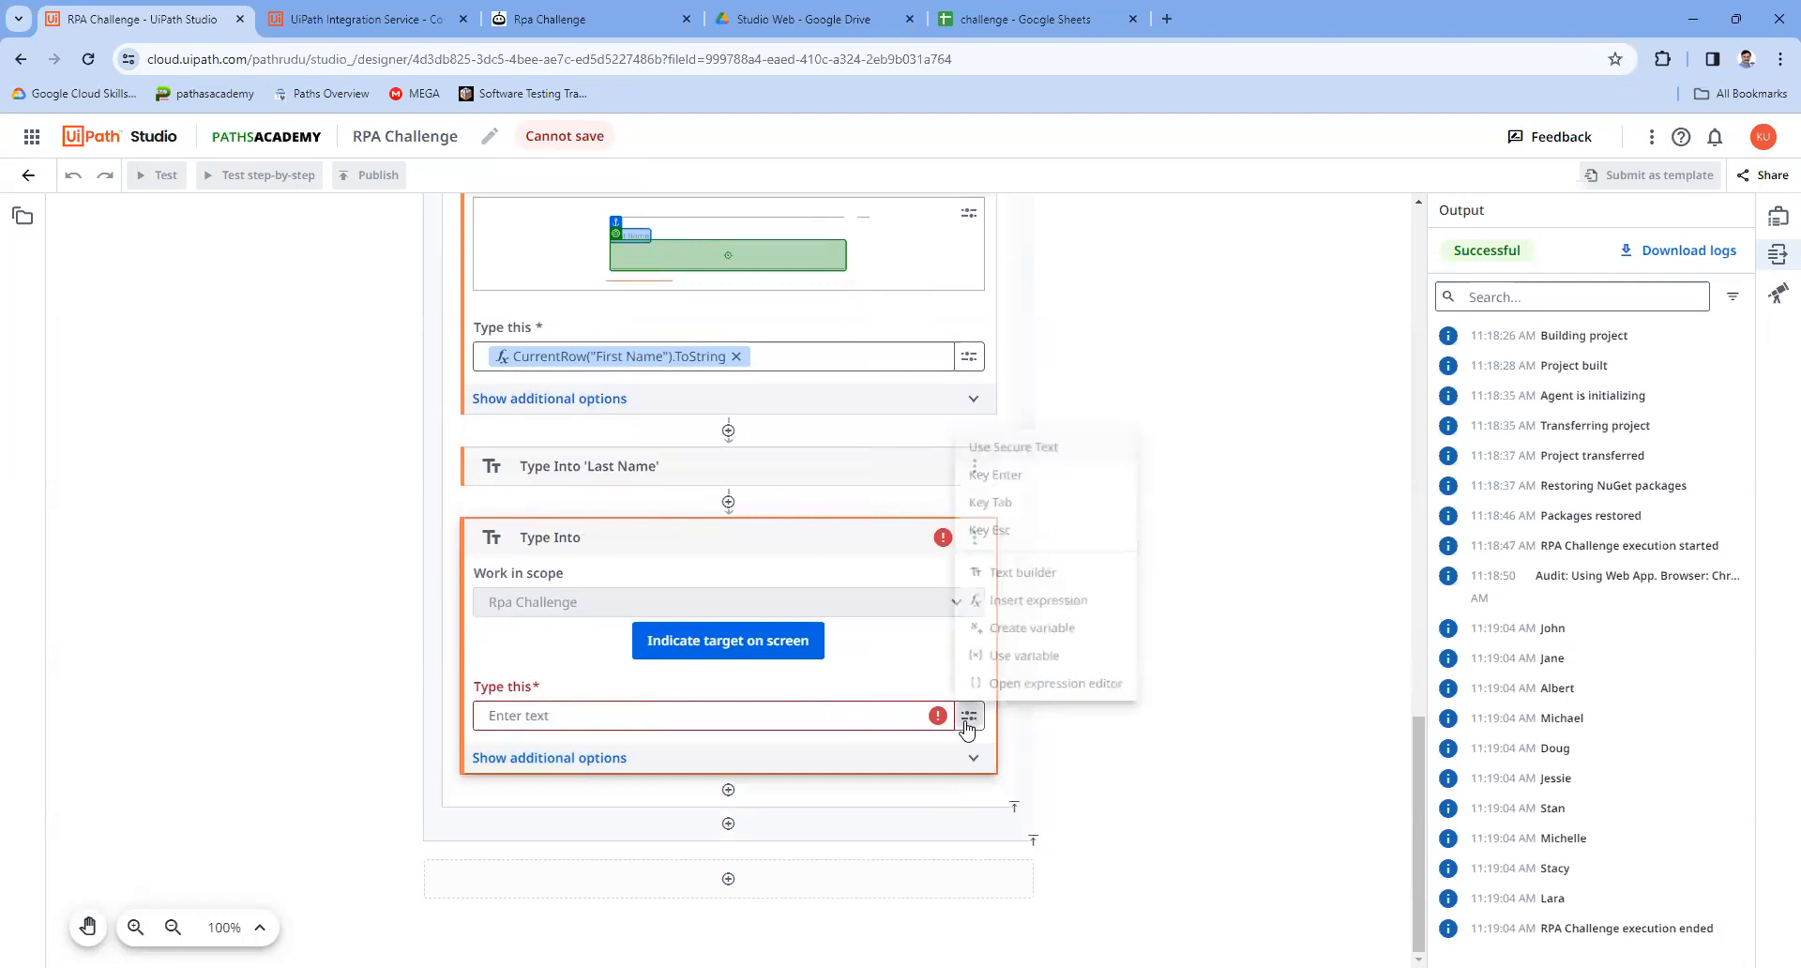
pyautogui.click(1103, 683)
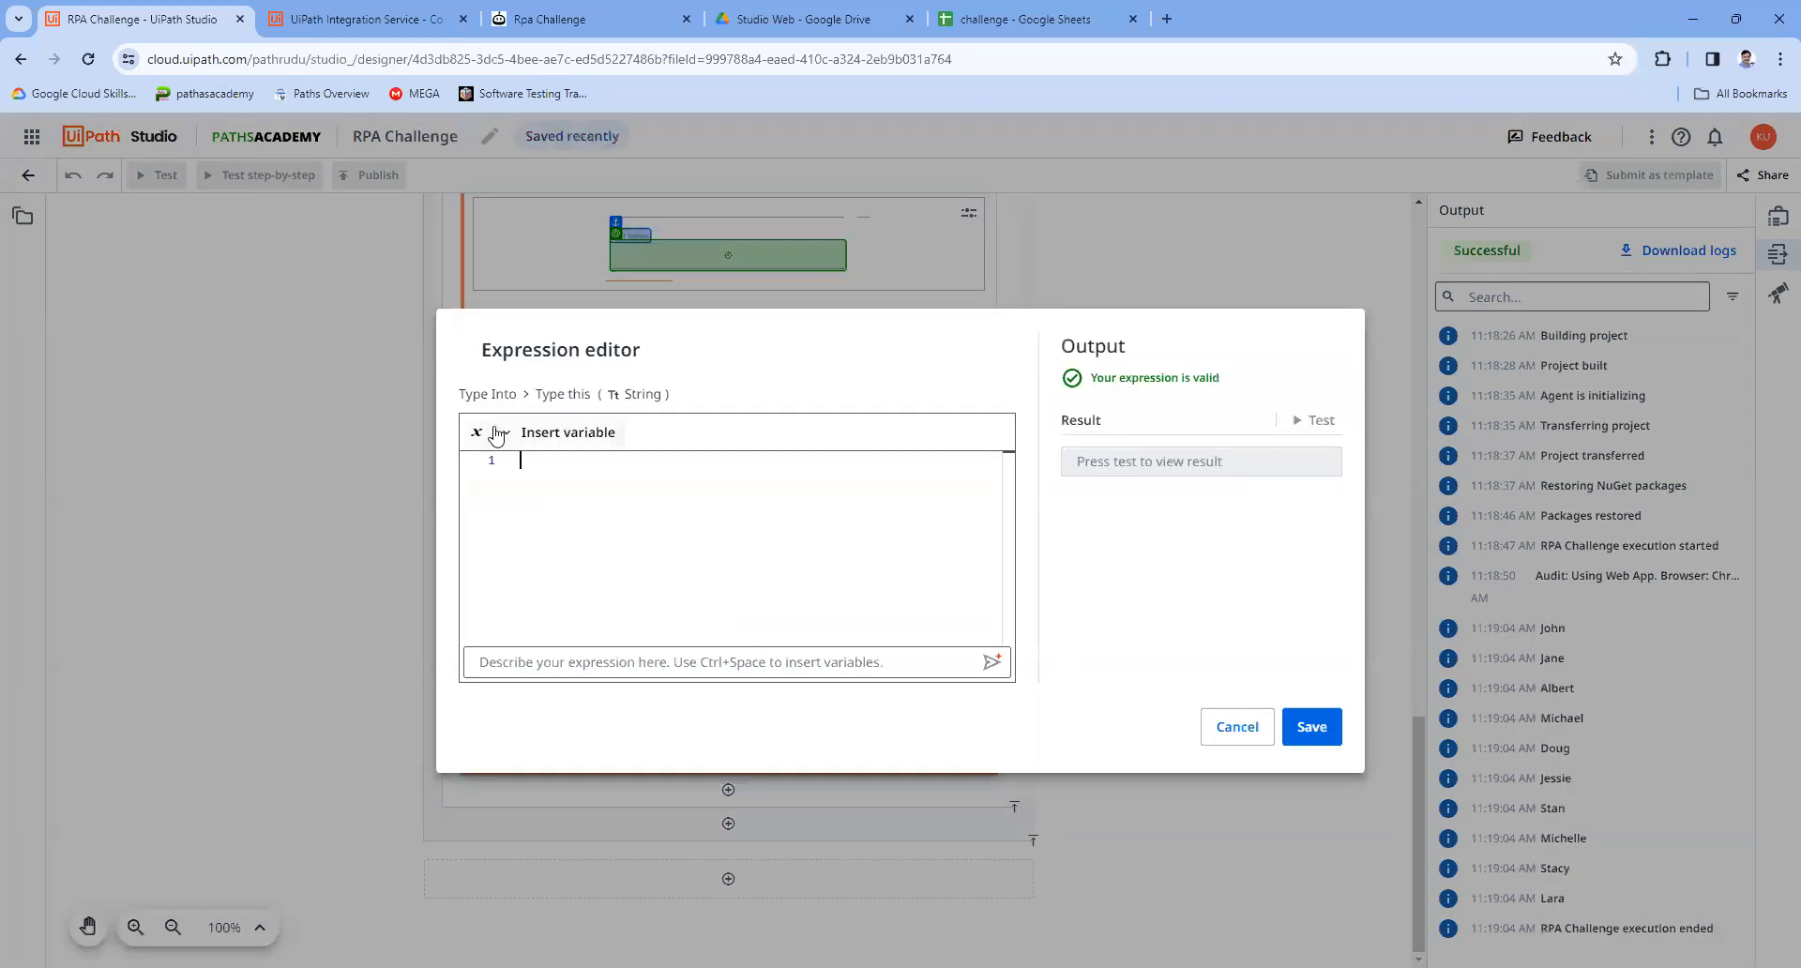
pyautogui.click(505, 432)
pyautogui.click(484, 602)
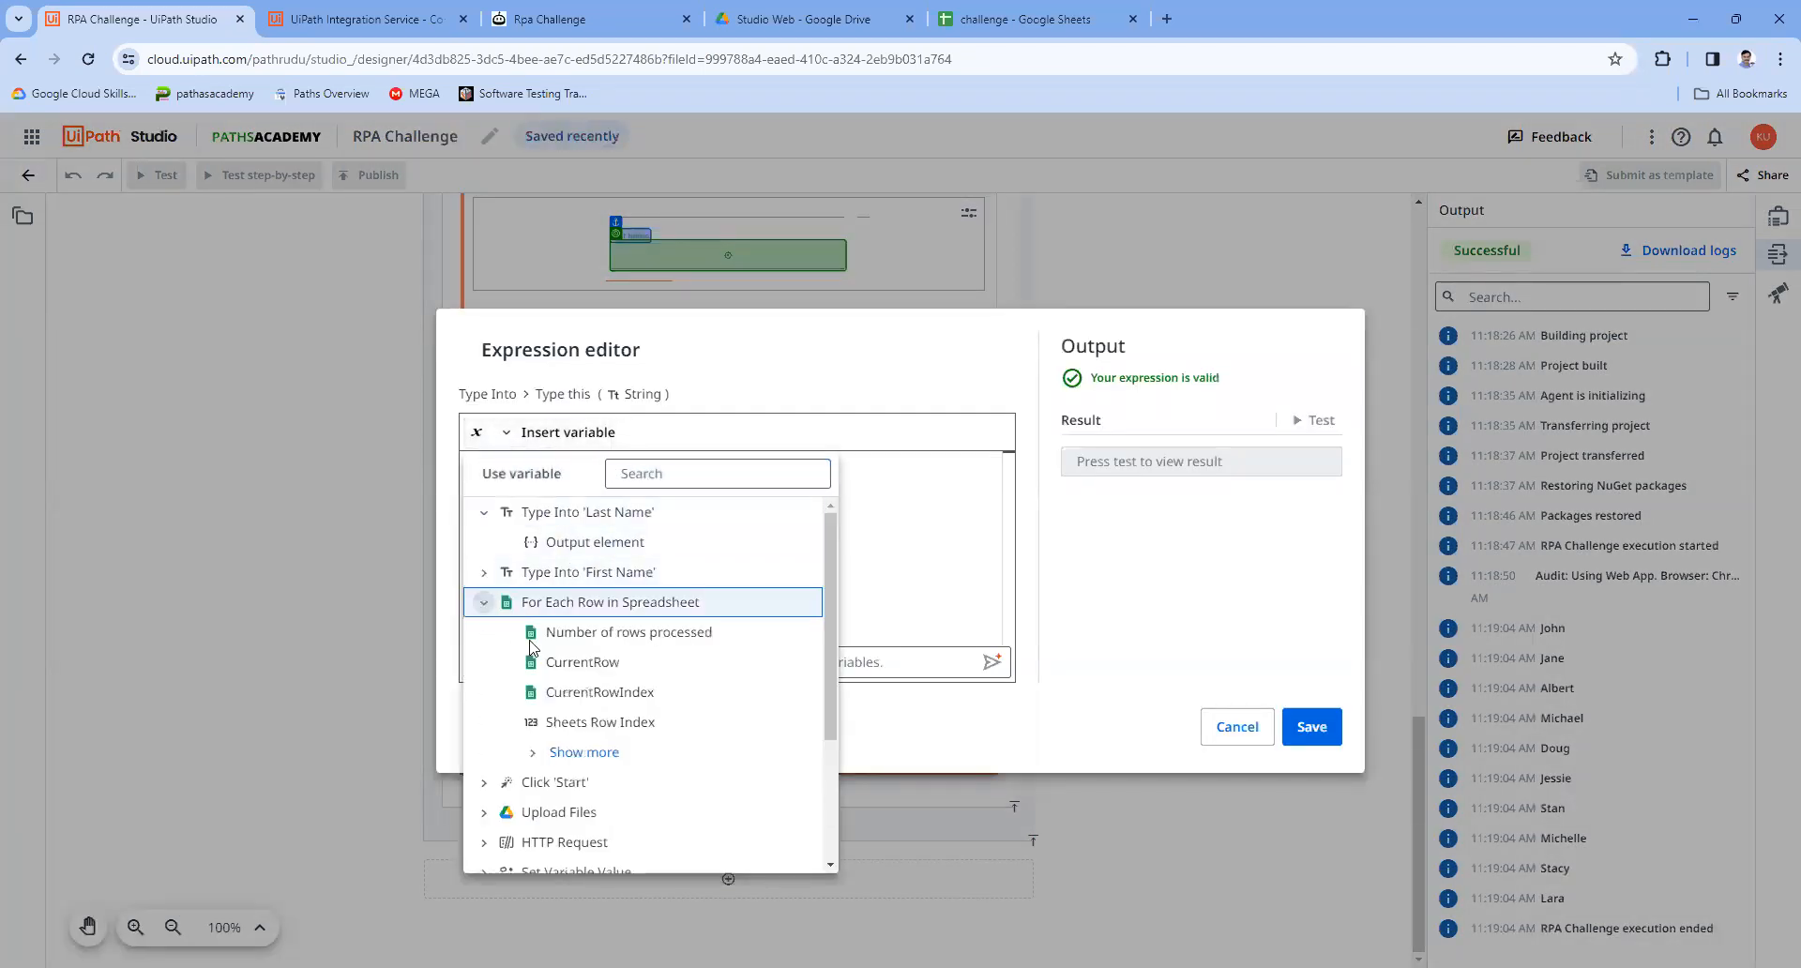
pyautogui.click(583, 662)
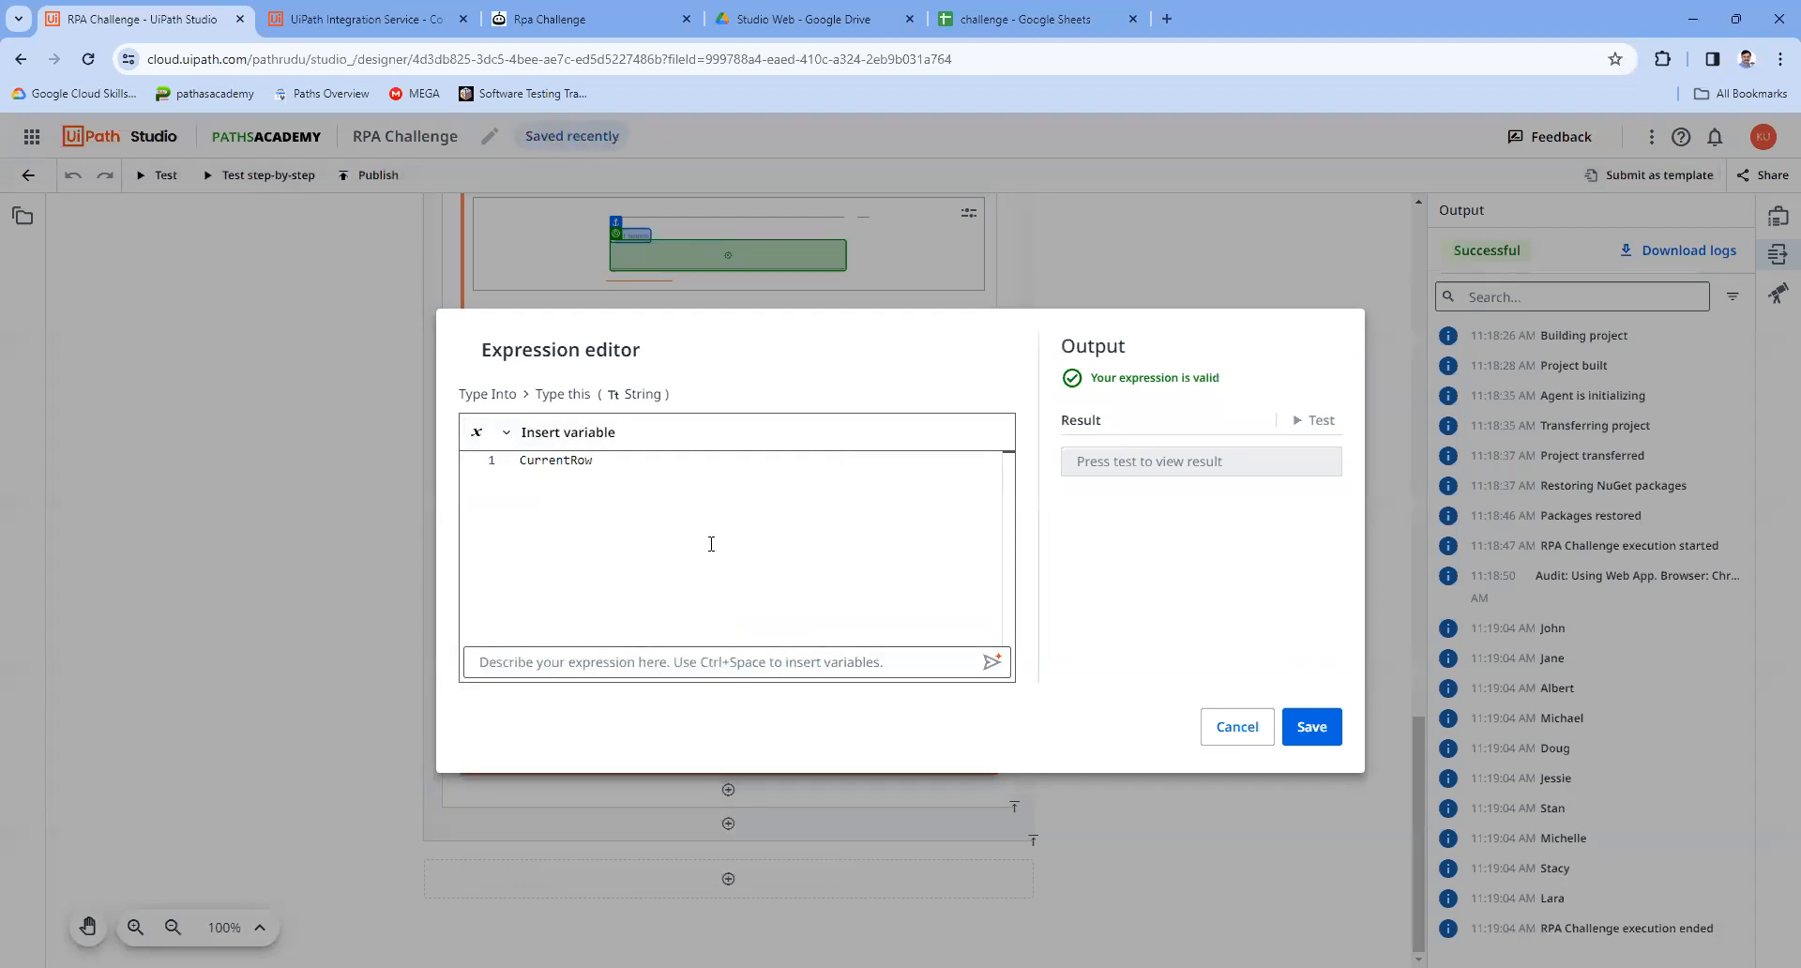
pyautogui.write('("')
pyautogui.write('Company Name')
pyautogui.write('.ToString')
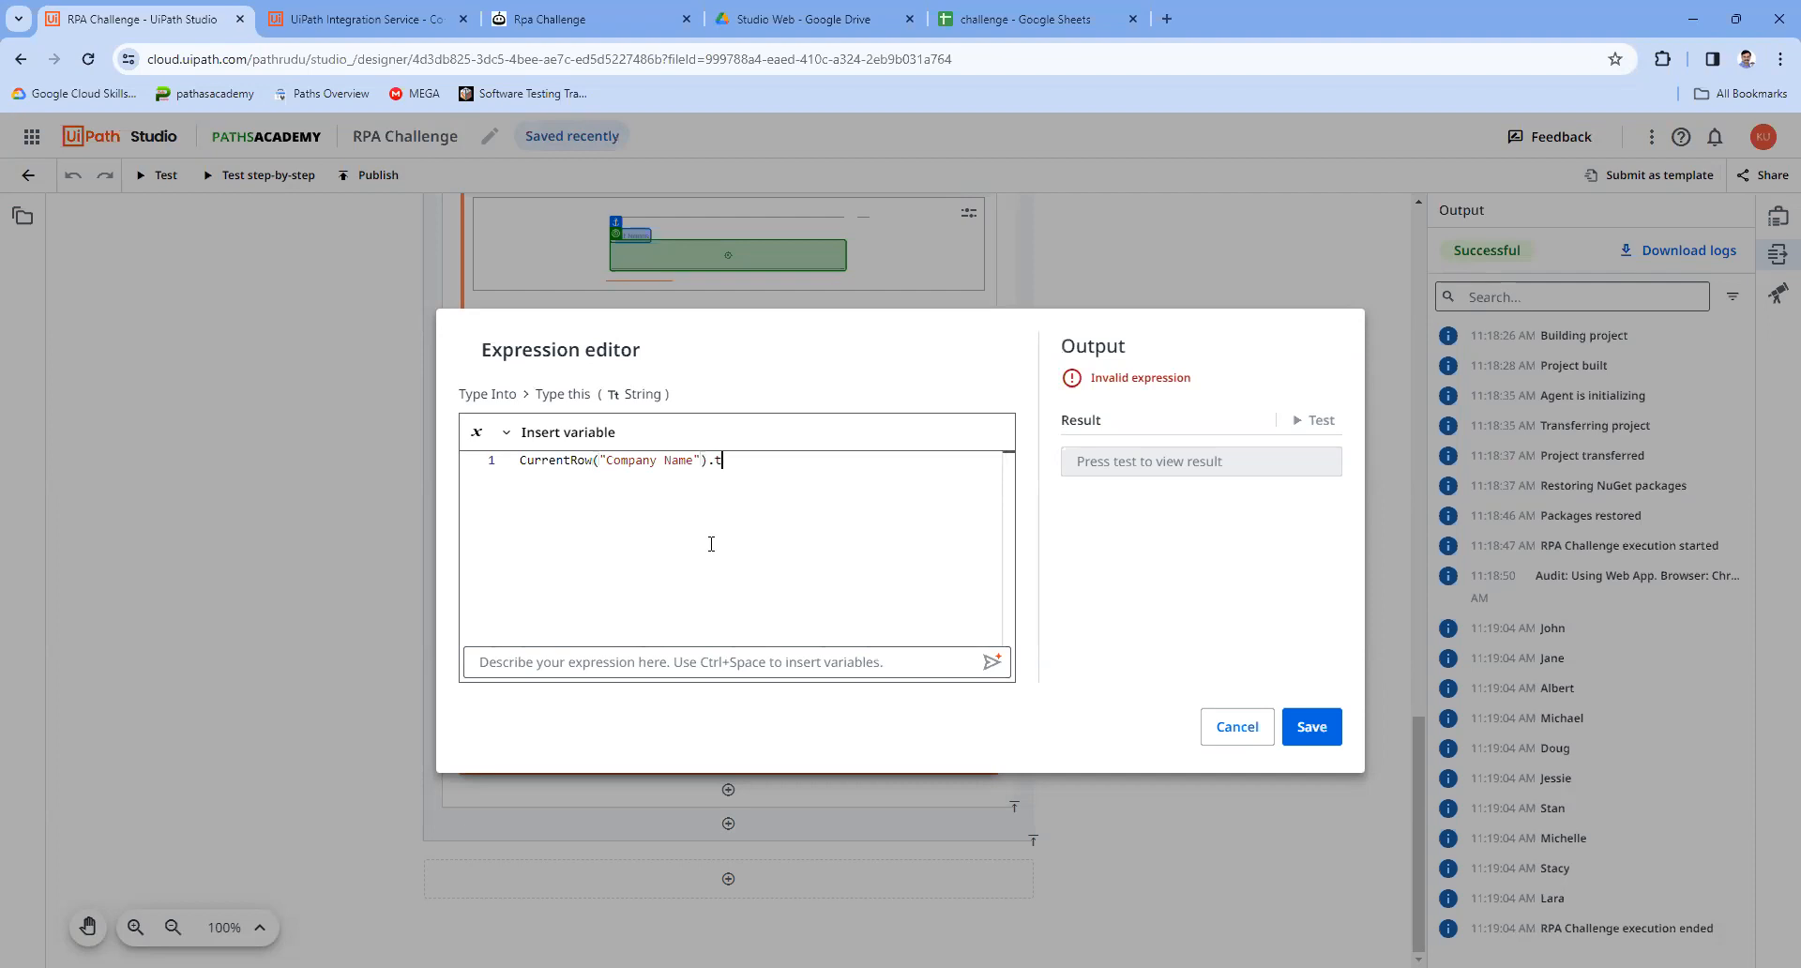
pyautogui.press('Tab')
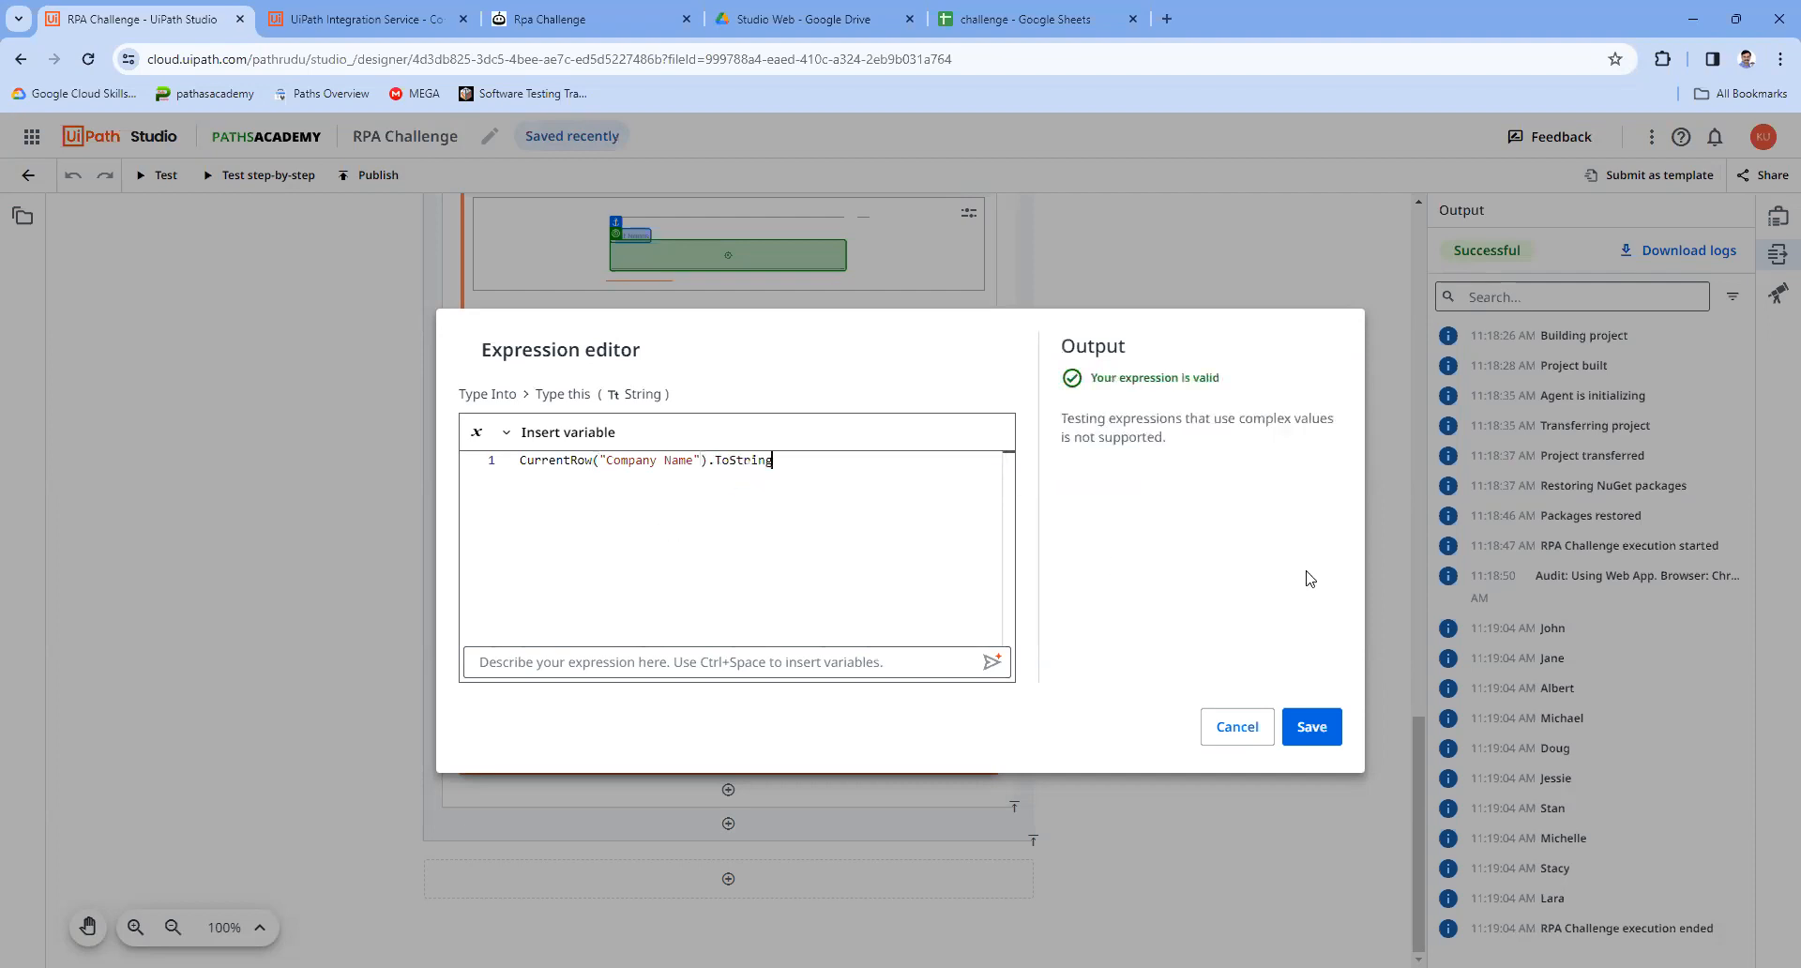
pyautogui.click(1291, 746)
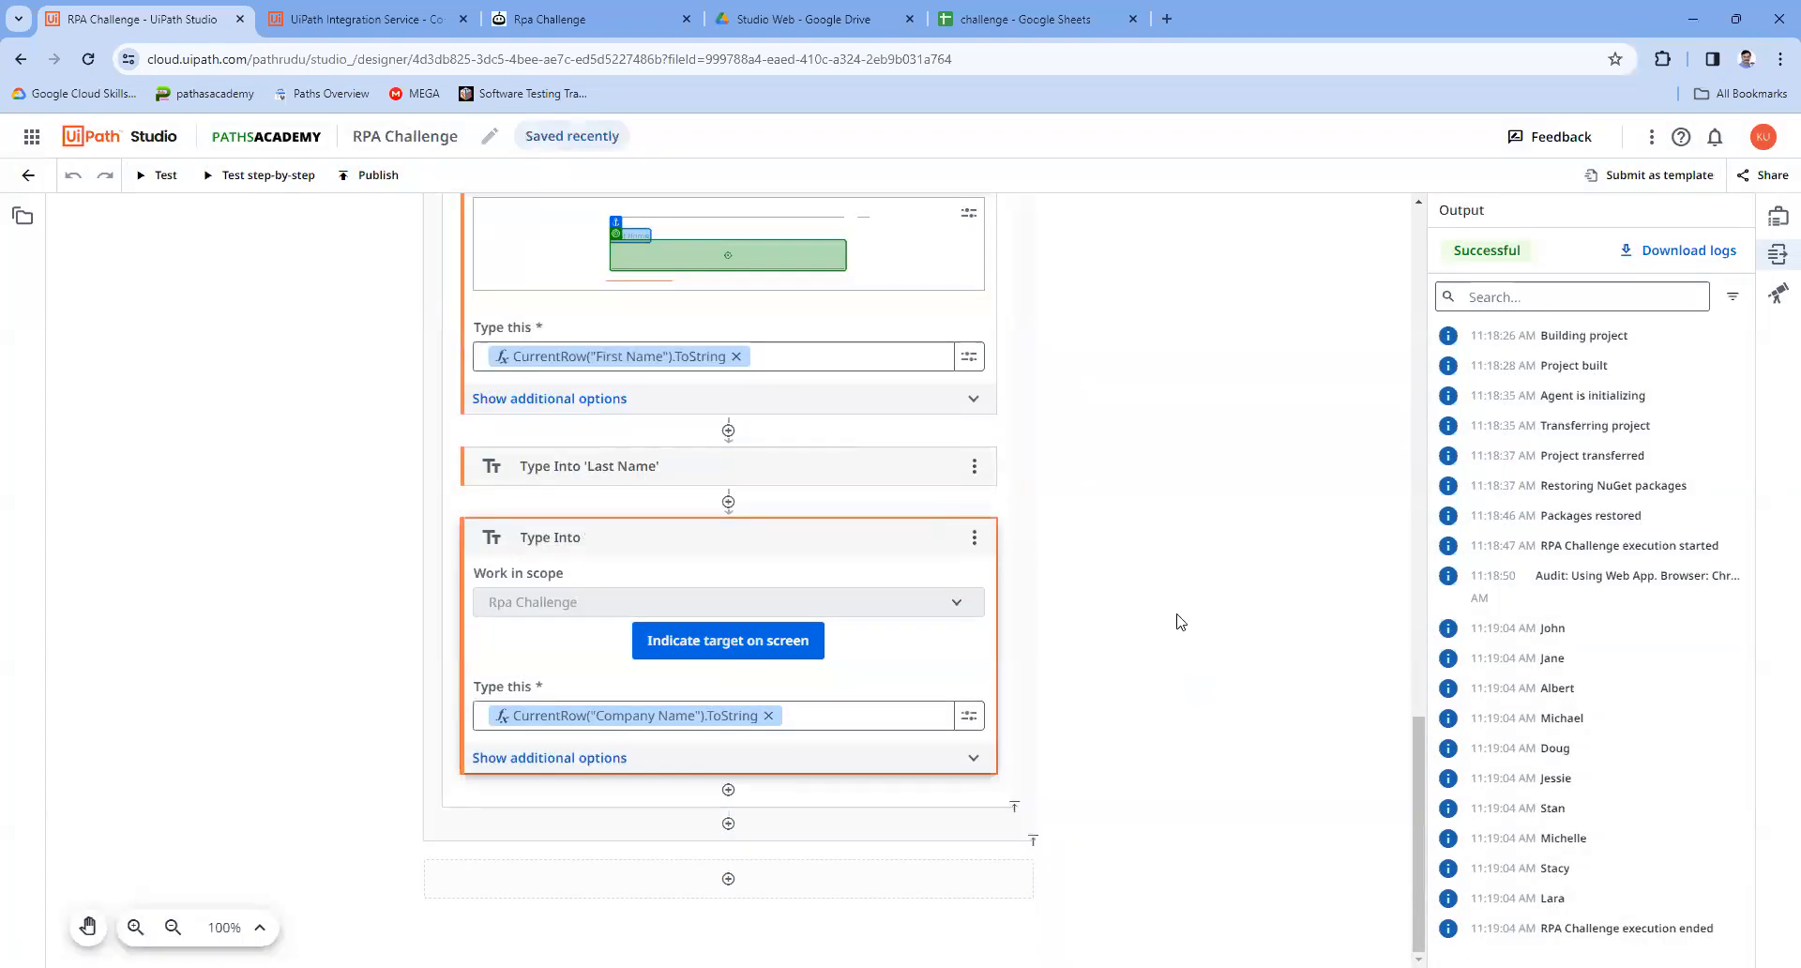
# Step: Set the Company Name field of the RPA Challenge form as the third Type Into activity's target
pyautogui.click(683, 647)
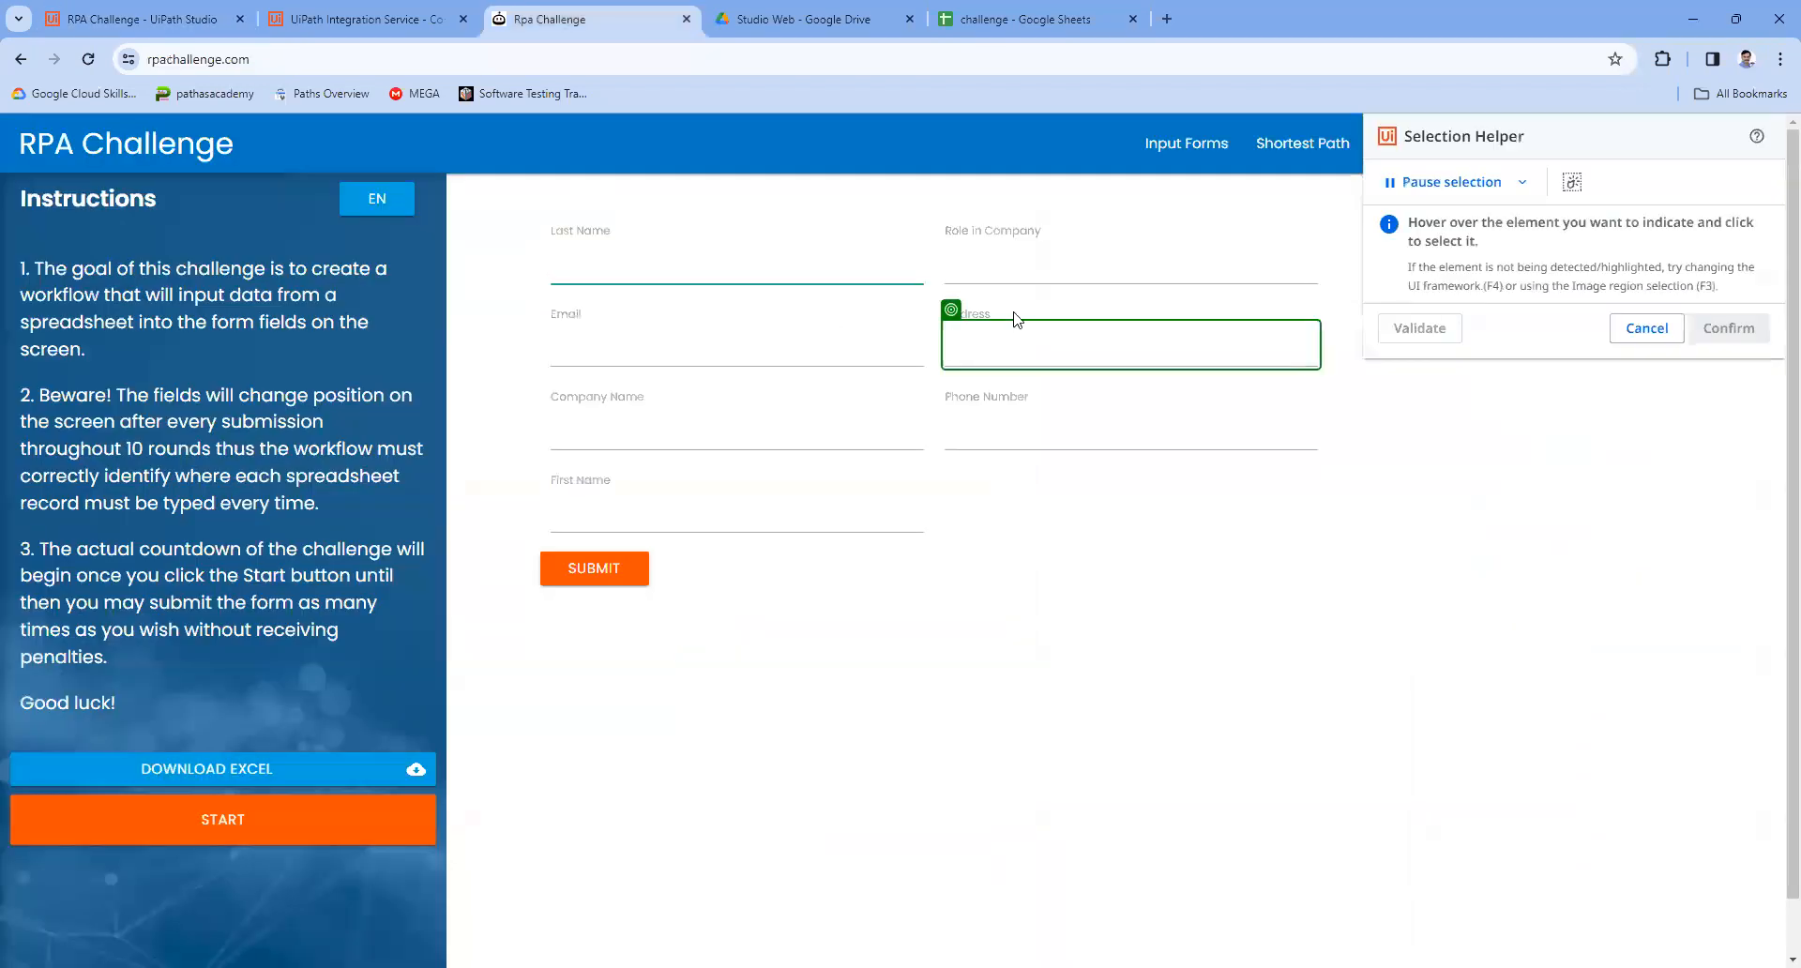
pyautogui.click(751, 437)
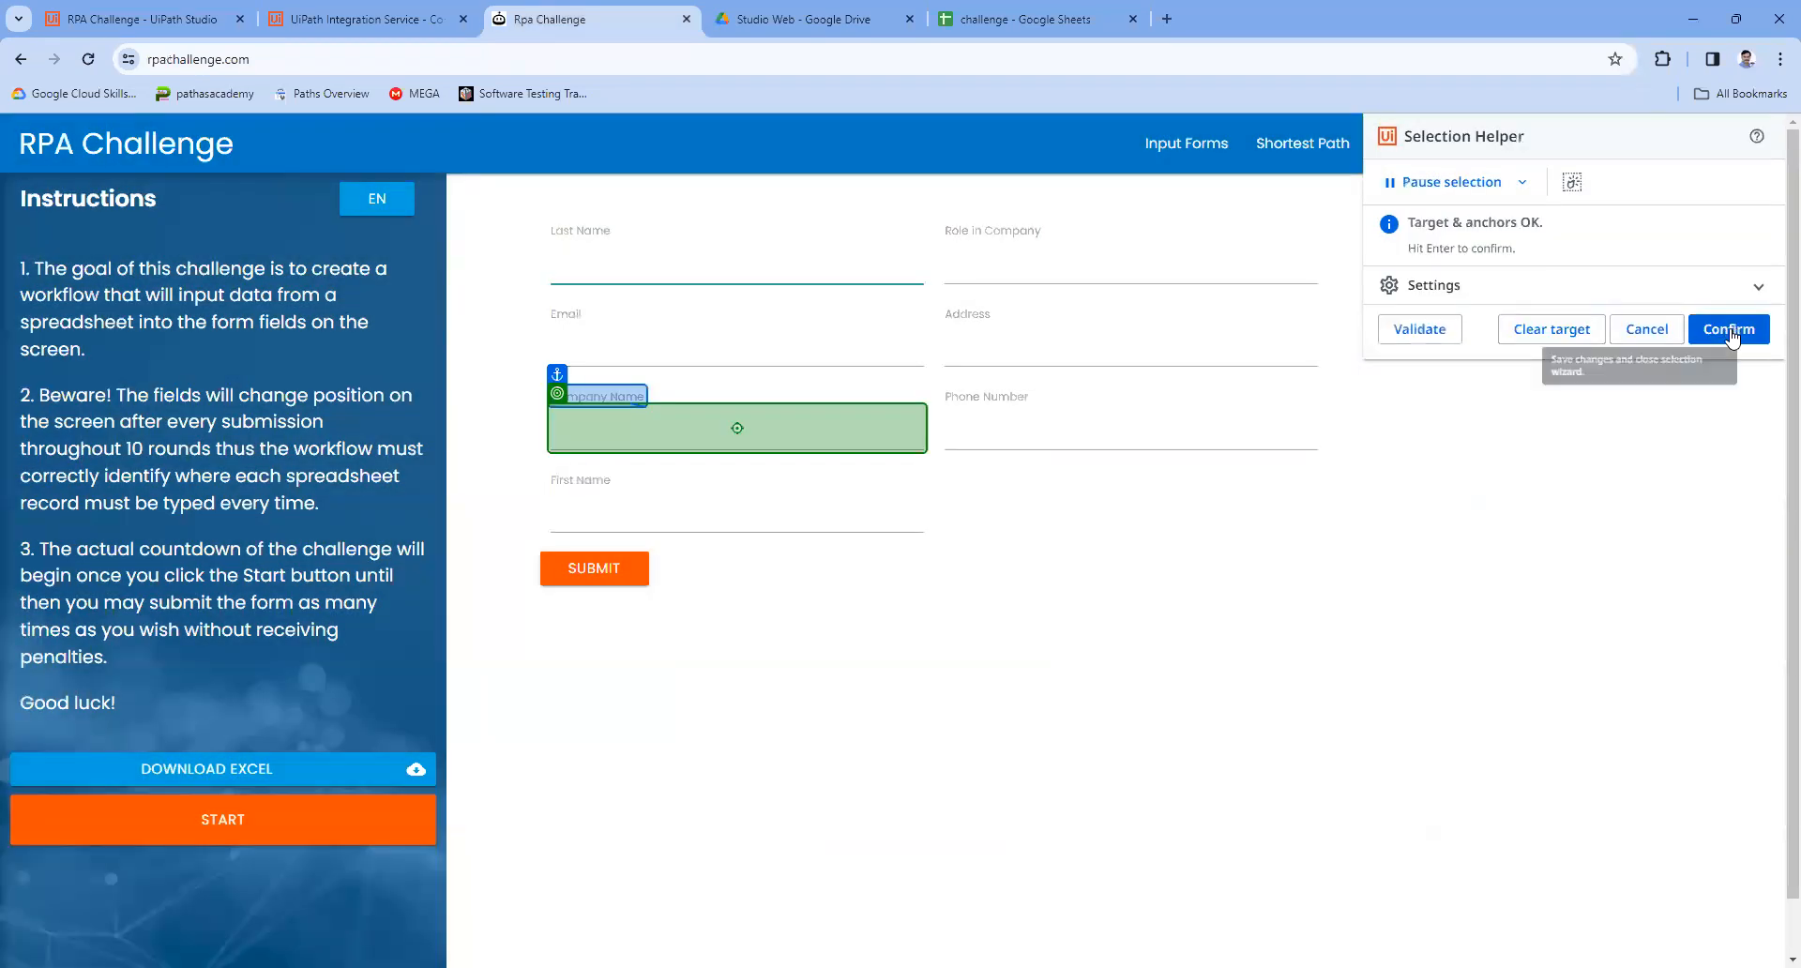
pyautogui.click(1620, 331)
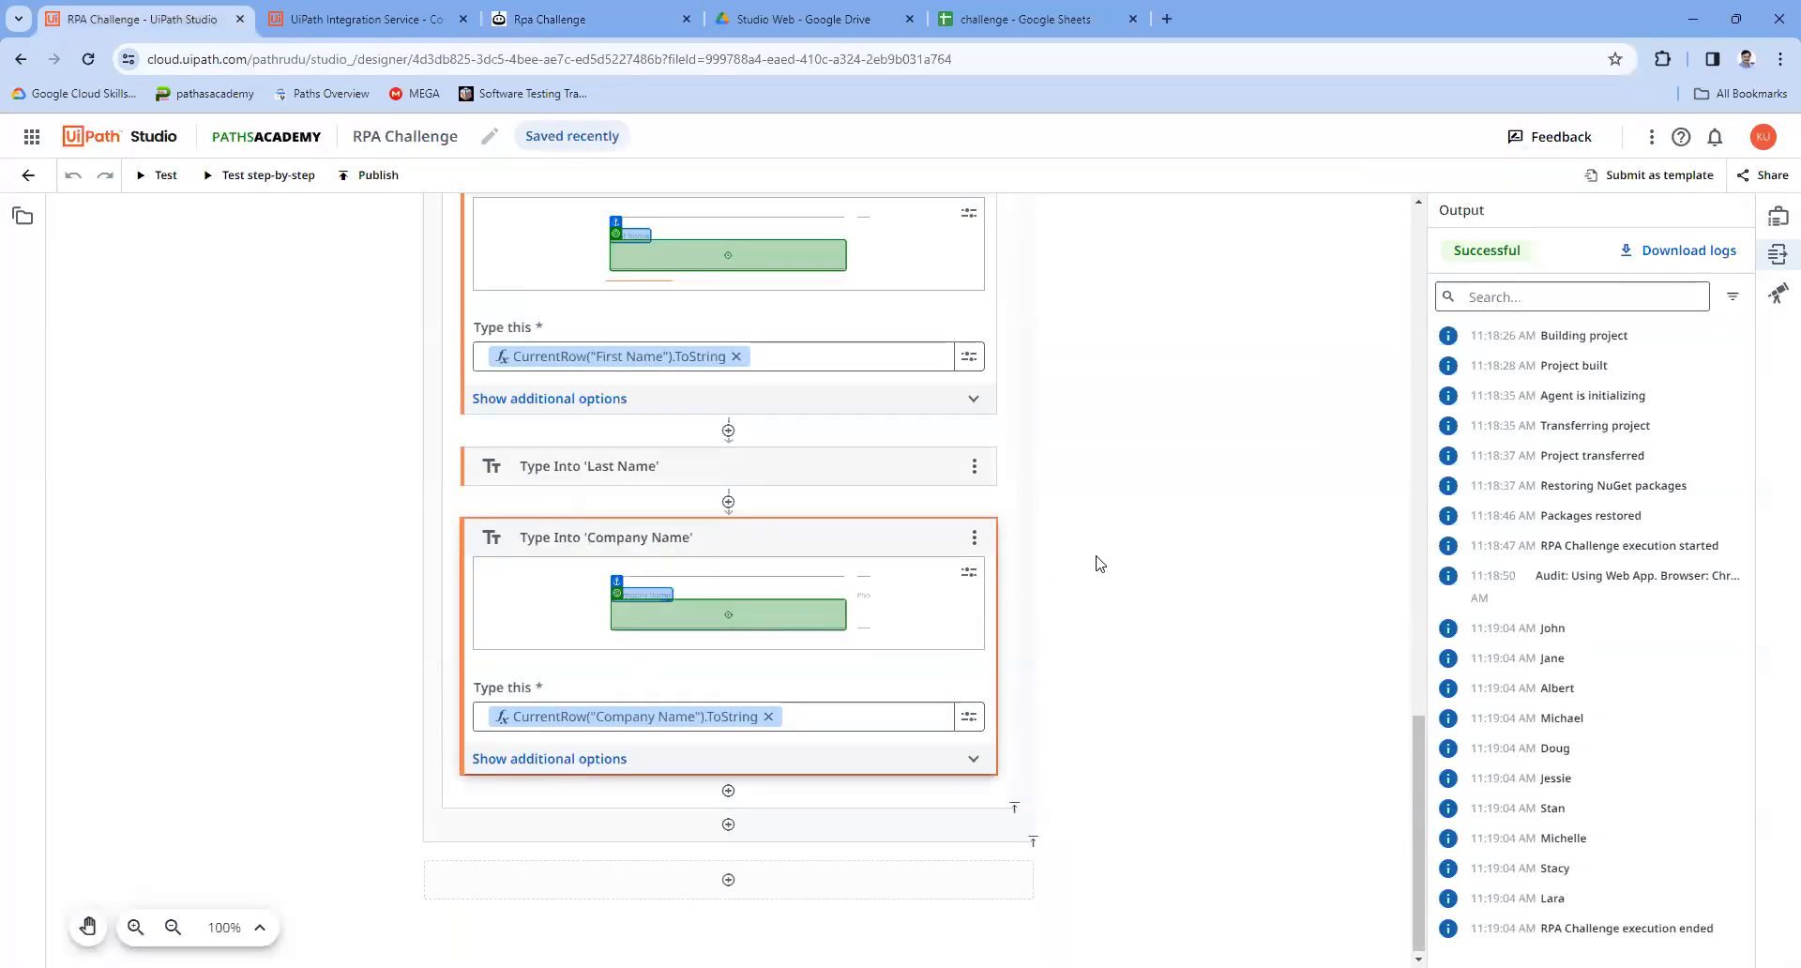
# Step: Switch to the challenge spreadsheet and copy the Role in Company column header text
pyautogui.click(979, 7)
pyautogui.click(438, 280)
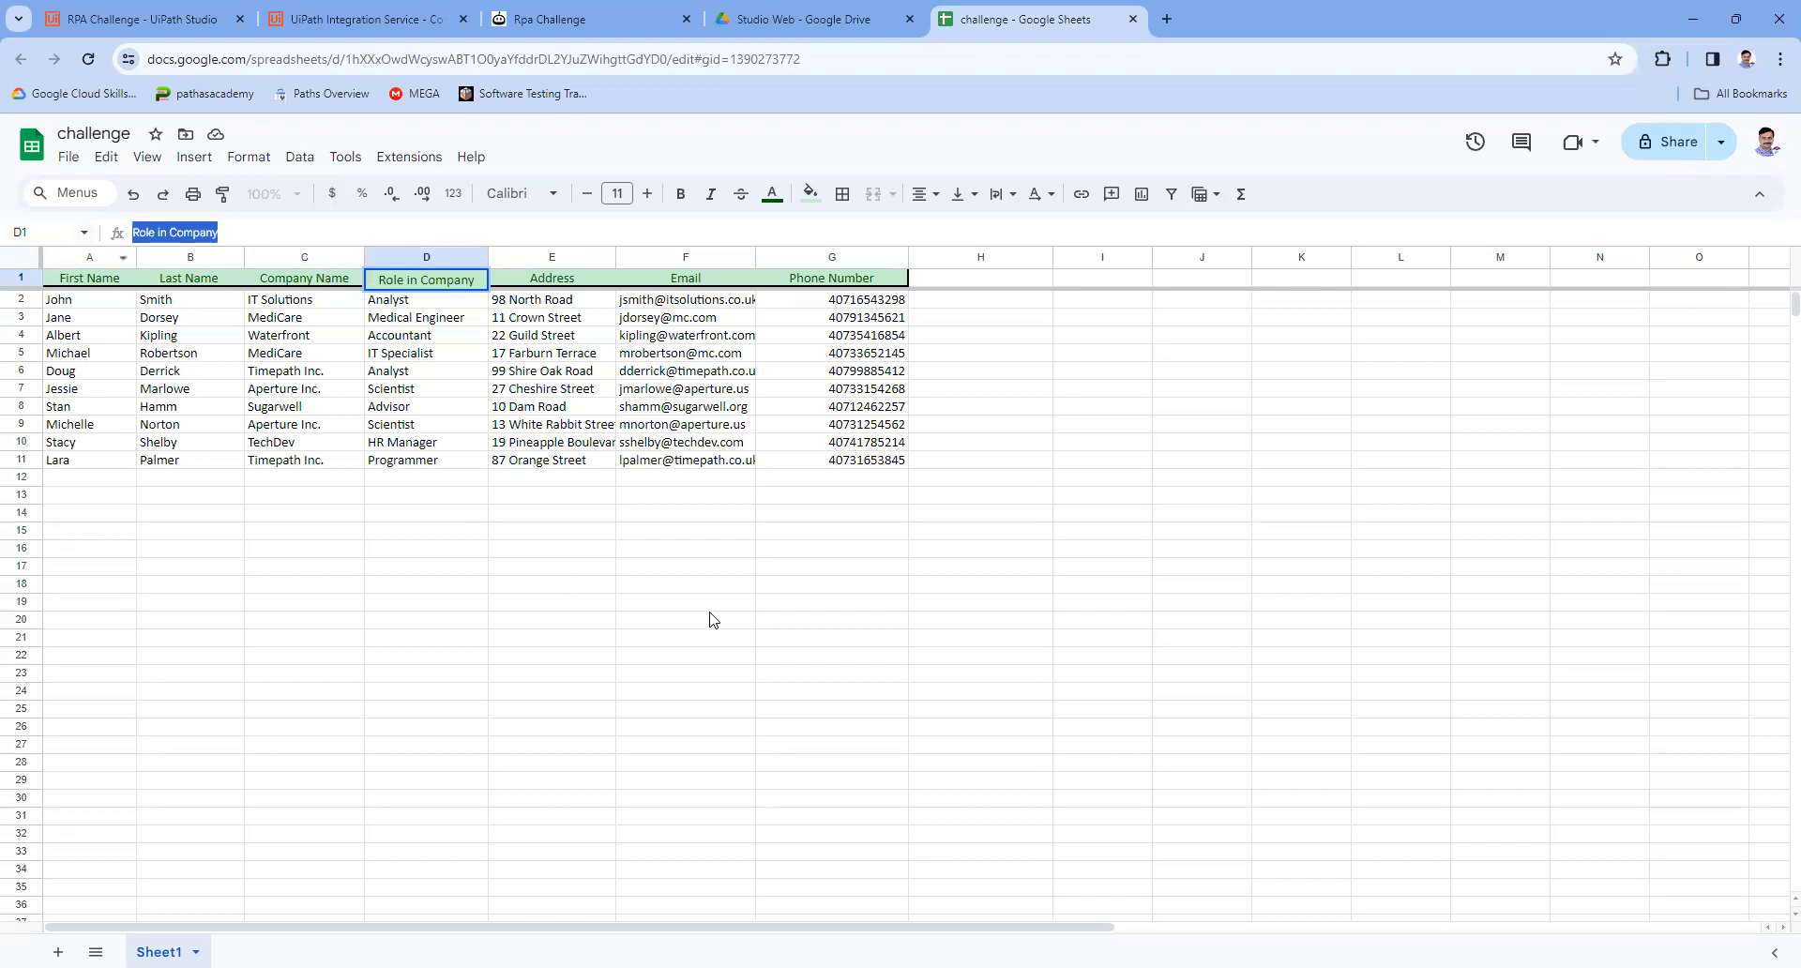
pyautogui.click(698, 583)
# Step: Switch to UiPath Studio and add a fourth Type Into activity below Type Into 'Company Name' inside the loop
pyautogui.click(167, 21)
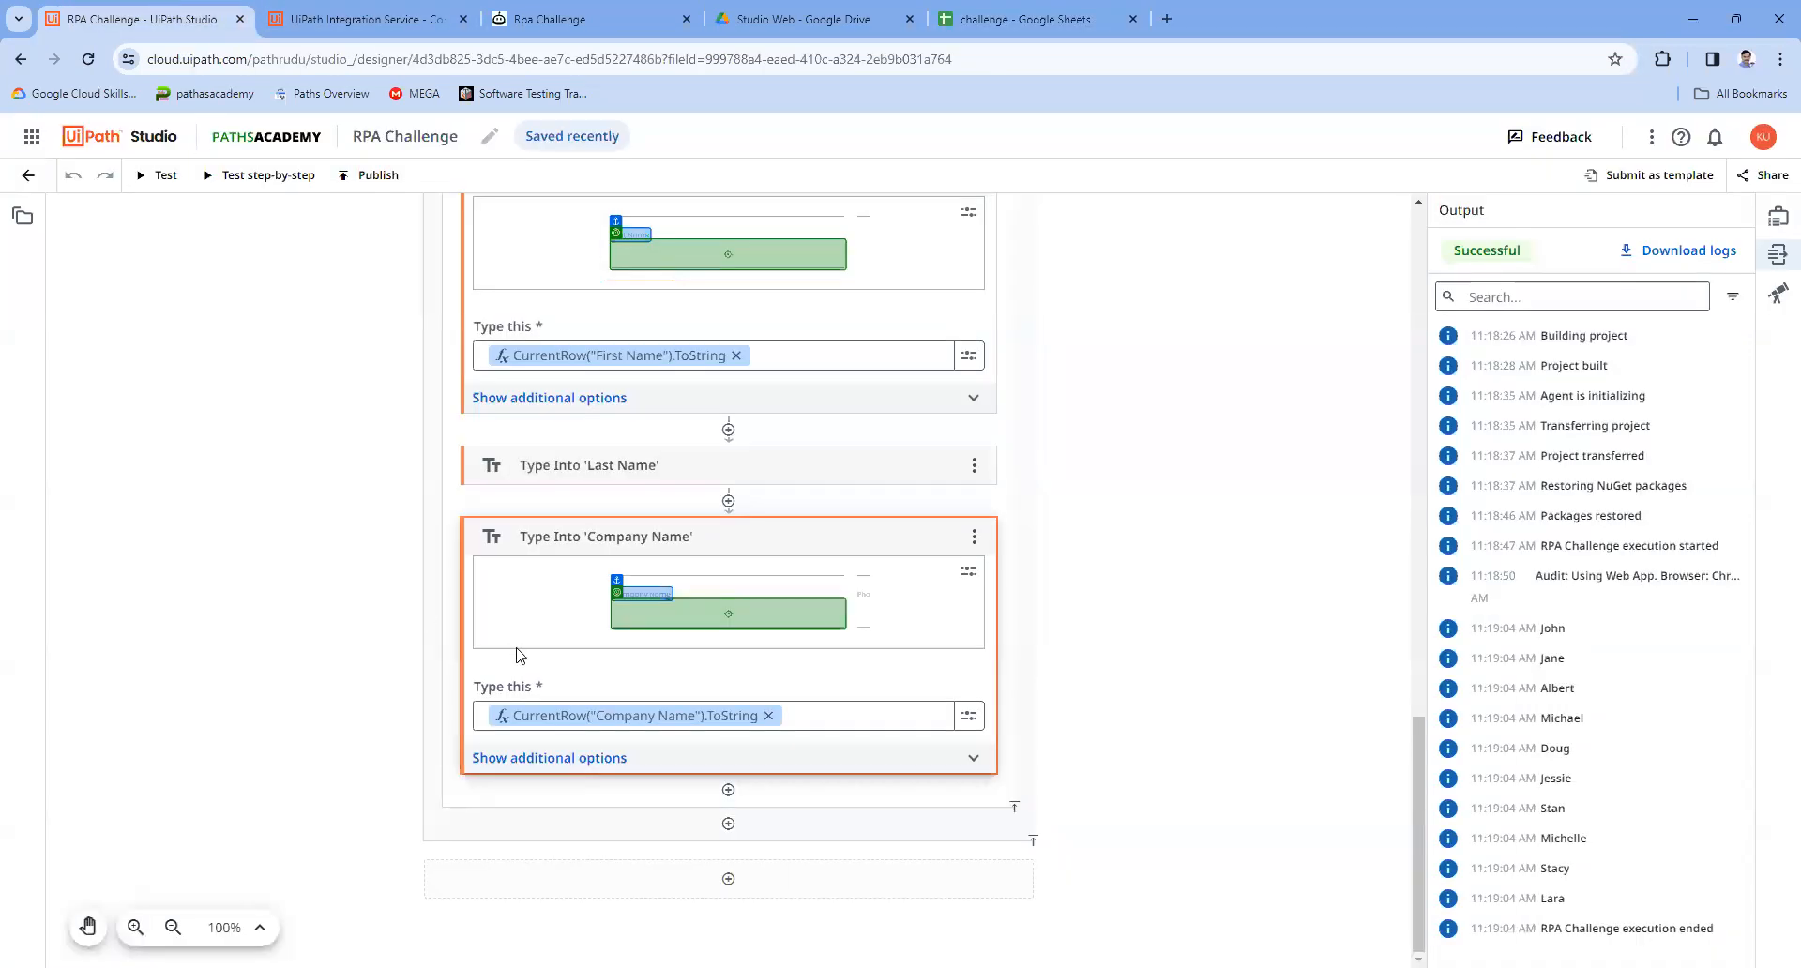
pyautogui.click(729, 791)
pyautogui.click(675, 401)
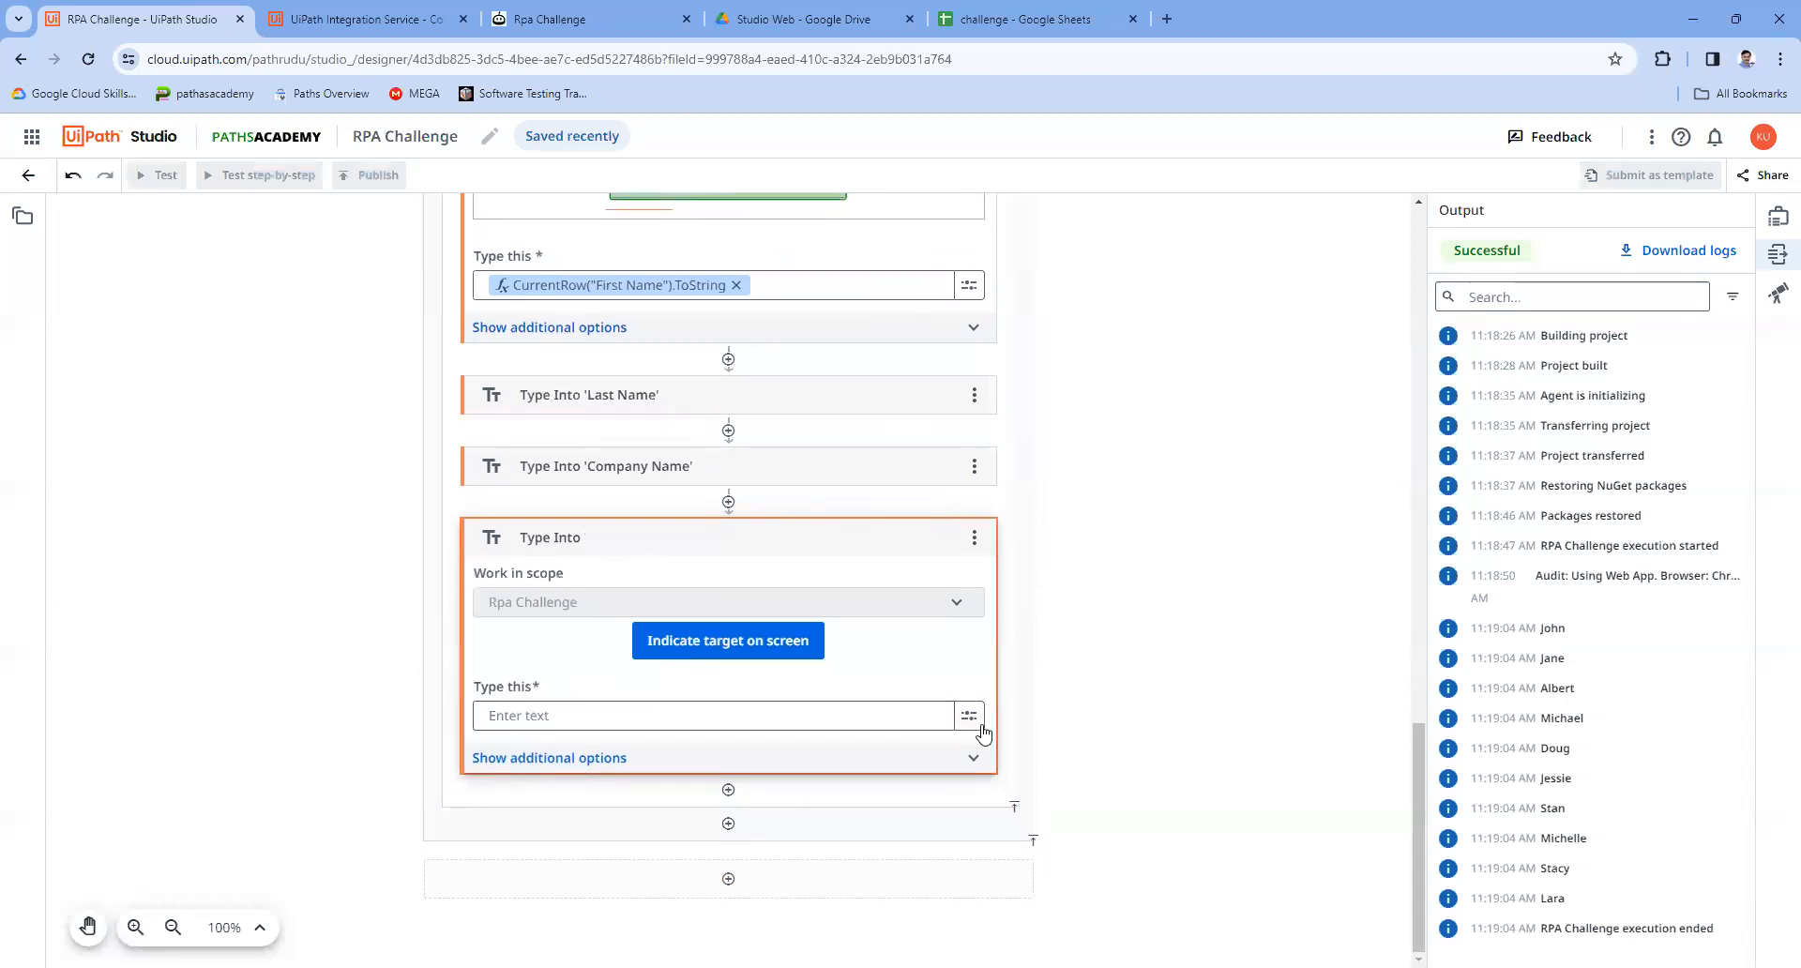
# Step: Set the fourth Type Into activity's text to the expression CurrentRow("Role in Company").ToString
pyautogui.click(969, 716)
pyautogui.click(1076, 683)
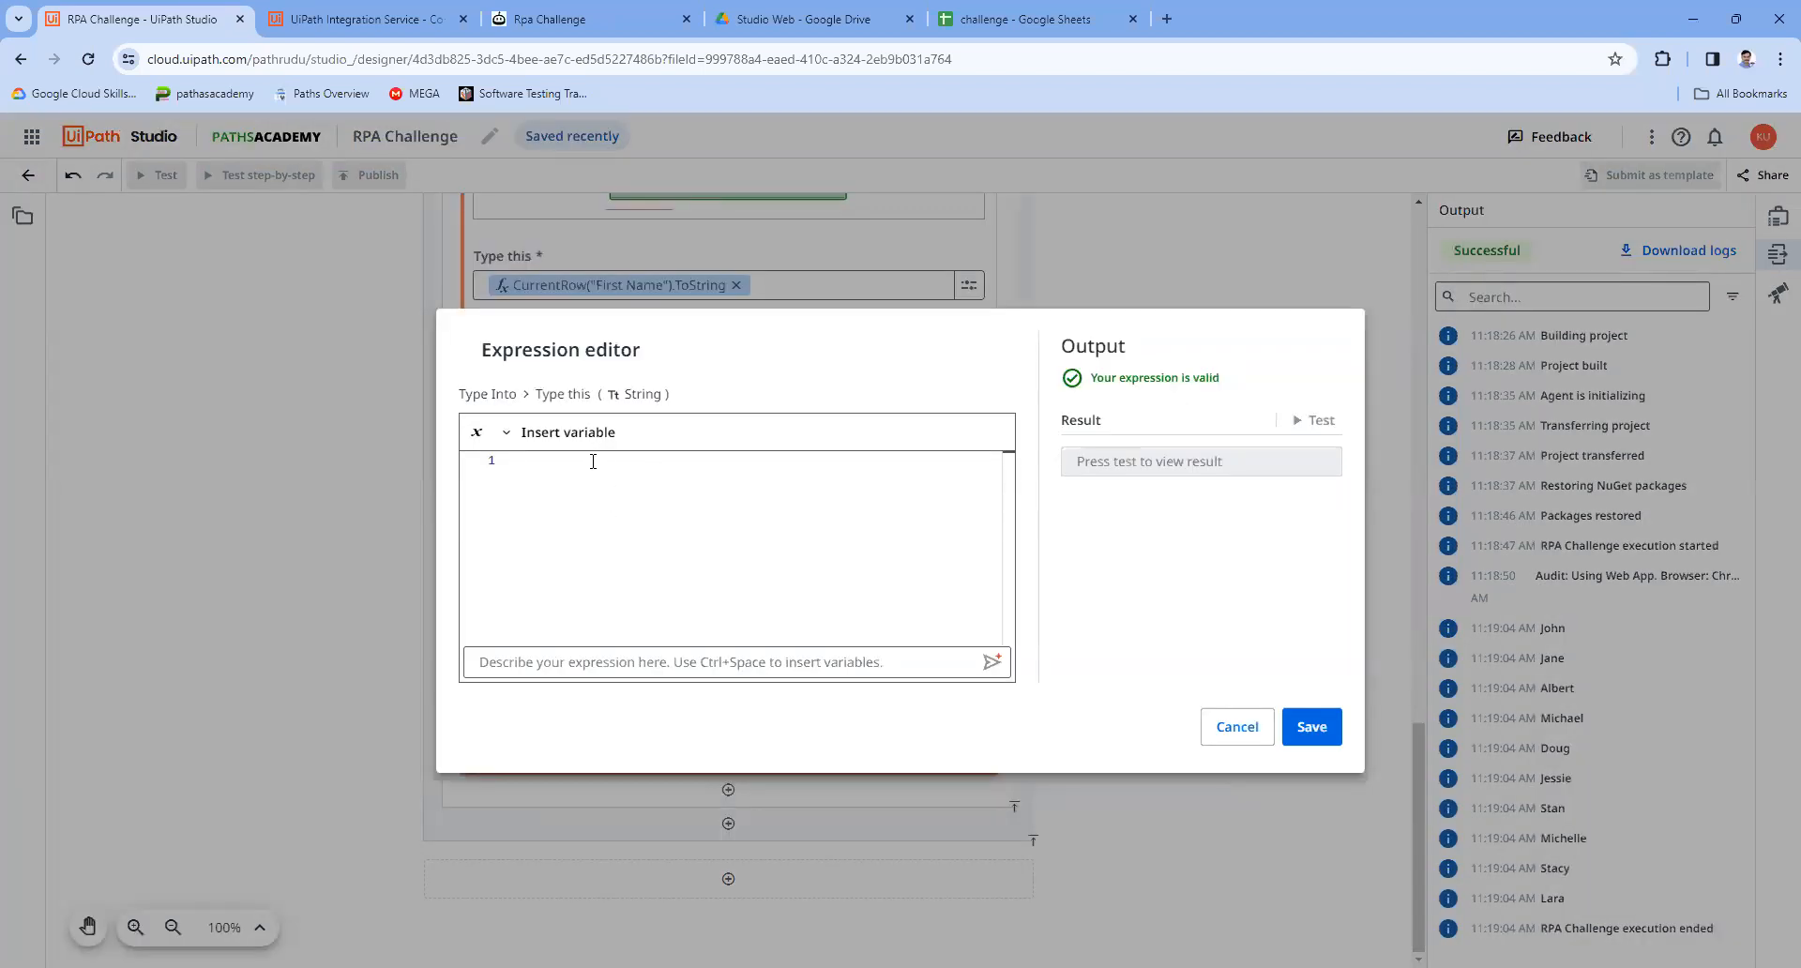
pyautogui.write('Curre')
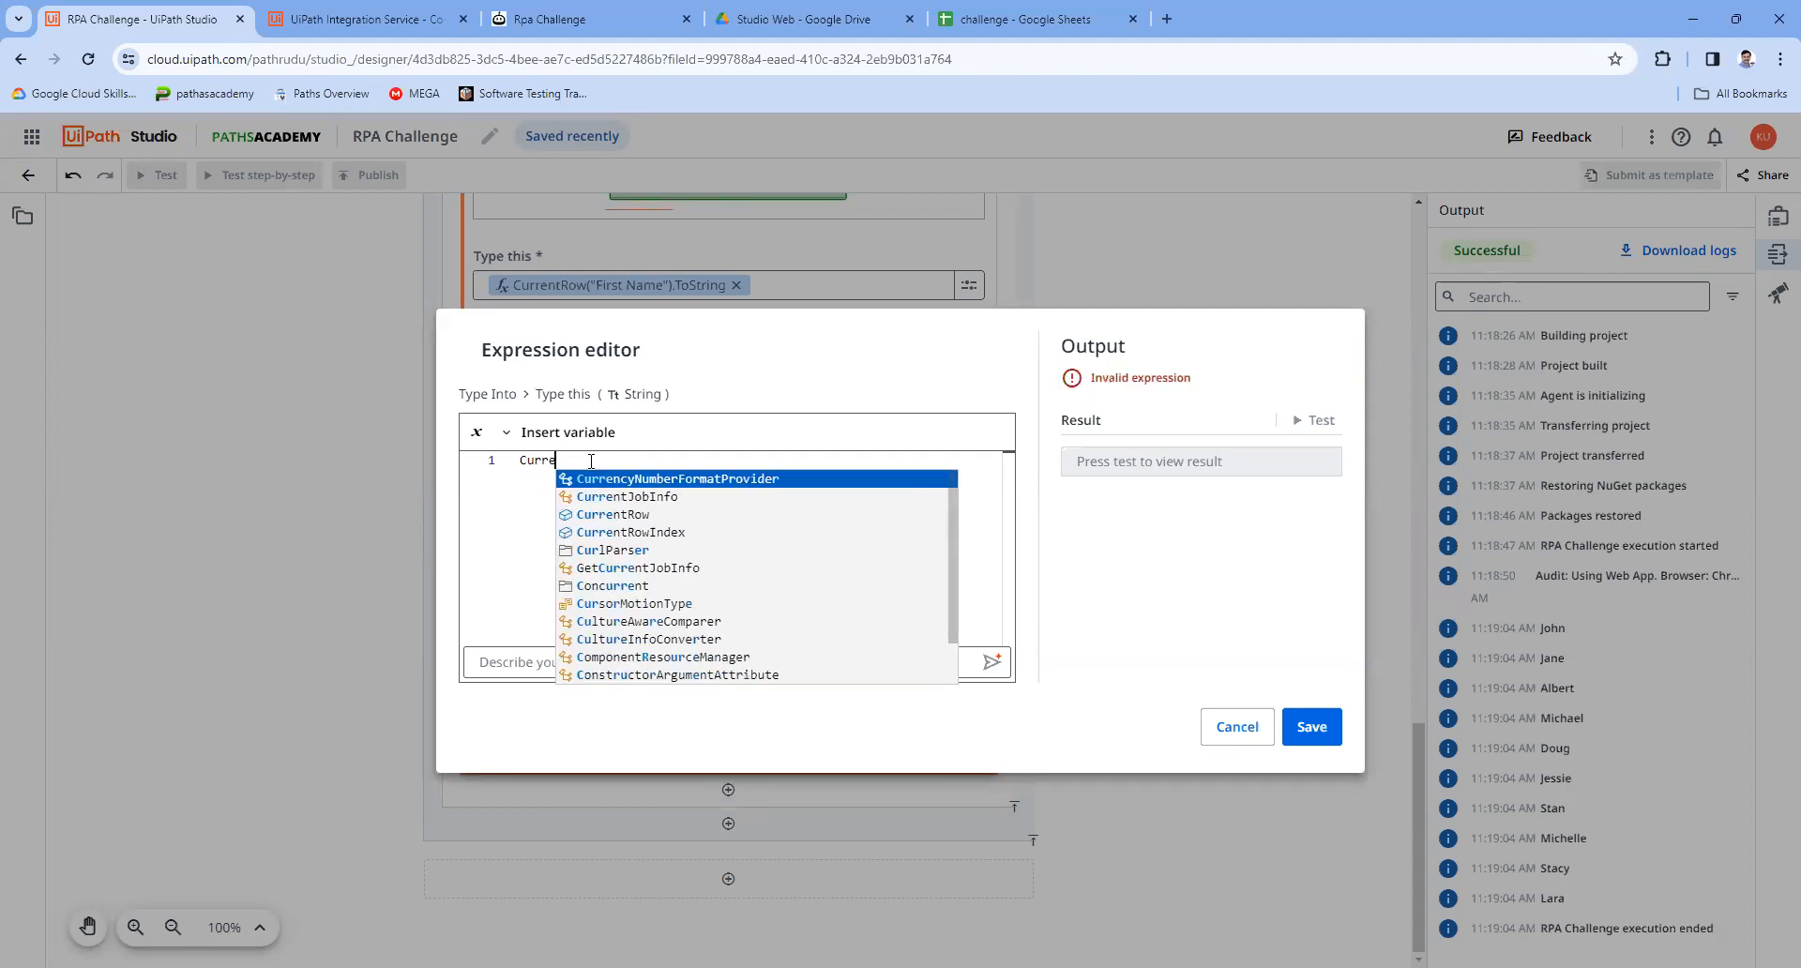
pyautogui.press('Down')
pyautogui.press('Down')
pyautogui.press('Return')
pyautogui.write('("Role in Company")')
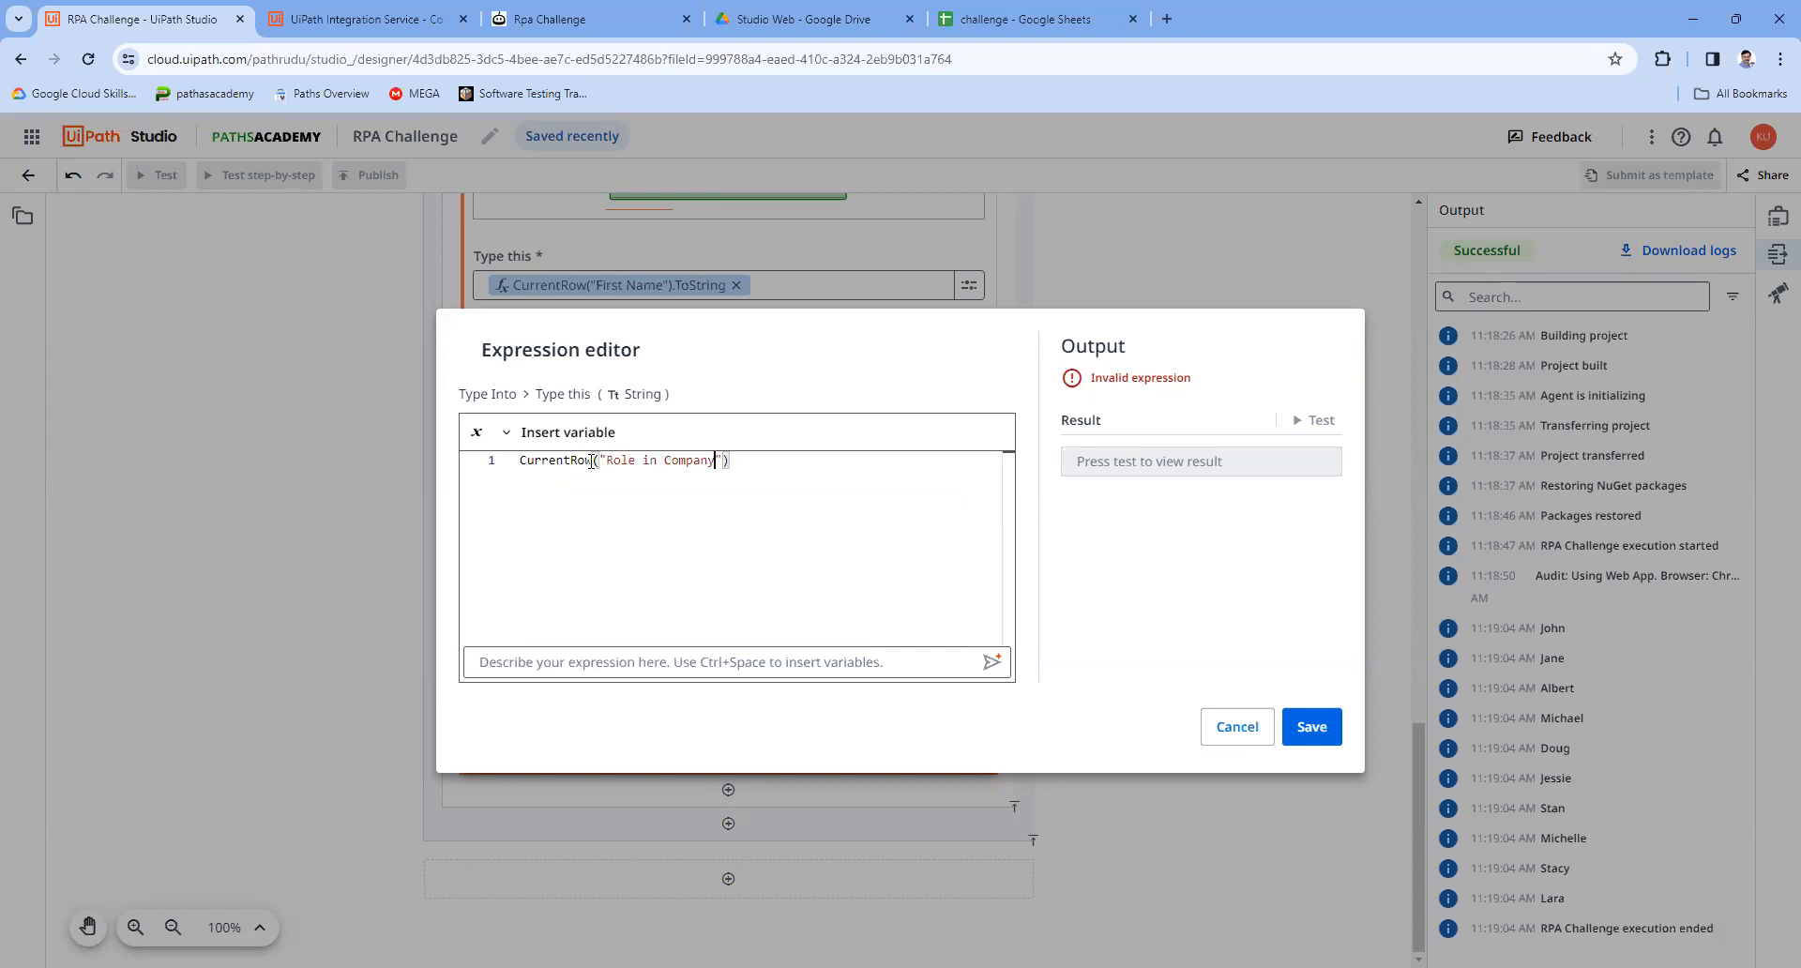
pyautogui.write('.ToString')
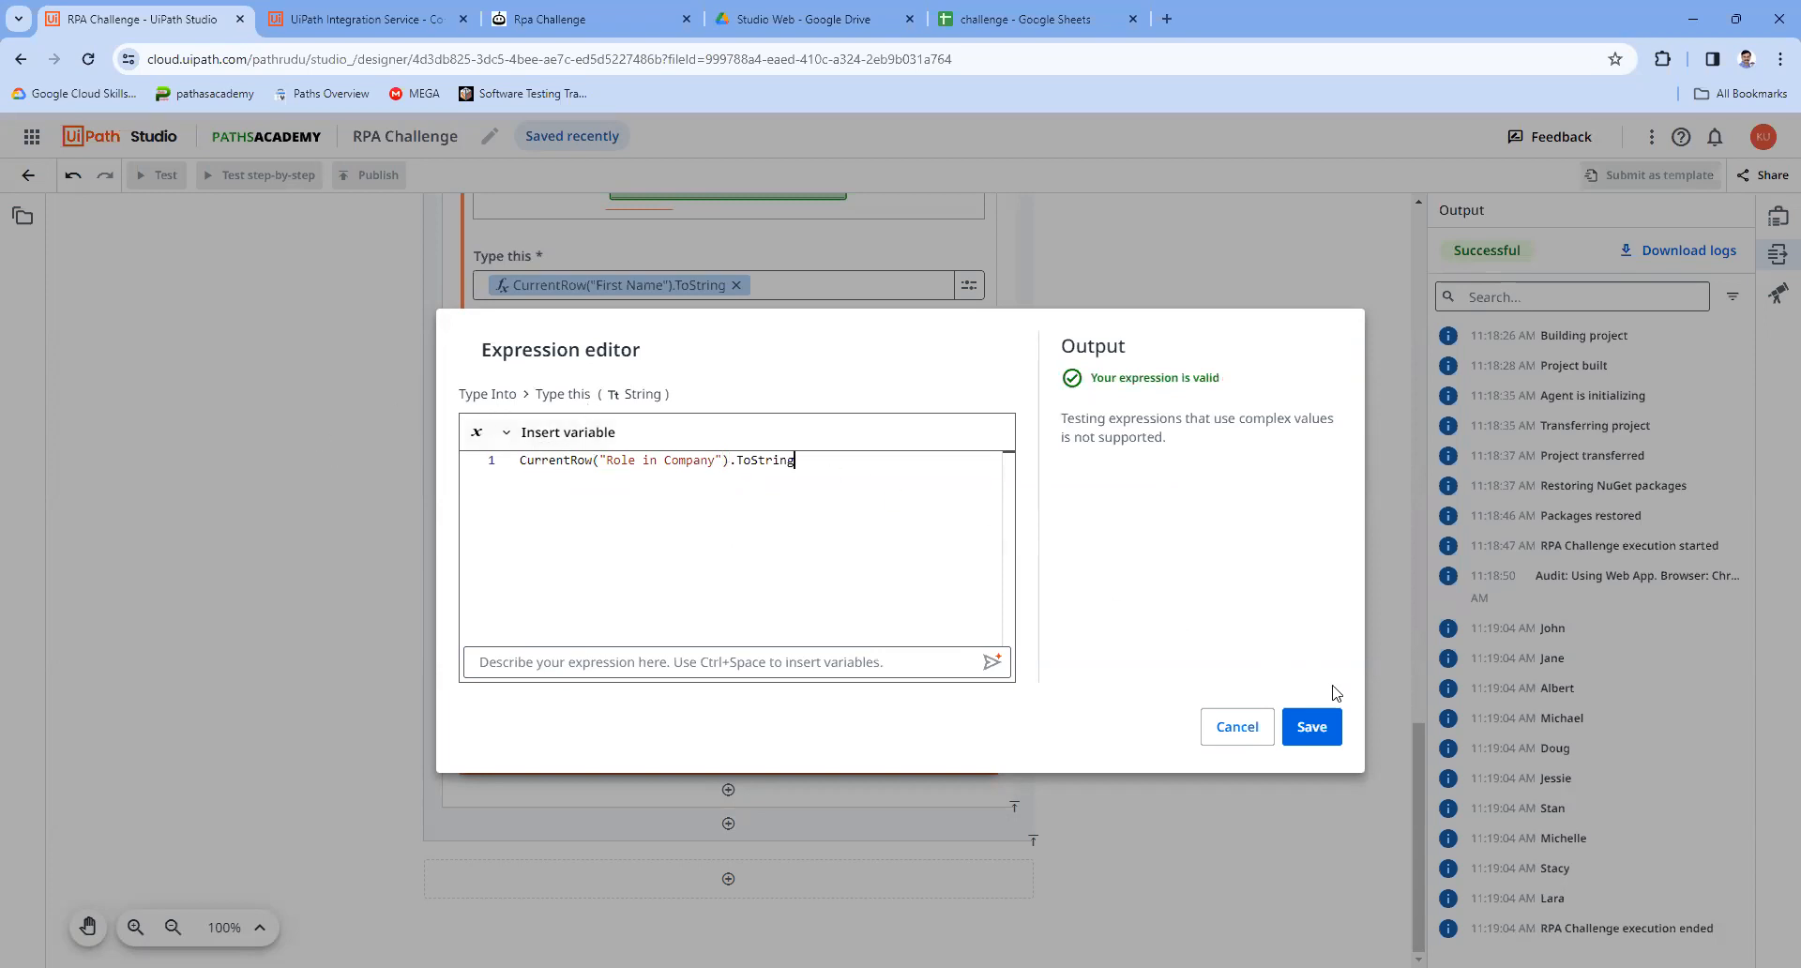
pyautogui.click(1311, 727)
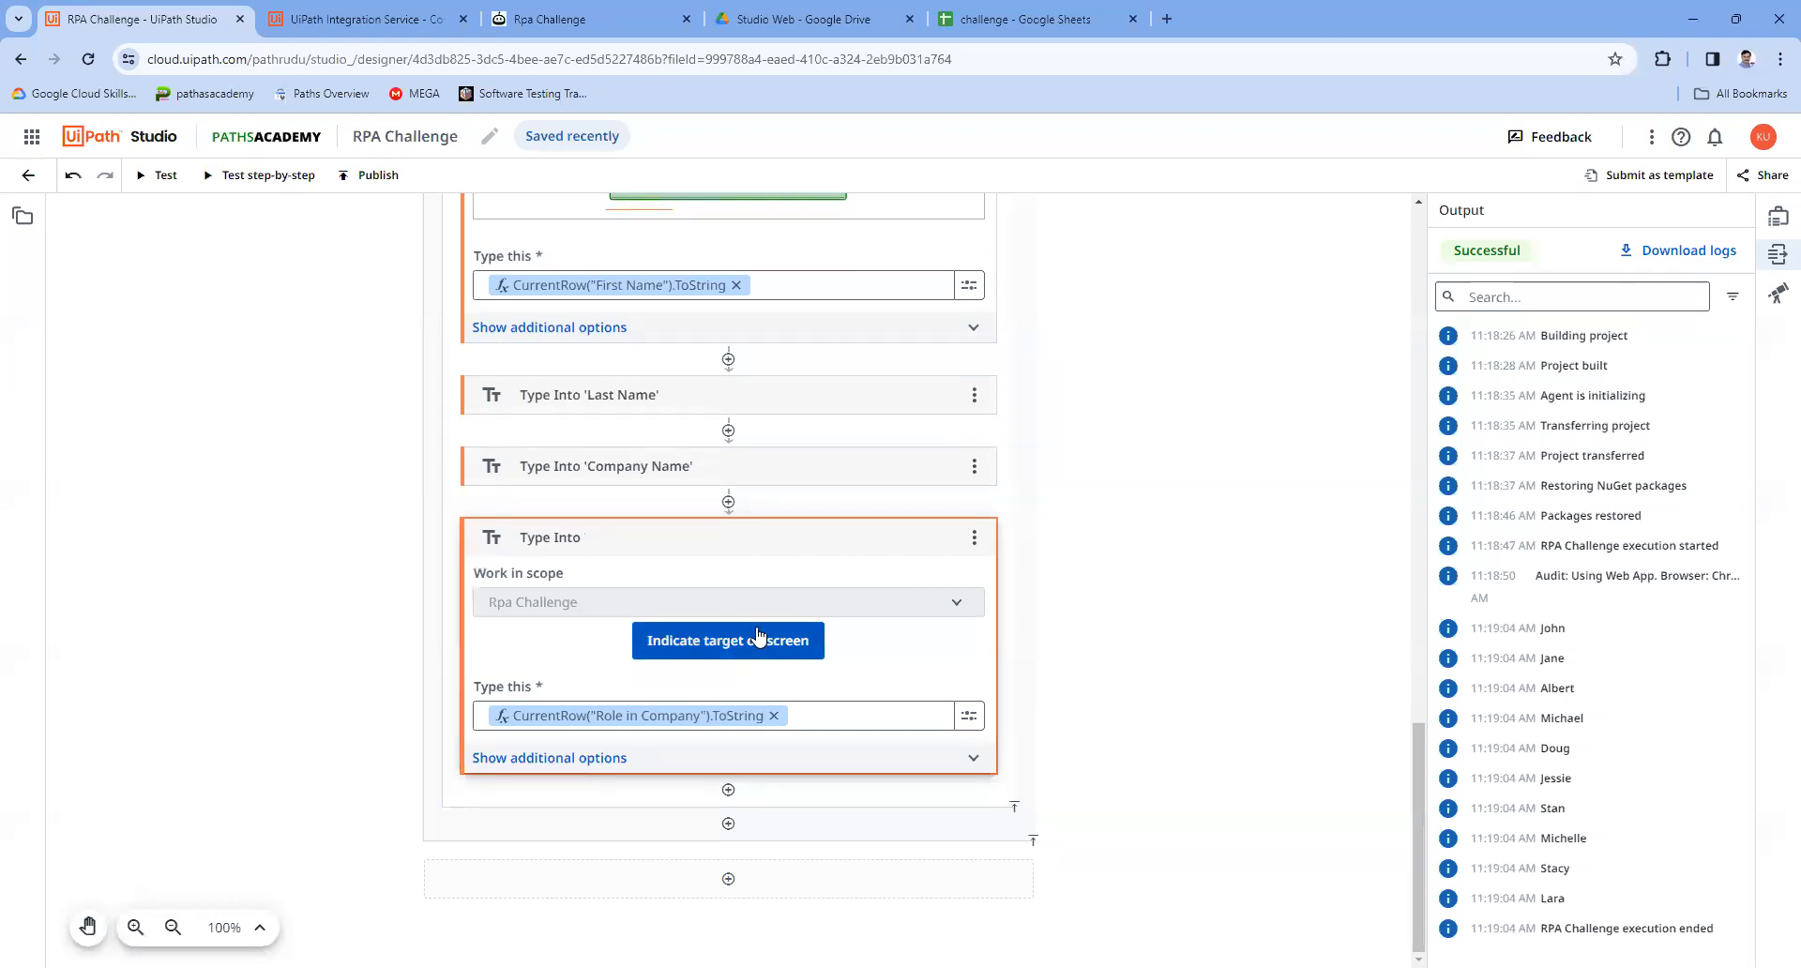
# Step: Set the Role in Company field of the RPA Challenge form as the fourth Type Into activity's target
pyautogui.click(722, 647)
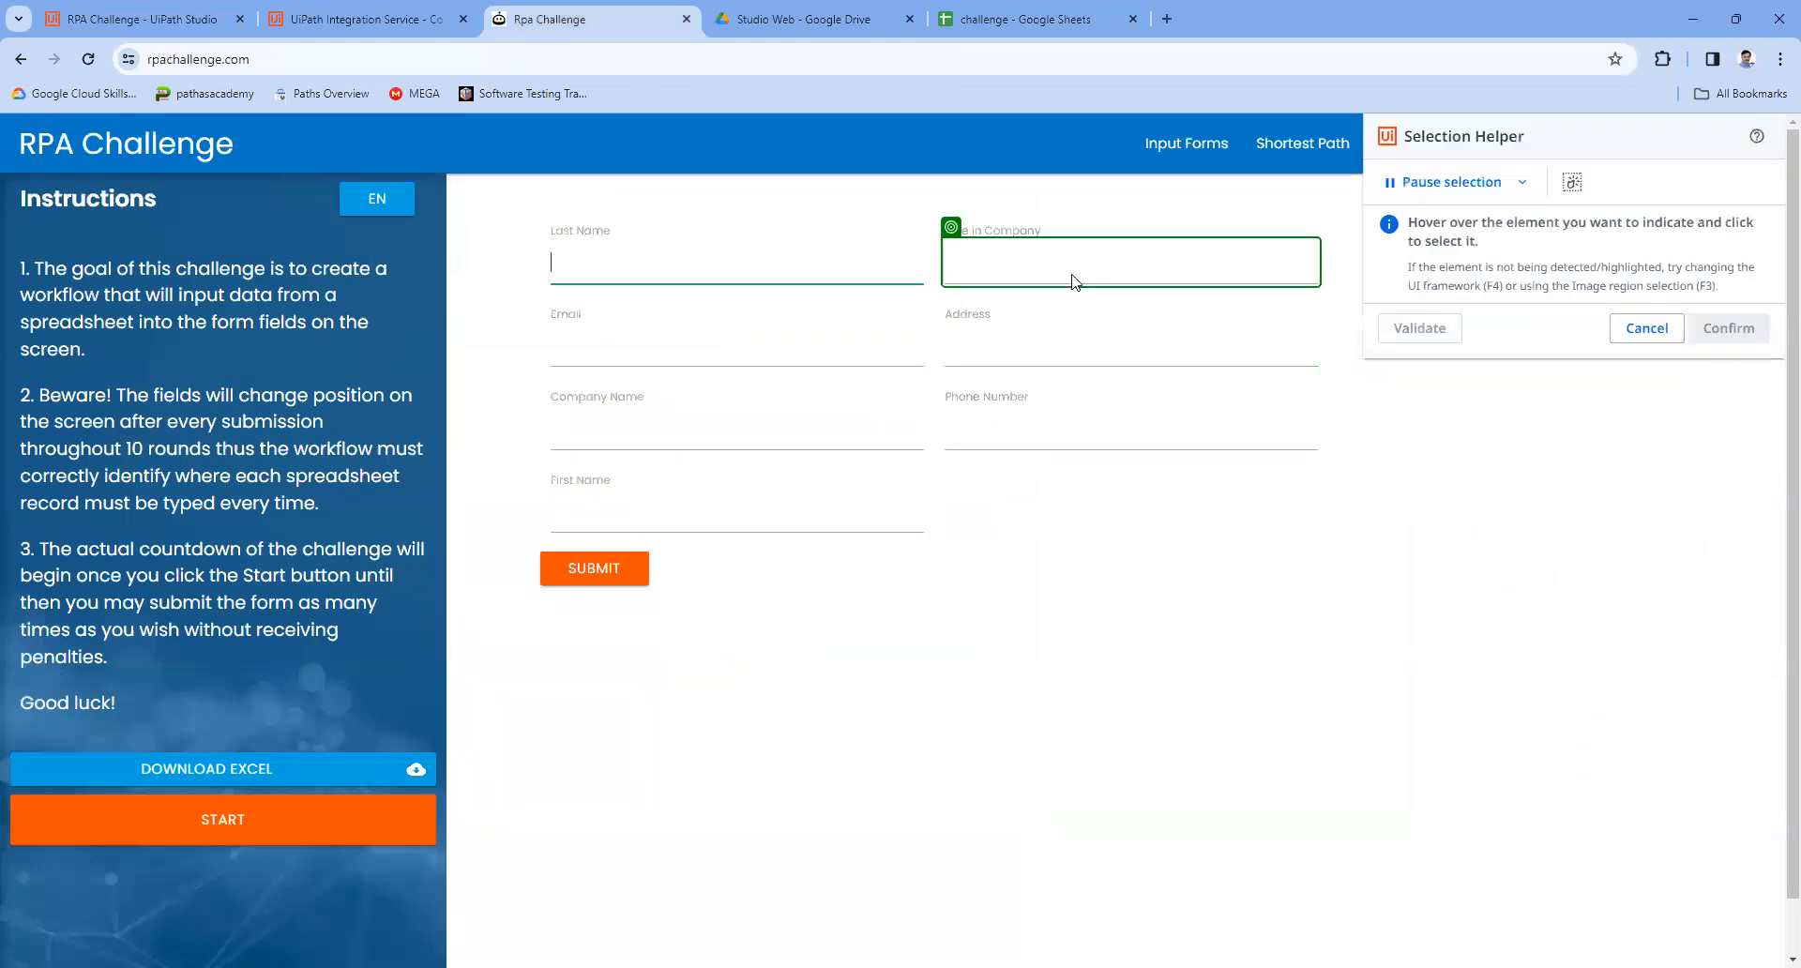
pyautogui.click(1074, 281)
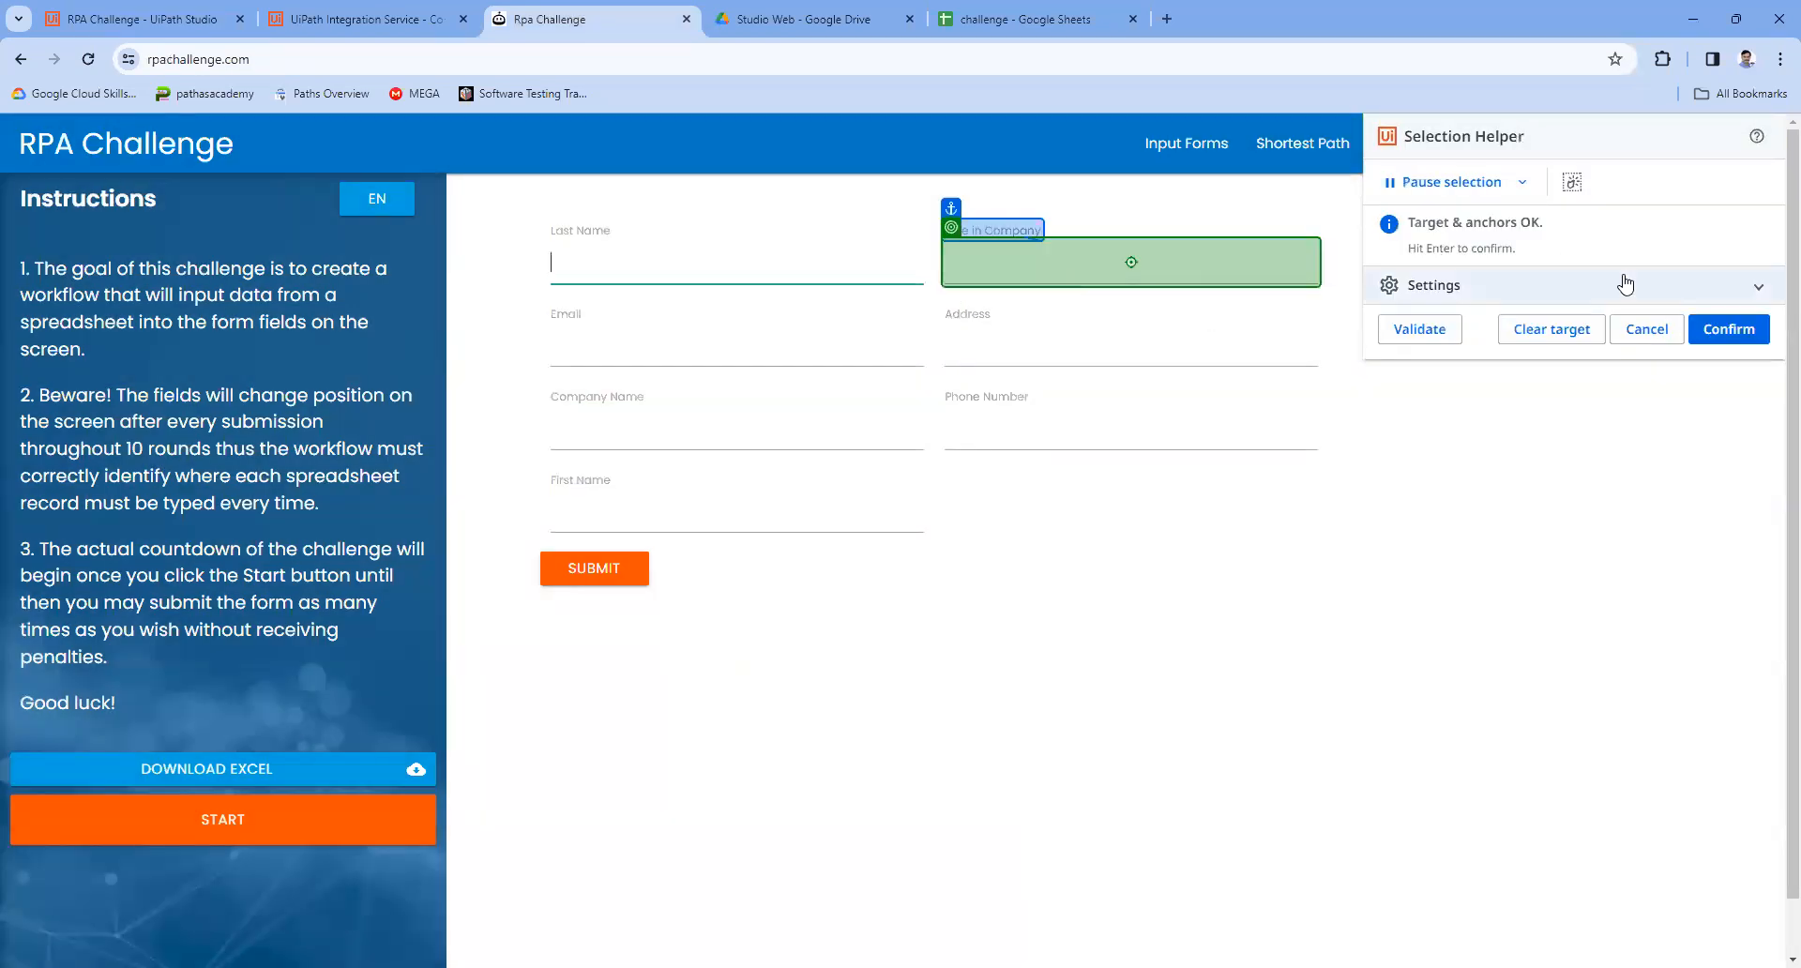
pyautogui.click(1738, 332)
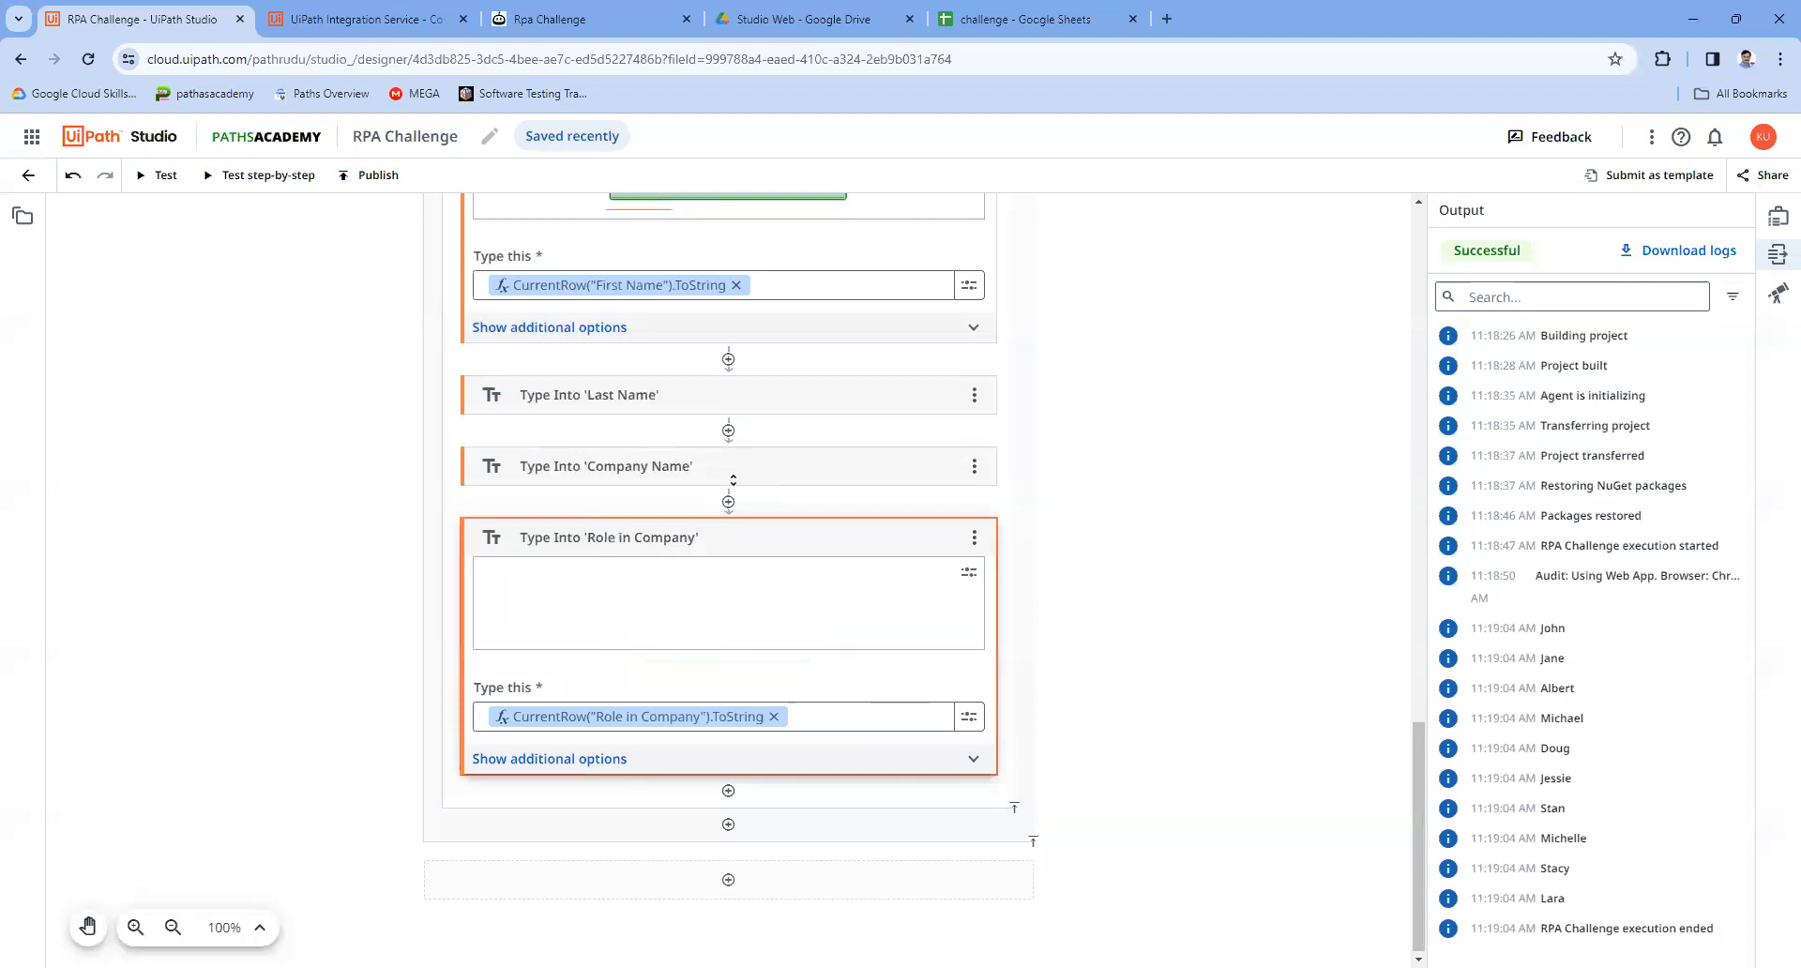
# Step: Check the Address column header in the challenge spreadsheet, and add a fifth Type Into activity below Type Into 'Role in Company' in UiPath Studio
pyautogui.click(1018, 19)
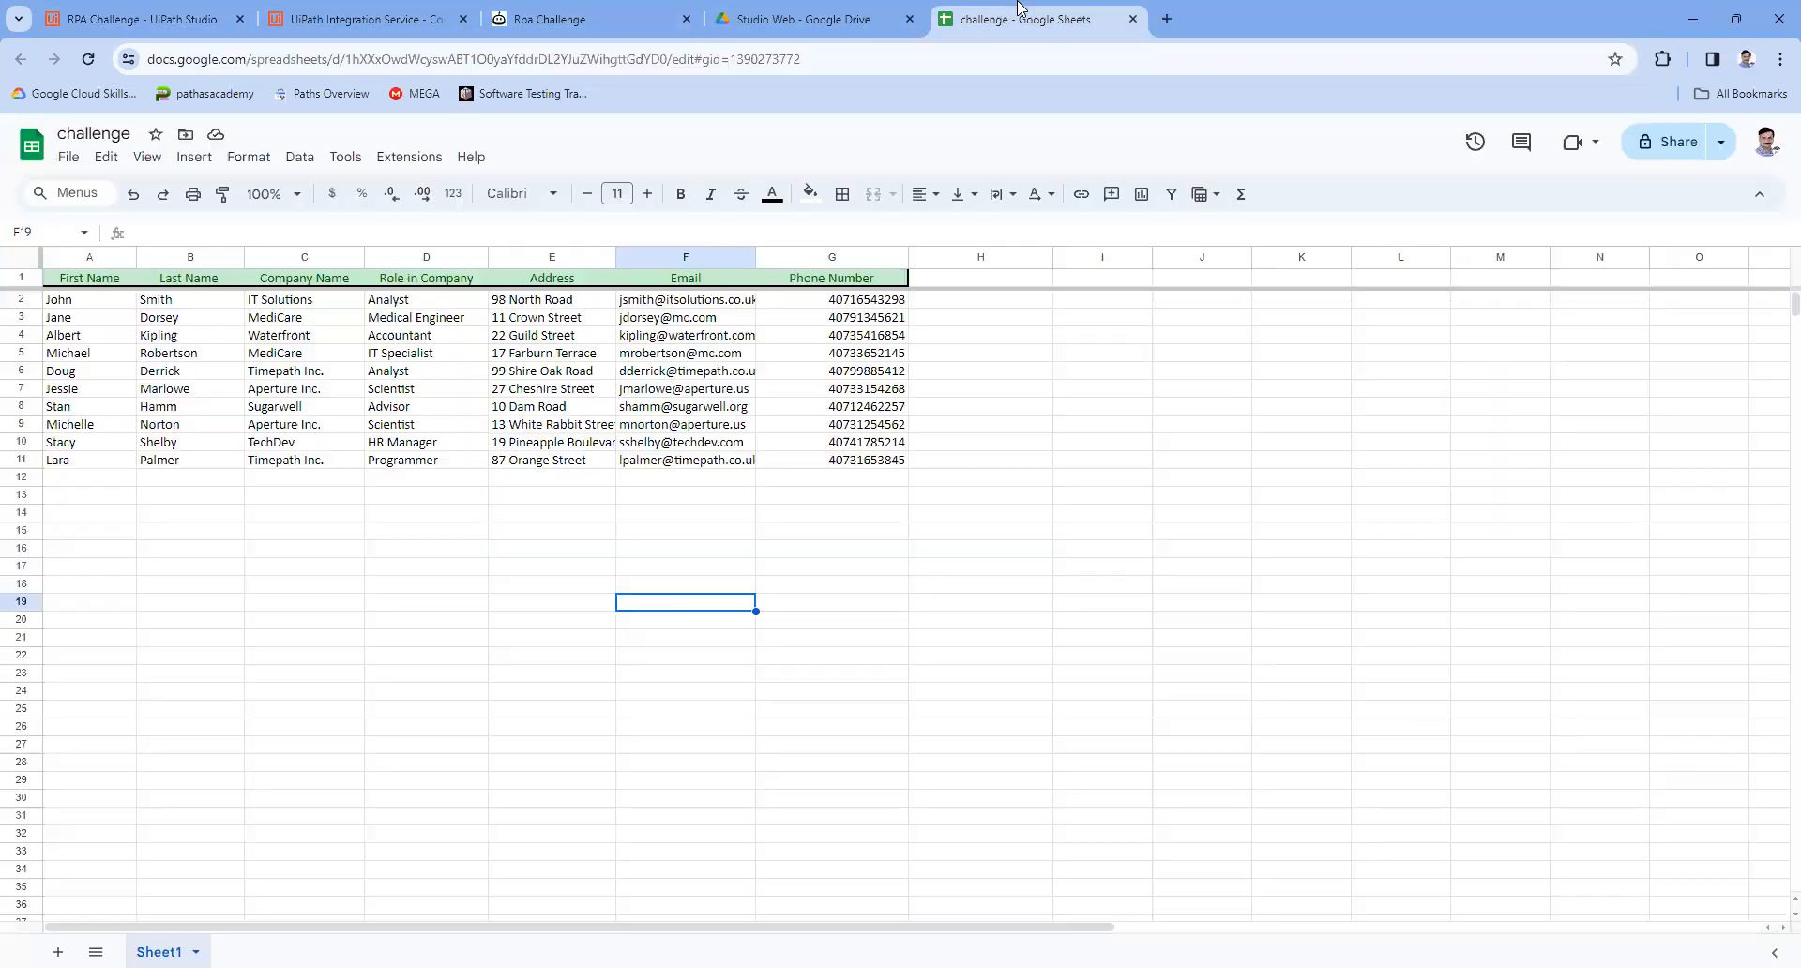
pyautogui.click(552, 279)
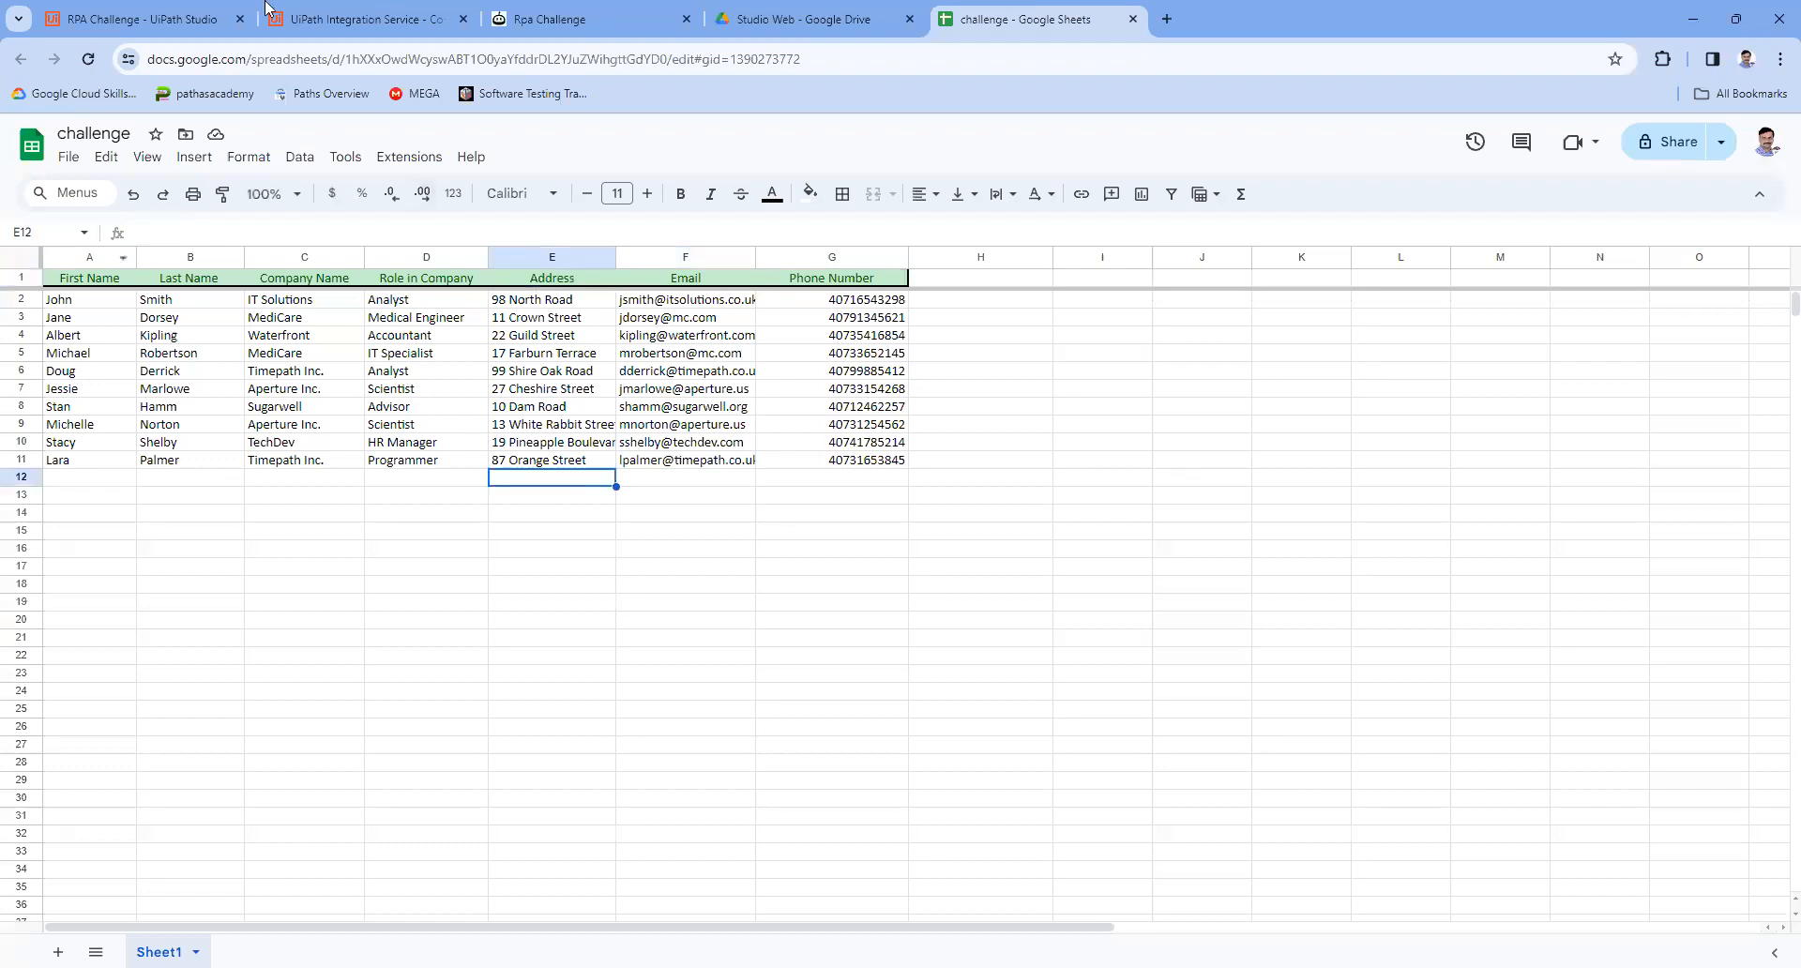
pyautogui.click(141, 19)
pyautogui.click(728, 790)
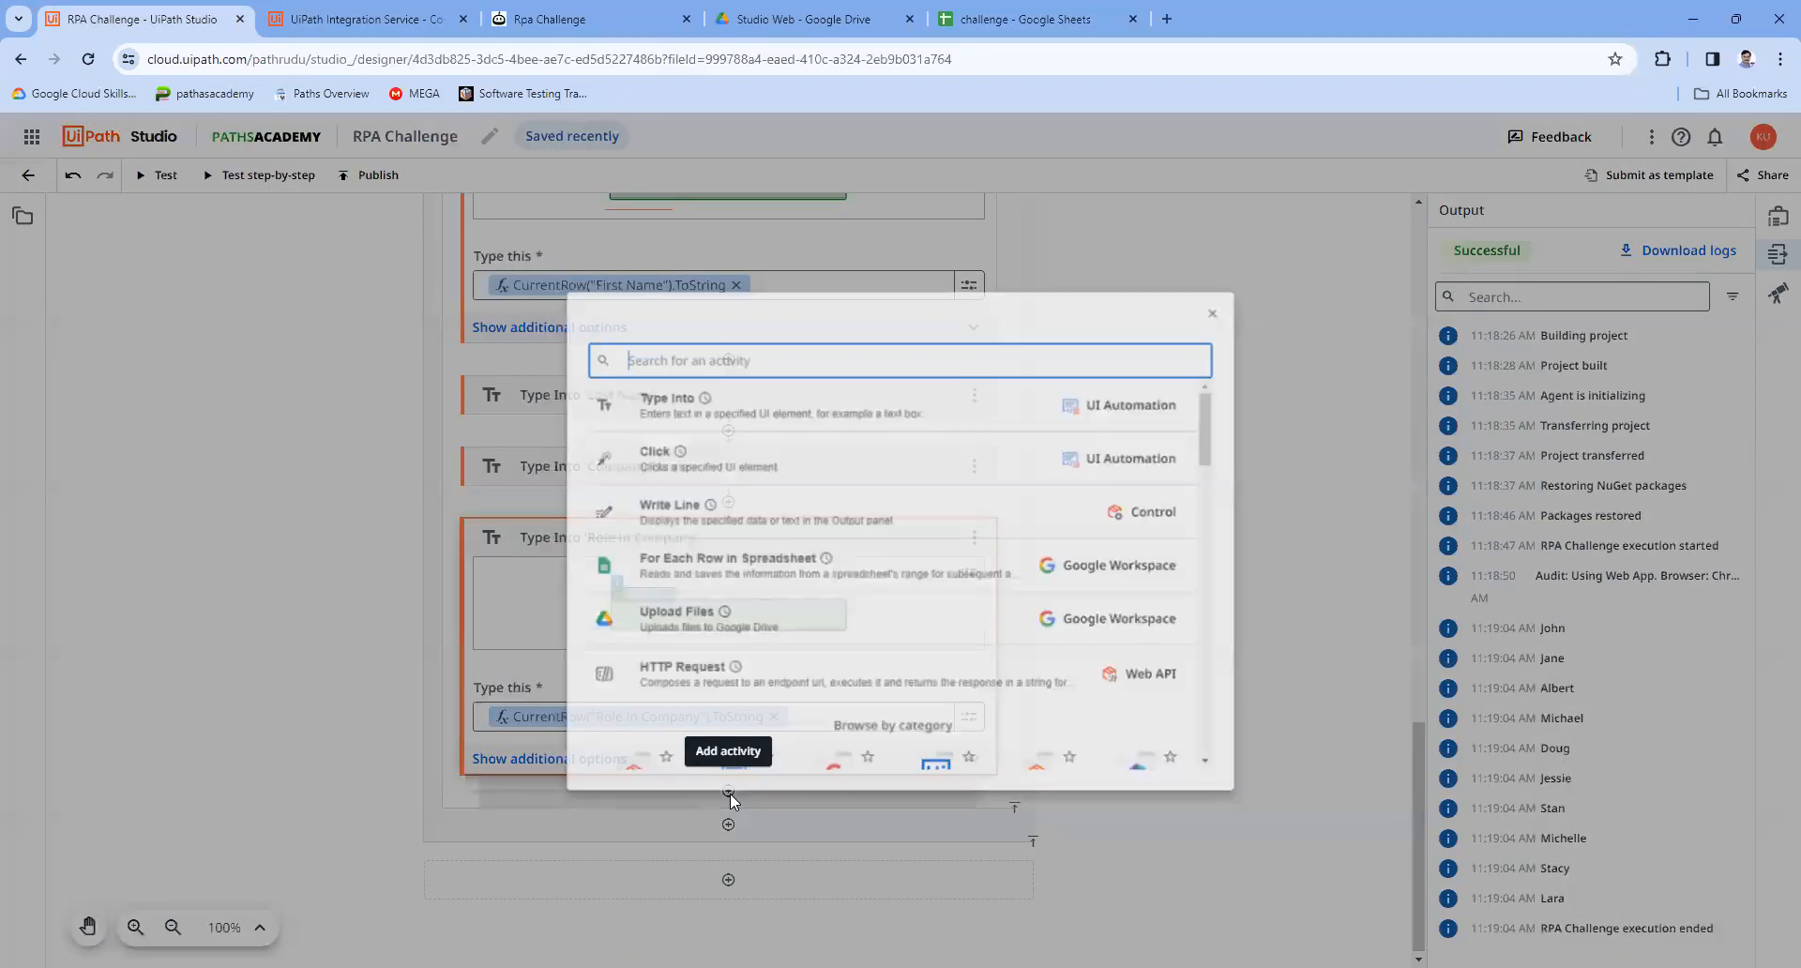
pyautogui.click(741, 398)
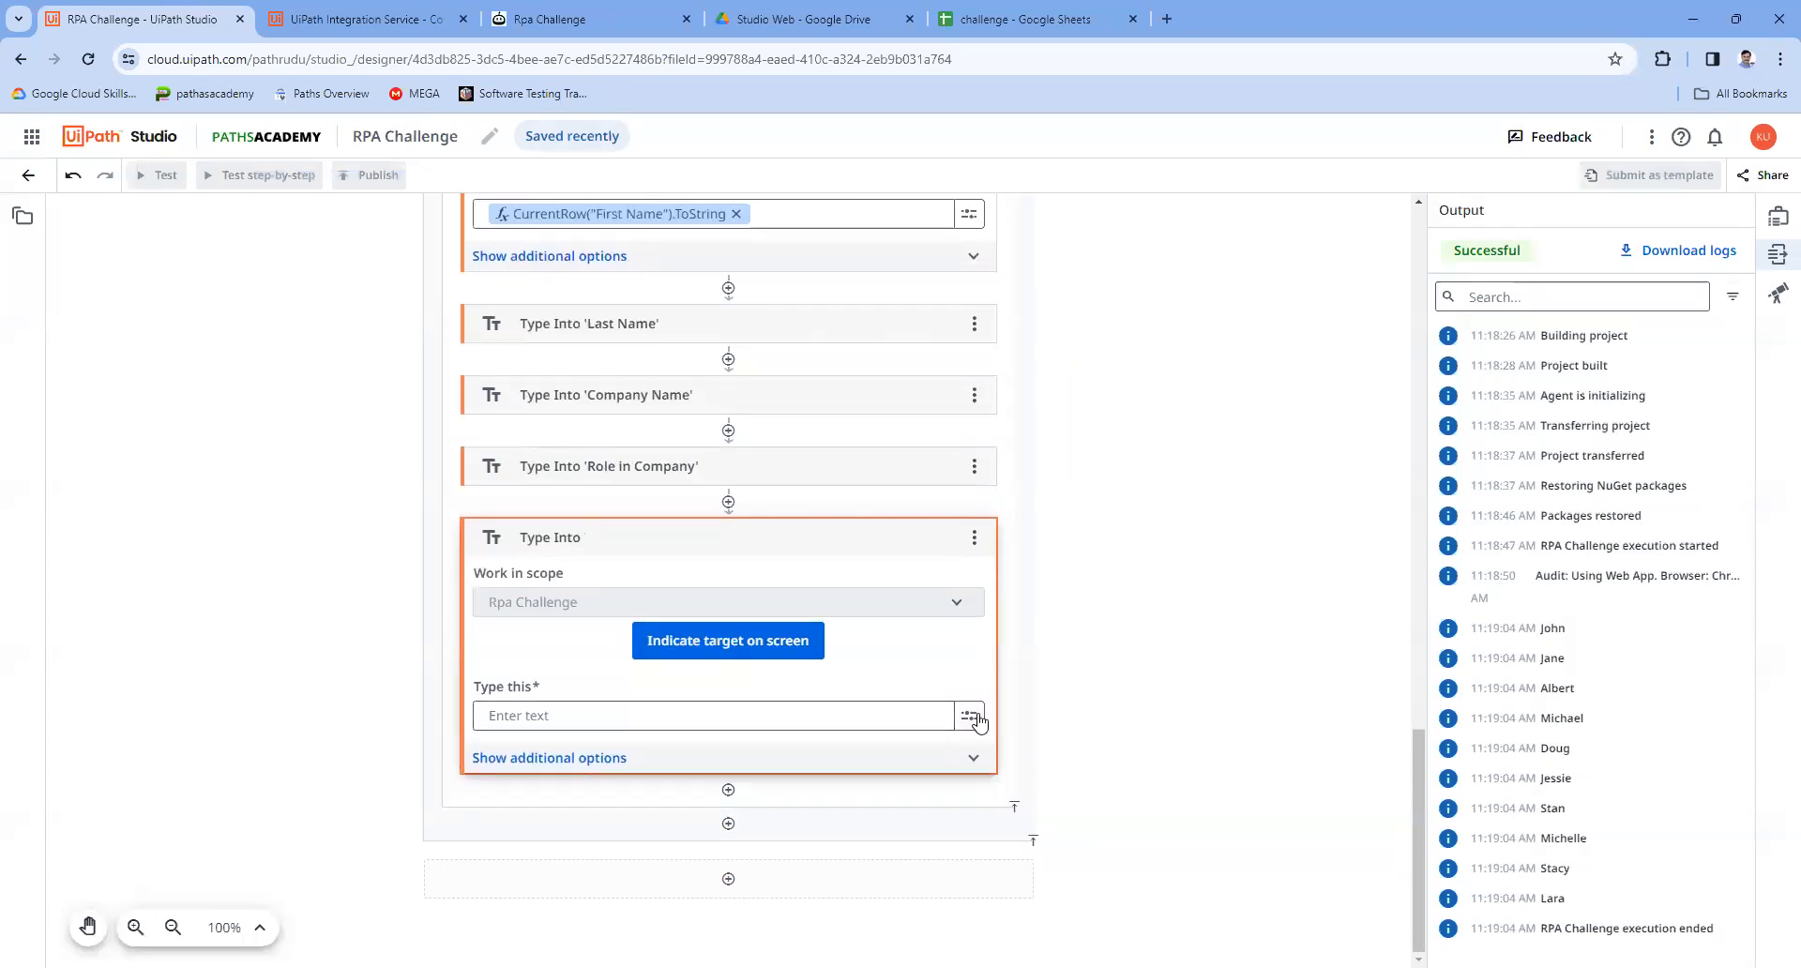
# Step: Set the fifth Type Into activity's text to the expression CurrentRow("Address").ToString
pyautogui.click(973, 718)
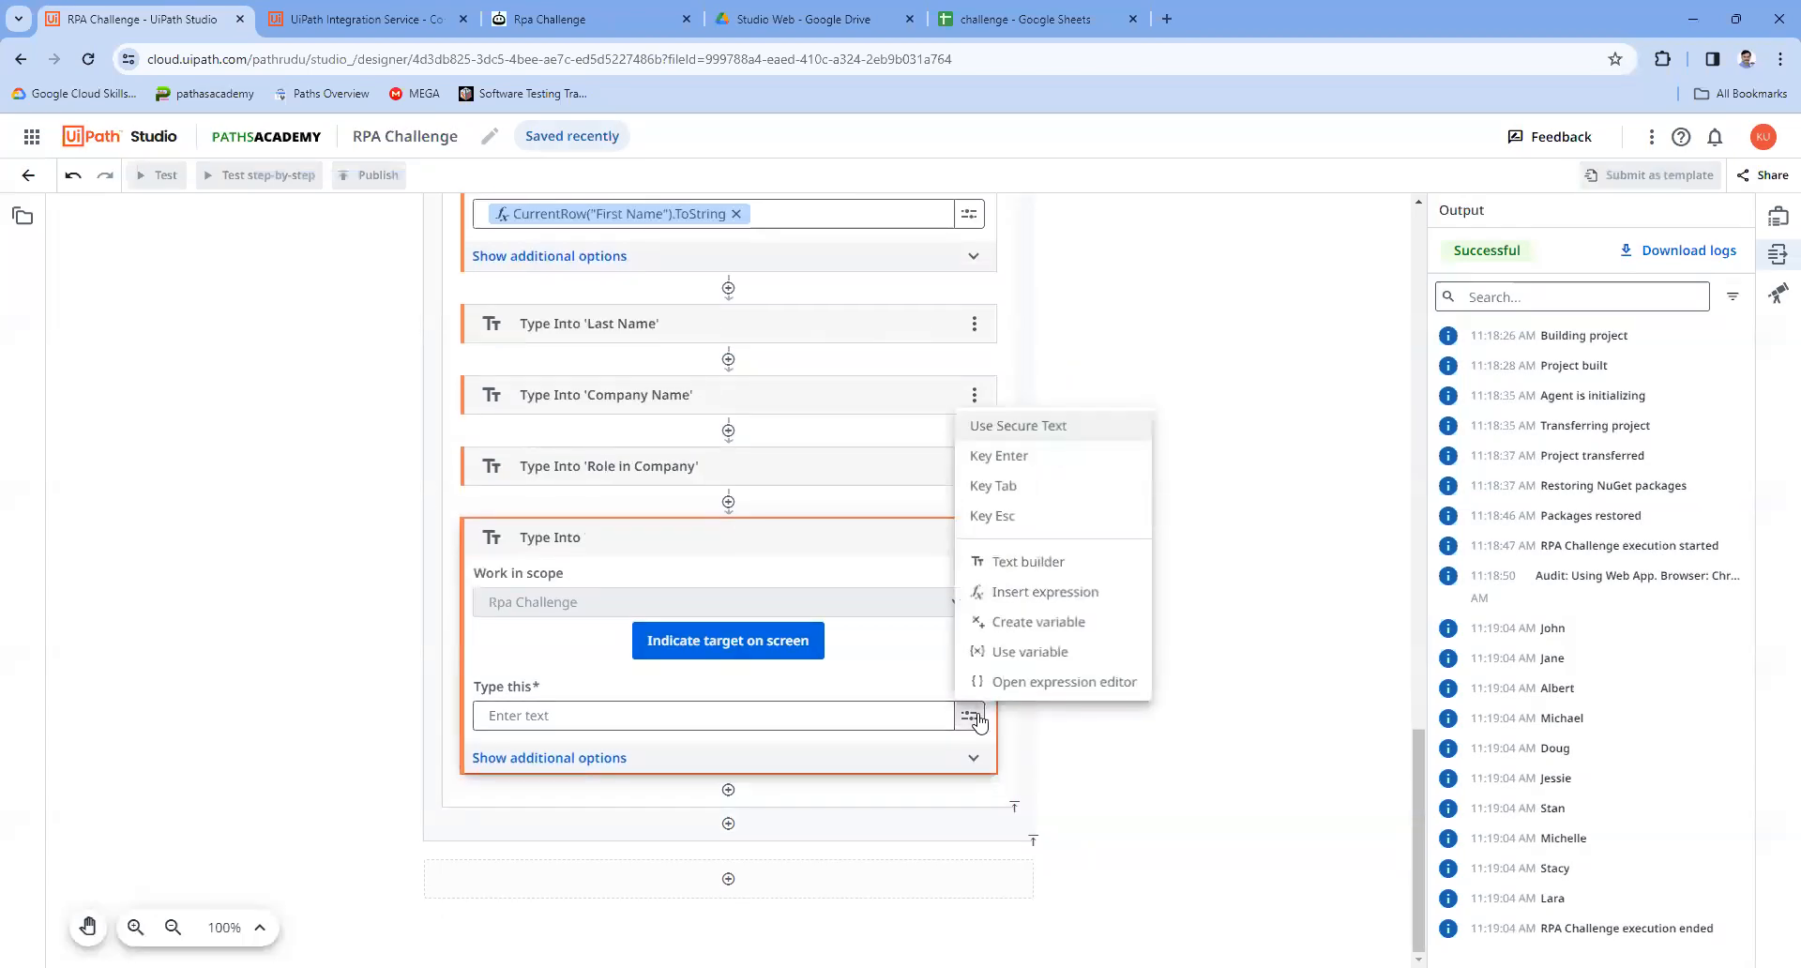
pyautogui.click(1044, 592)
pyautogui.write('CurrentRow')
pyautogui.press('Return')
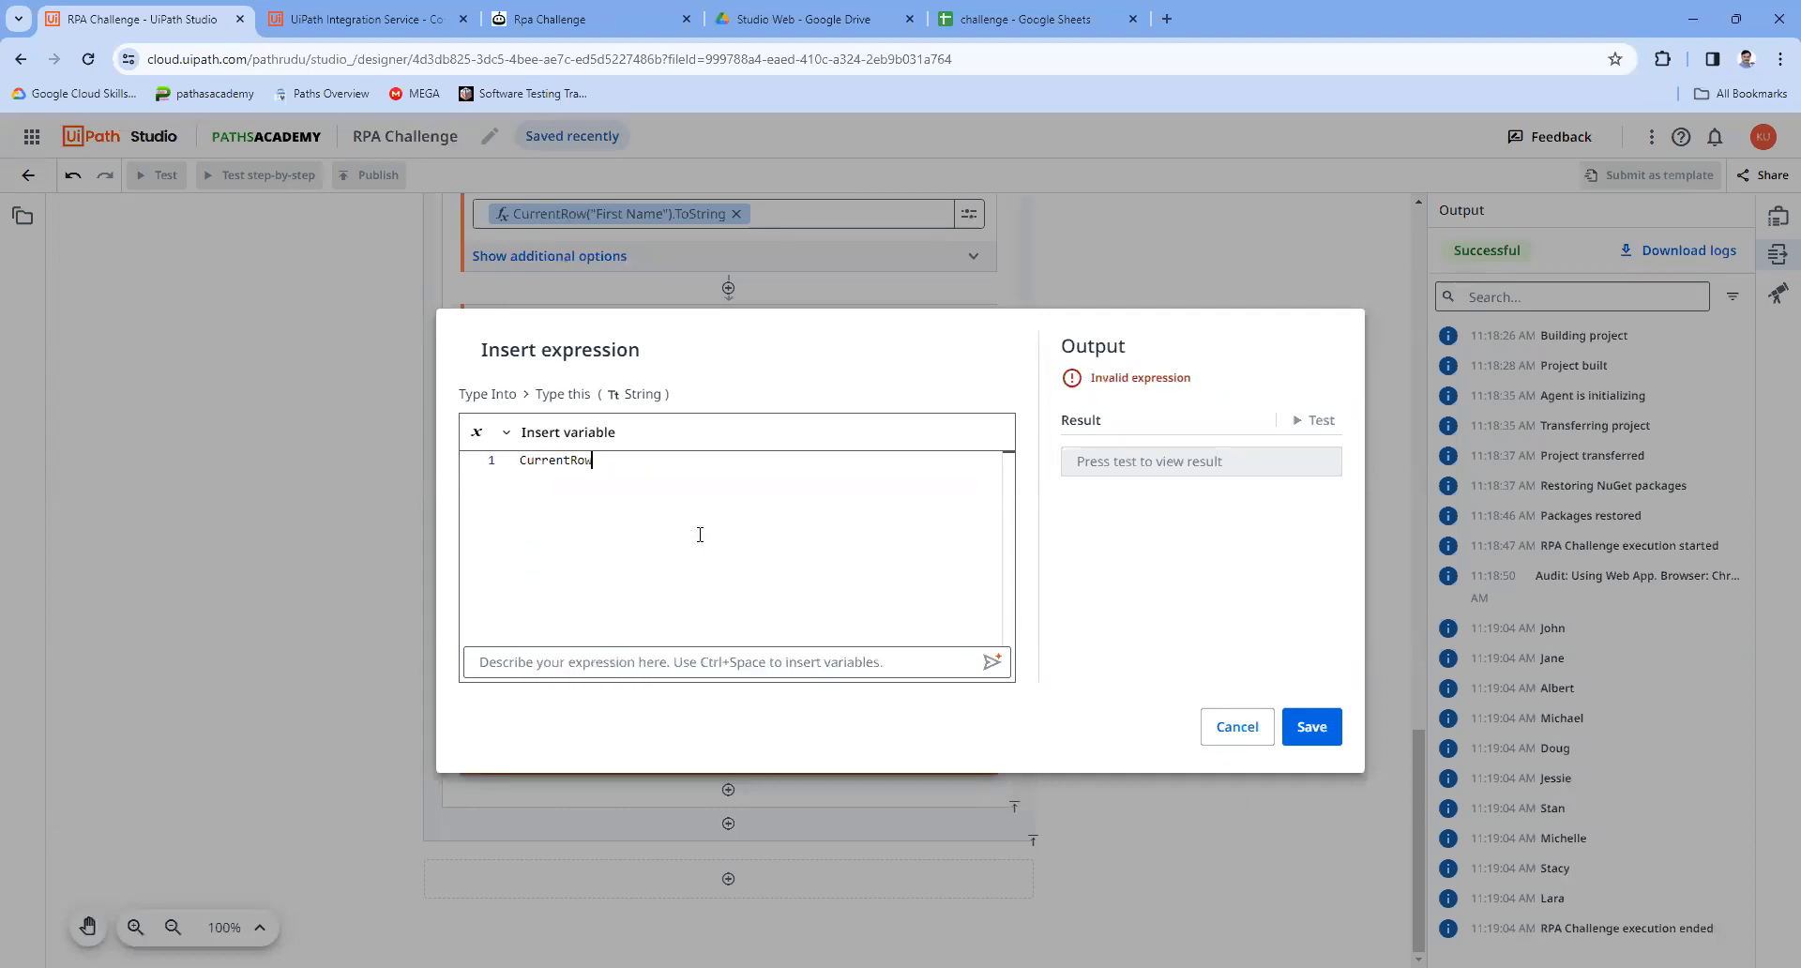
pyautogui.write('("Address")')
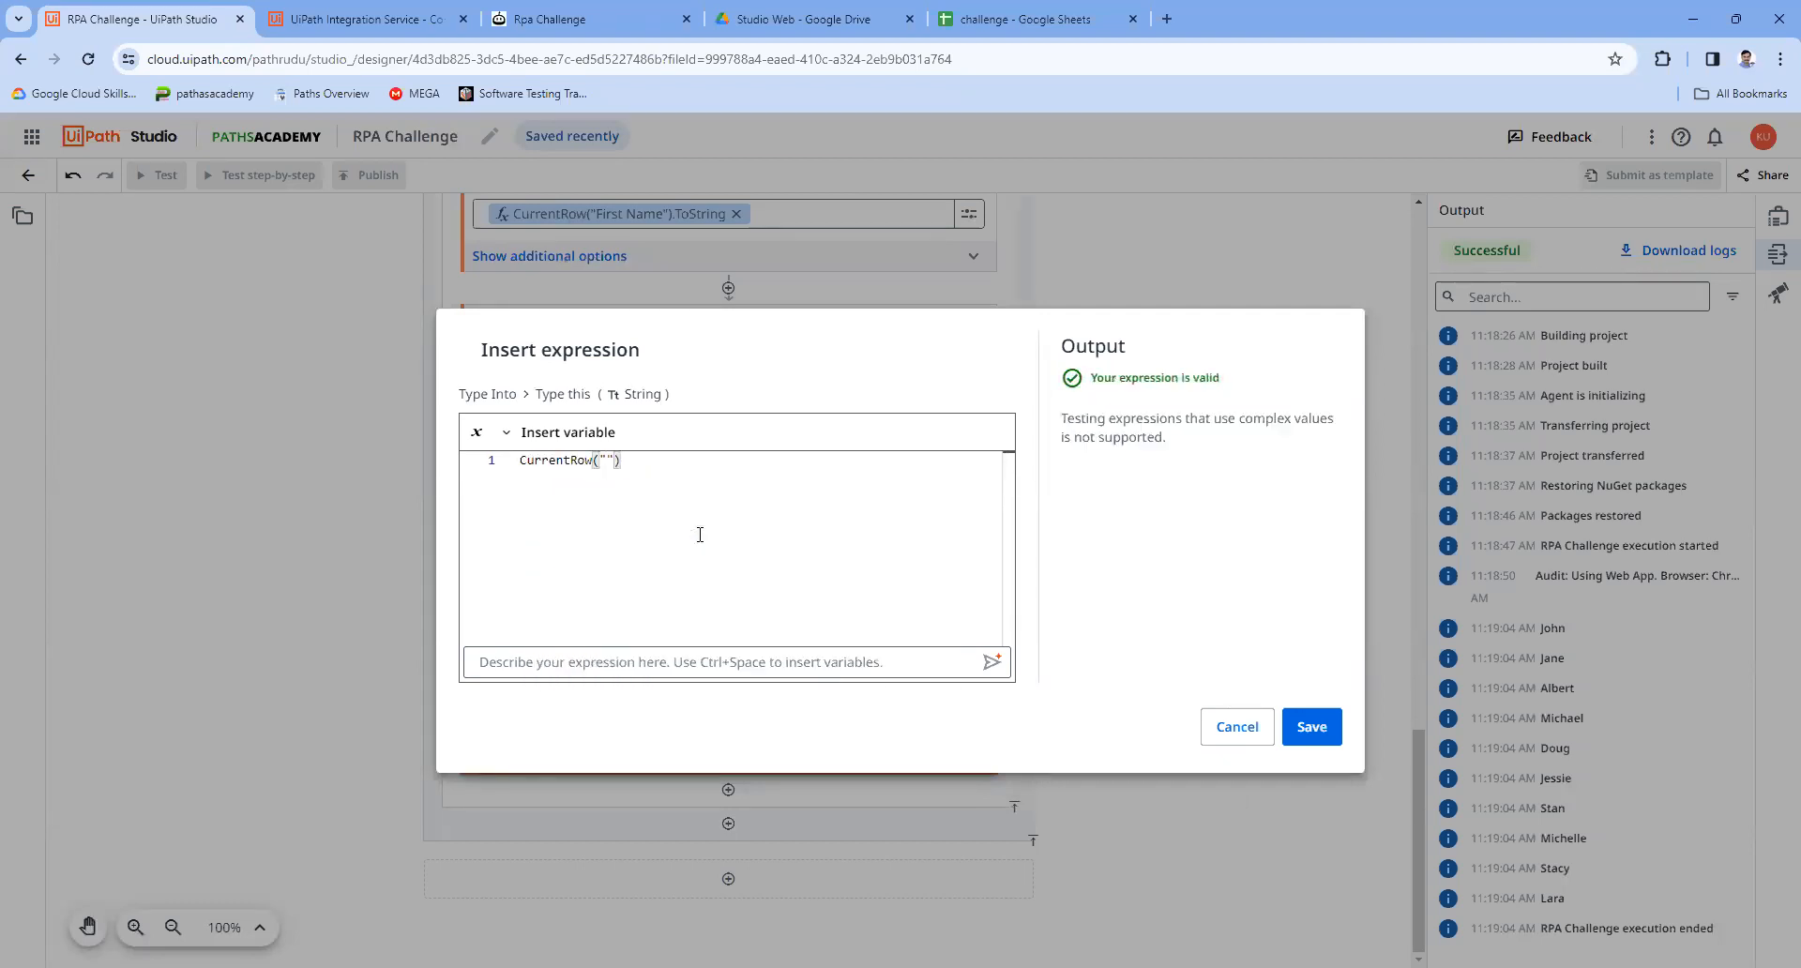
pyautogui.write('.ToString')
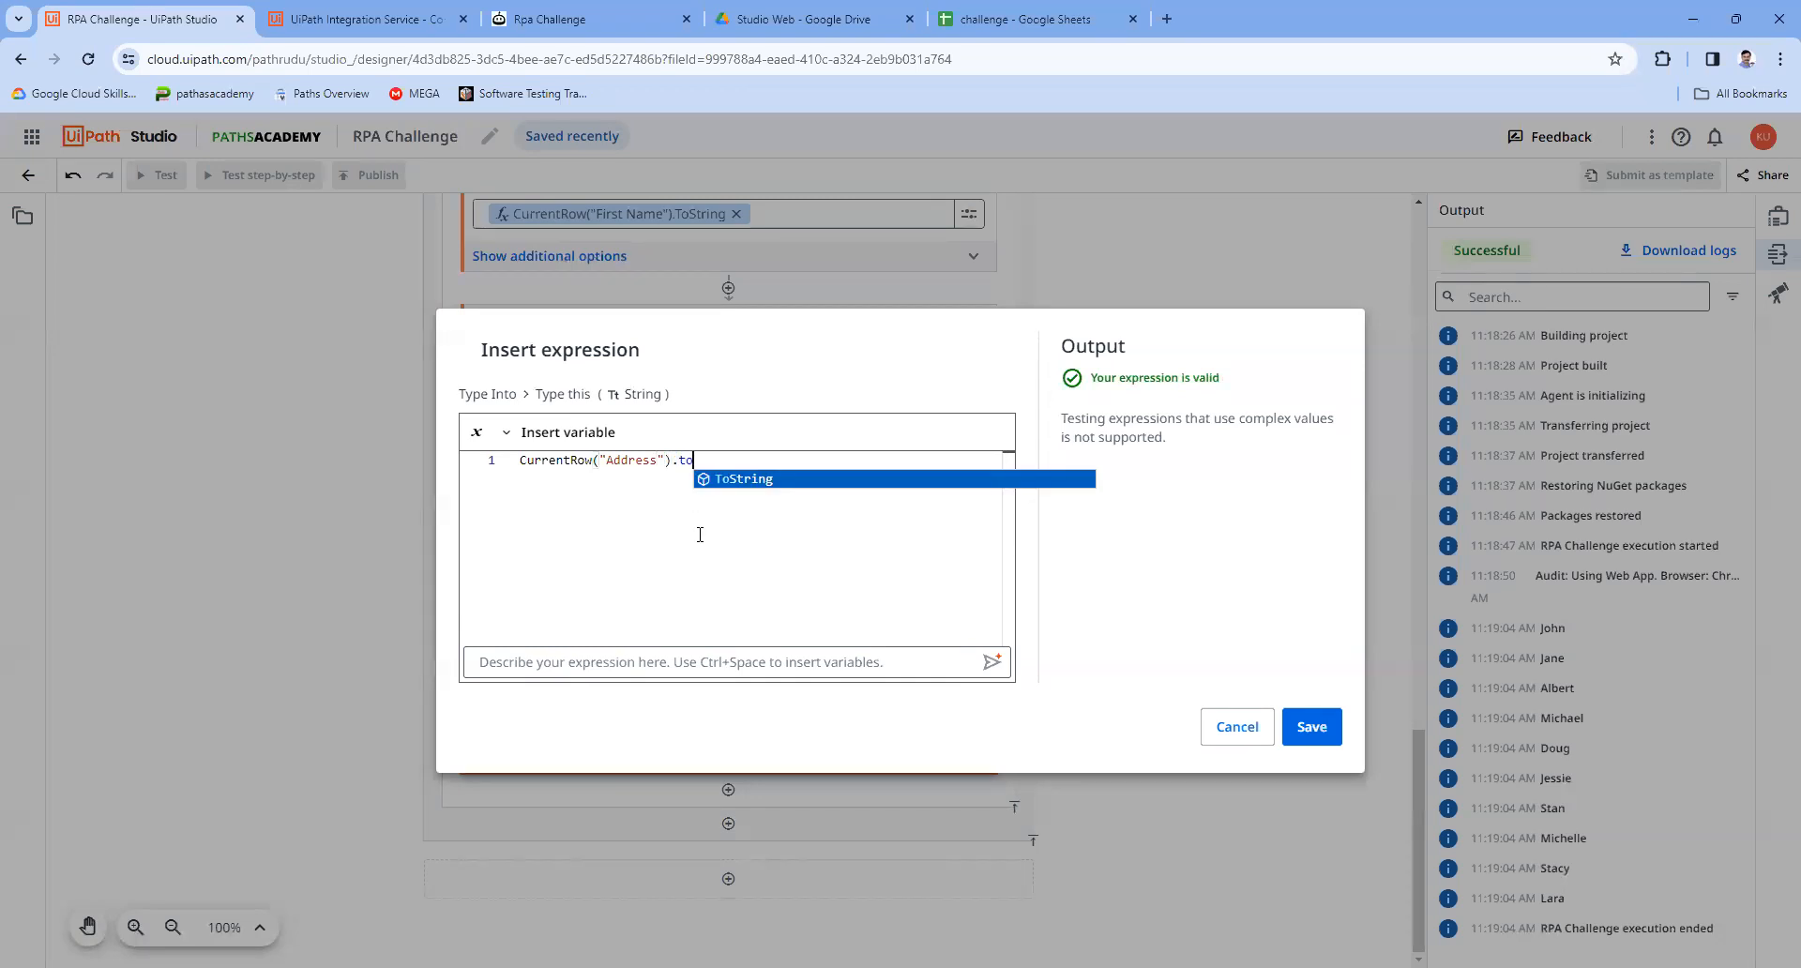
pyautogui.press('Return')
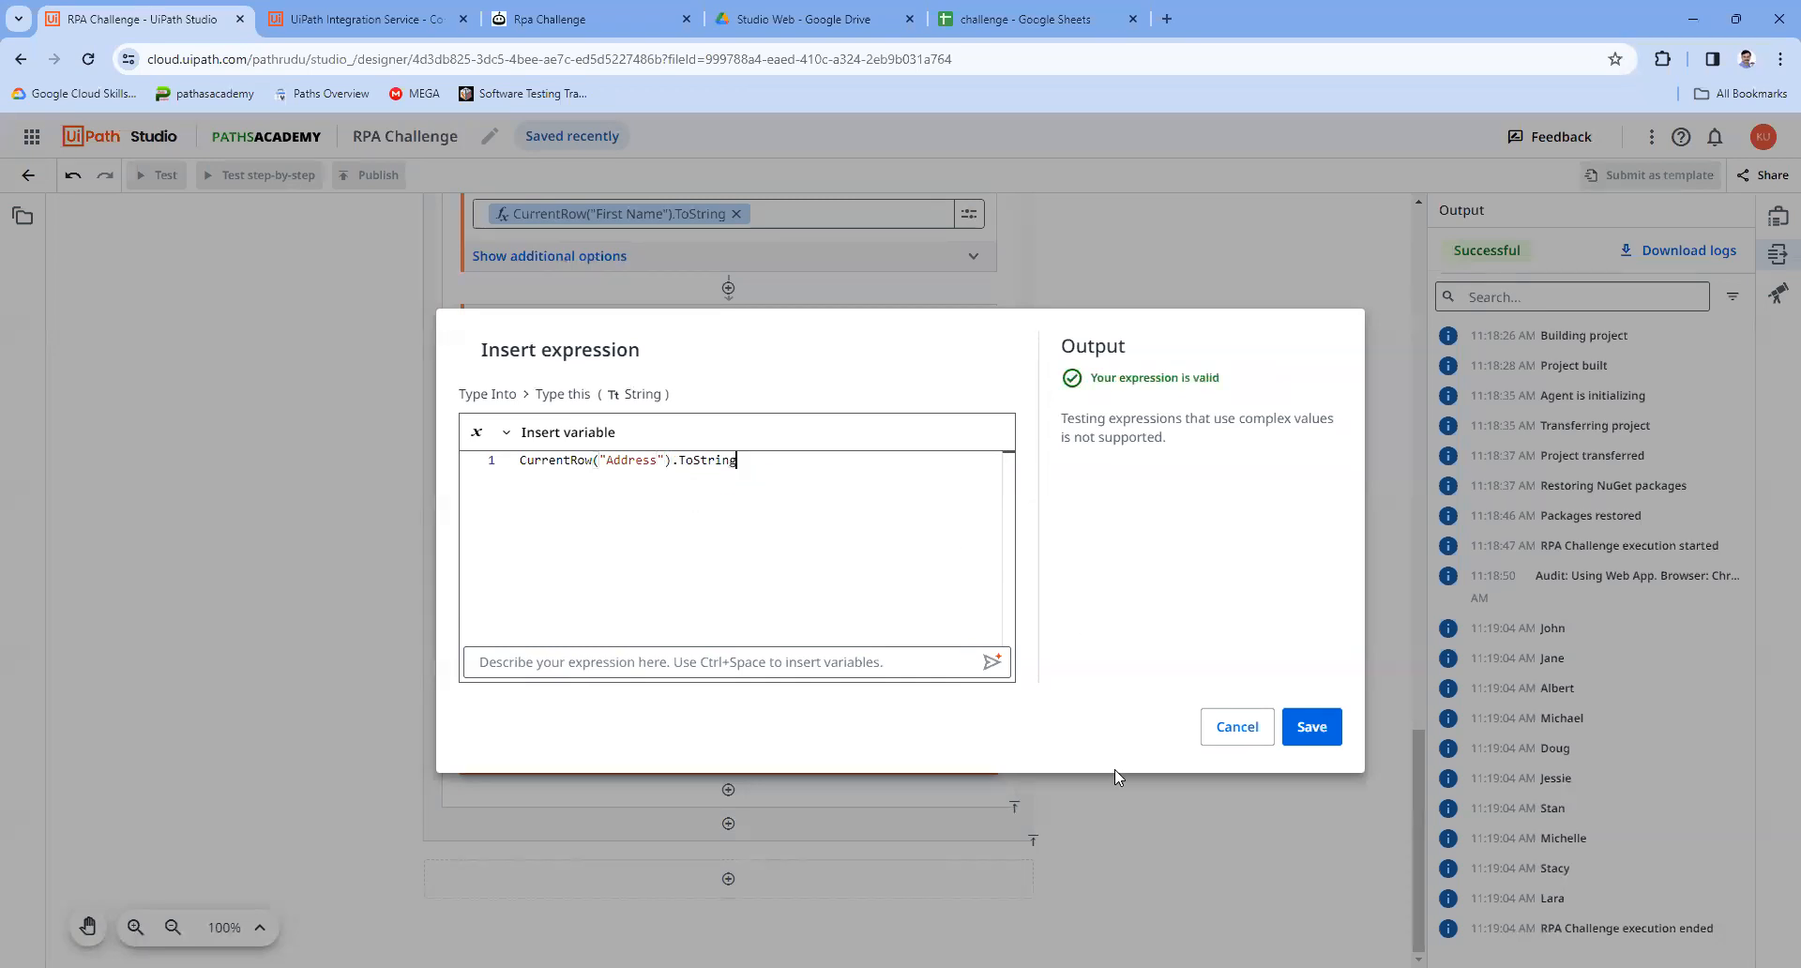
pyautogui.click(1300, 726)
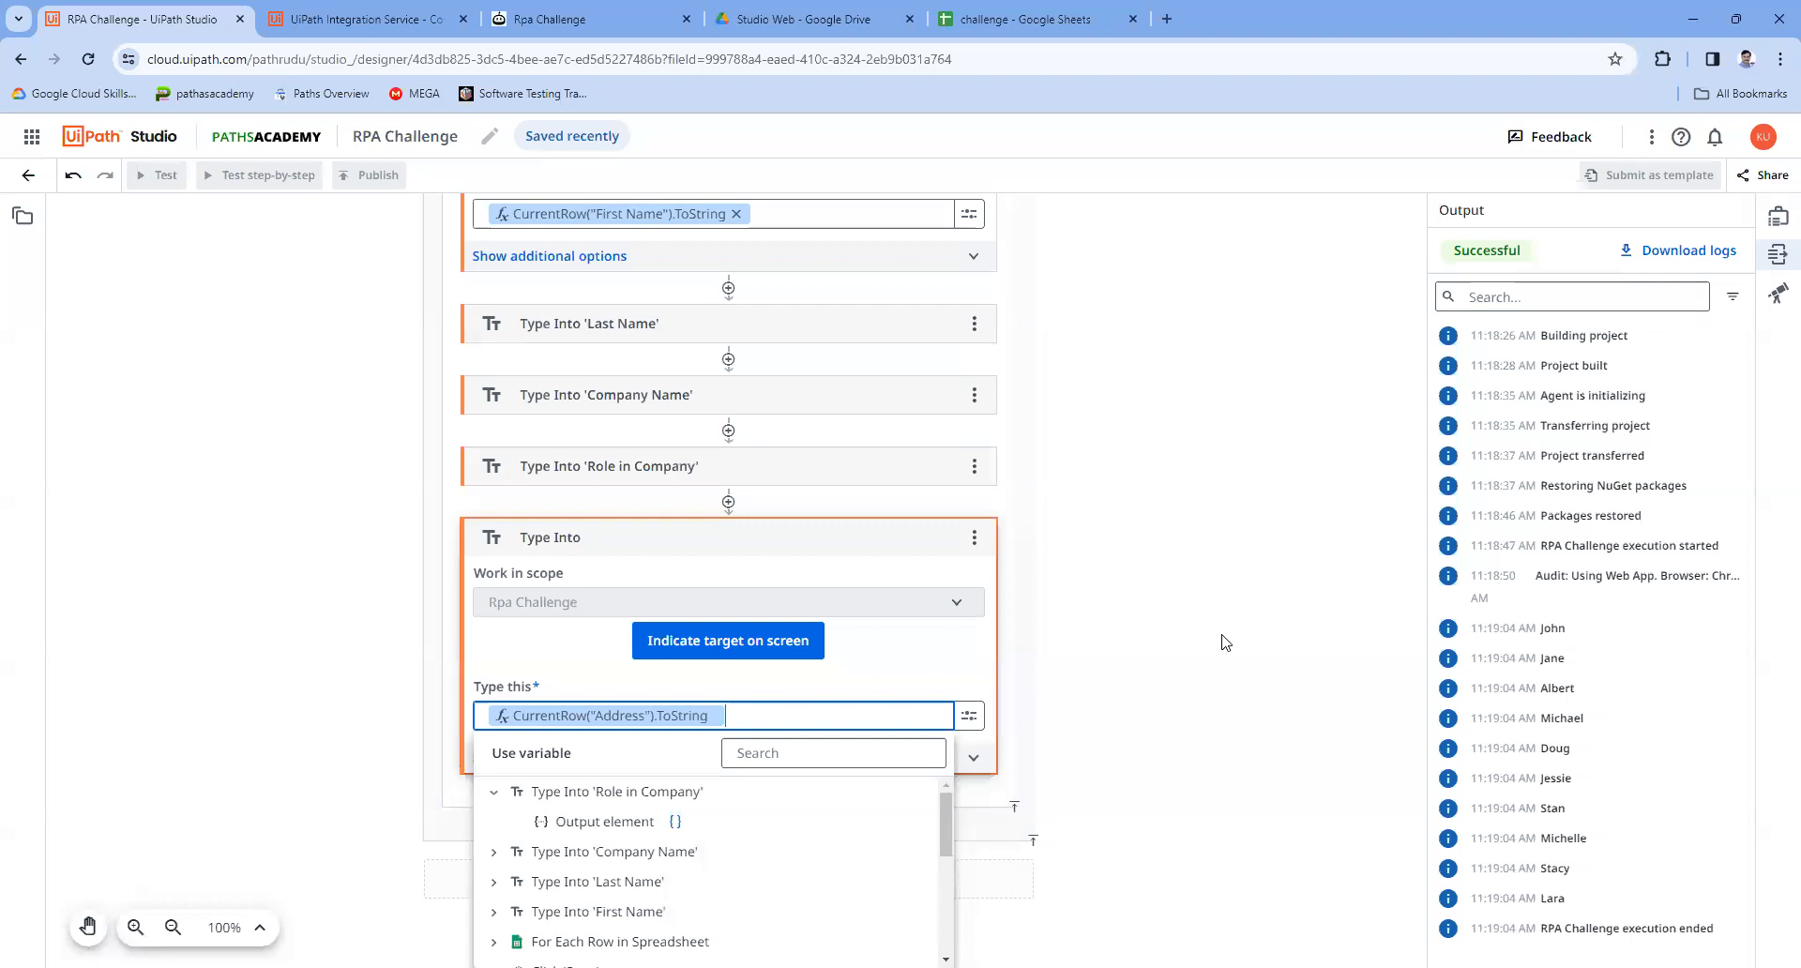
pyautogui.click(1223, 642)
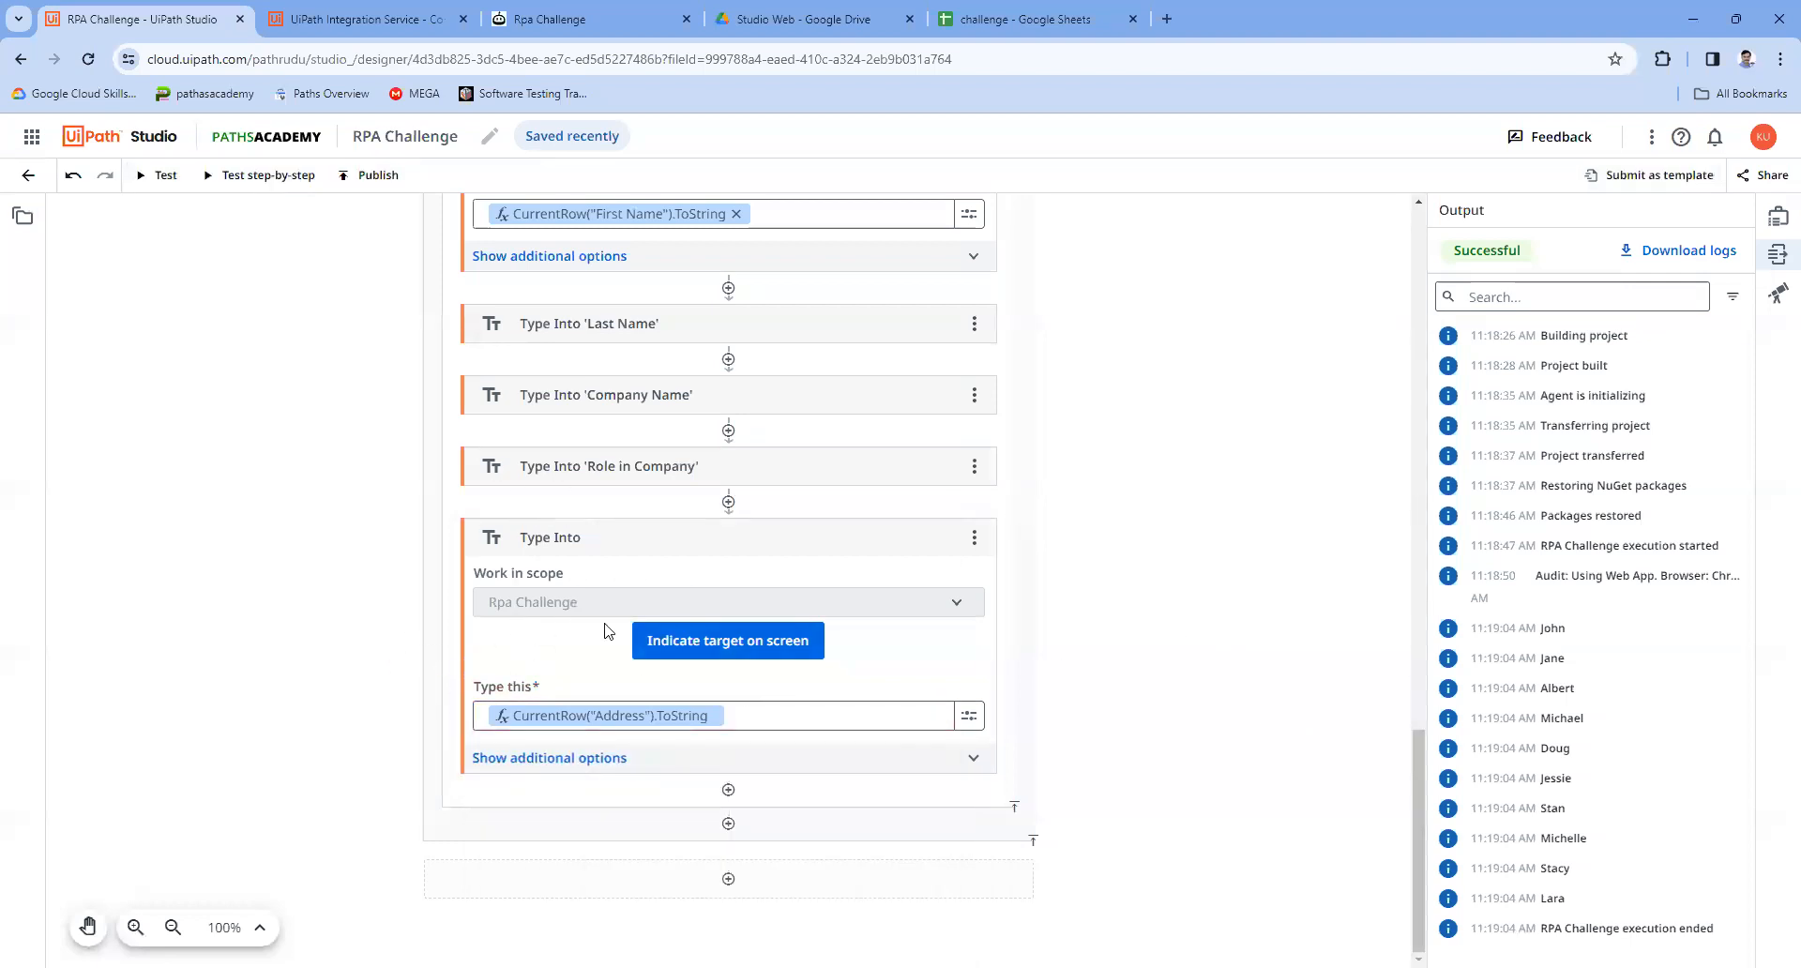
# Step: Set the Address field of the RPA Challenge form as the fifth Type Into activity's target
pyautogui.click(728, 640)
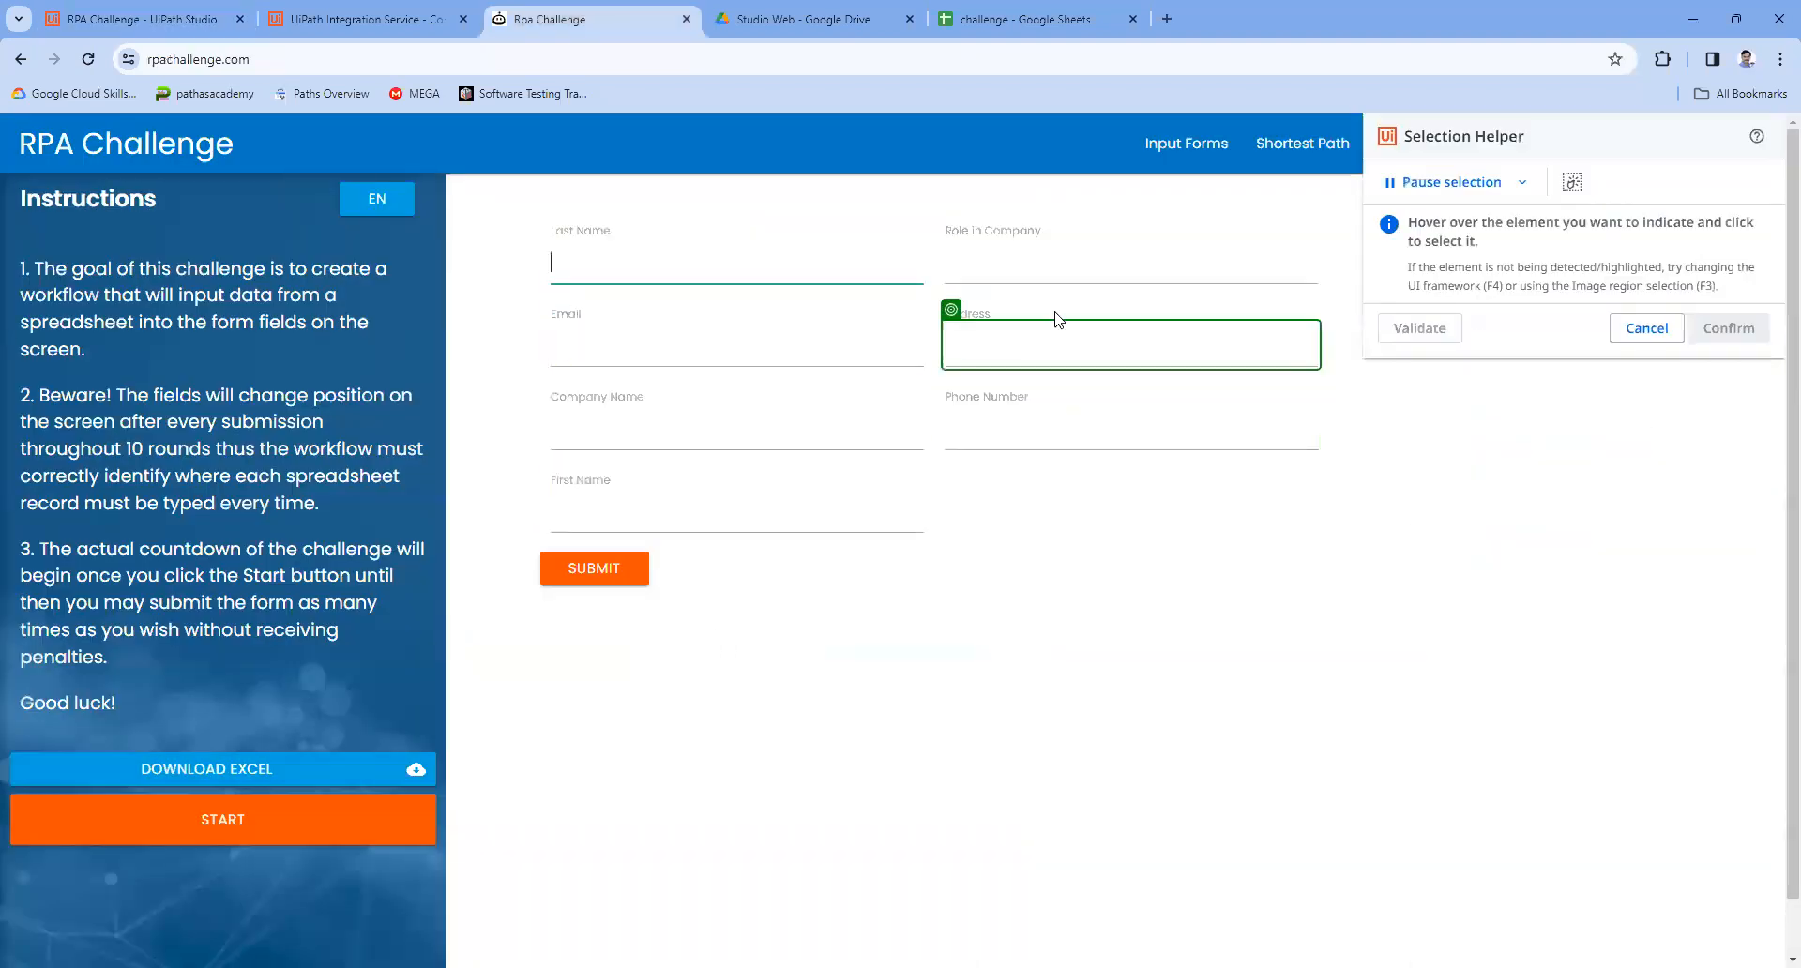
pyautogui.click(1065, 366)
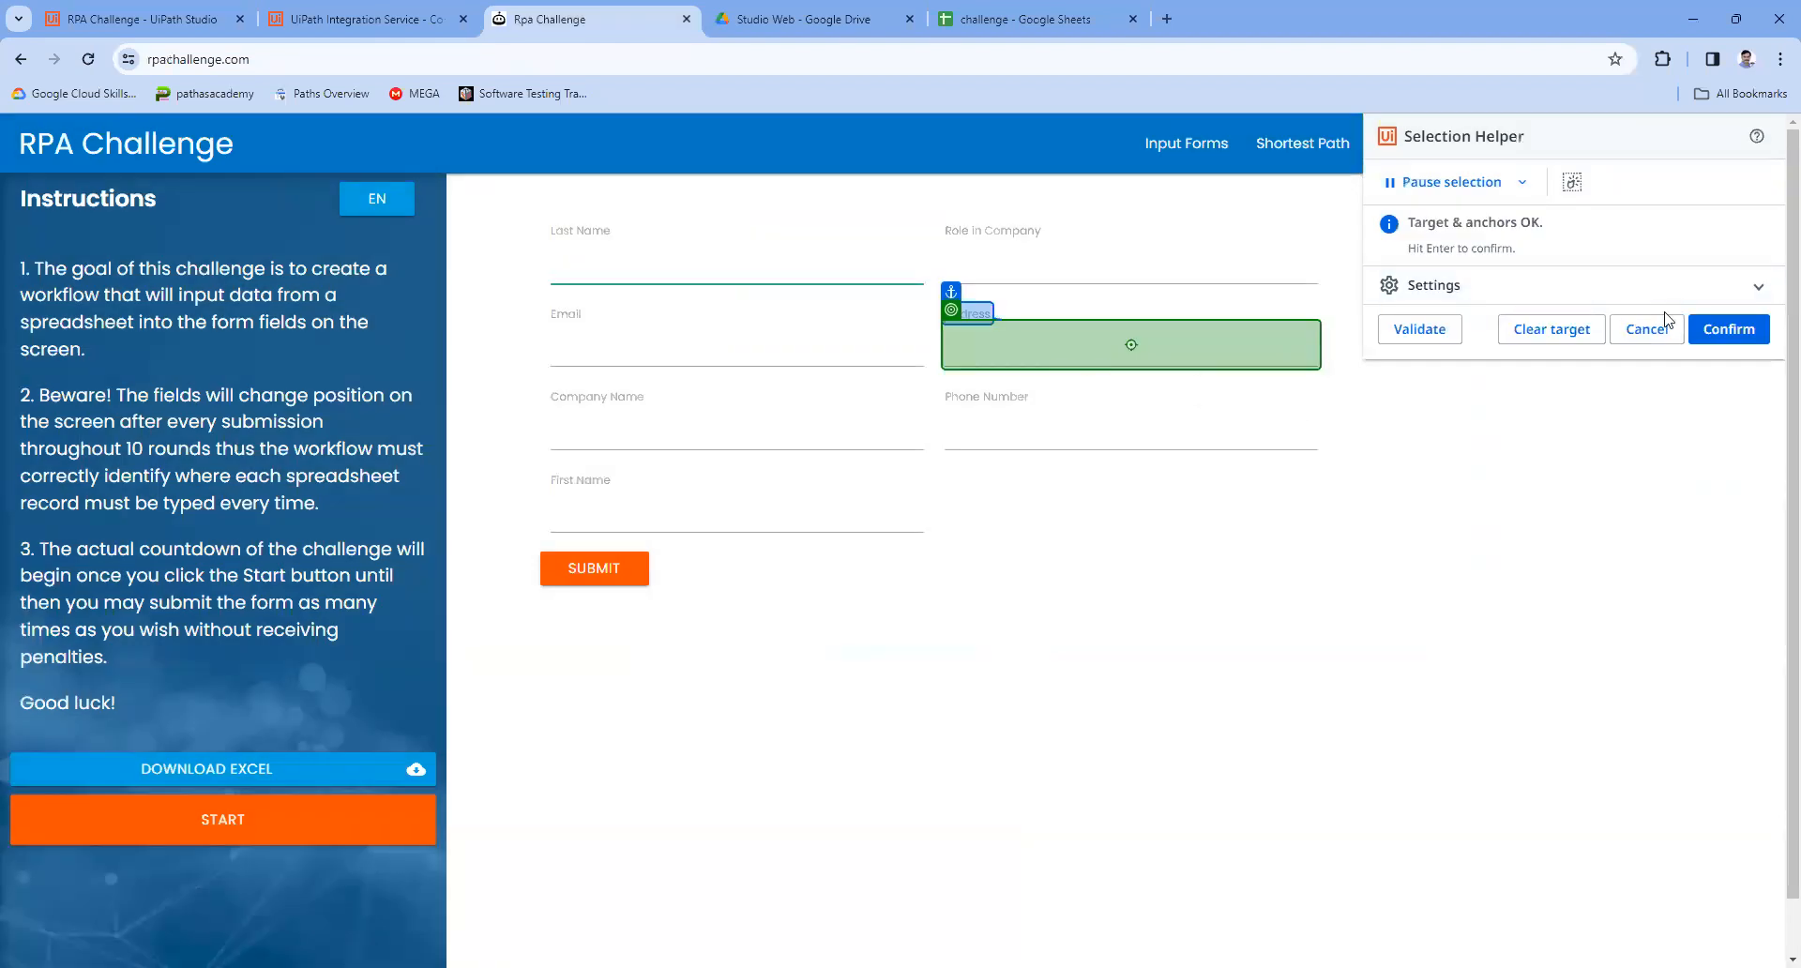
pyautogui.click(1729, 329)
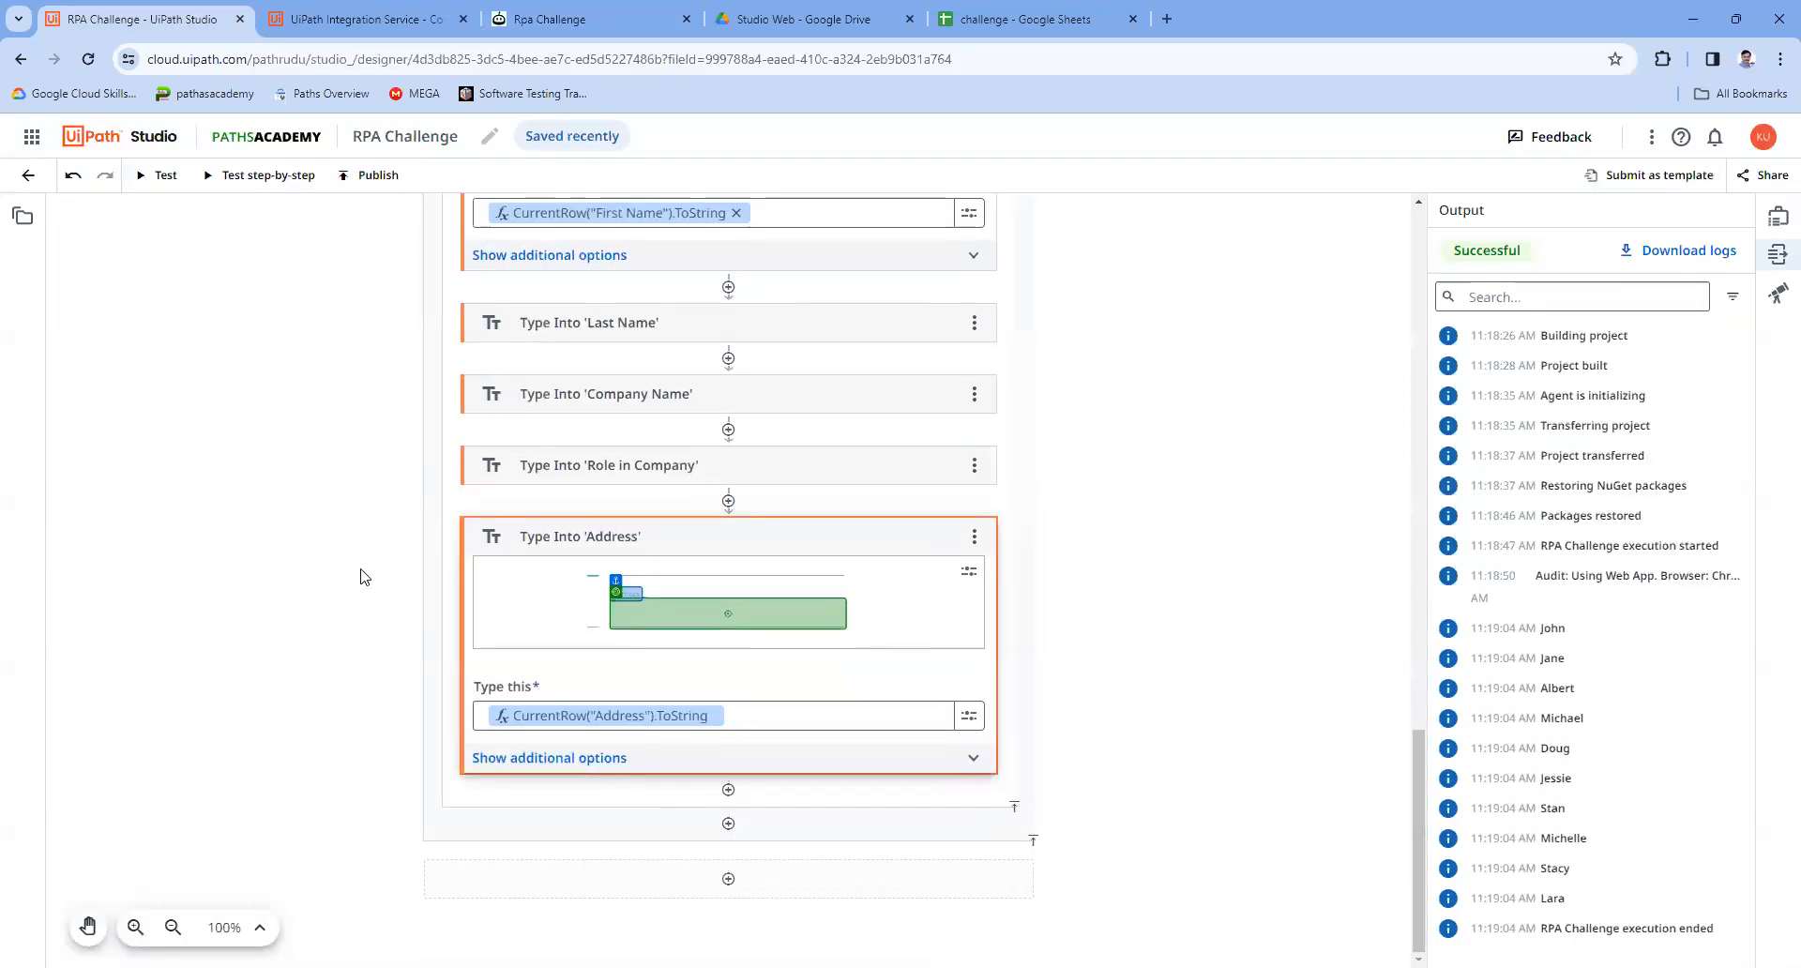
# Step: Add a sixth Type Into activity below Type Into 'Address' inside the loop
pyautogui.click(729, 790)
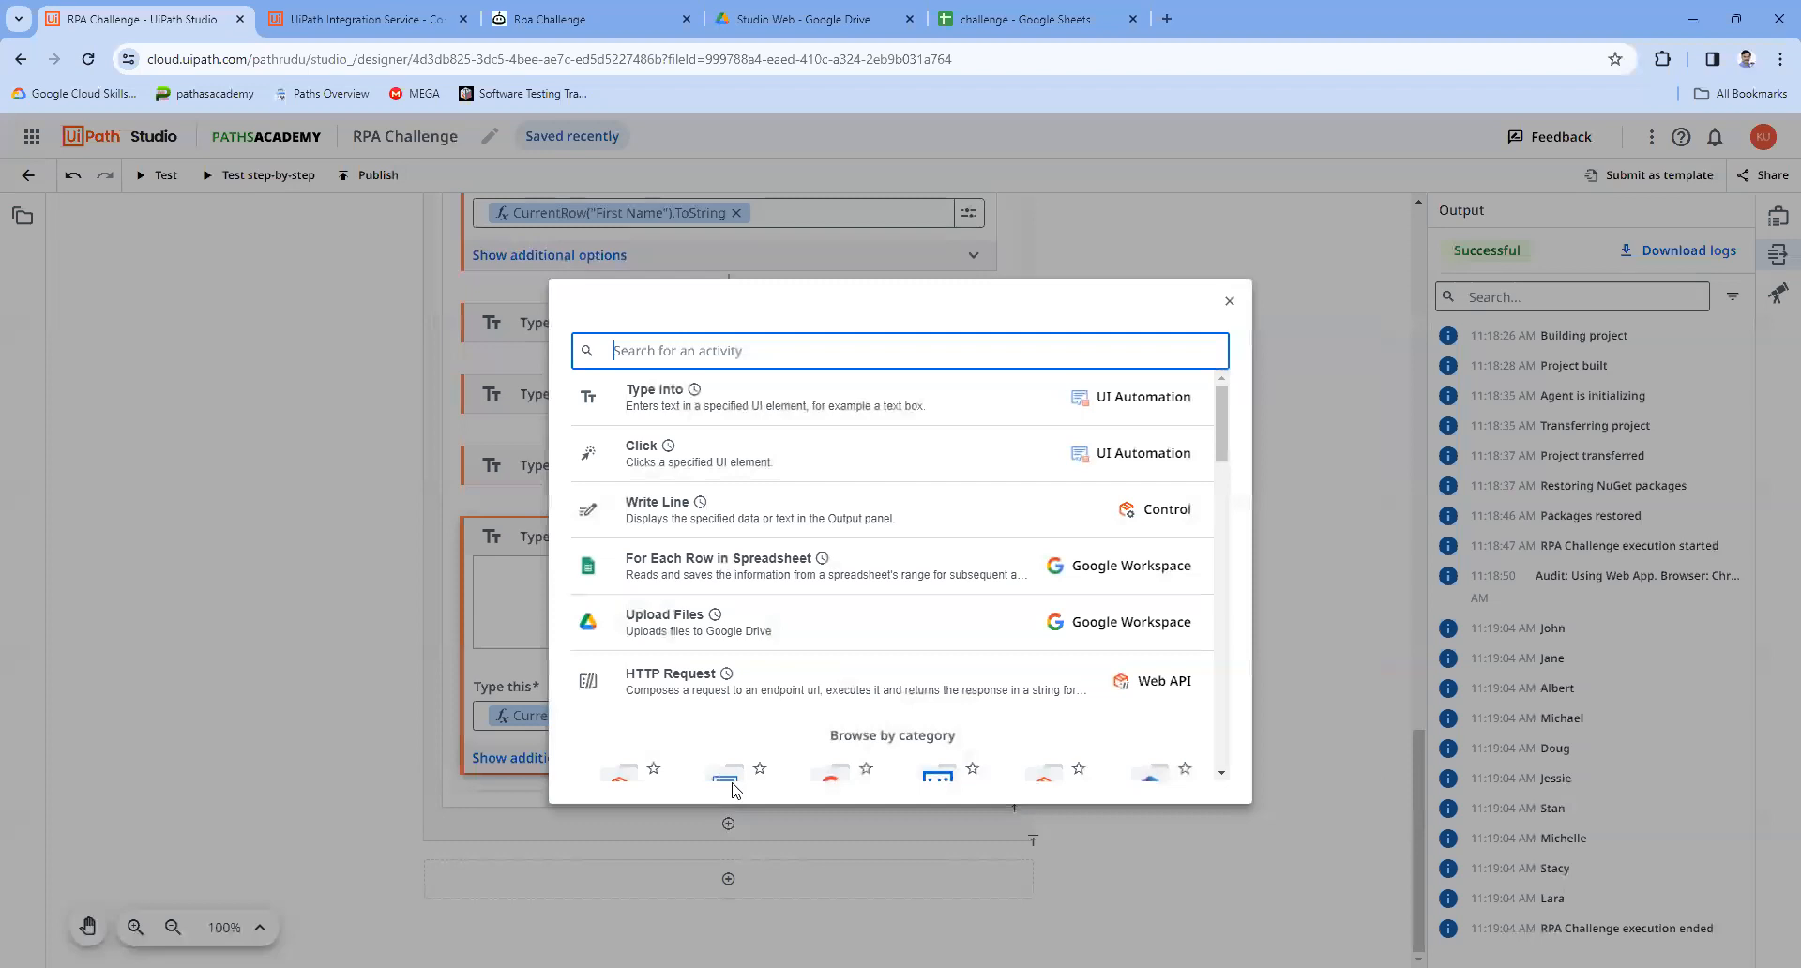
pyautogui.click(813, 411)
pyautogui.scroll(-1, 362, 582)
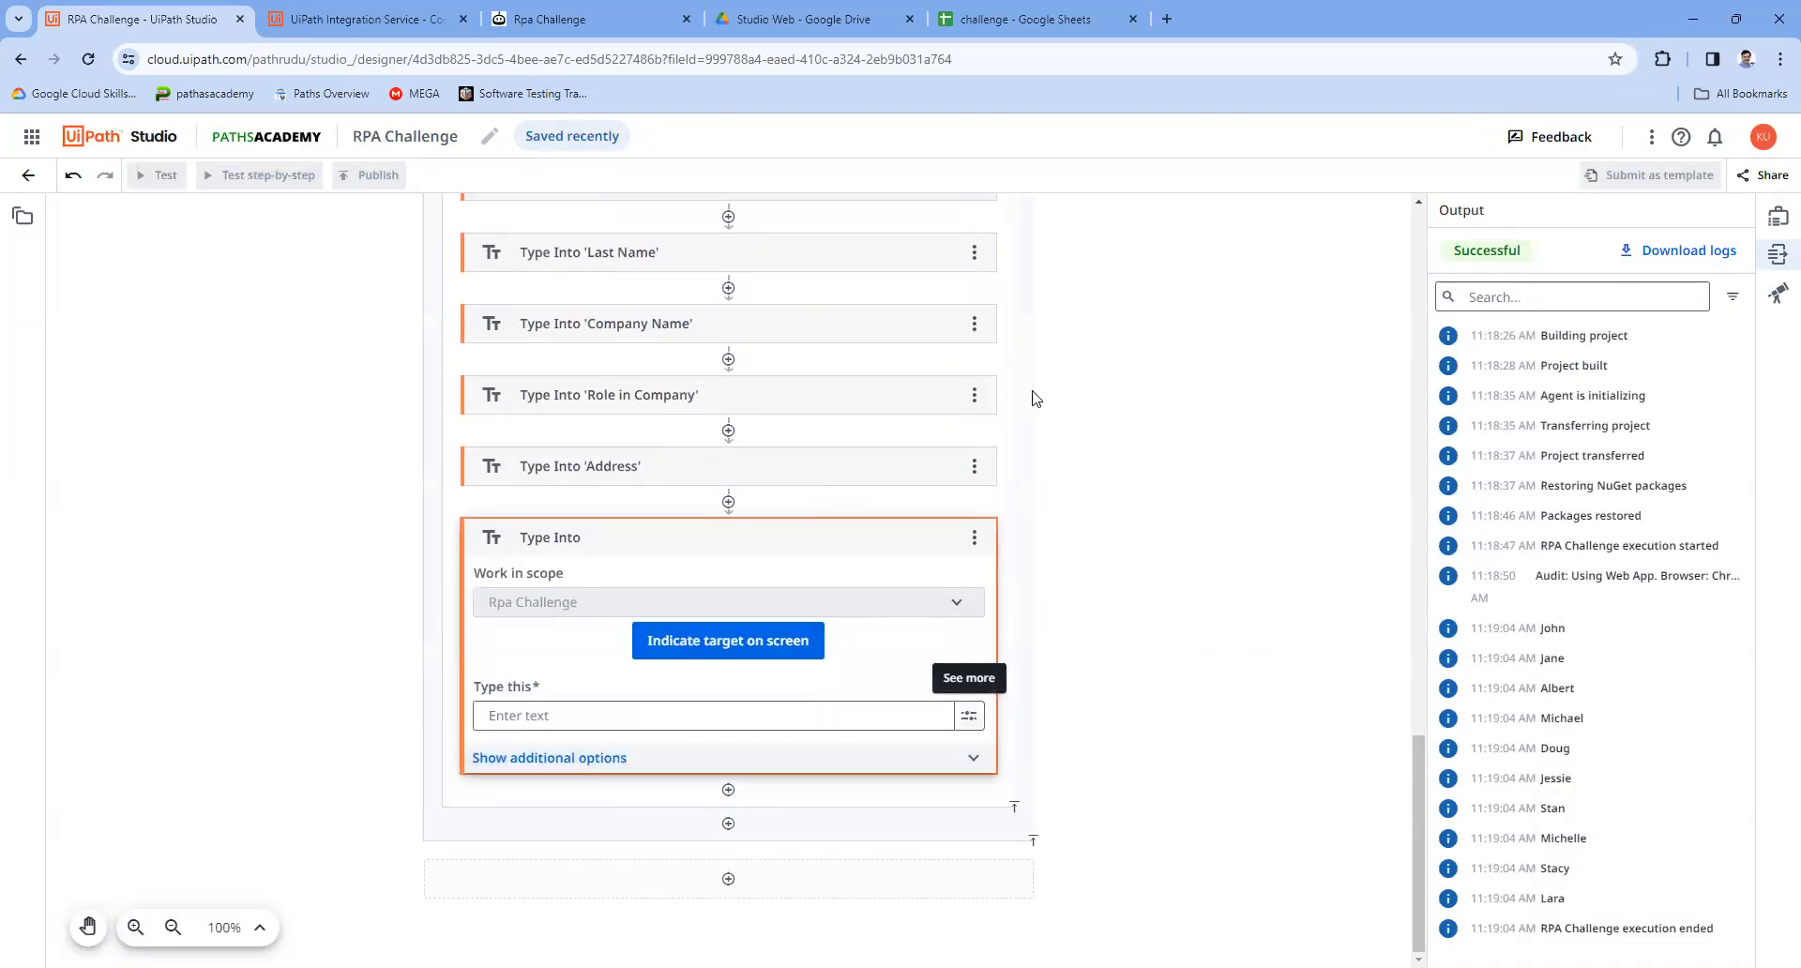
# Step: Switch to the challenge spreadsheet to look up the Email column header, and return to UiPath Studio
pyautogui.click(1027, 19)
pyautogui.click(688, 281)
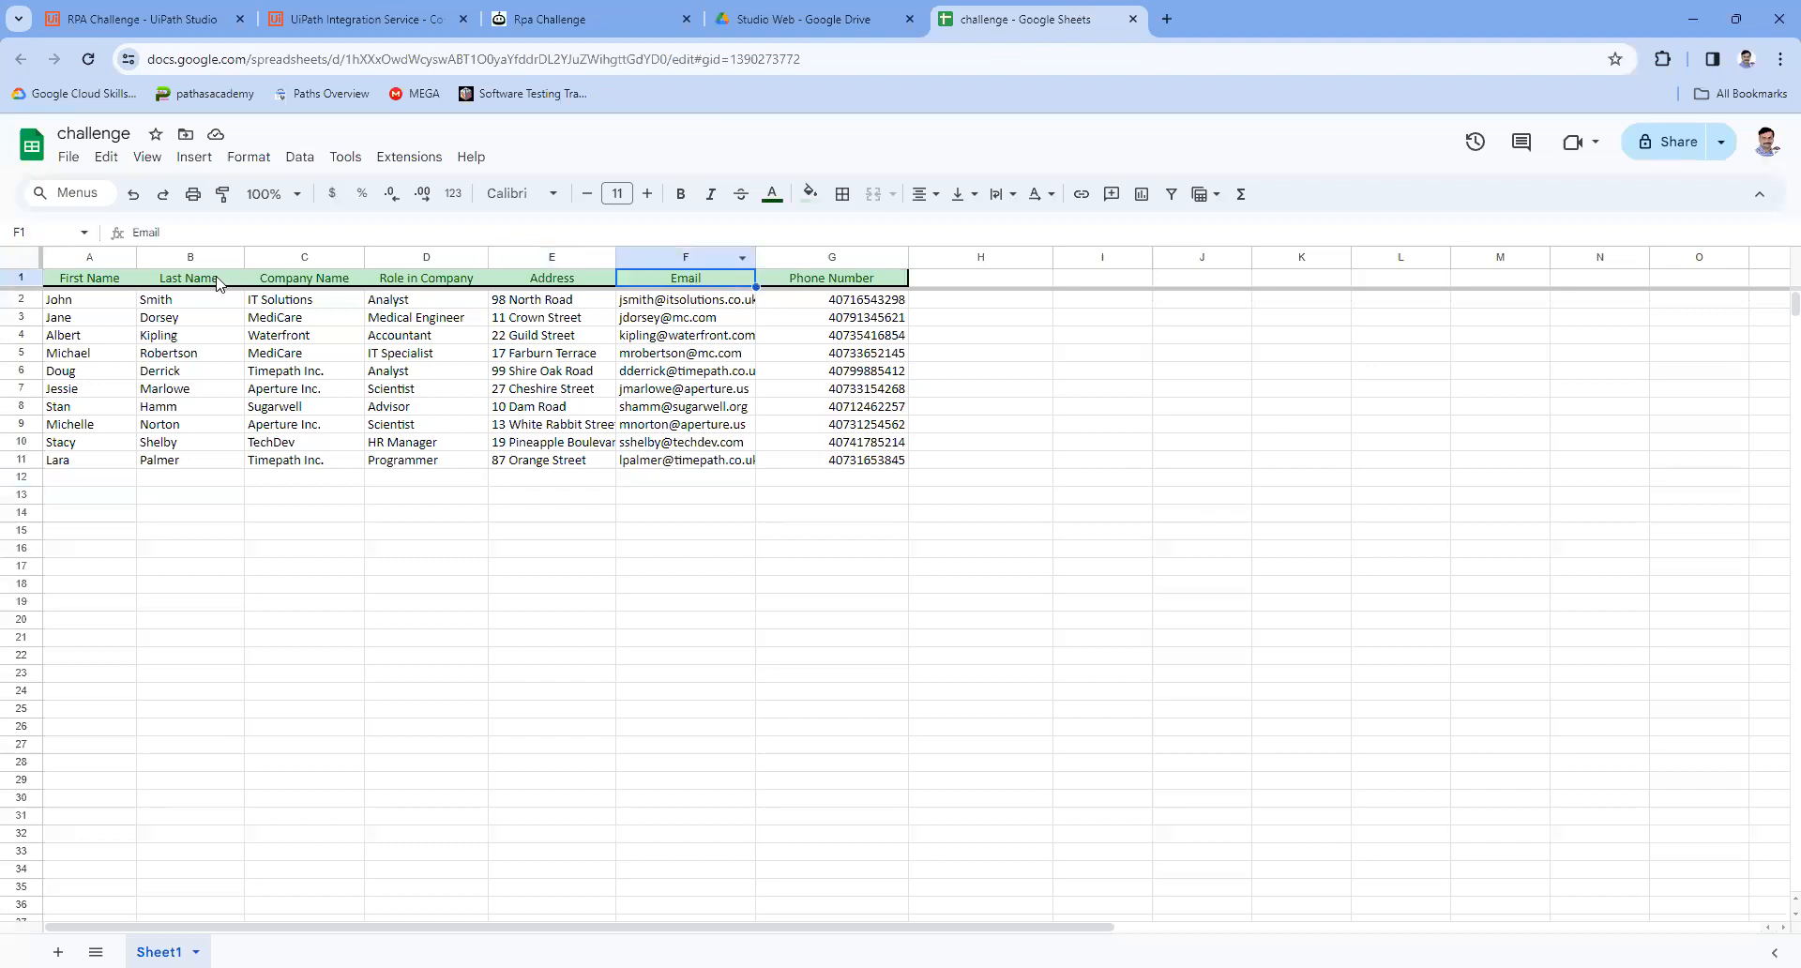
pyautogui.click(635, 659)
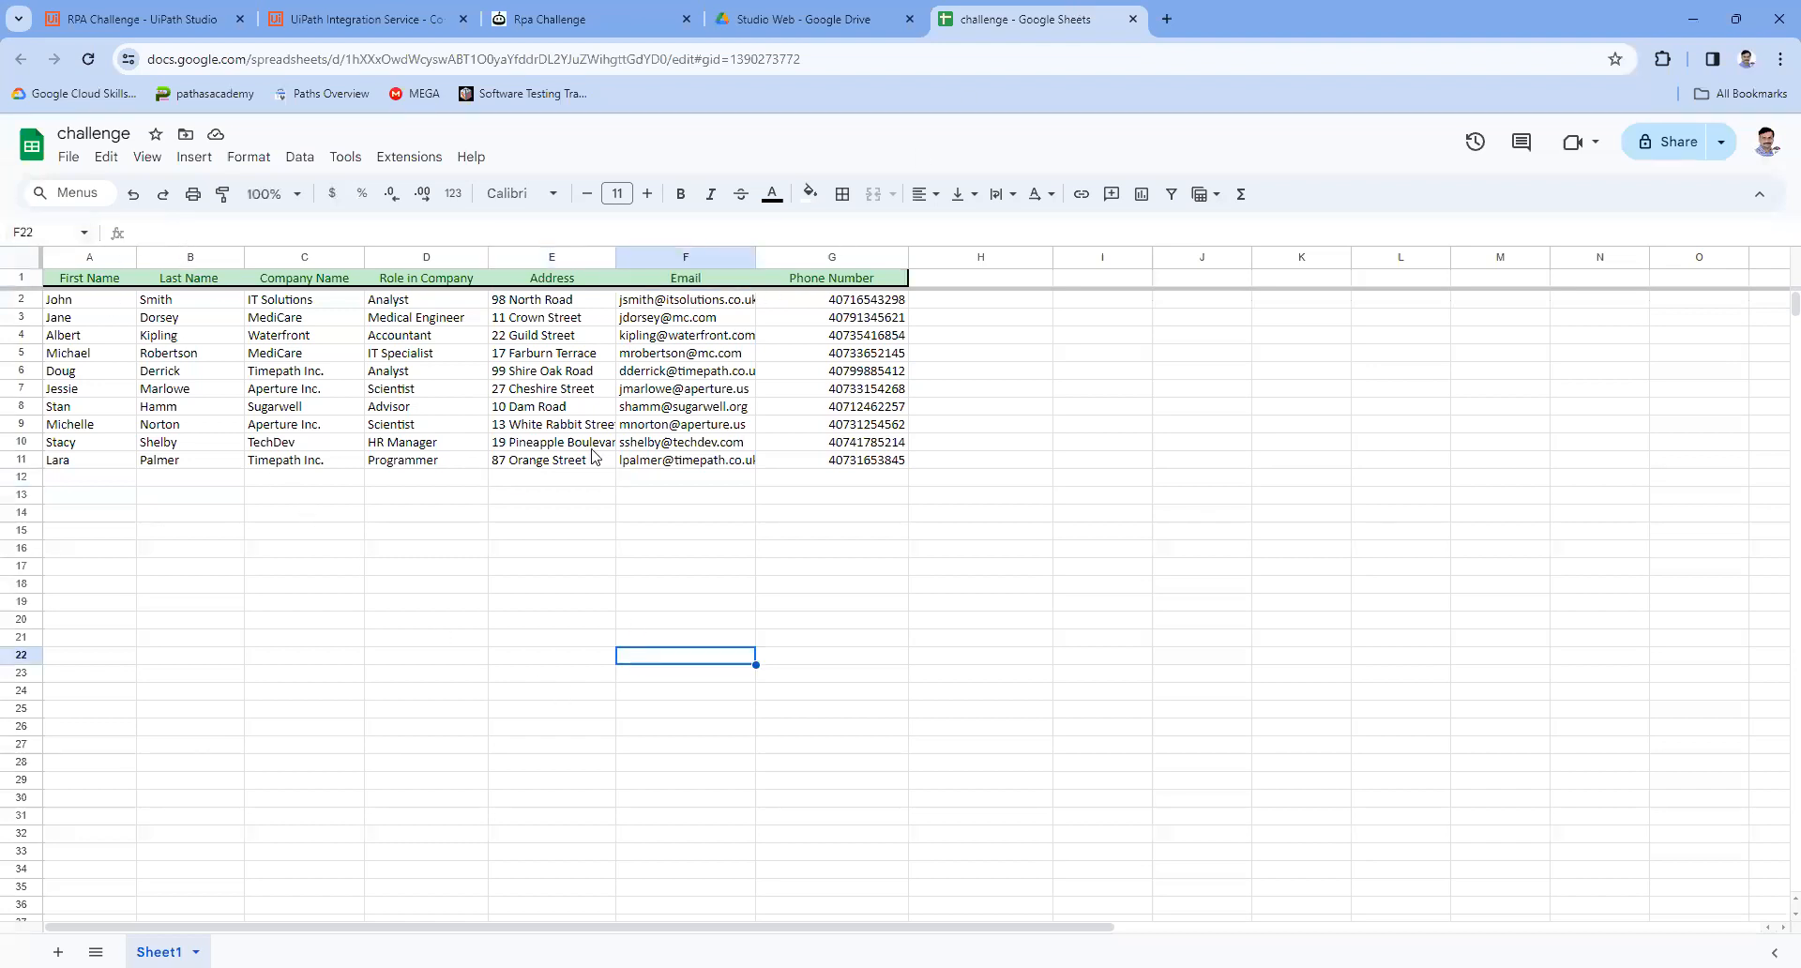
pyautogui.click(115, 10)
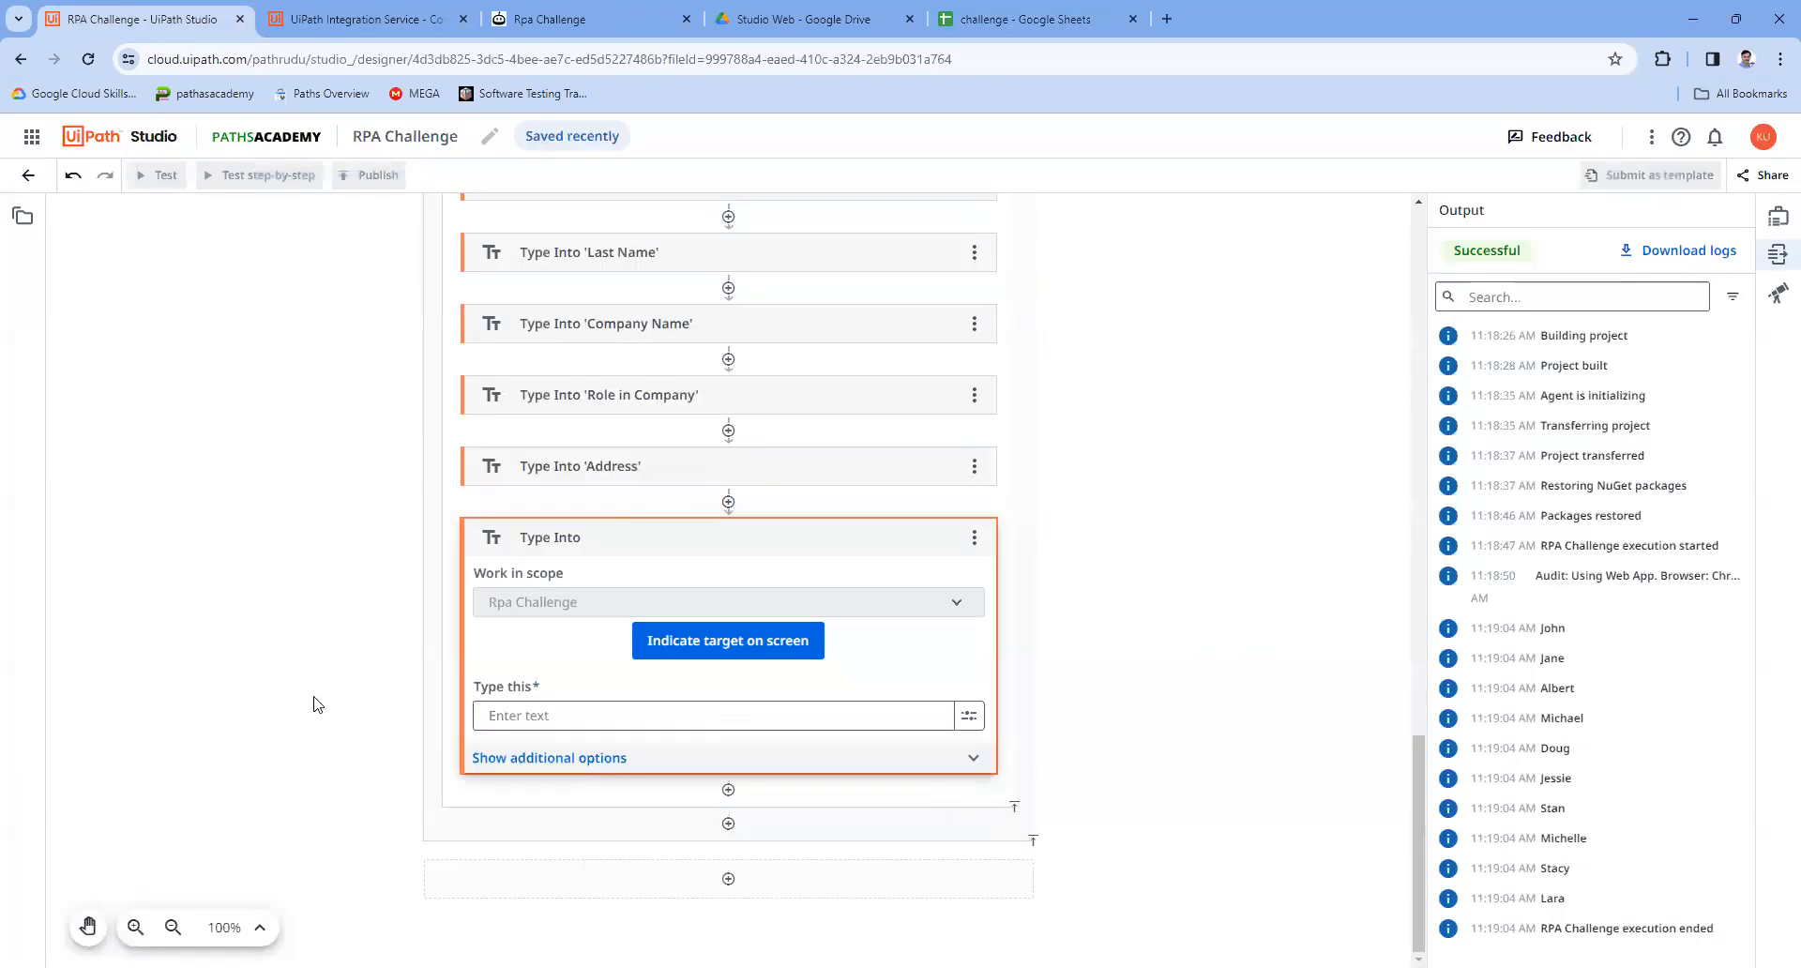
# Step: Set the sixth Type Into activity's text to the expression CurrentRow("Email").ToString
pyautogui.click(972, 719)
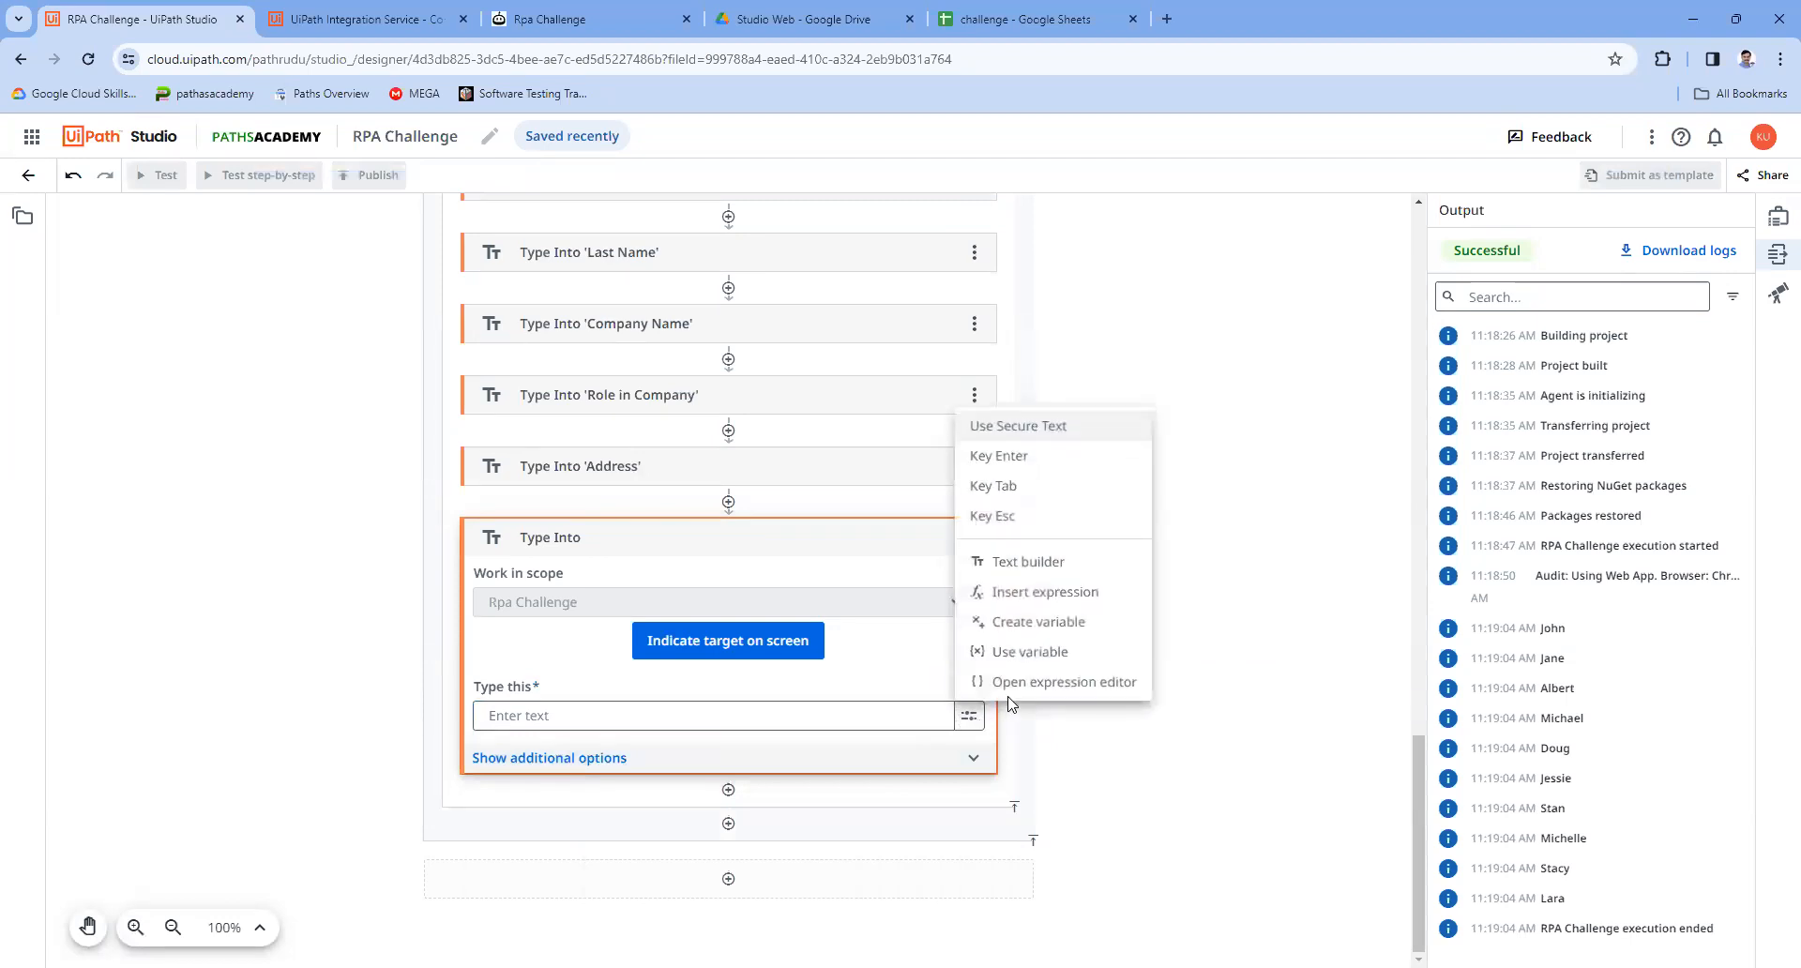
pyautogui.click(1043, 597)
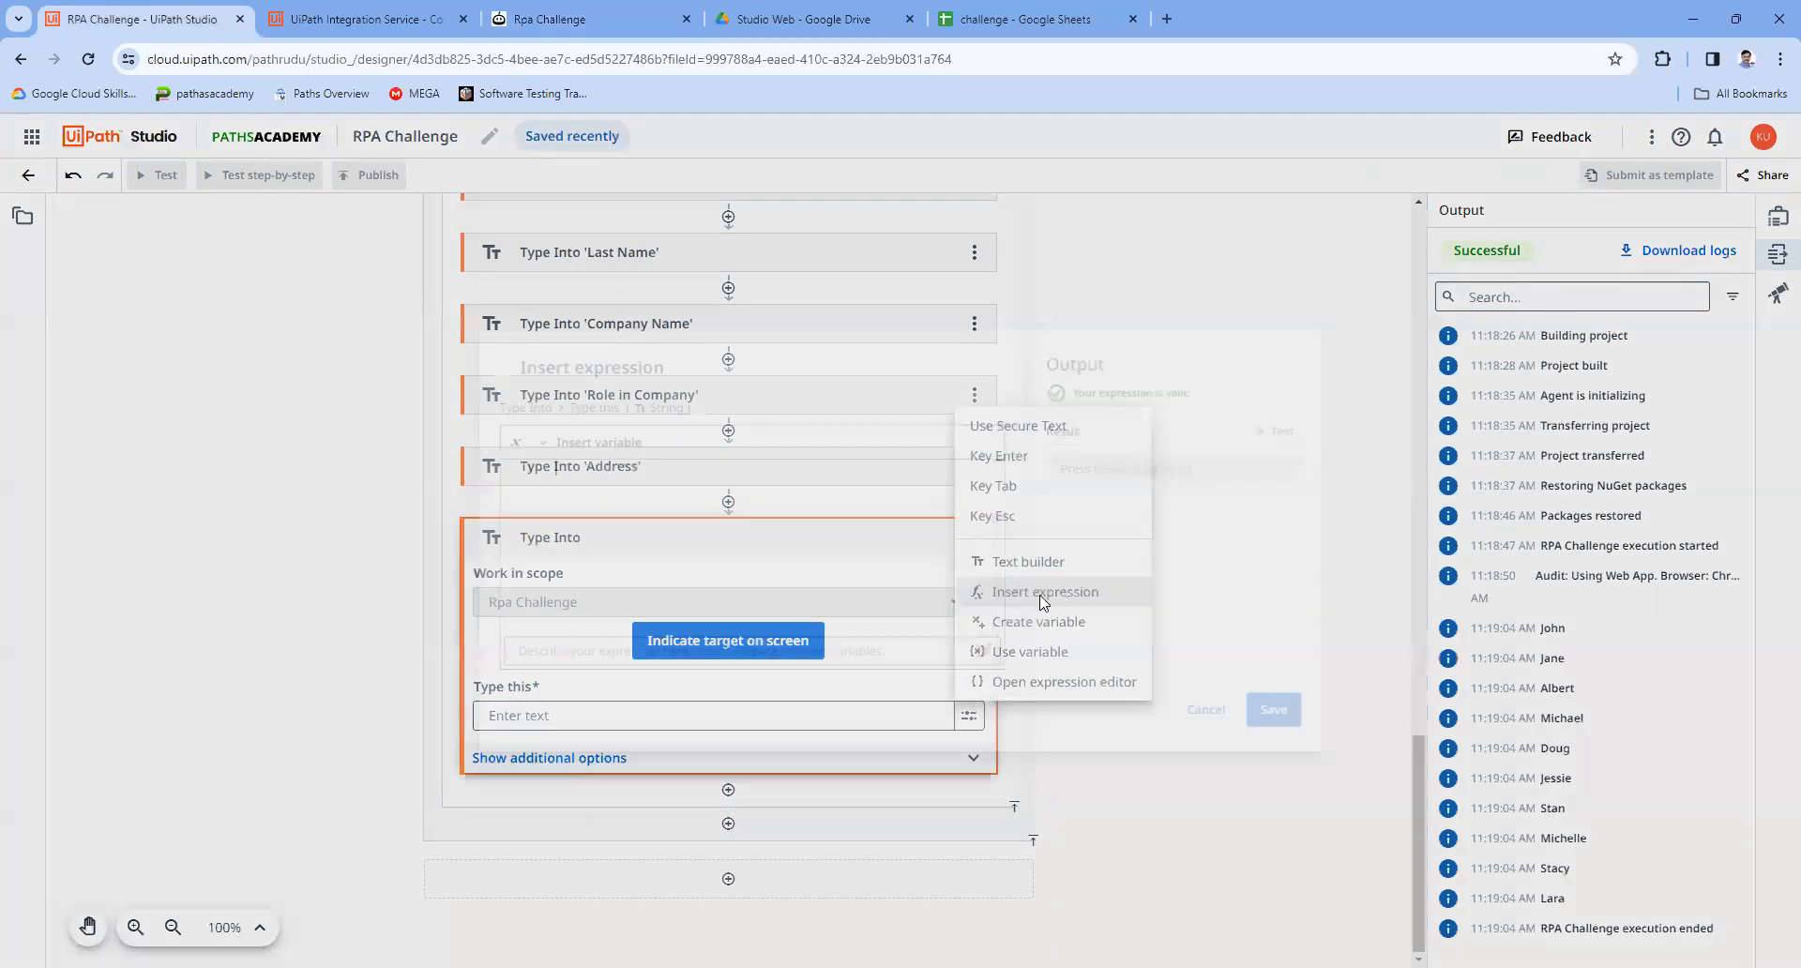
pyautogui.write('Cur')
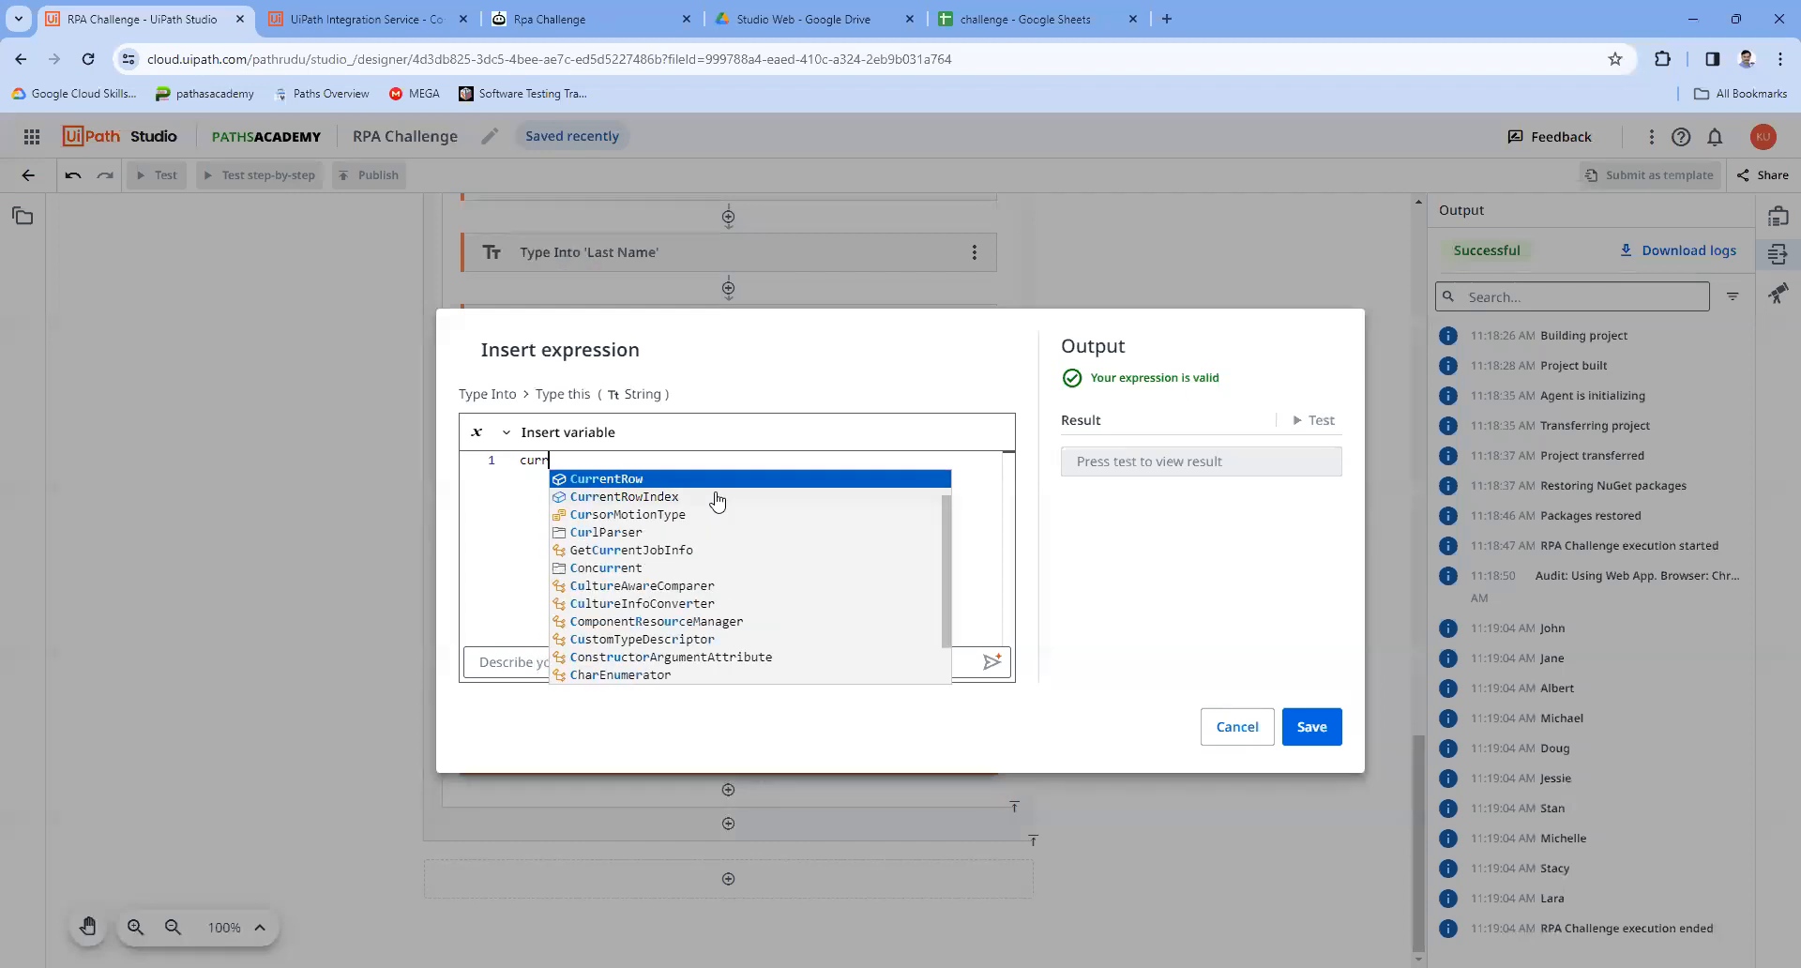
pyautogui.press('Tab')
pyautogui.write('("Email")')
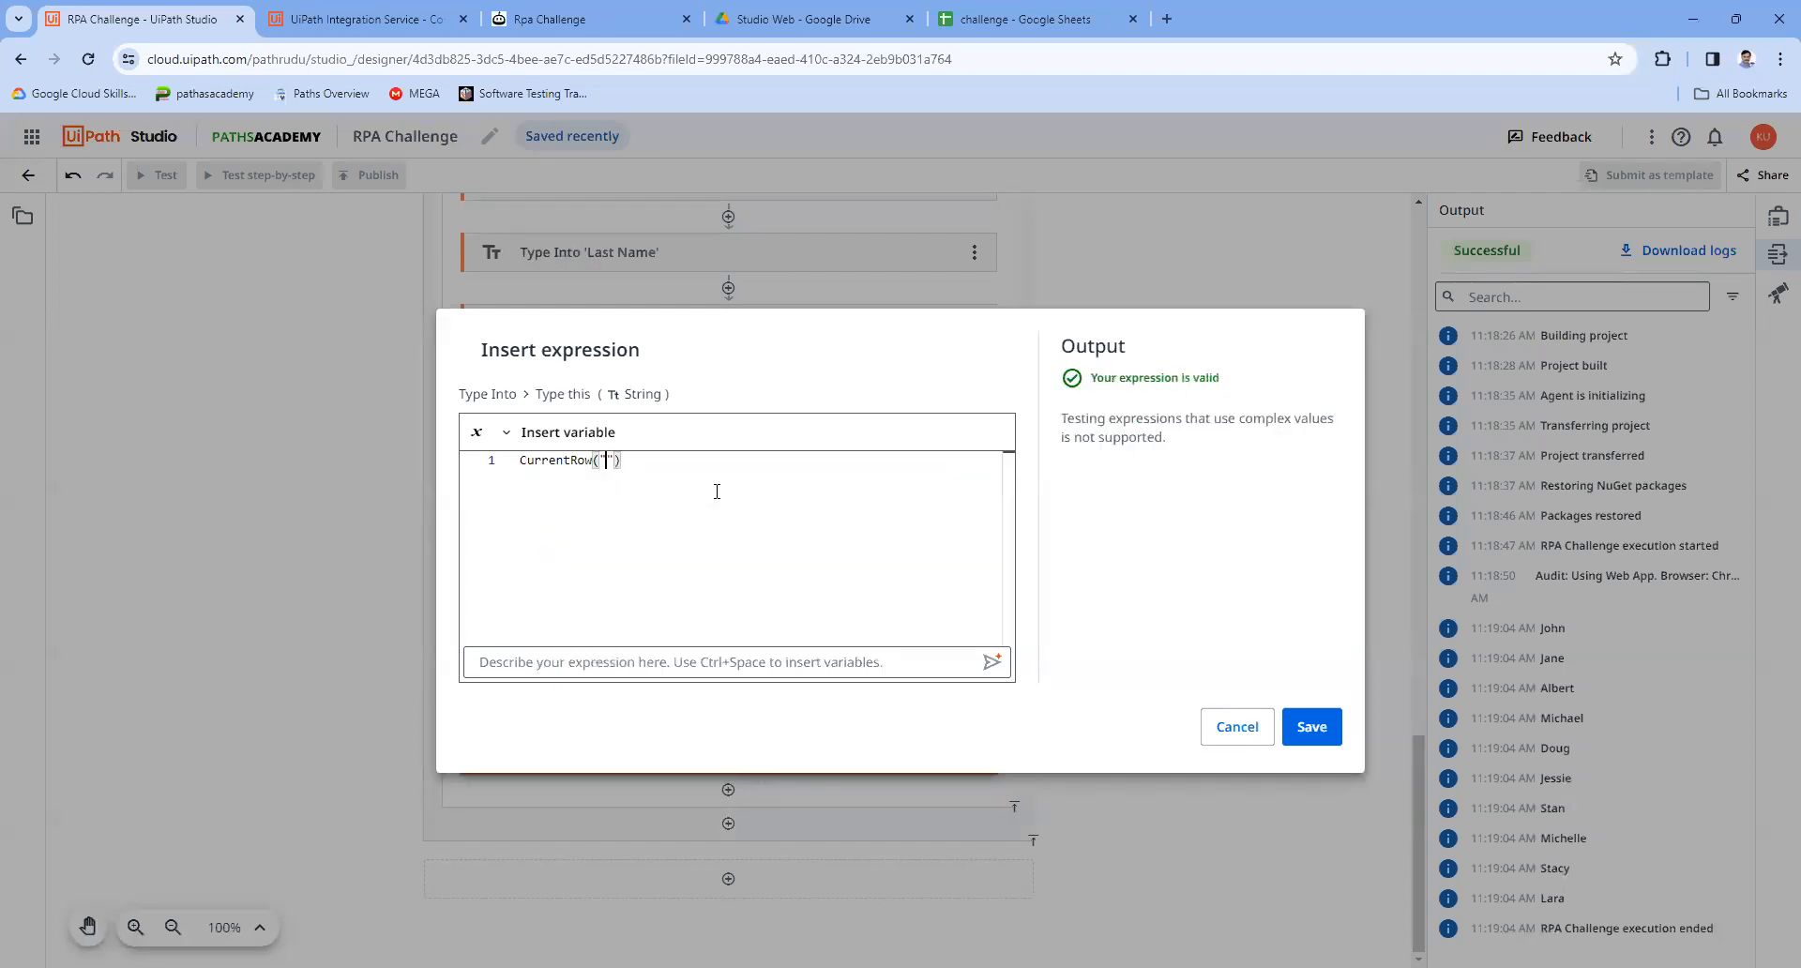
pyautogui.write('.ToString')
pyautogui.click(1311, 727)
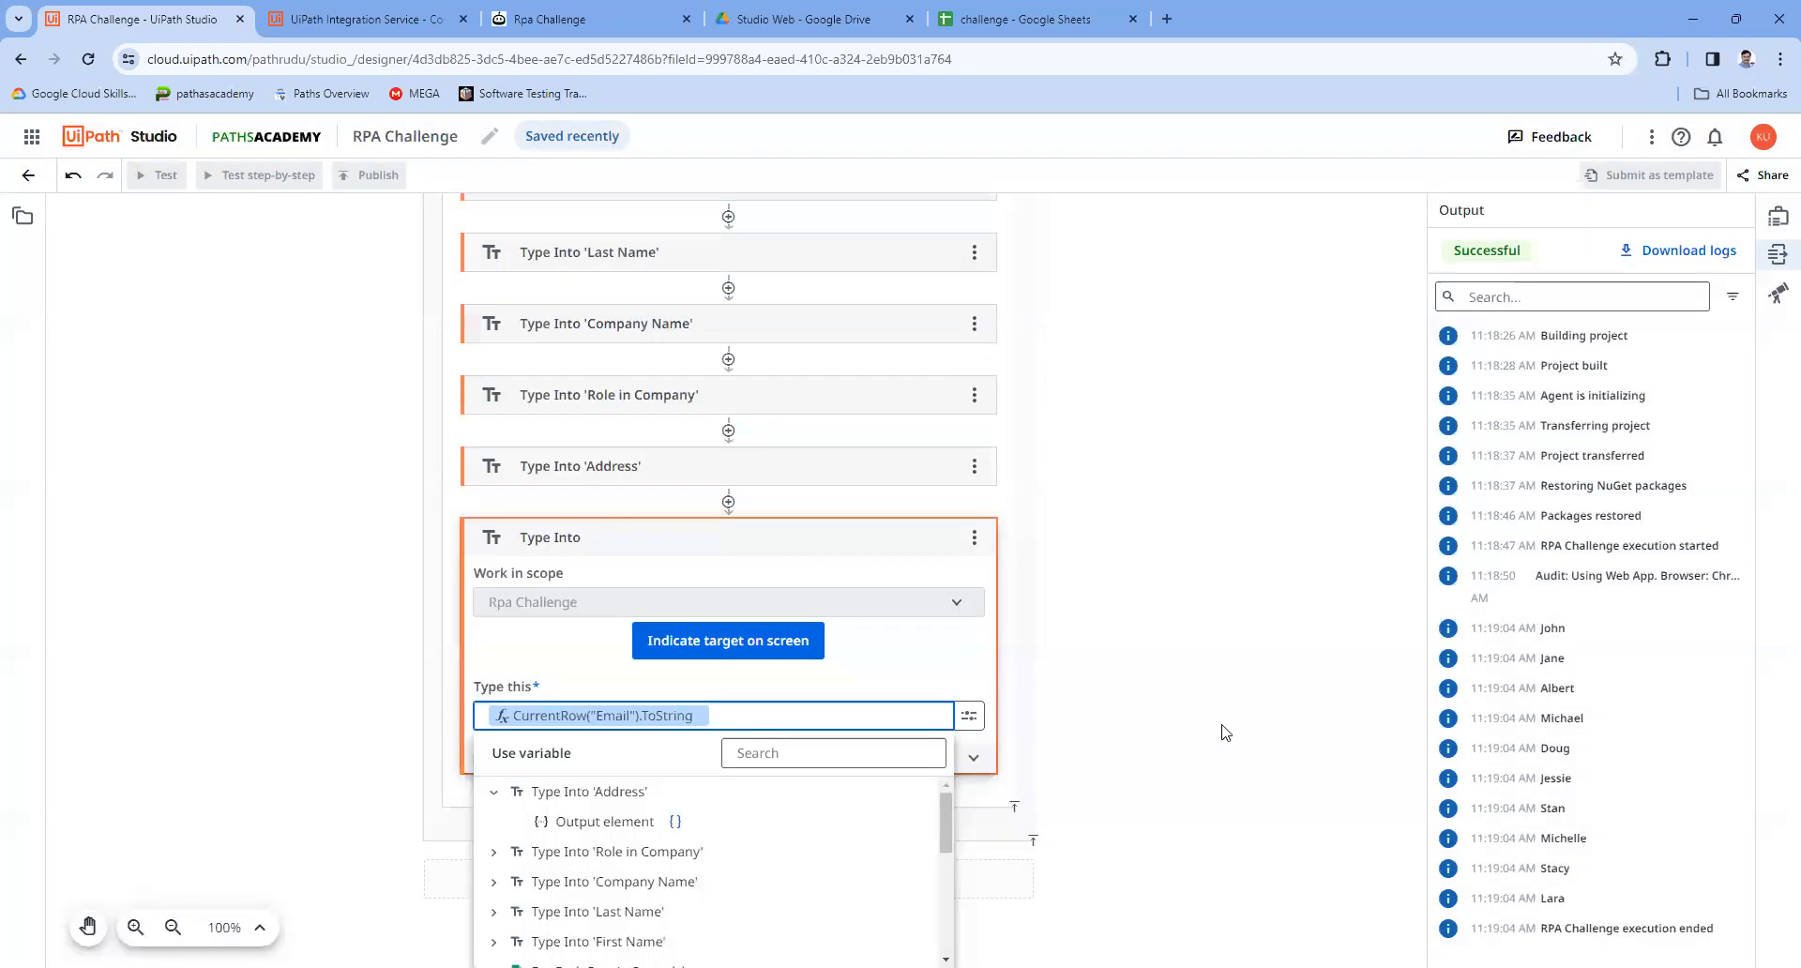
# Step: Set the Email field of the RPA Challenge form as the sixth Type Into activity's target
pyautogui.click(755, 643)
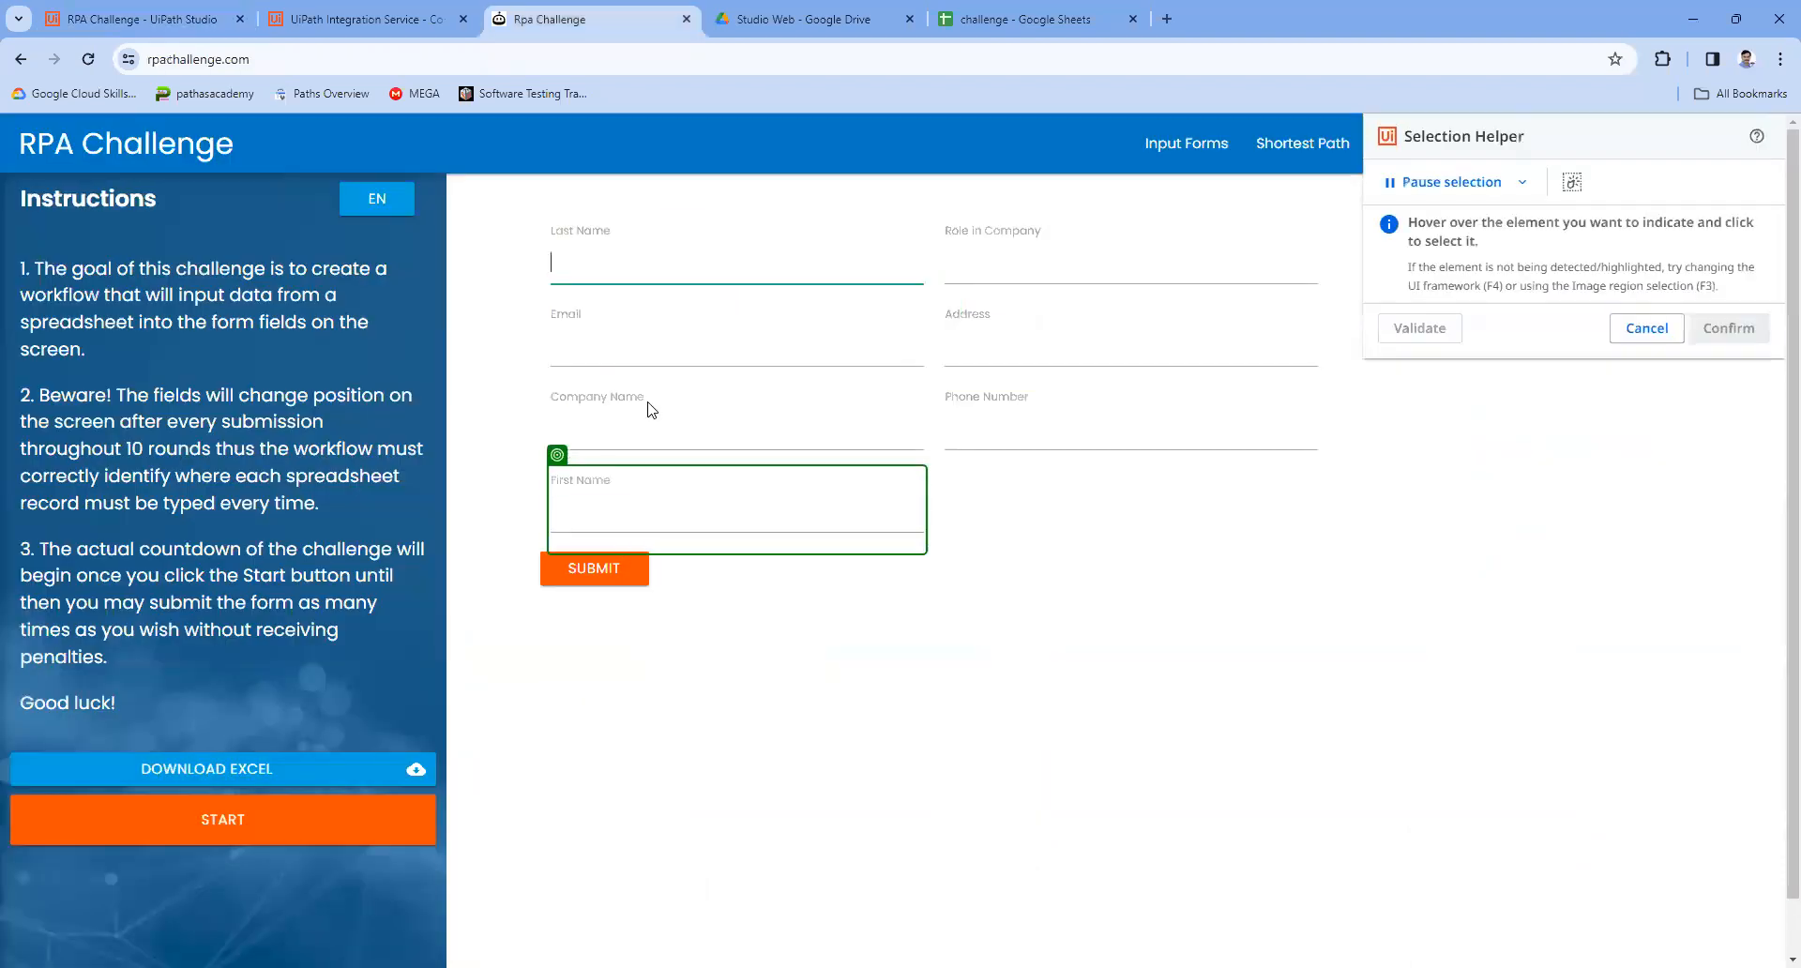
pyautogui.click(638, 351)
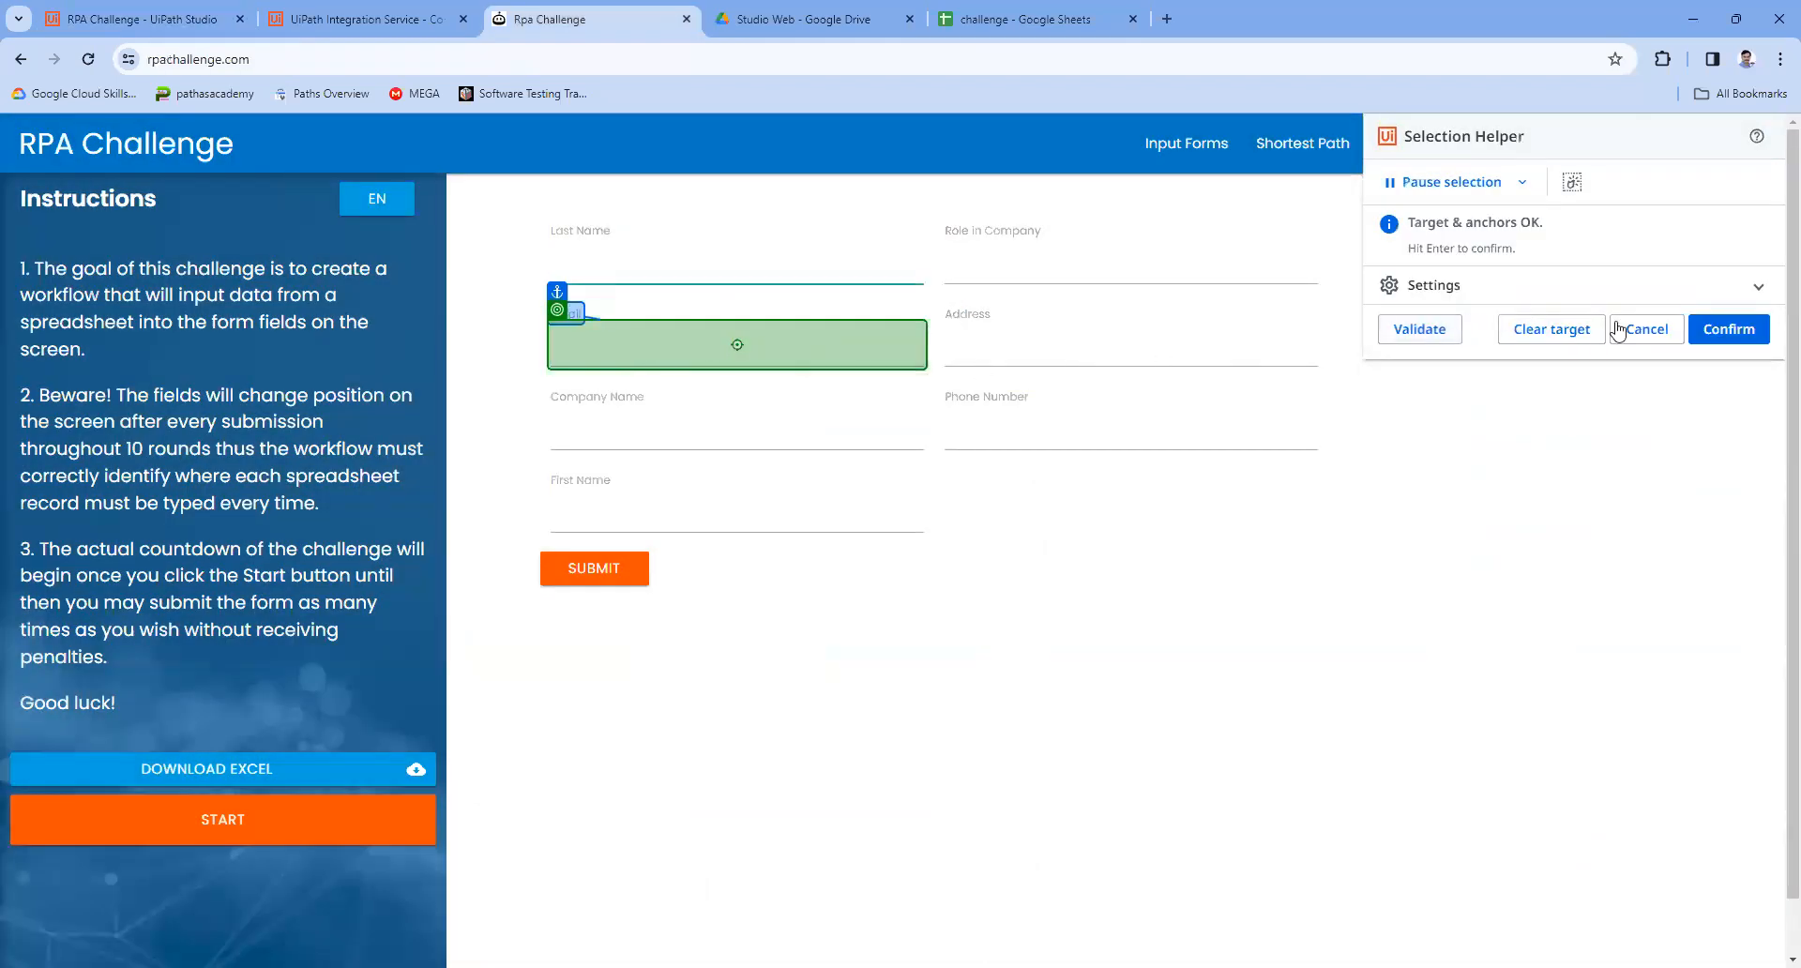
pyautogui.click(1729, 329)
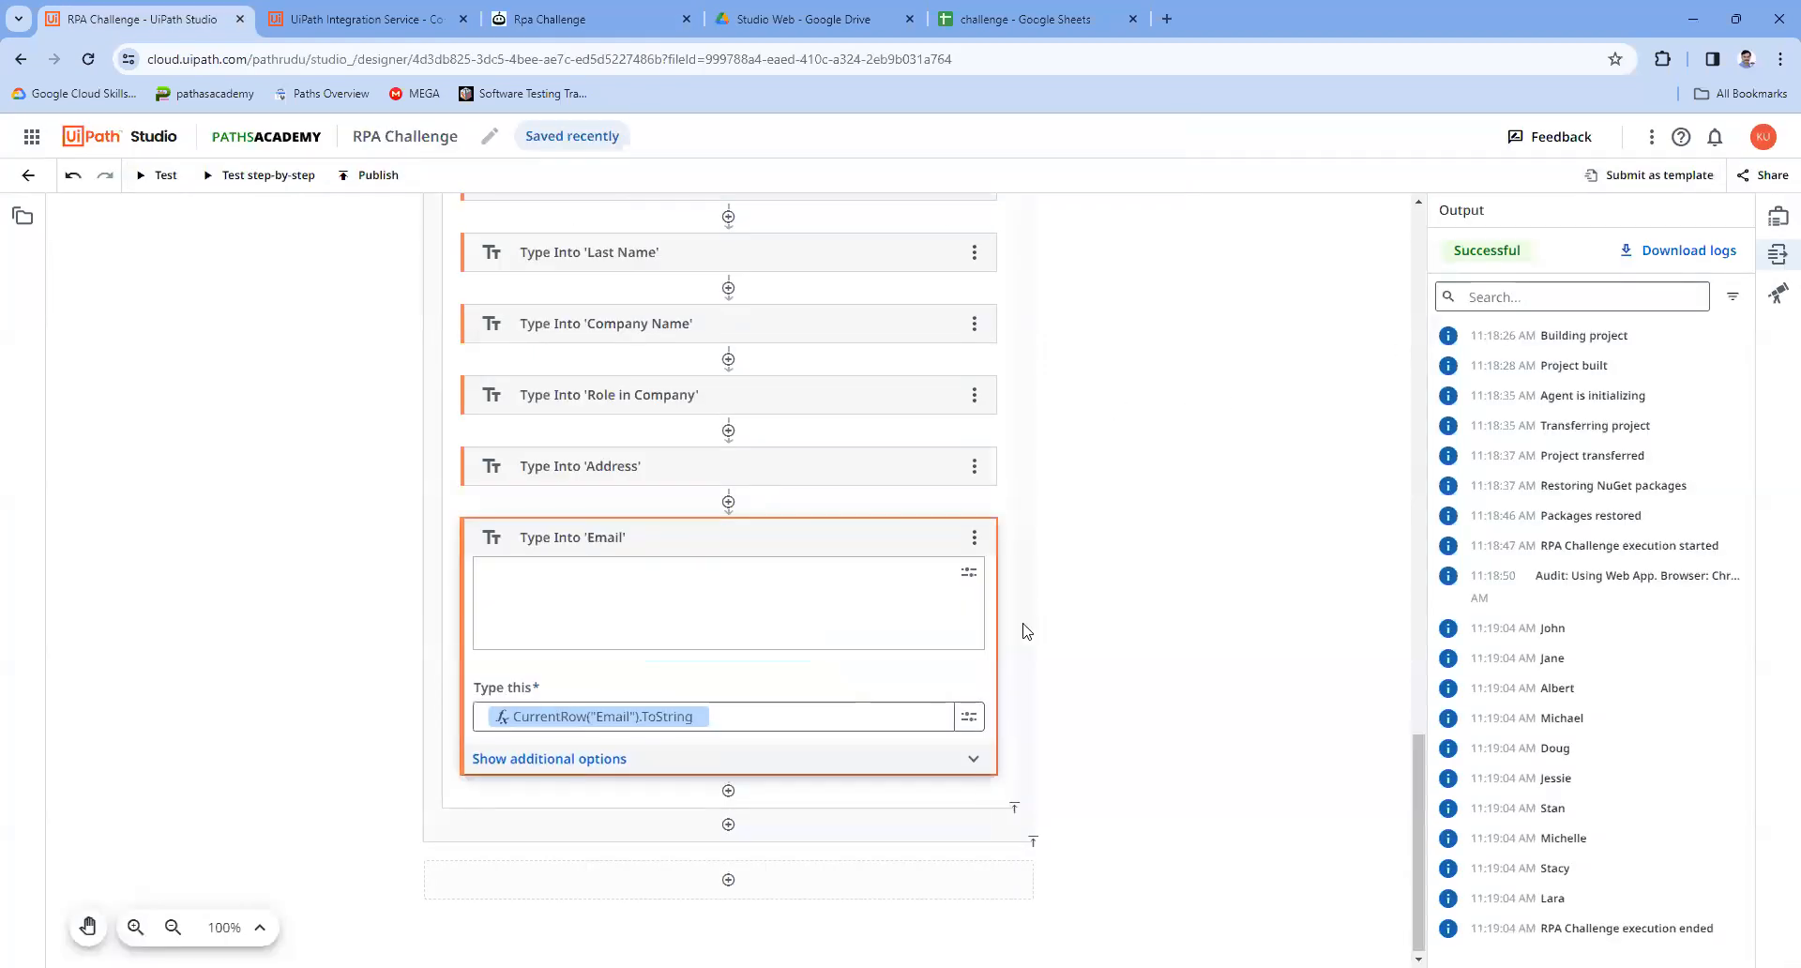
# Step: Add a seventh Type Into activity below Type Into 'Email', and look up the Phone Number column header in the challenge spreadsheet
pyautogui.click(728, 791)
pyautogui.click(737, 397)
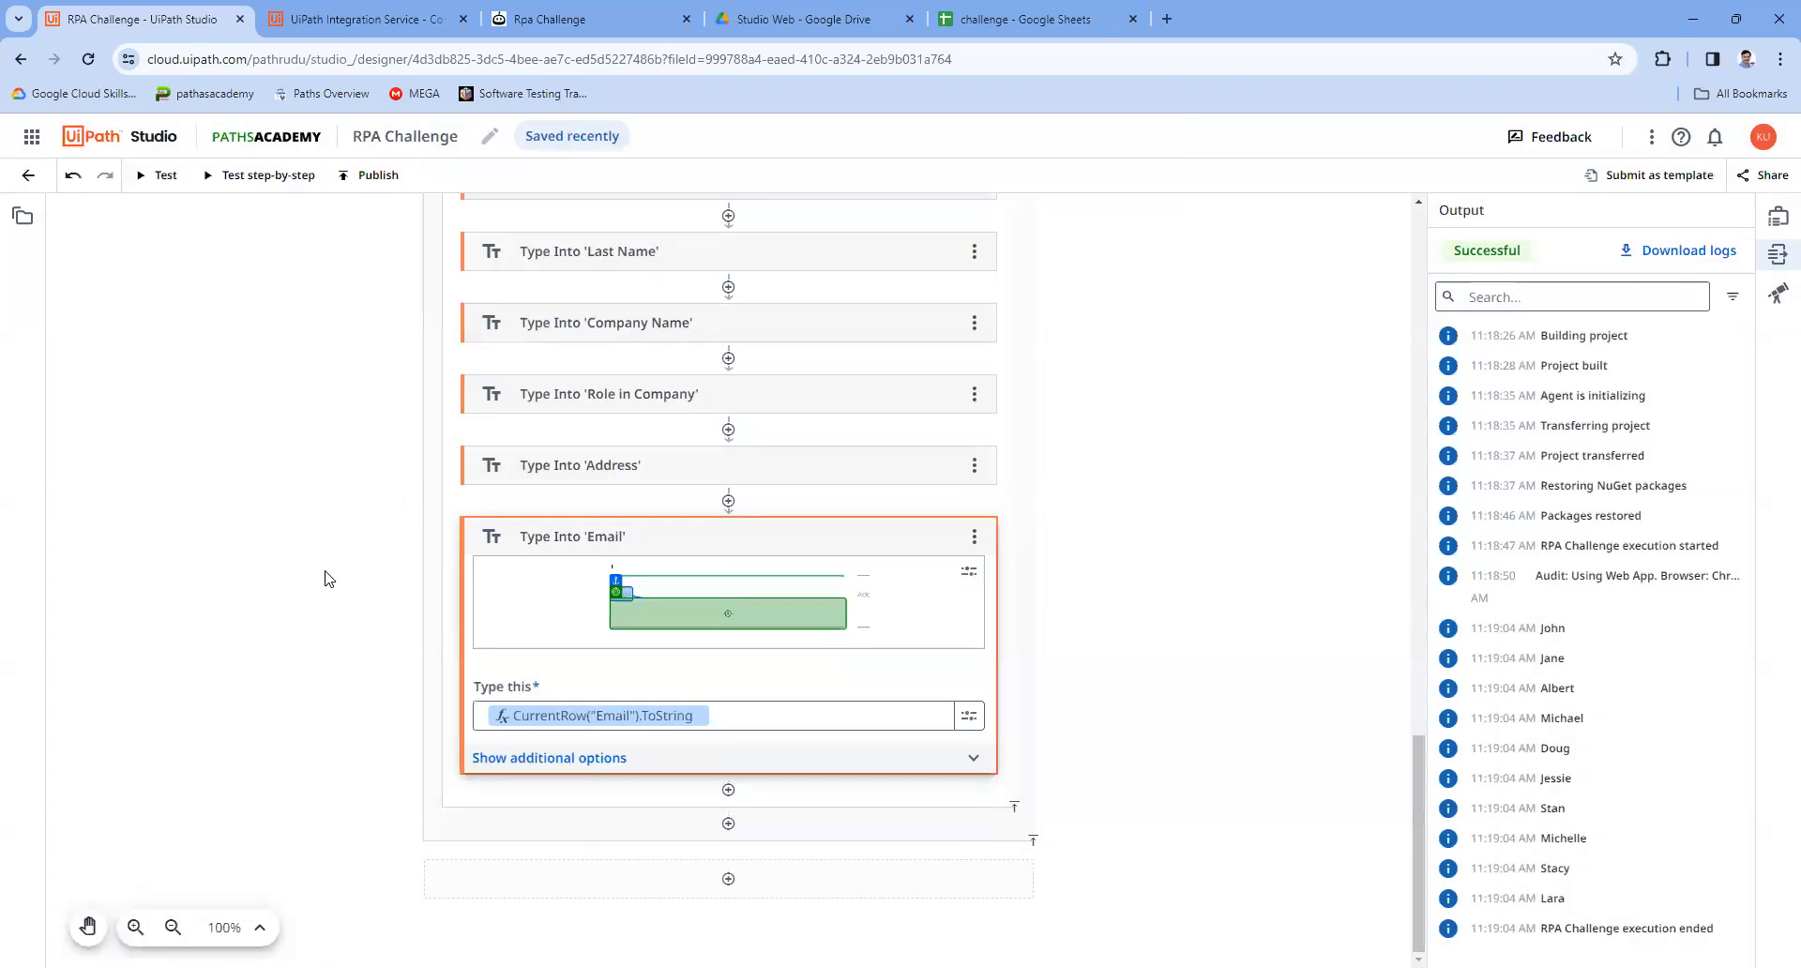
pyautogui.click(1047, 10)
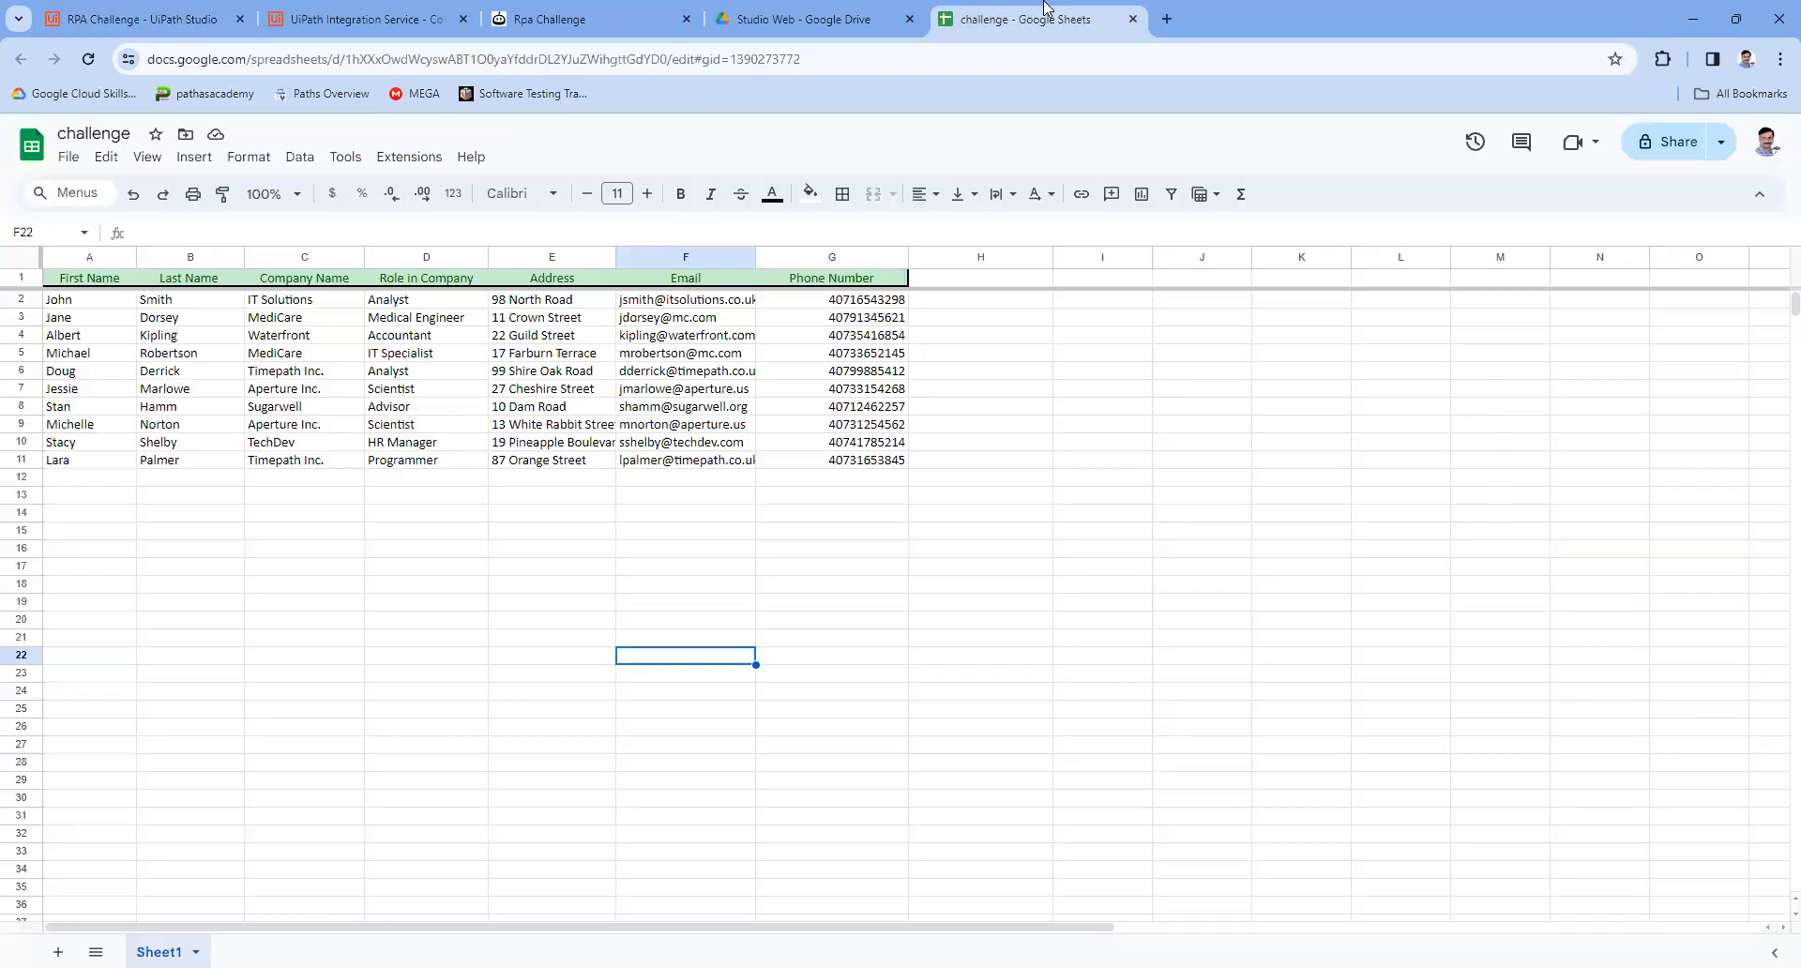
pyautogui.click(831, 279)
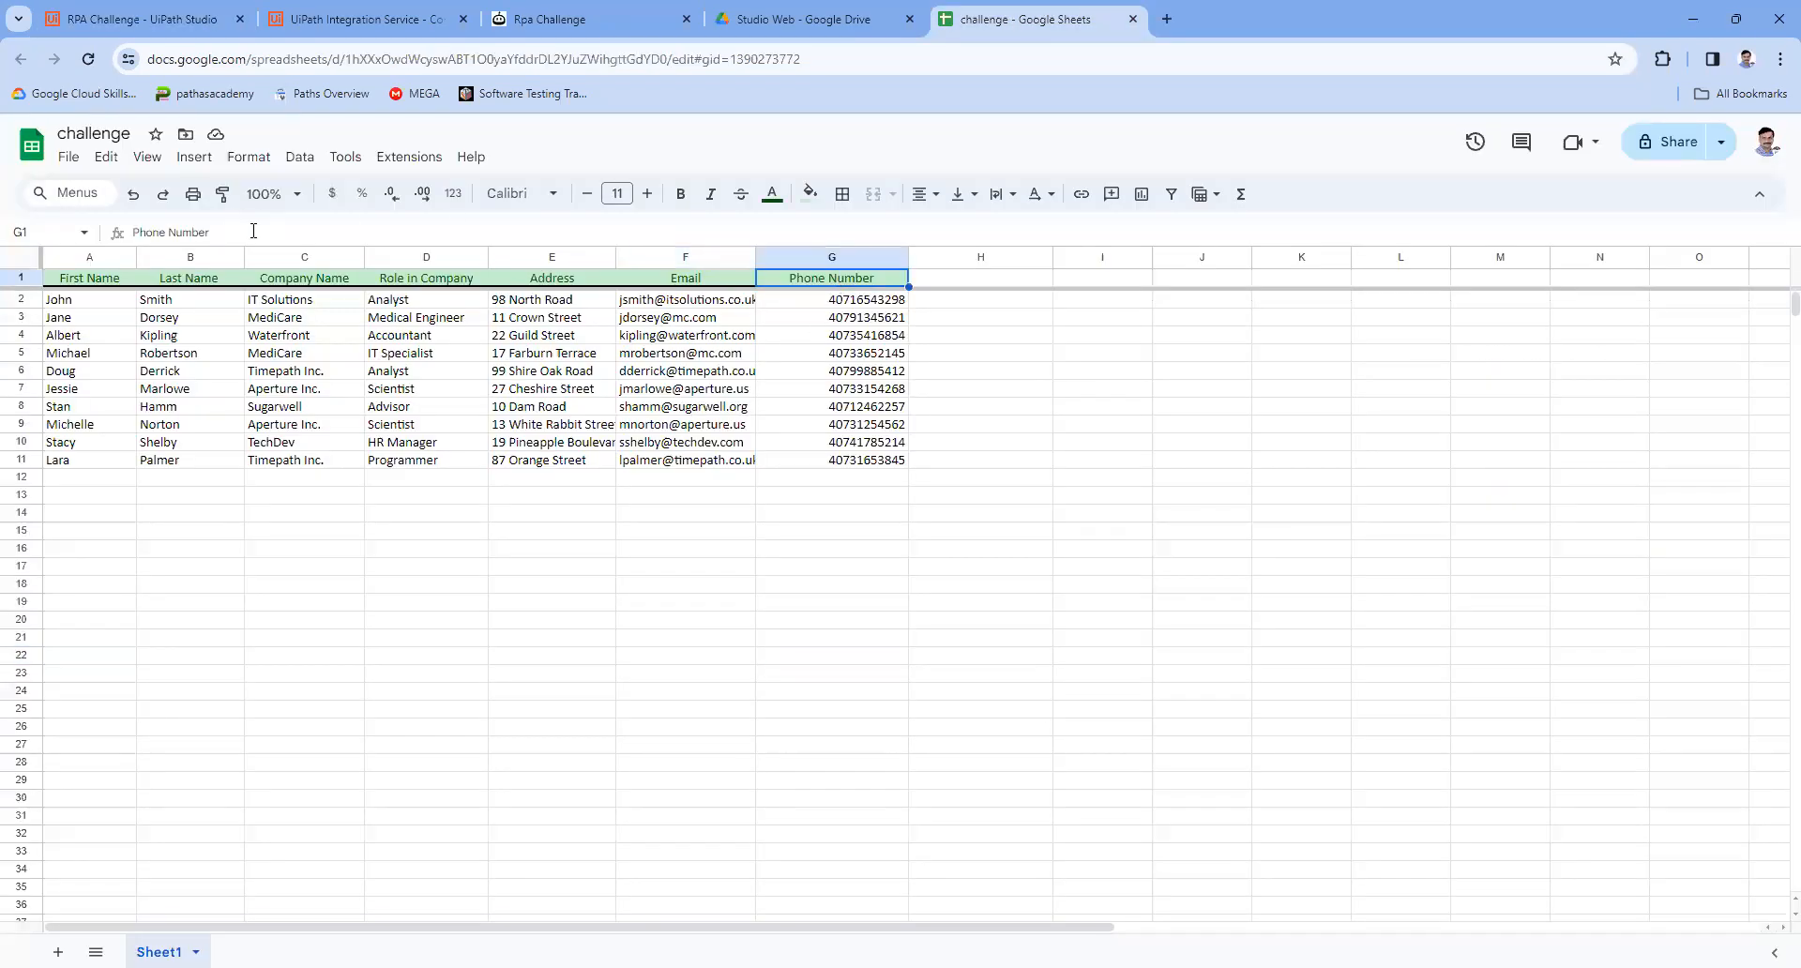
pyautogui.moveTo(216, 232); pyautogui.dragTo(84, 254)
pyautogui.click(531, 544)
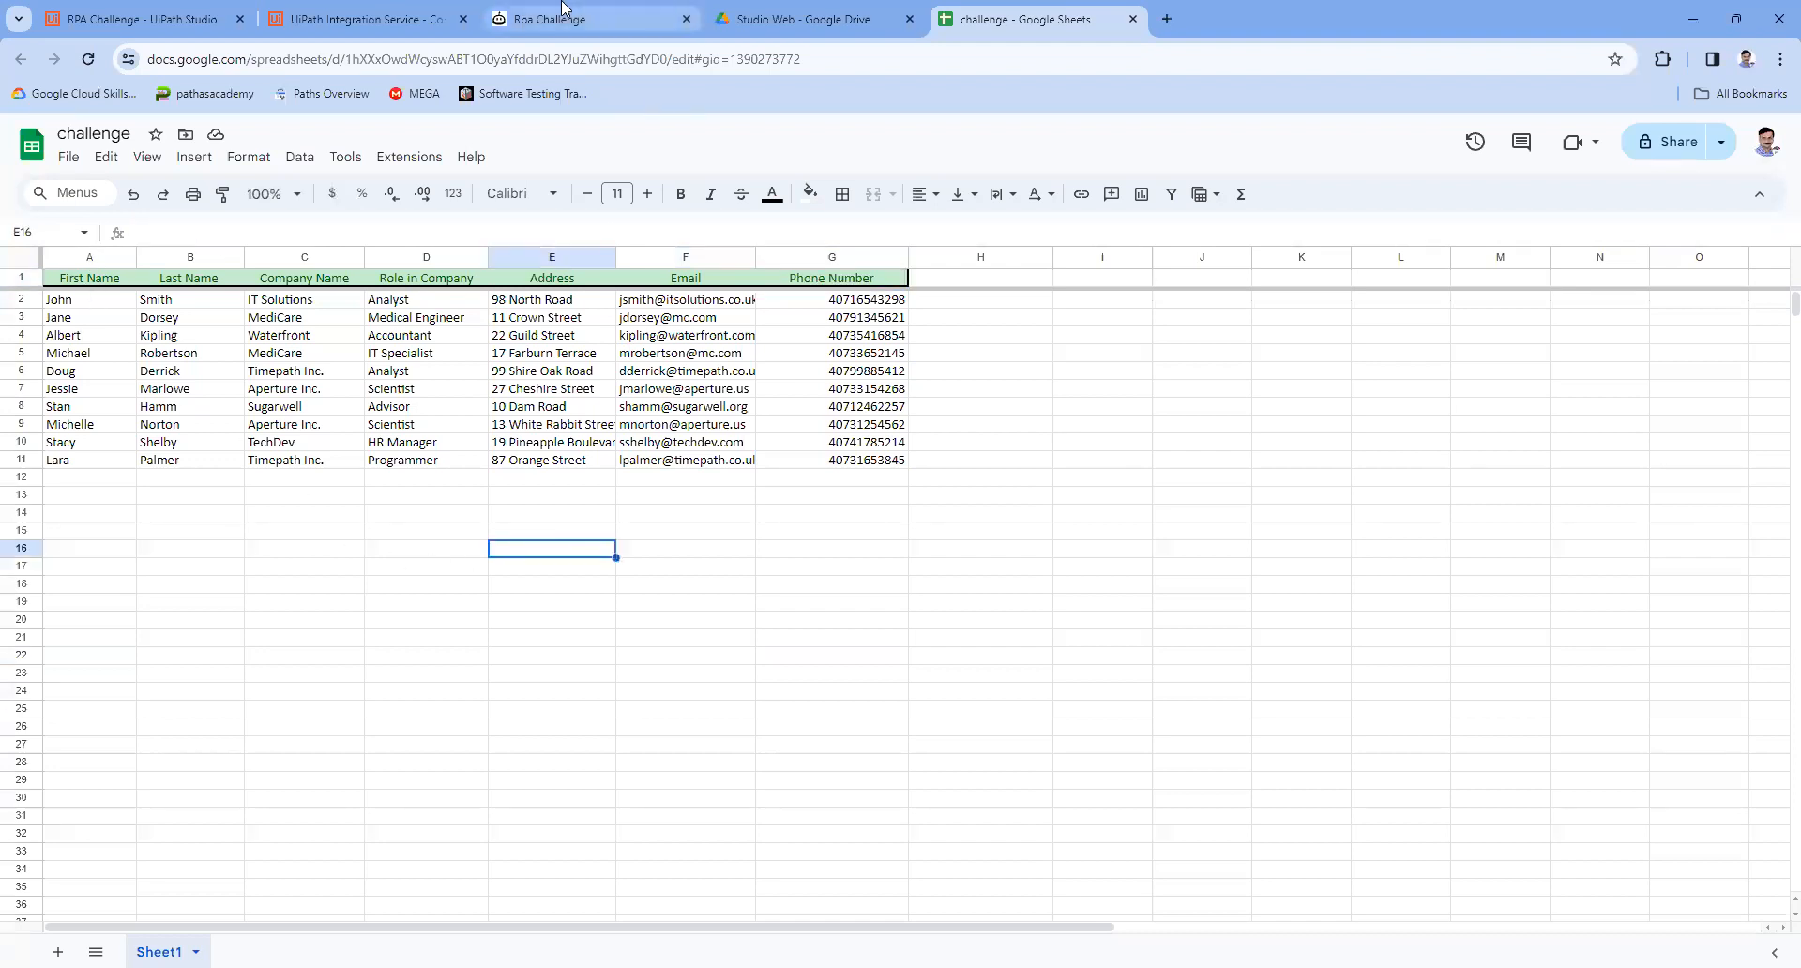
# Step: Return to UiPath Studio and set the seventh Type Into activity's text to the expression CurrentRow("Phone Number").ToString
pyautogui.click(140, 19)
pyautogui.click(966, 775)
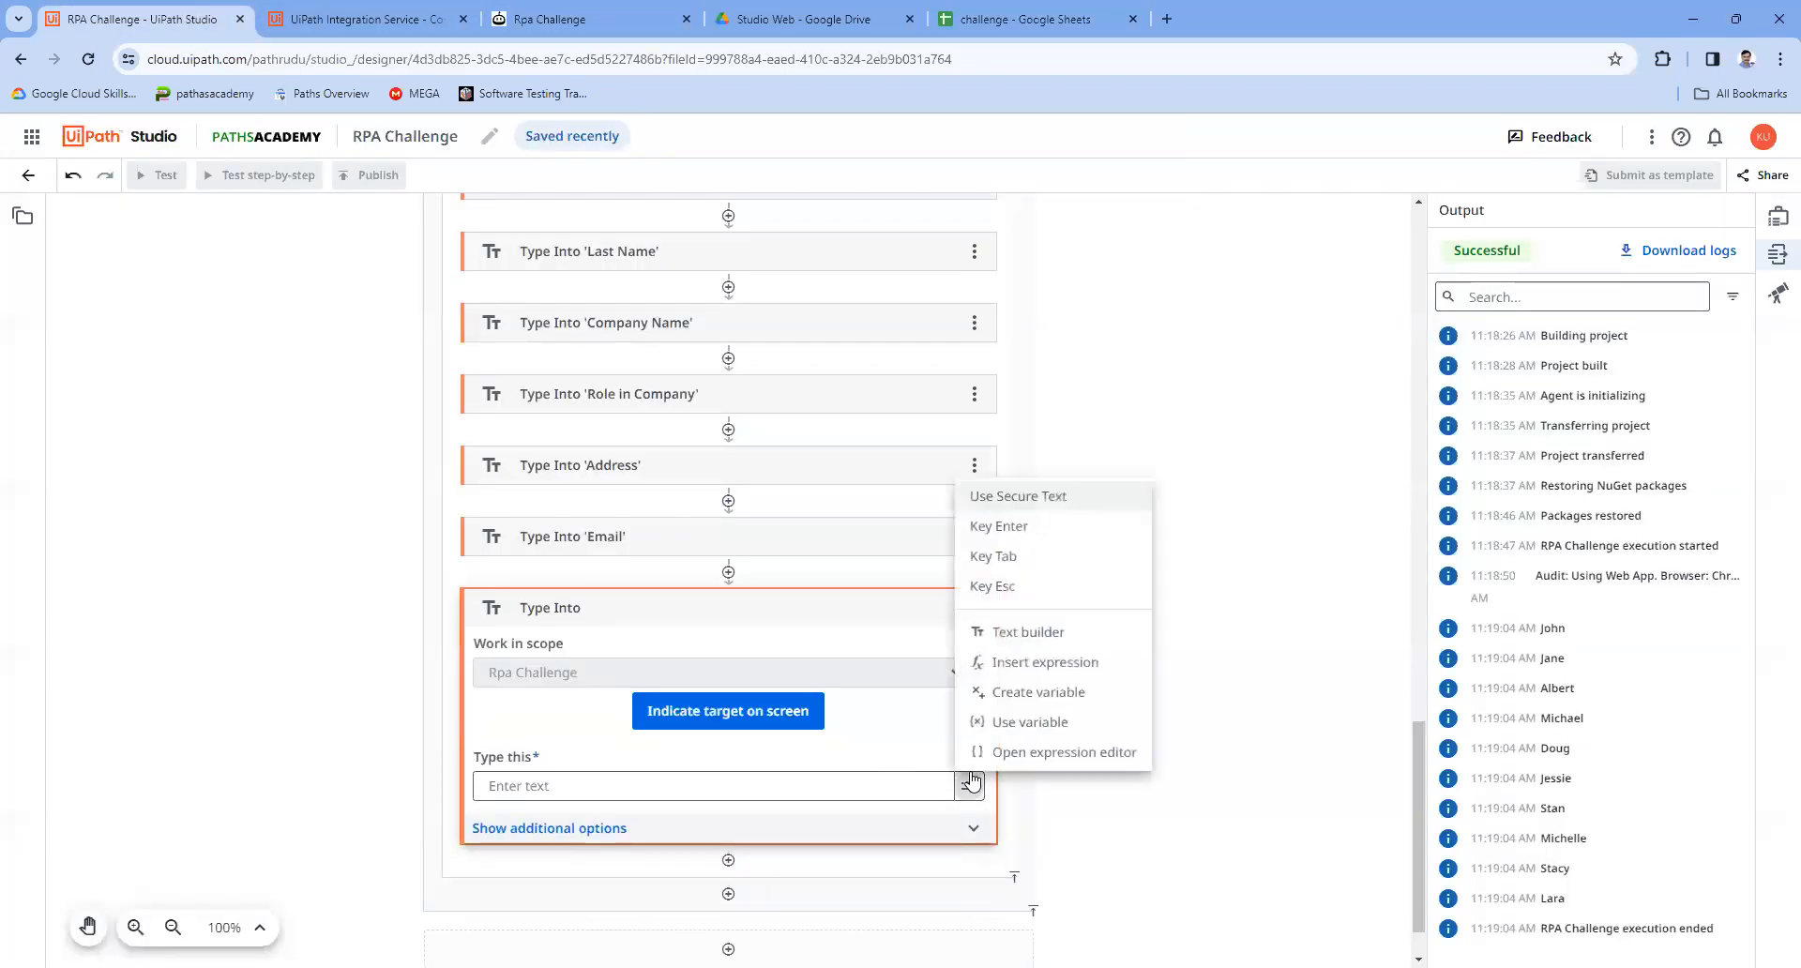
pyautogui.click(1046, 663)
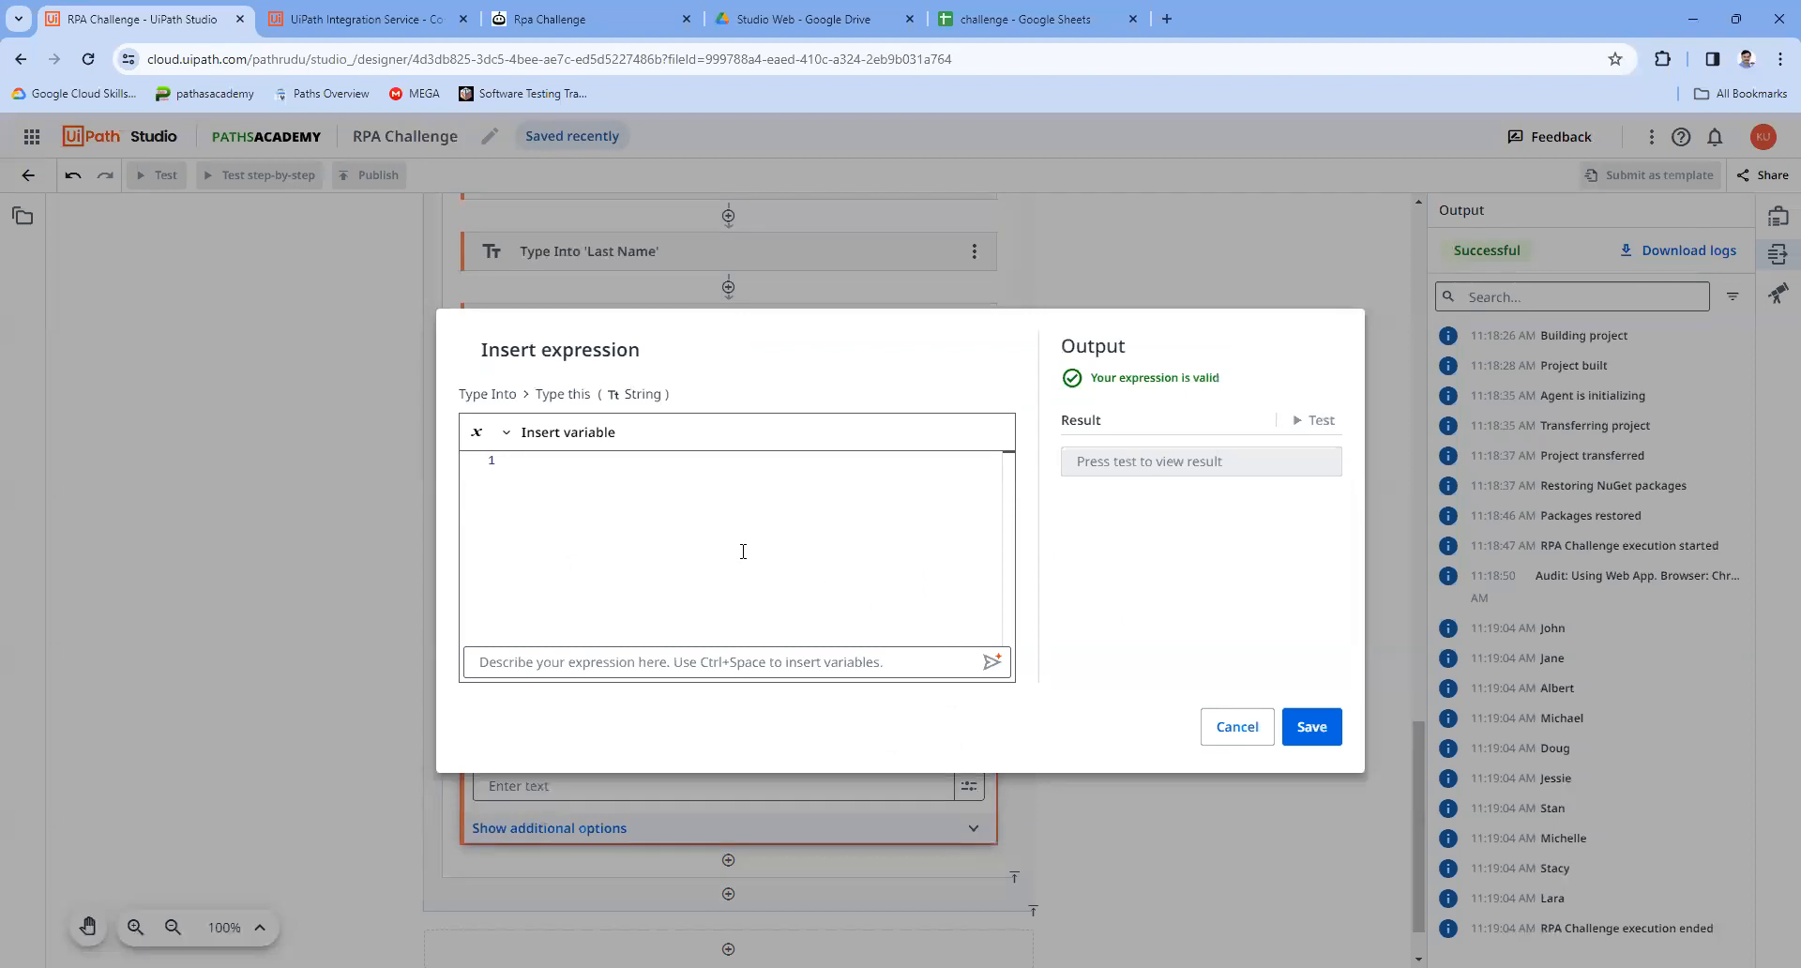
pyautogui.write('currentRow')
pyautogui.write('()')
pyautogui.write('"Phone Number')
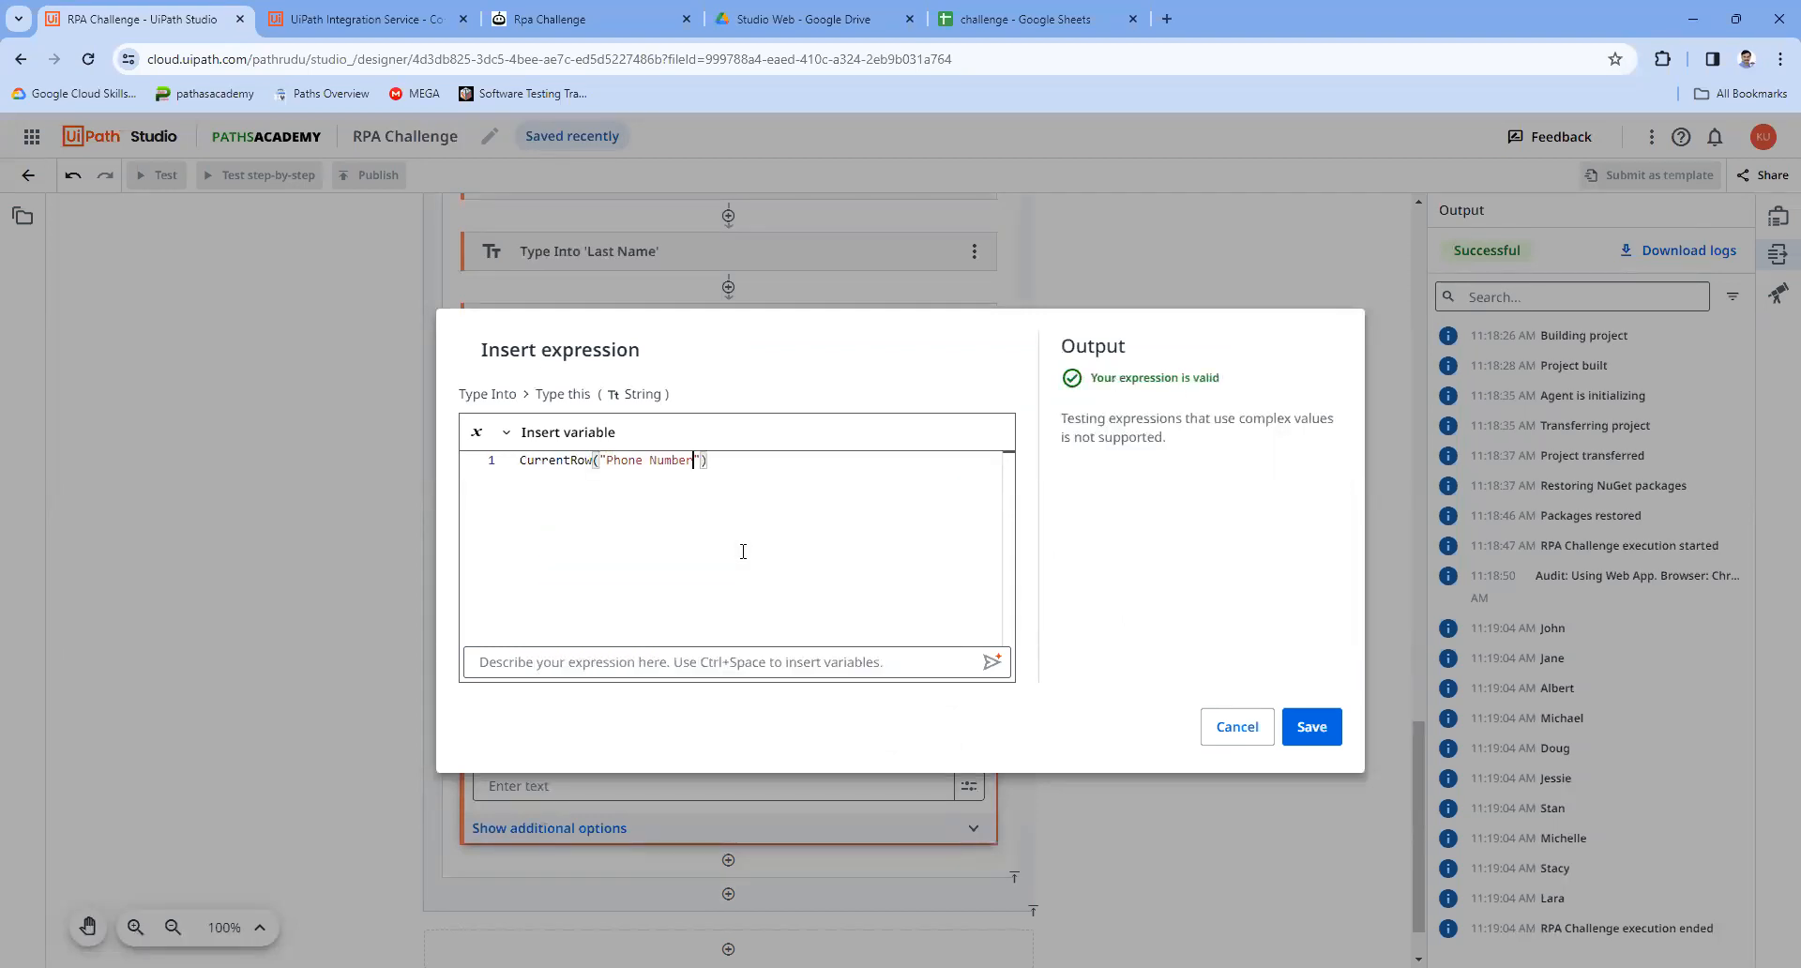
pyautogui.write('.tosd')
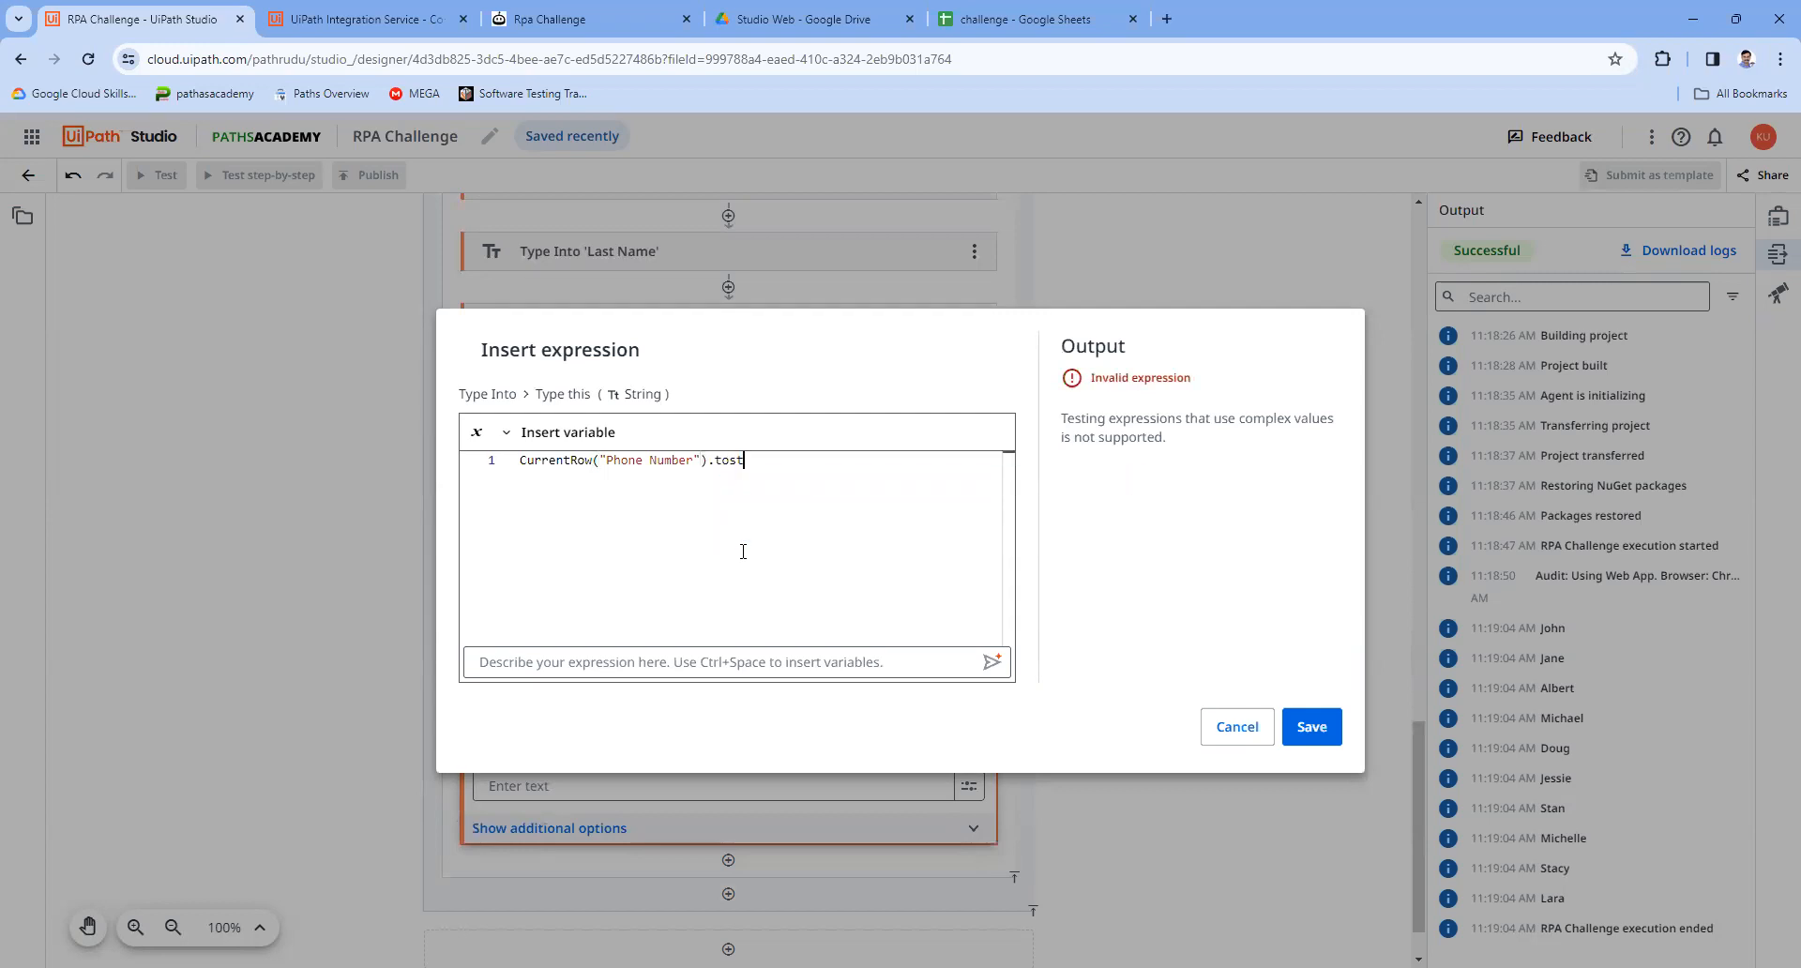
pyautogui.press('Return')
pyautogui.click(1312, 726)
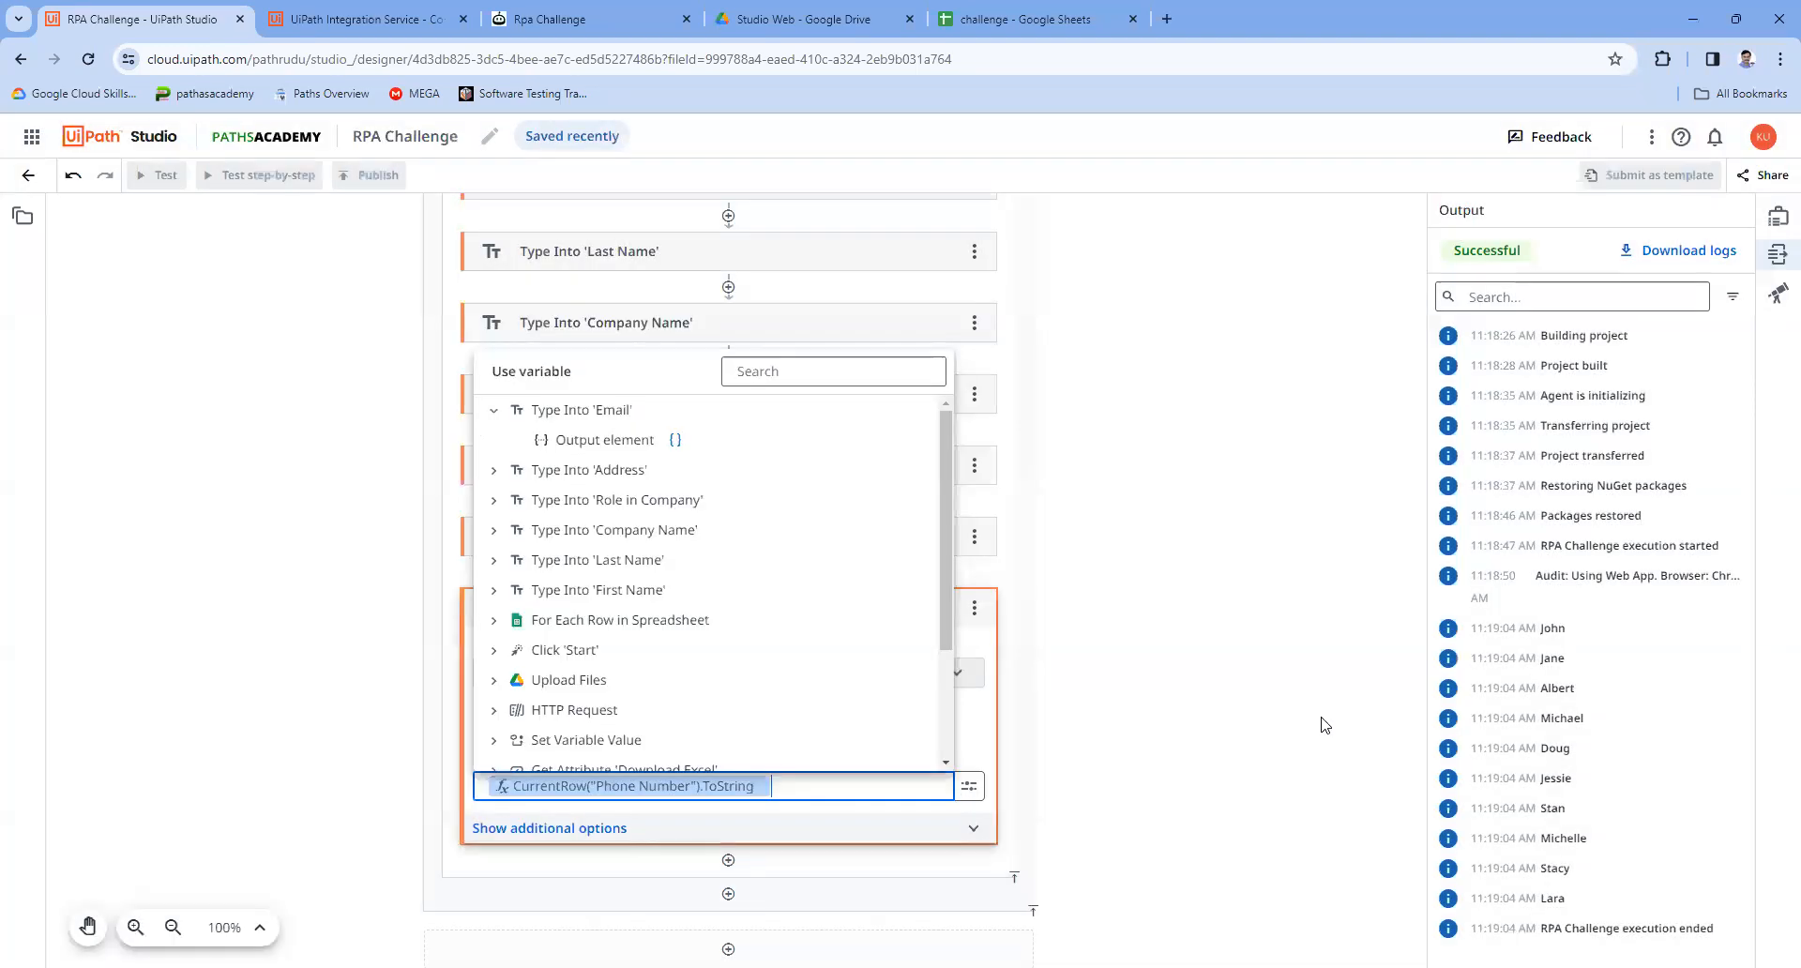
# Step: Set the Phone Number field of the RPA Challenge form as the seventh Type Into activity's target
pyautogui.click(715, 728)
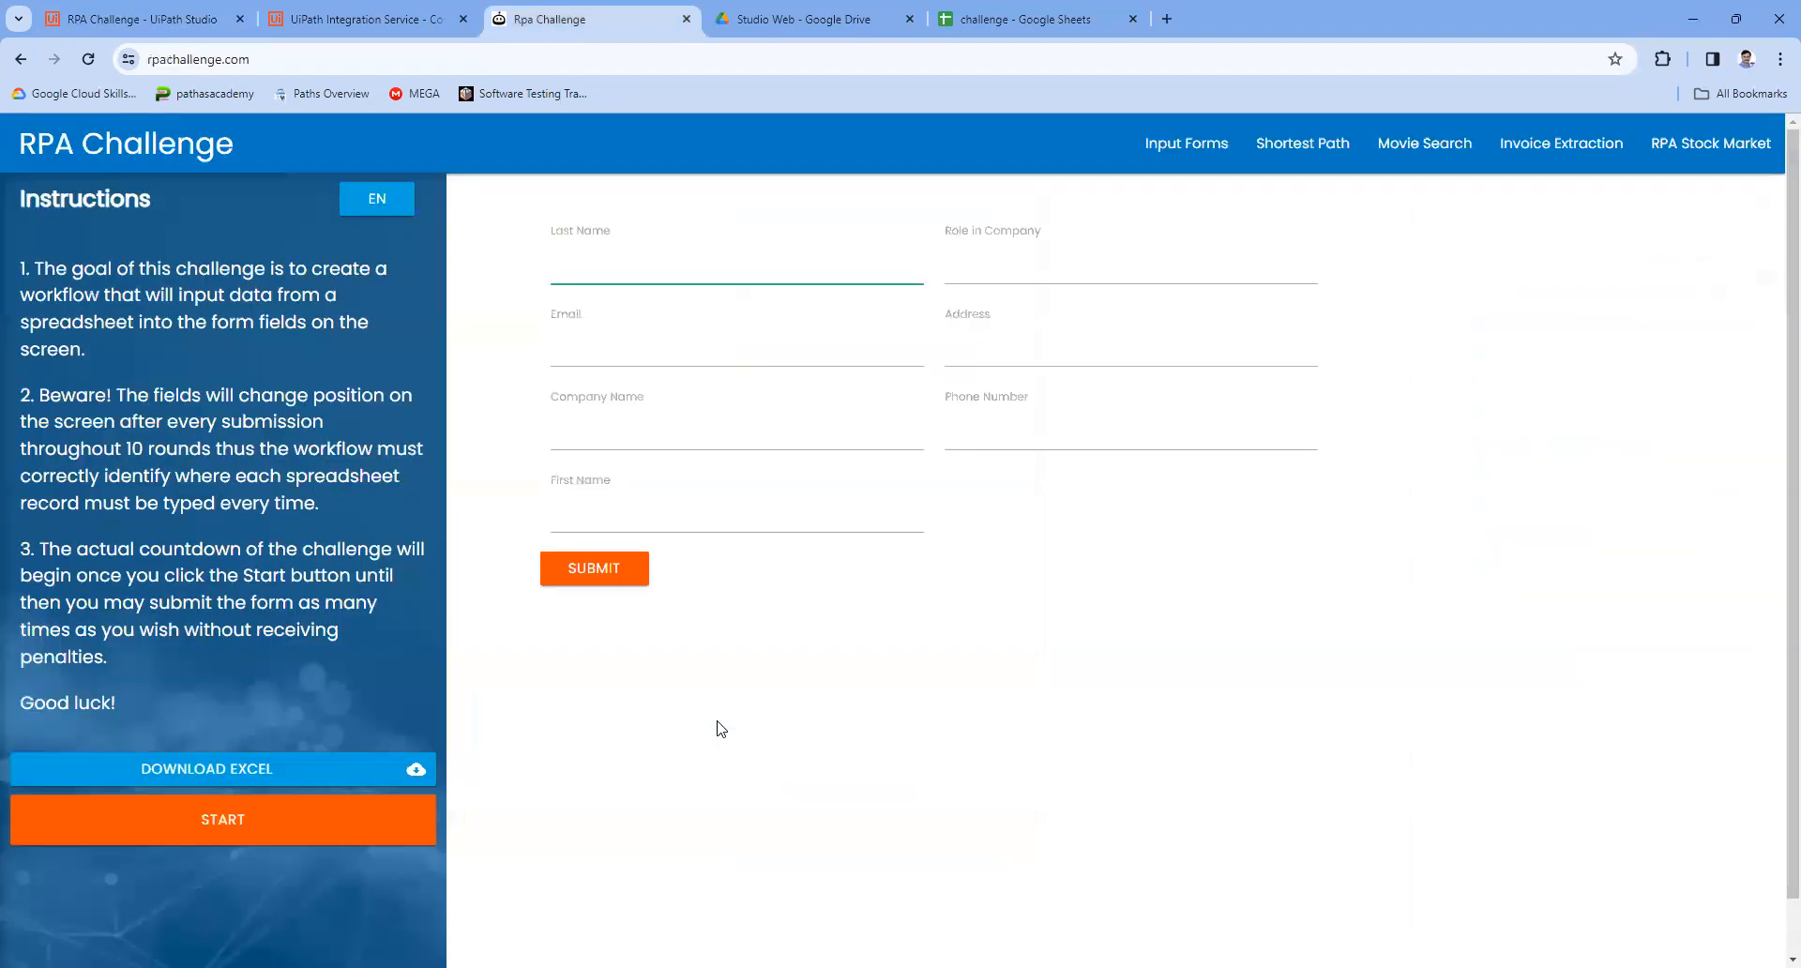
pyautogui.click(1033, 449)
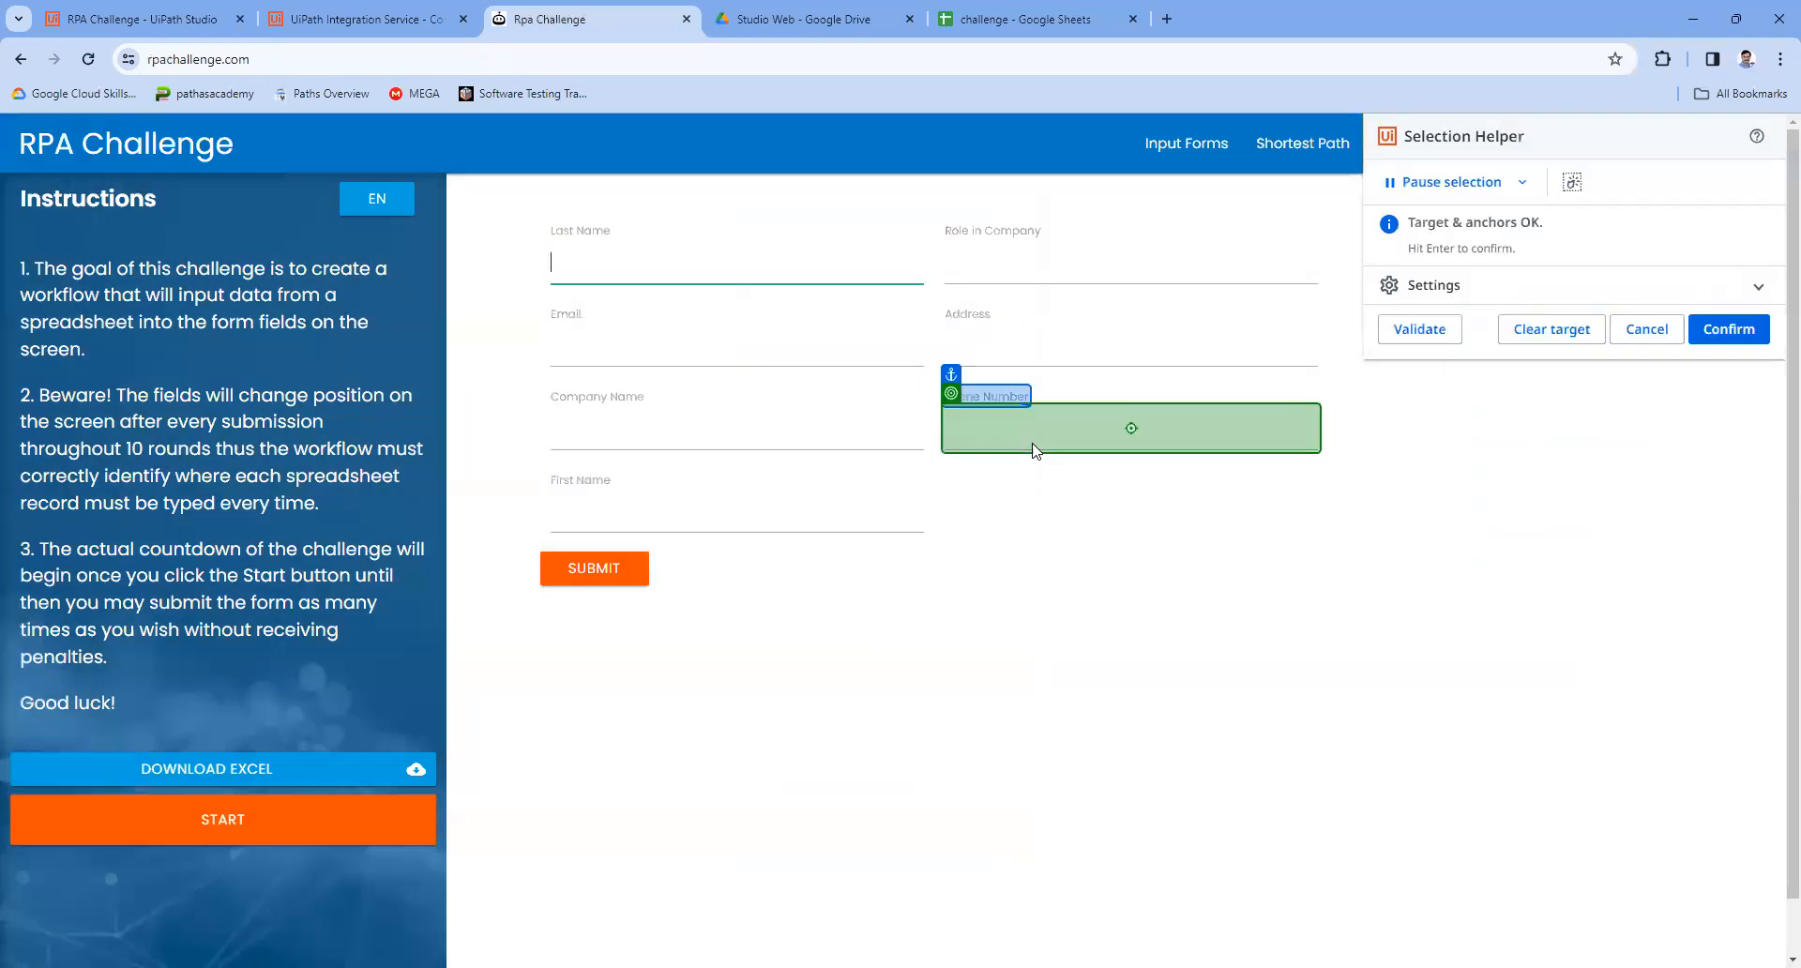
pyautogui.click(1729, 329)
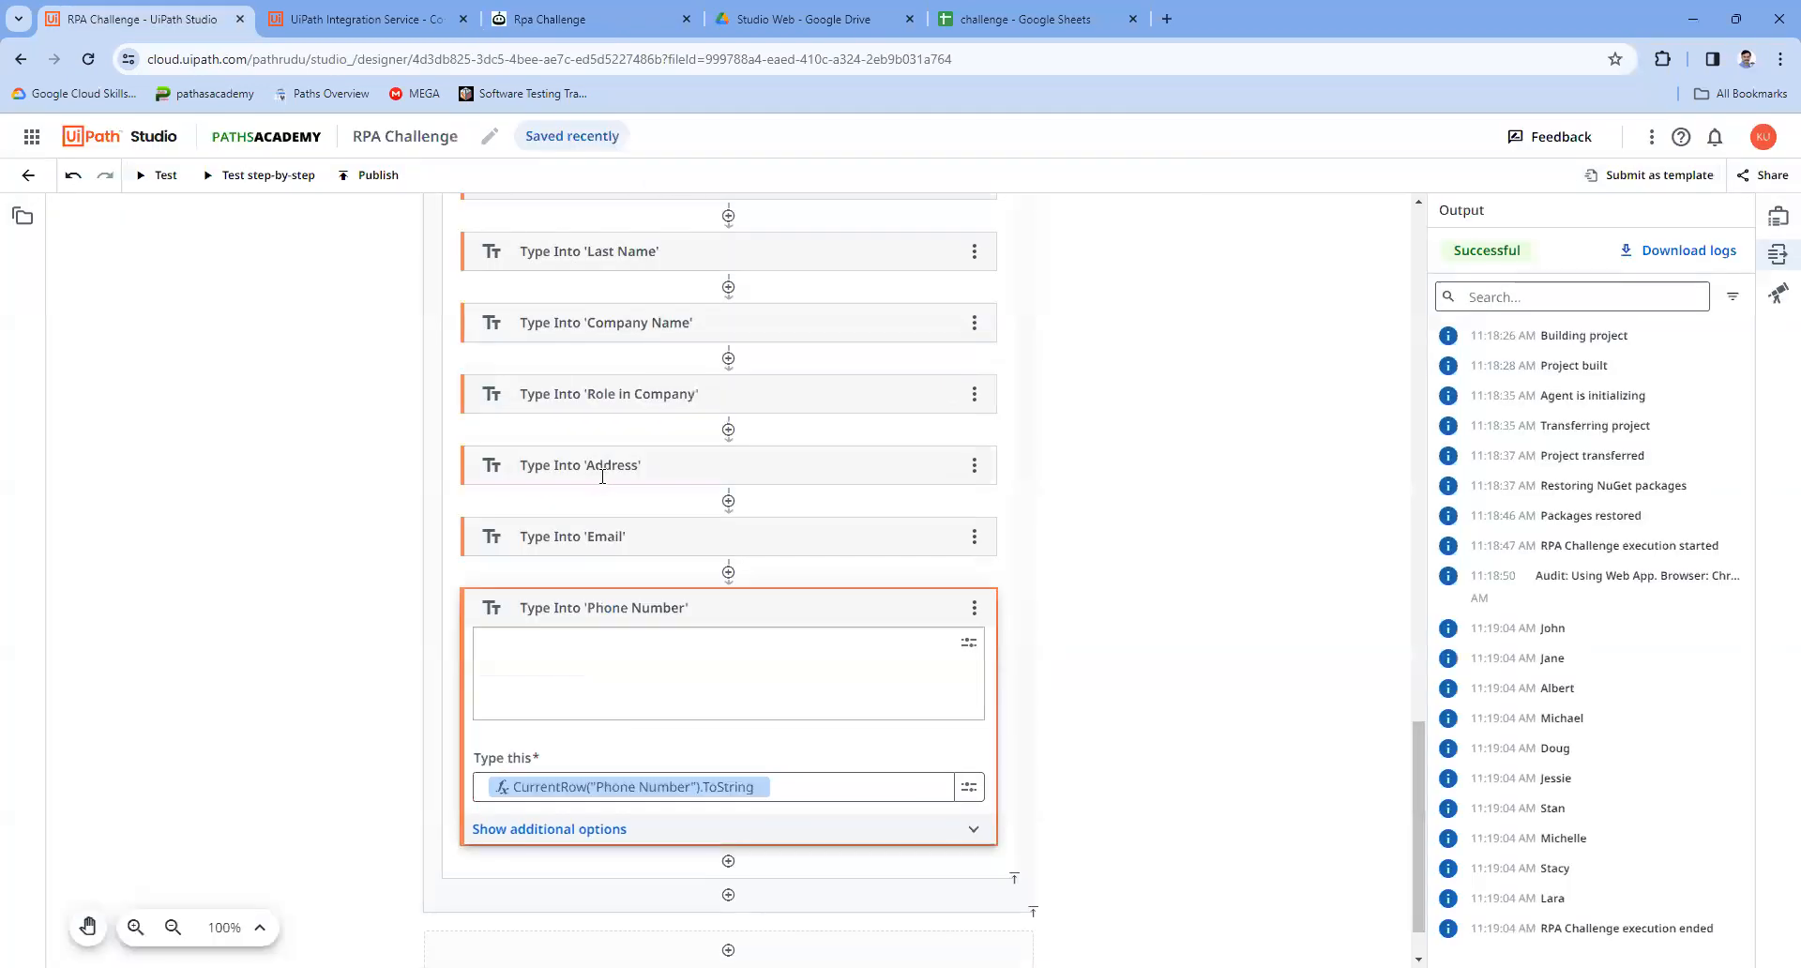
# Step: Add a Click activity below Type Into 'Phone Number' inside the loop, targeting the form's Submit button
pyautogui.click(728, 861)
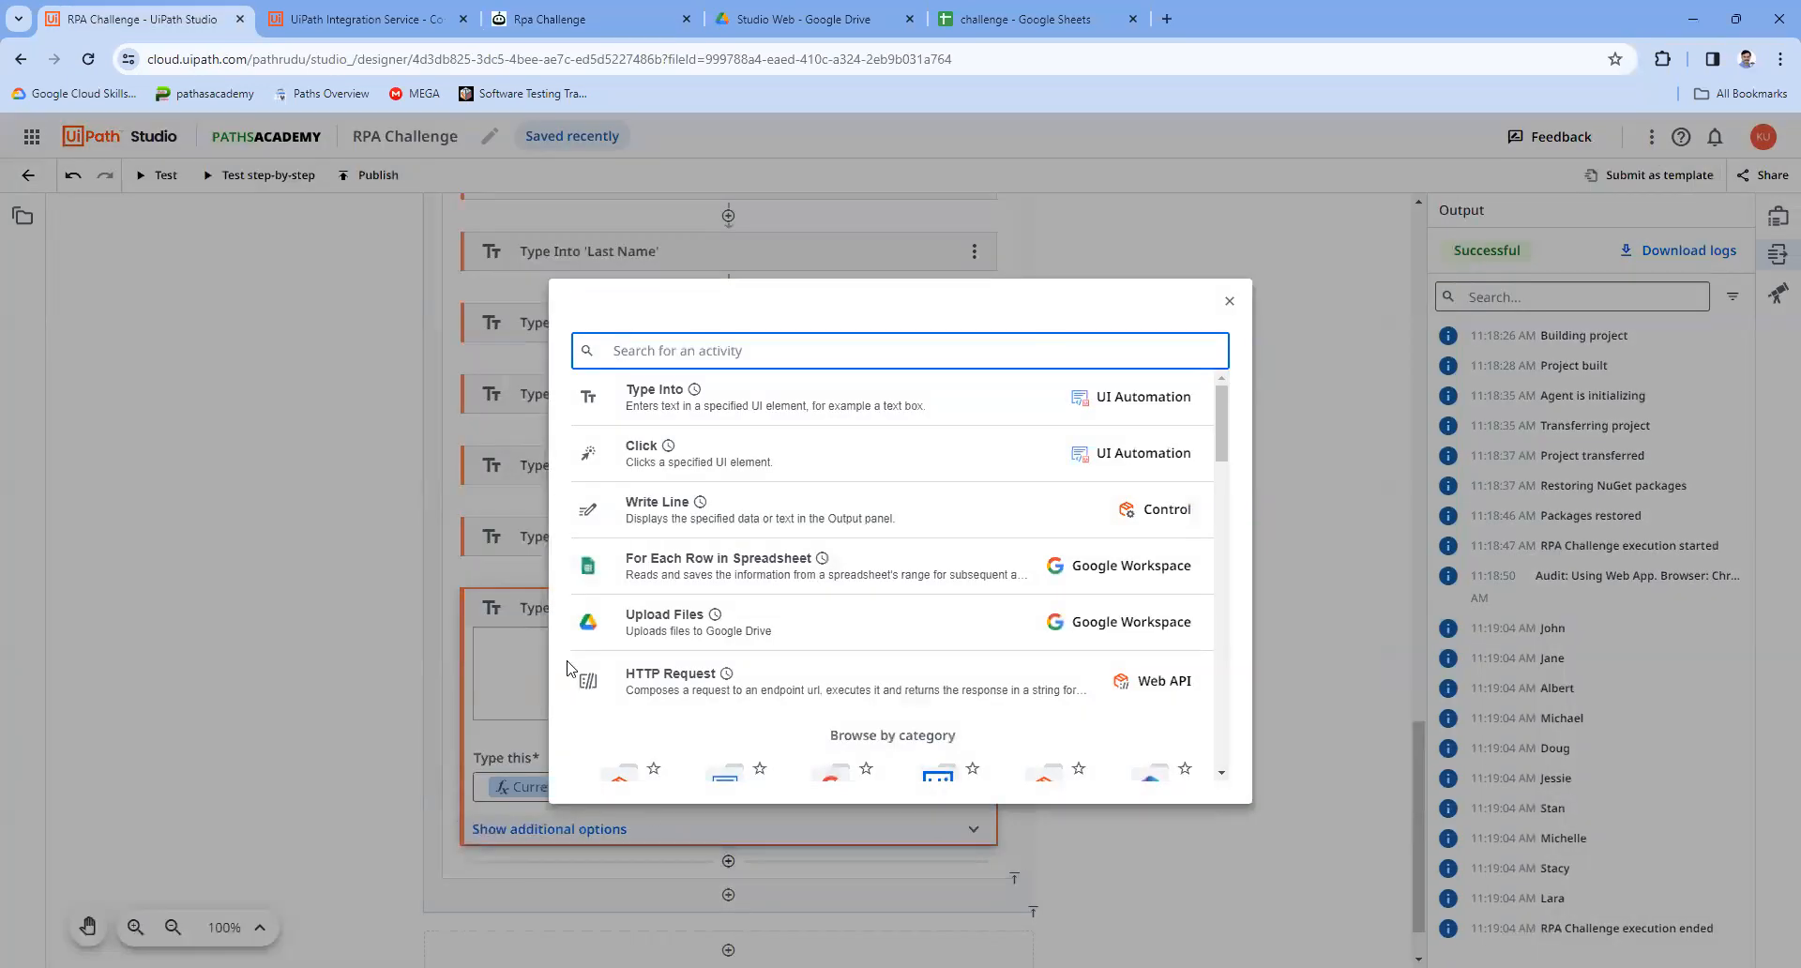
pyautogui.click(770, 457)
pyautogui.click(704, 708)
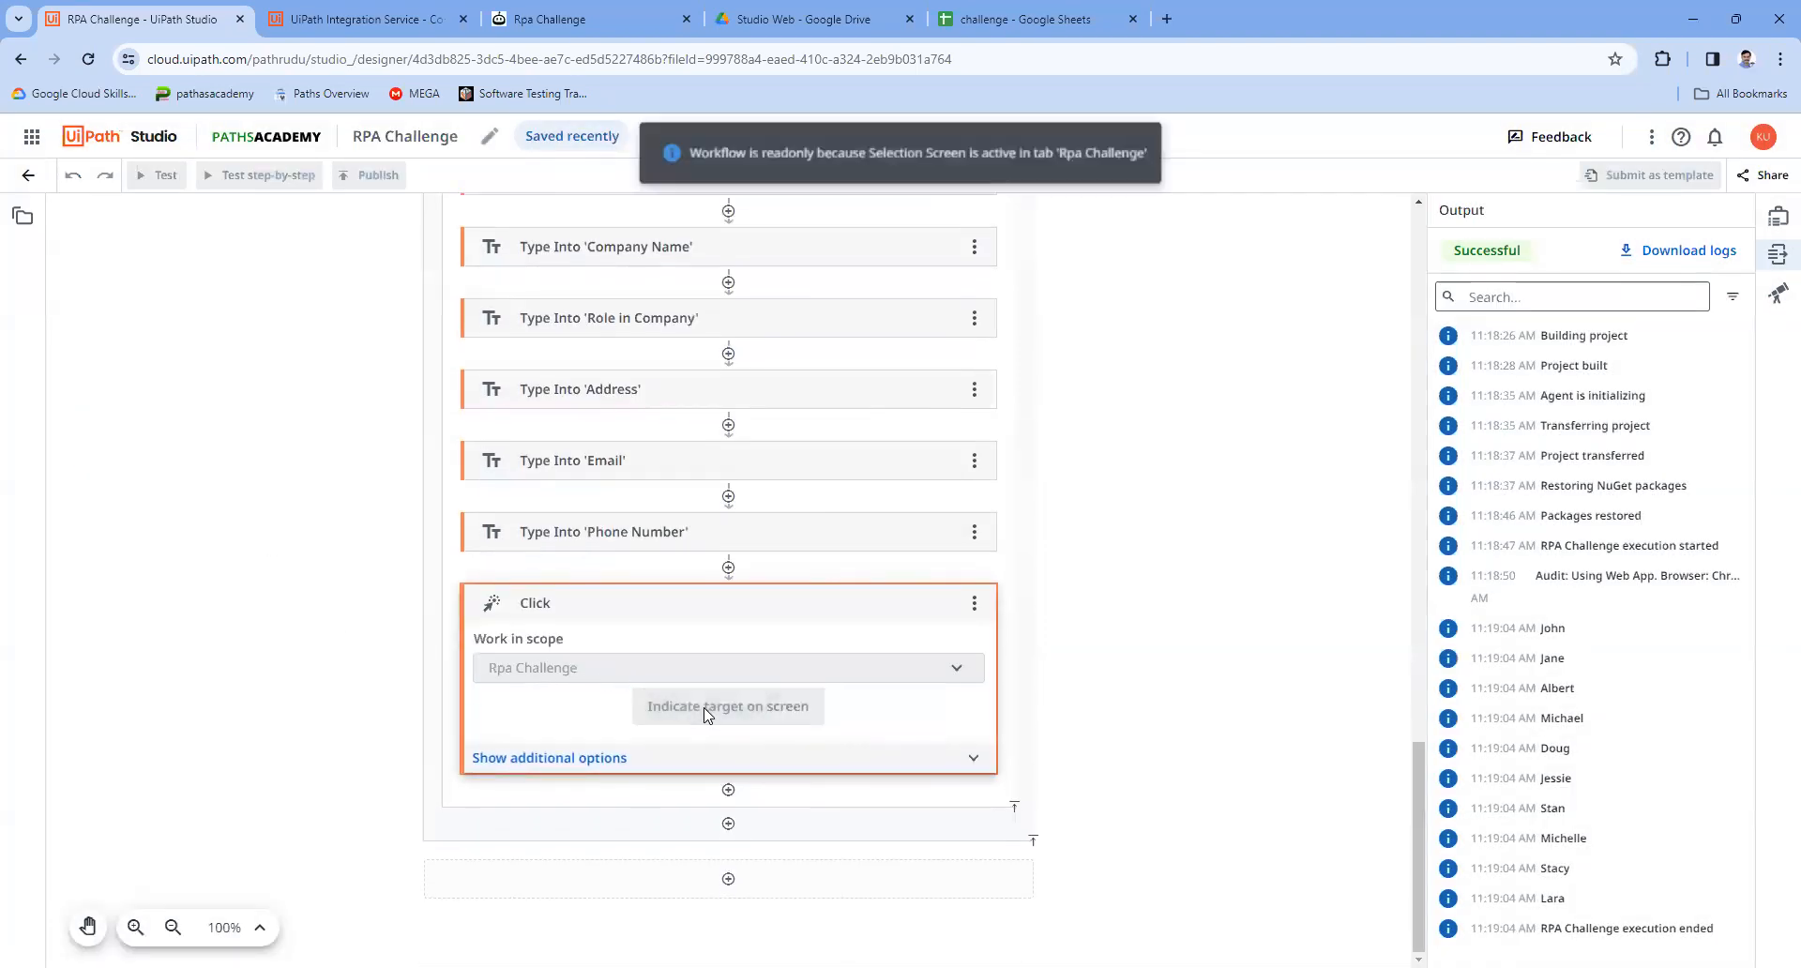
pyautogui.click(589, 579)
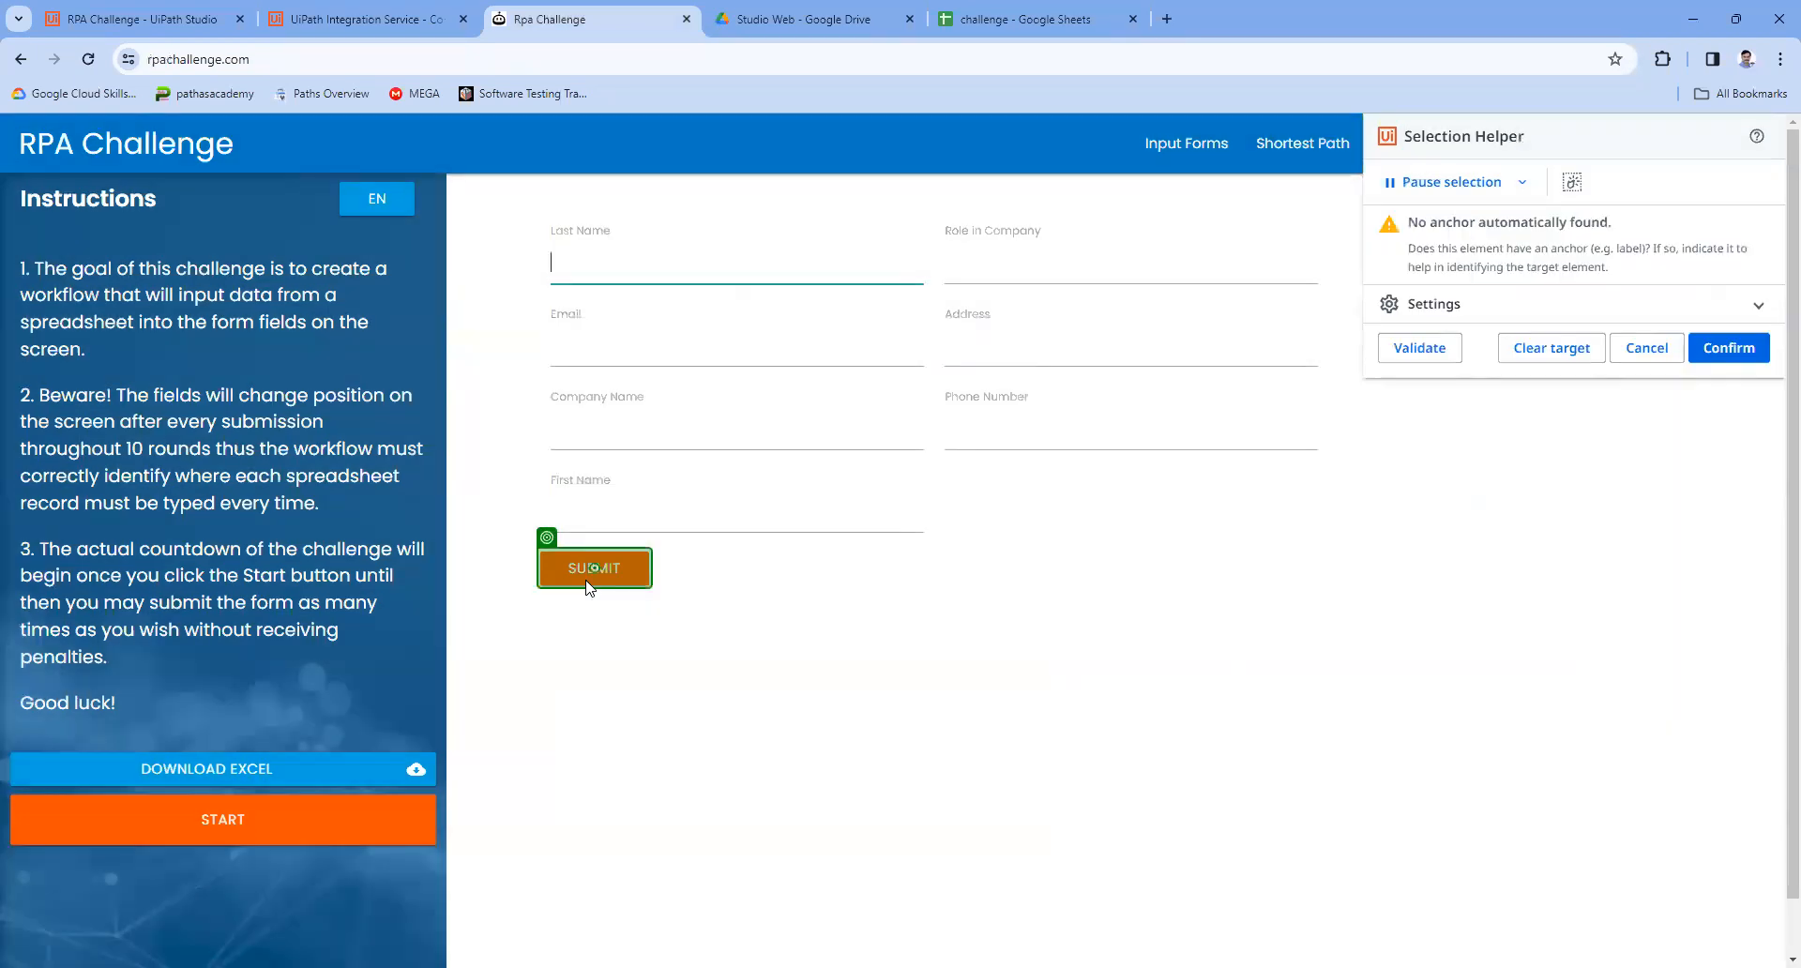
pyautogui.click(1729, 348)
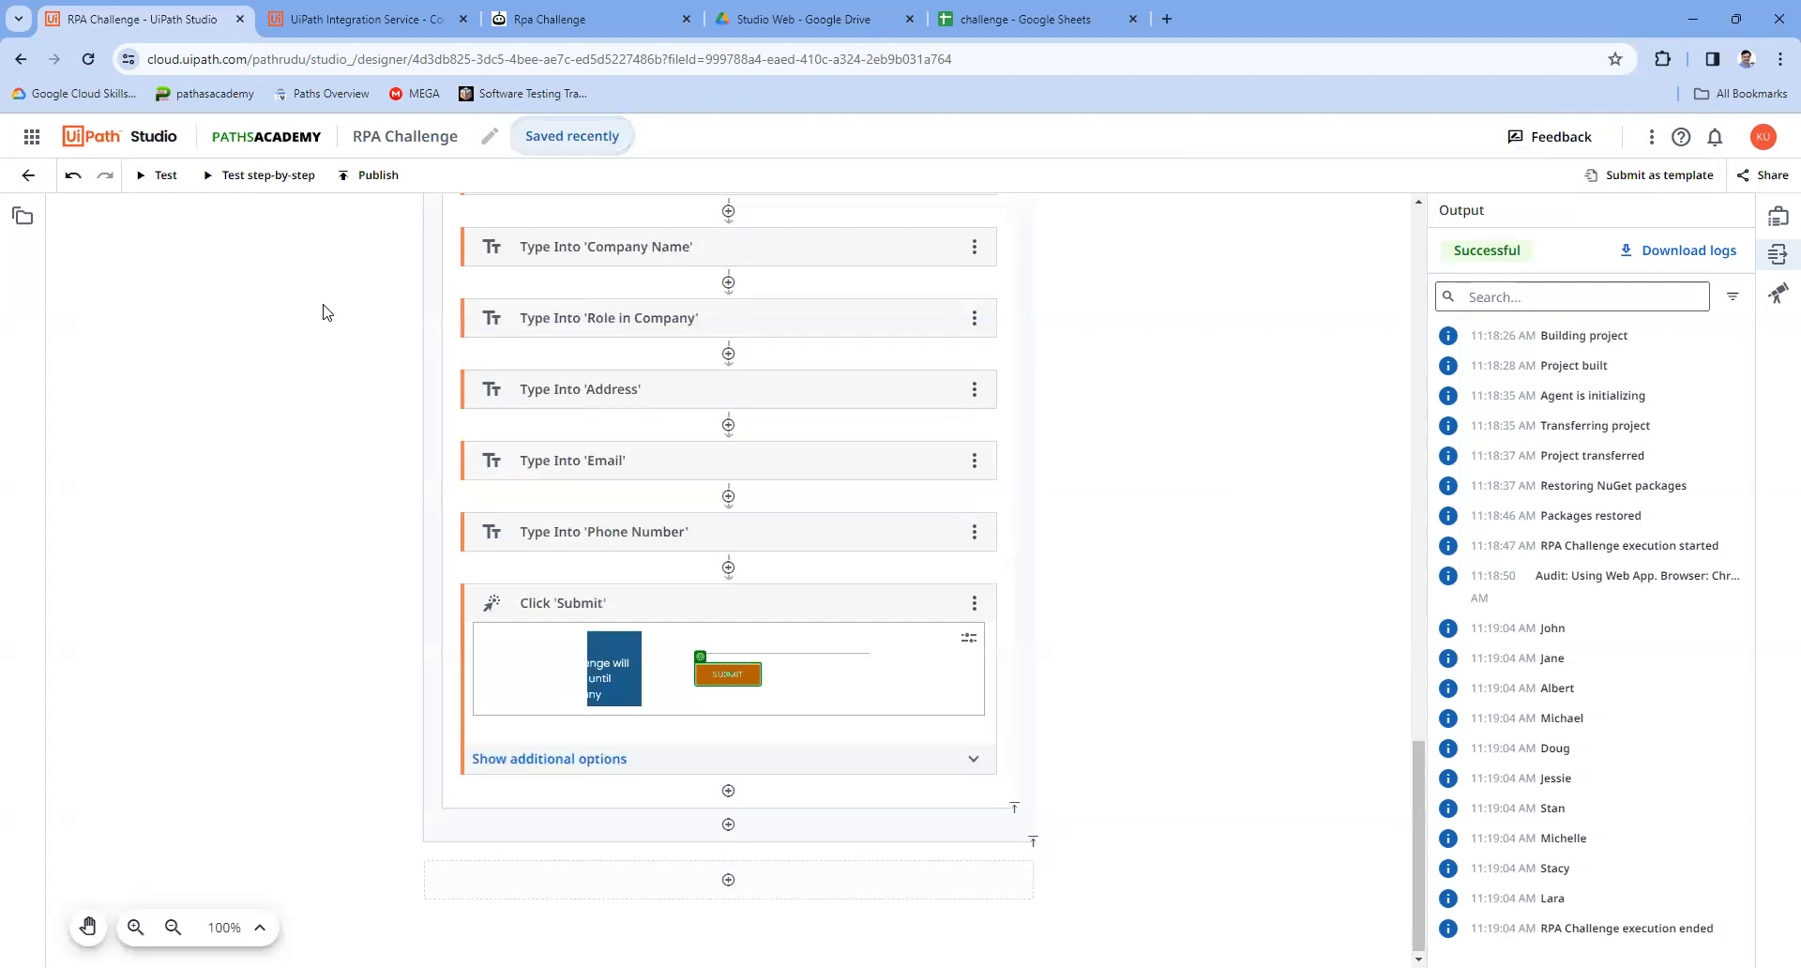
# Step: Close the challenge spreadsheet and start a test run of the RPA Challenge workflow in UiPath Studio
pyautogui.click(1132, 19)
pyautogui.click(413, 15)
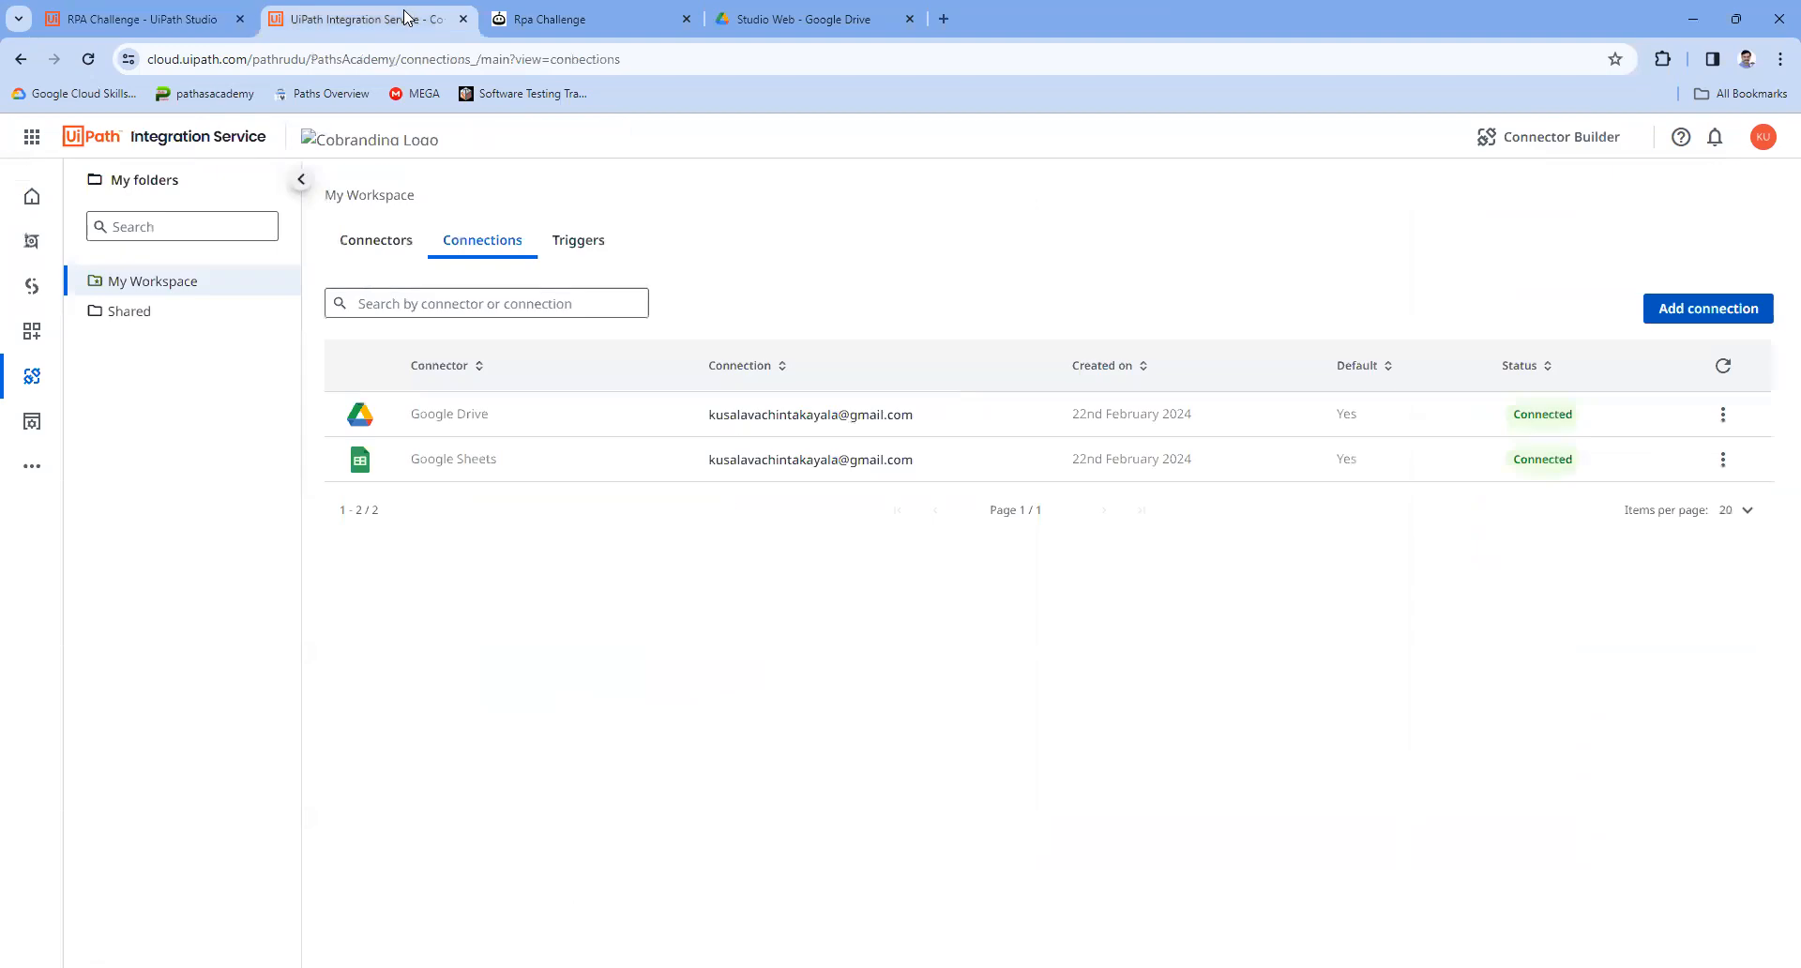
pyautogui.click(132, 16)
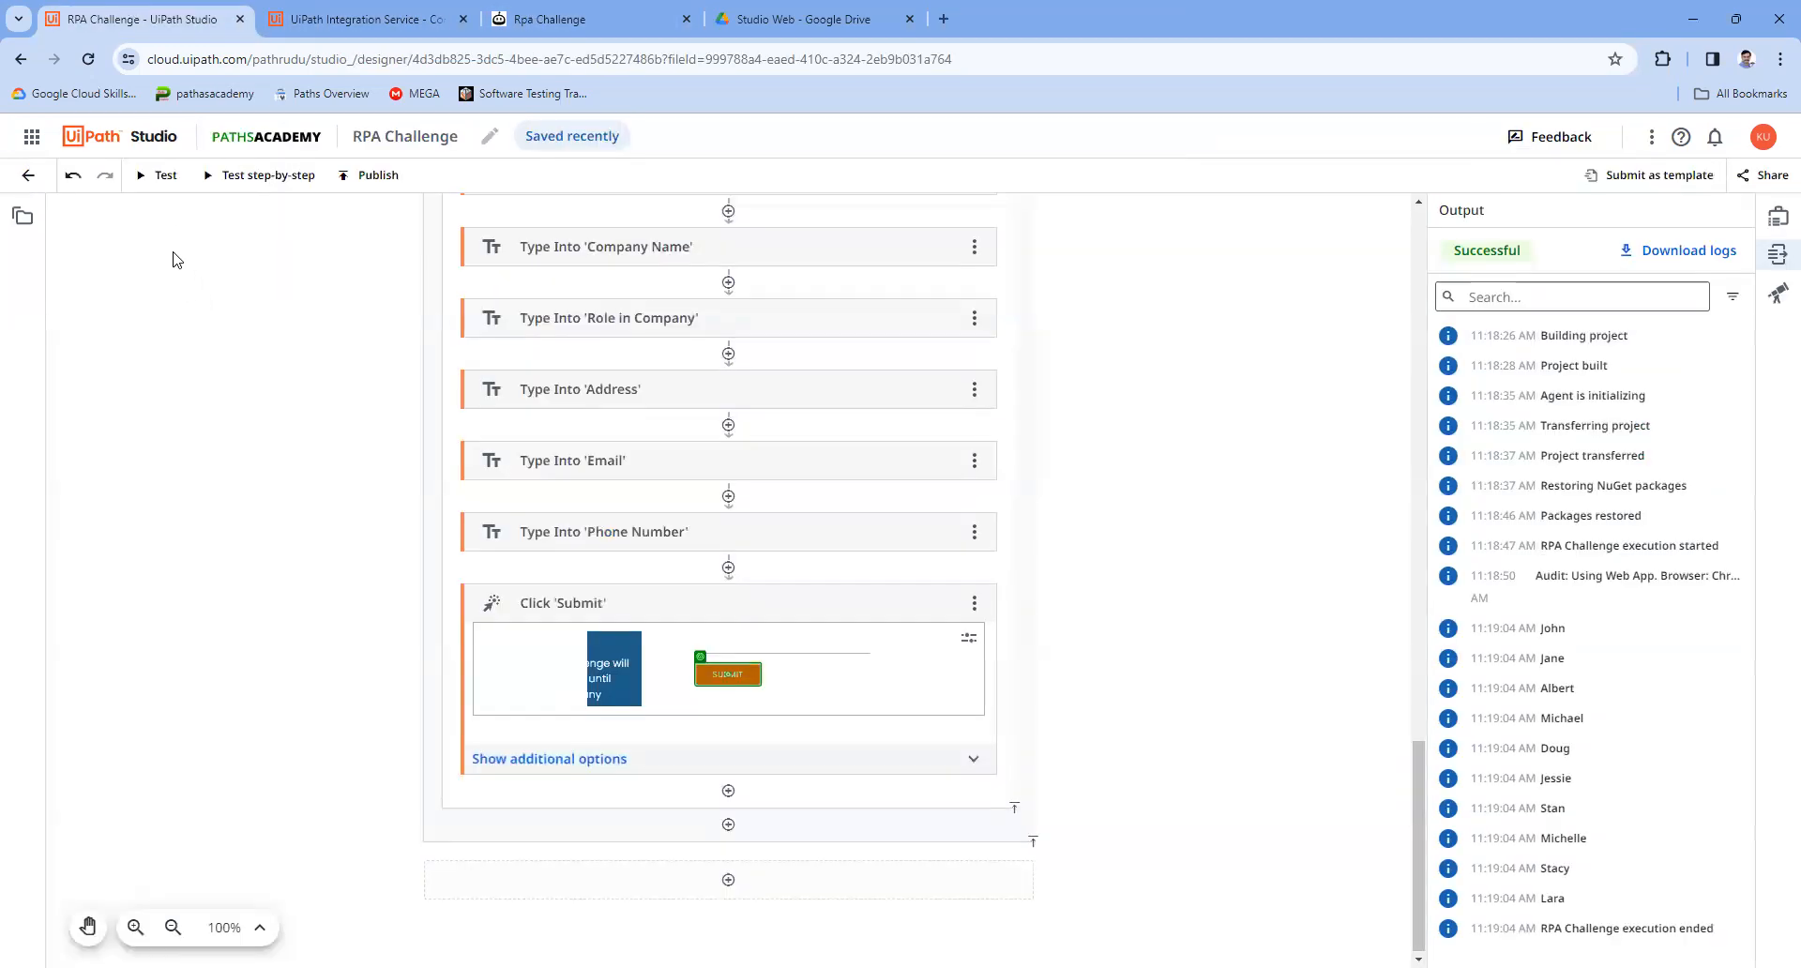
pyautogui.click(152, 175)
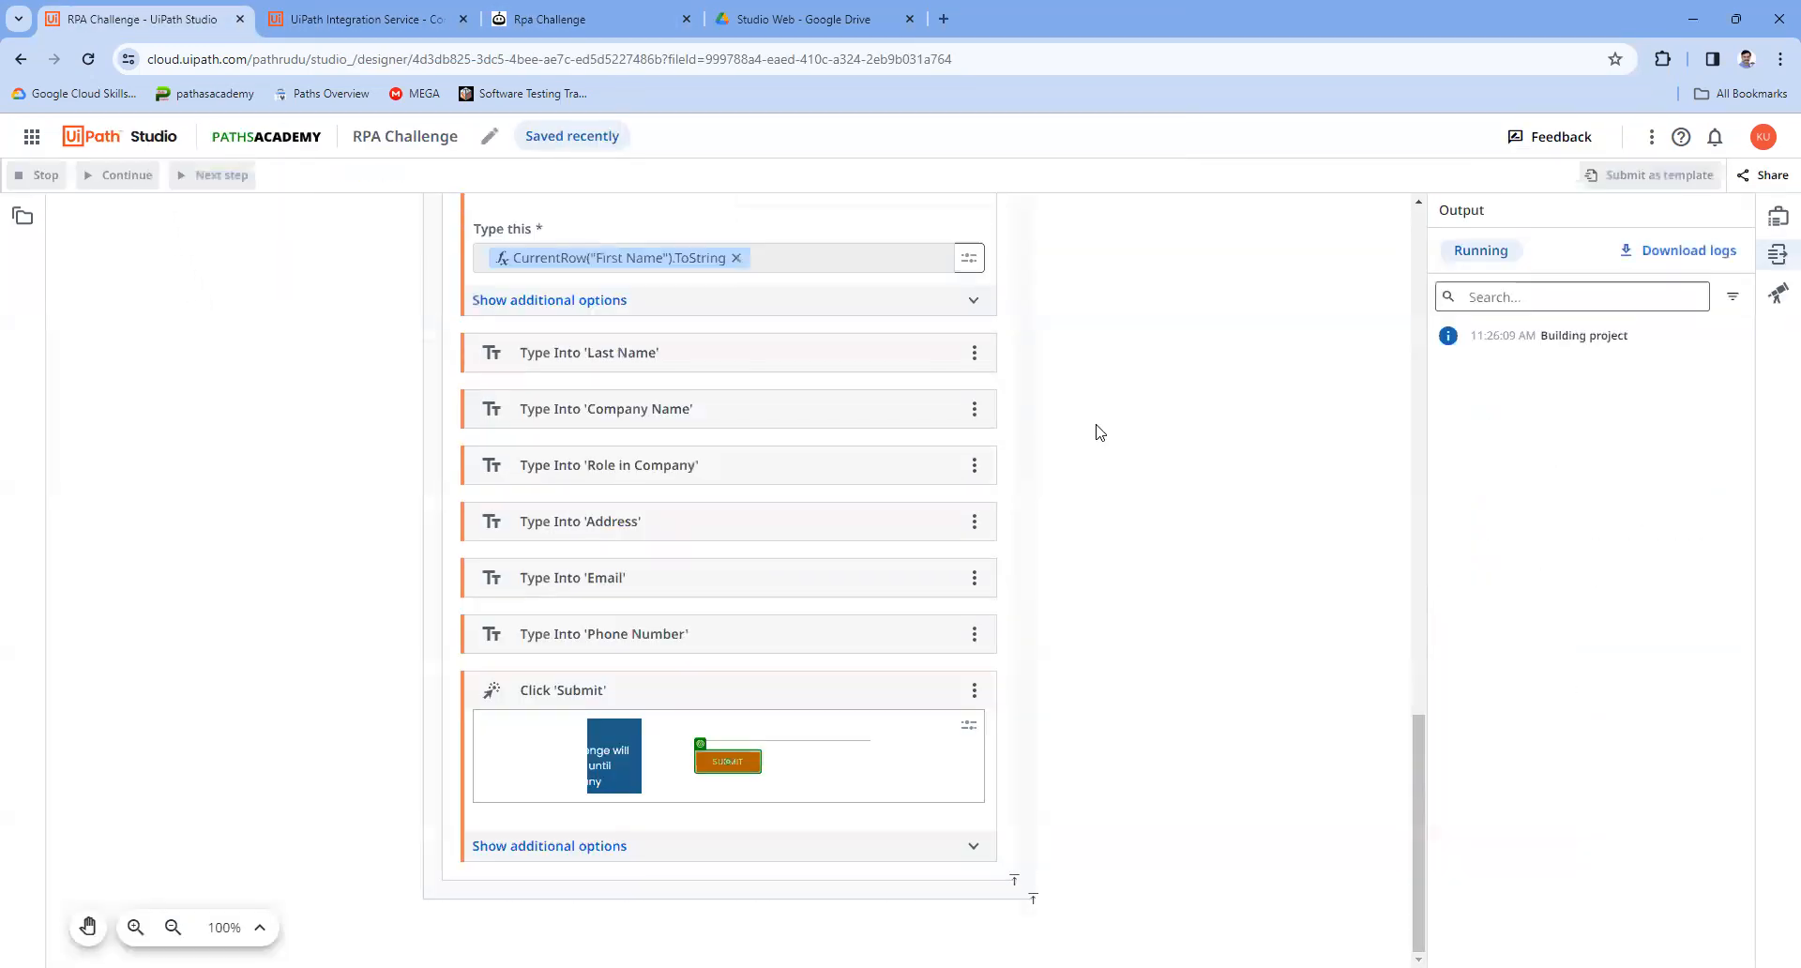
# Step: Check the challenge spreadsheet in Google Drive's Studio Web folder, close it, and return to UiPath Studio
pyautogui.click(830, 12)
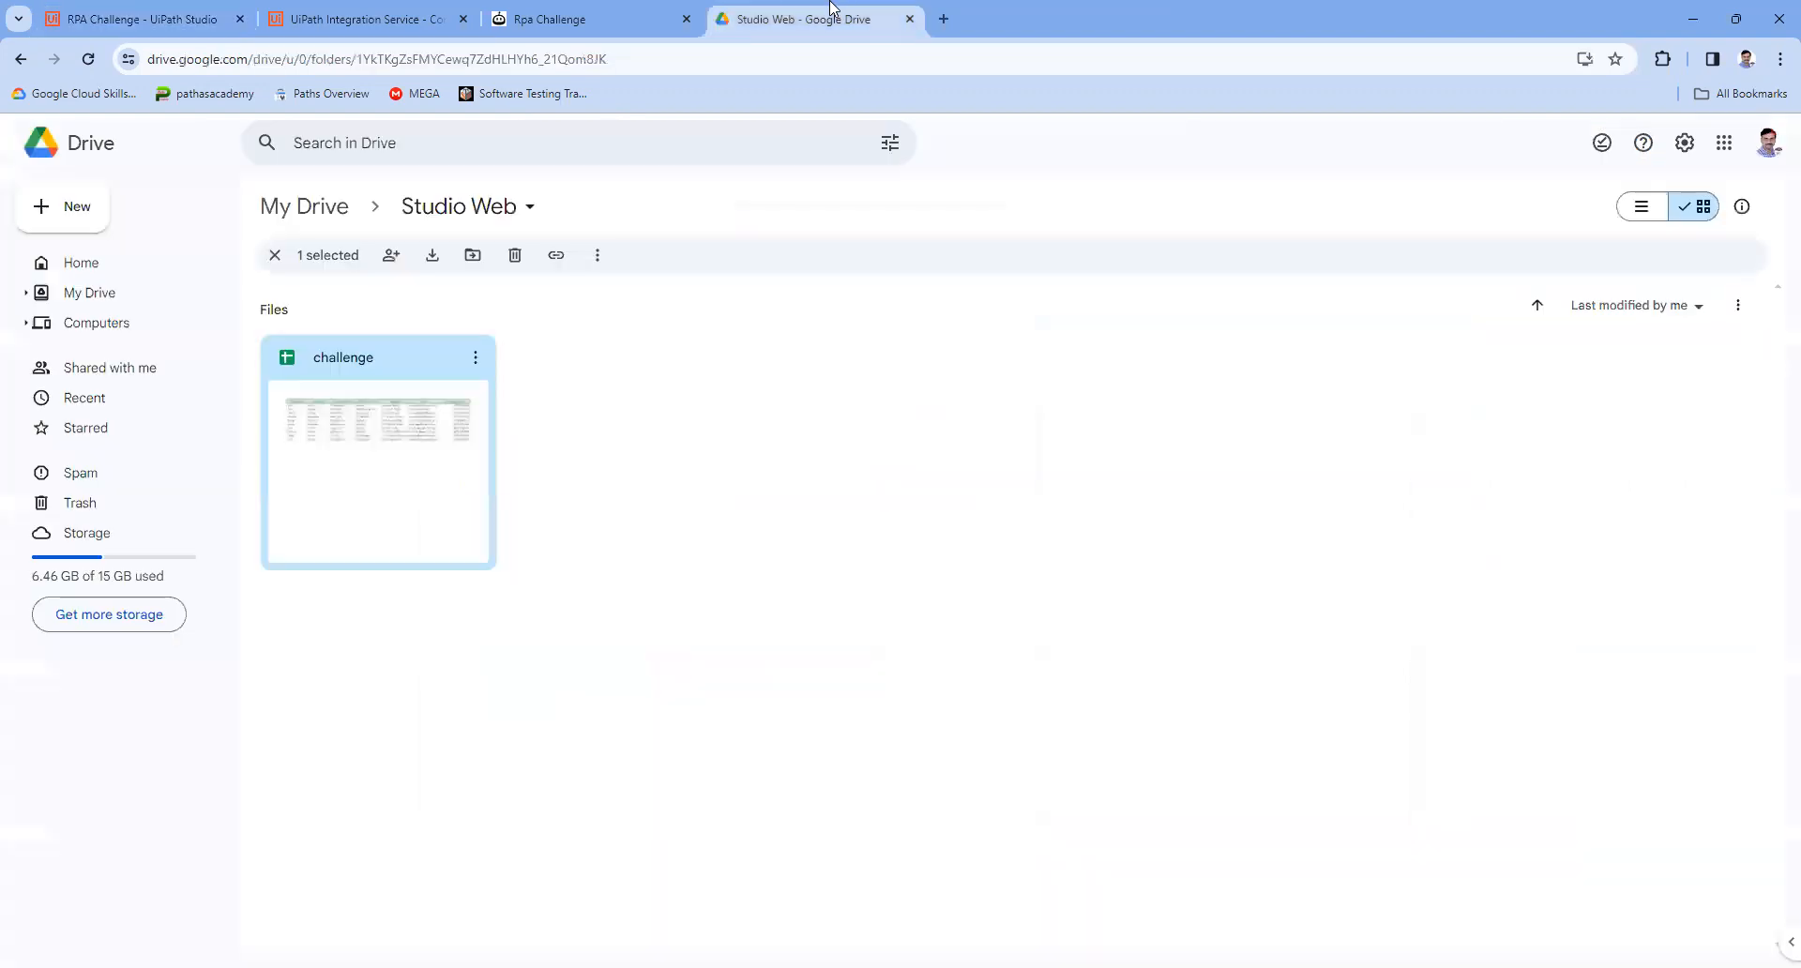
pyautogui.doubleClick(413, 479)
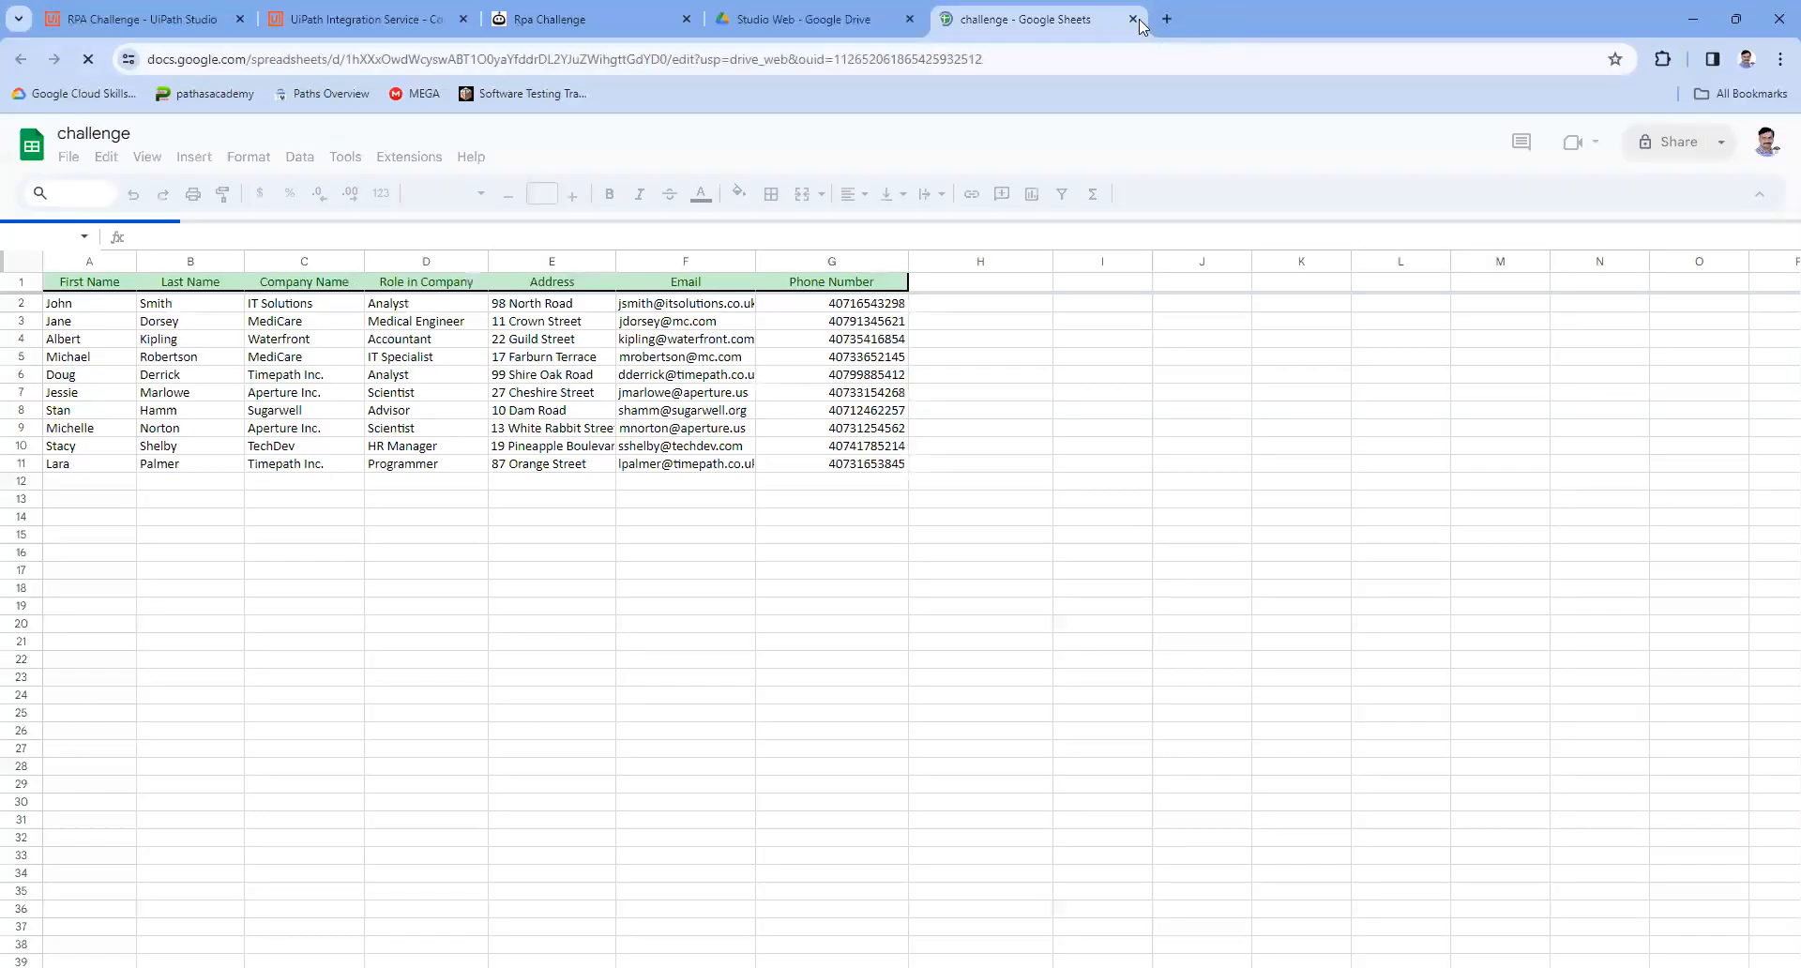
pyautogui.click(1133, 19)
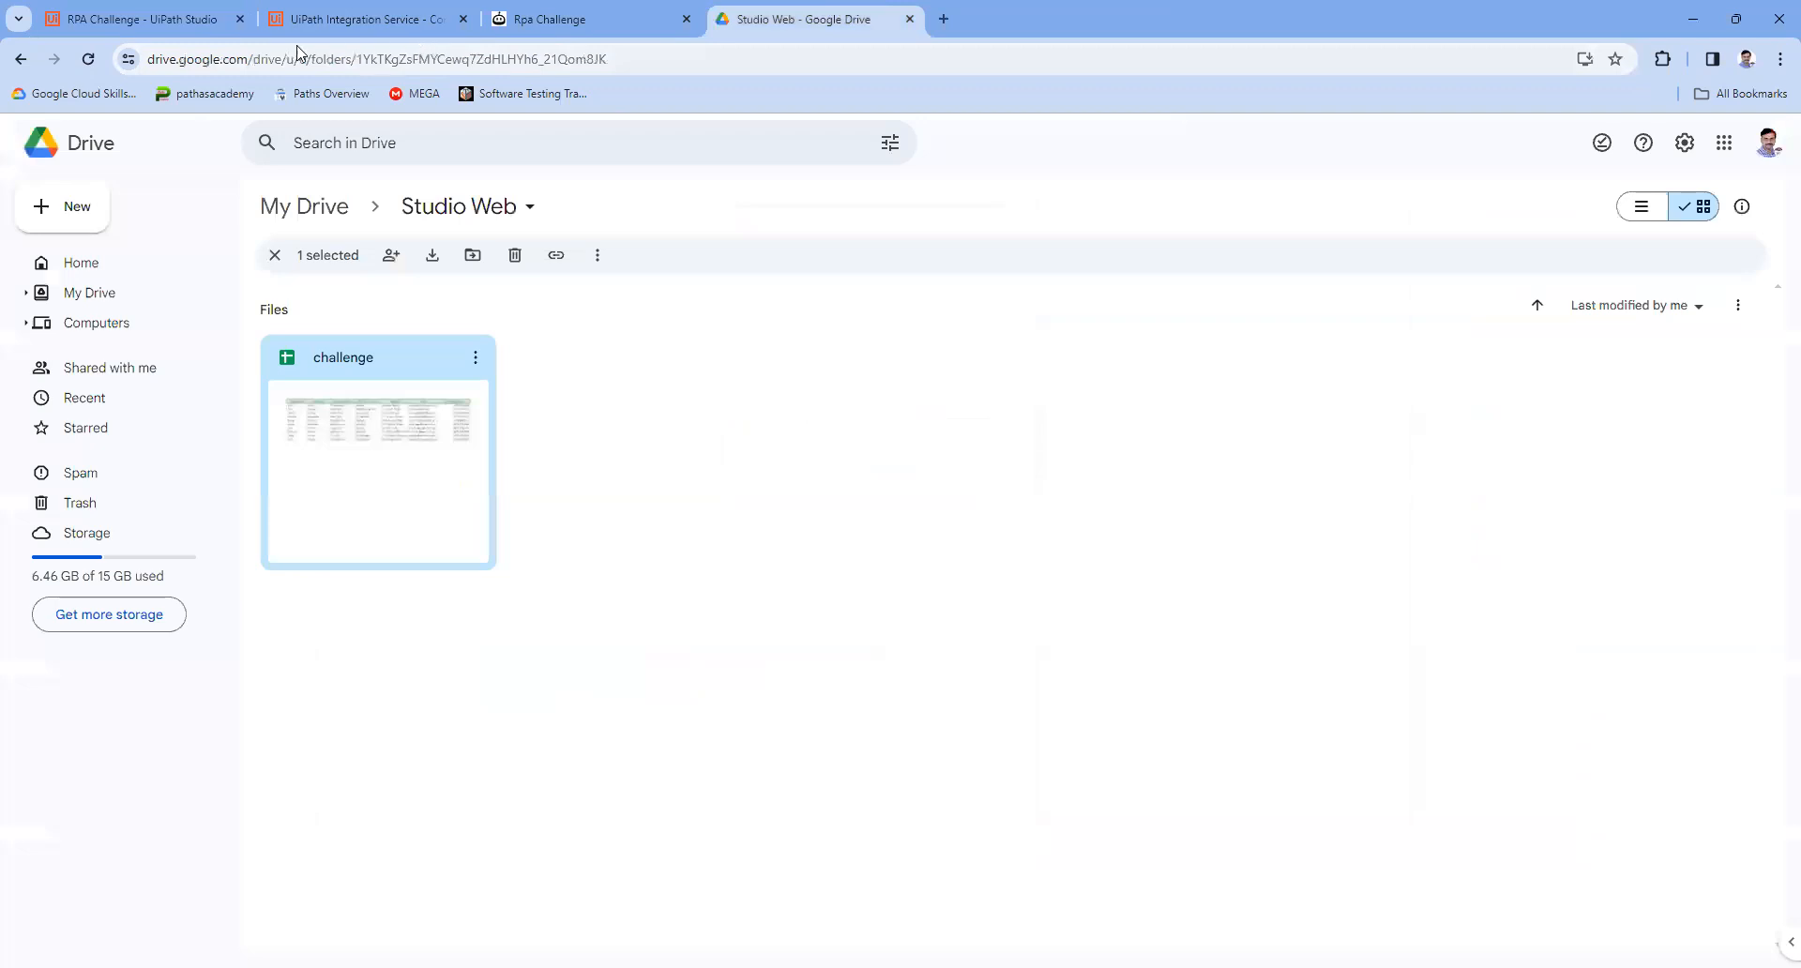
pyautogui.click(122, 21)
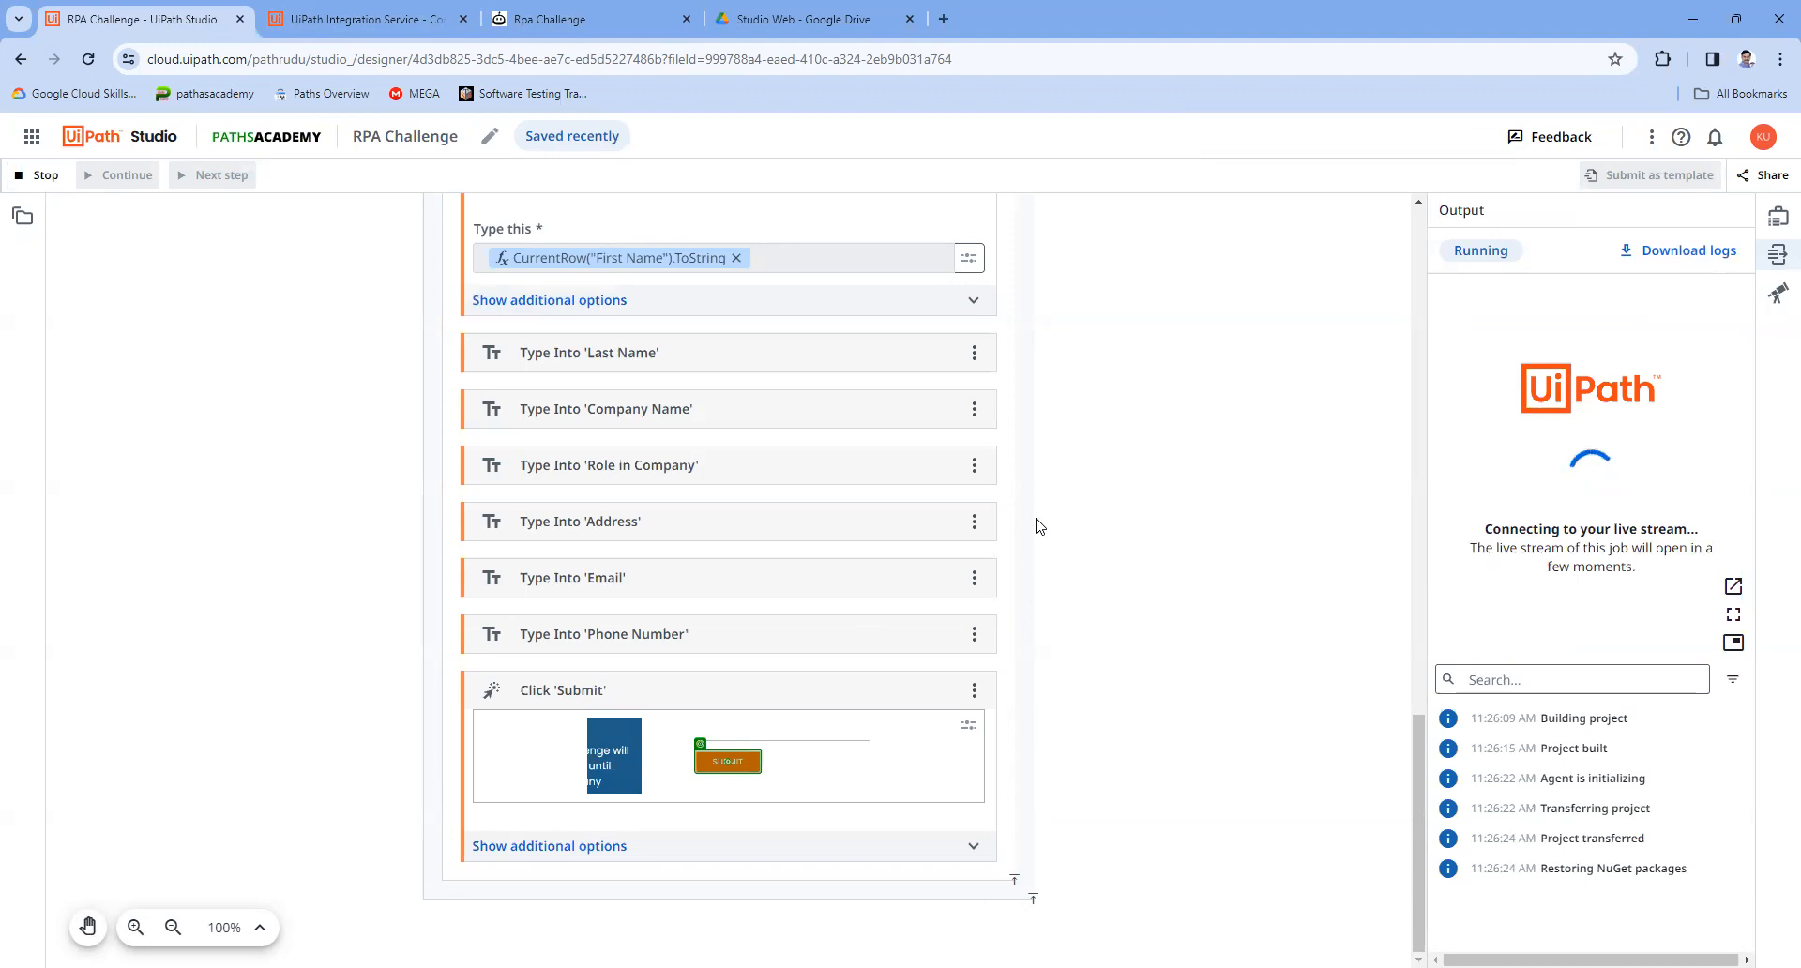
# Step: Open the test run's live stream in a separate window, and dismiss the Studio Web recommendation survey without being asked again
pyautogui.click(1735, 587)
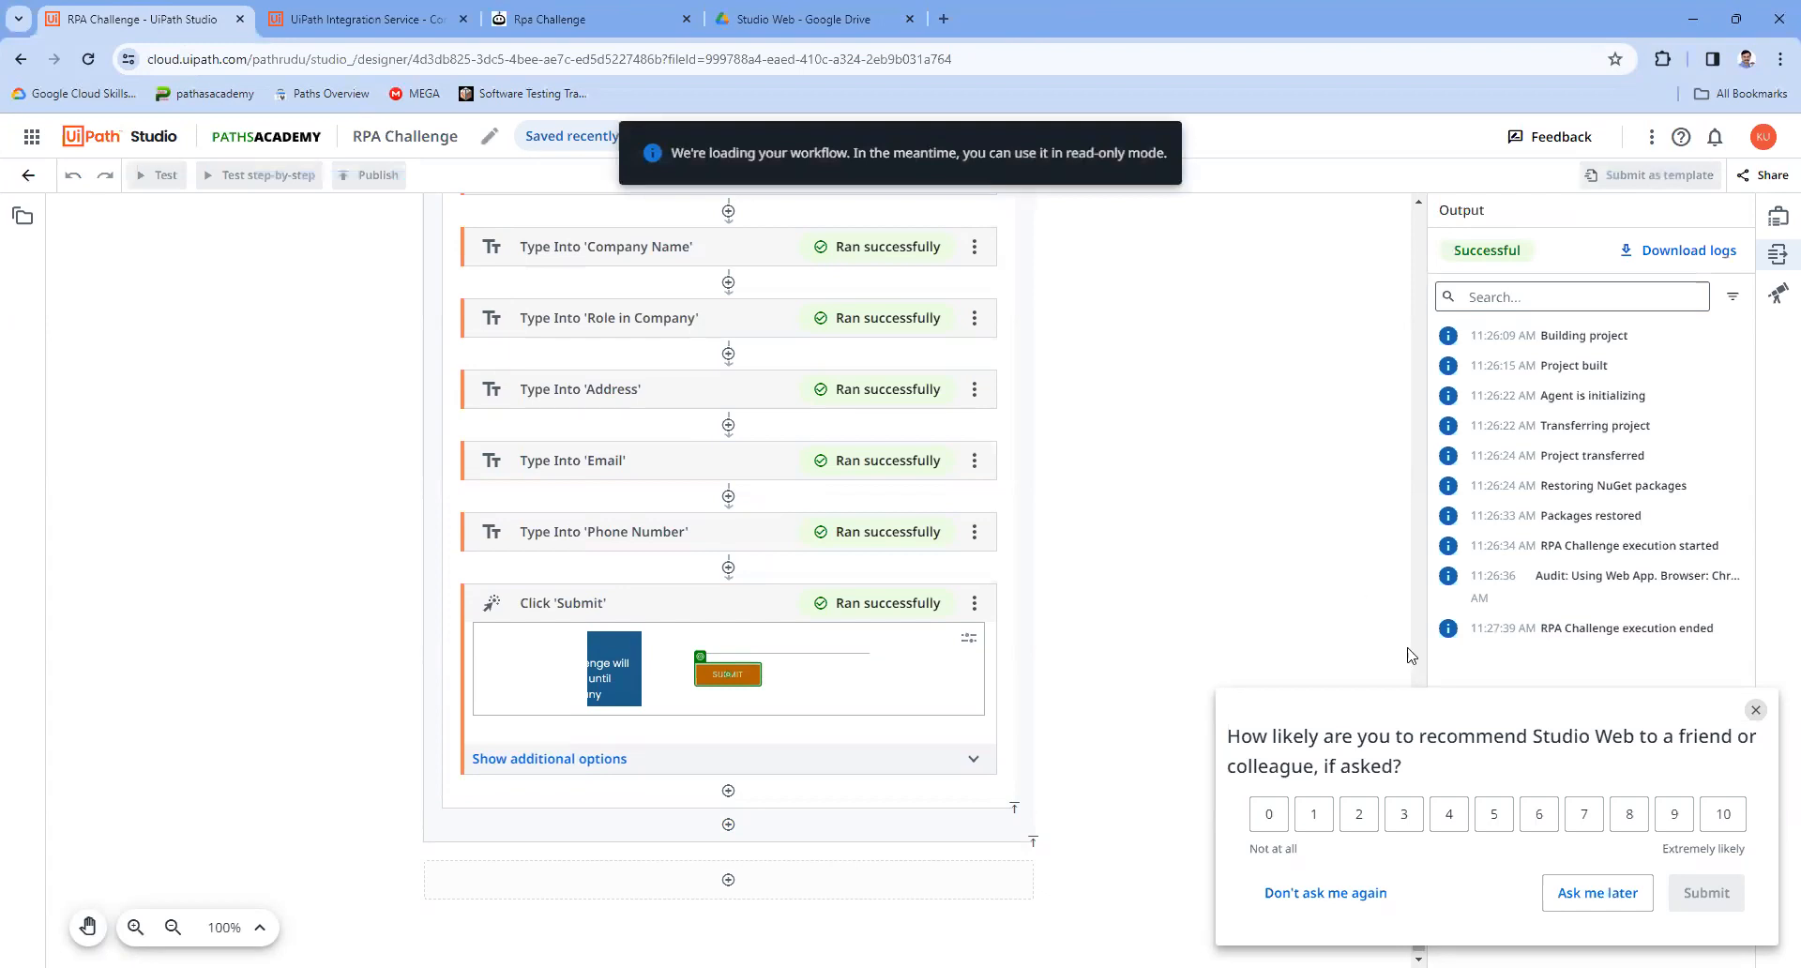
pyautogui.click(1336, 908)
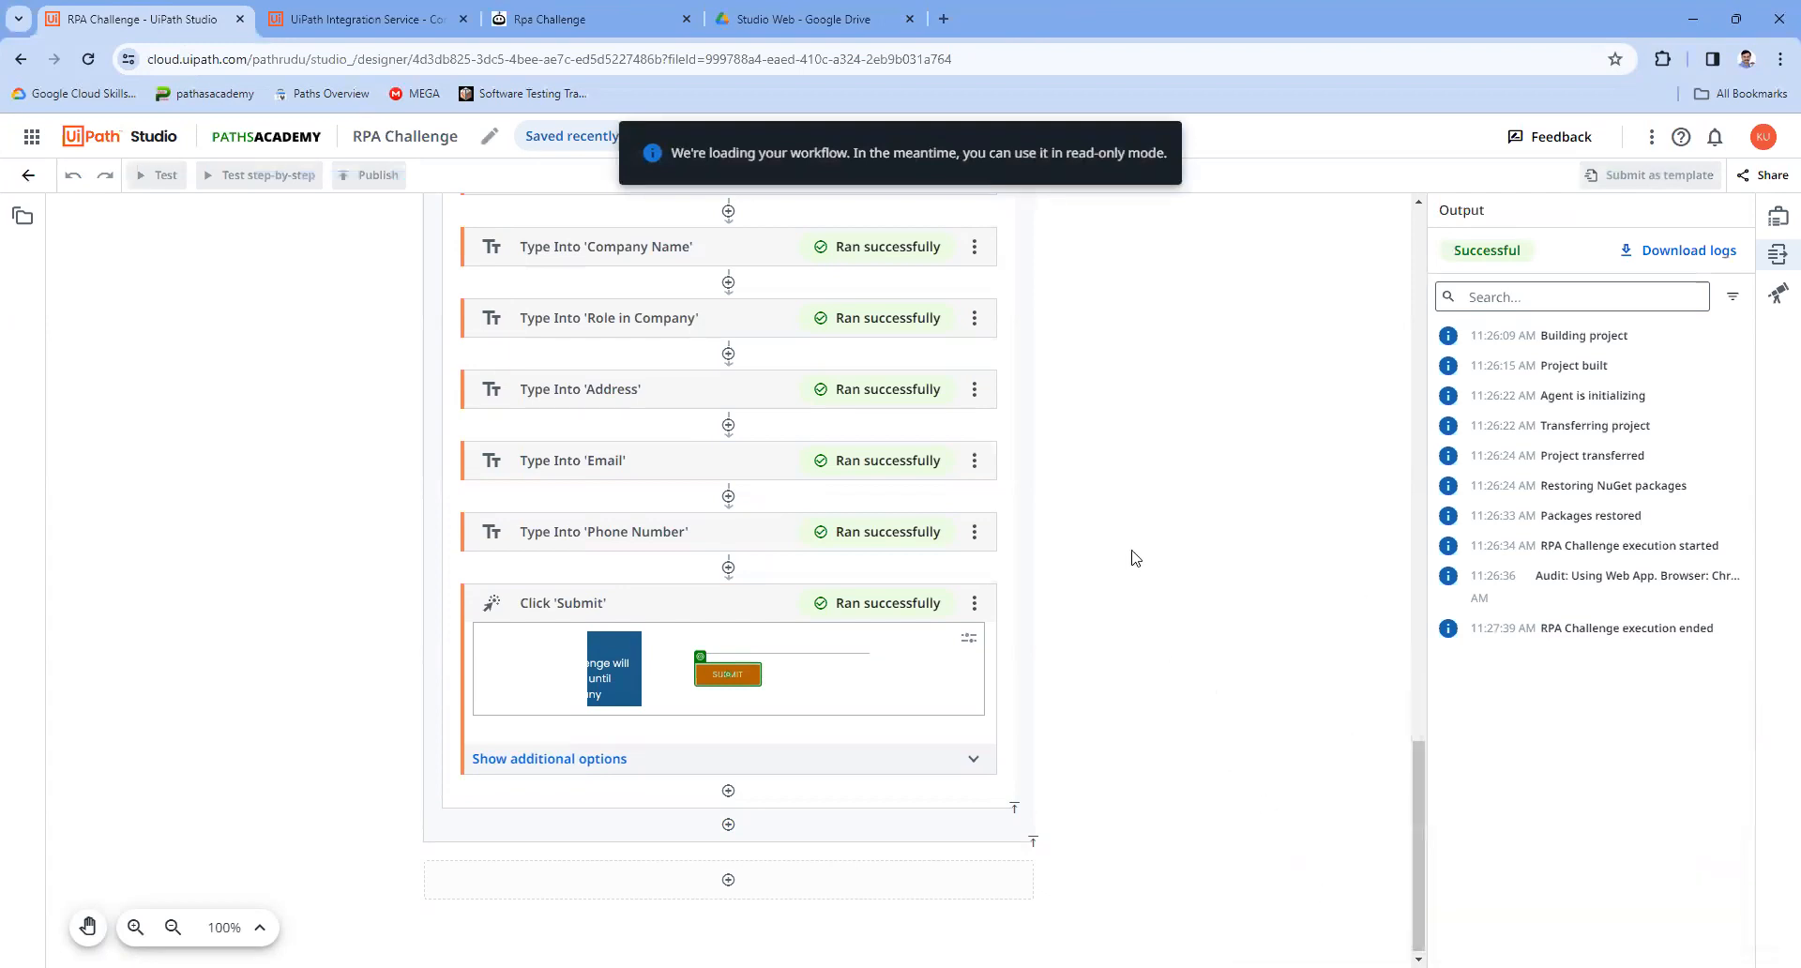
# Step: Review the activities' run statuses from Click 'Submit' up to Manual Trigger, and switch to the other browser window showing the RPA Challenge page
pyautogui.scroll(10, 1135, 558)
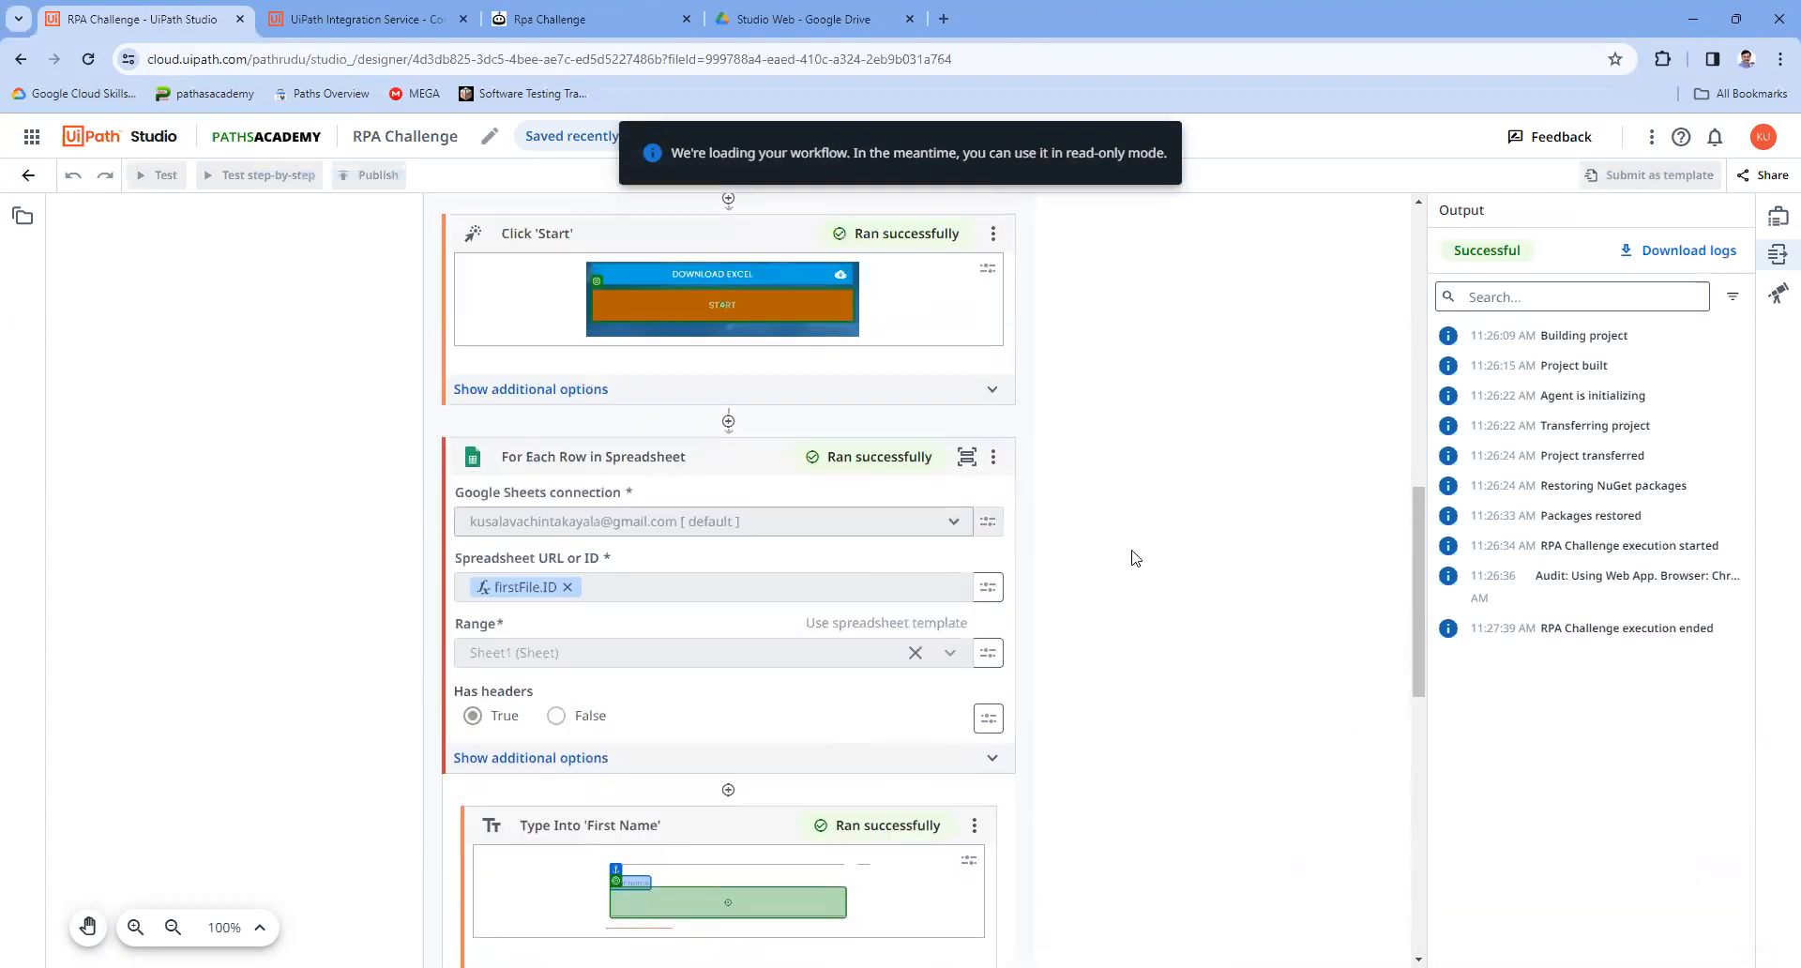
pyautogui.scroll(15, 1136, 558)
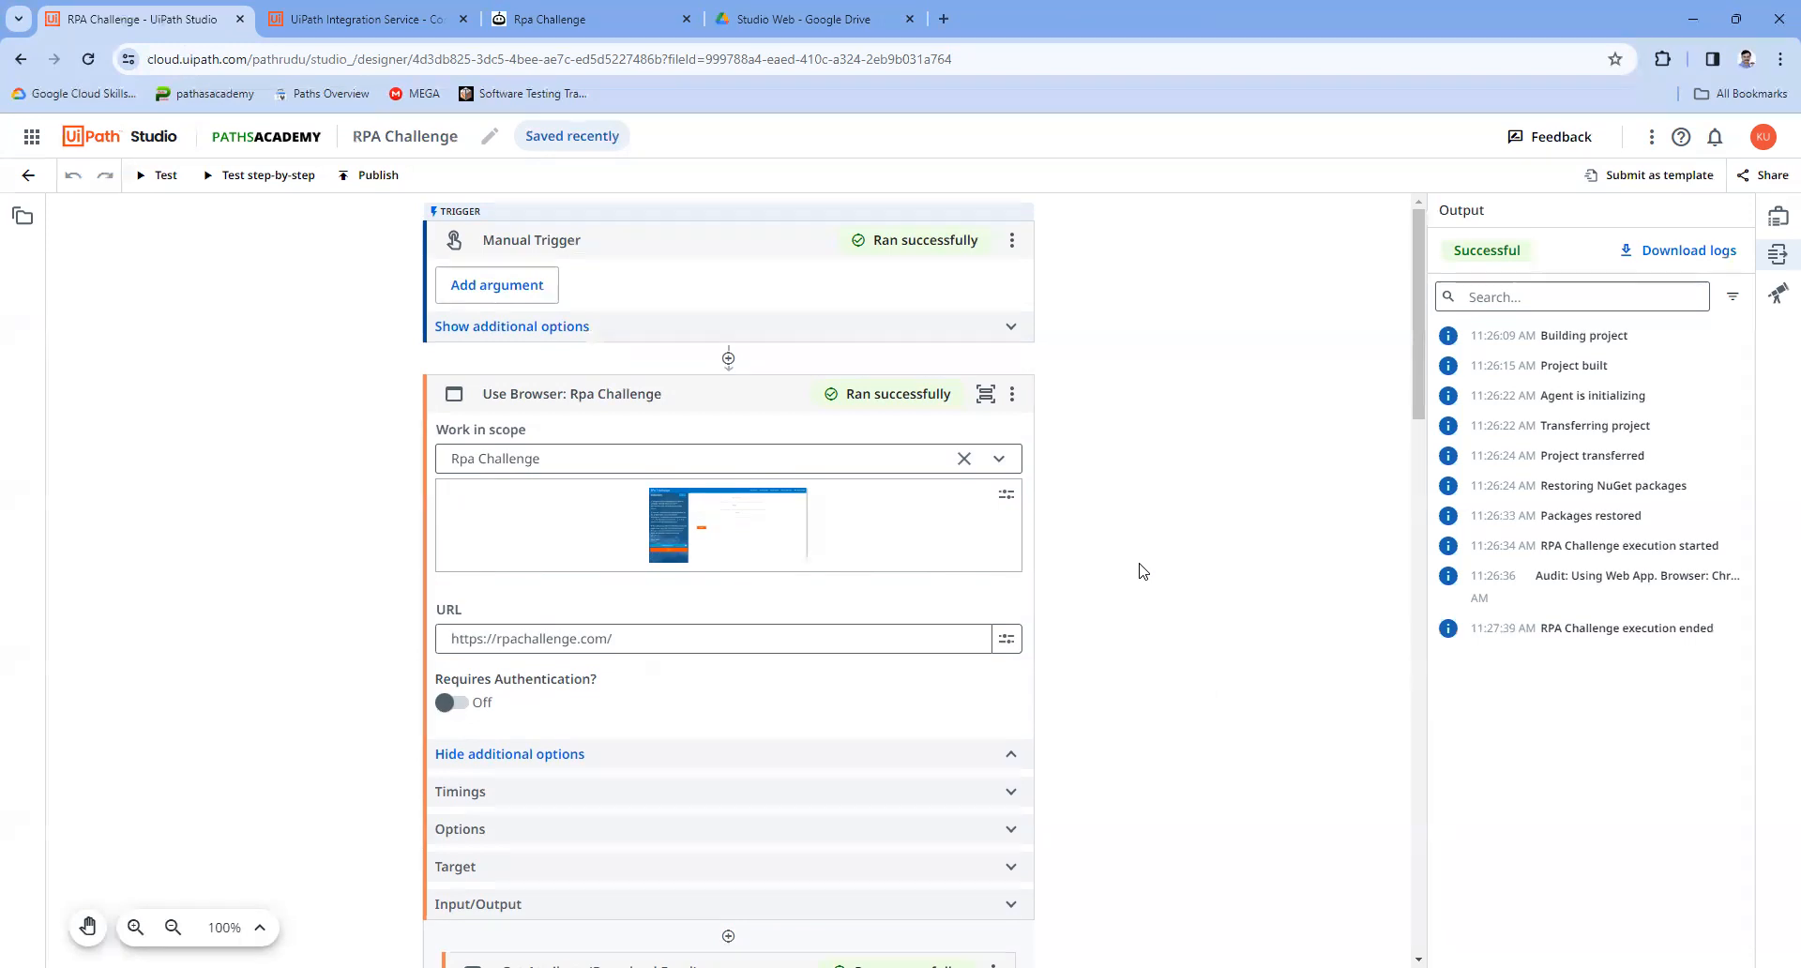
pyautogui.hotkey('alt', 'Tab')
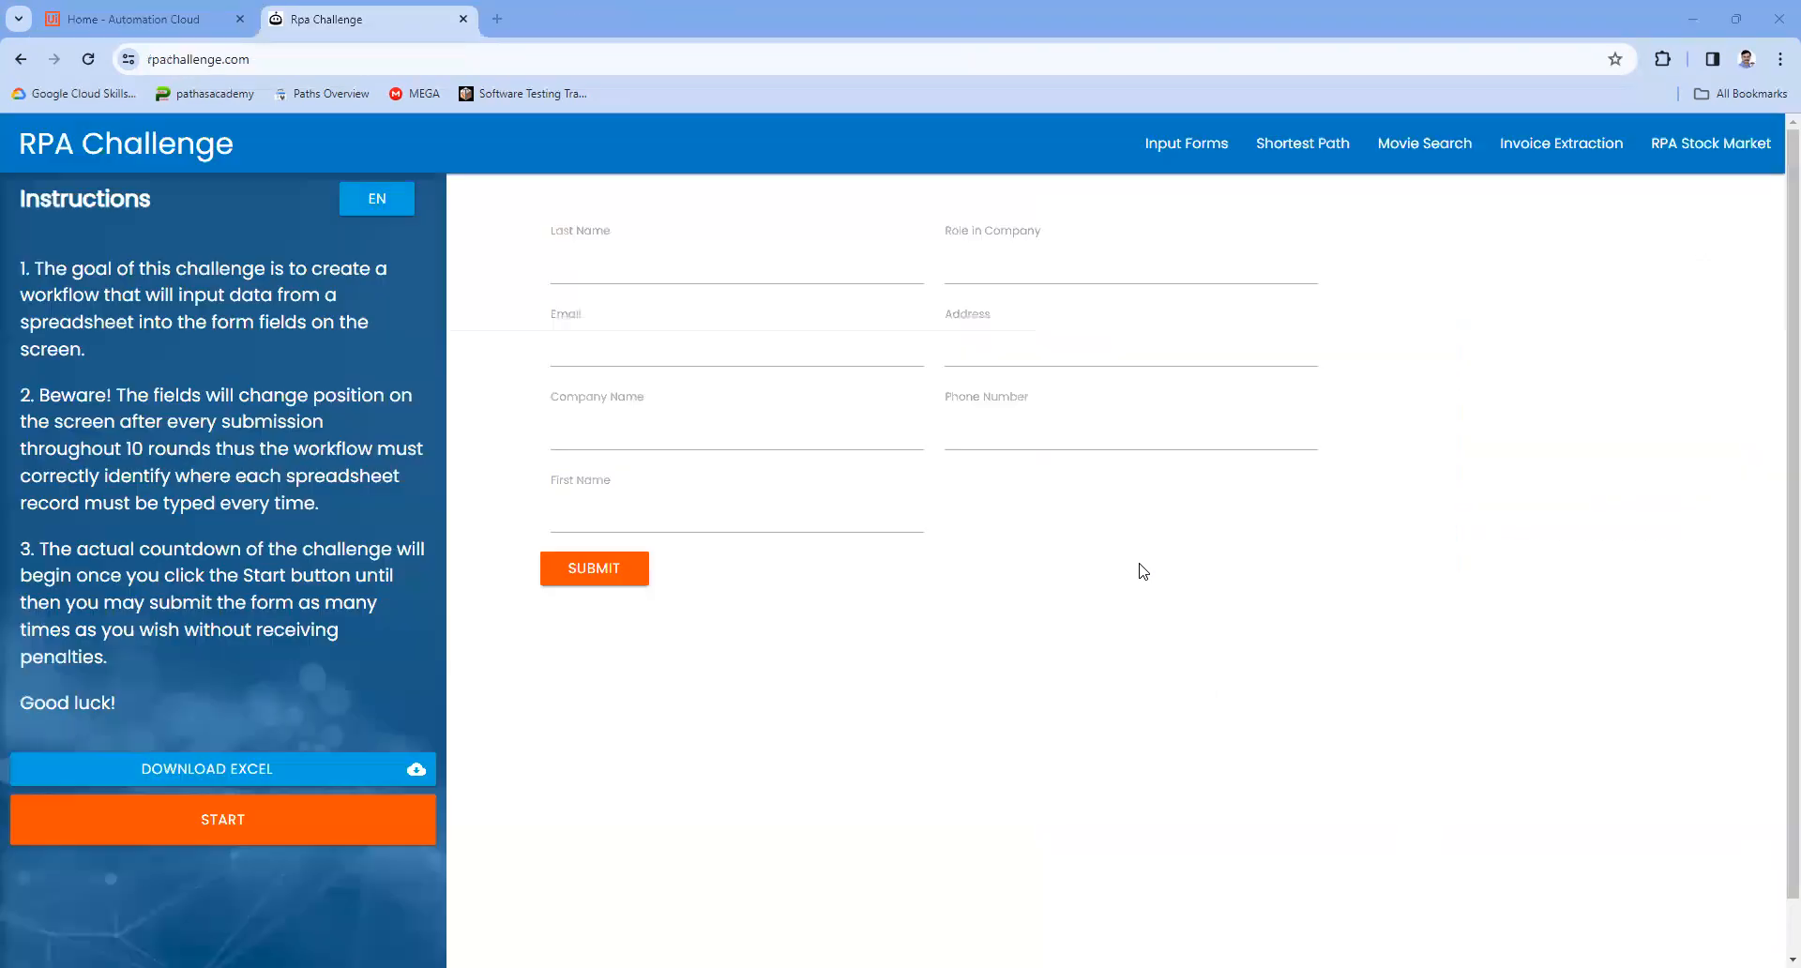